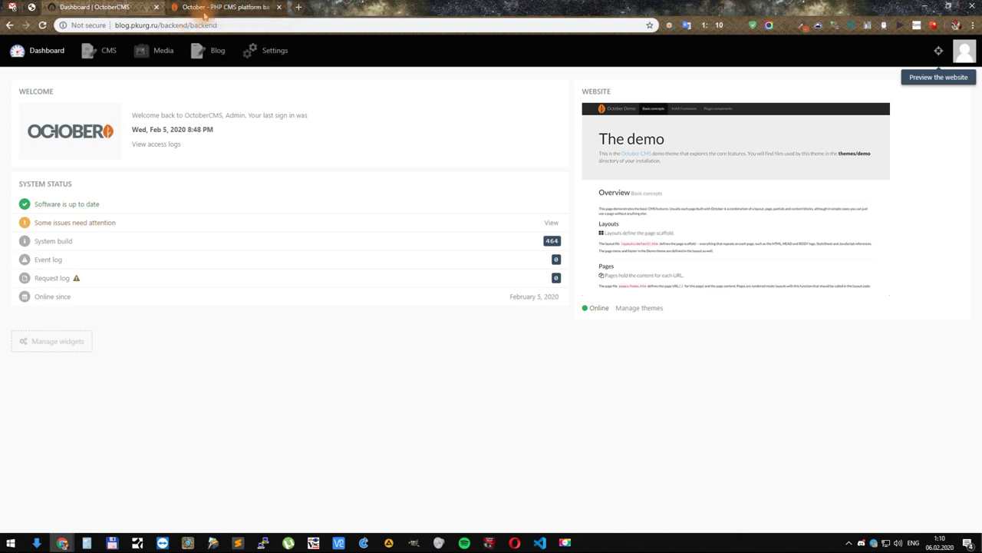
Step: Open the Blog project from the account's projects list on the October CMS website
left_click(221, 7)
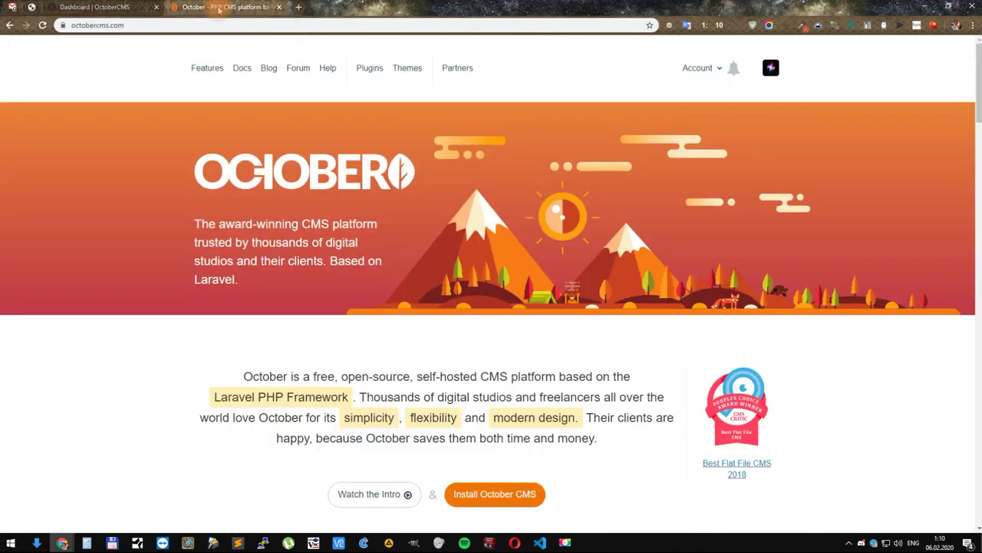
left_click(697, 67)
left_click(675, 95)
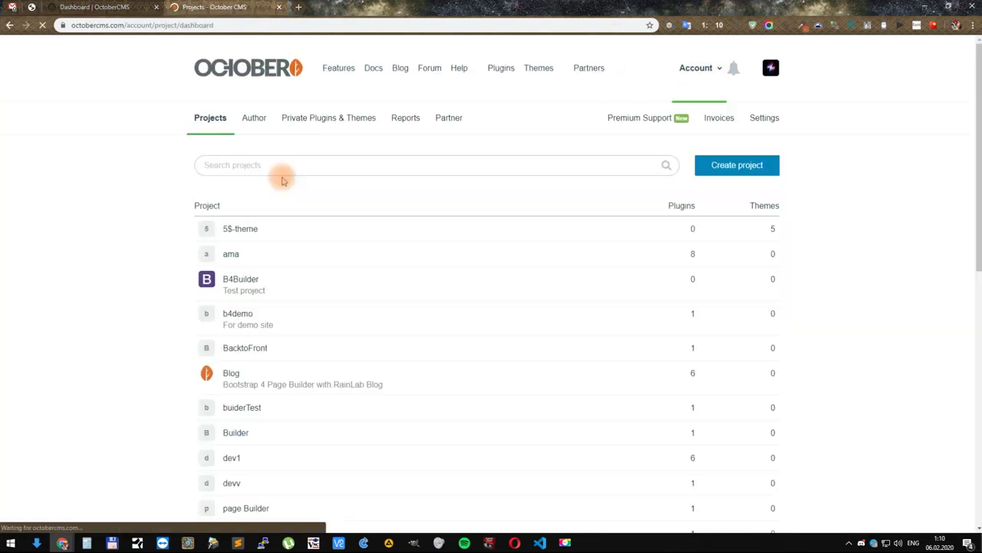
scroll(261, 200, "down", 3)
left_click(231, 169)
scroll(235, 169, "down", 2)
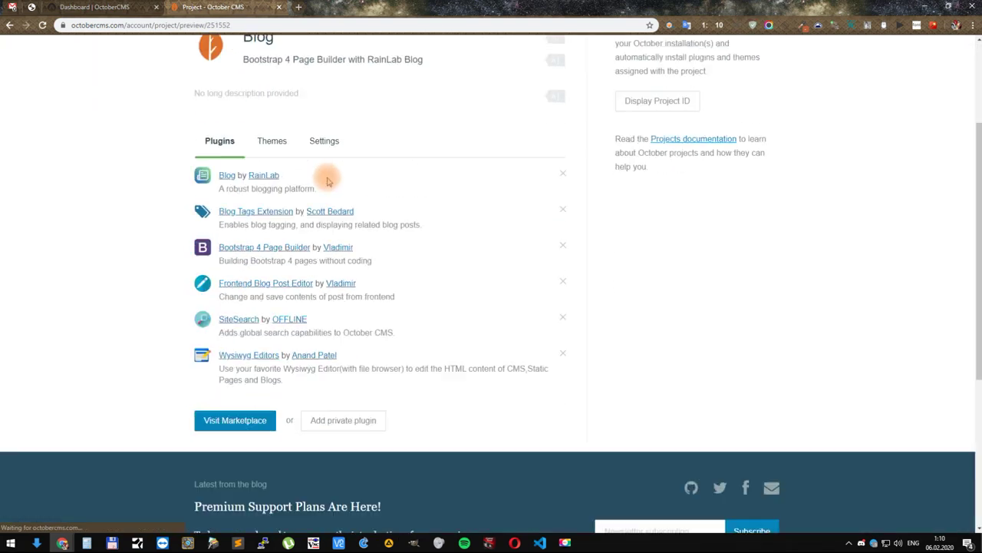
scroll(336, 179, "up", 1)
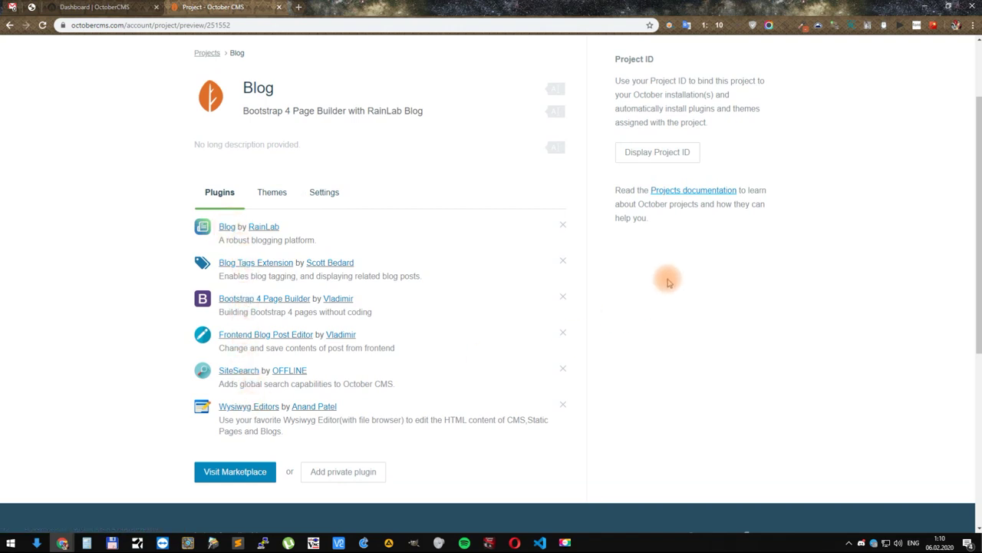
Step: Display the Blog project's private Project ID, copy it and close the dialog
left_click(639, 152)
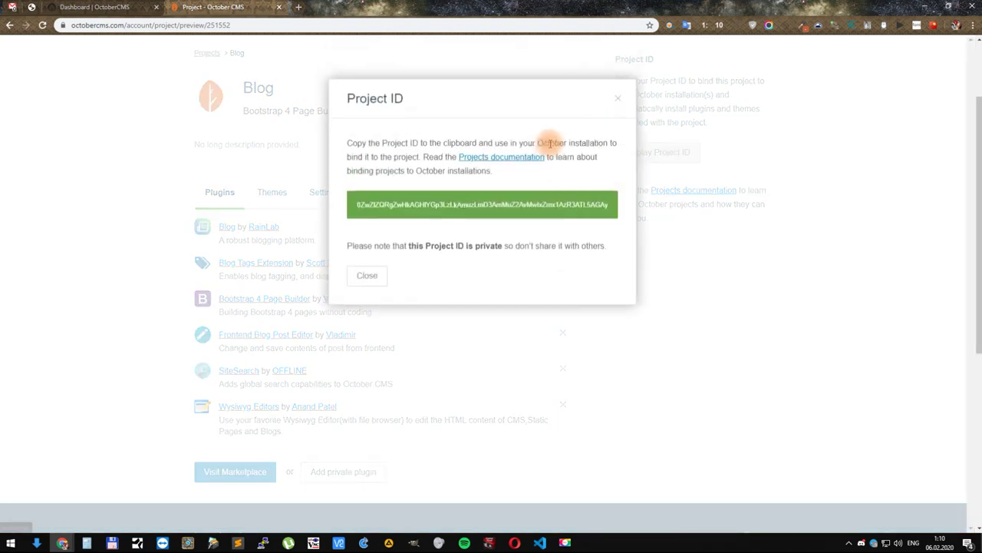
left_click(495, 205)
right_click(494, 204)
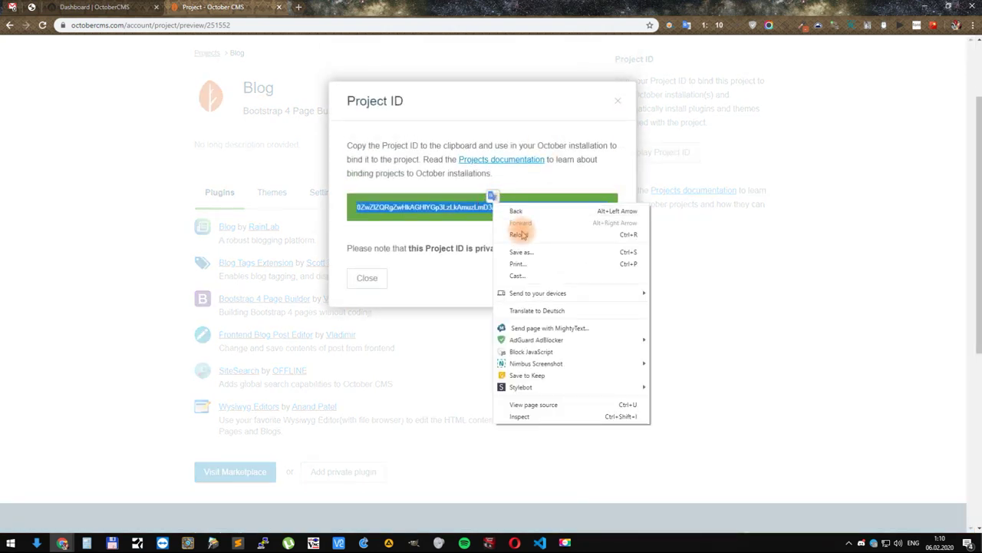
left_click(450, 203)
right_click(451, 203)
left_click(439, 206)
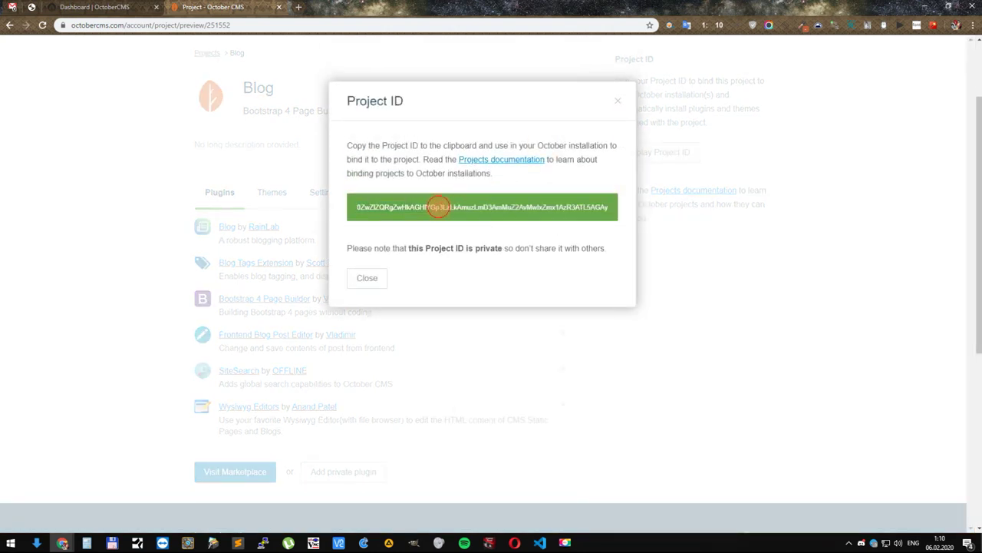
right_click(439, 206)
left_click(476, 214)
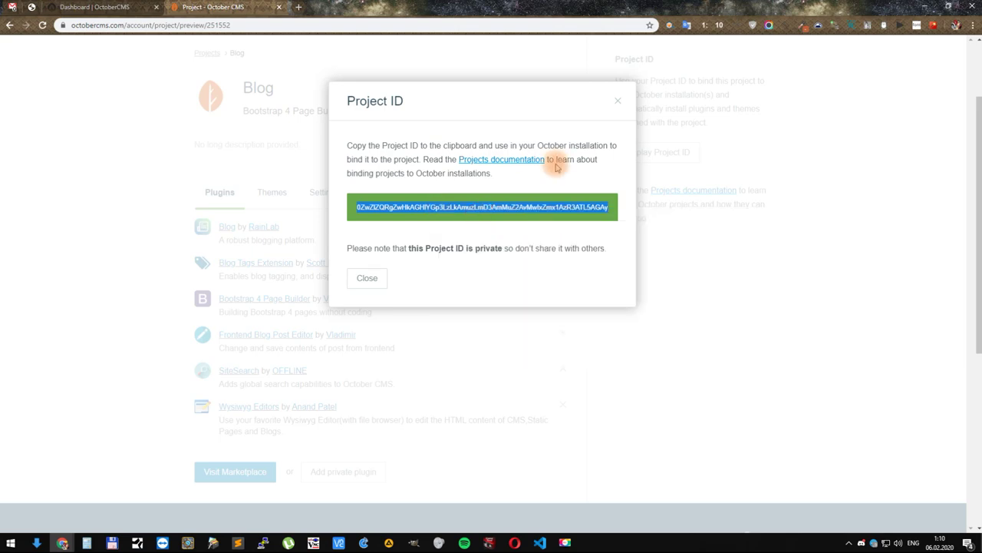
left_click(624, 100)
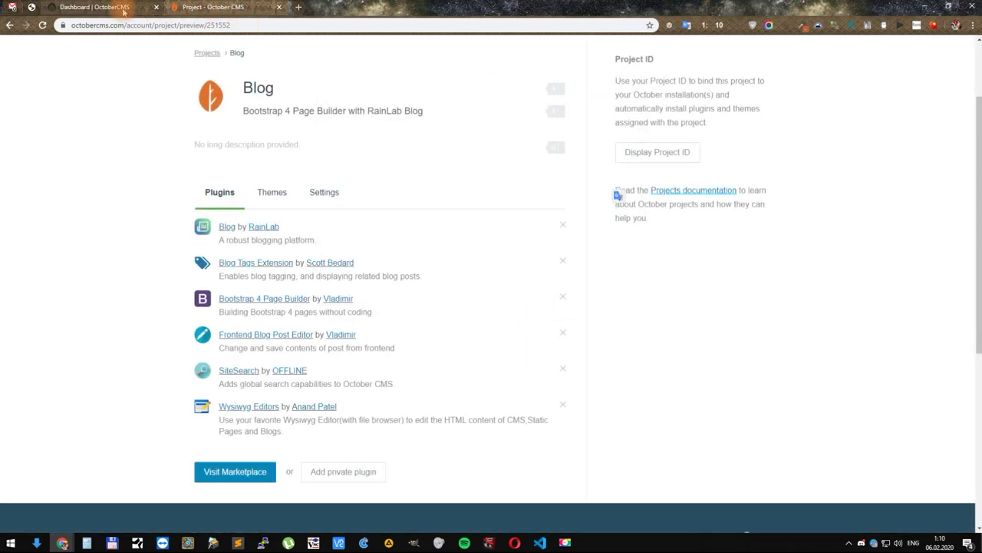
Step: In the site's backend Updates & Plugins settings, paste the copied Project ID and attach the installation to the project
left_click(96, 7)
left_click(269, 48)
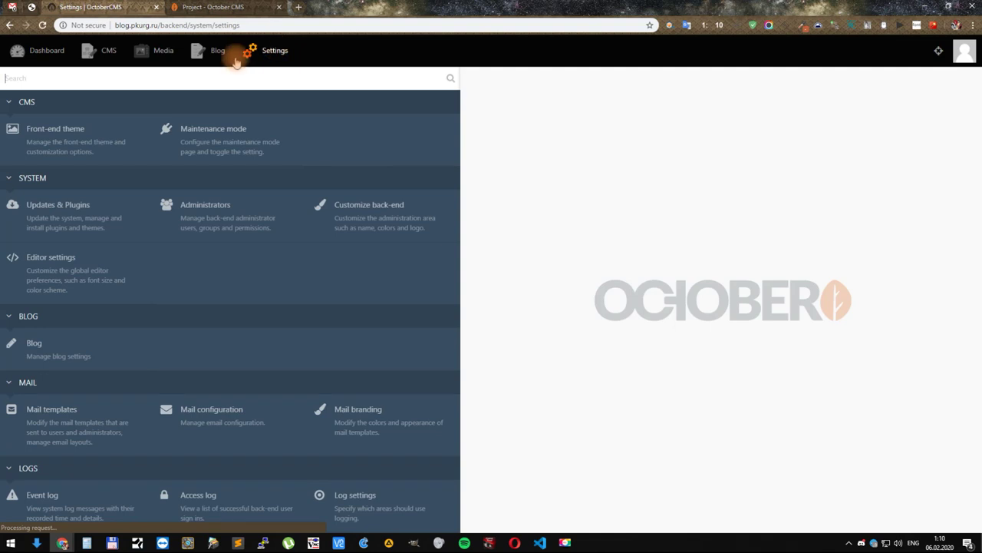
left_click(46, 210)
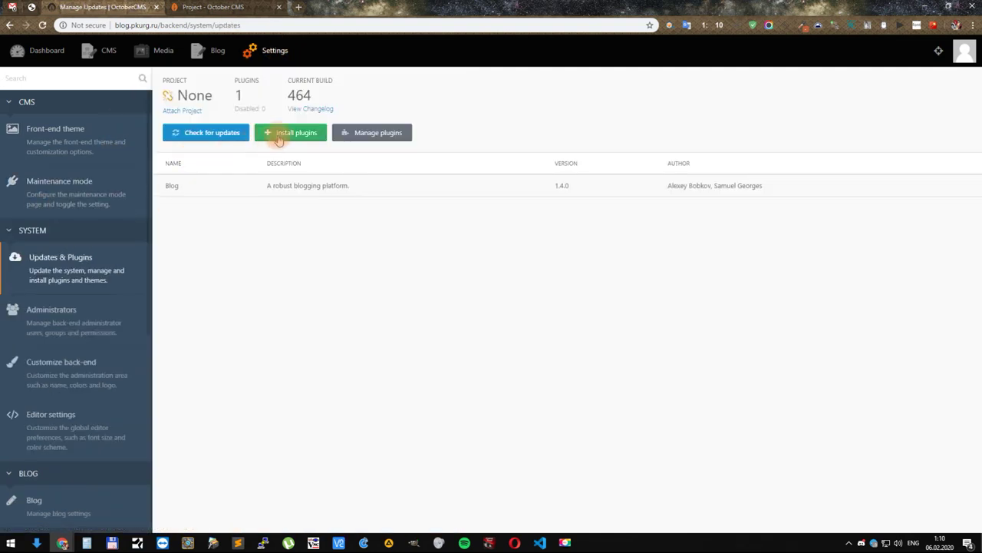
left_click(184, 111)
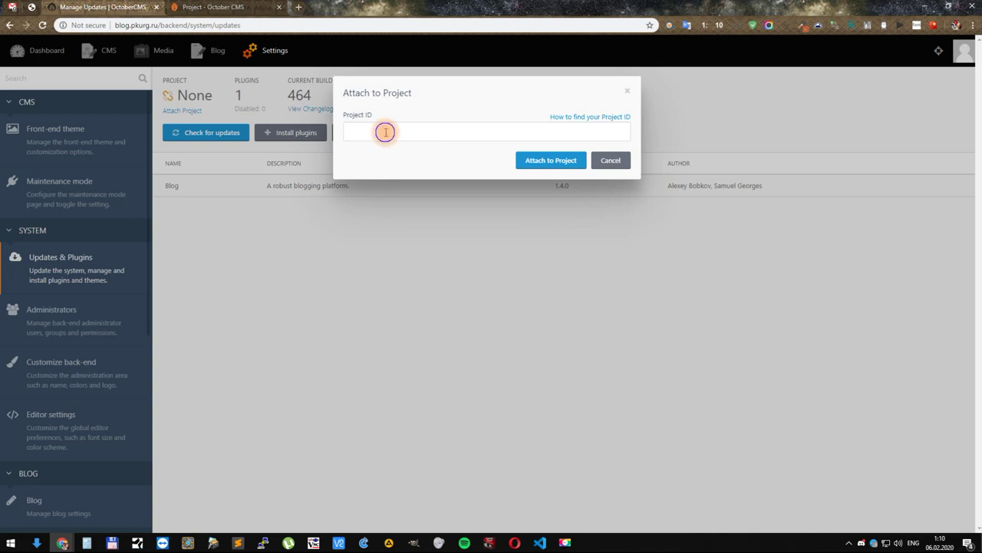
right_click(386, 133)
left_click(409, 210)
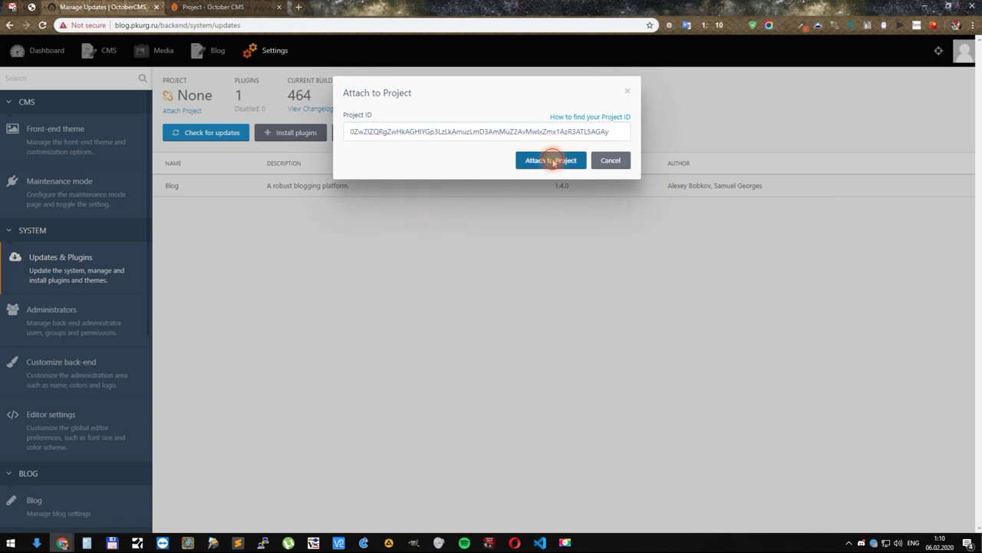
left_click(546, 160)
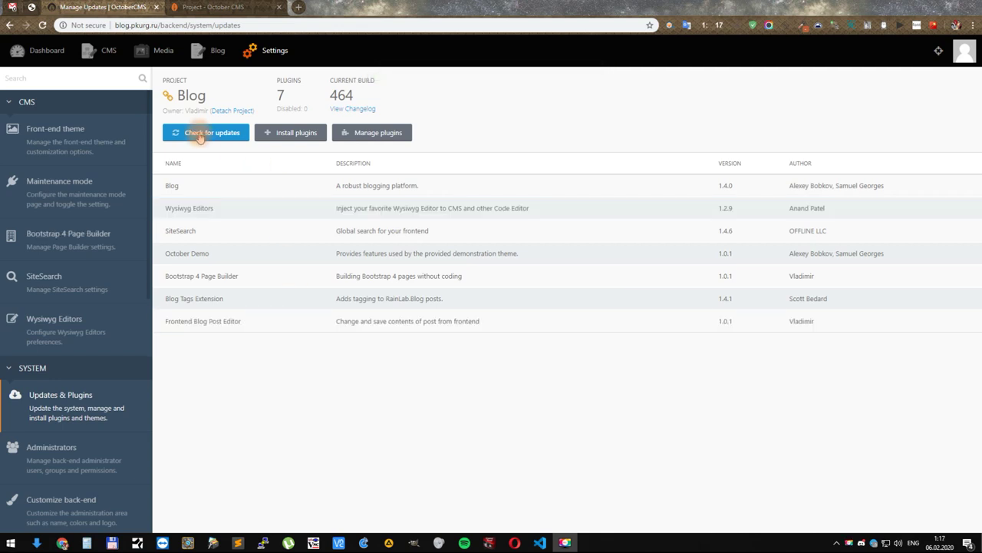
Step: Enable saving uploaded files to the Media Library in the Bootstrap 4 Page Builder settings and save them
left_click(174, 132)
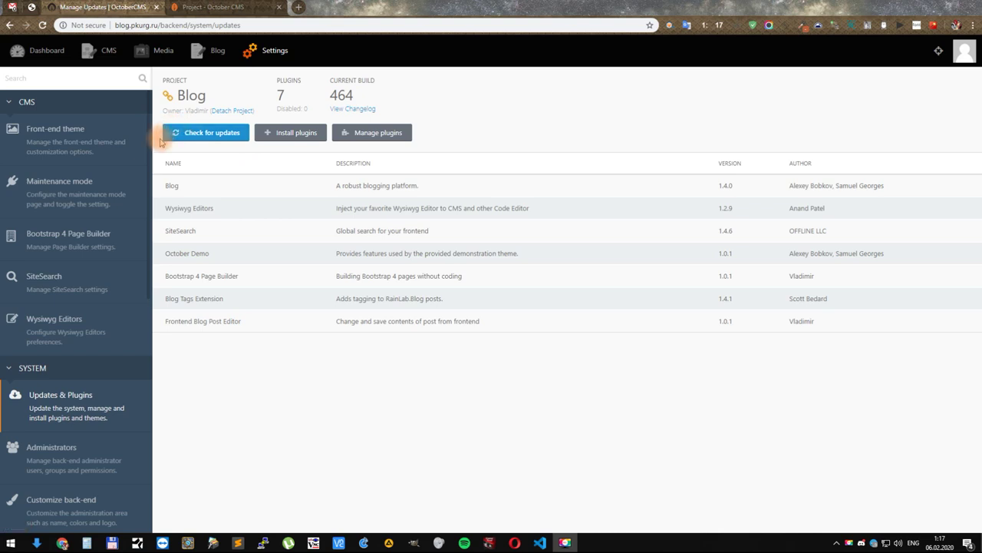
left_click(127, 242)
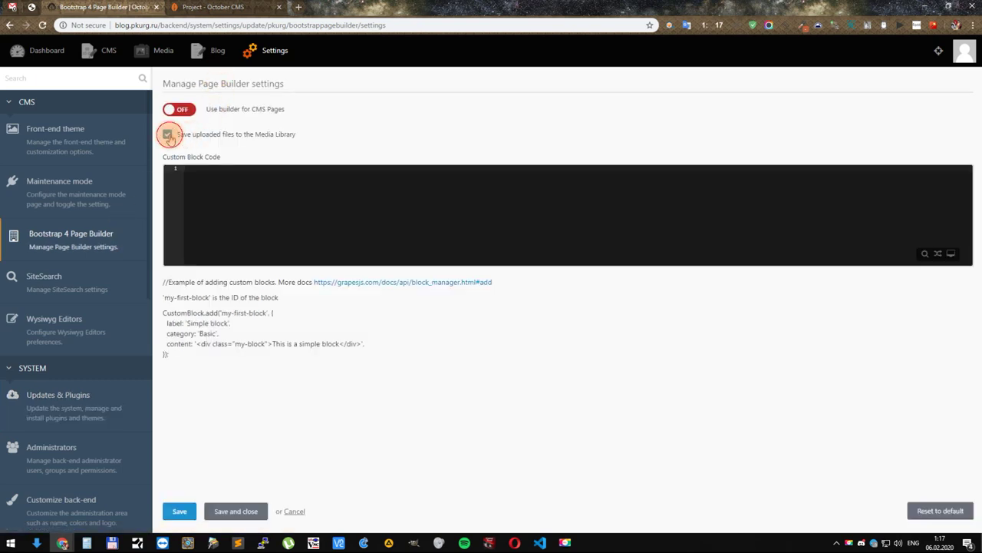
left_click(179, 511)
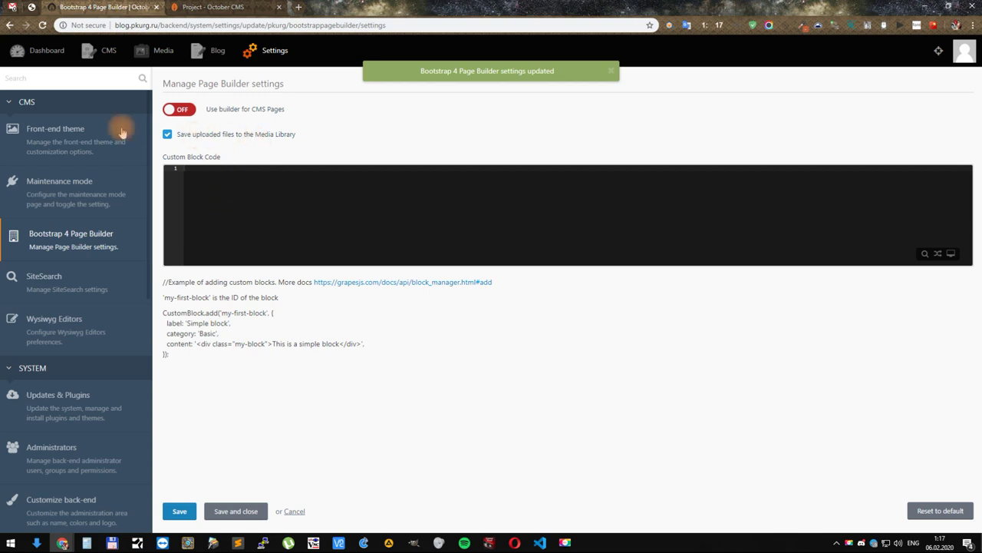
Step: Choose Froala in the Wysiwyg Editors settings, turn on its use for RainLab Blog and save
left_click(66, 318)
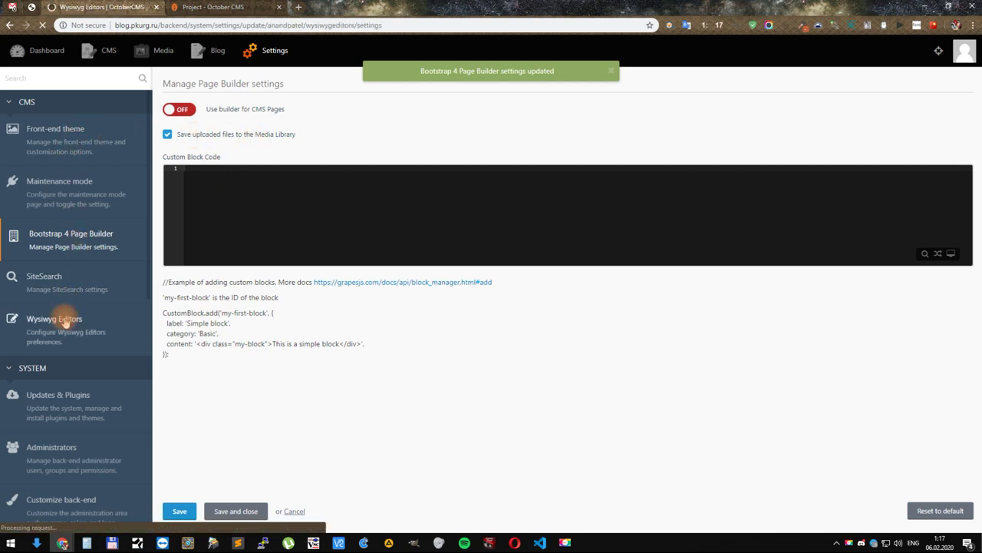
left_click(169, 158)
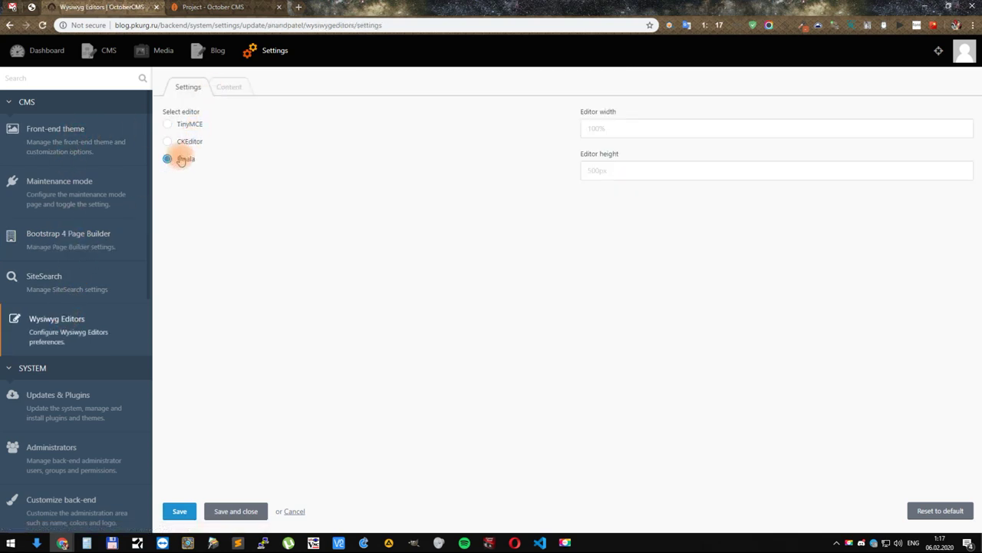
left_click(226, 87)
left_click(185, 242)
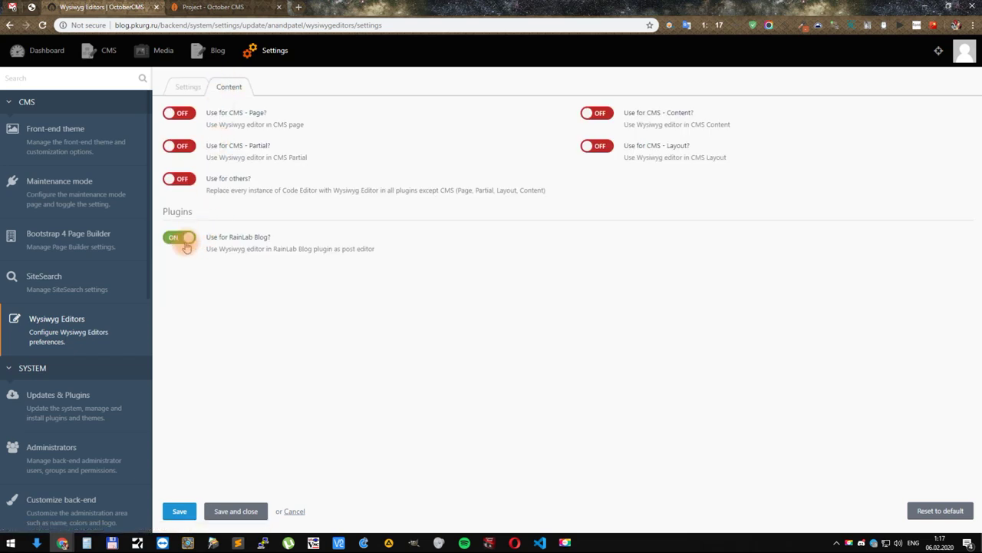
left_click(178, 511)
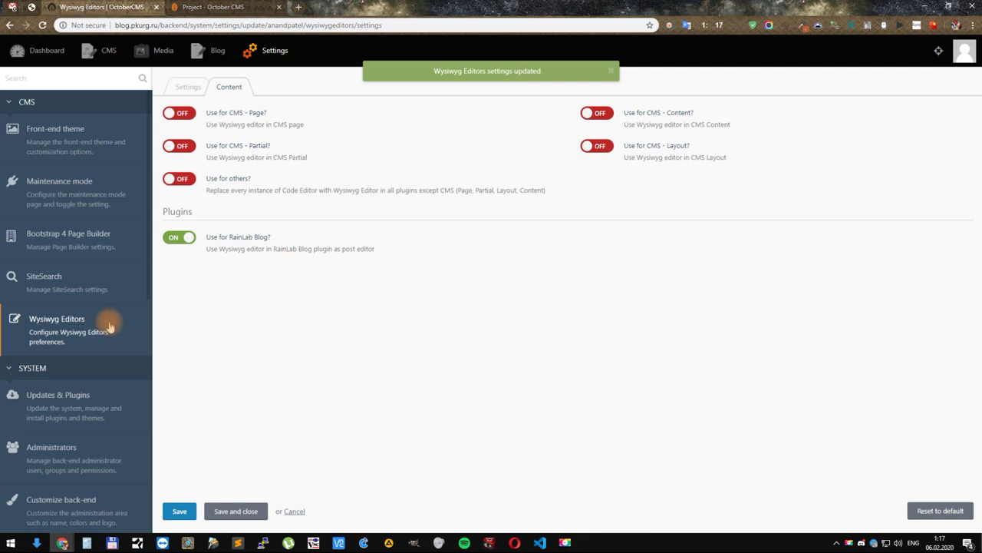
scroll(107, 322, "down", 4)
scroll(108, 322, "up", 5)
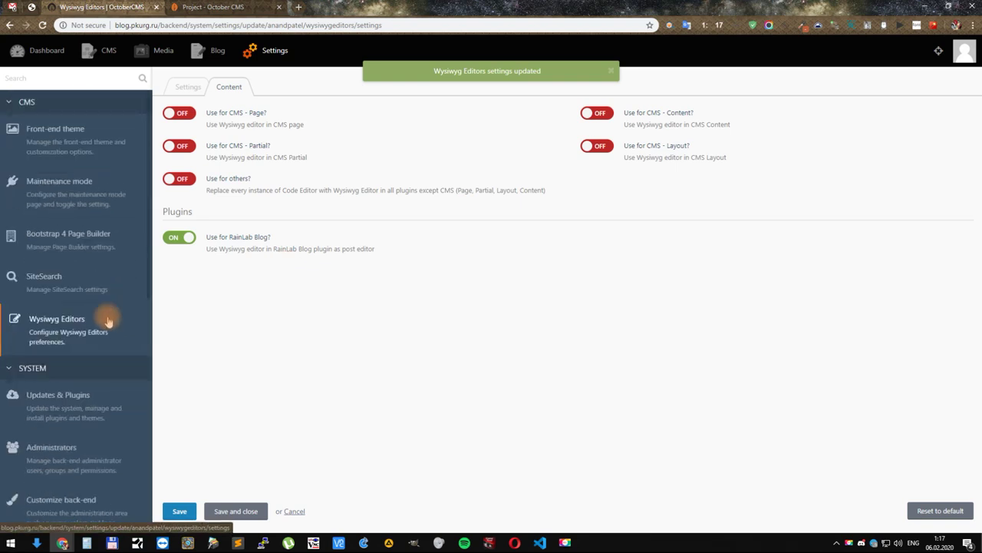
Step: Create a new blank front-end theme named My Blog and activate it
left_click(53, 50)
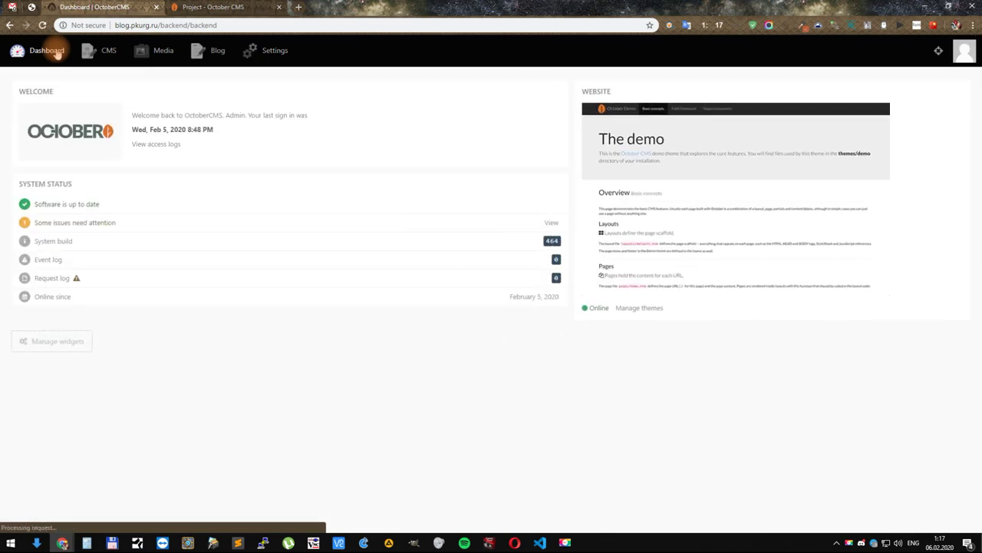
left_click(638, 311)
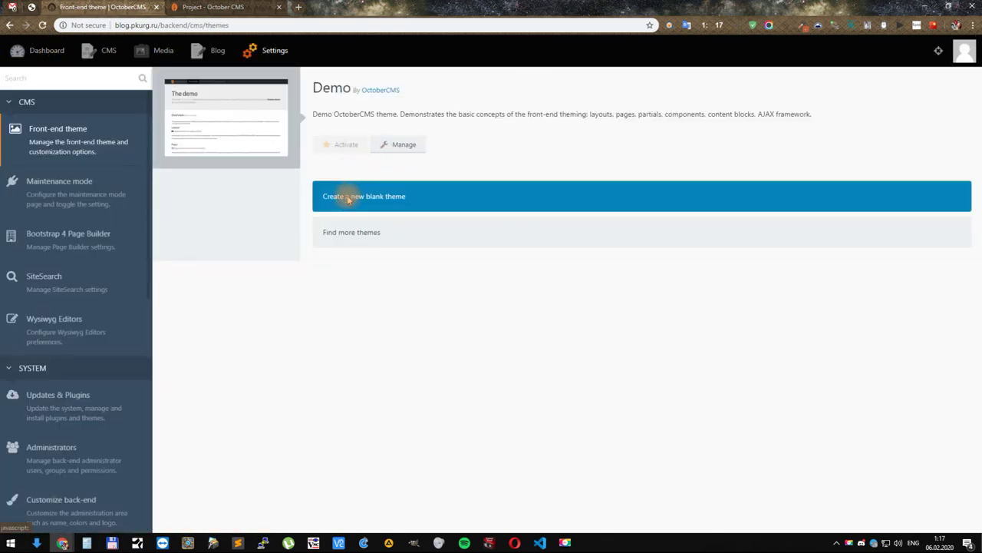
left_click(347, 198)
type("My Blog")
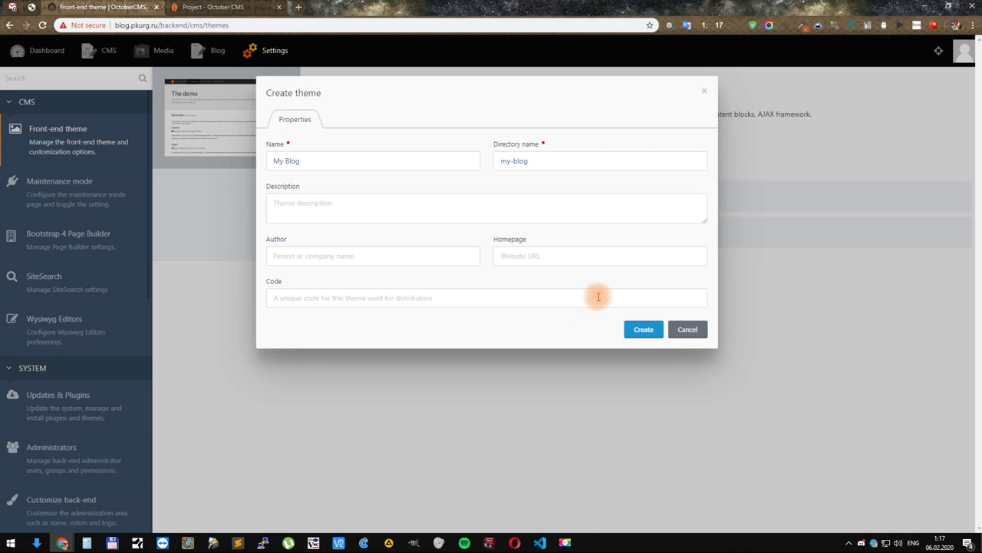
left_click(642, 330)
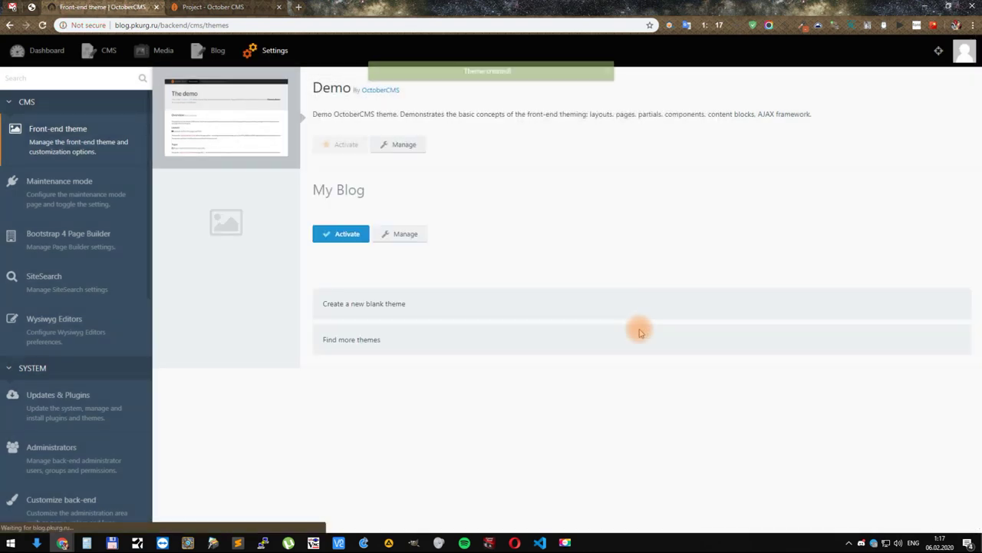
left_click(344, 231)
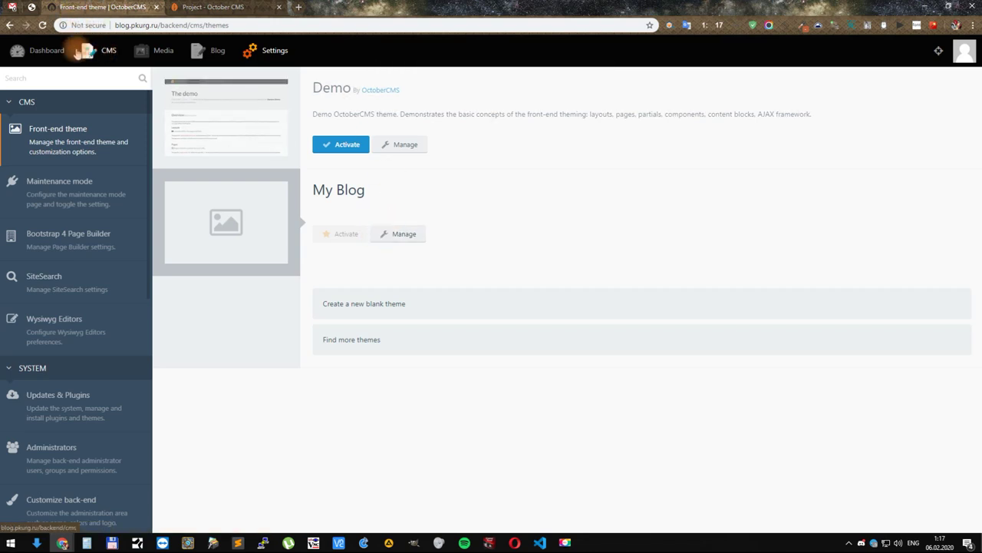
Step: Add a new CMS layout with the file name builder-layout to the theme and save it
left_click(108, 55)
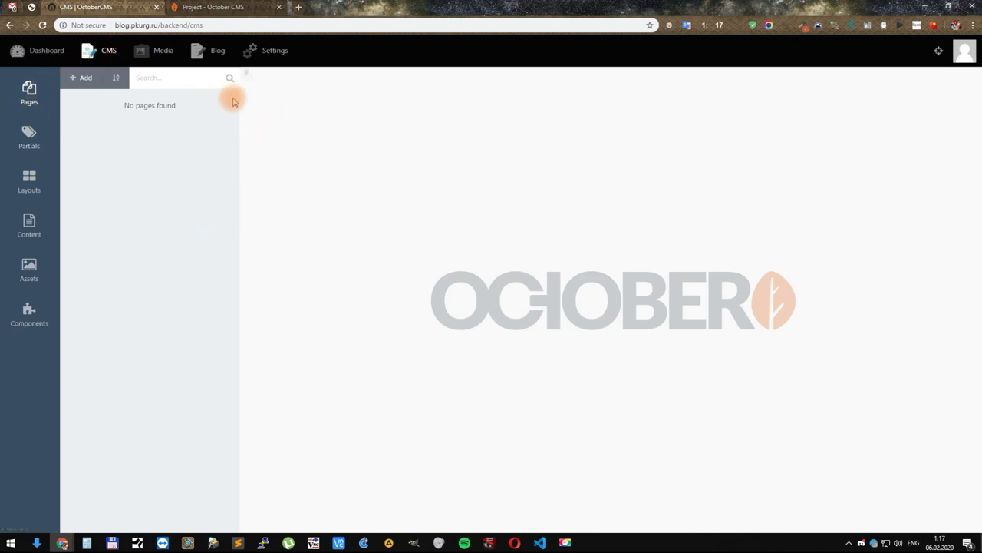
left_click(245, 77)
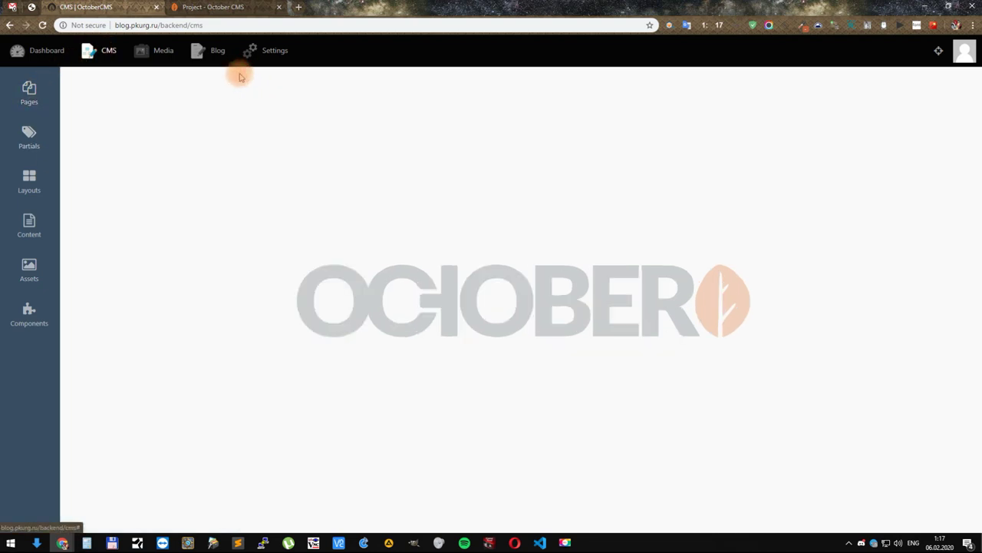
left_click(31, 90)
left_click(30, 138)
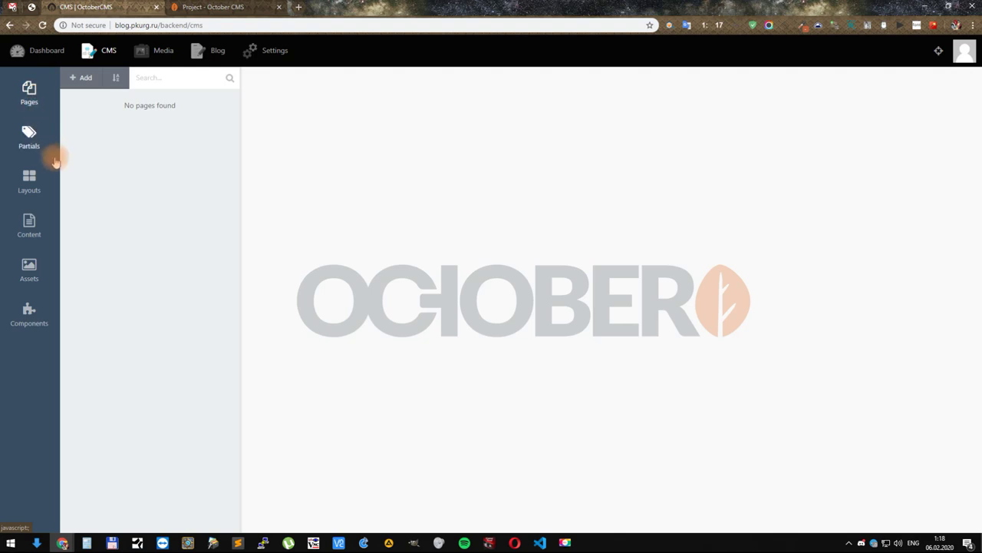
left_click(27, 224)
left_click(28, 184)
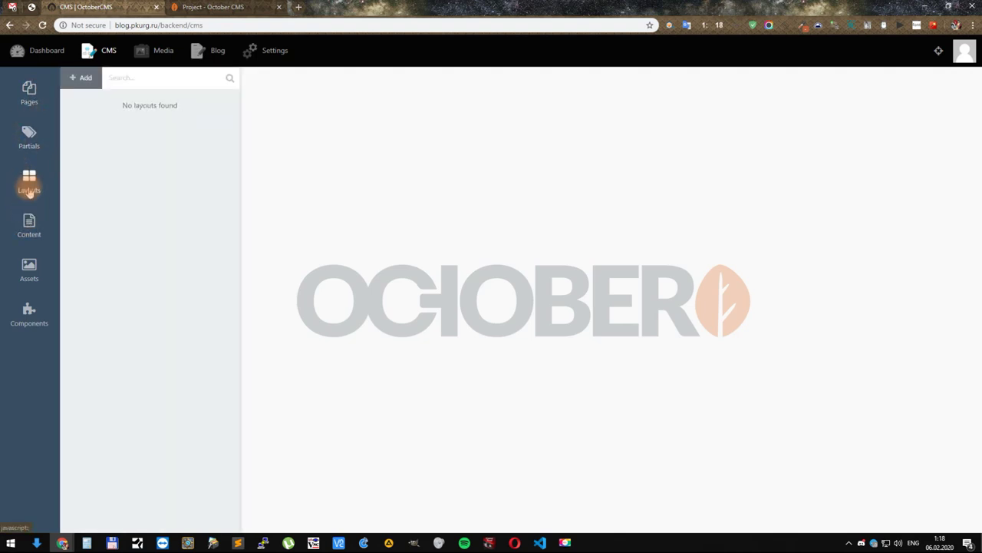
left_click(79, 79)
left_click(242, 118)
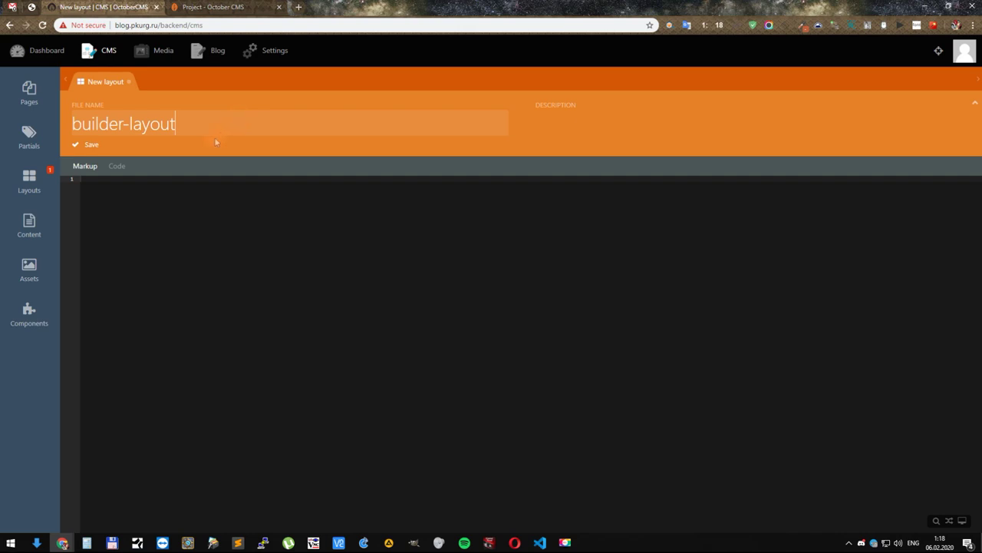
left_click(92, 146)
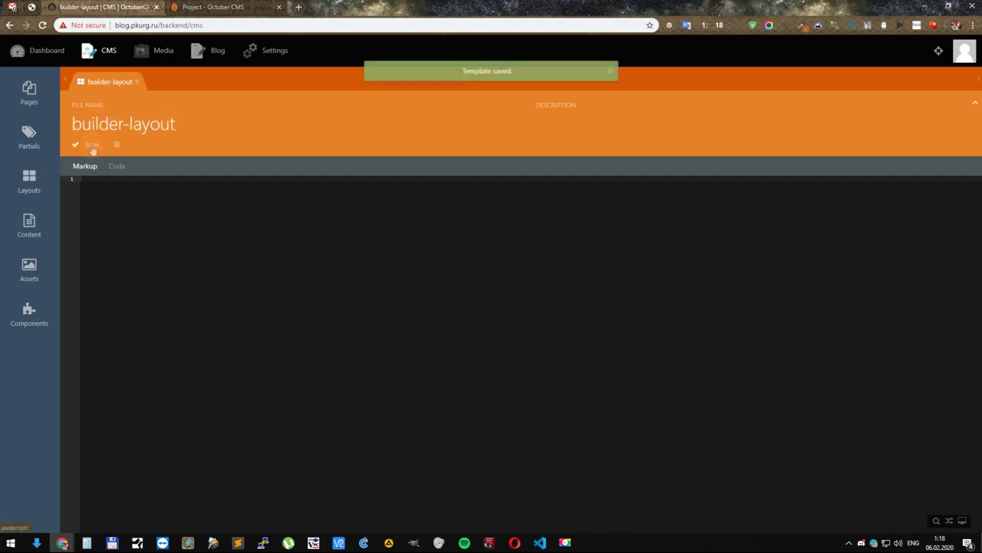
Step: Copy the prepared Bootstrap 4.1.3 HTML page code from Sublime Text into the builder-layout markup and save the layout
key("alt+Tab")
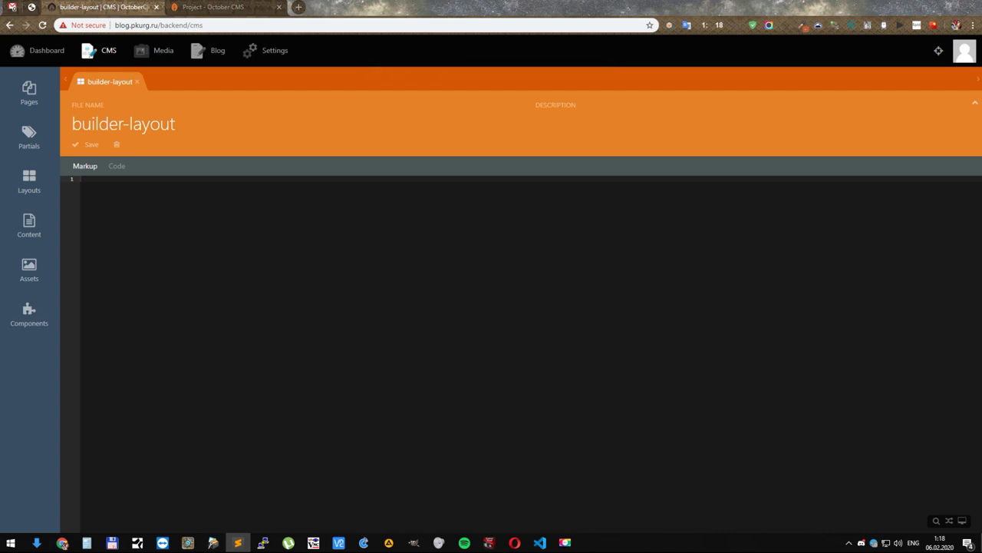
key("ctrl+c")
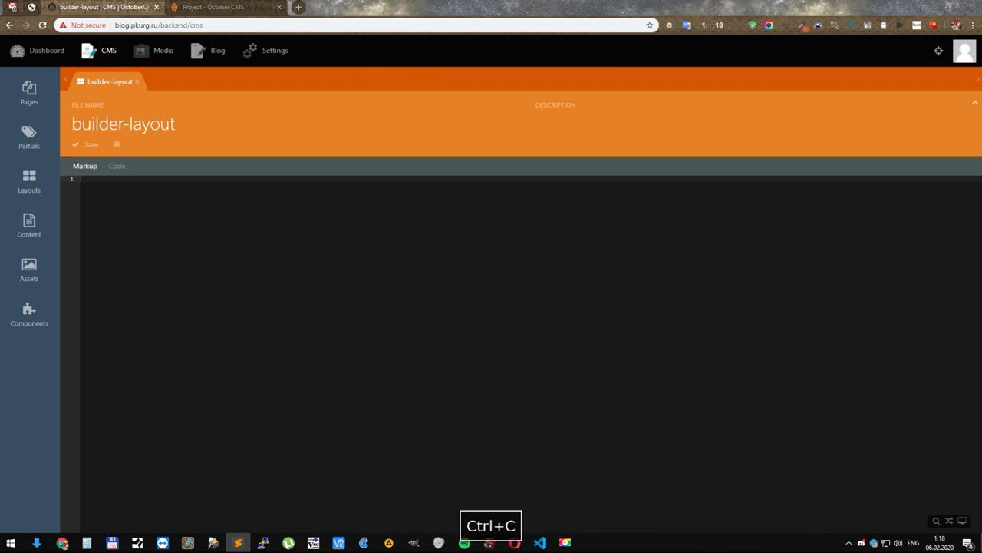
left_click(186, 248)
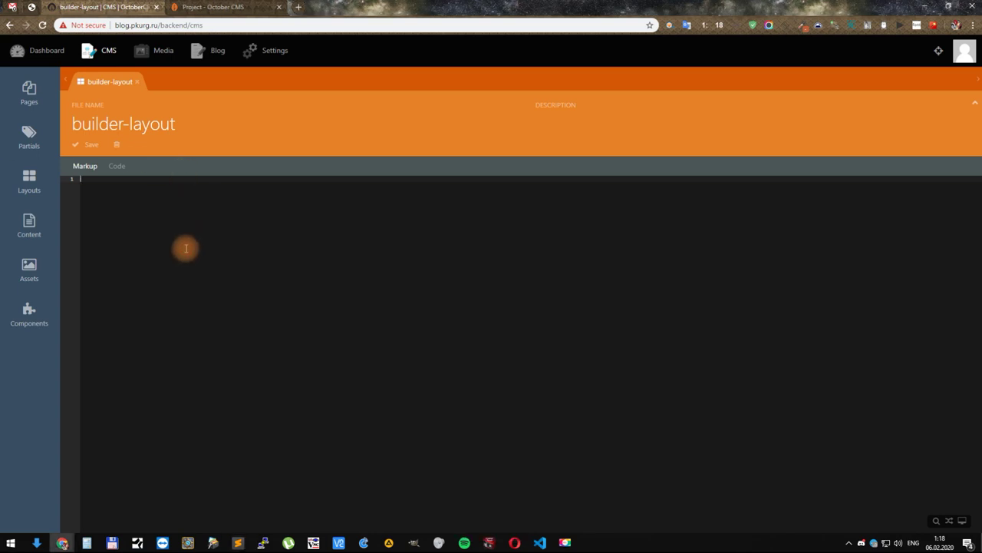
key("ctrl+v")
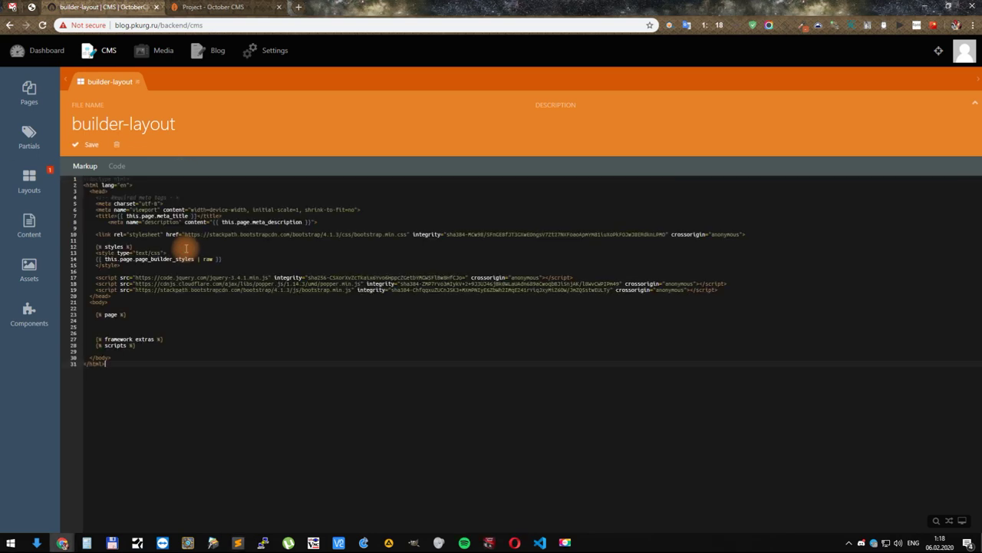
left_click(91, 146)
Step: Set the code editor font size to 16px in the back-end preferences and save them
left_click(964, 50)
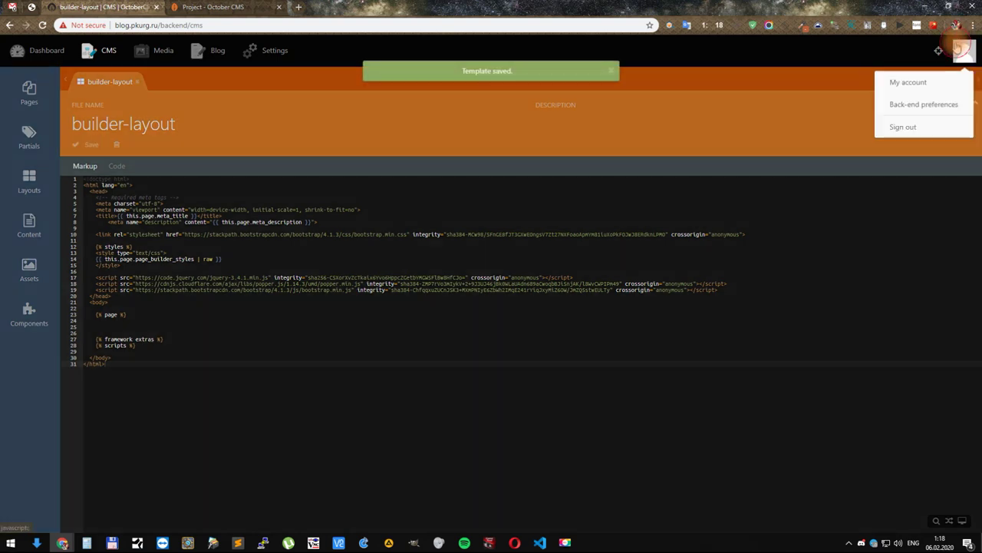
left_click(925, 108)
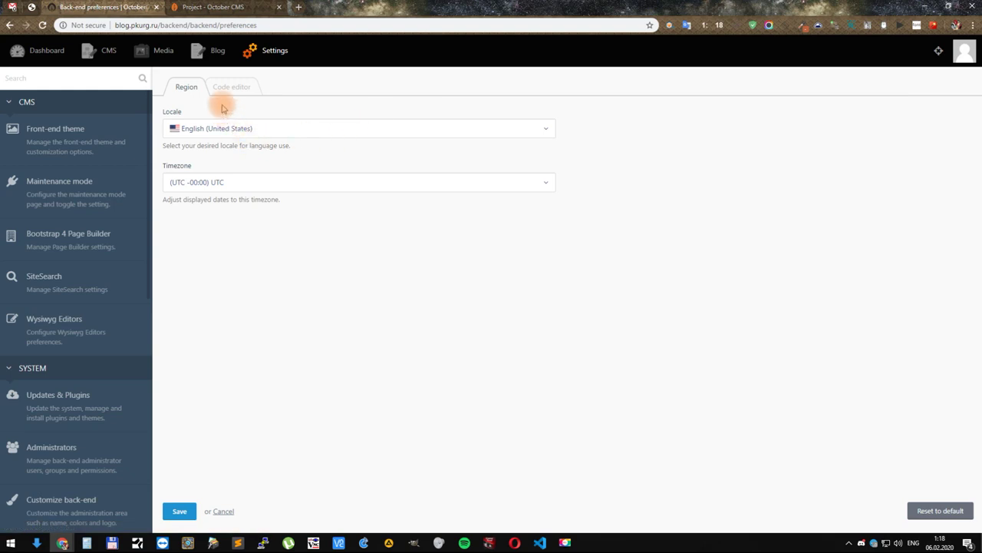
left_click(228, 89)
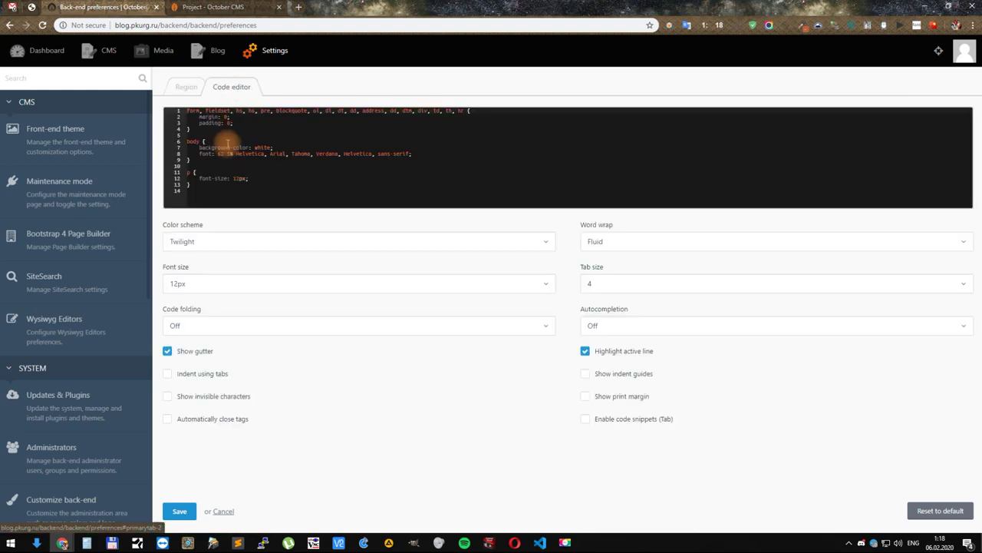
left_click(201, 283)
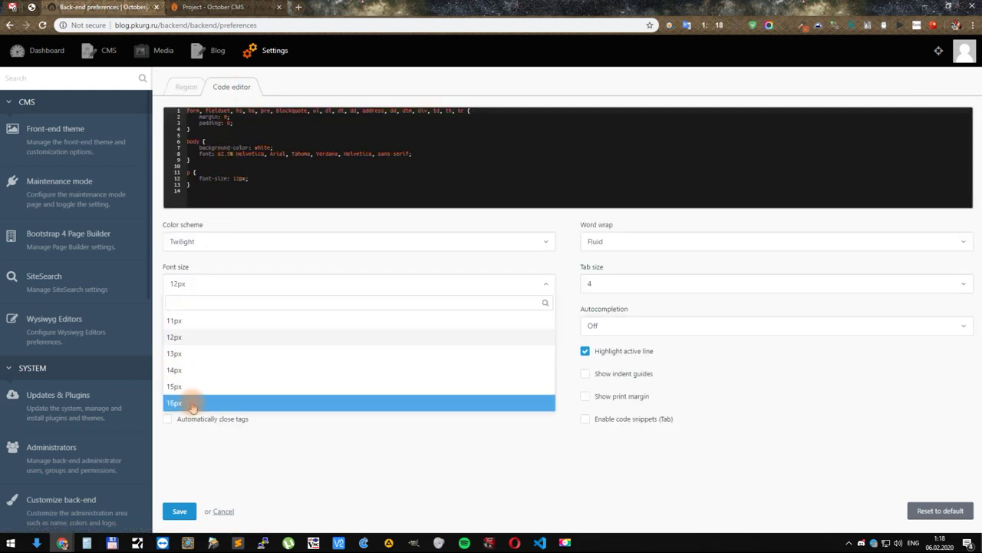
left_click(190, 404)
left_click(176, 511)
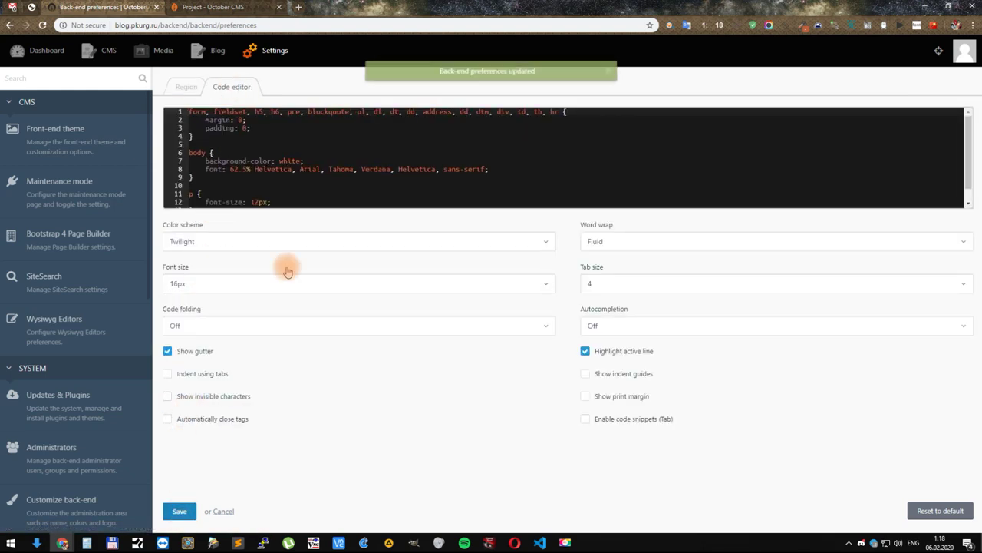
Step: Reopen the builder-layout layout in the CMS, review its full markup and close it
left_click(103, 50)
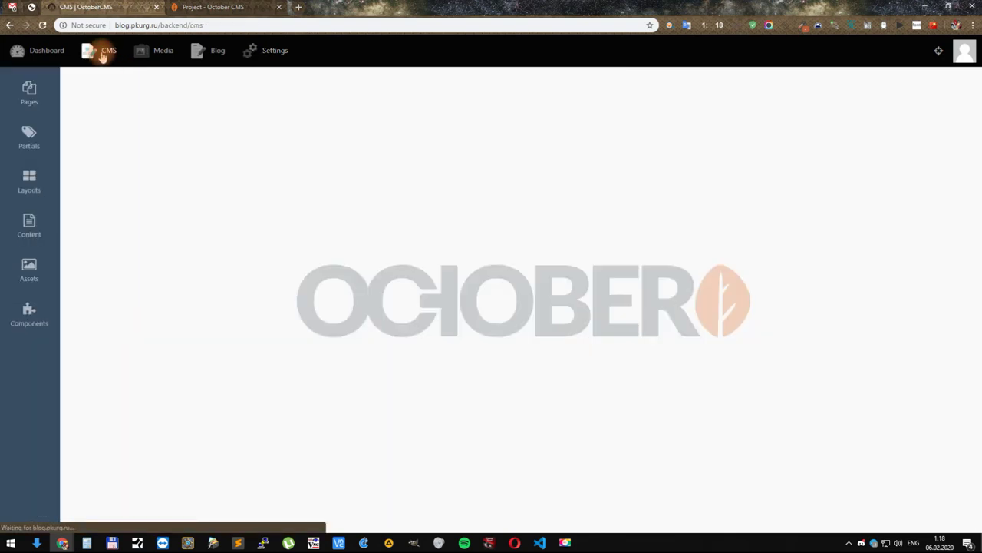
left_click(31, 179)
left_click(93, 101)
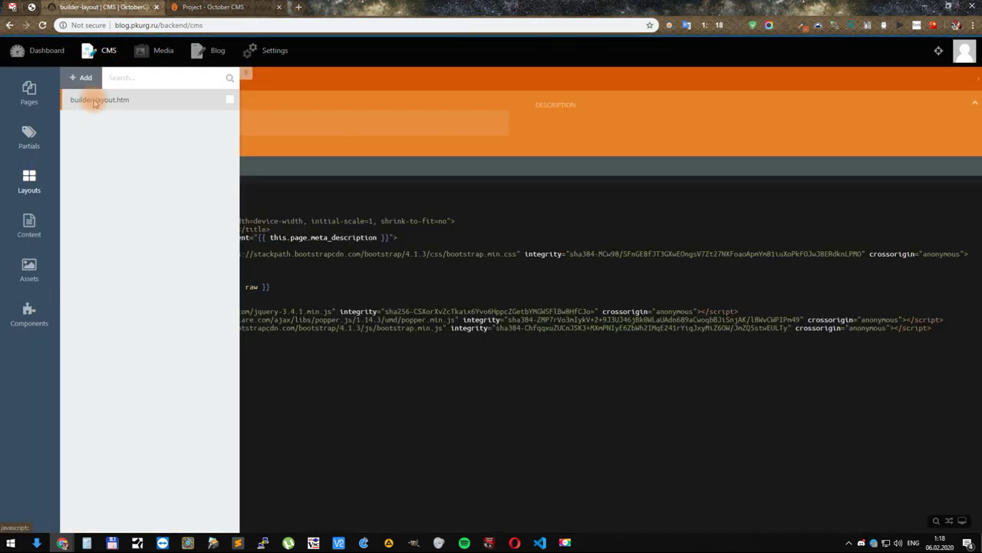
left_click(335, 220)
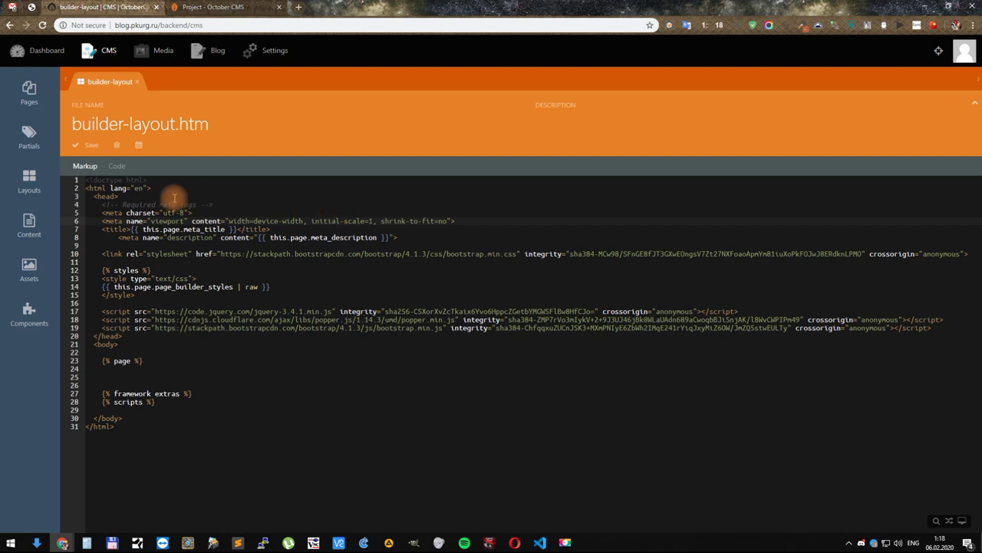
left_click_drag(117, 180, 279, 451)
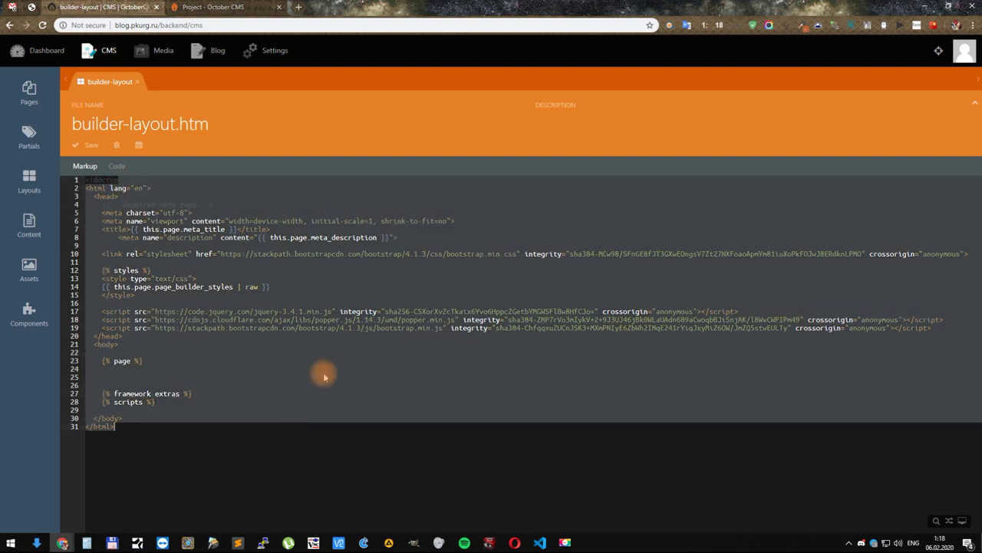
left_click(323, 373)
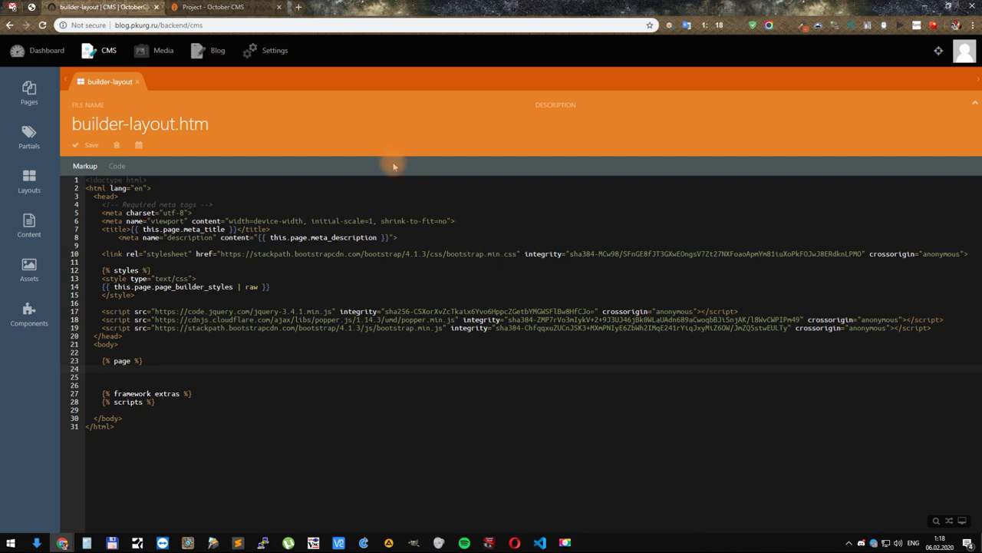
left_click(138, 82)
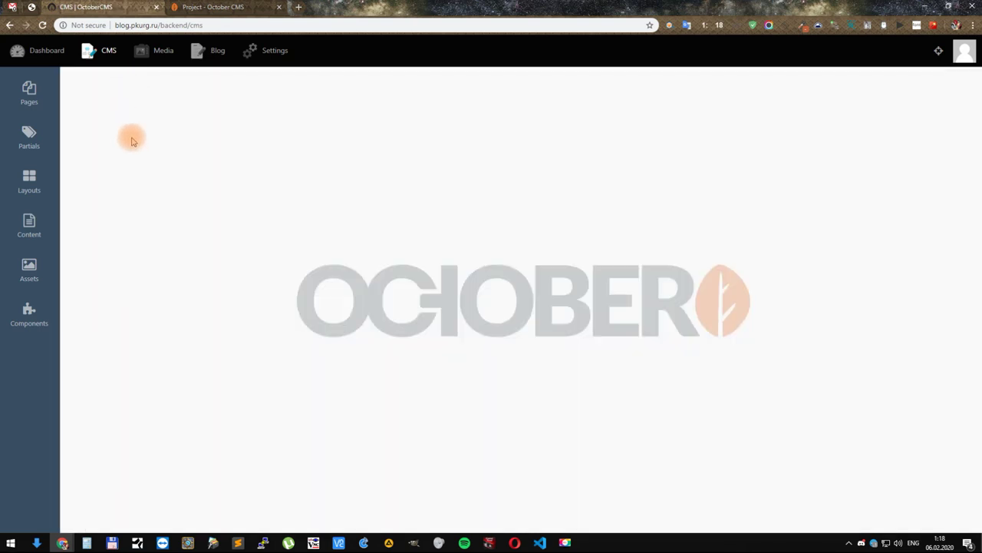
Step: Add an empty CMS content file with the file name header and save it
left_click(27, 225)
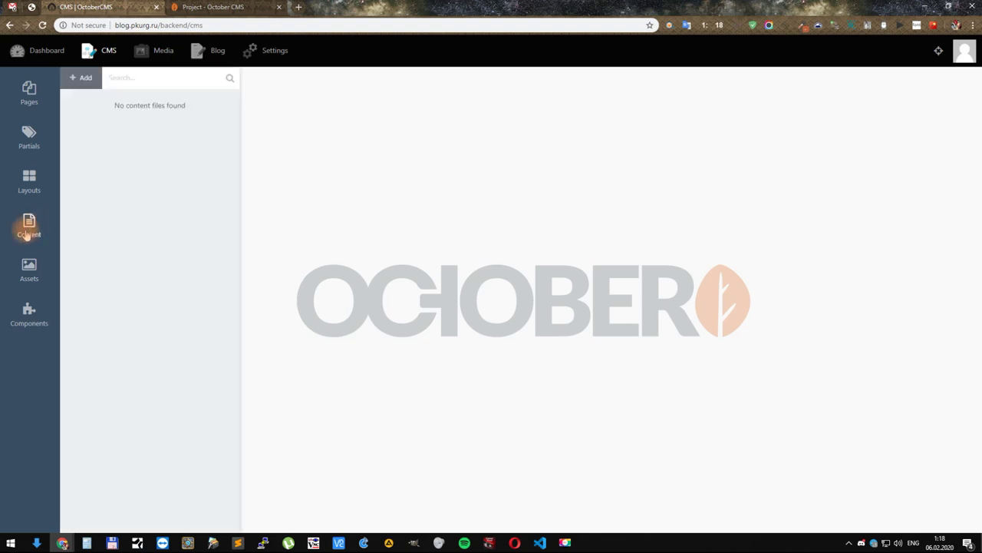
left_click(77, 79)
left_click(275, 123)
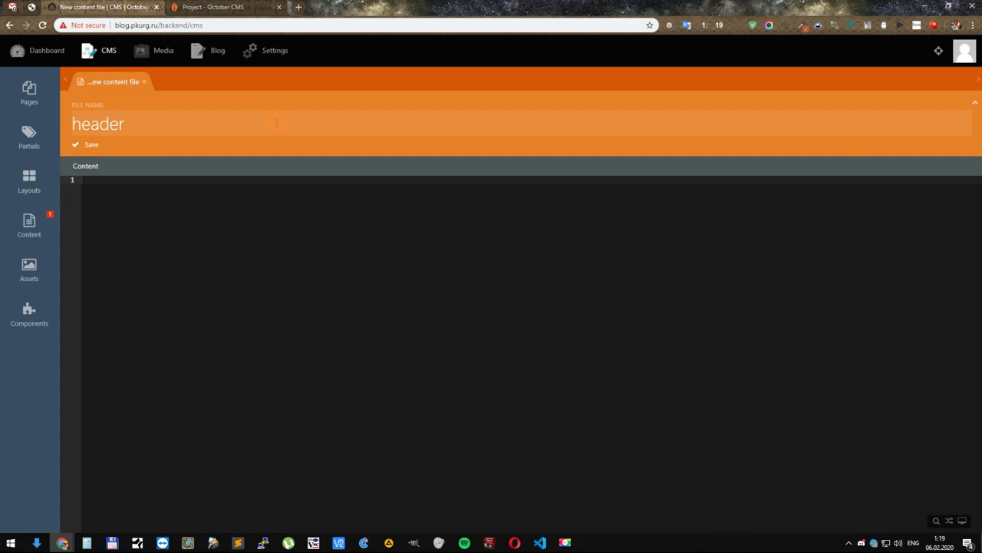
left_click(90, 144)
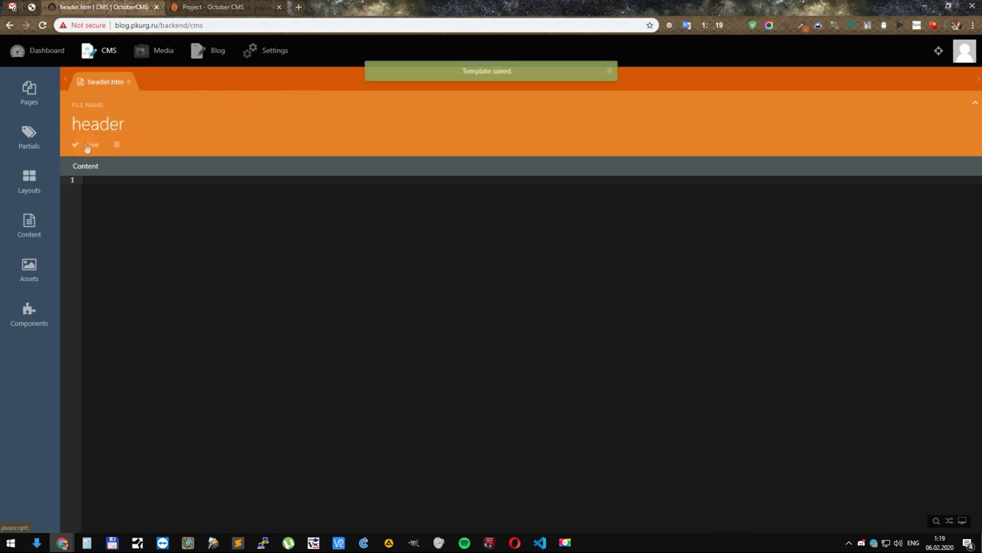
Step: Add an empty content file with the file name footer, save it and close both content files
left_click(35, 230)
left_click(76, 79)
left_click(253, 124)
type("footer")
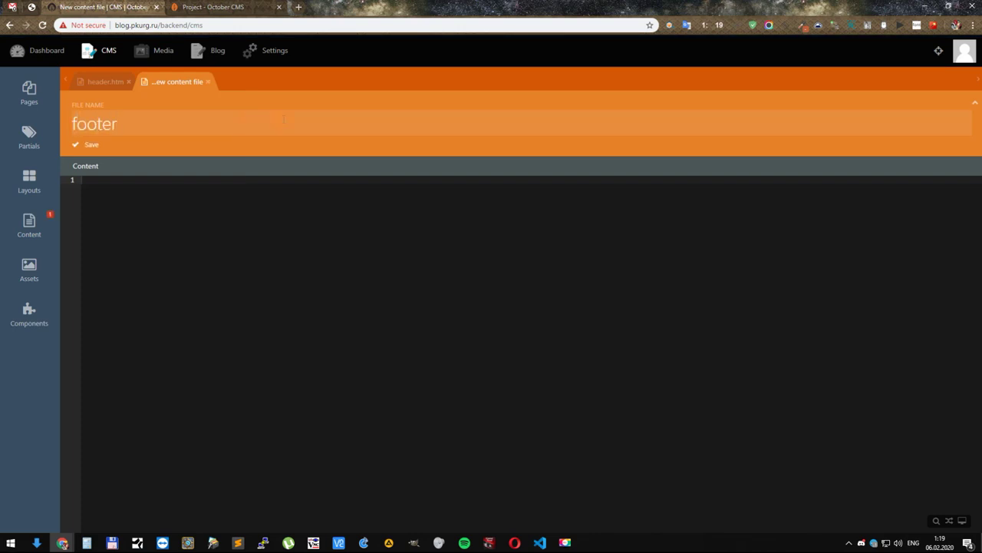
left_click(96, 146)
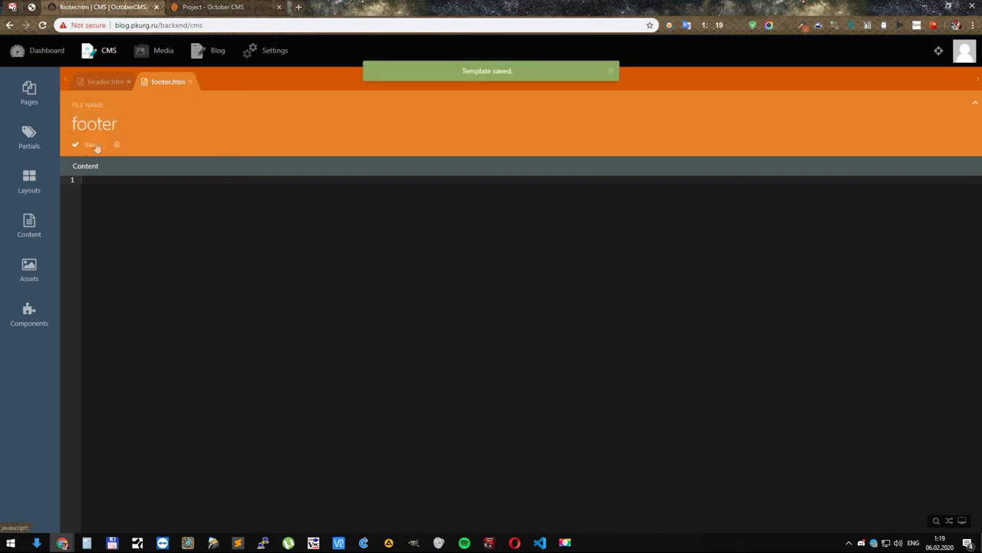
left_click(129, 83)
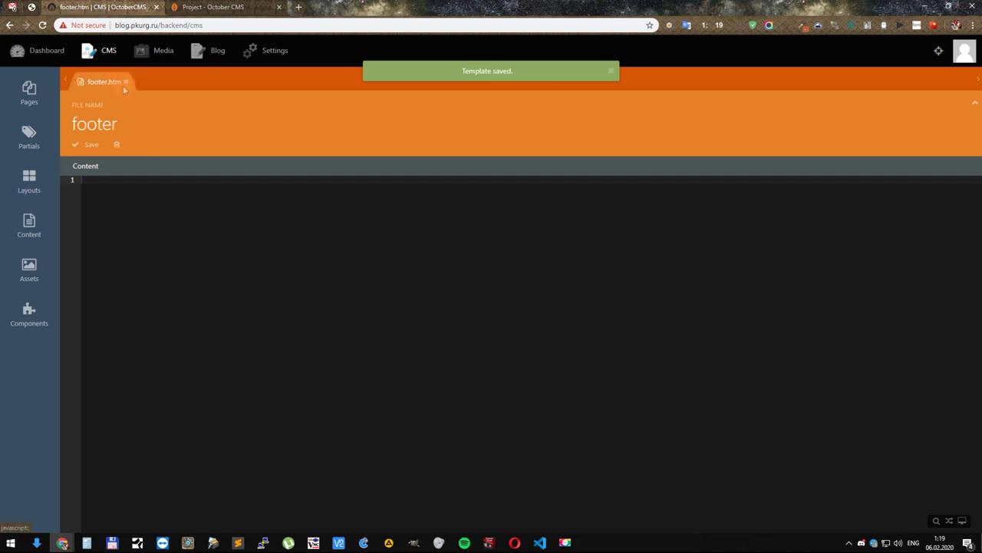
left_click(126, 81)
Step: Add an empty partial with the file name blog to the theme and save it
left_click(30, 136)
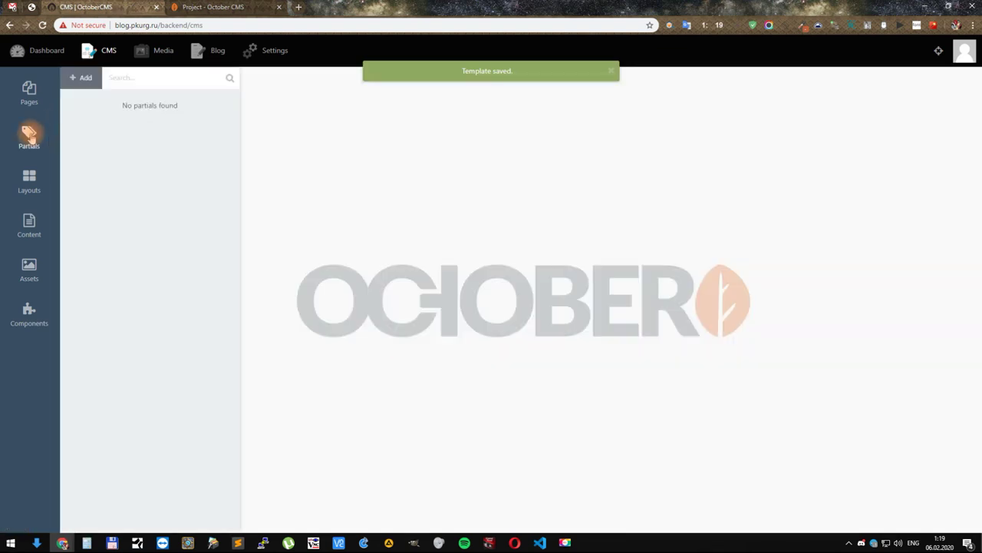
left_click(82, 78)
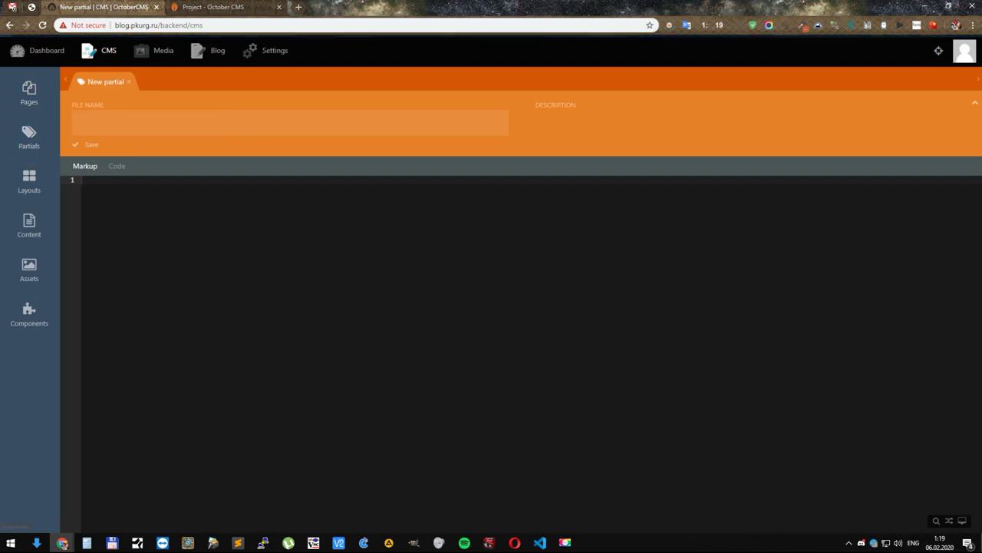
left_click(108, 126)
type("blog")
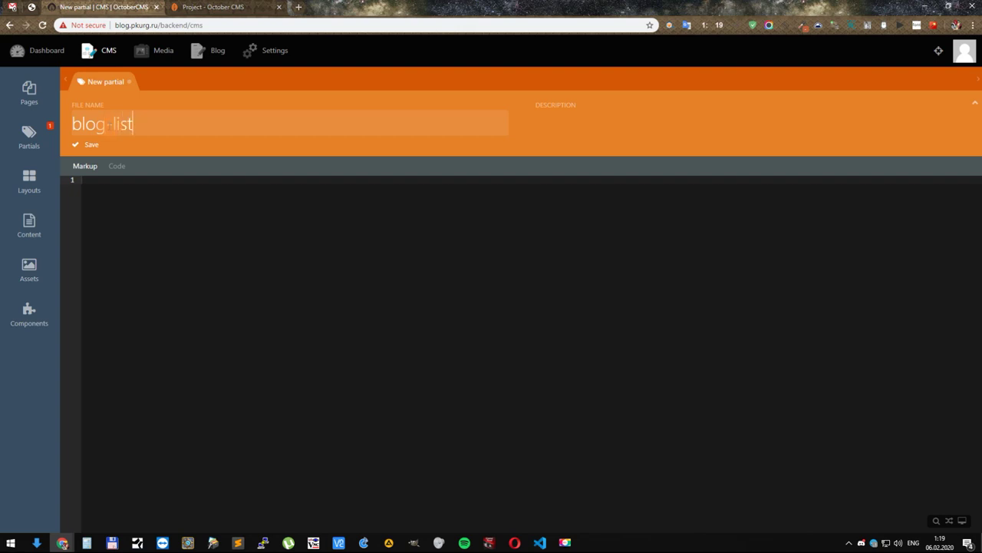
left_click(90, 145)
Step: Add an empty partial with the file name category and save it
left_click(28, 135)
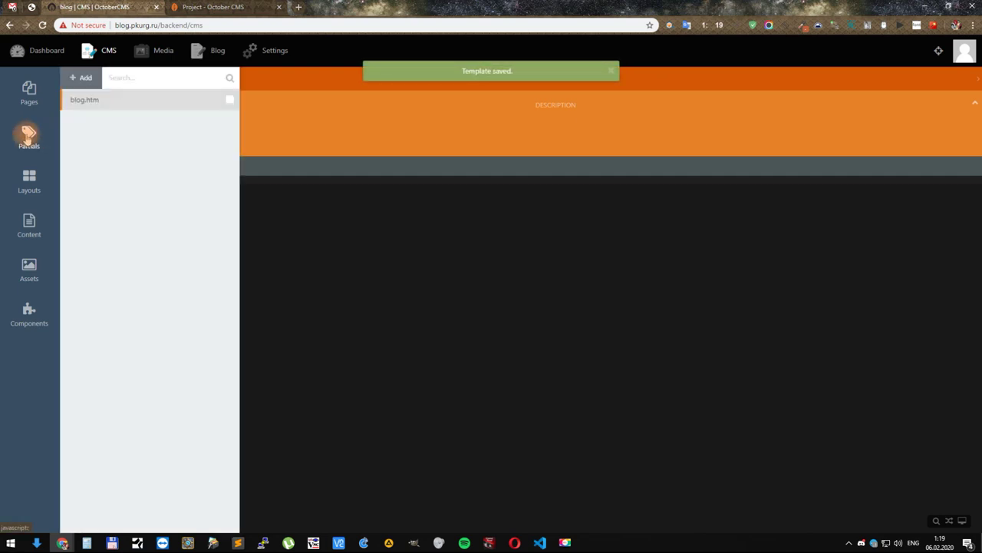
left_click(81, 79)
left_click(81, 80)
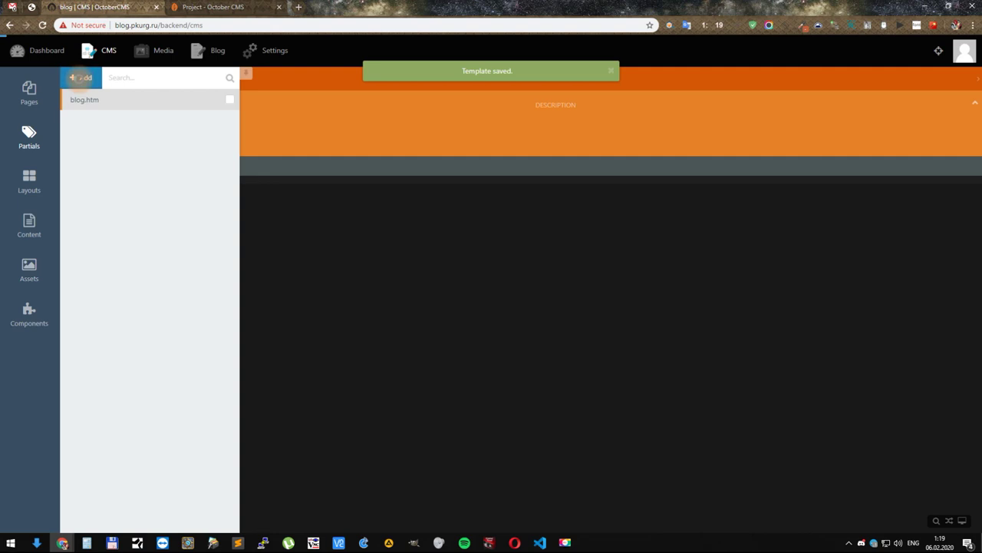
type("category")
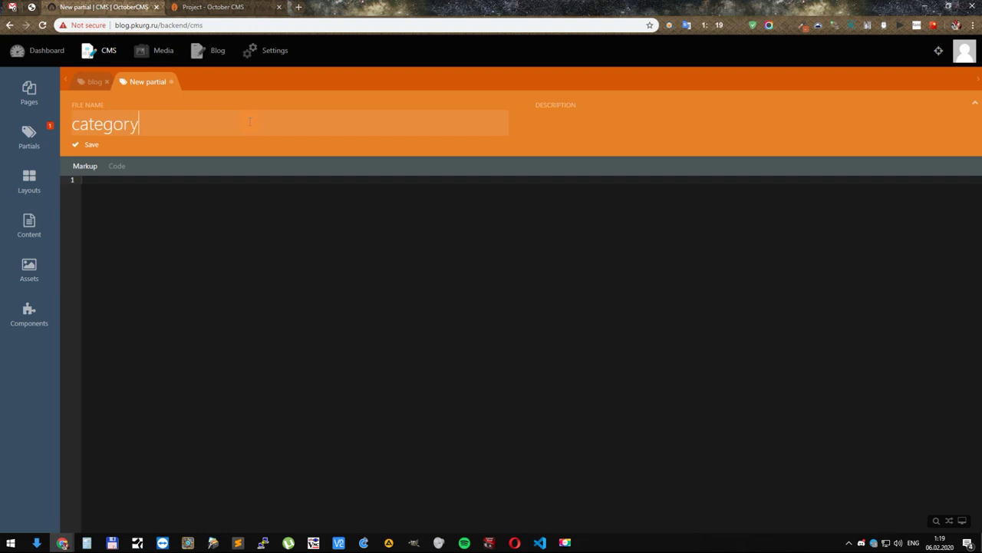
left_click(97, 147)
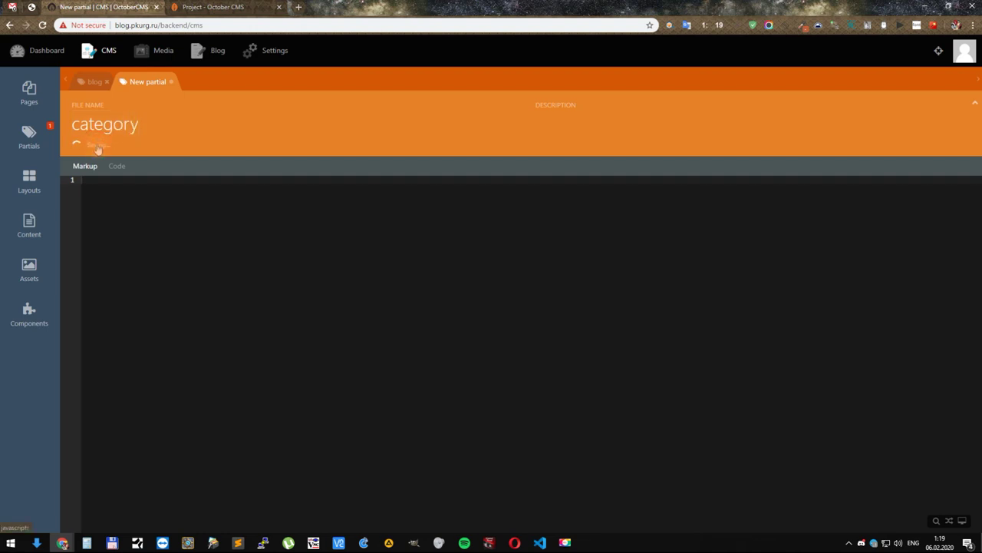
Step: Add an empty partial with the file name post and save it
left_click(29, 136)
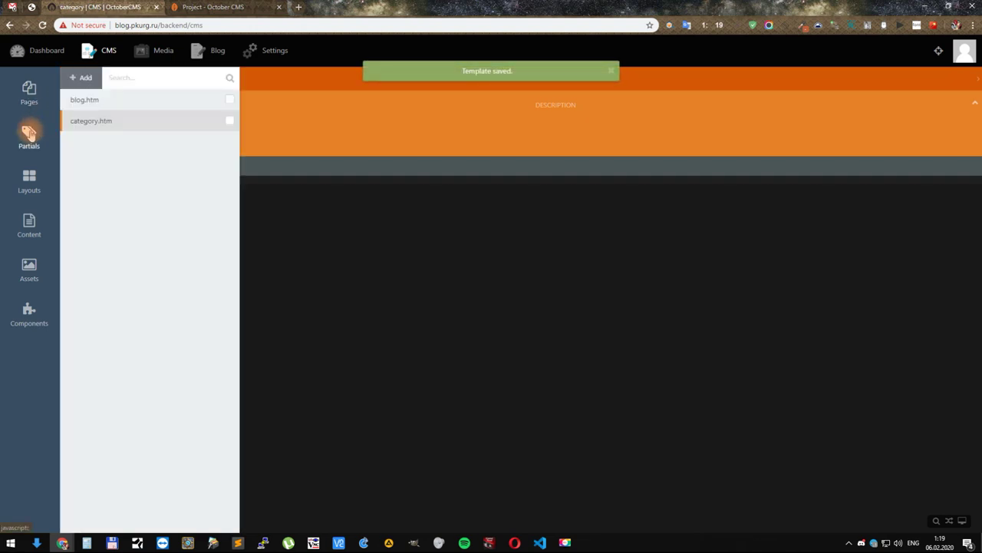
left_click(81, 79)
left_click(262, 122)
type("post")
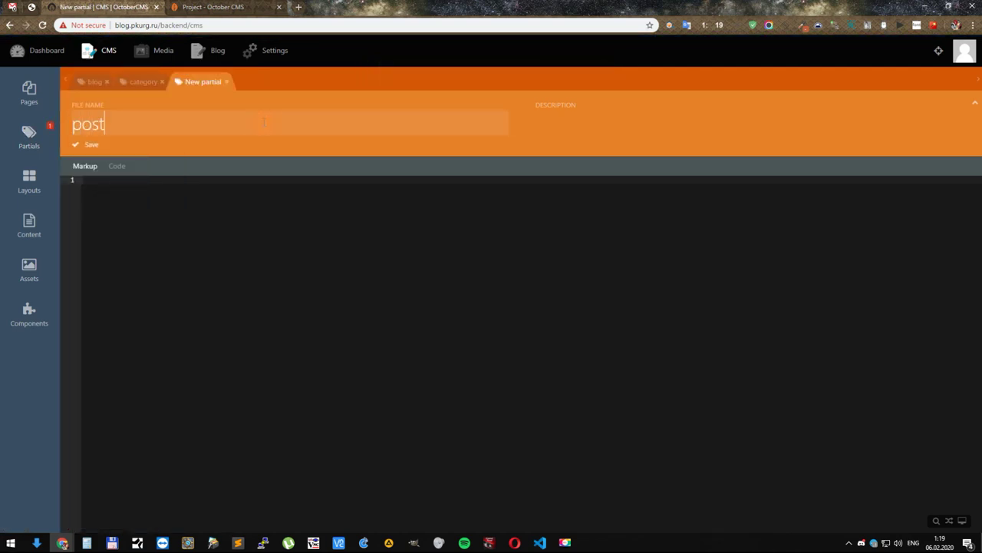
left_click(91, 146)
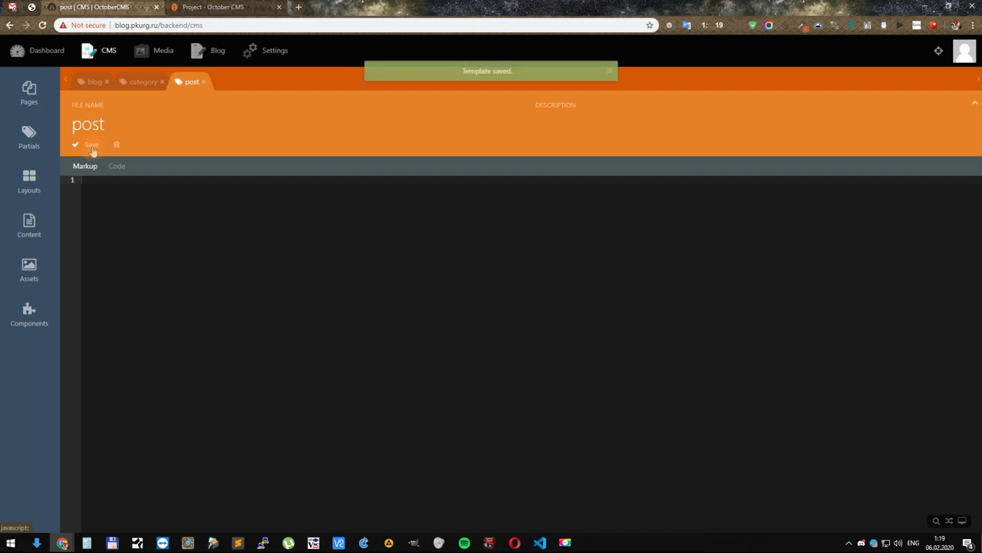
Step: Add an empty partial with the file name search and save it
left_click(31, 135)
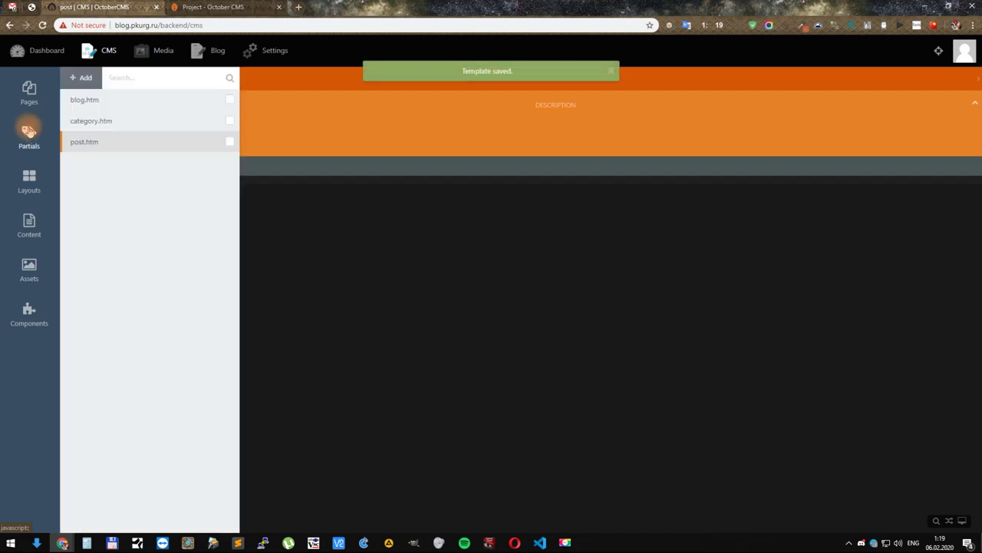
left_click(71, 77)
left_click(258, 124)
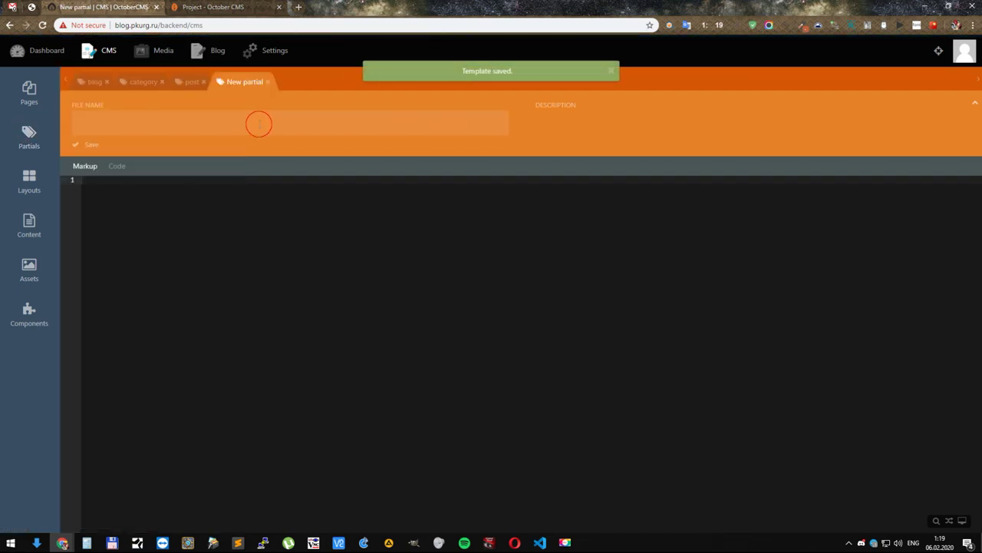
type("Search")
left_click(92, 144)
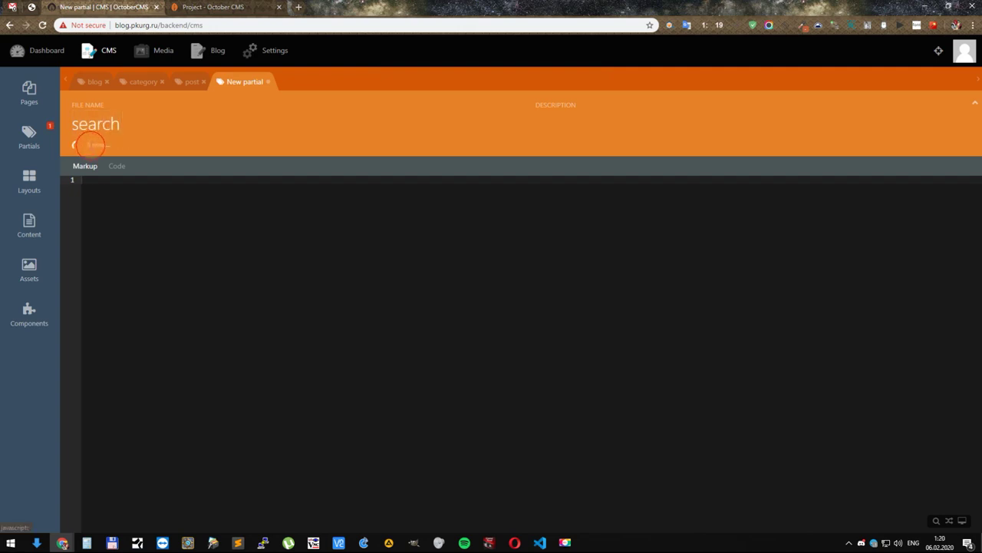
Step: Add an empty partial with the file name tag and save it
left_click(29, 133)
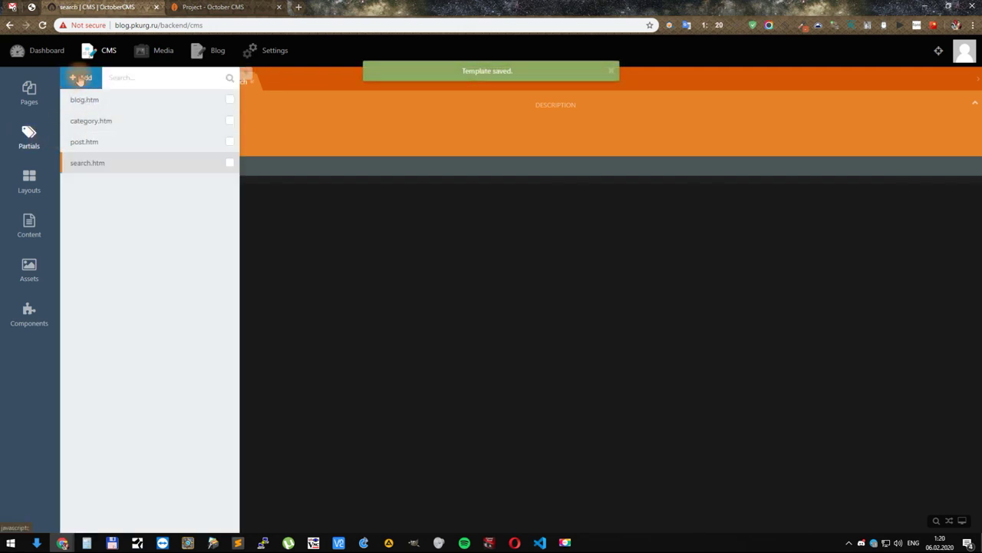
left_click(81, 78)
left_click(268, 127)
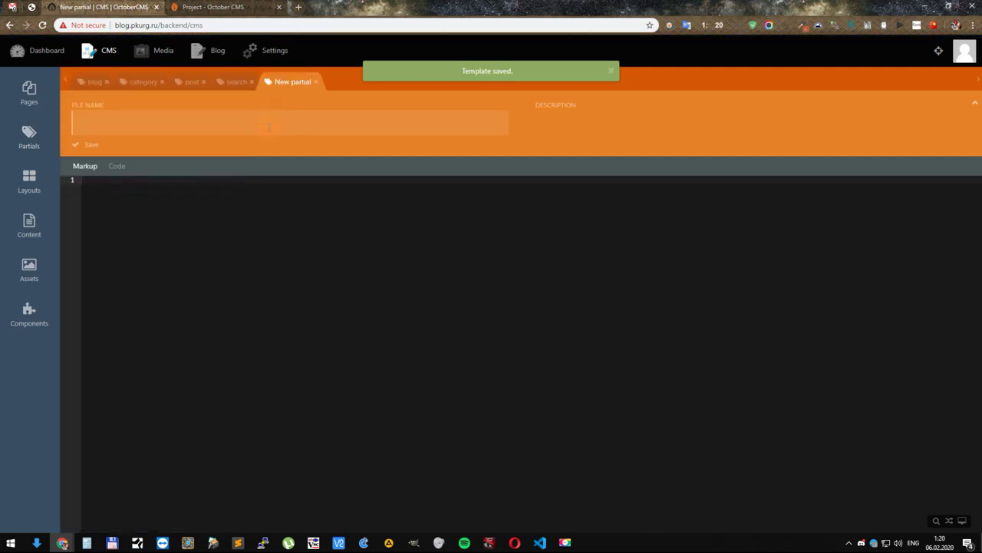
type("tag")
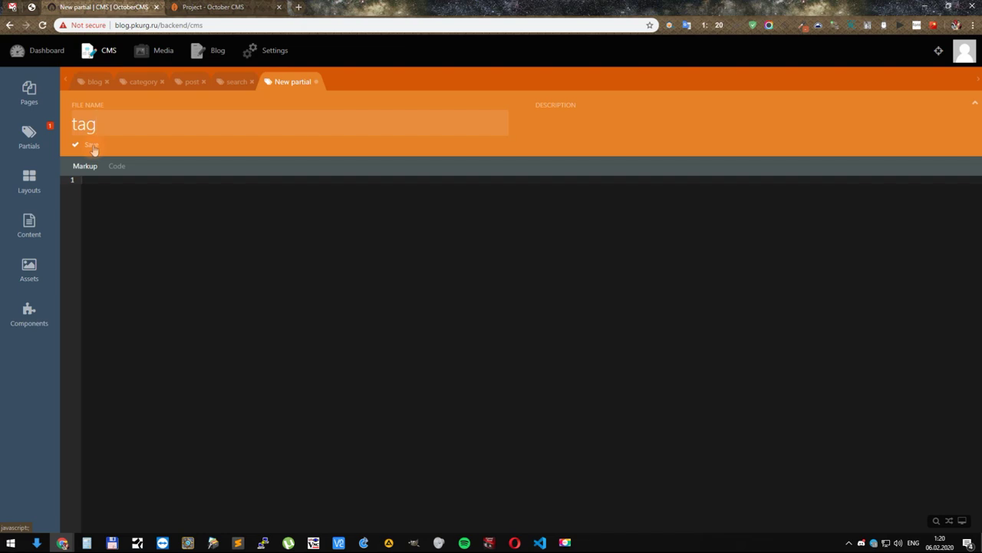
left_click(92, 146)
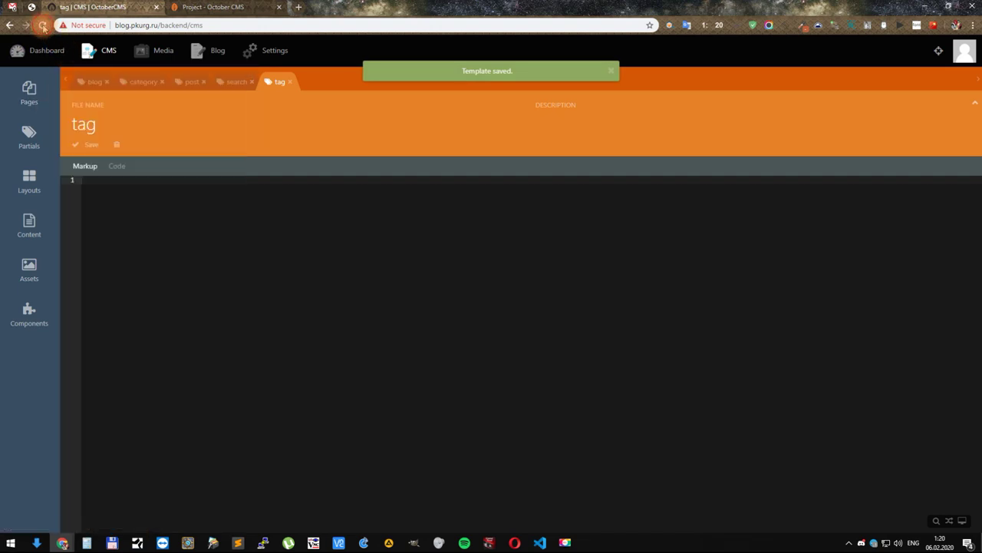
Step: Reload the backend and add a page titled blog with the URL /blog/:page? and the builder-layout layout
left_click(42, 26)
left_click(30, 94)
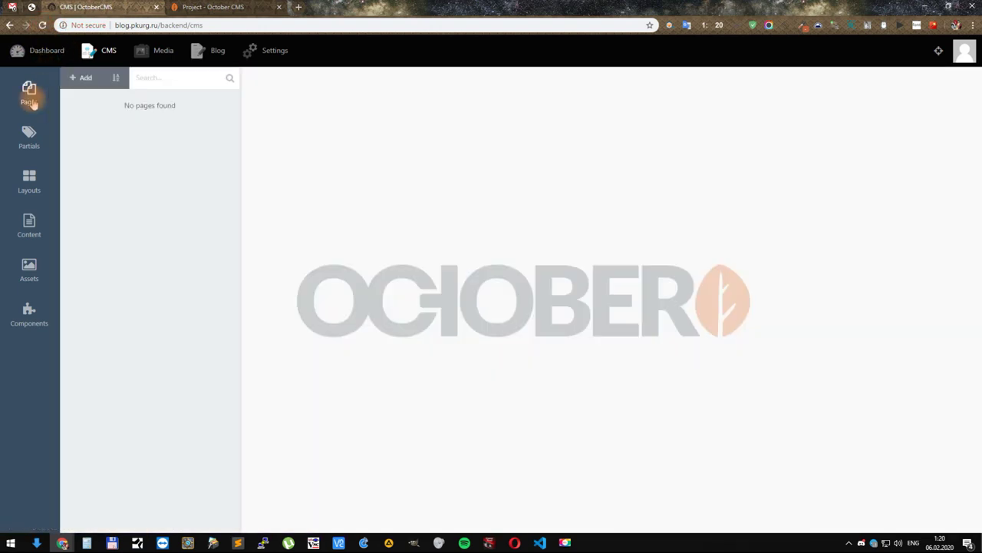
left_click(83, 80)
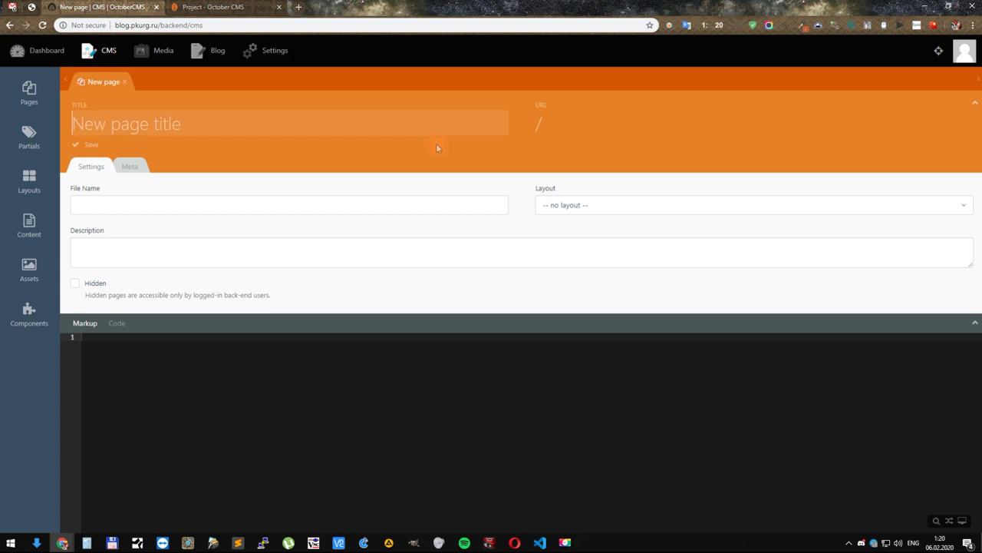
type("blog")
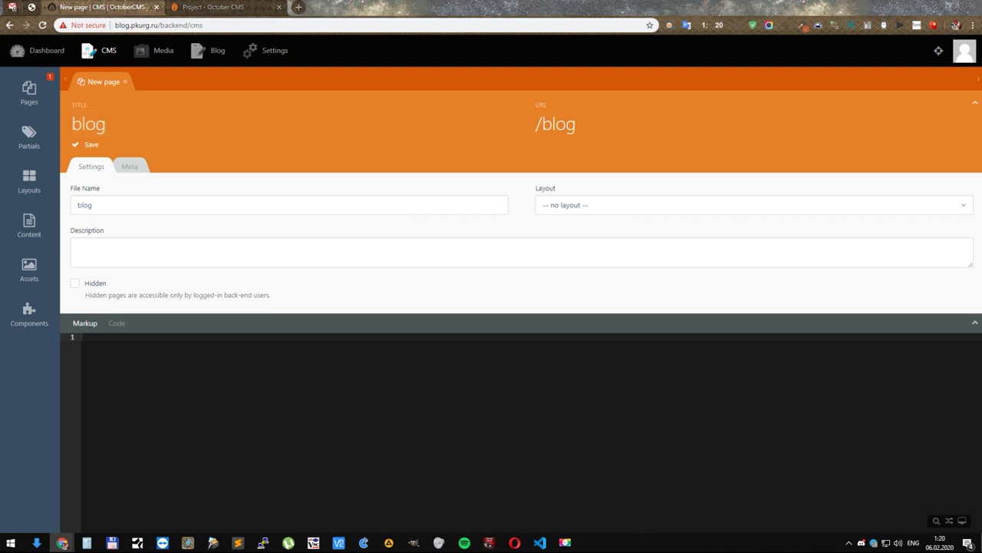
left_click(645, 123)
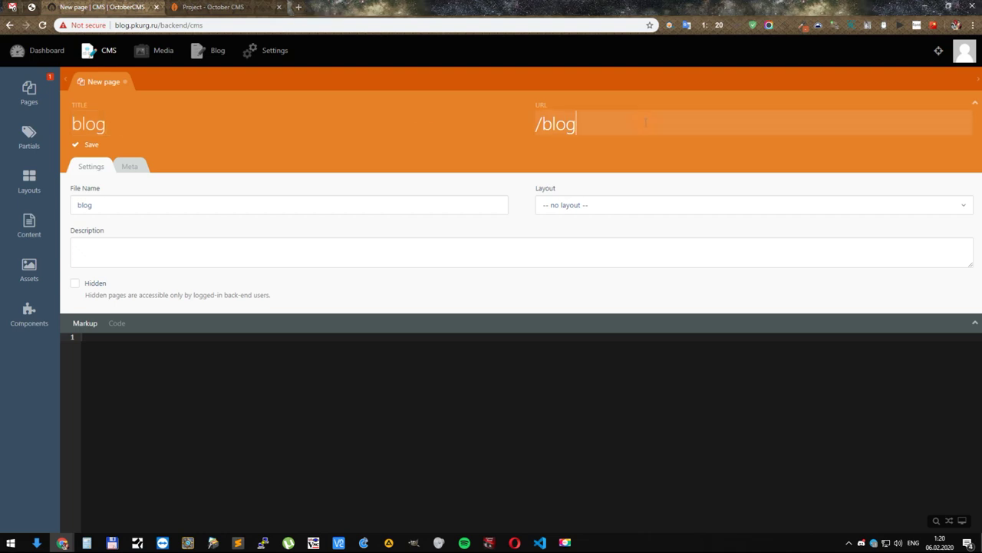
type("/:page?")
left_click(617, 204)
left_click(579, 257)
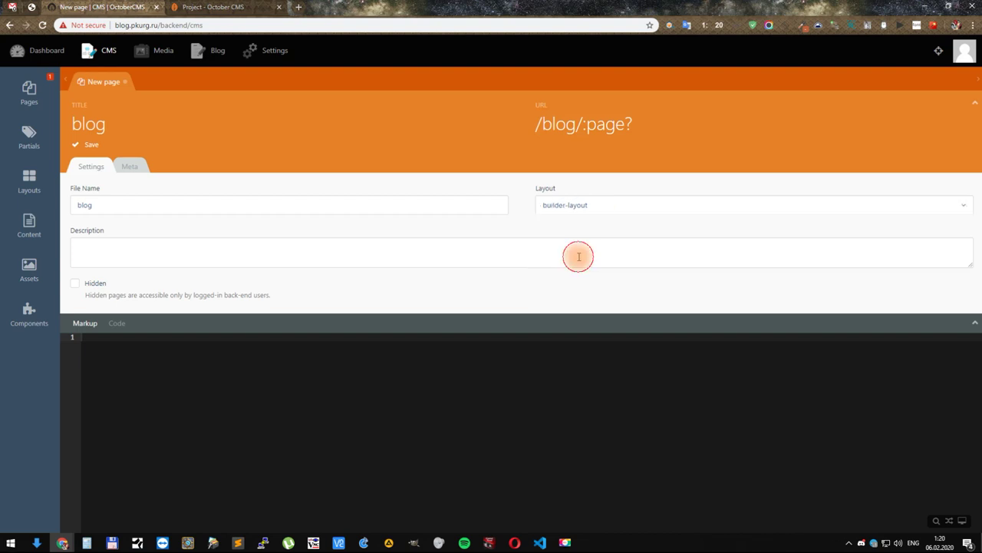
Step: Set the new page's meta title to My Blog and return to its general settings
left_click(131, 168)
left_click(121, 206)
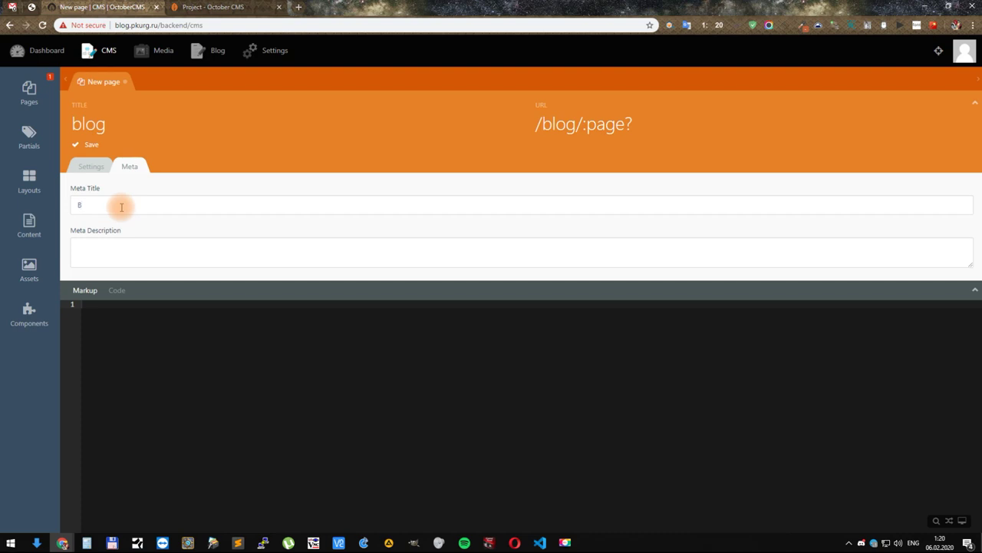
type("My Blog")
left_click(91, 168)
Step: Insert the ContentBuilder component from Bootstrap 4 Page Builder into the blog page
left_click(31, 321)
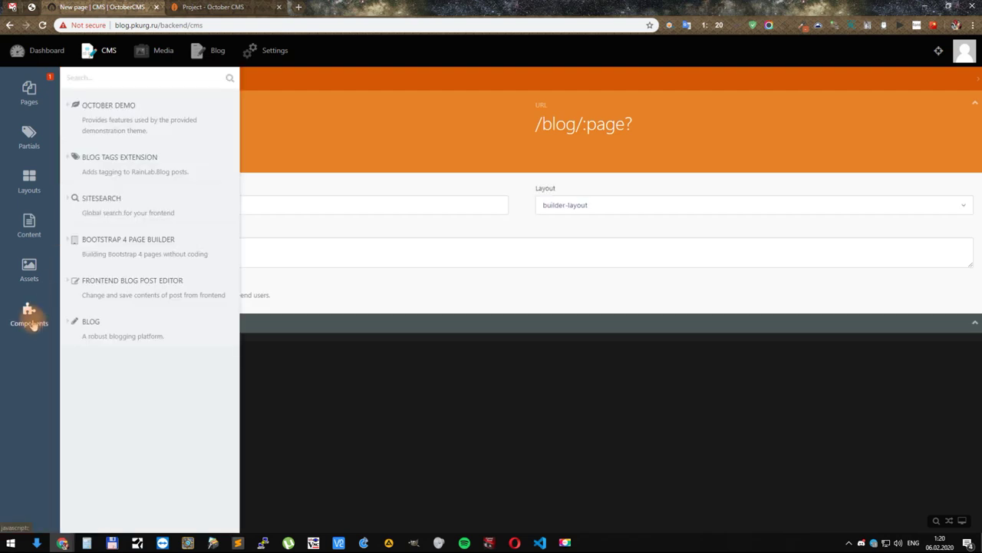
left_click(109, 247)
left_click_drag(99, 283, 288, 362)
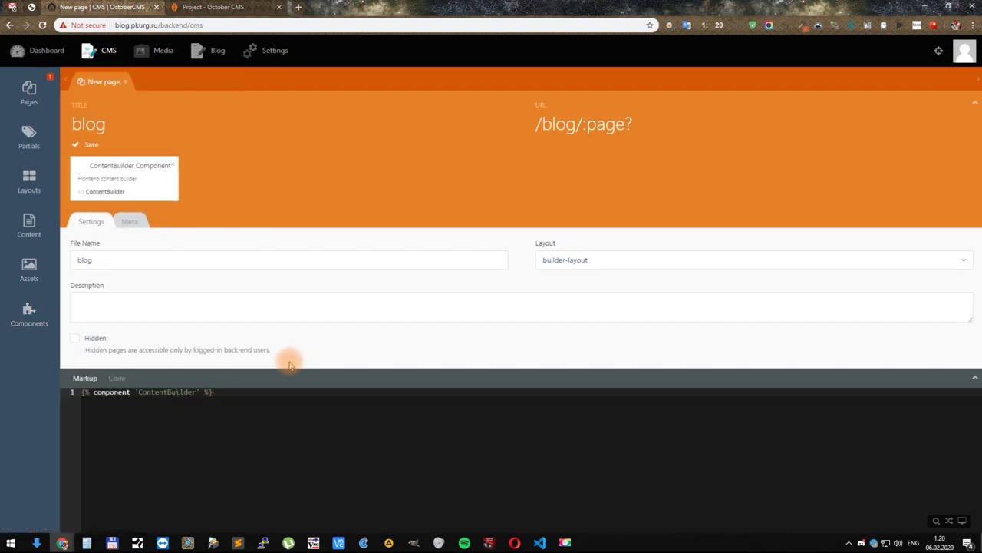
Step: Insert a second ContentBuilder component in the blog page's markup and put its tag on a separate line
left_click(27, 282)
left_click(28, 230)
left_click(29, 315)
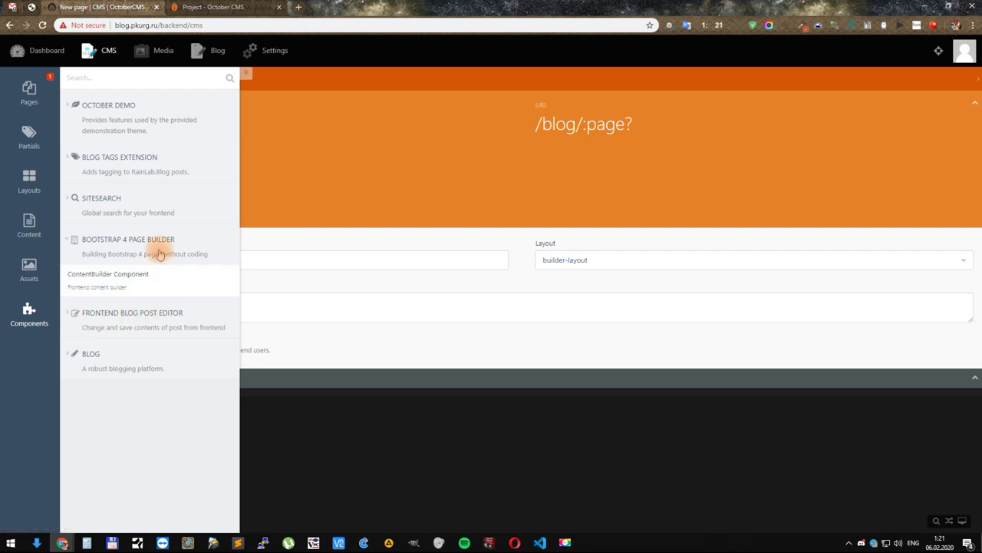
left_click_drag(143, 274, 352, 416)
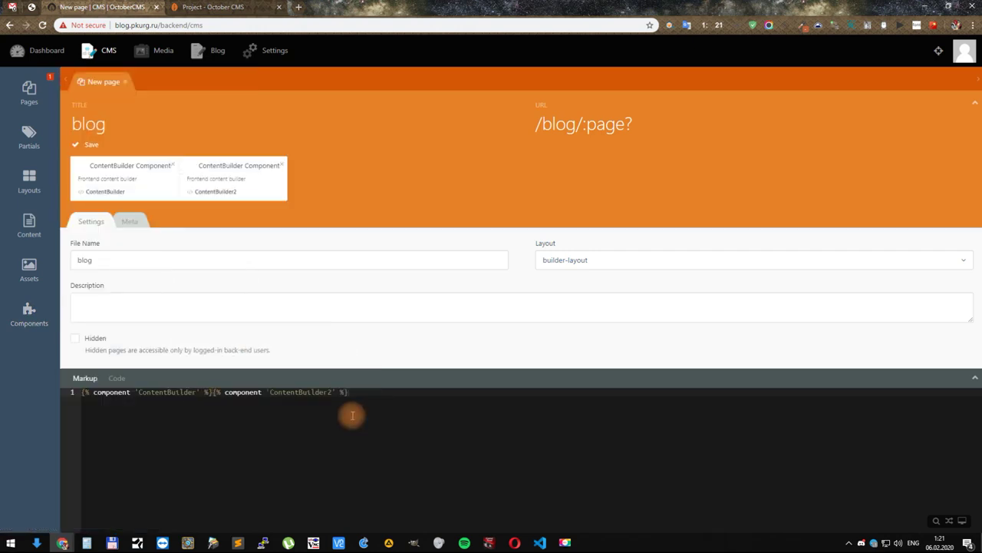
key("Left")
key("Left")
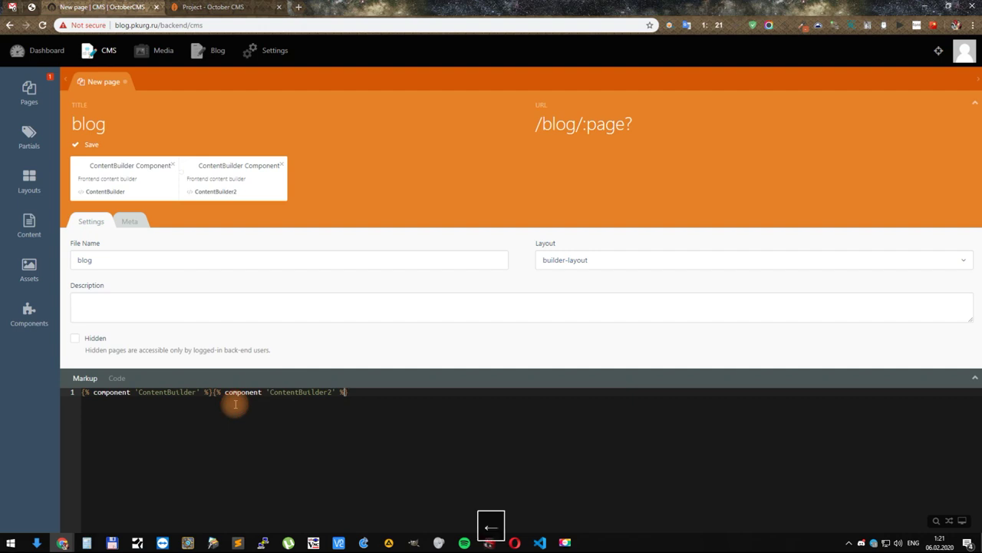
key("Return")
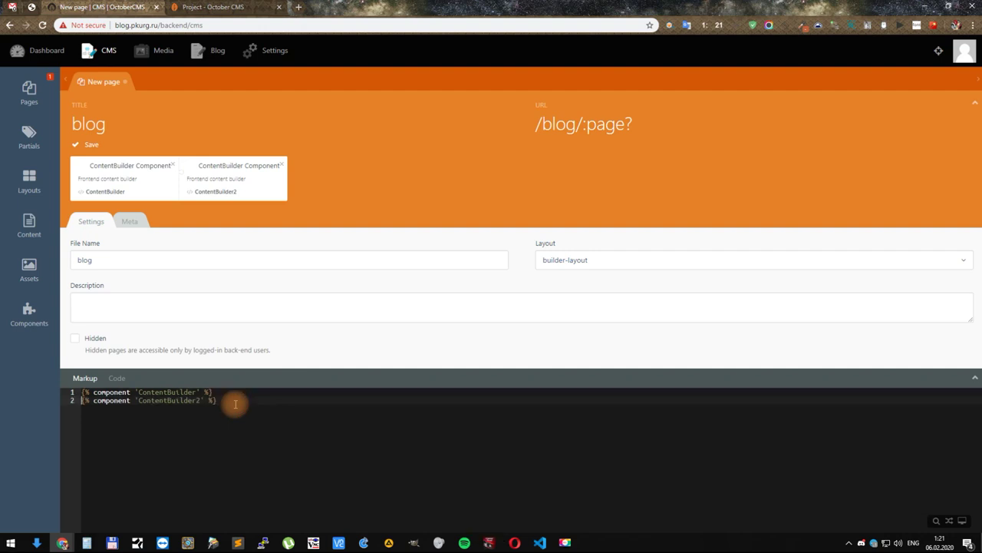
Step: Set the first ContentBuilder component's file to header, remove the second component, and save the page
left_click(129, 178)
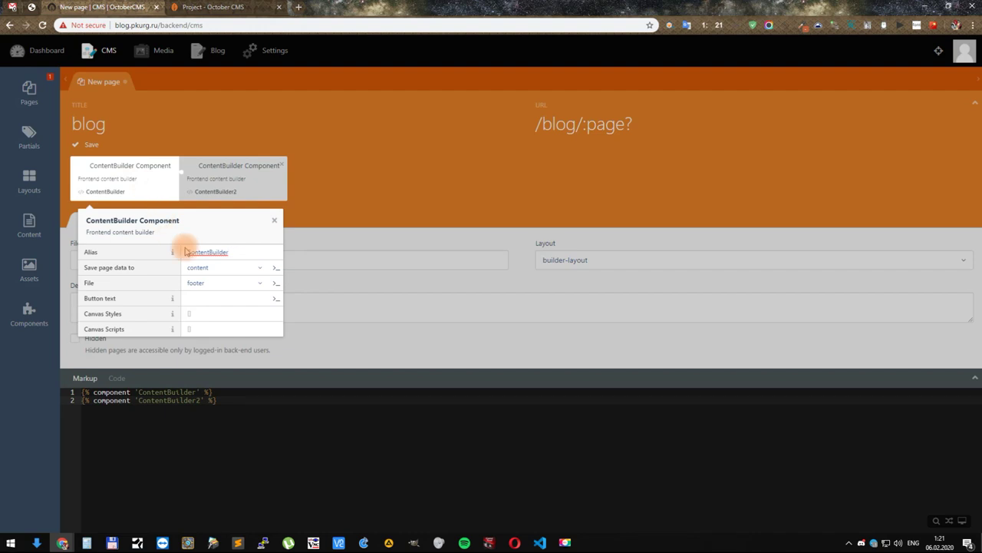
left_click(206, 283)
left_click(193, 330)
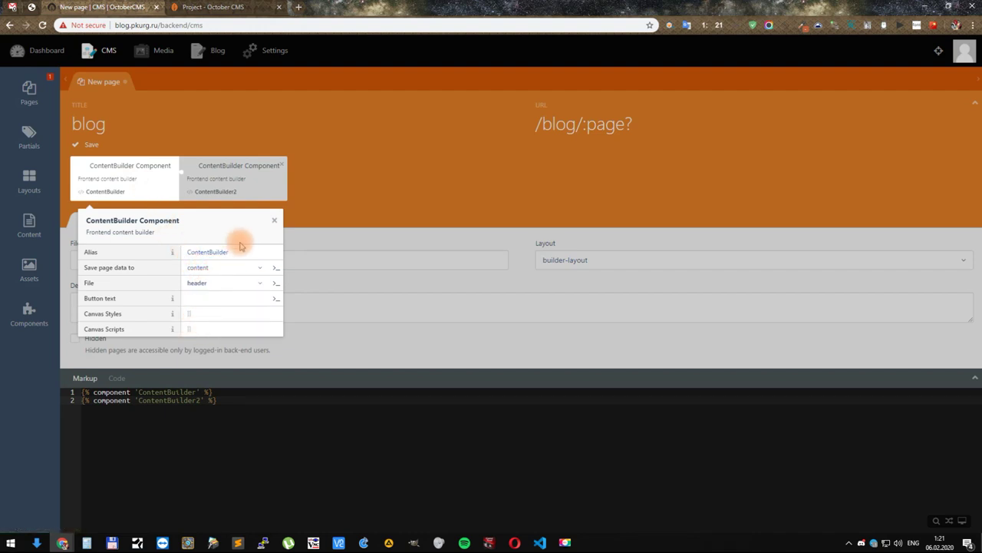
left_click(262, 399)
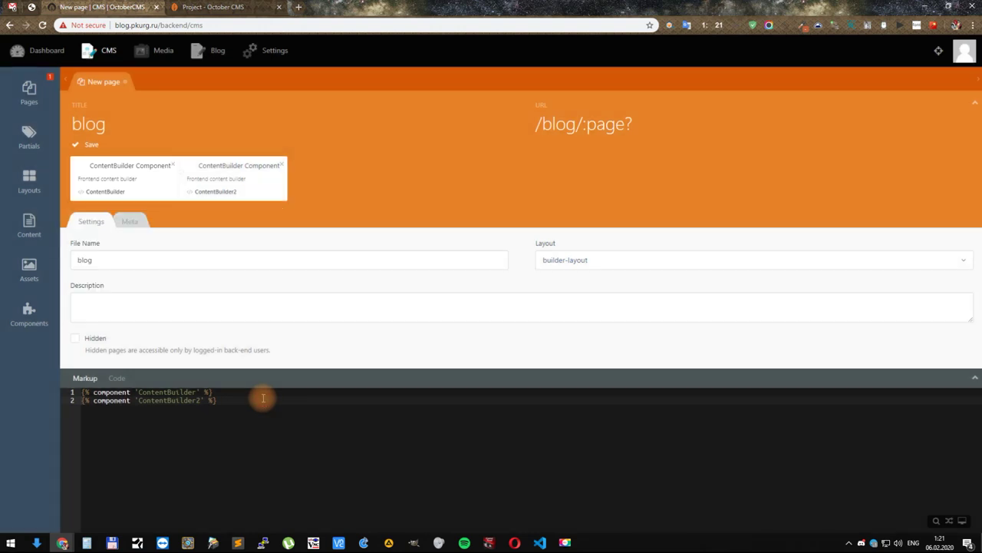
left_click(282, 165)
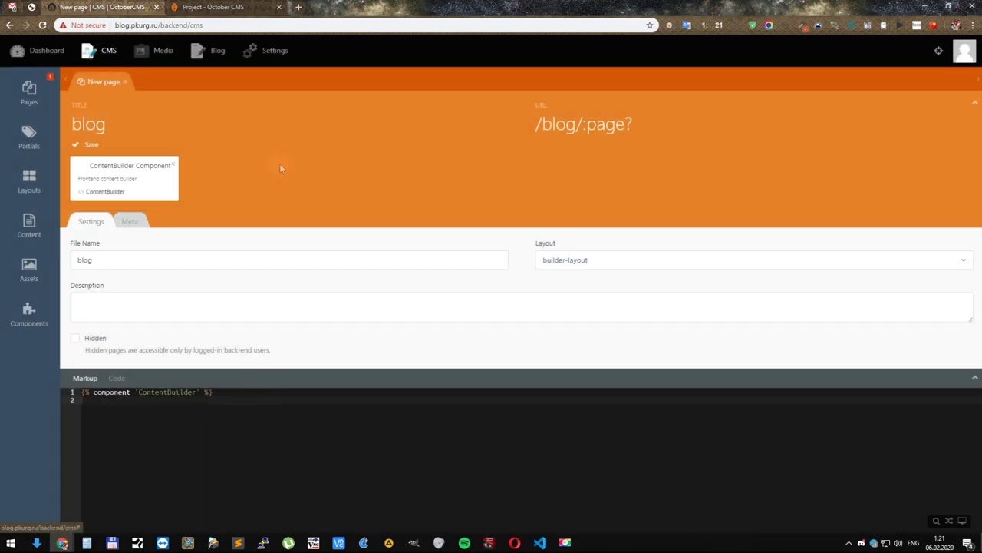
left_click(91, 145)
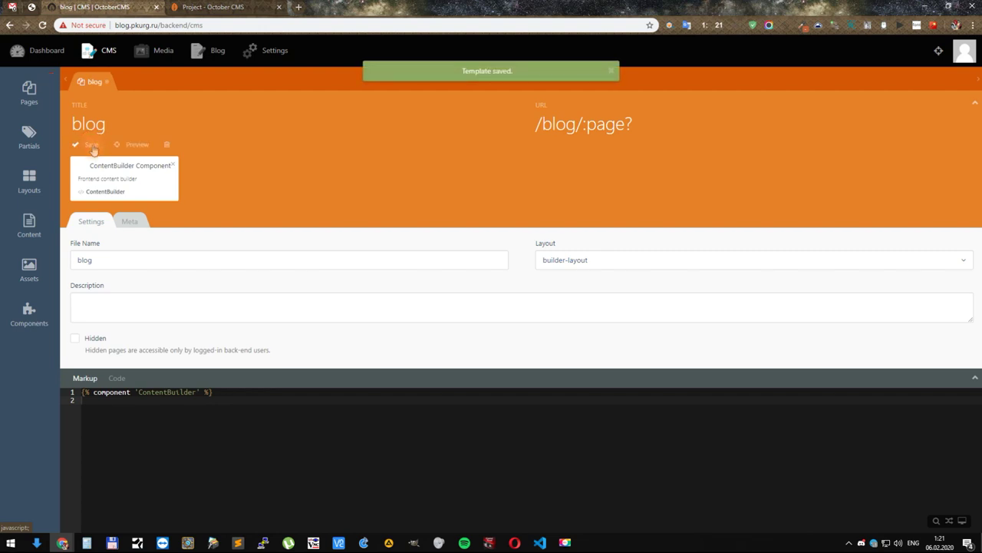
Step: Set the ContentBuilder component's button text to Edit header and save the page
left_click(135, 176)
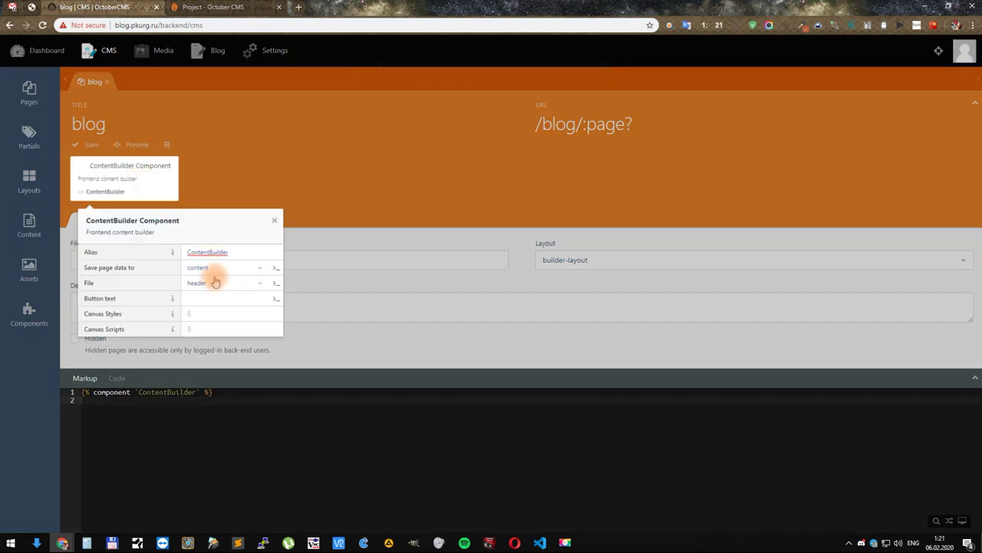
left_click(199, 297)
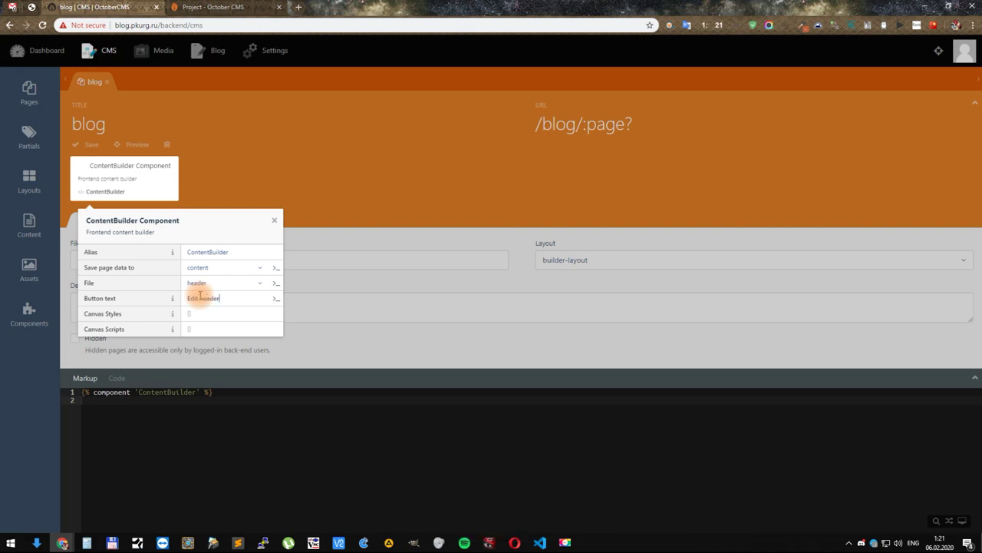
left_click(220, 164)
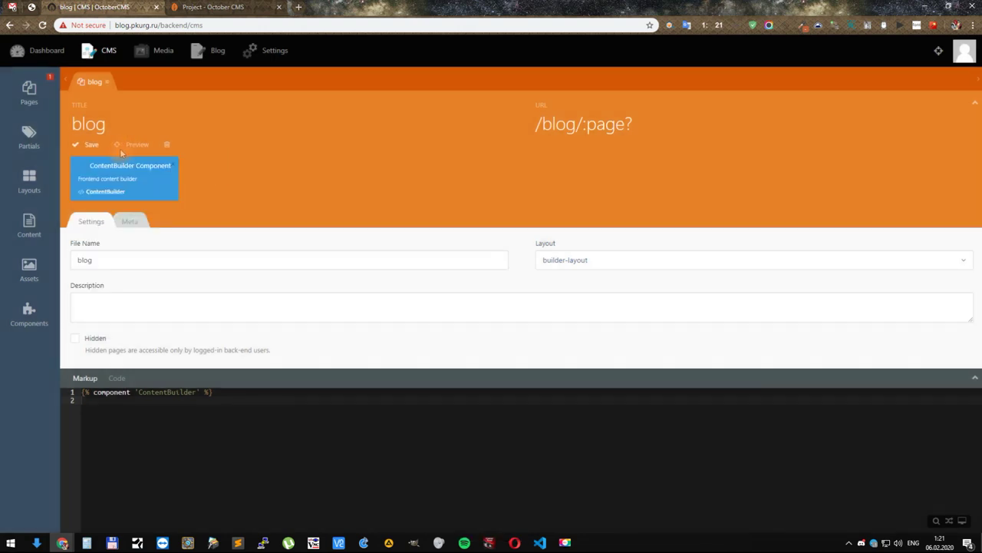
left_click(86, 144)
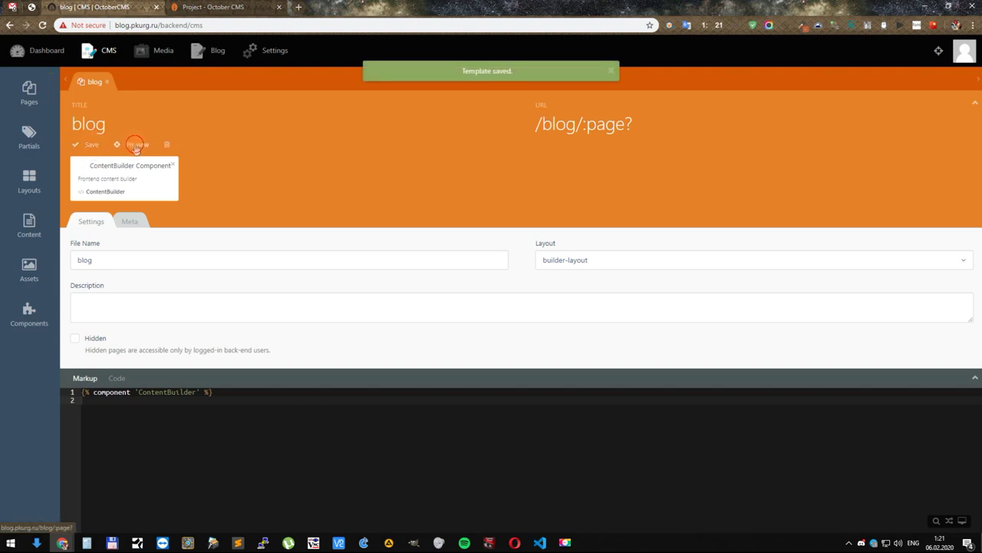
Step: Preview the blog page, place a dark Bootstrap4 navbar in its header content, save it and reload the page
left_click(136, 144)
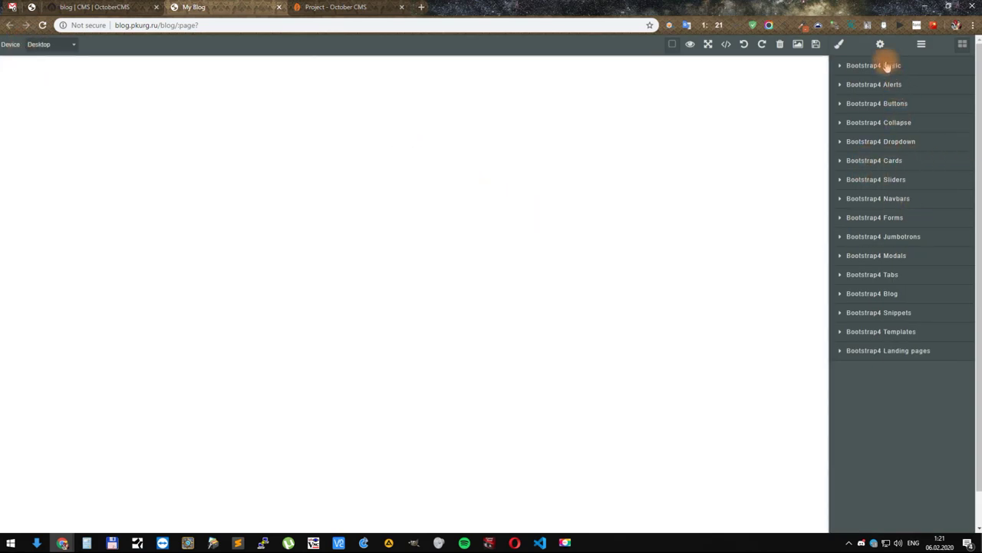
left_click(882, 201)
left_click_drag(936, 240, 583, 86)
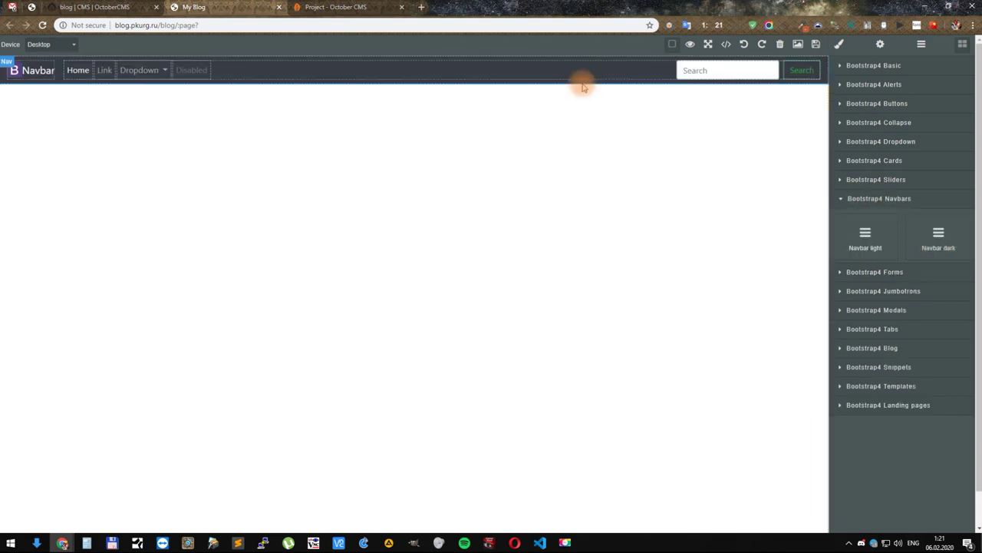
left_click(817, 46)
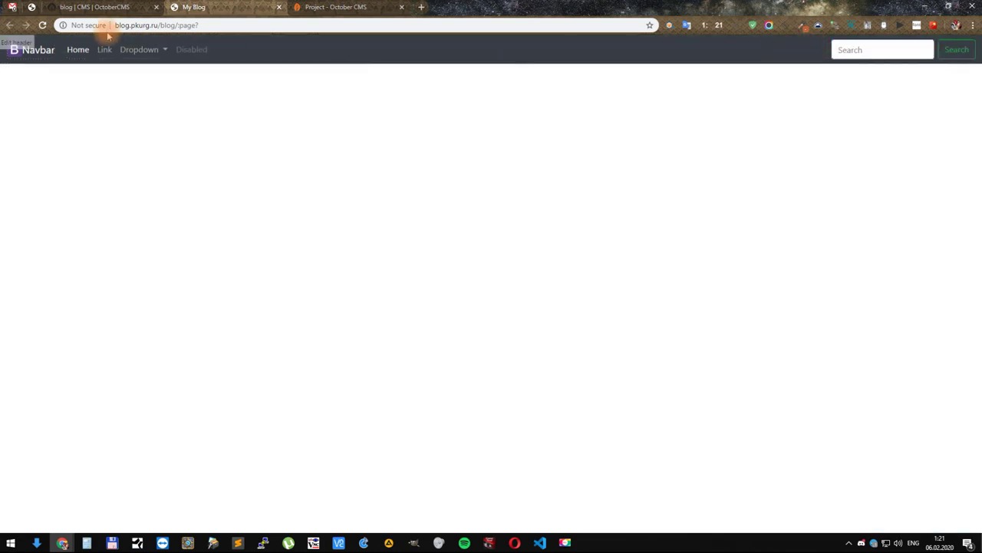
left_click(43, 25)
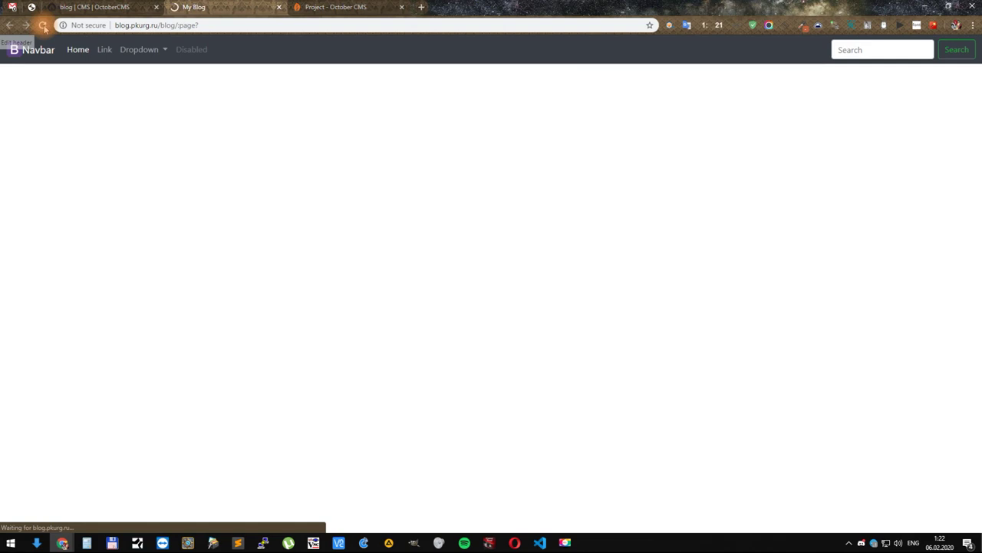
Step: Return to the page in the backend and add another ContentBuilder component below the header one in the markup
left_click(91, 7)
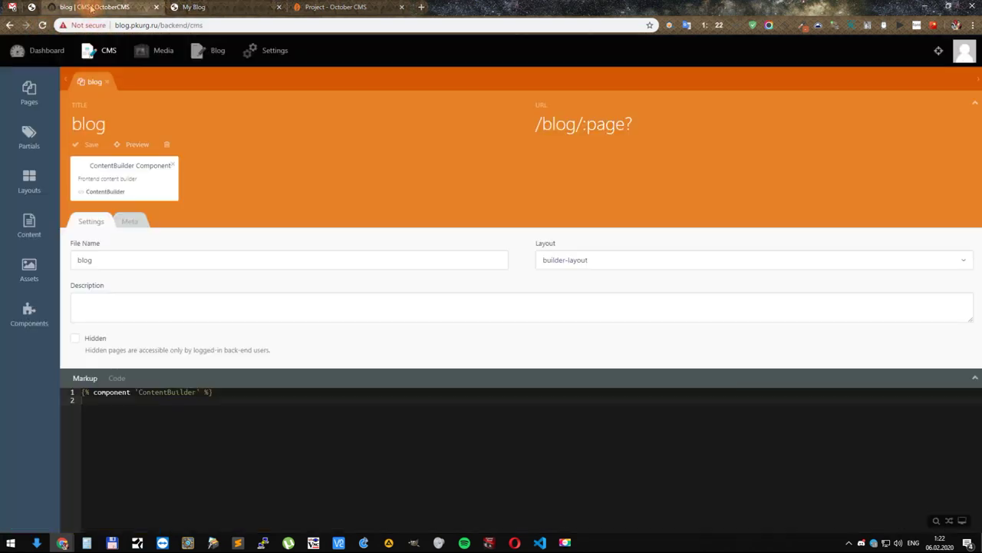
left_click(29, 311)
left_click_drag(67, 298, 304, 424)
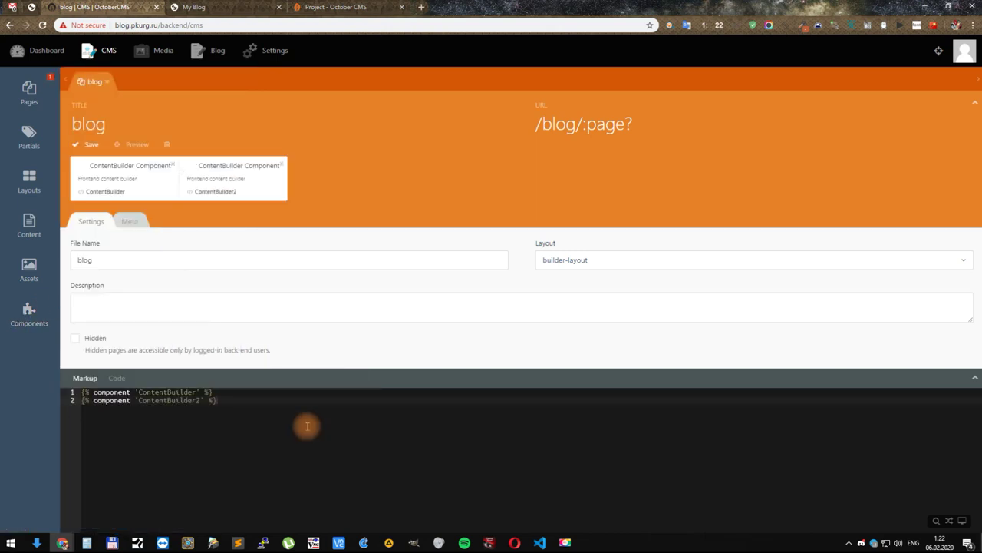
Step: Configure the second ContentBuilder component to save page data to a partial, using the blog file, and save the page
left_click(214, 185)
left_click(313, 268)
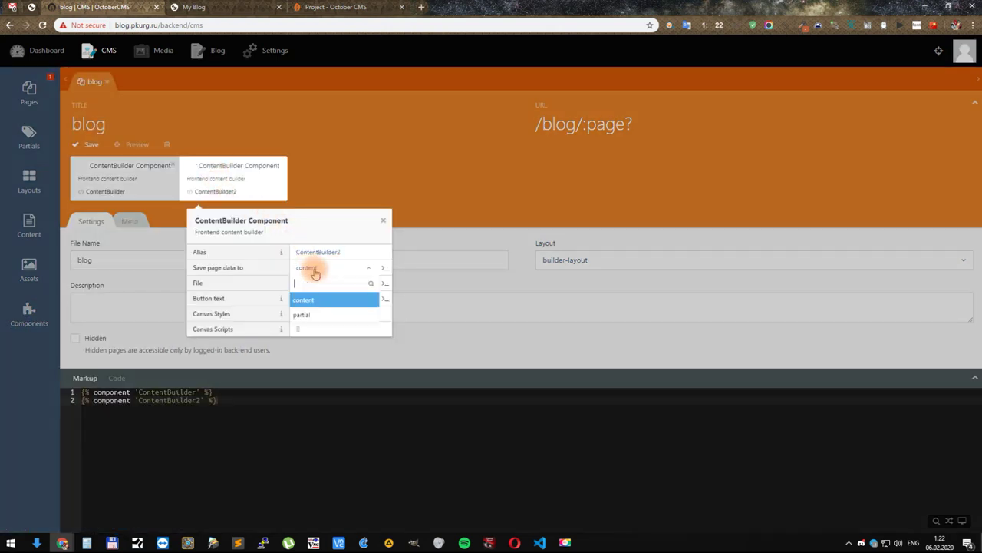
left_click(308, 311)
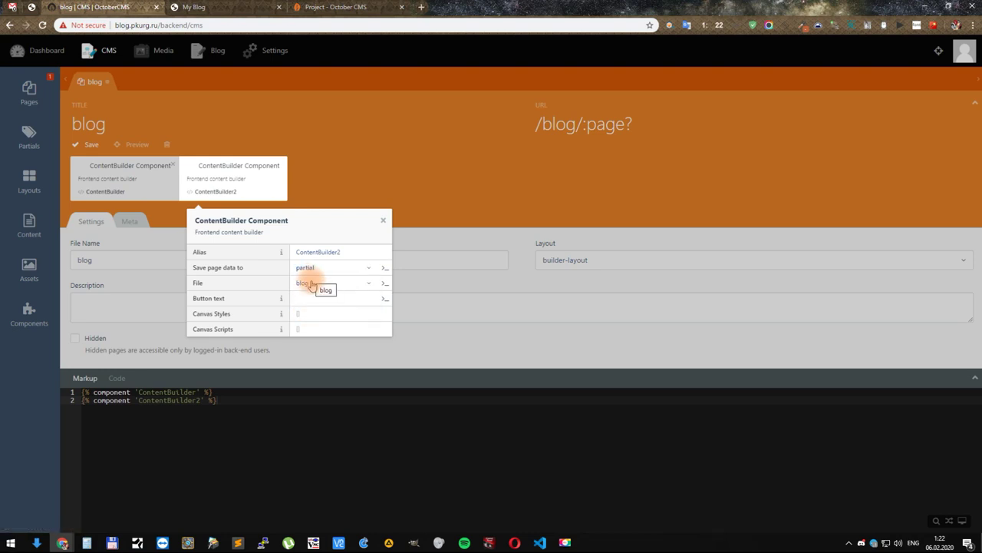
left_click(334, 191)
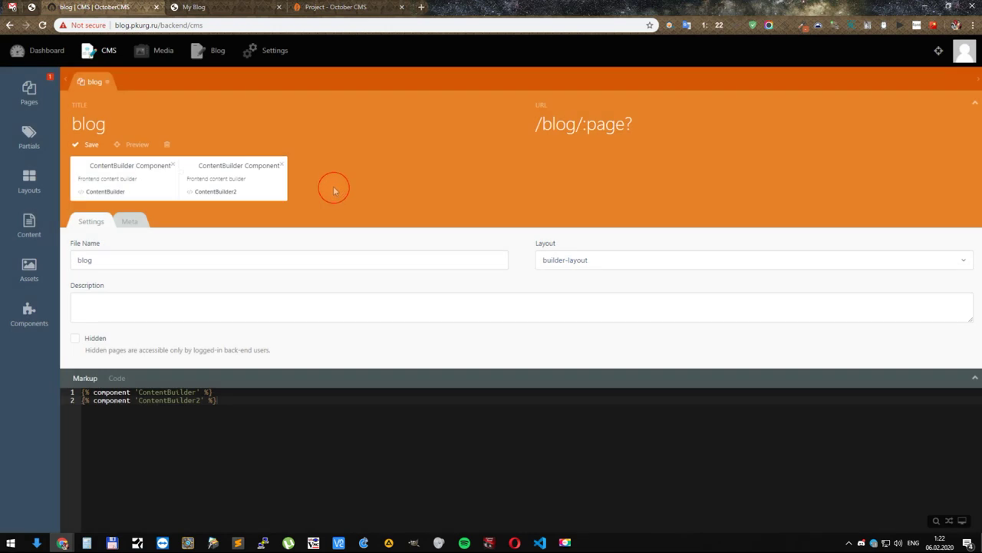
left_click(88, 145)
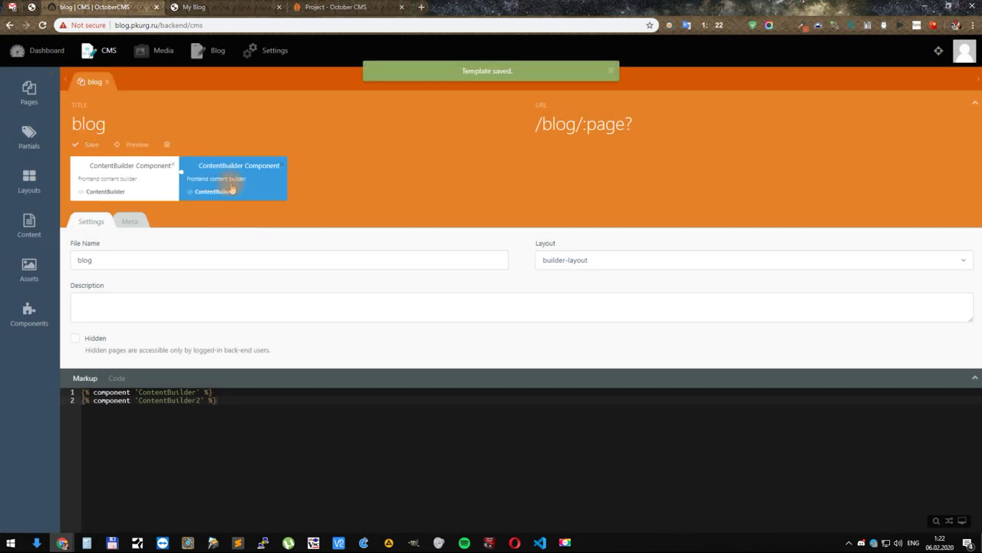
Step: Switch to the My Blog preview, close the October CMS project page and reload the blog page
left_click(208, 8)
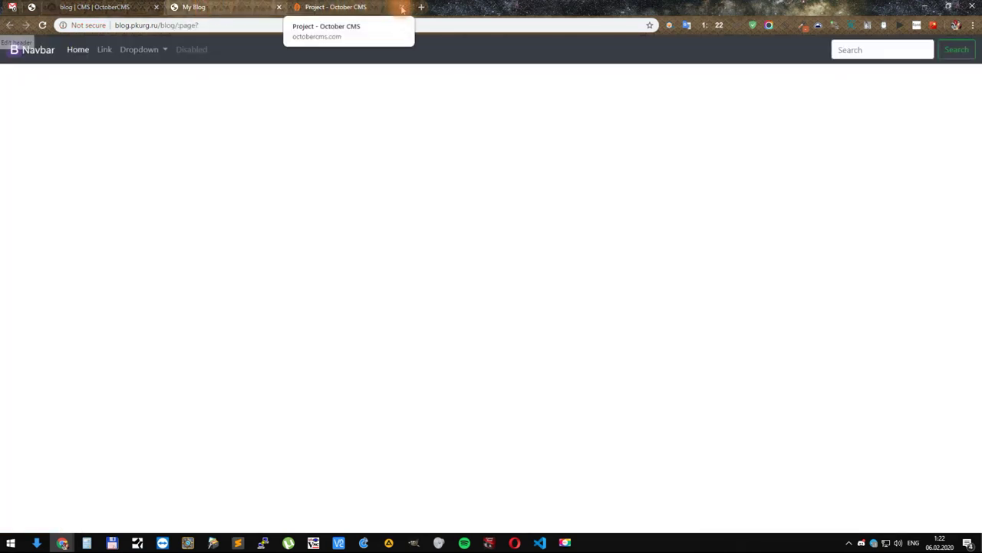
middle_click(347, 8)
left_click(43, 27)
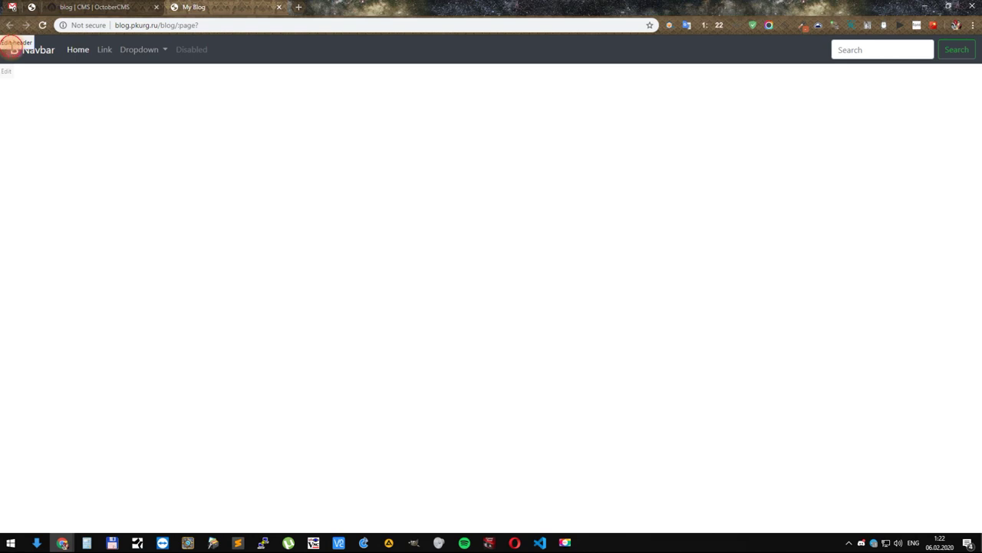
Step: Open the header content for editing and rename the navbar's Home link to Blog
left_click(11, 48)
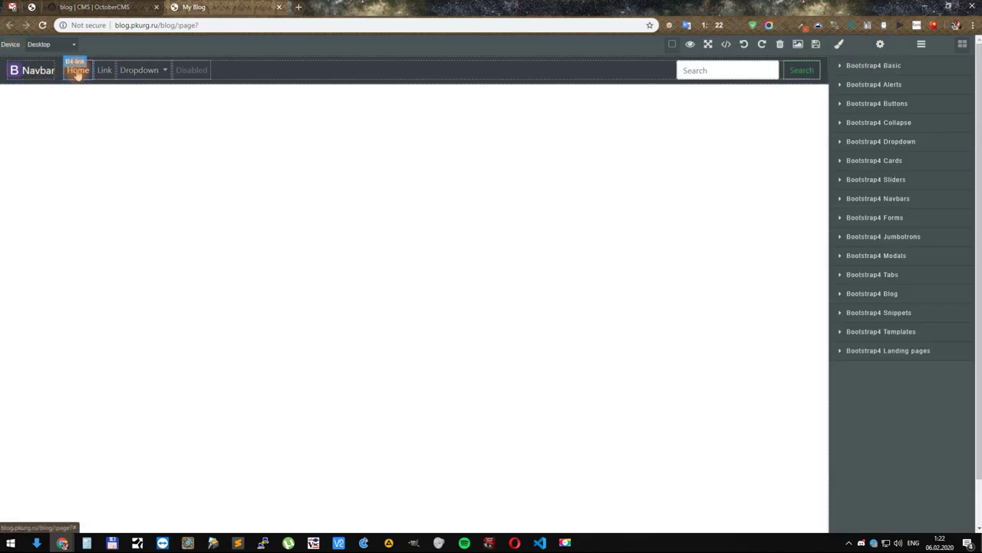
left_click(78, 76)
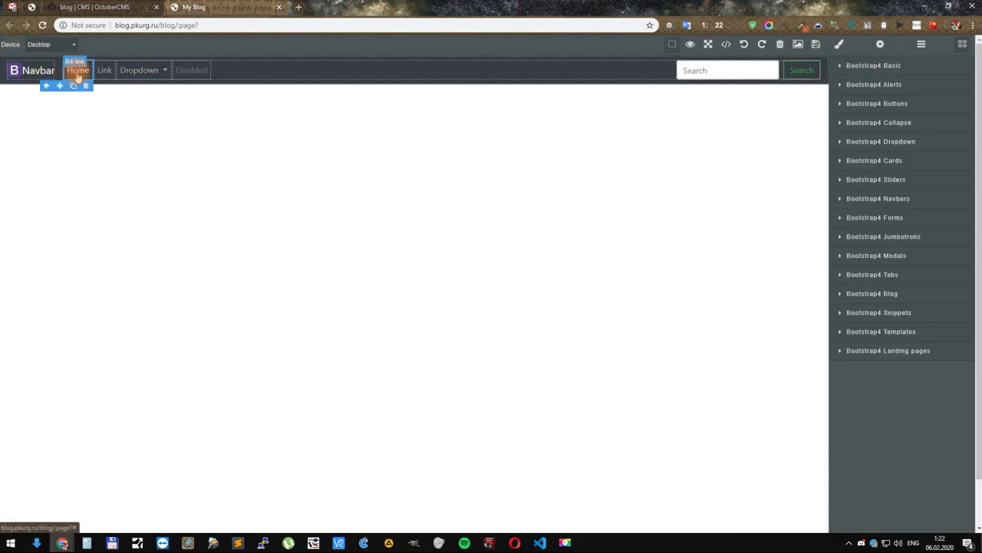
double_click(78, 75)
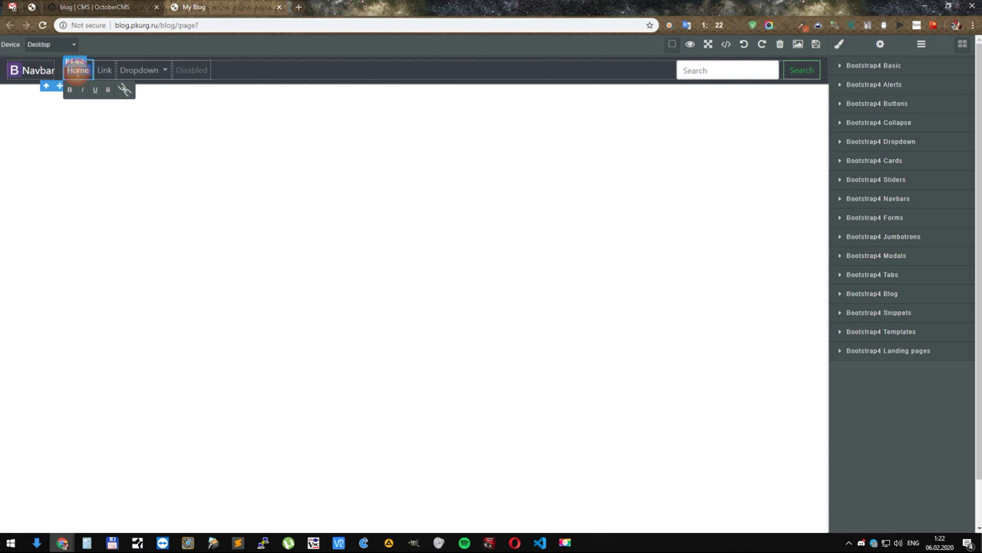
type("Blog")
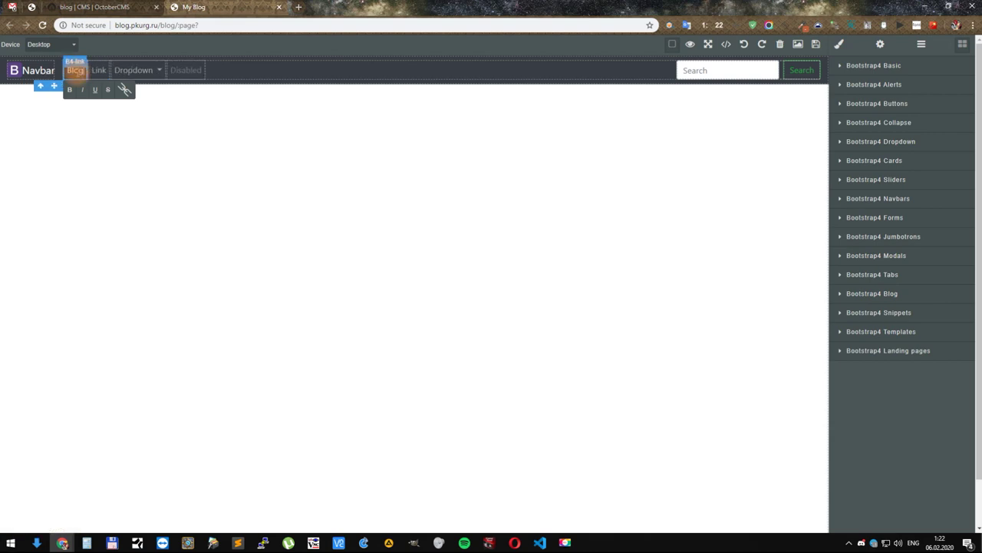
left_click(153, 118)
Step: Set the Blog link's Href to /blog and save the header content
left_click(75, 68)
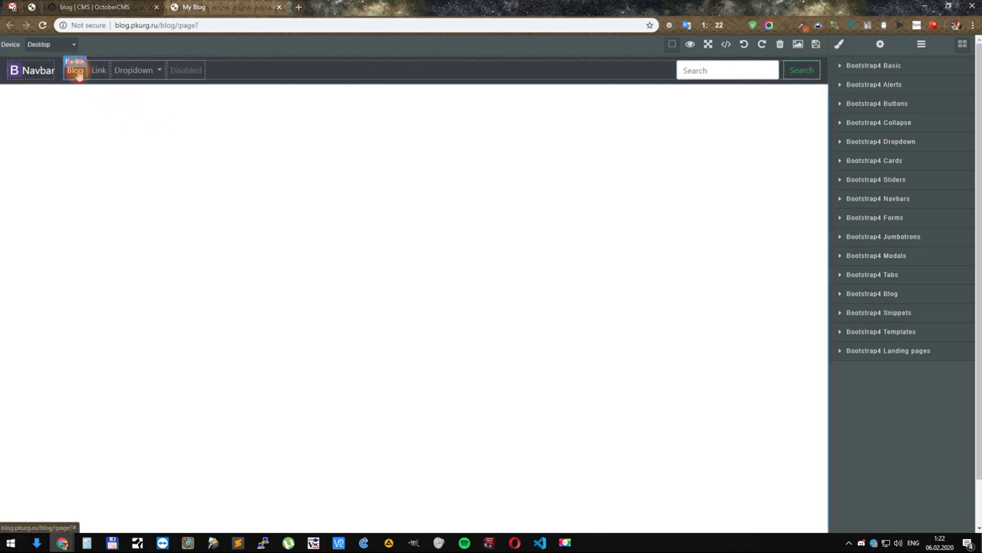
left_click(879, 44)
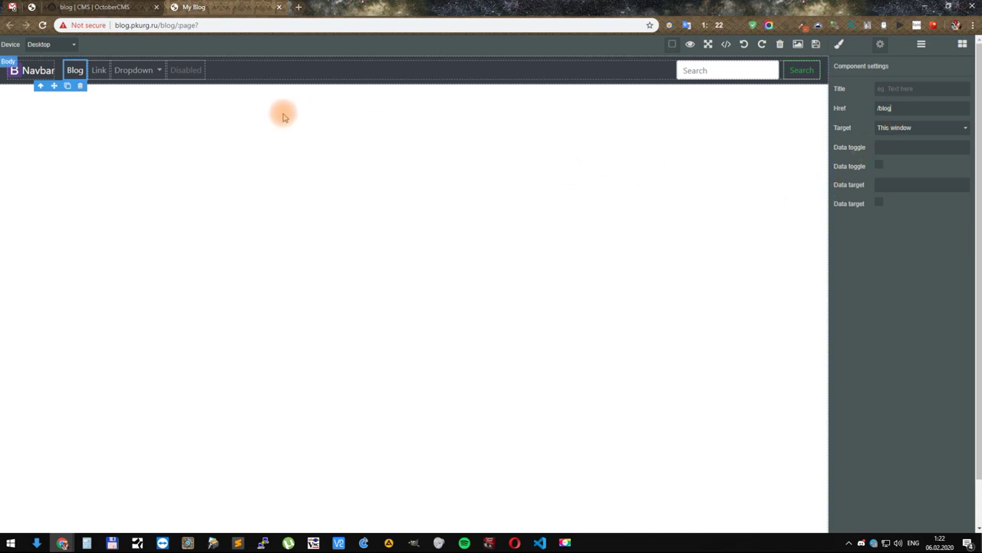
left_click(815, 44)
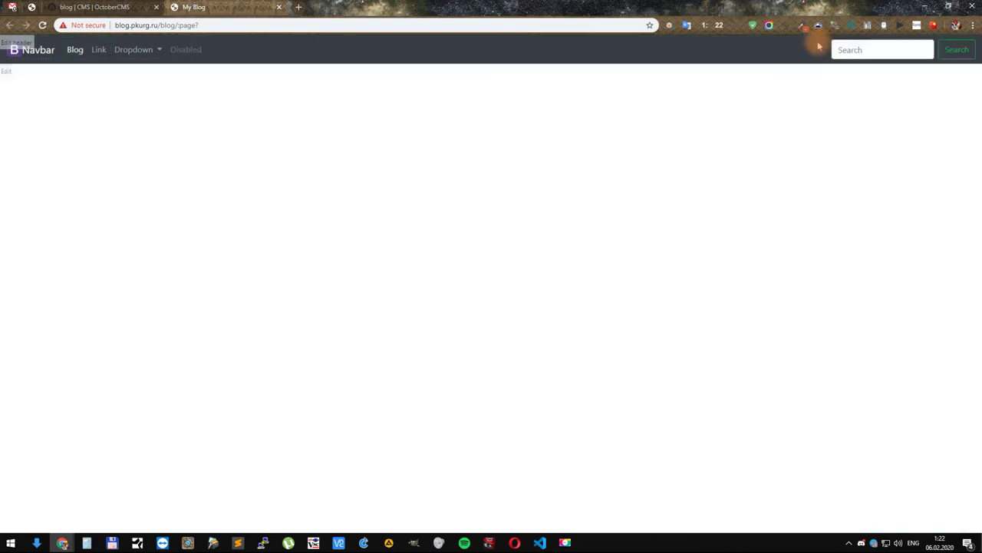
Step: Follow the Blog link, open the content area below the header for editing and place a Row with a Container inside
left_click(74, 51)
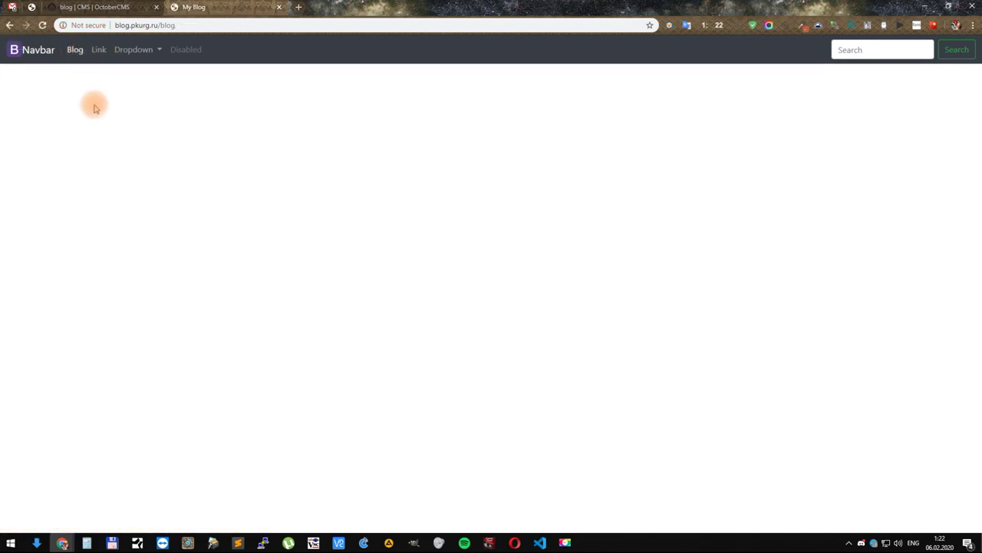
left_click(8, 71)
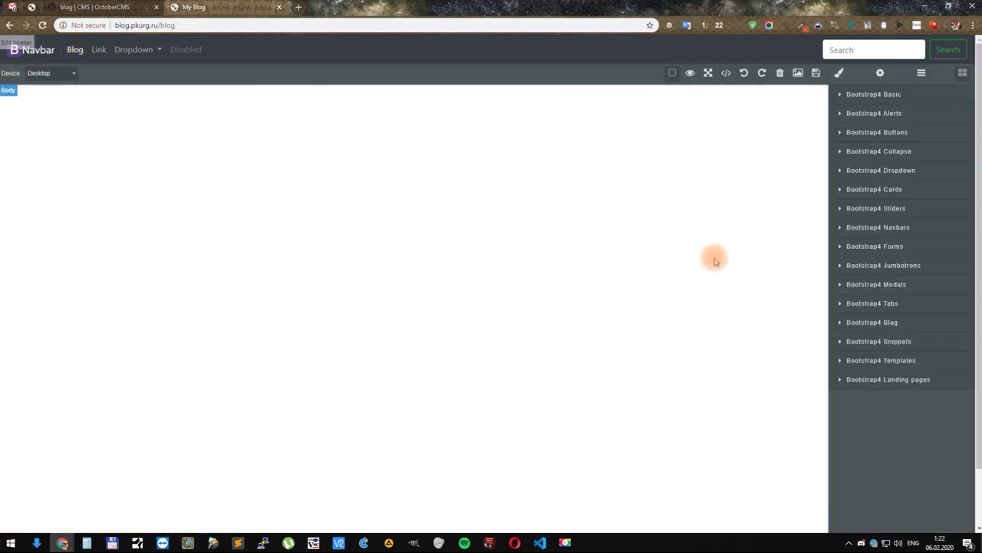
left_click(898, 94)
left_click_drag(864, 132, 712, 112)
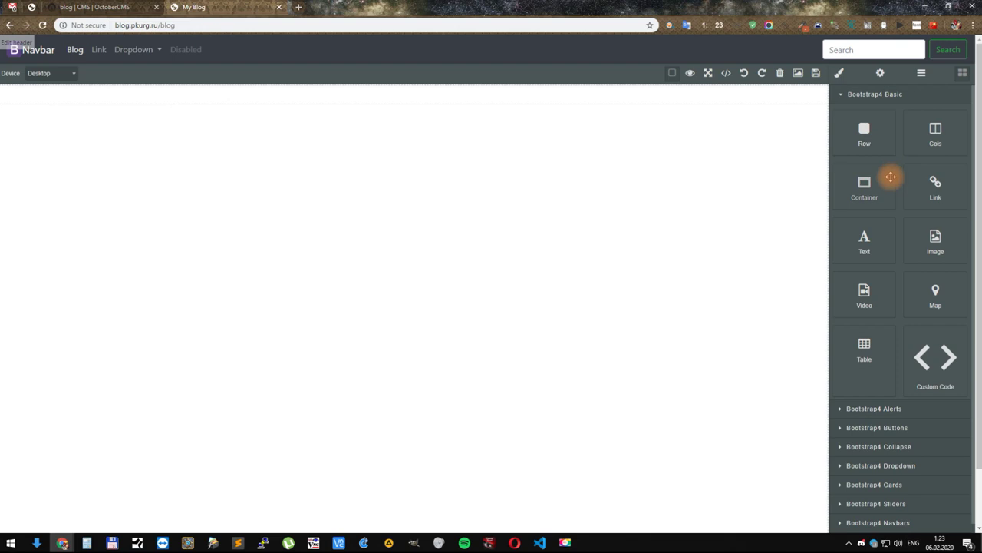
left_click_drag(864, 184, 699, 97)
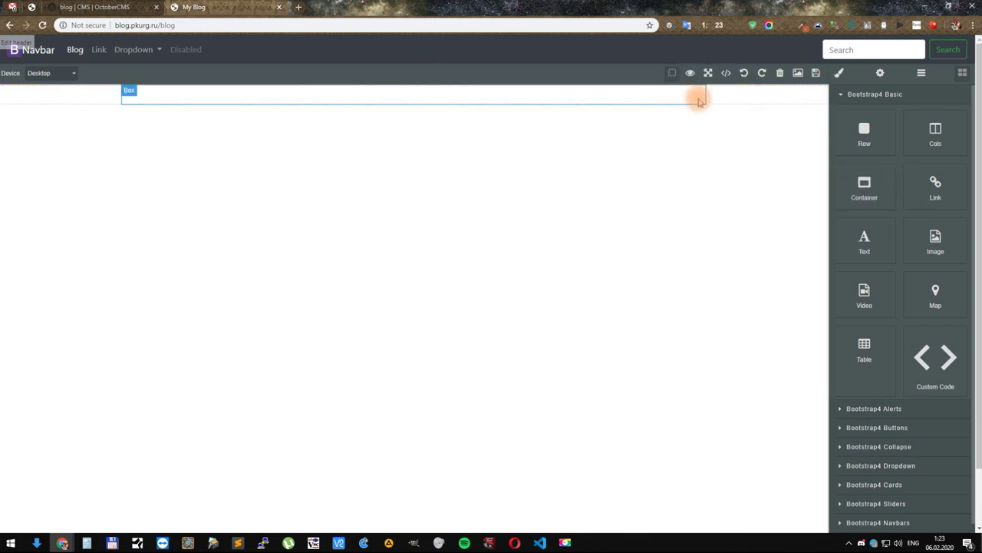
Step: Duplicate the container until three are stacked in the row and place a Text block in the middle one
left_click(686, 110)
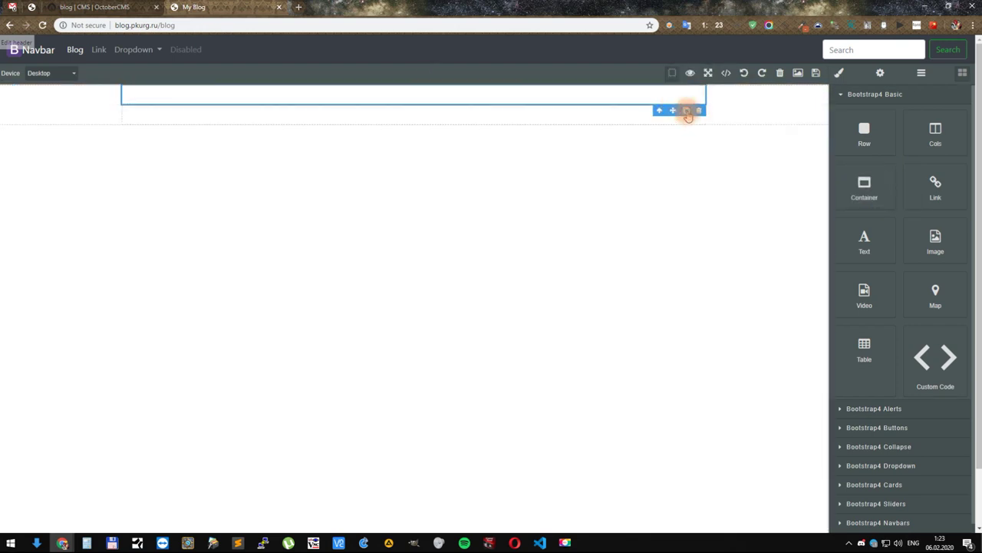
left_click(554, 113)
left_click_drag(865, 244, 366, 119)
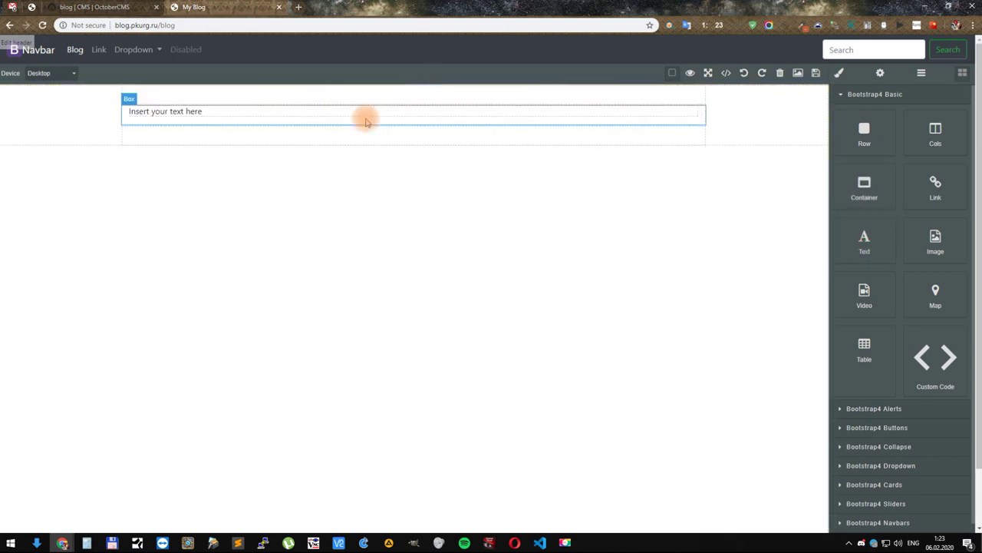
Step: Replace the placeholder text in the middle container with My Blog and make it bold
left_click(194, 113)
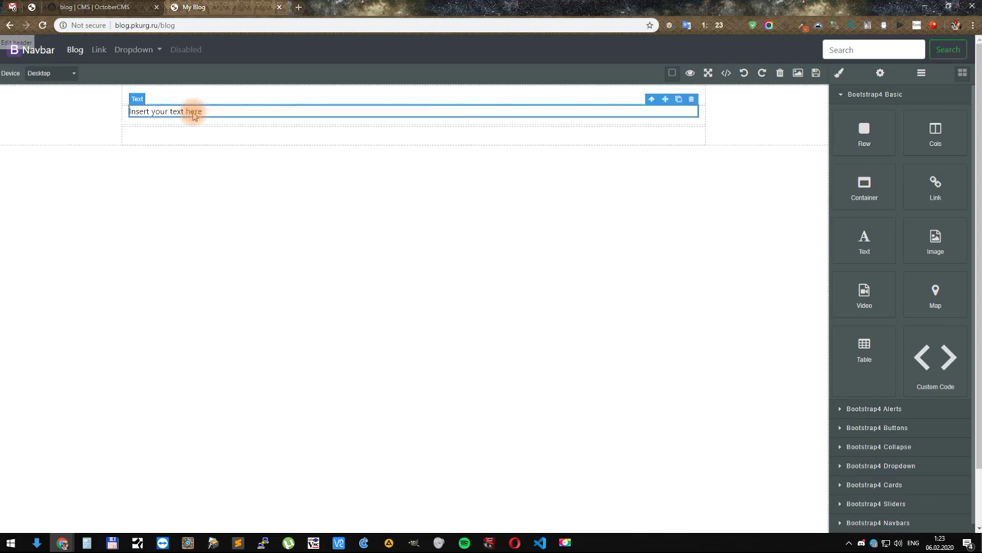
double_click(193, 112)
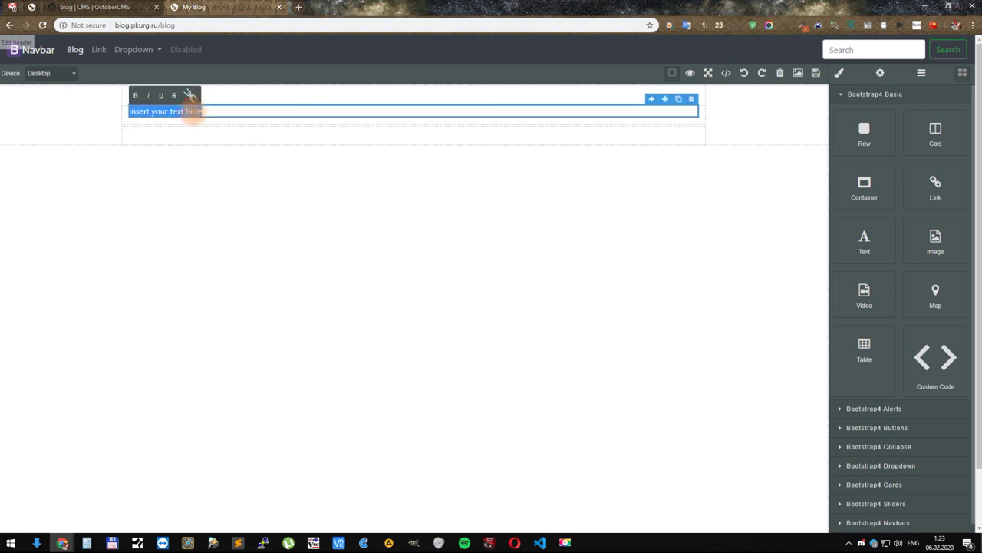
type("My")
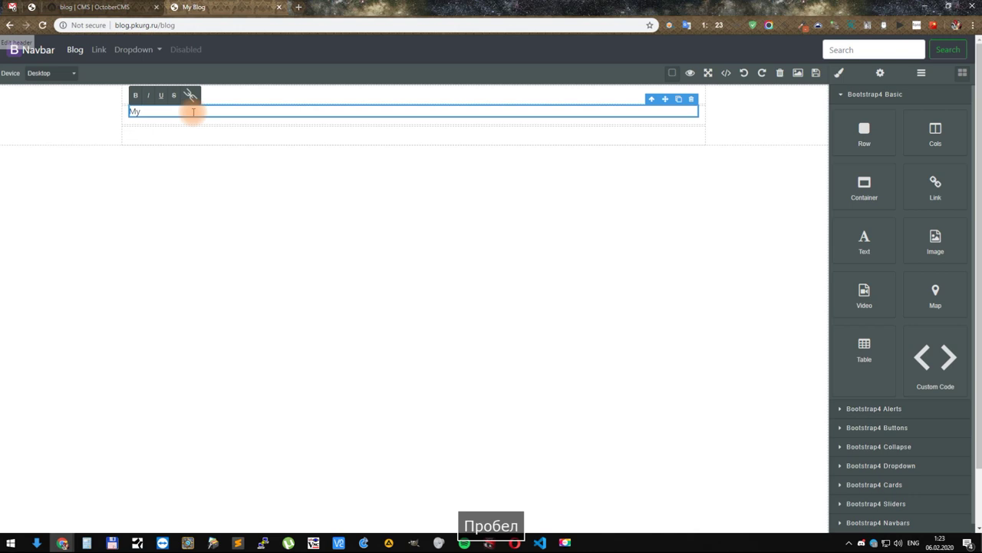
type(" Blog")
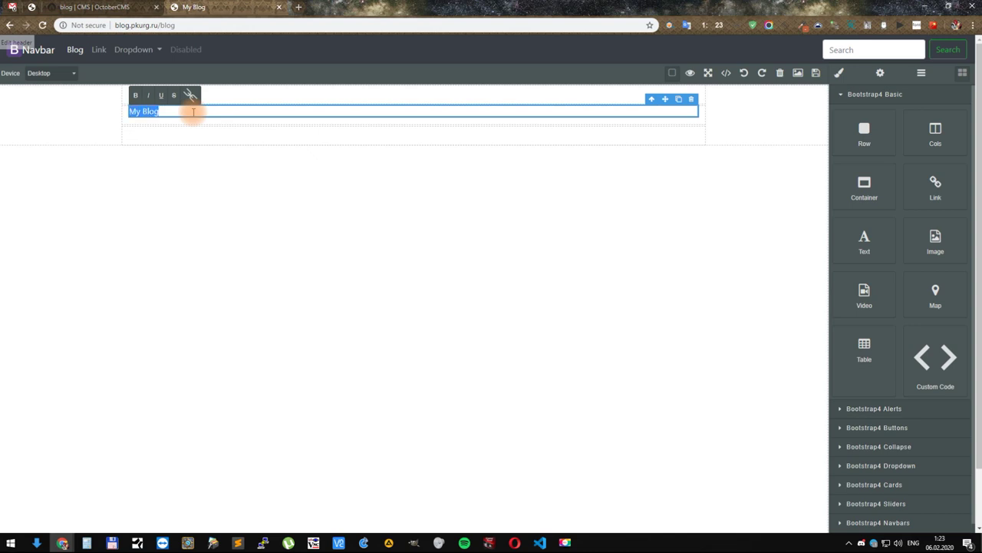
left_click(136, 95)
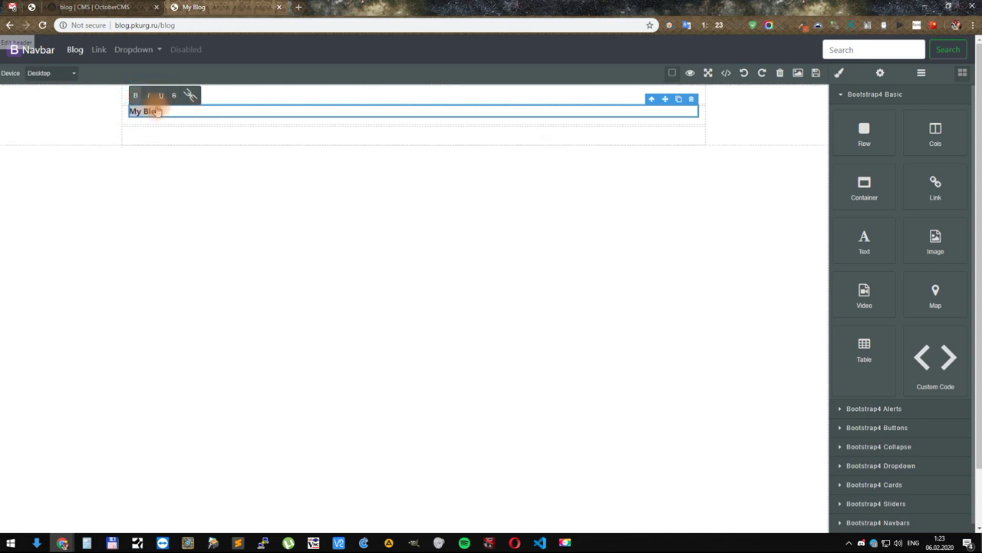
left_click_drag(868, 175, 747, 141)
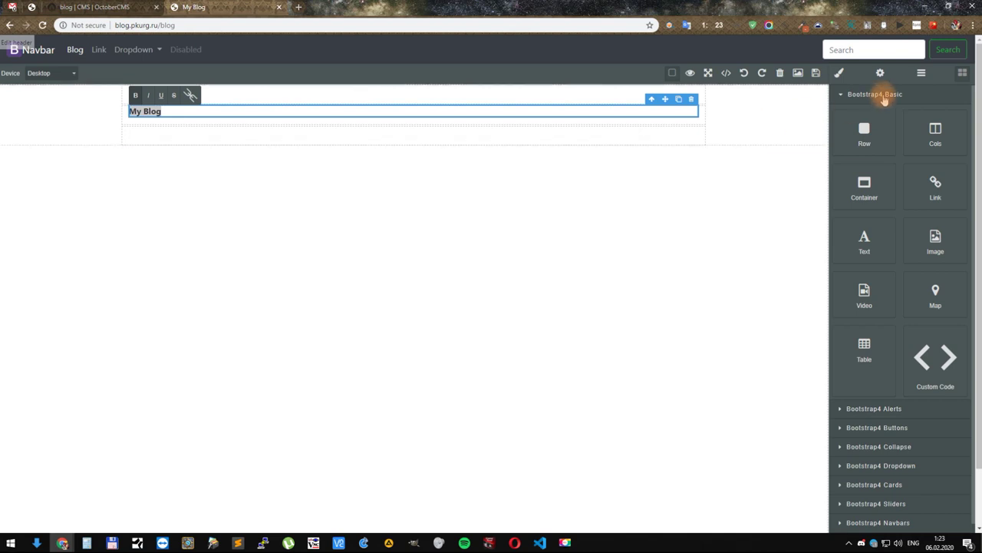
Step: Set the My Blog text's font family to Helvetica and its font size to 50 px
left_click(840, 72)
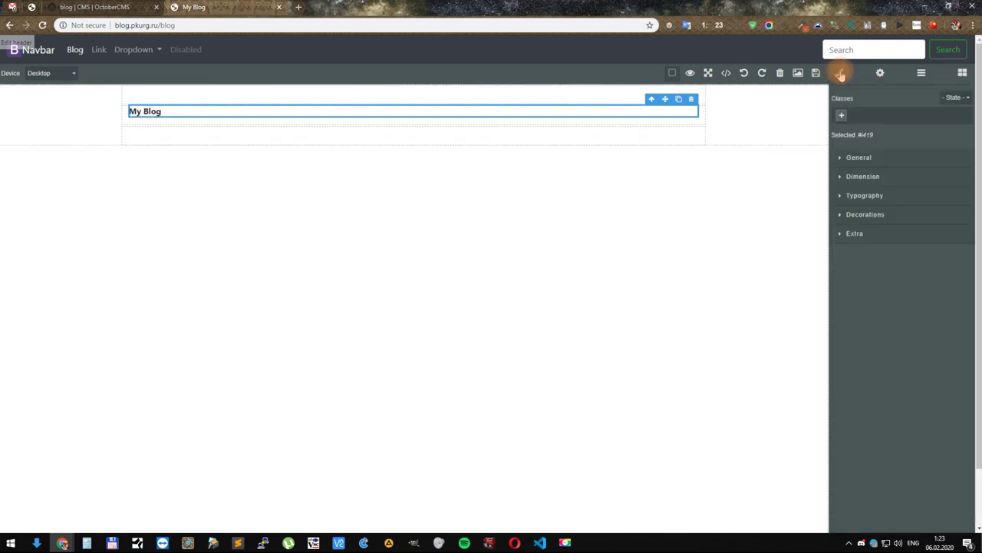
left_click(882, 195)
left_click(884, 232)
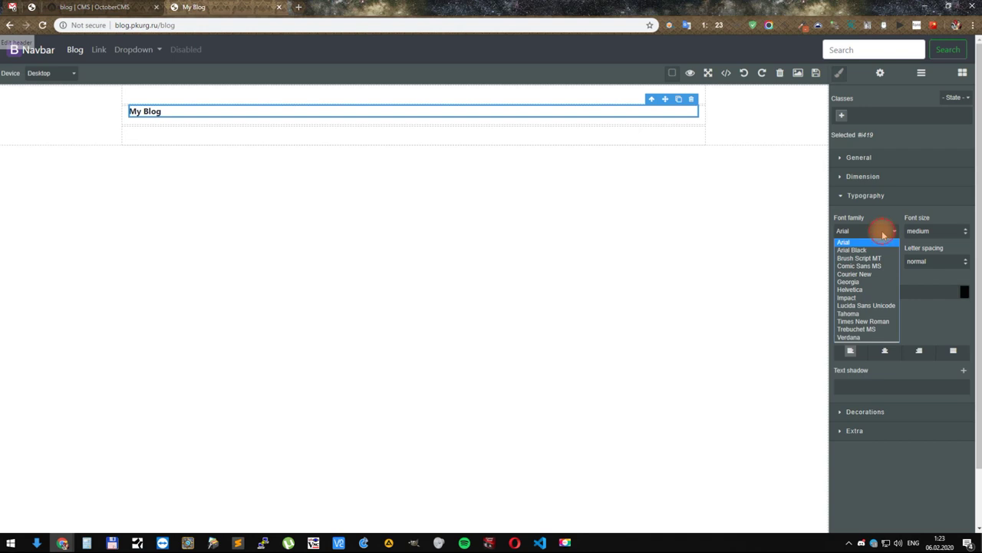
left_click(868, 289)
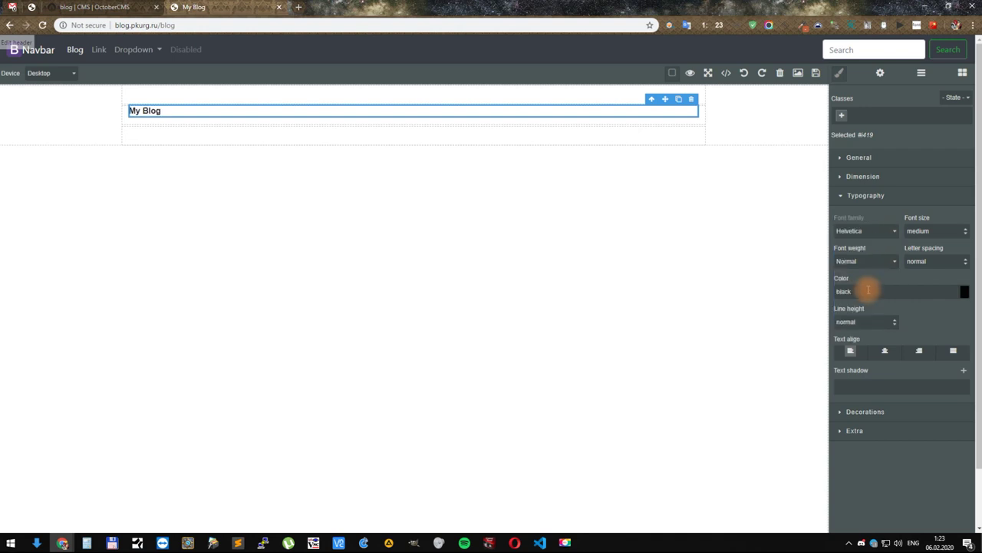
left_click(938, 231)
type("50")
key("Return")
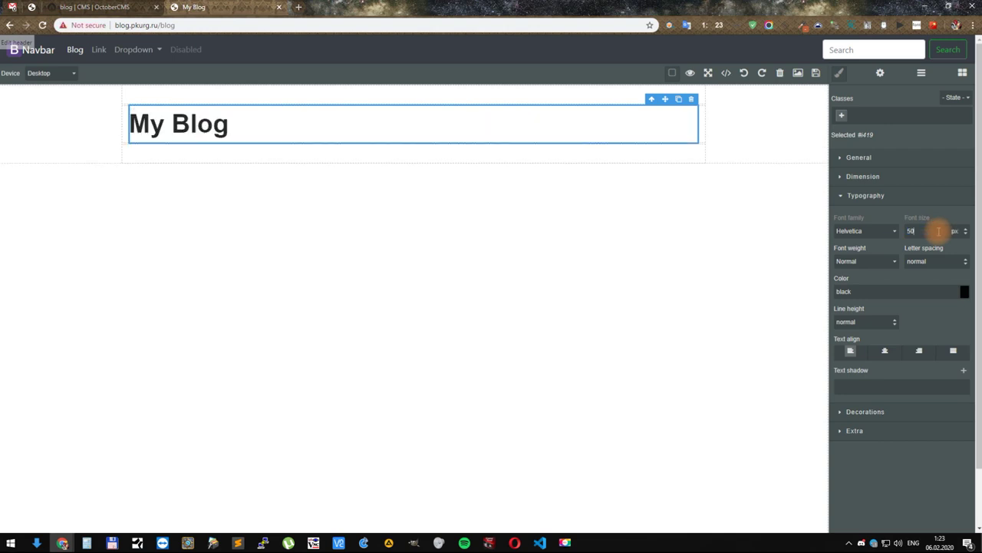
Step: Try Arial as the My Blog text's font family, set it back to Helvetica and reselect the text
left_click(877, 230)
left_click(865, 243)
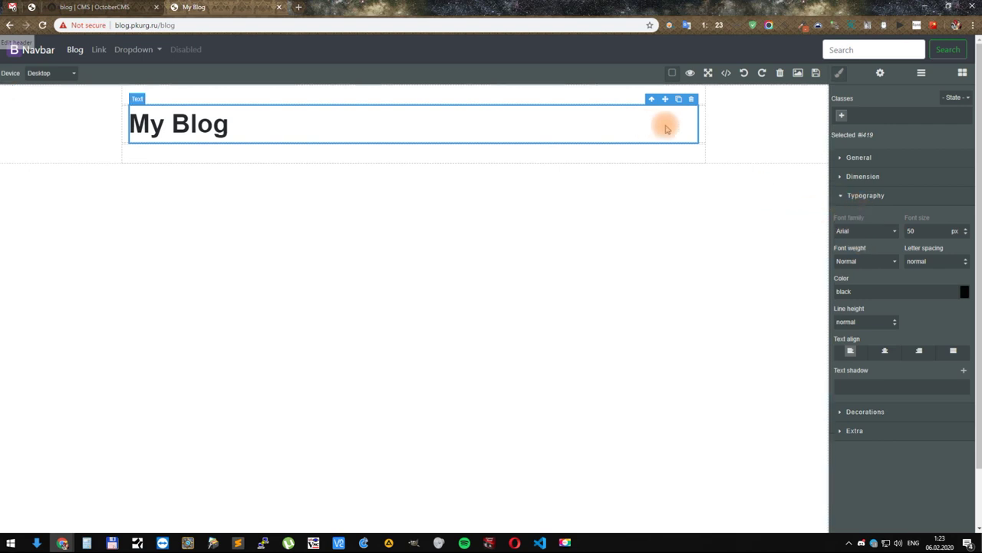
left_click(723, 124)
left_click(632, 124)
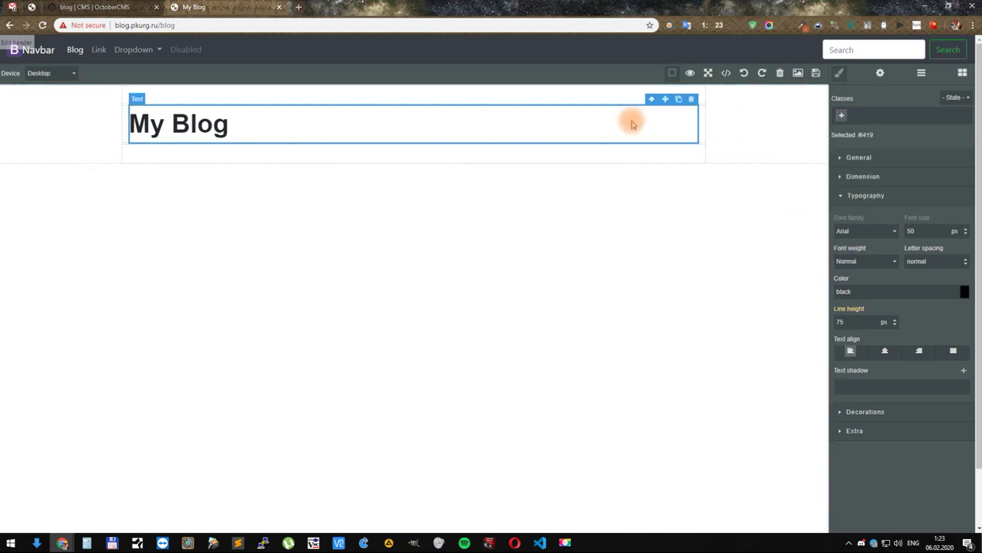
left_click(866, 229)
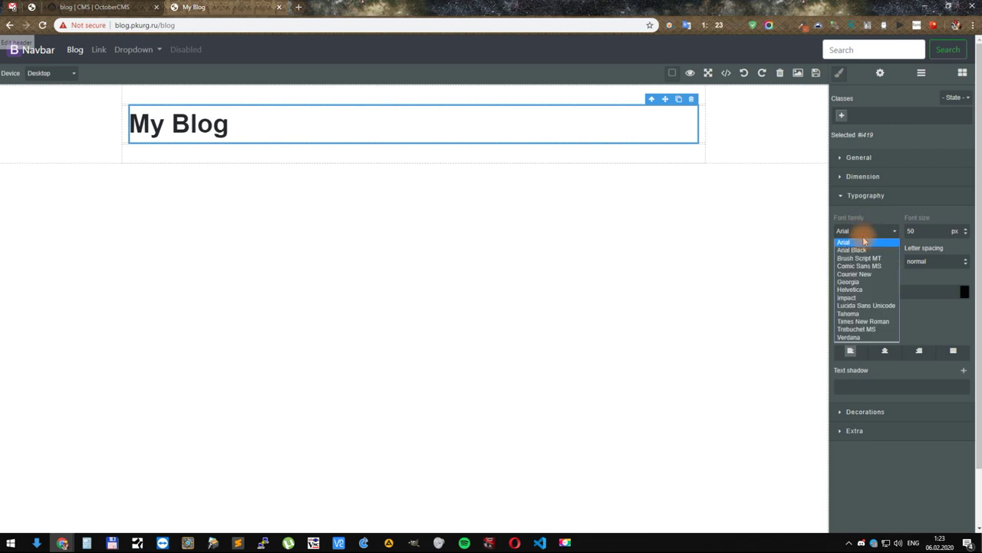
left_click(864, 290)
left_click(767, 121)
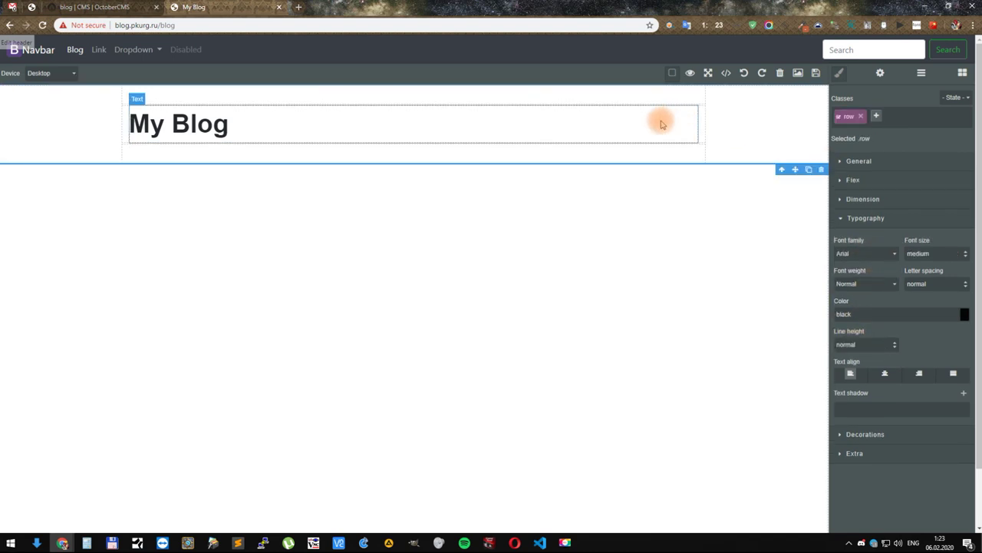
left_click(597, 125)
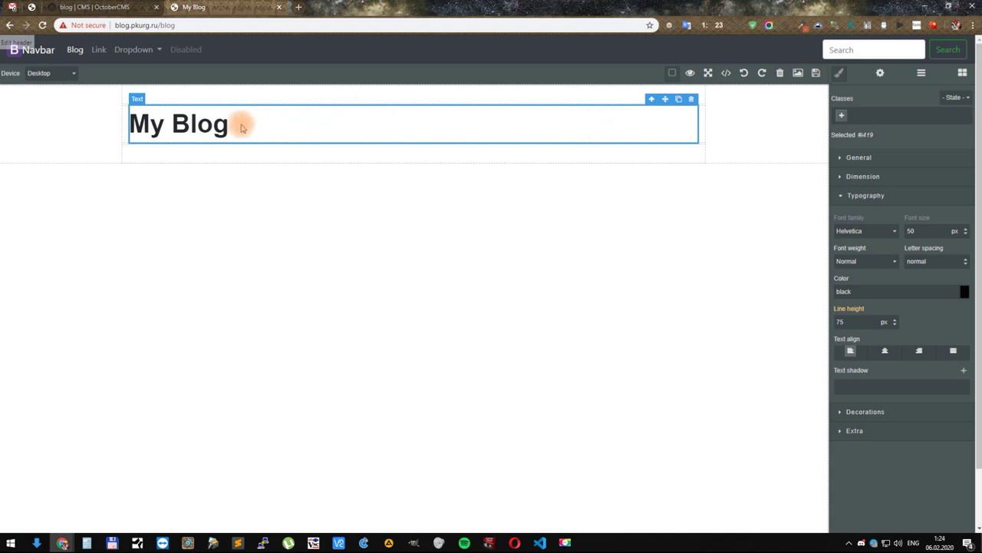
Step: Add the class blog-head to the row that holds the containers
left_click(751, 130)
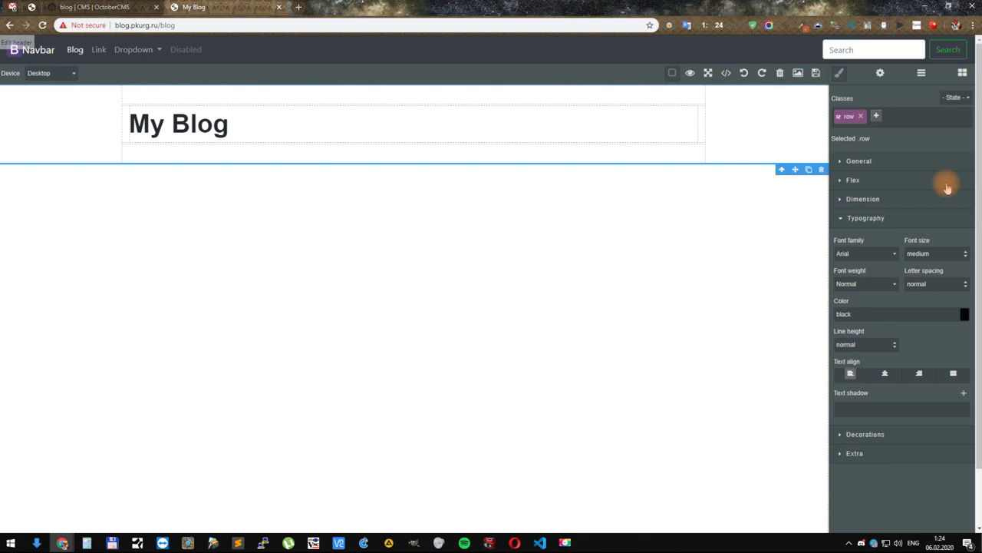
left_click(877, 117)
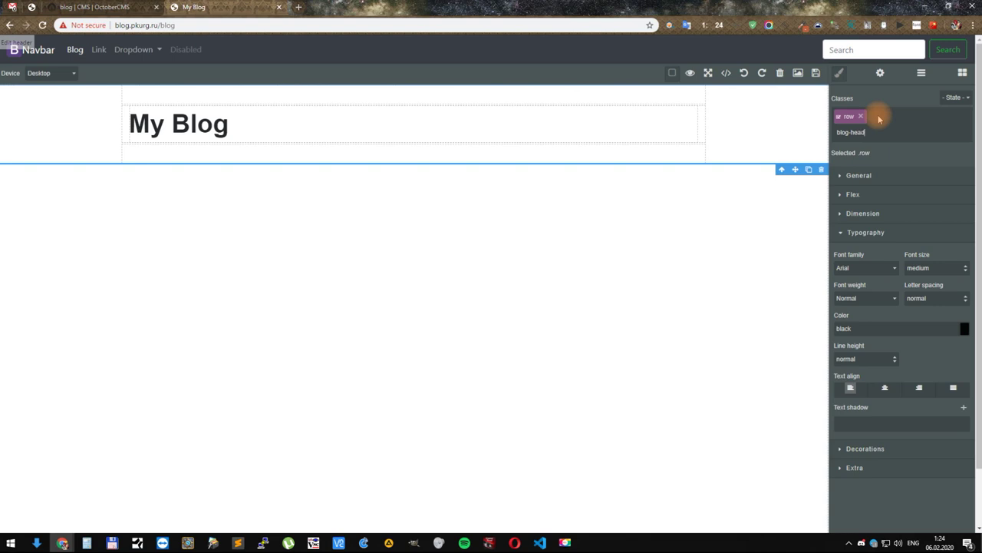
key("Return")
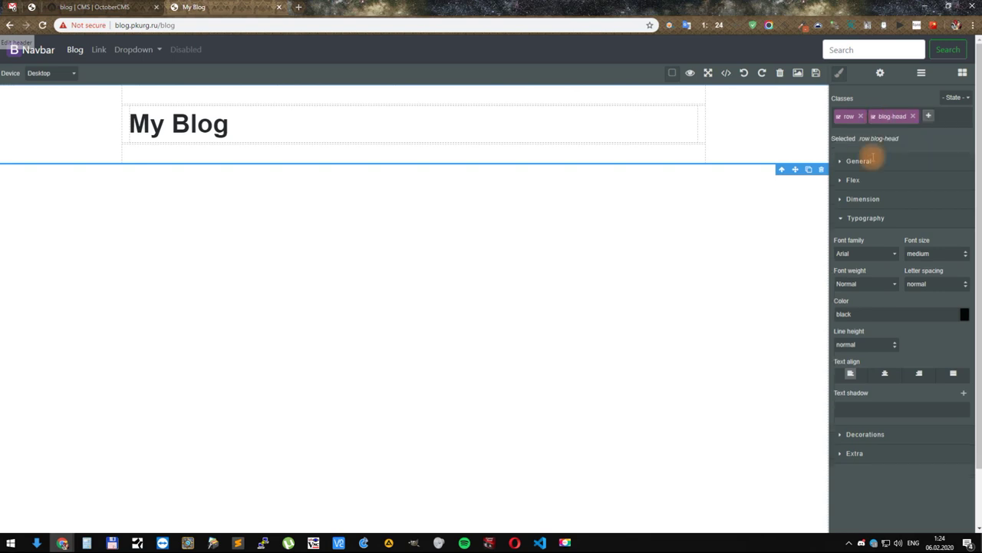
Step: Clear the right and left margins of the blog-head row
left_click(883, 219)
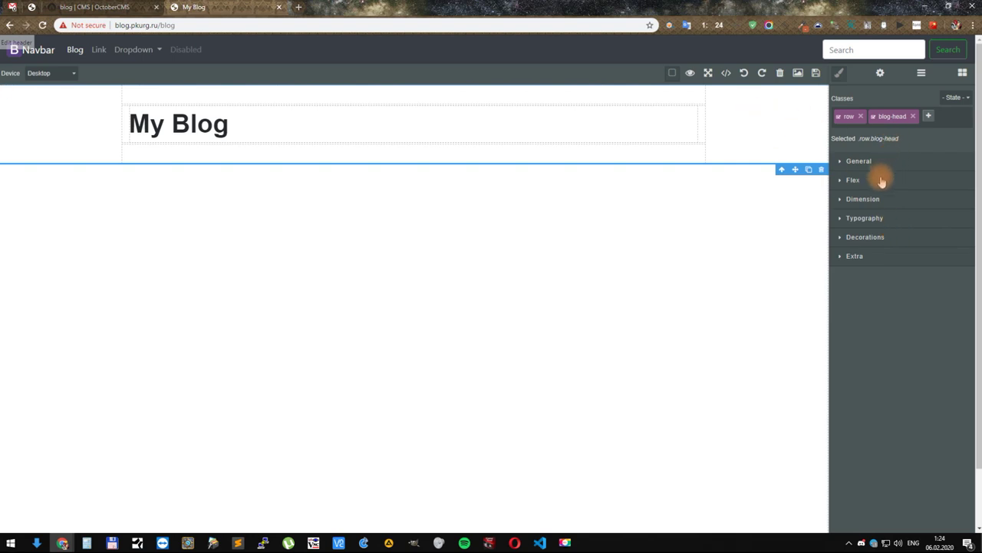
left_click(876, 200)
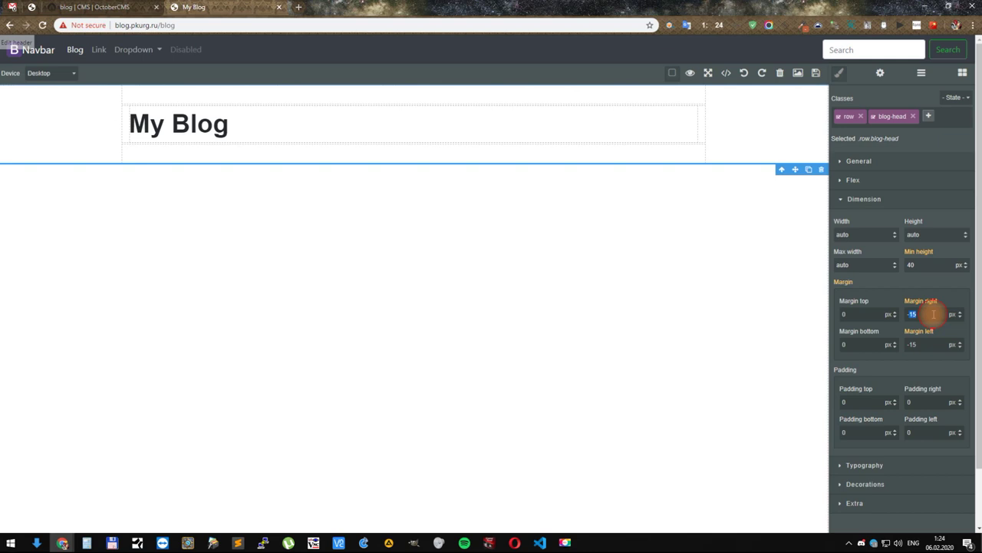
left_click(929, 345)
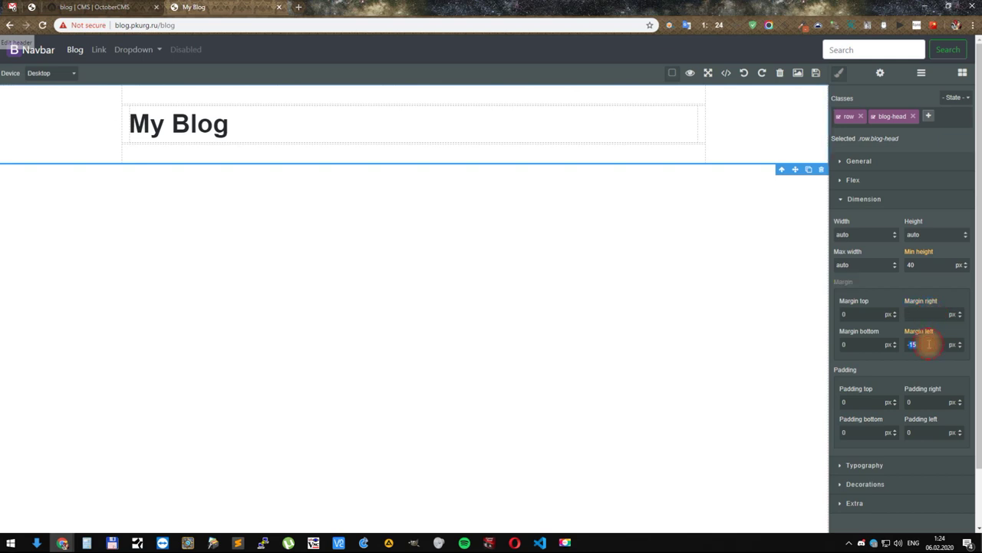
left_click(892, 200)
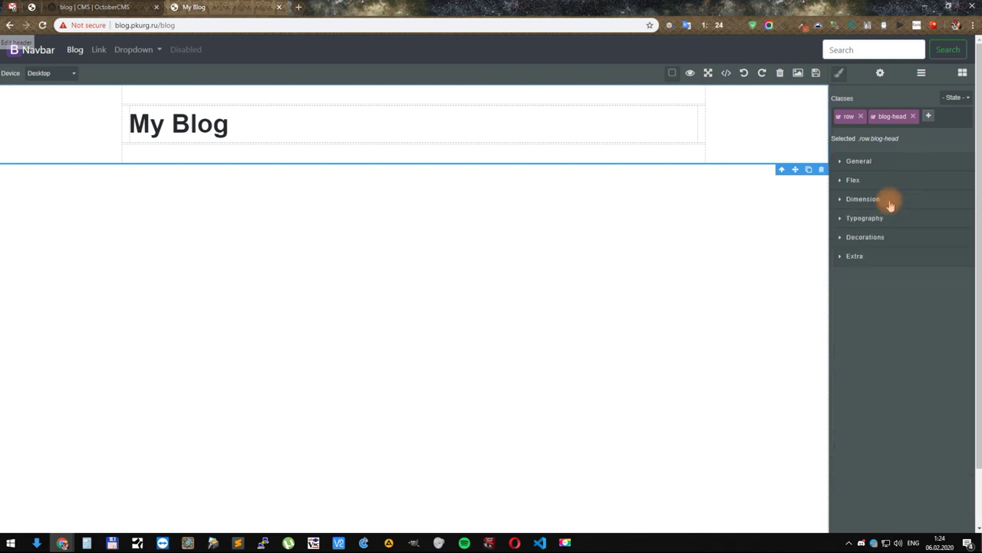
Step: Add a background layer to the blog-head row using the image bloh-head.jpg from the ForBlog folder
left_click(901, 238)
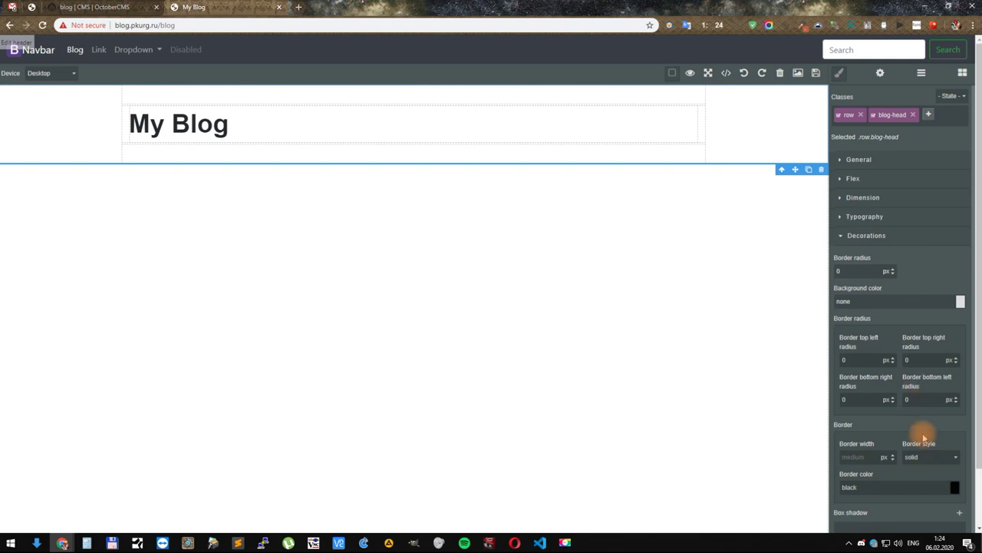
scroll(942, 506, "down", 1)
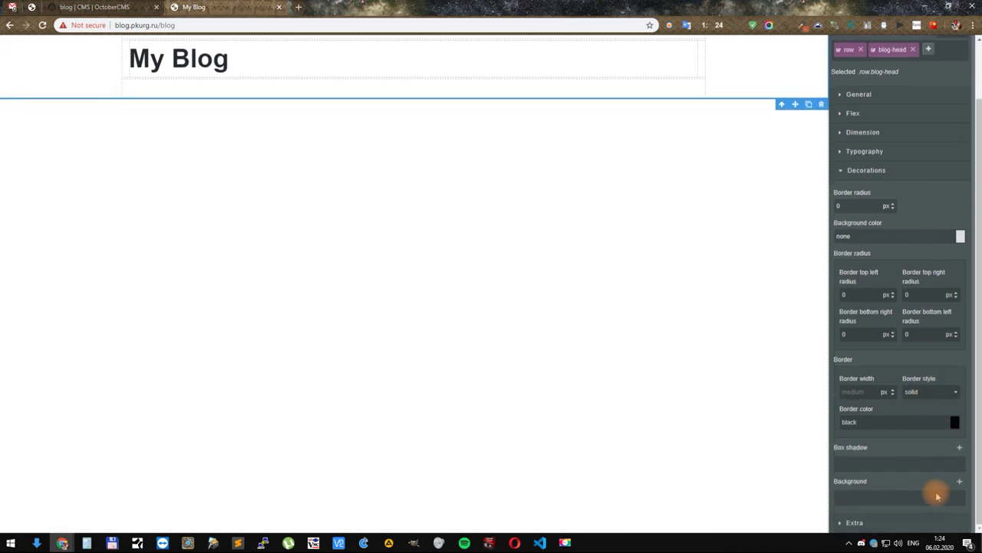
left_click(957, 483)
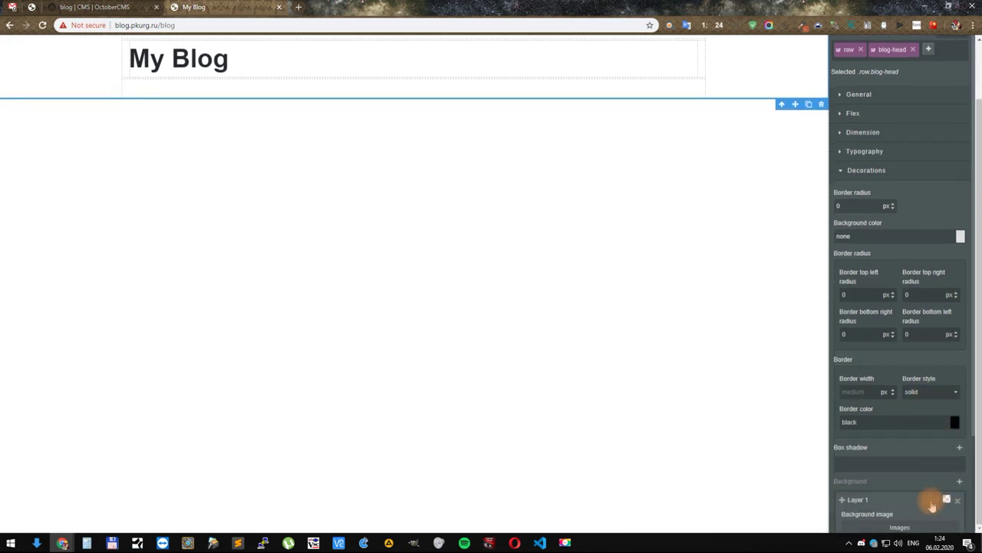
left_click(900, 525)
left_click(395, 269)
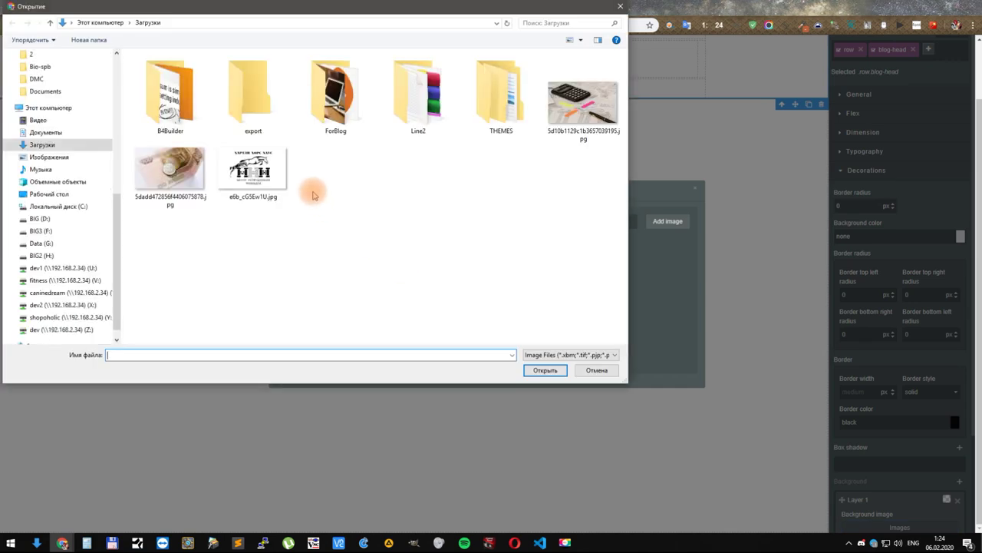
double_click(328, 98)
double_click(205, 90)
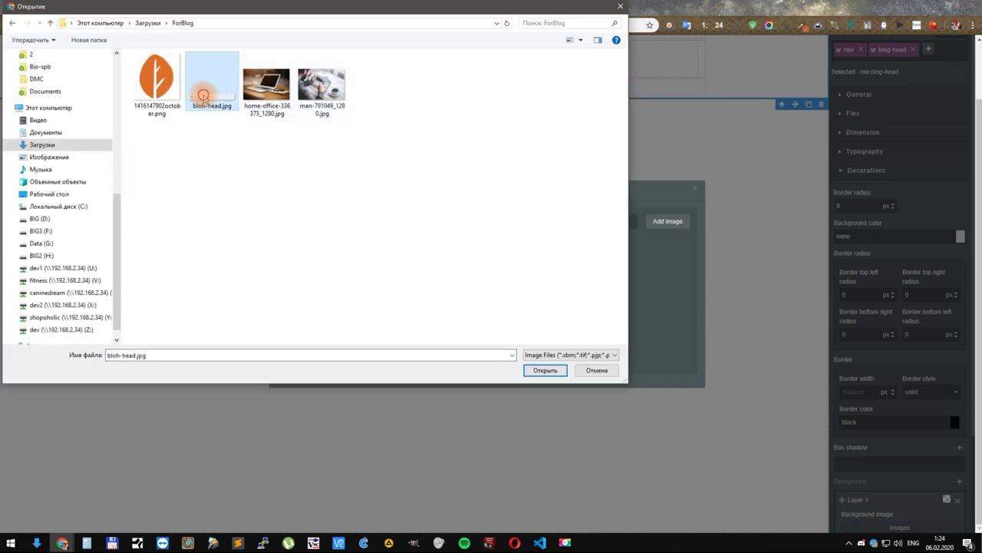
left_click(528, 253)
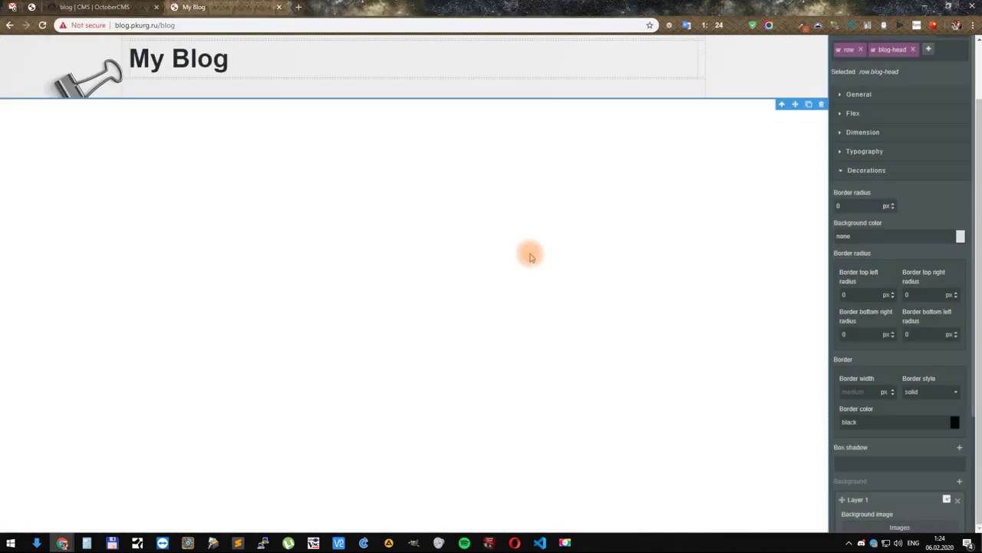
Step: Set the row's background size to cover and its position to center center, and save the page content
scroll(949, 413, "down", 2)
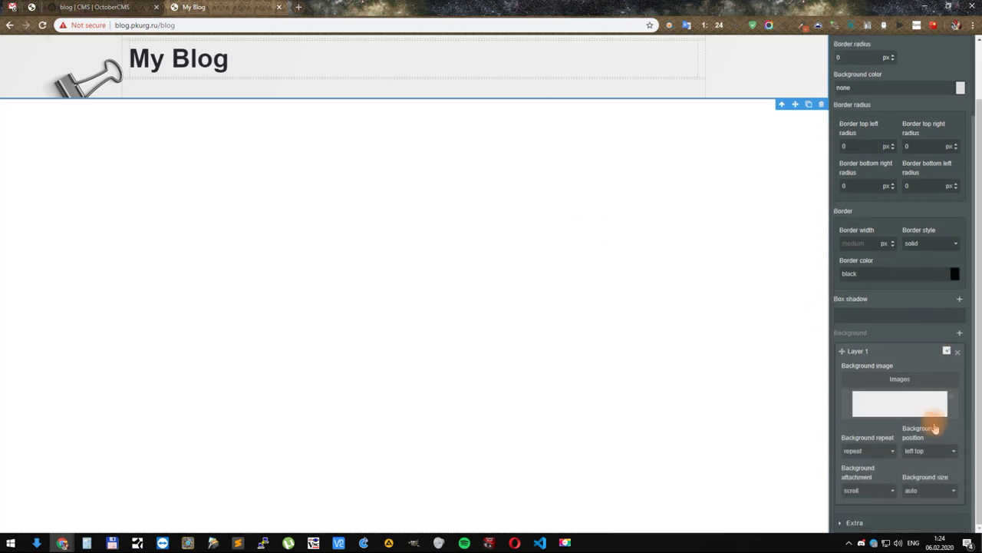
left_click(911, 491)
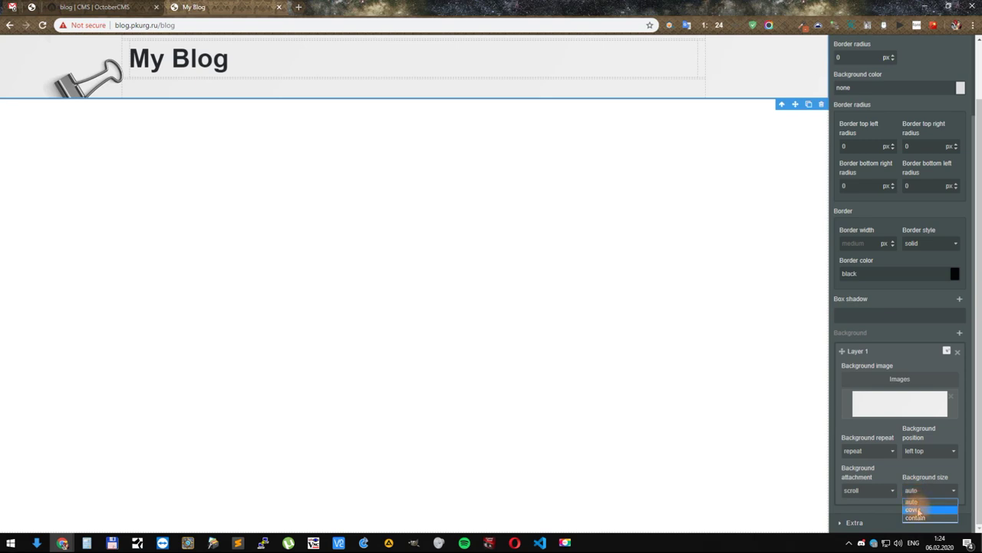
left_click(914, 508)
left_click(921, 450)
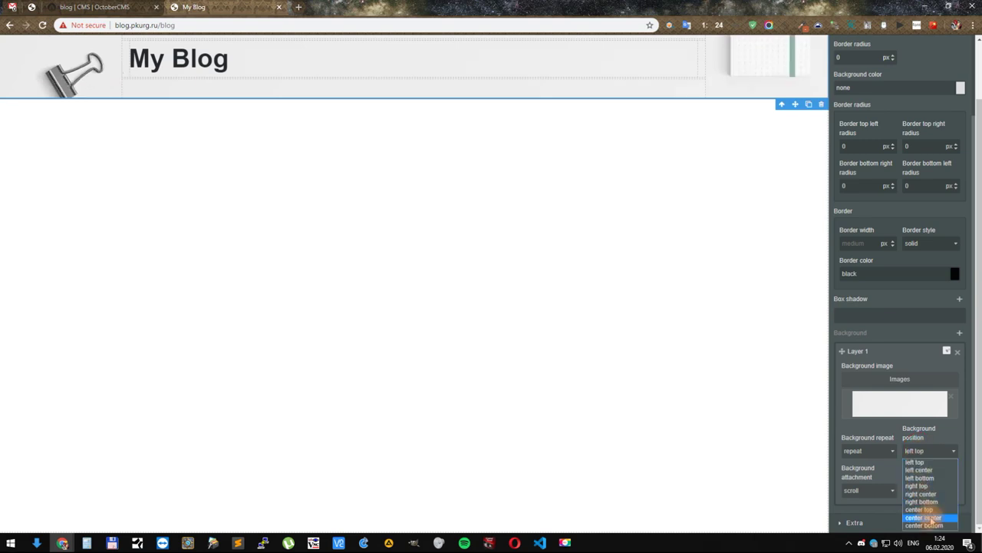
left_click(925, 517)
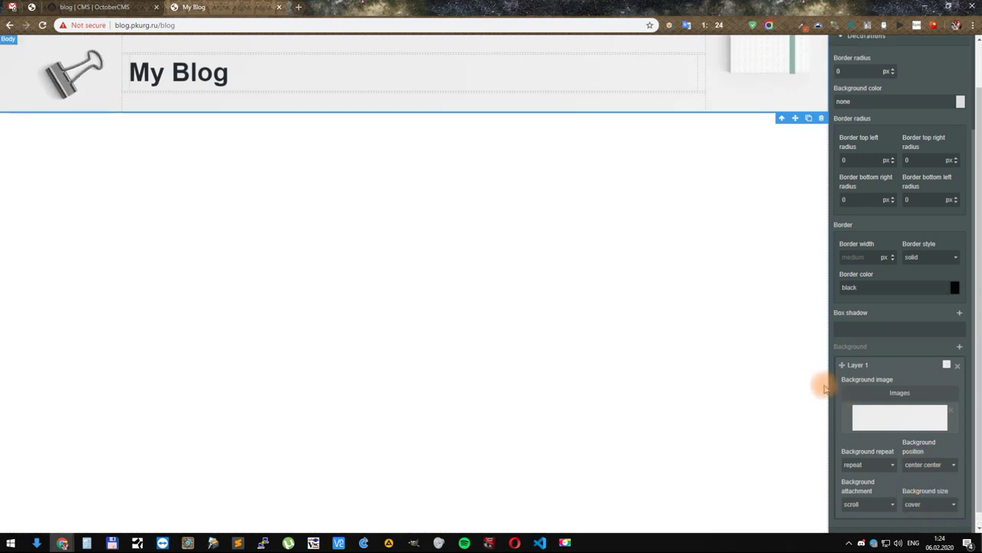
scroll(827, 388, "up", 2)
left_click(817, 73)
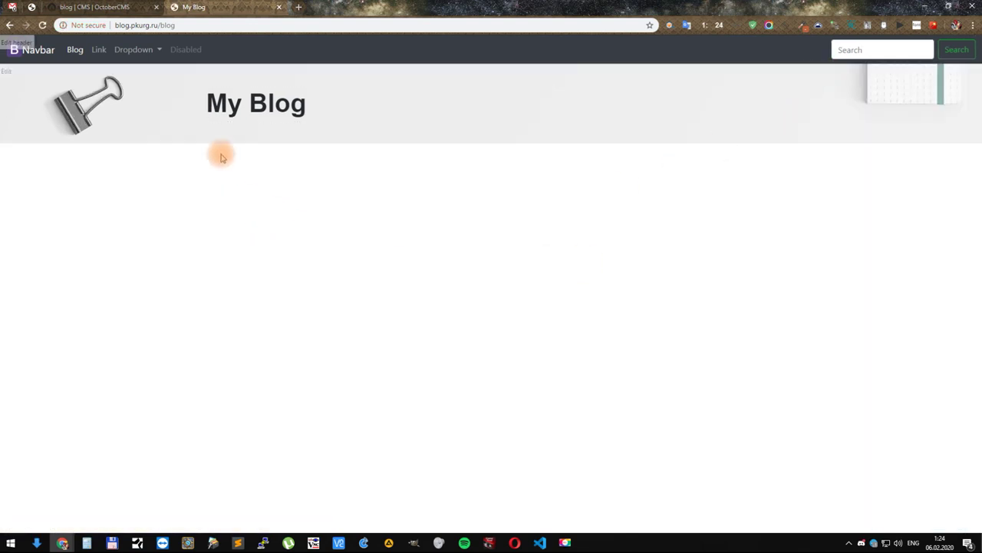
Step: Reopen the page content for editing and place two containers below the header, the lower one holding a row with two columns
left_click(8, 74)
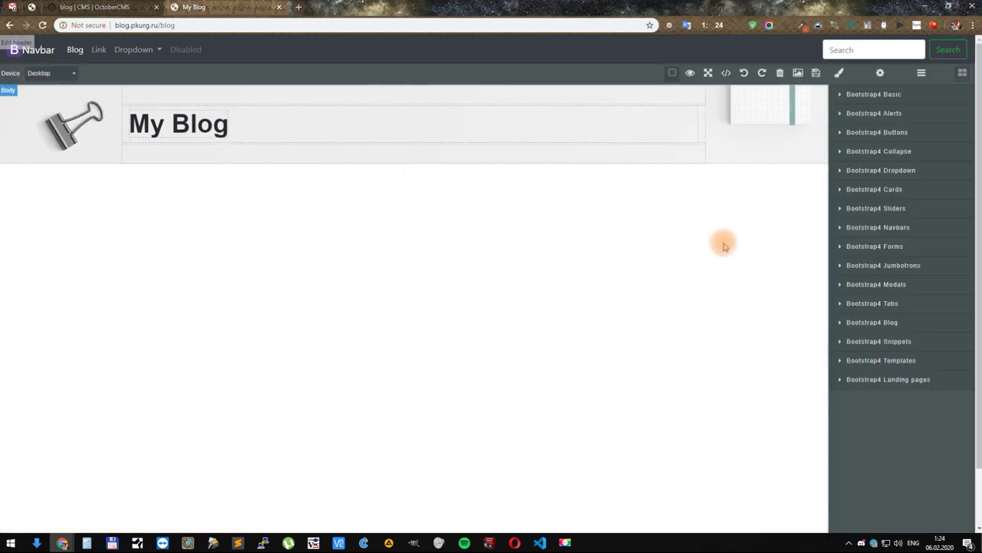
left_click(873, 94)
left_click_drag(864, 188, 707, 206)
left_click_drag(866, 184, 662, 234)
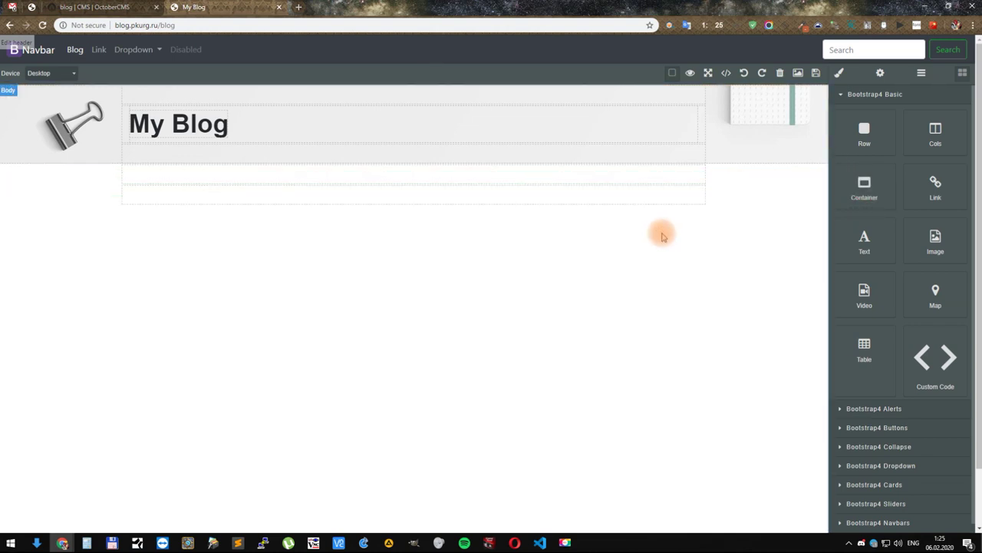
left_click_drag(873, 137, 572, 197)
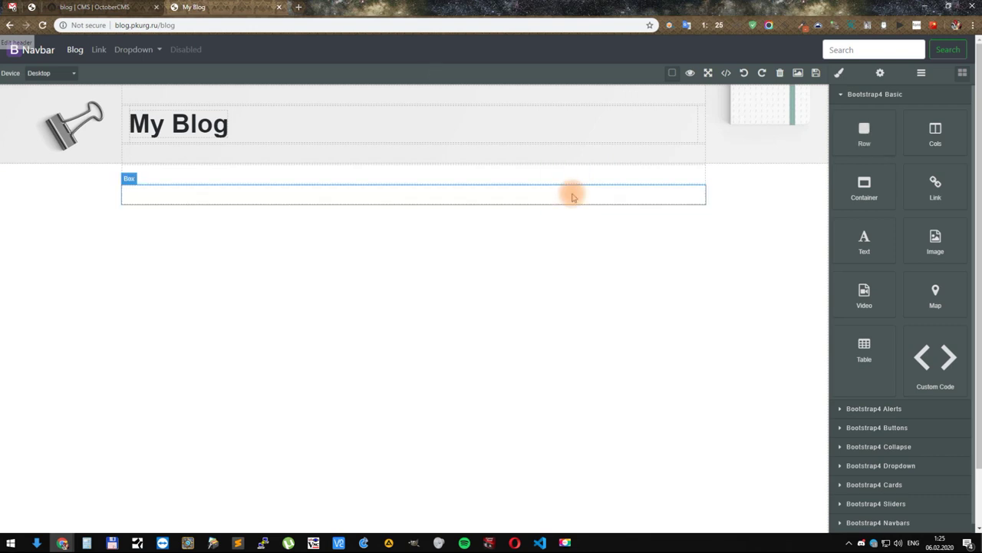
left_click_drag(914, 147, 578, 196)
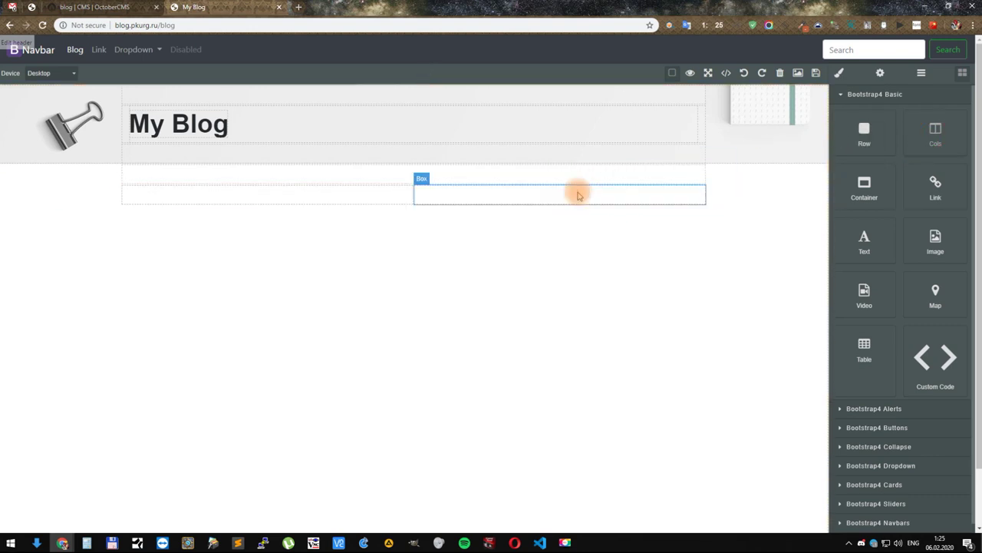
Step: Add the class col-8 to the left column and the class col-4 to the right column
left_click(397, 195)
left_click(837, 77)
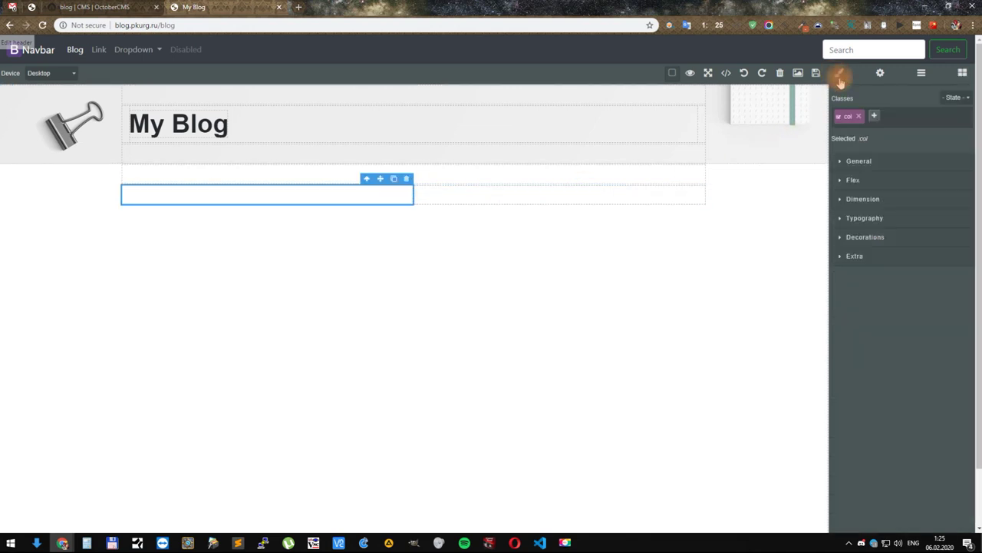
left_click(870, 116)
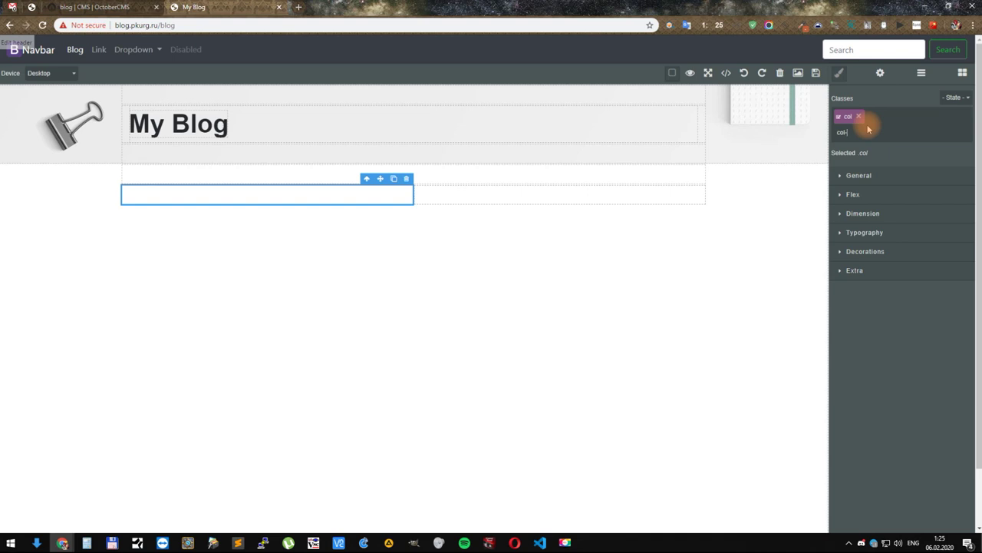
type("col-8")
key("Return")
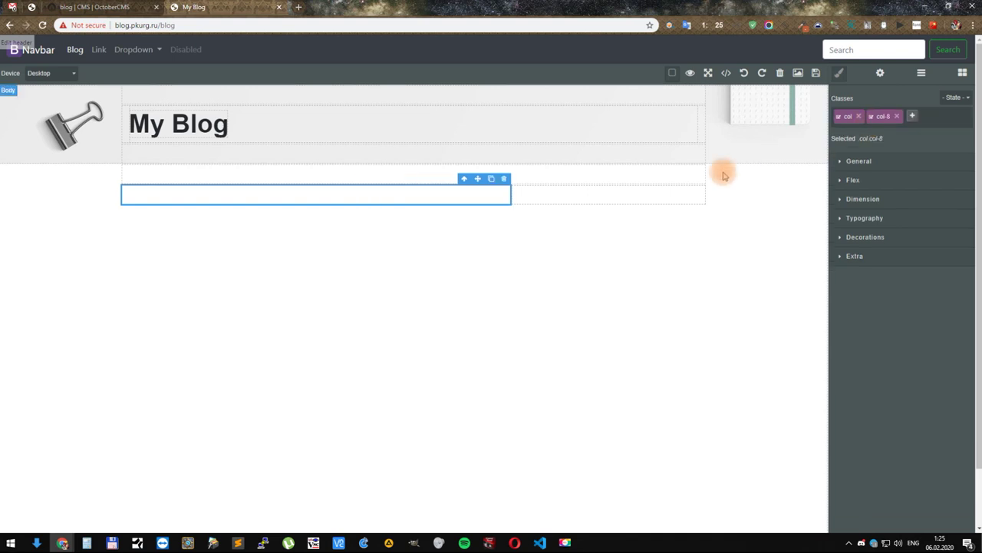
left_click(618, 197)
left_click(874, 116)
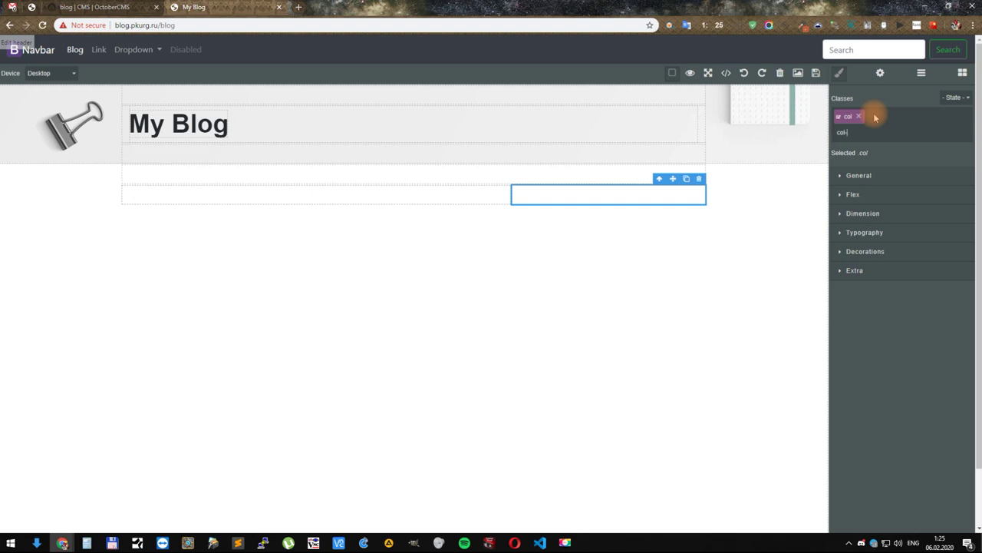
key("Return")
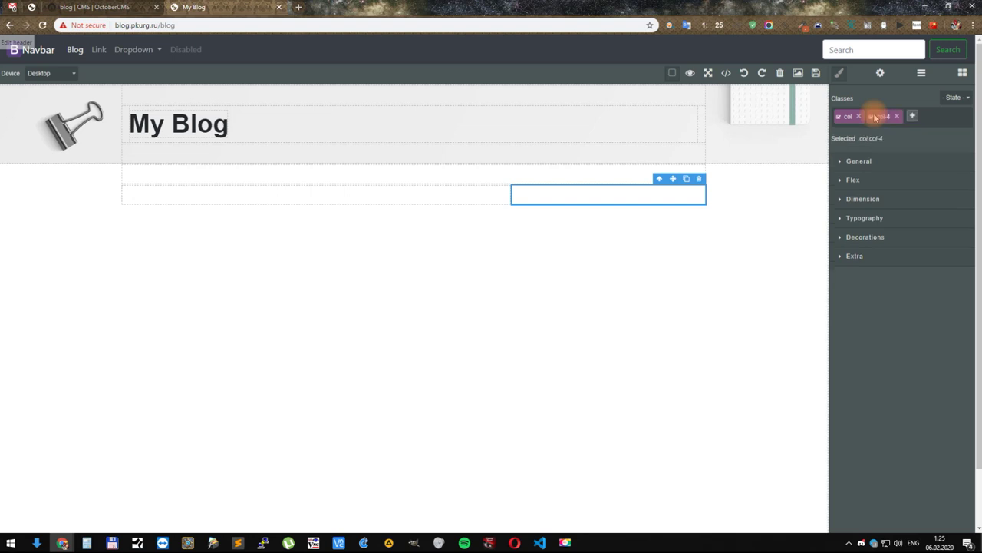
Step: Insert a Blog Post List component from the Bootstrap4 Blog blocks into the left column
left_click(963, 73)
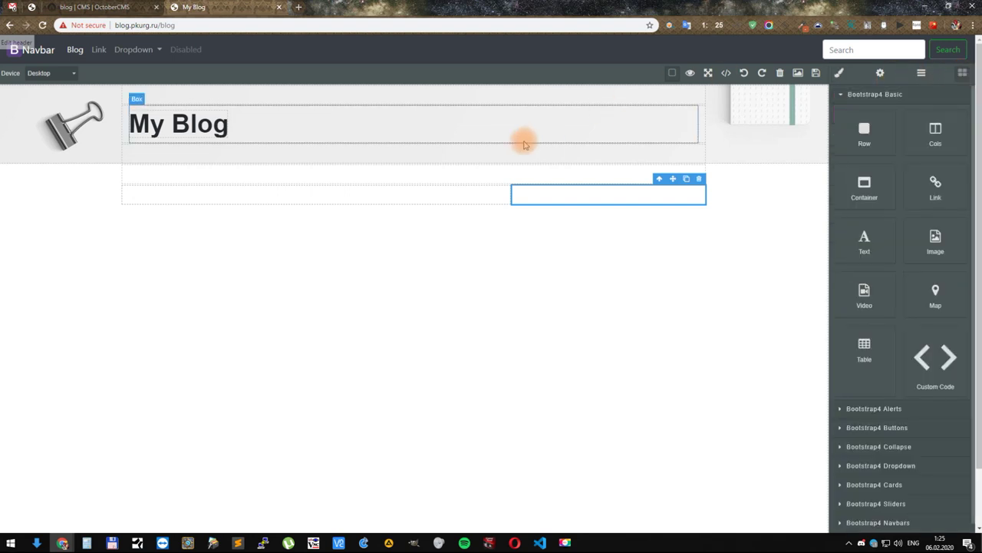
left_click(432, 195)
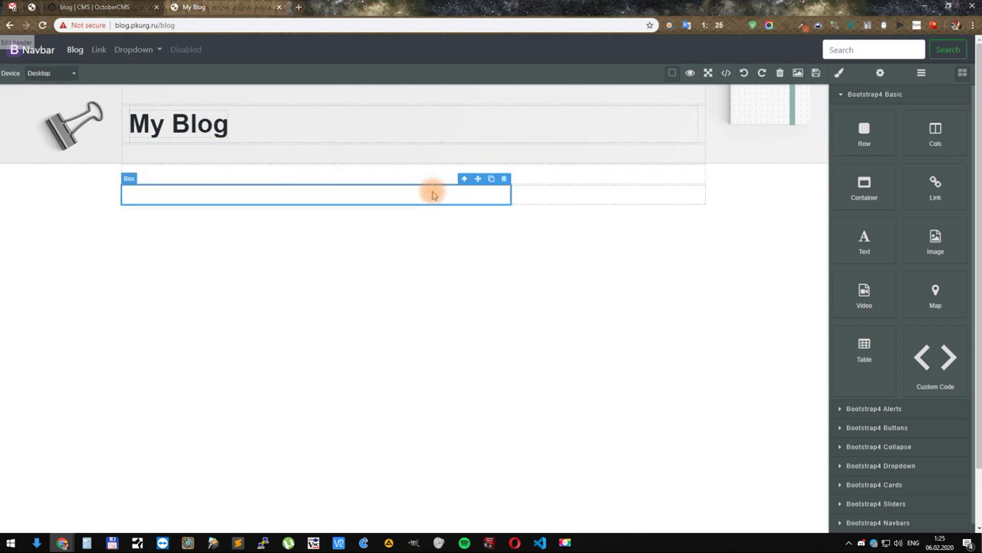
left_click(883, 95)
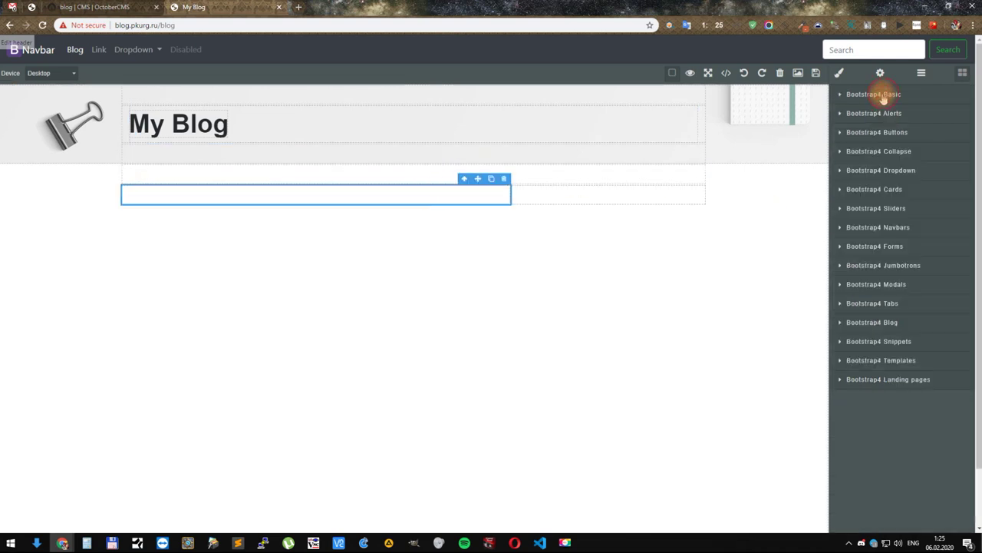
left_click(881, 326)
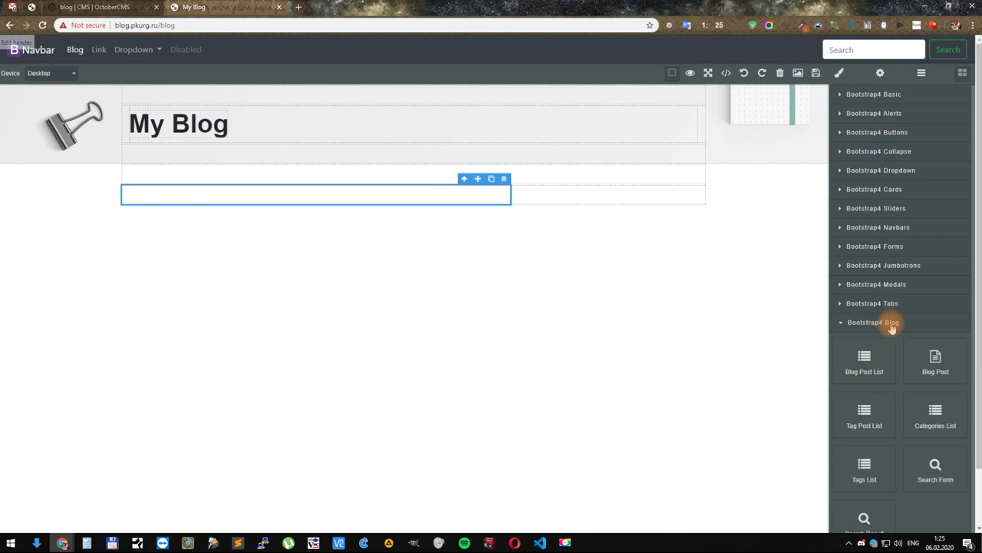
left_click_drag(867, 355, 362, 198)
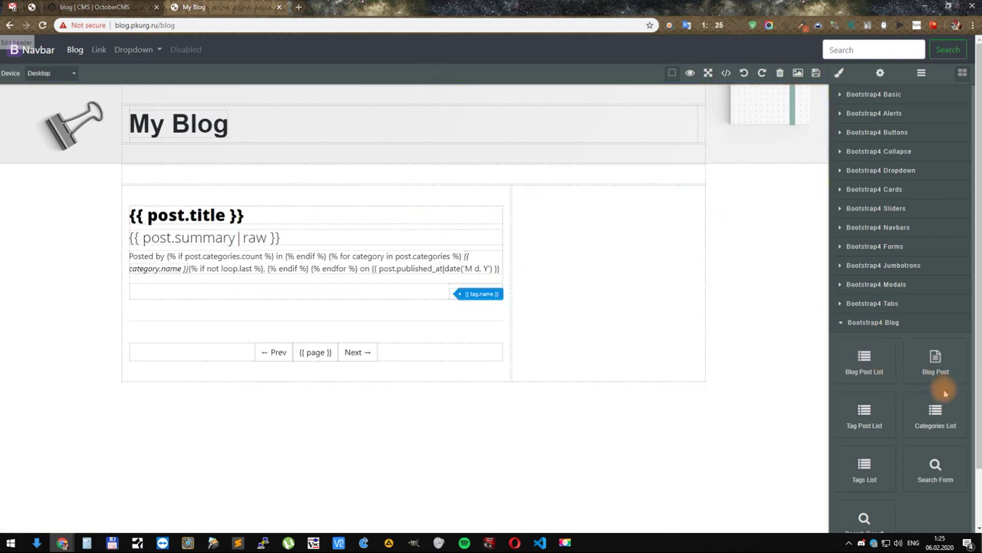
Step: Add an empty row at the top of the right column and place a blog Search Form below it
left_click_drag(936, 412, 939, 412)
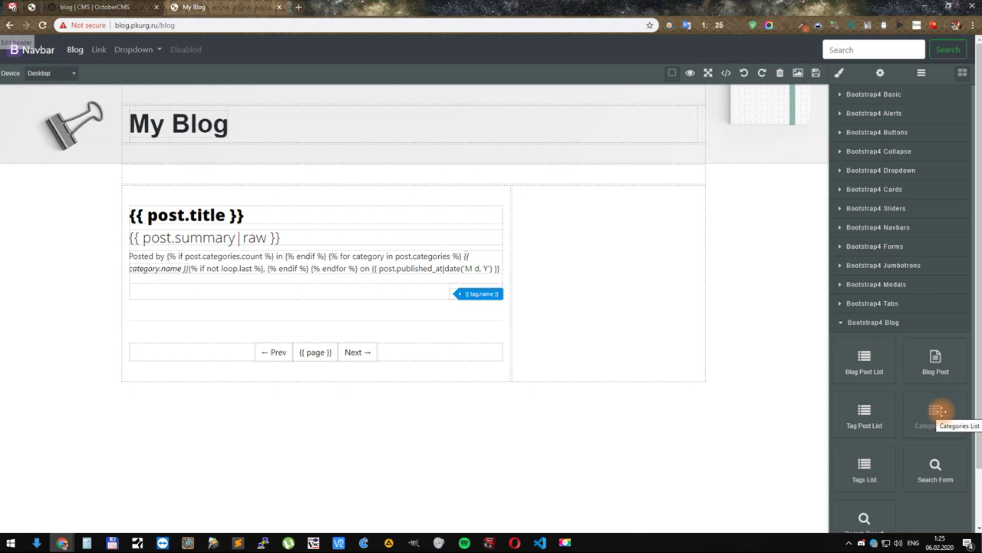
left_click_drag(939, 411, 668, 208)
left_click(889, 96)
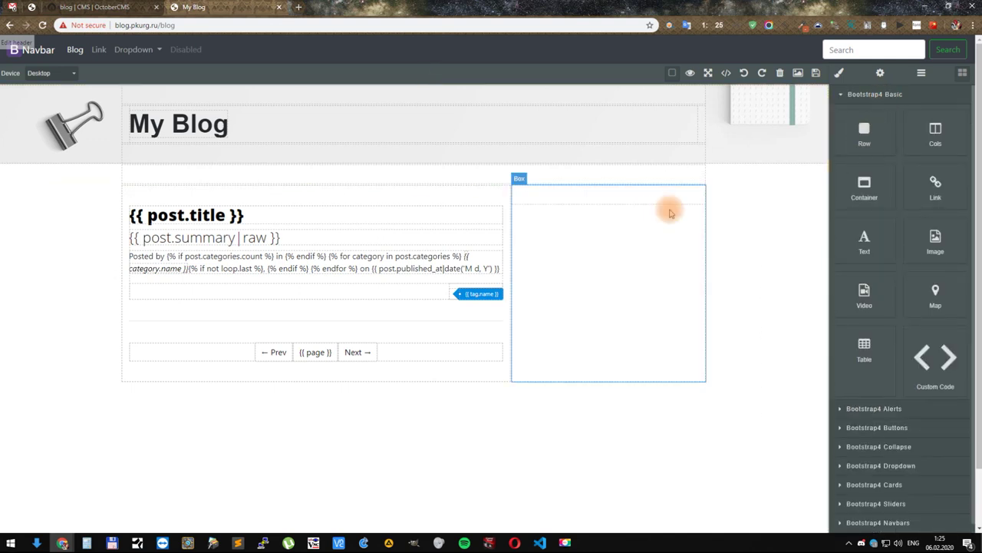
left_click(874, 93)
left_click(889, 322)
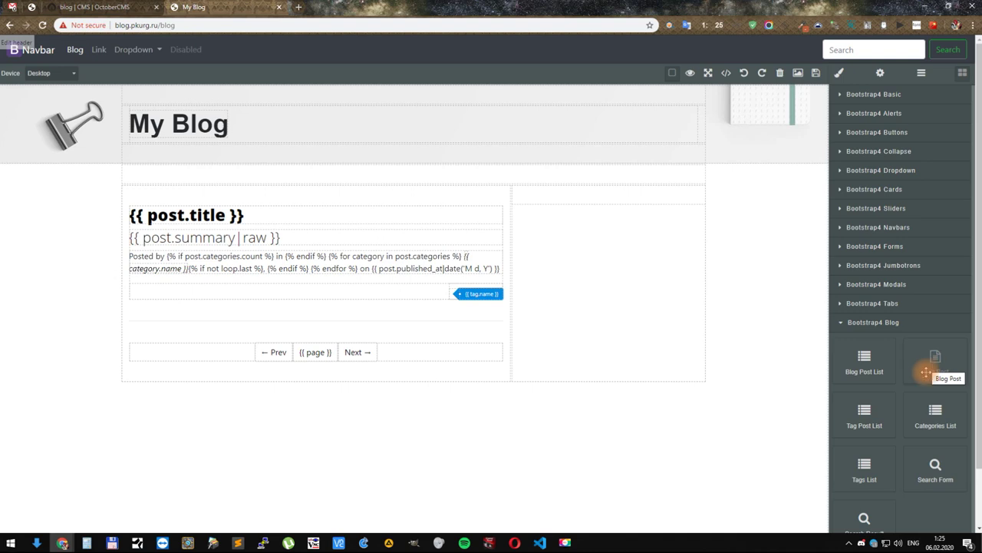
left_click_drag(935, 464, 630, 252)
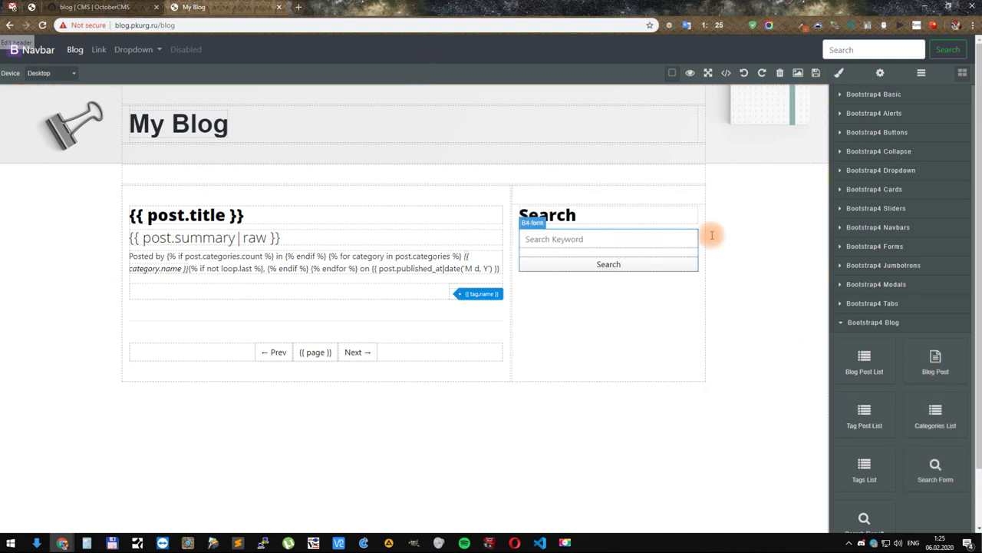
Step: Add an empty row below the search form in the right column
left_click(863, 94)
left_click_drag(860, 129, 634, 291)
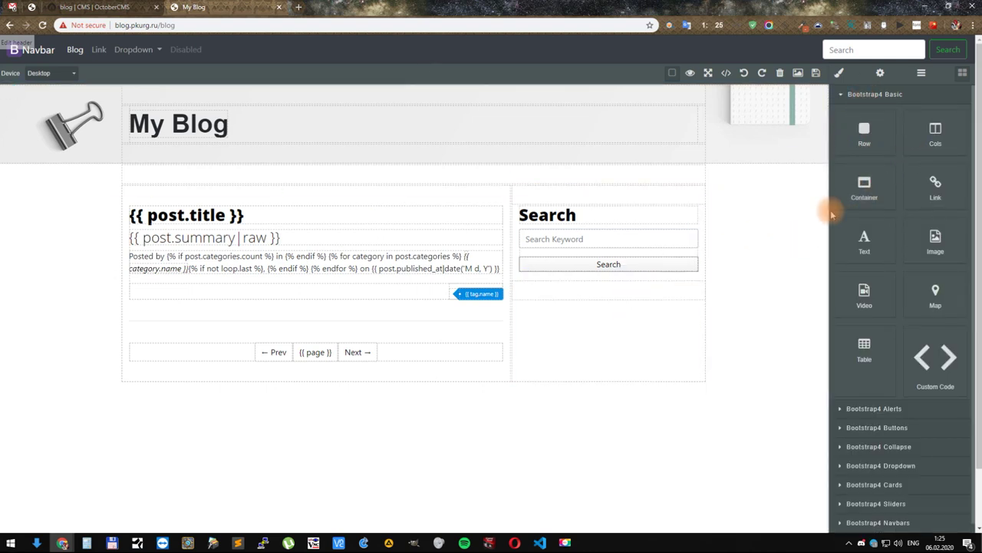
left_click(874, 94)
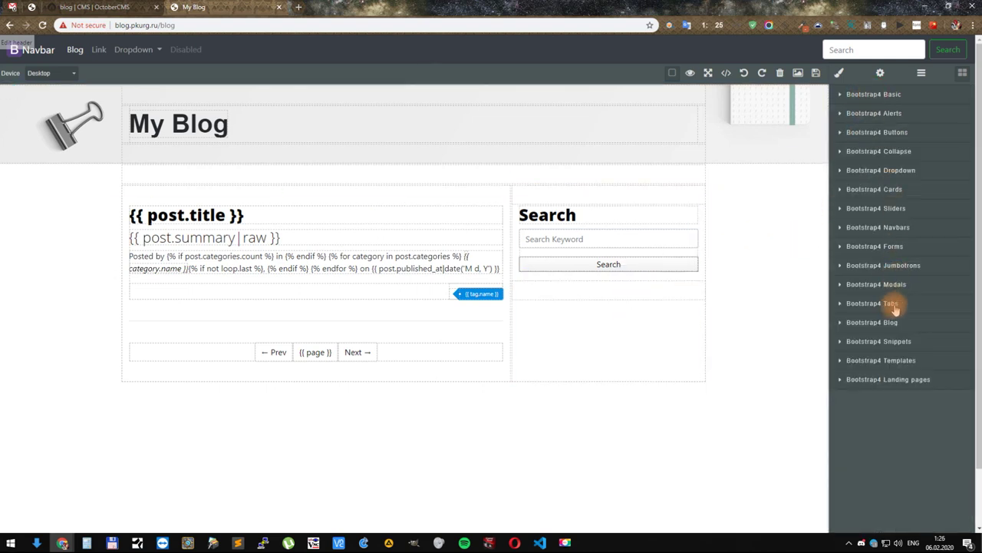
Step: Insert a Categories List component from the Bootstrap4 Blog blocks into the empty row below the search form
left_click(888, 322)
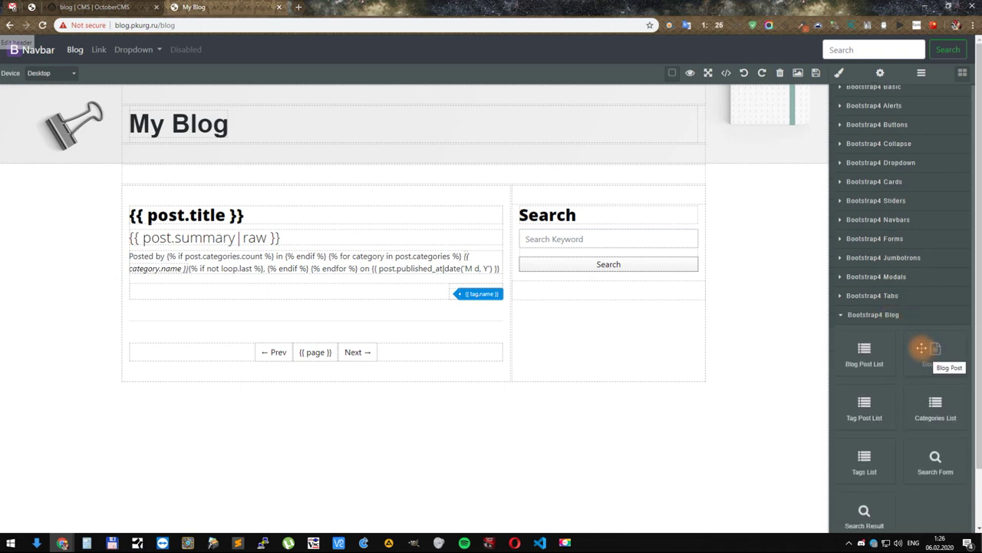
left_click_drag(922, 348, 916, 321)
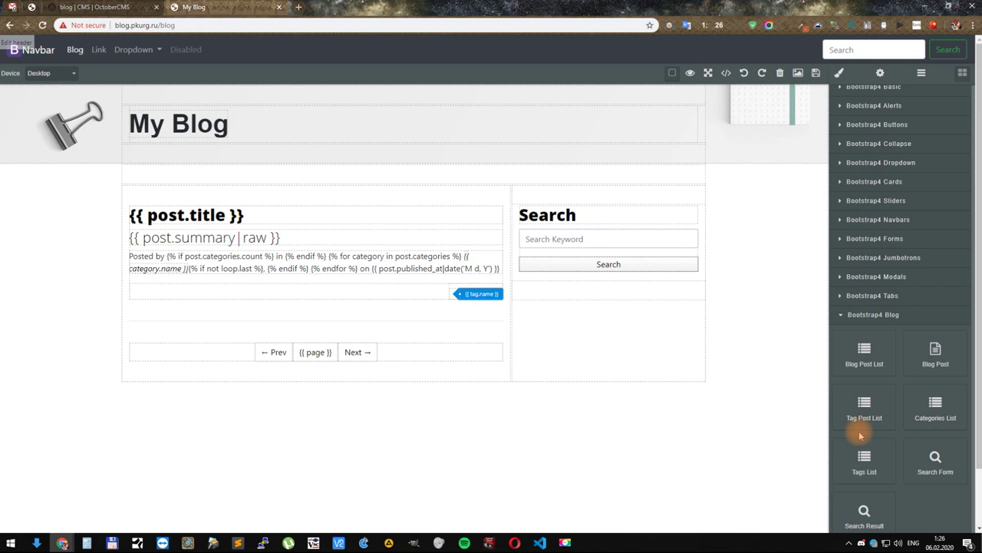
left_click_drag(933, 413, 640, 325)
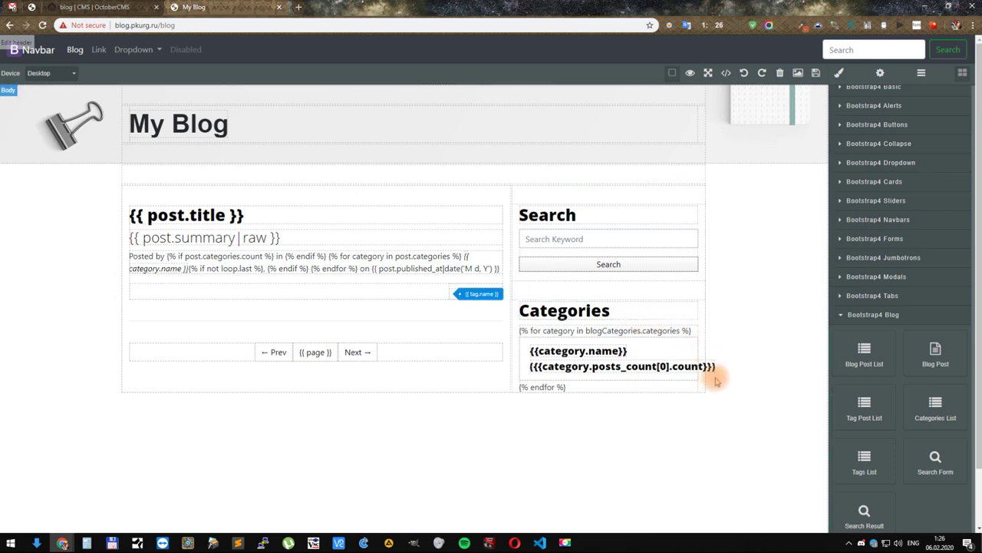
Step: Add an empty row below the categories block in the right column
scroll(883, 115, "up", 1)
left_click(887, 92)
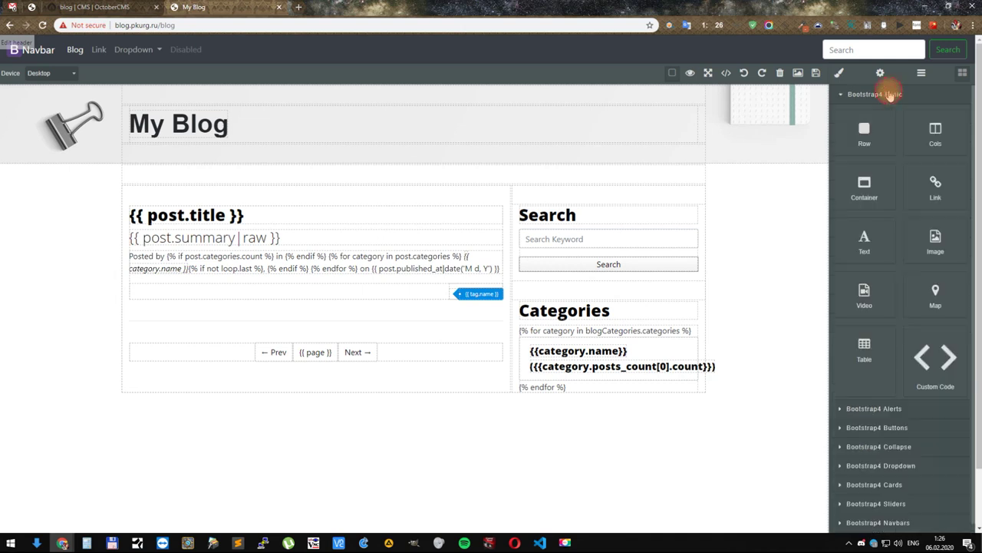
mouse_move(871, 119)
left_mouse_down()
mouse_move(658, 367)
mouse_move(657, 401)
mouse_move(686, 402)
mouse_move(691, 415)
mouse_move(871, 107)
left_mouse_up()
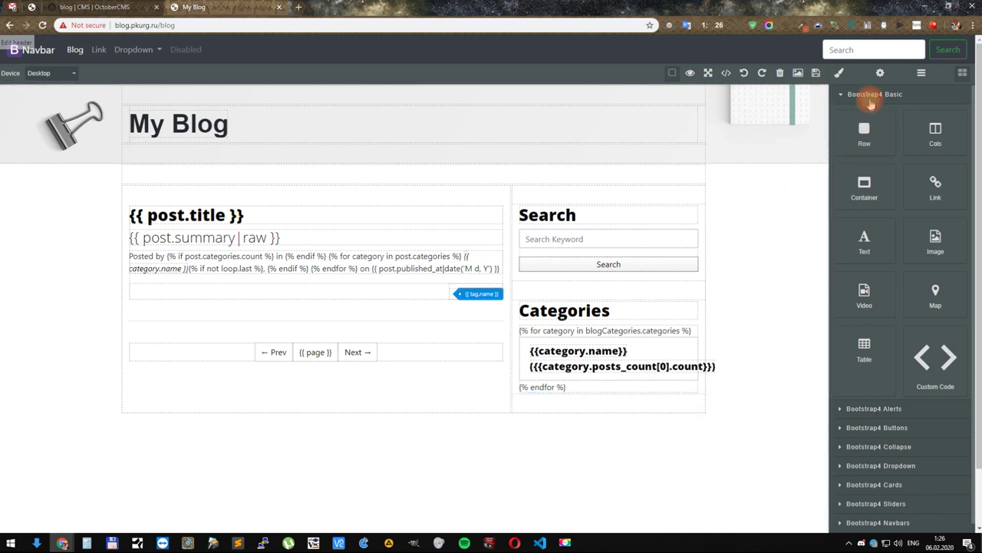
Step: Insert a Tags List component from the Bootstrap4 Blog blocks into the row below the categories and save the page layout
left_click(871, 100)
left_click(889, 305)
scroll(886, 392, "down", 1)
left_click(886, 240)
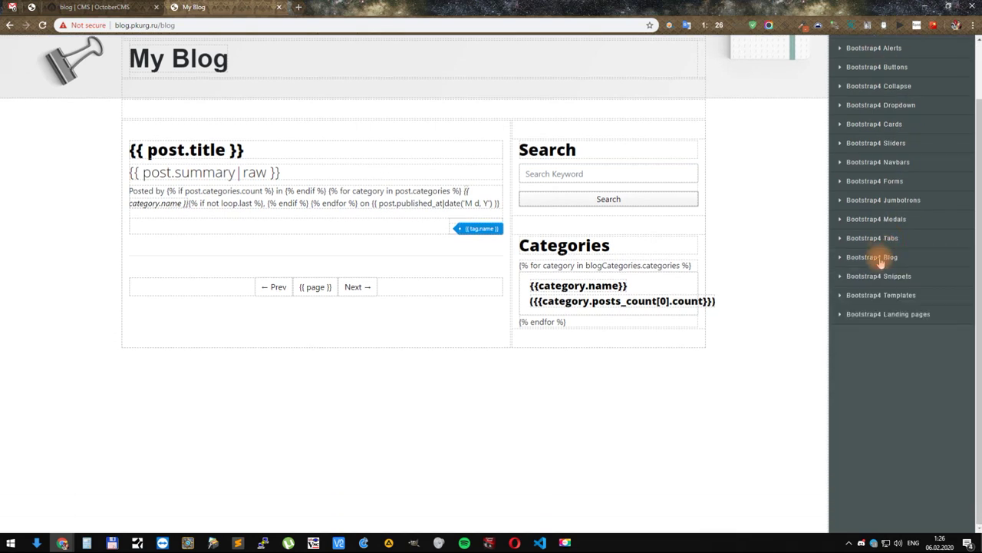
left_click(880, 259)
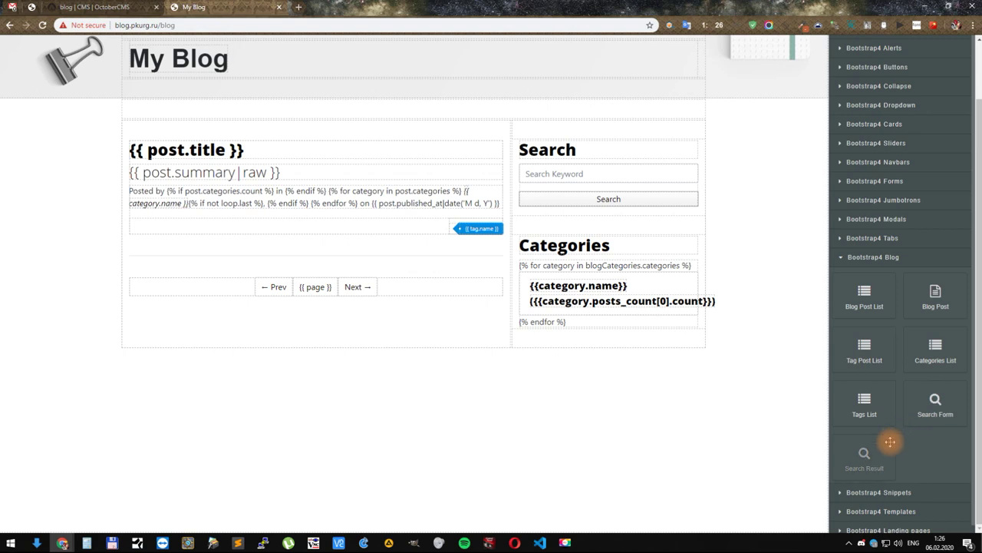
left_click_drag(861, 405, 613, 350)
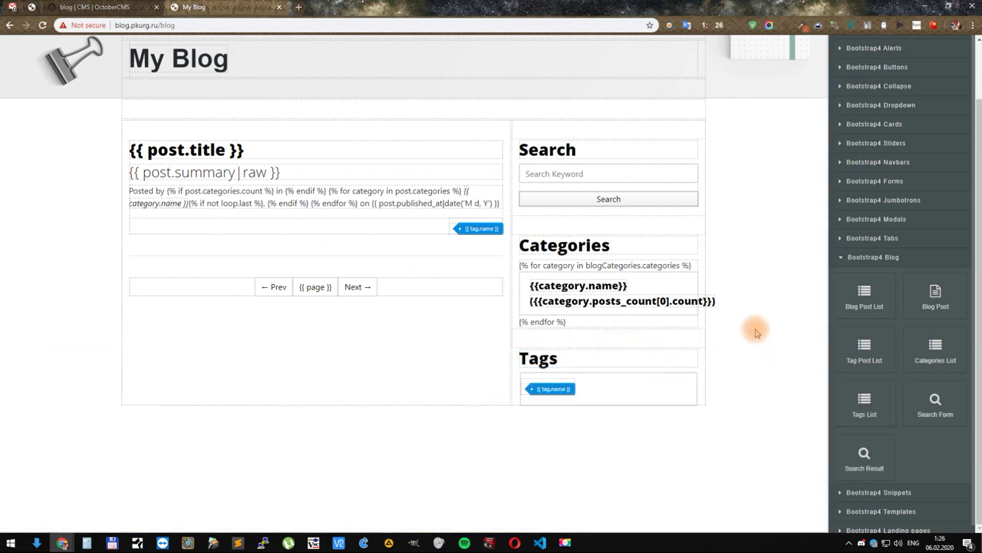
scroll(756, 330, "up", 1)
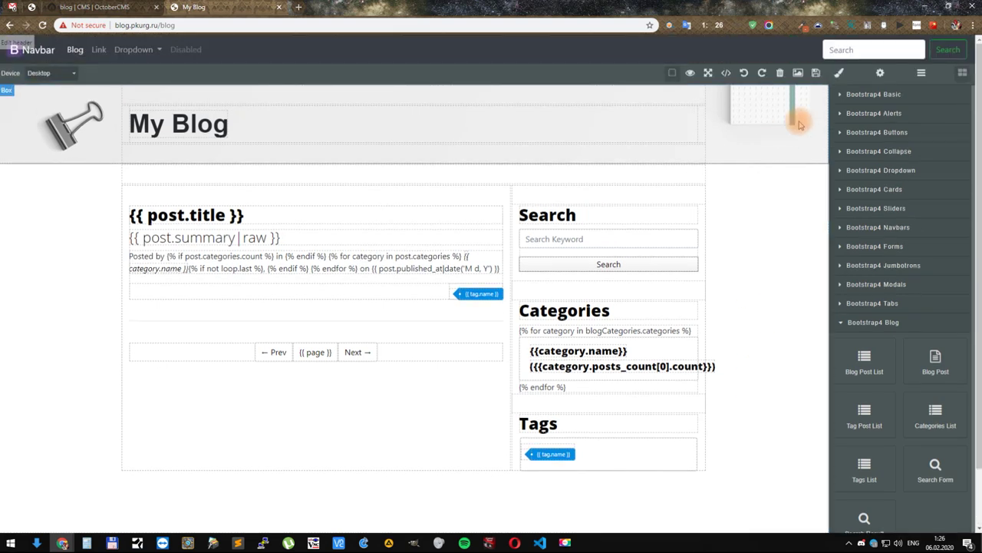
left_click(815, 74)
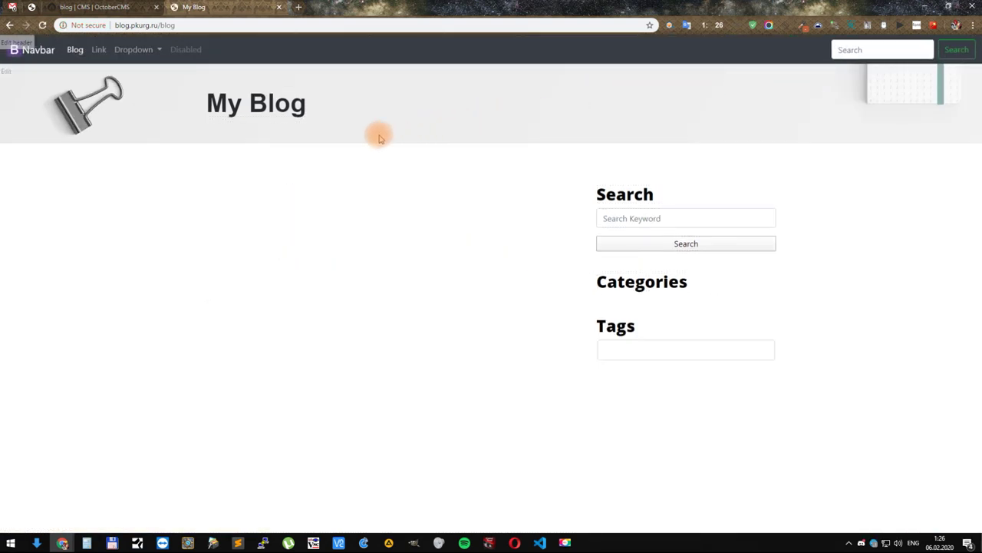
Step: Switch to the October CMS backend and open the blog.htm partial
left_click(120, 6)
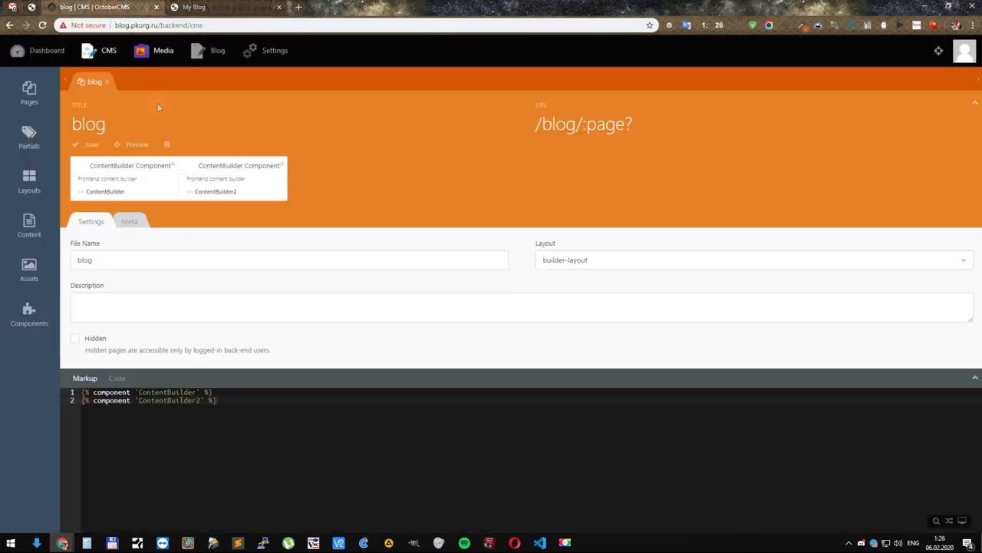
left_click(23, 135)
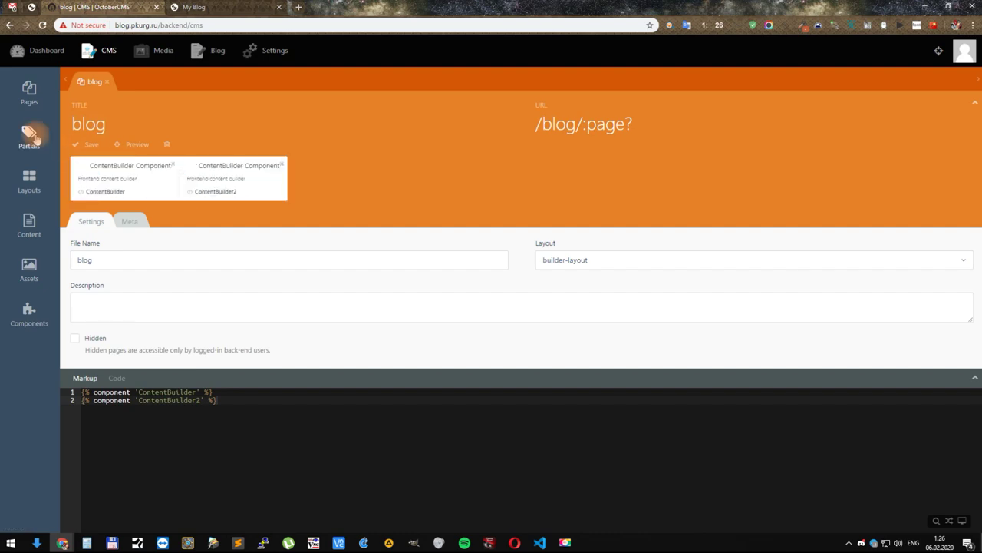
mouse_move(42, 138)
left_click(87, 107)
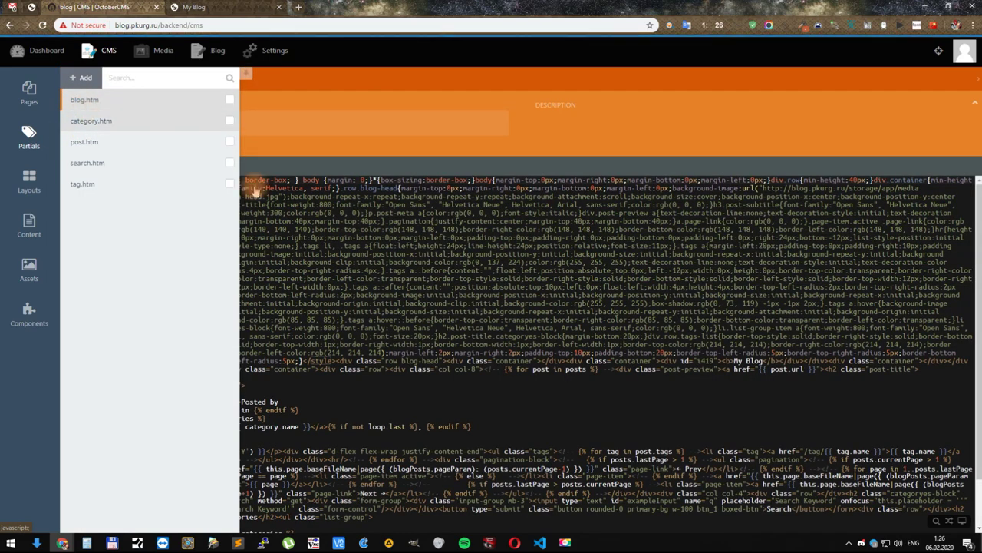
Step: Attach the Post List, Category List and Tags List components to the blog.htm partial
mouse_move(29, 307)
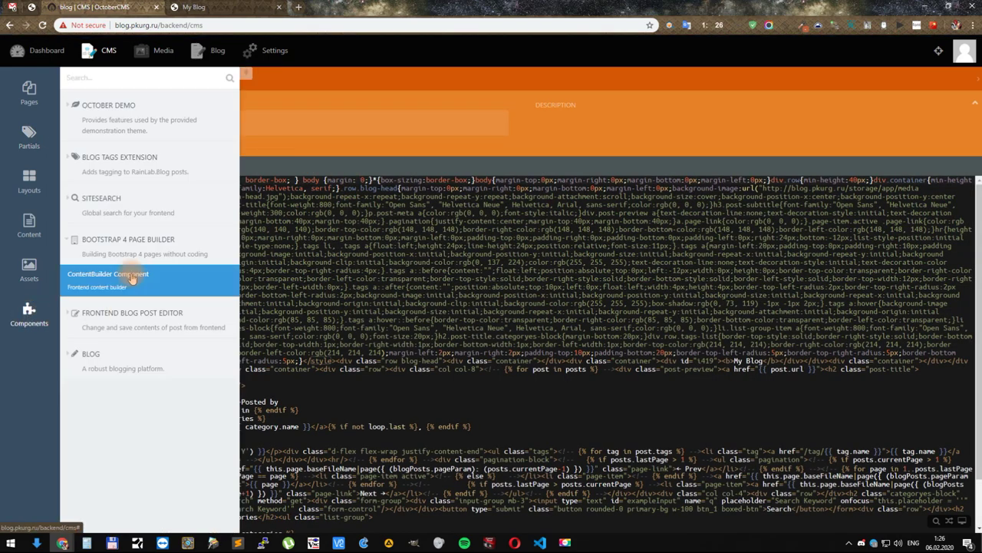
left_click(121, 359)
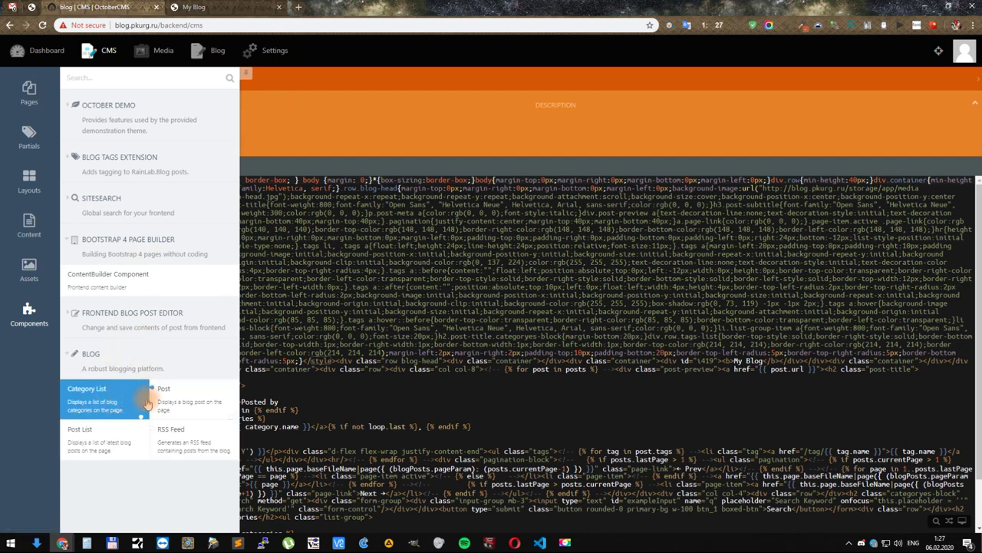
left_click_drag(98, 438, 230, 145)
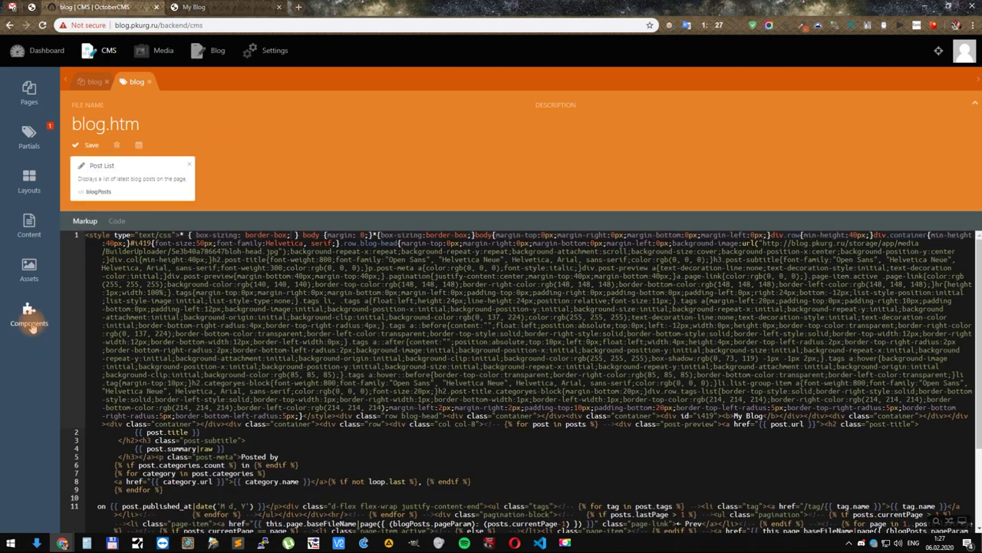
left_click(29, 314)
left_click_drag(131, 397, 264, 180)
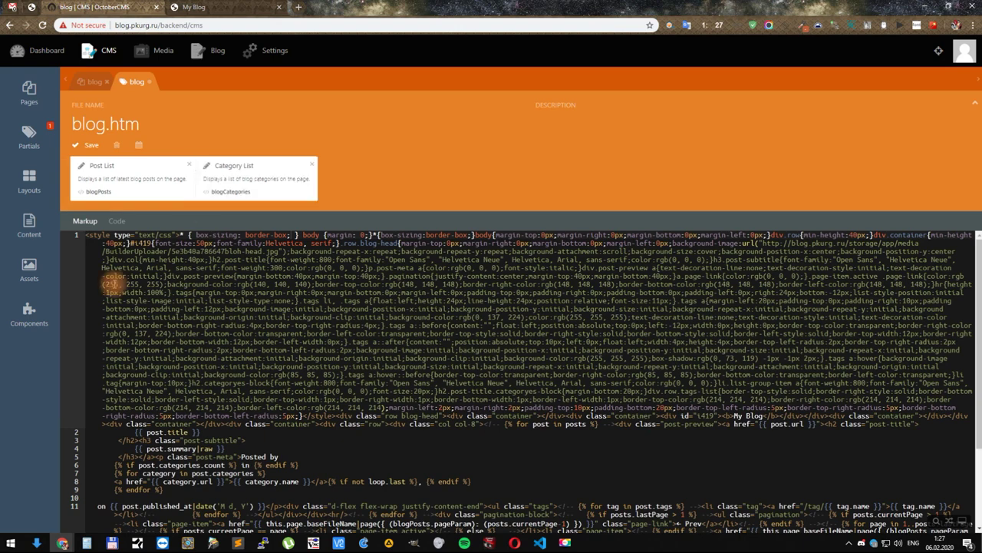
left_click(29, 320)
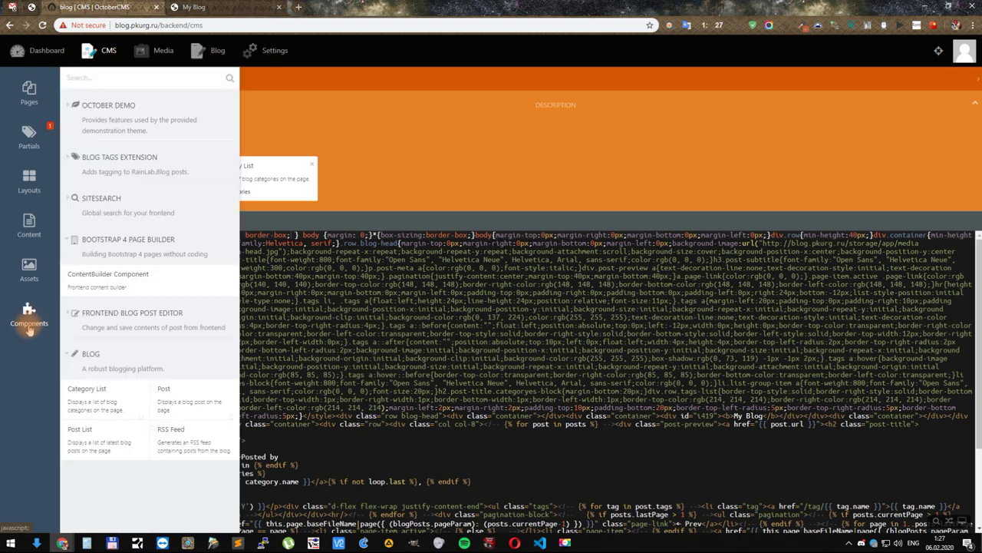
left_click(132, 171)
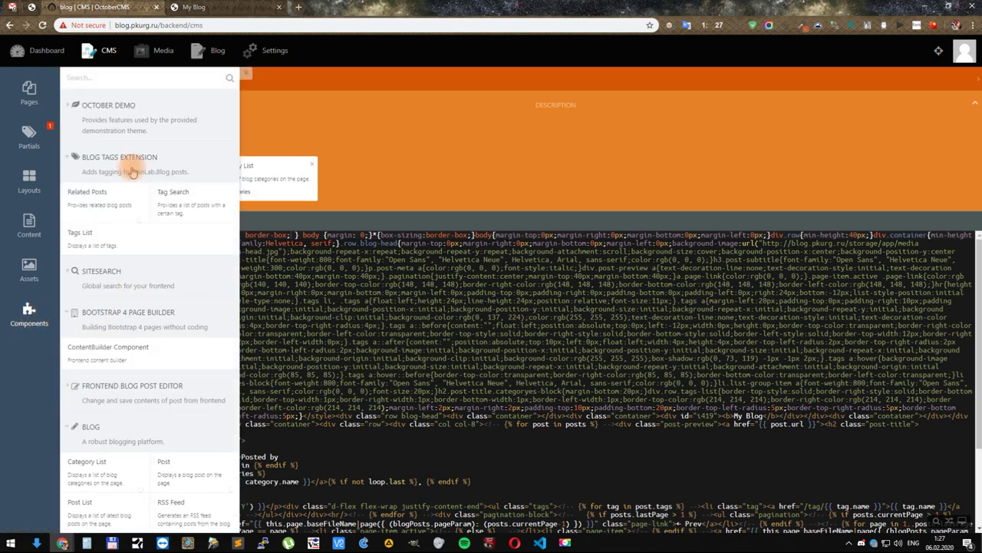
left_click_drag(95, 247, 374, 189)
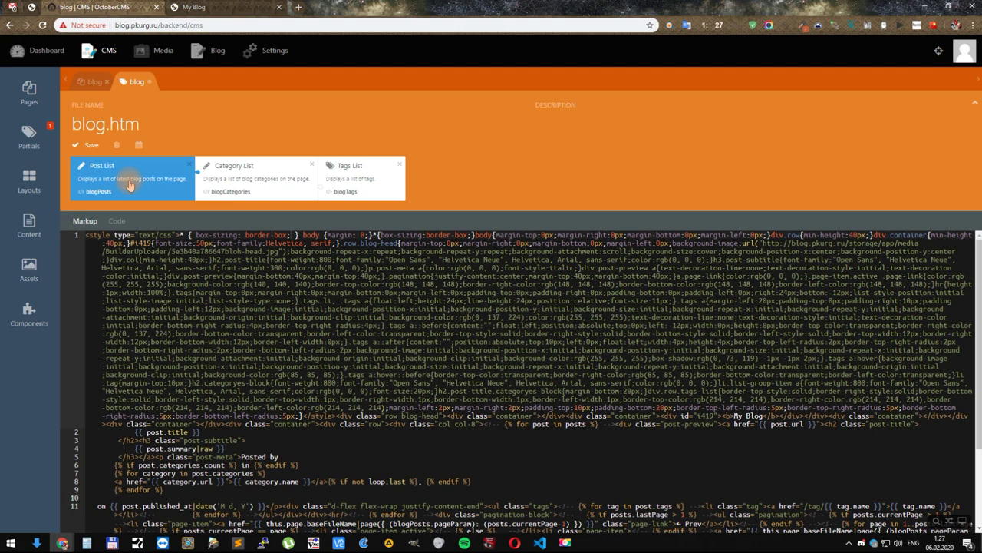
Step: Set the Post List component's posts per page to 5 and save the blog.htm partial
left_click(131, 185)
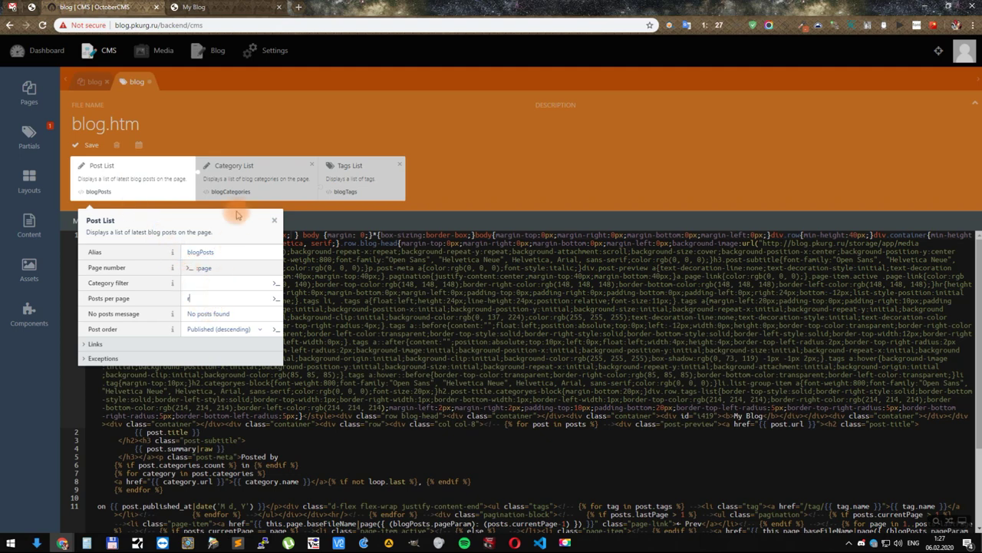
left_click(231, 129)
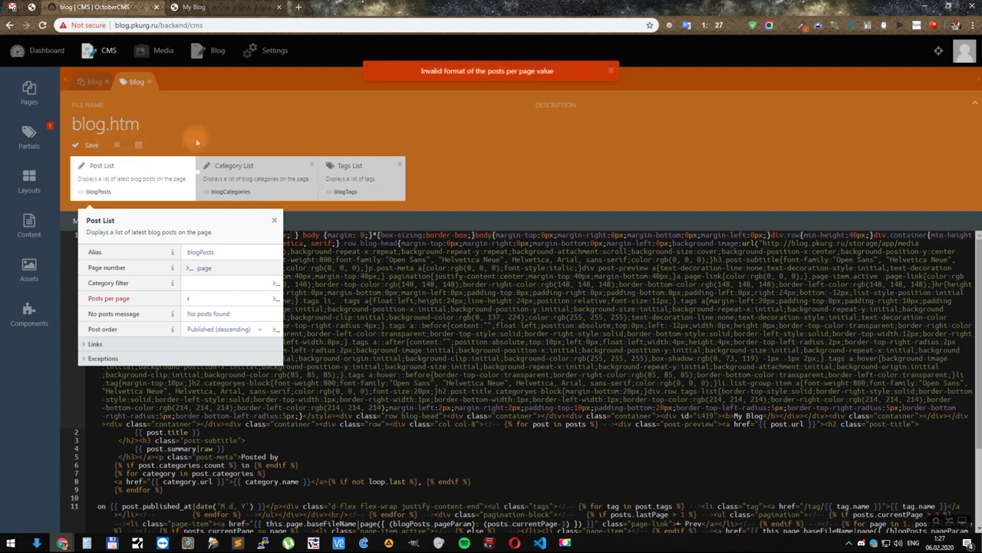
left_click(210, 299)
type("5")
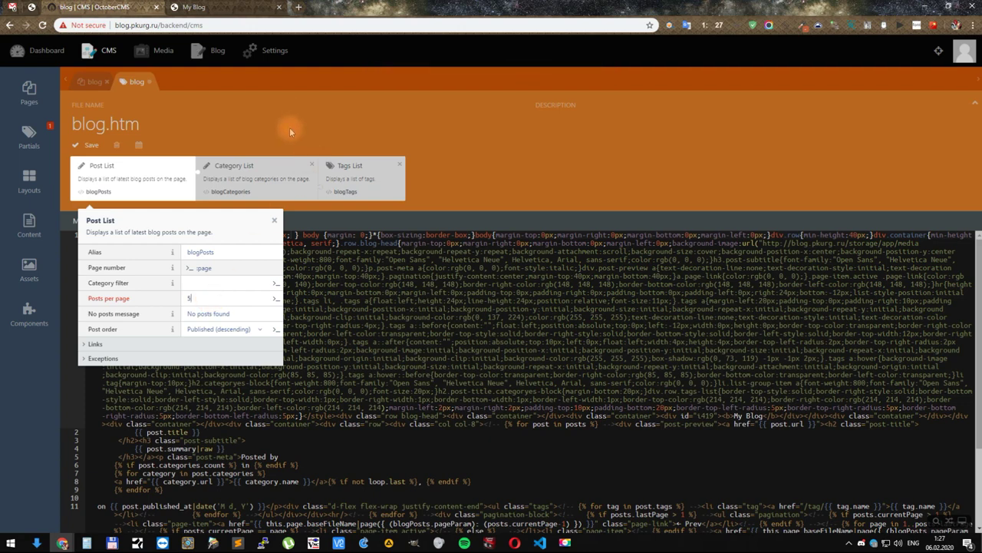
left_click(290, 132)
left_click(86, 146)
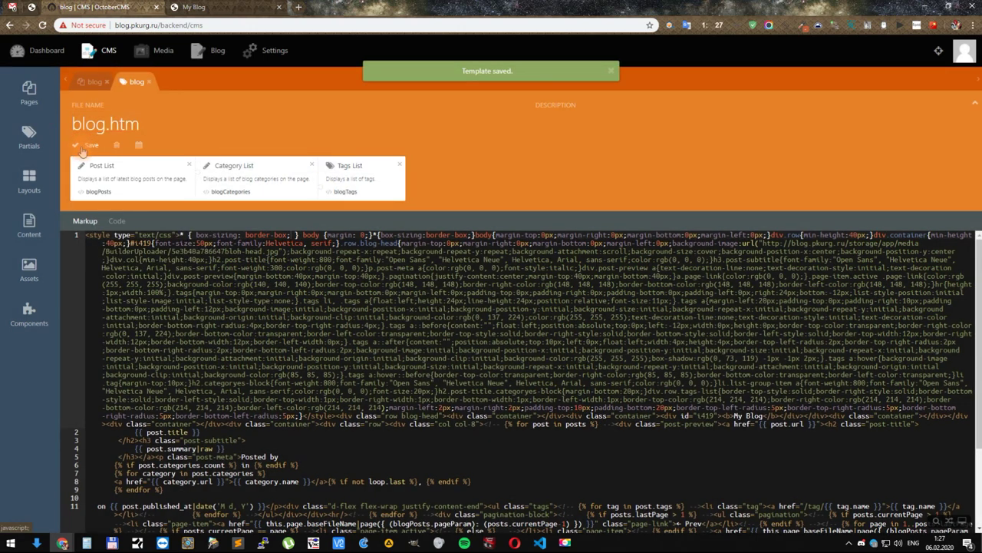
Step: Reload the My Blog page in the front end and examine the post list and sidebar blocks
left_click(192, 7)
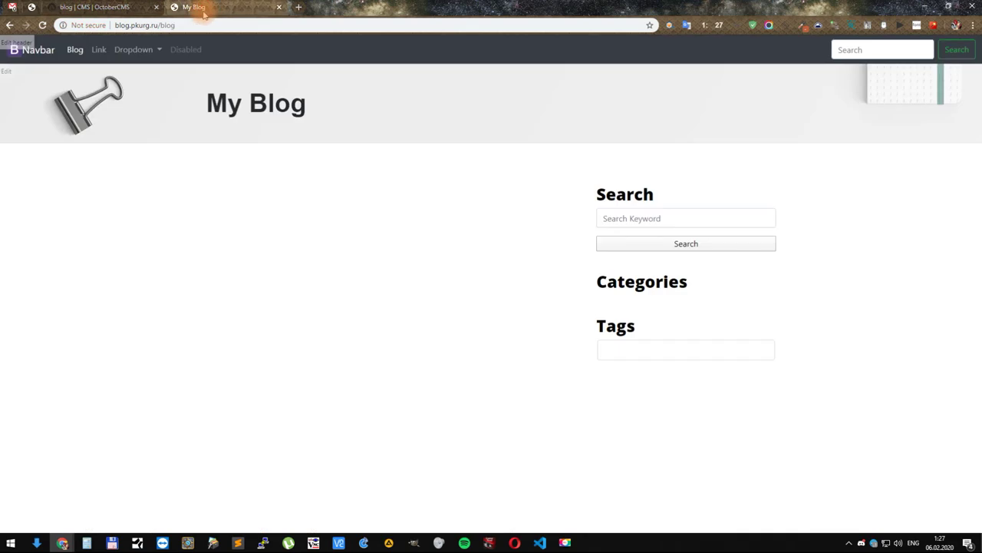
left_click(44, 26)
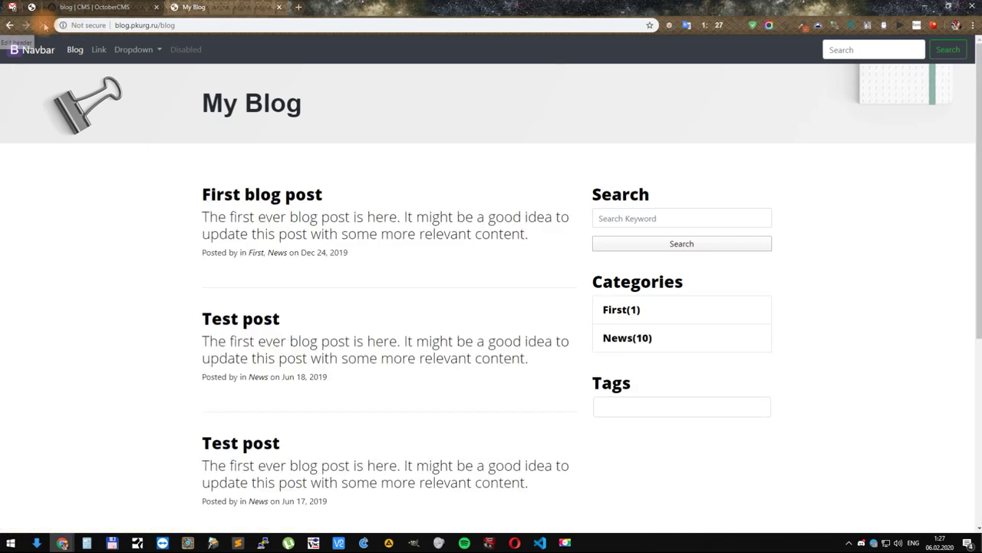
scroll(338, 204, "down", 2)
scroll(336, 204, "down", 2)
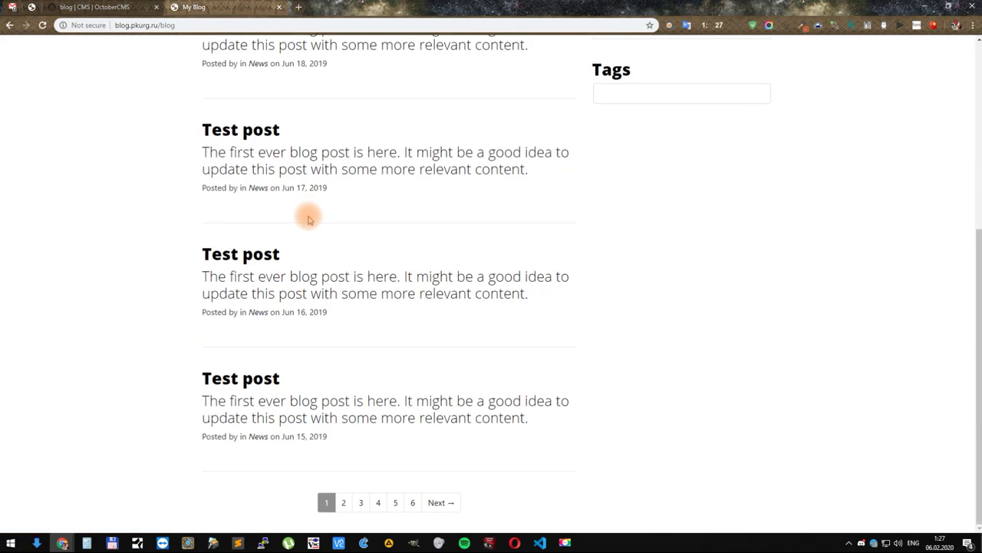
Step: Test the post list's pagination by browsing to page 2 and back to page 1
left_click(350, 503)
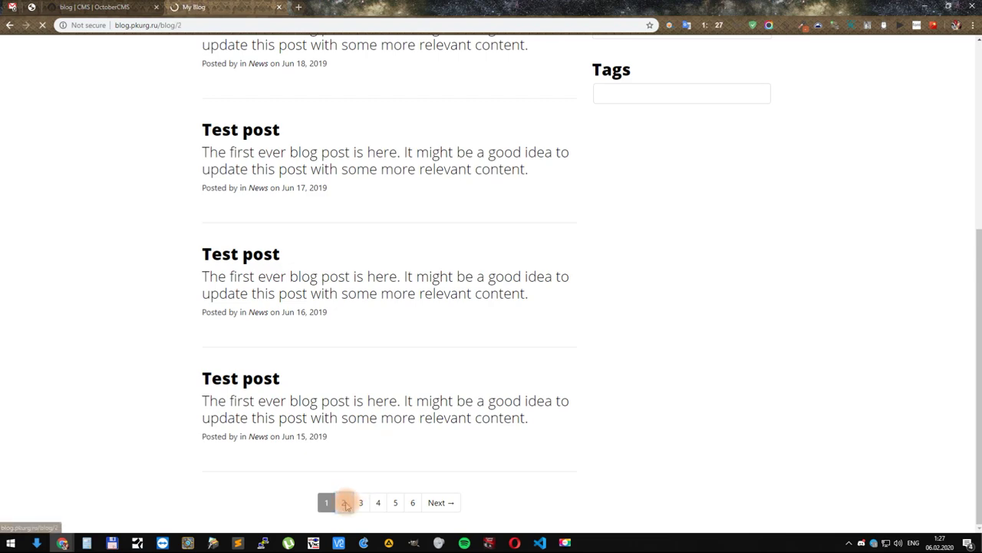
scroll(335, 396, "down", 3)
scroll(338, 399, "down", 1)
scroll(335, 401, "up", 4)
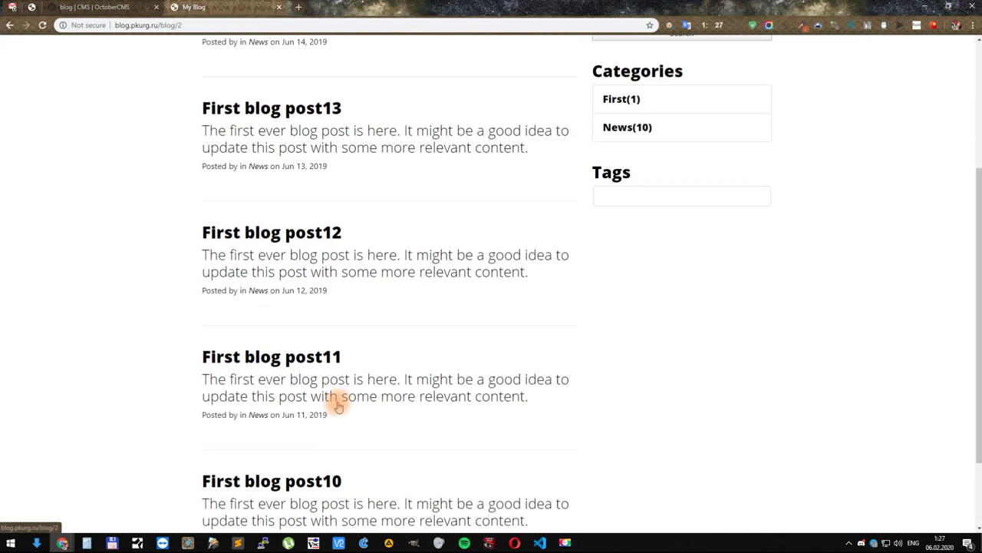
scroll(335, 399, "down", 3)
scroll(335, 406, "down", 2)
left_click(345, 501)
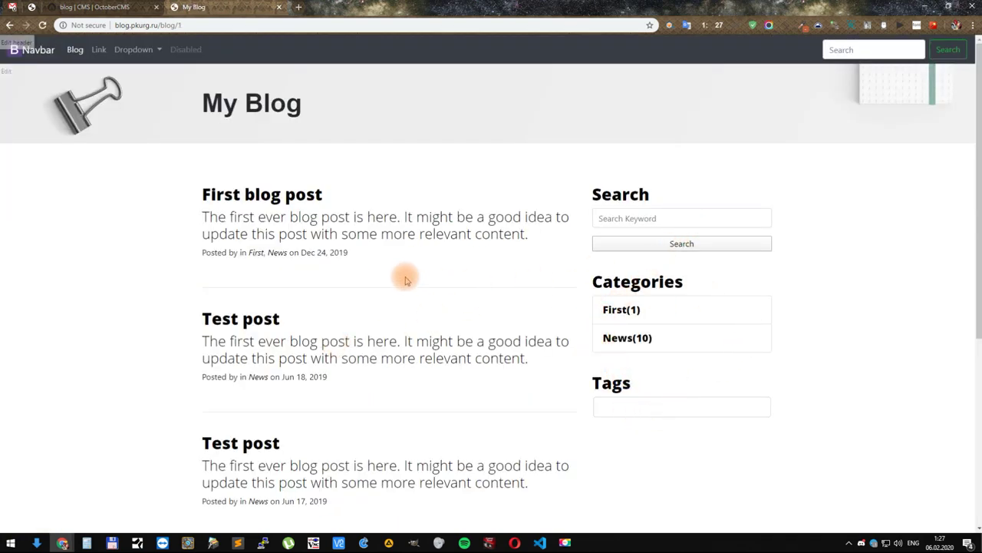
scroll(342, 255, "down", 4)
scroll(342, 256, "up", 2)
scroll(340, 253, "up", 3)
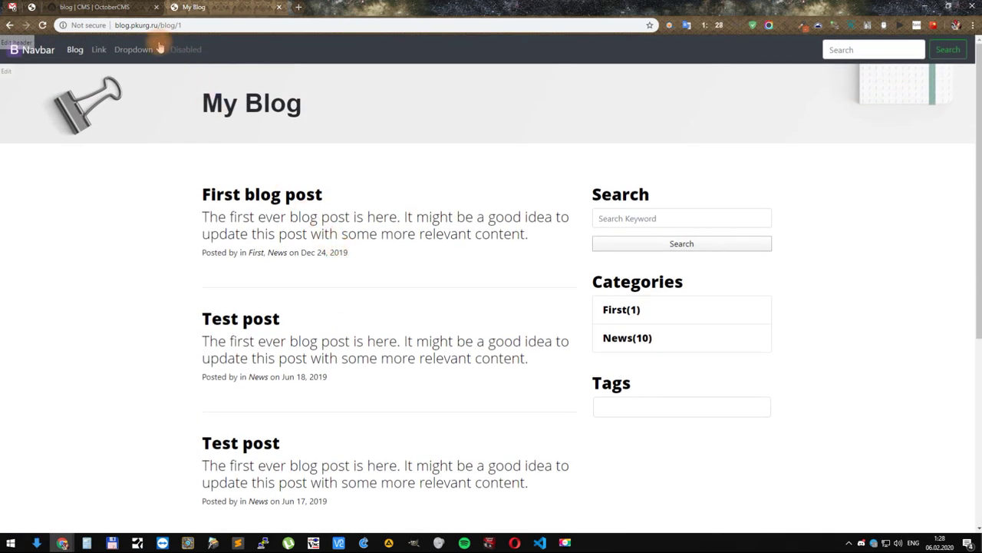
Step: Review the Tags List component's settings in the blog.htm partial in the backend, and return to the blog page template
left_click(112, 8)
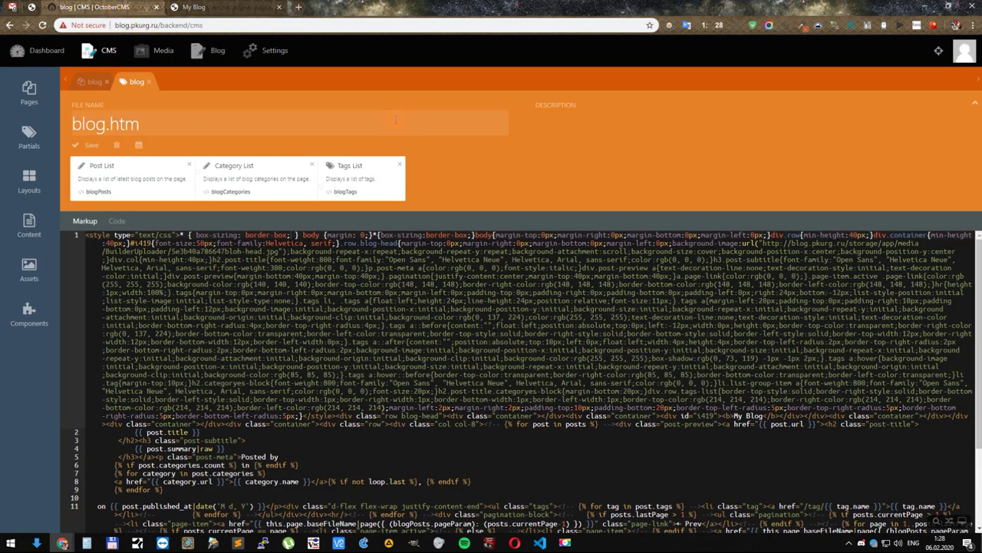
left_click(358, 179)
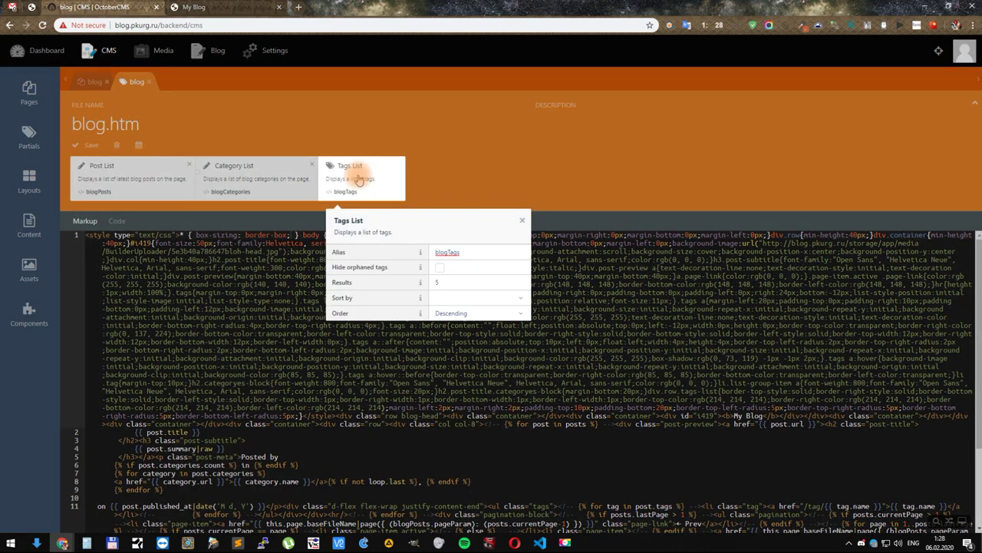
left_click(470, 162)
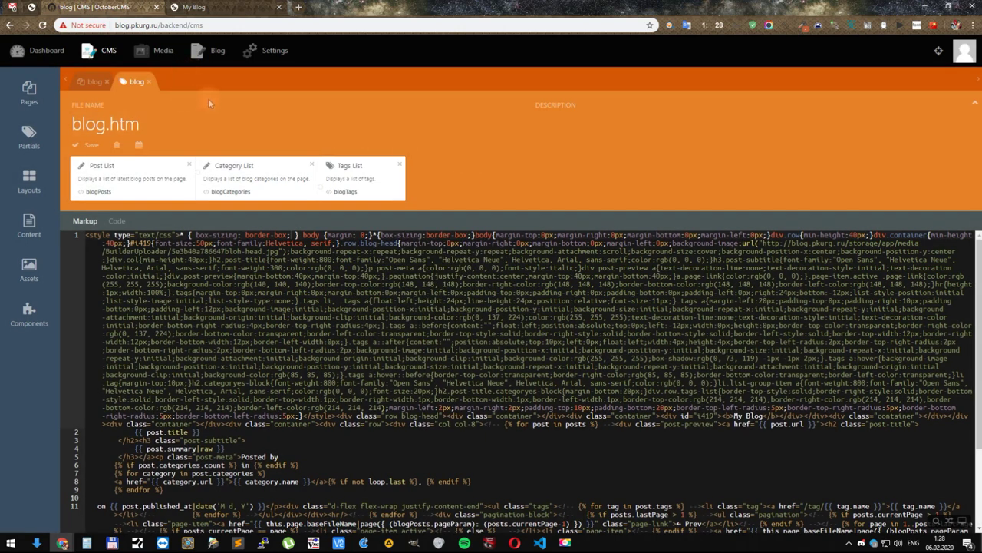
left_click(92, 82)
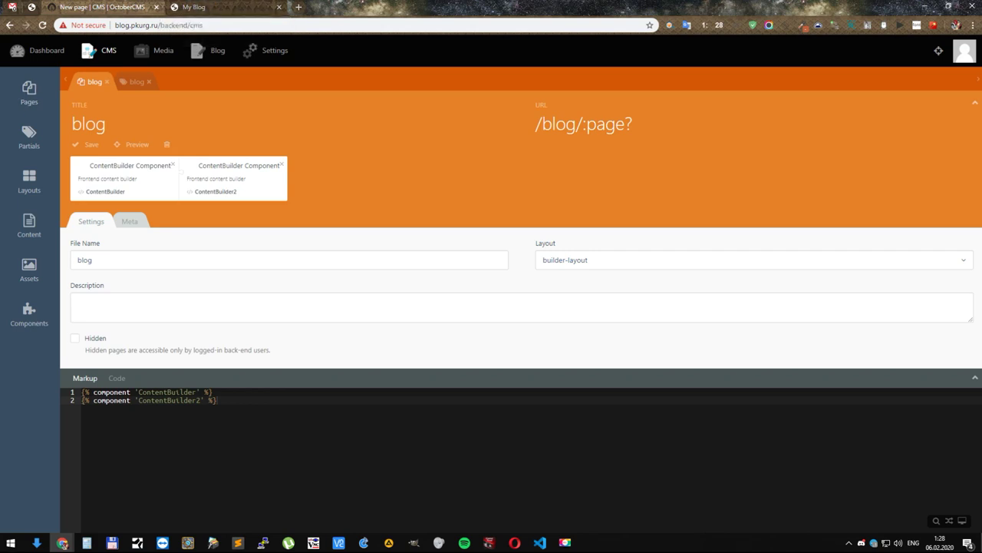
Step: Save the blog page template, then add the tags test and new to First blog post in the Blog section and save the post
key("ctrl+s")
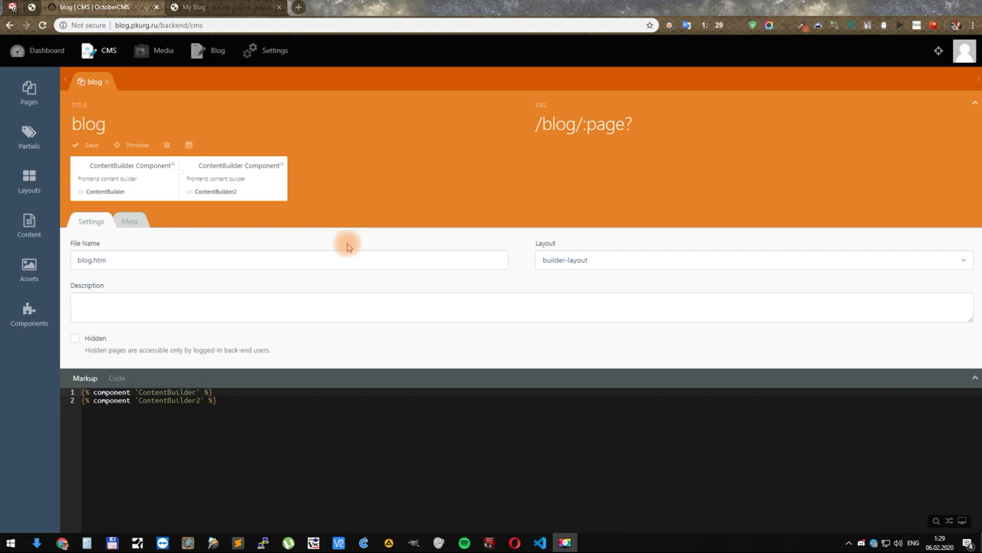
left_click(218, 53)
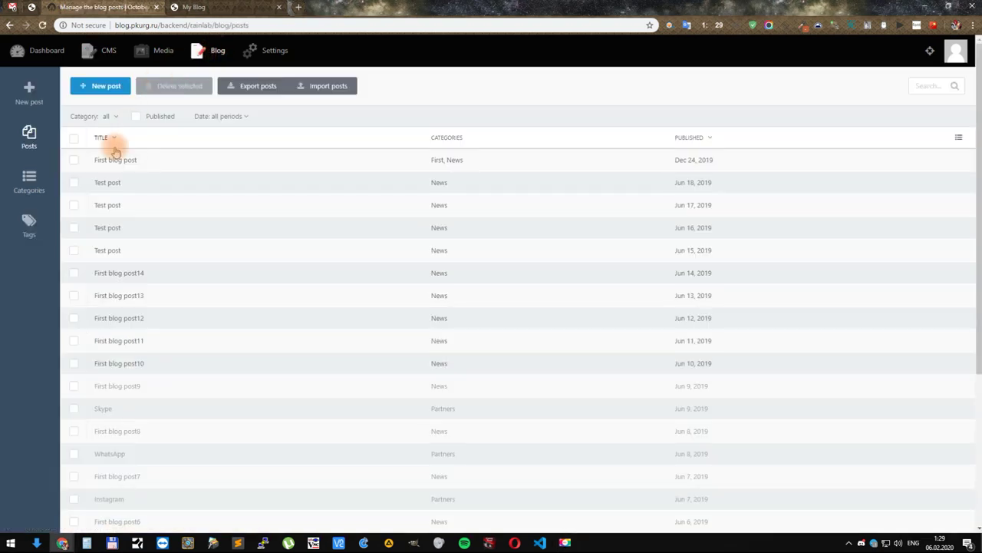
left_click(111, 161)
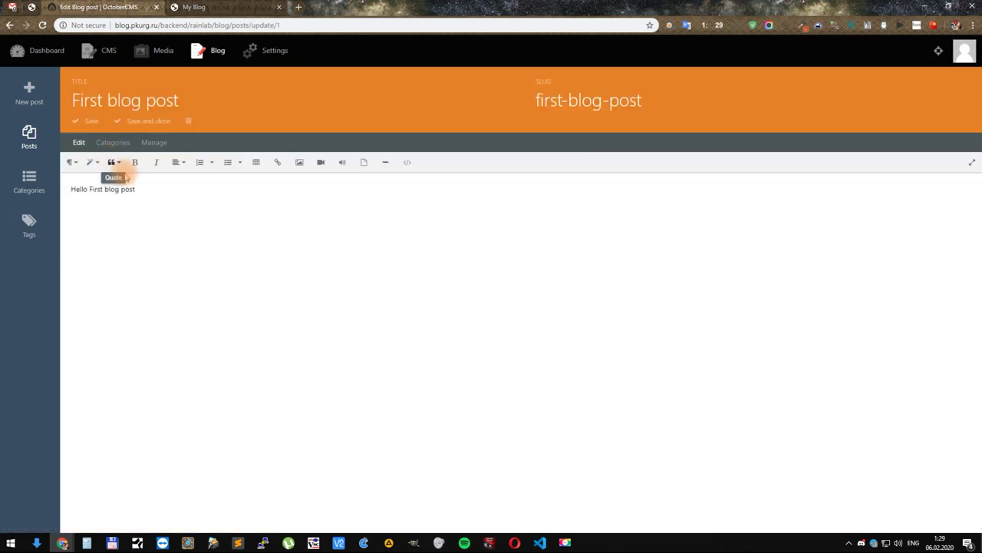
left_click(121, 145)
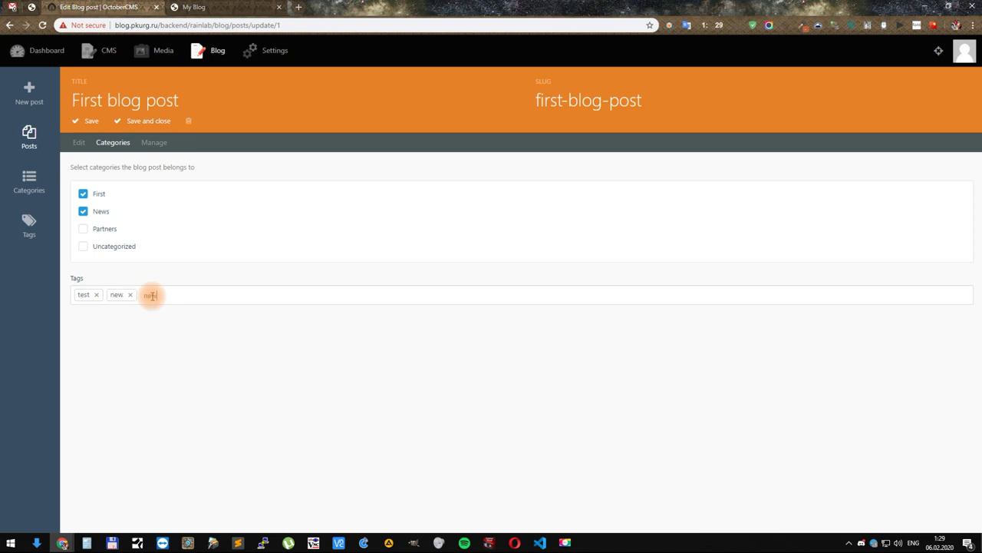
left_click(89, 122)
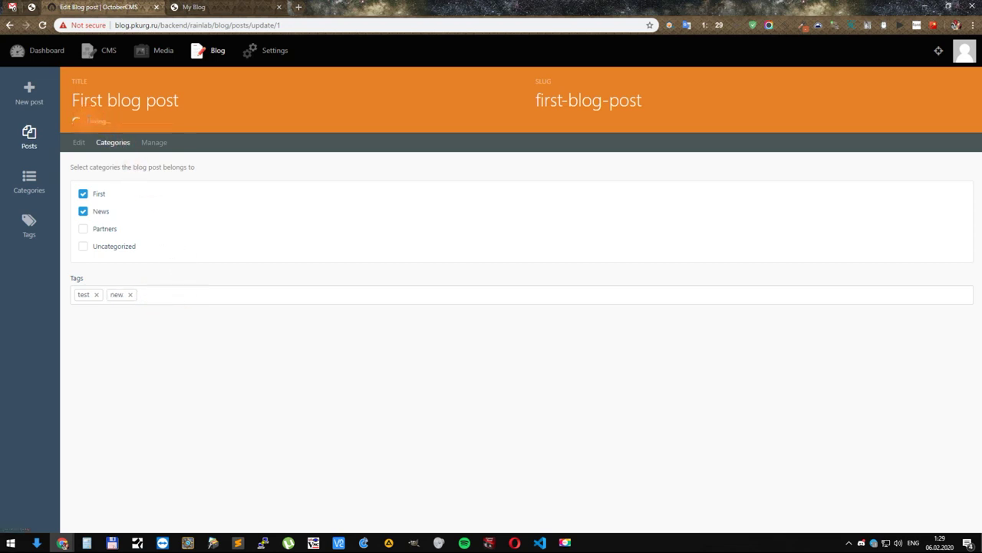
Step: Add the existing tag new to the Test post published Jun 18, 2019, and save the post
left_click(33, 141)
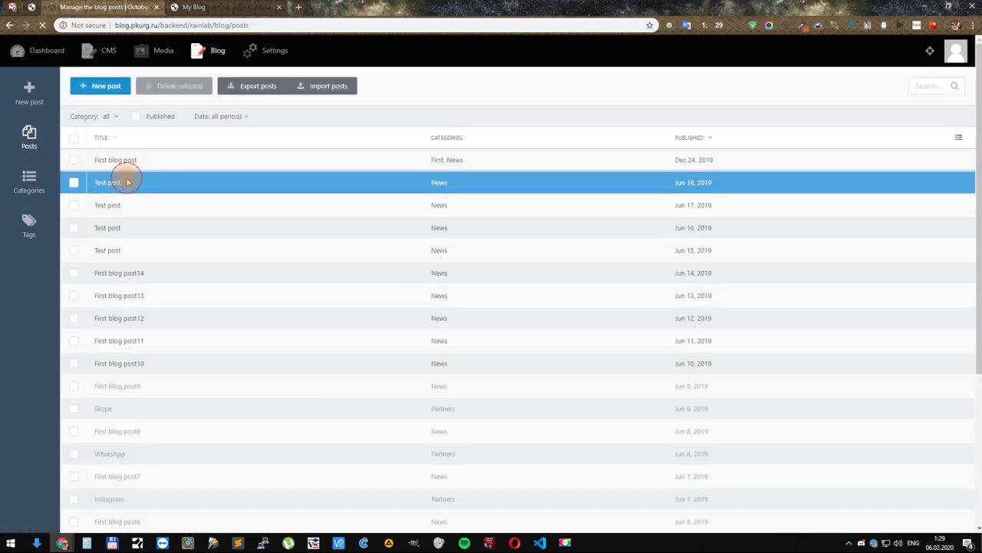
left_click(127, 180)
left_click(111, 142)
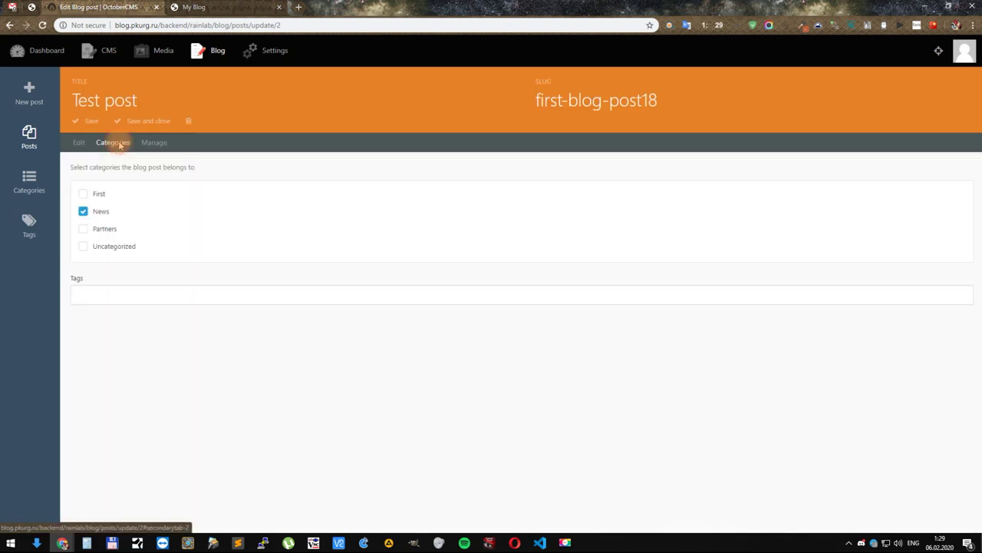
left_click(120, 295)
left_click(114, 312)
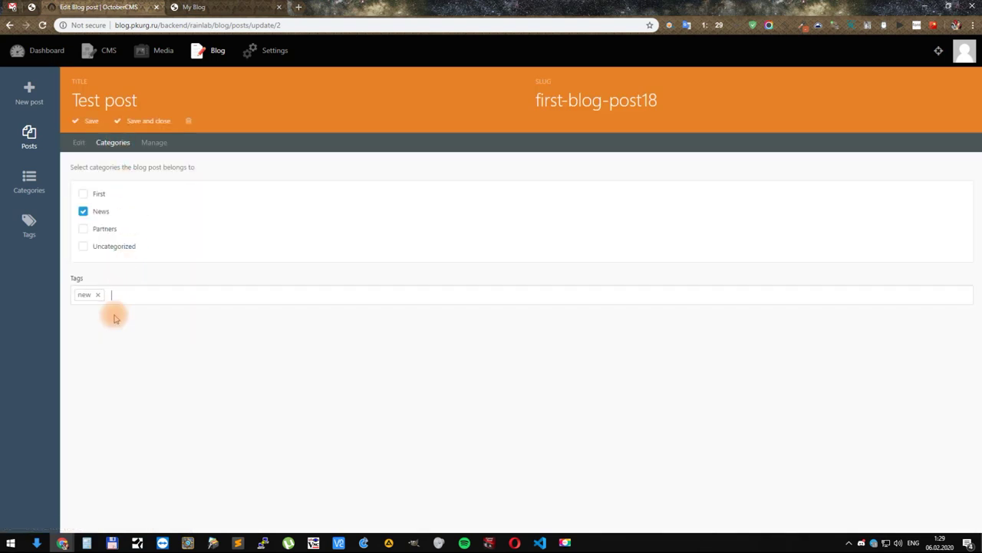
left_click(91, 120)
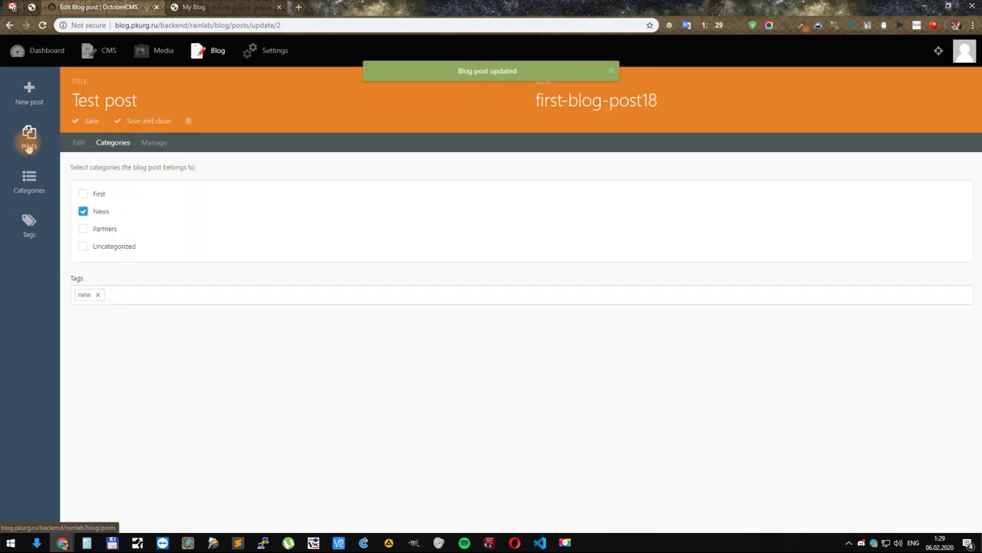
Step: Add the existing tag test to the Test post published Jun 17, 2019, then save and close it
left_click(29, 134)
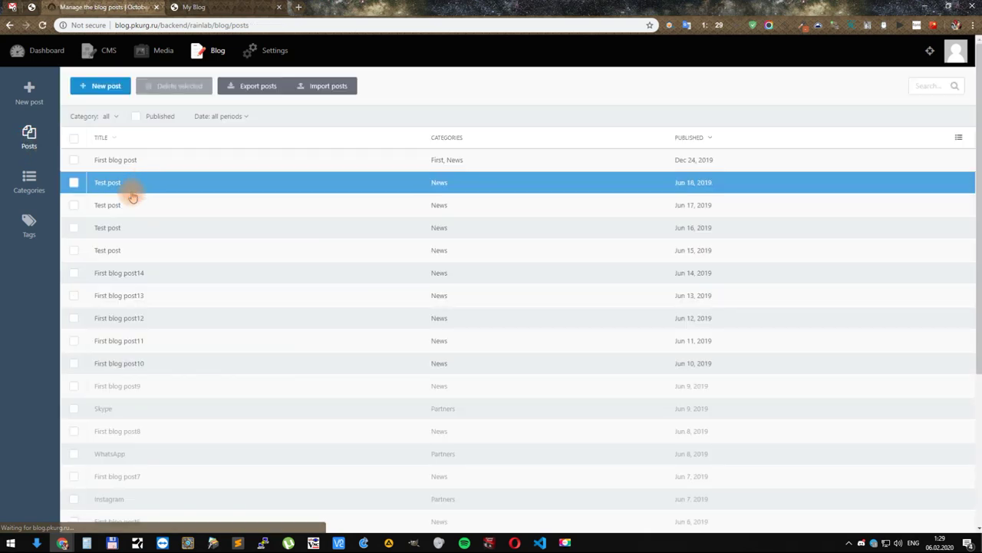
left_click(121, 204)
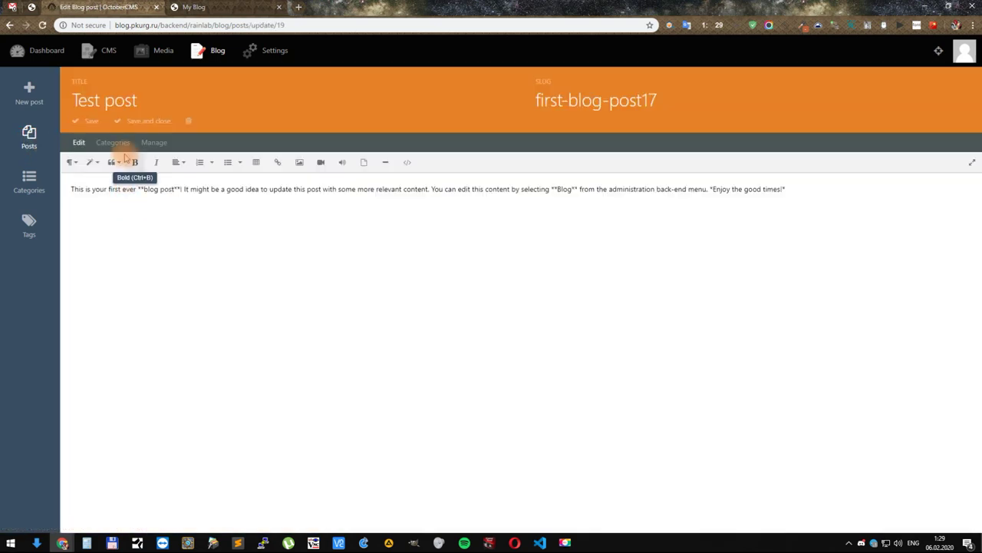
left_click(111, 141)
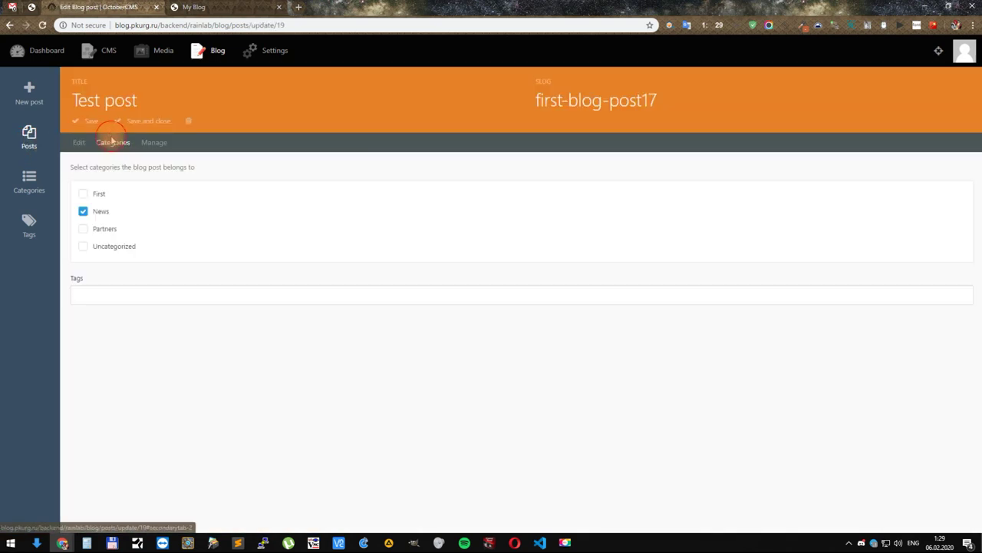
left_click(107, 289)
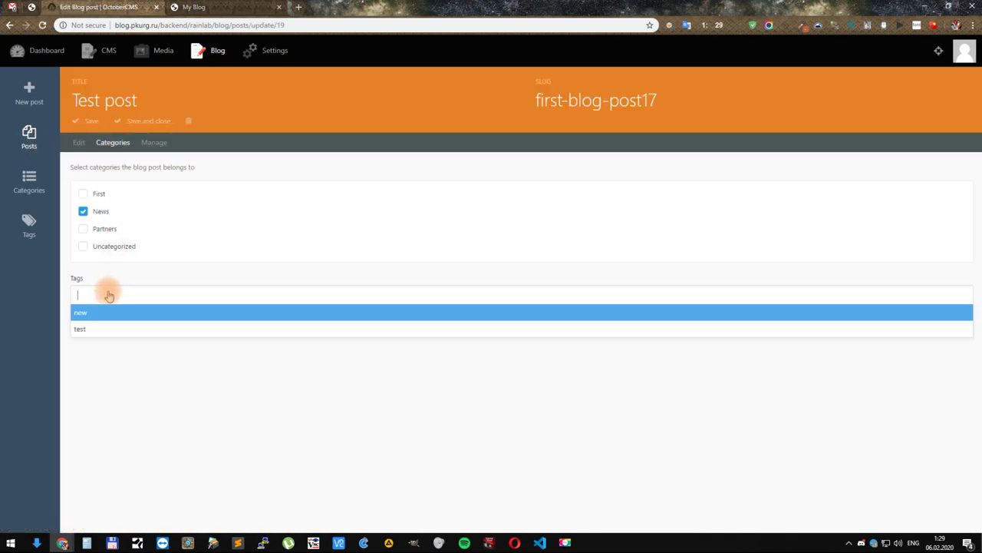
left_click(99, 330)
left_click(137, 127)
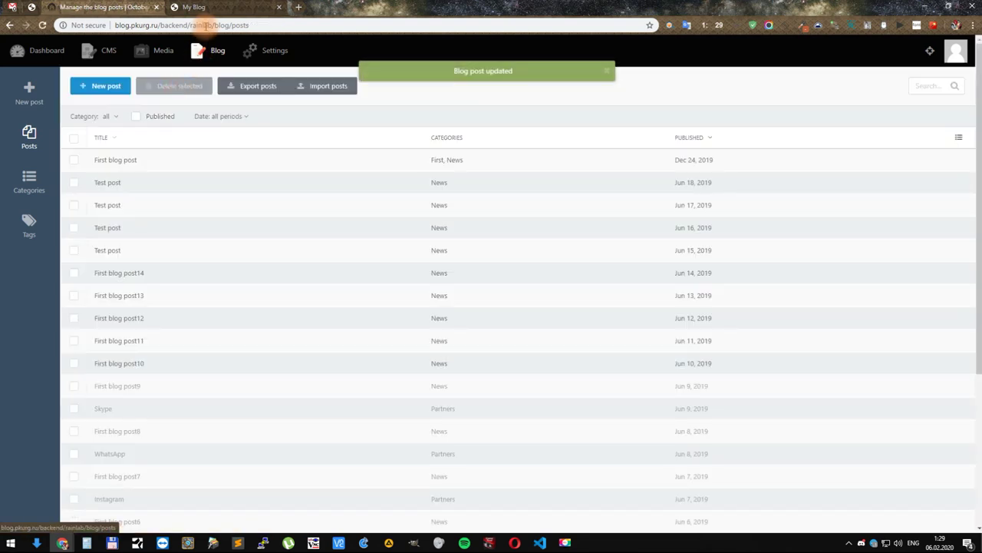
Step: Reload the My Blog page in the front end and examine the tags on the posts and in the sidebar
left_click(192, 7)
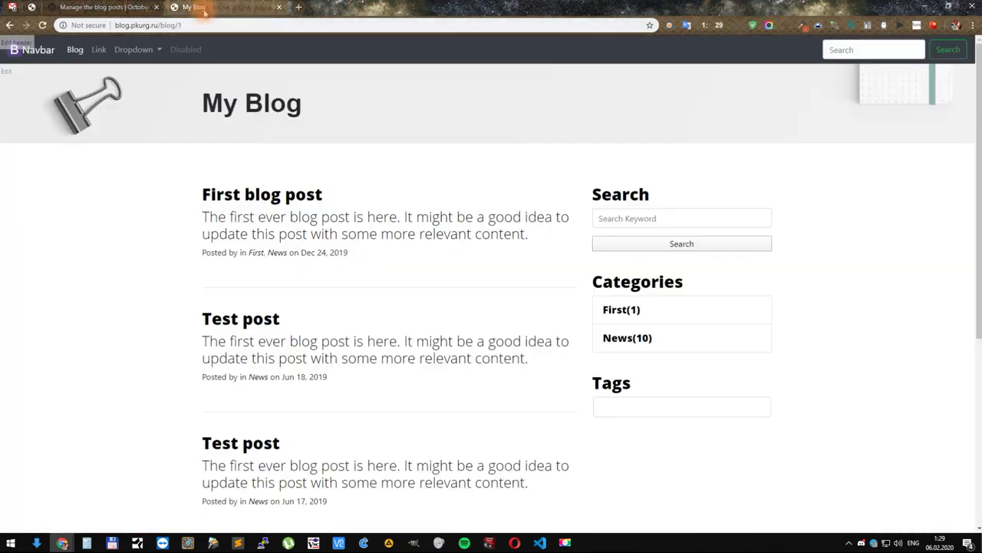
left_click(42, 24)
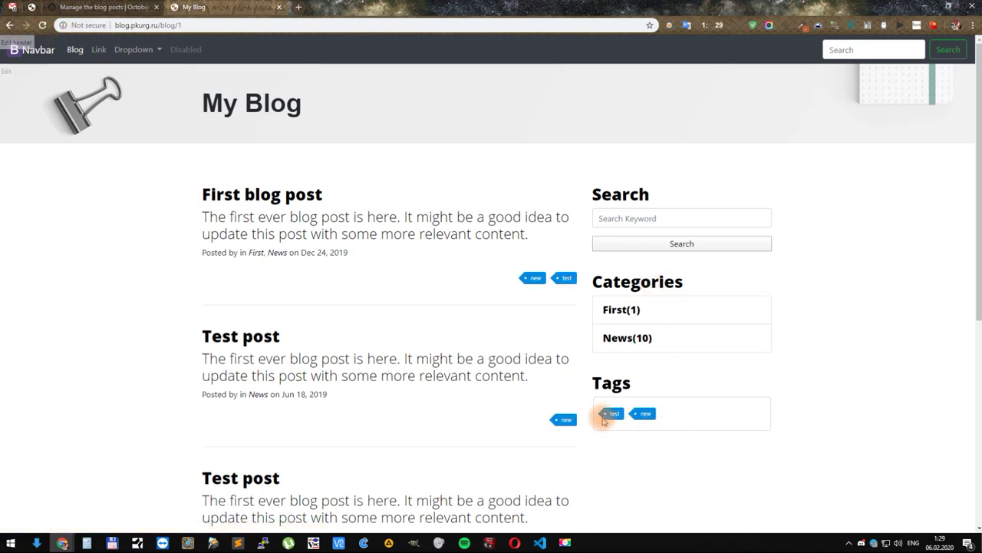
scroll(495, 312, "down", 2)
scroll(495, 313, "up", 2)
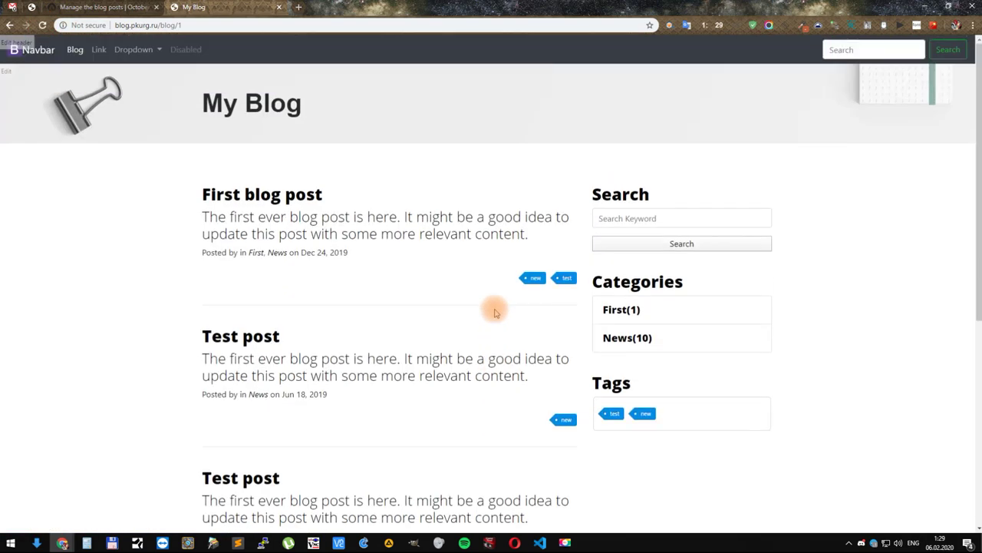
scroll(441, 307, "down", 2)
scroll(592, 408, "down", 2)
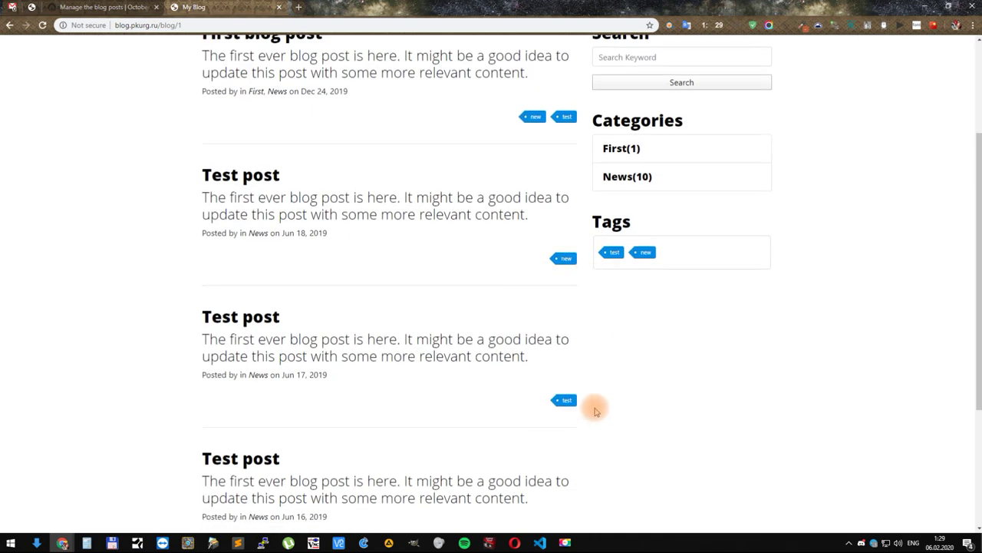
scroll(549, 294, "up", 4)
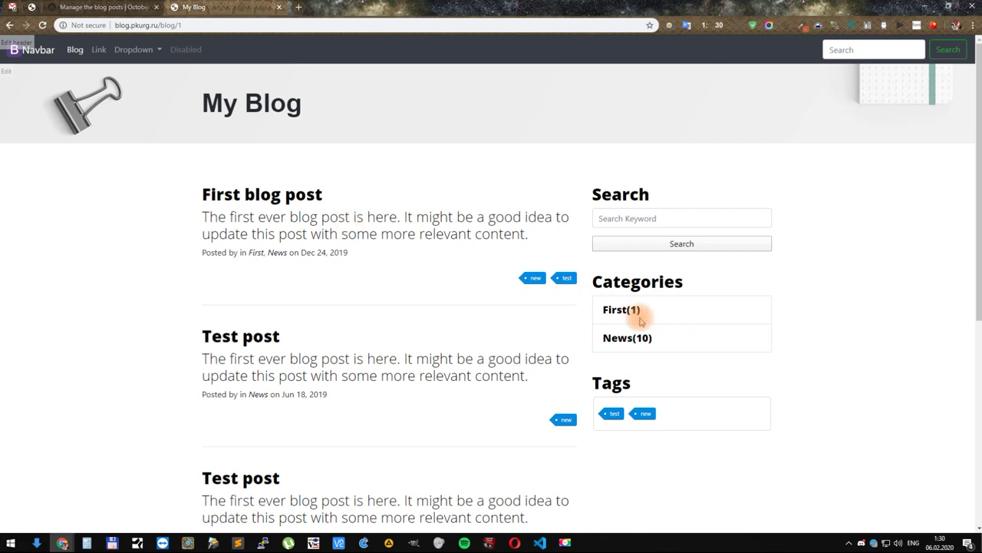
Step: Create a new CMS page in the backend titled category with the URL /category/:slug/:page?
left_click(111, 7)
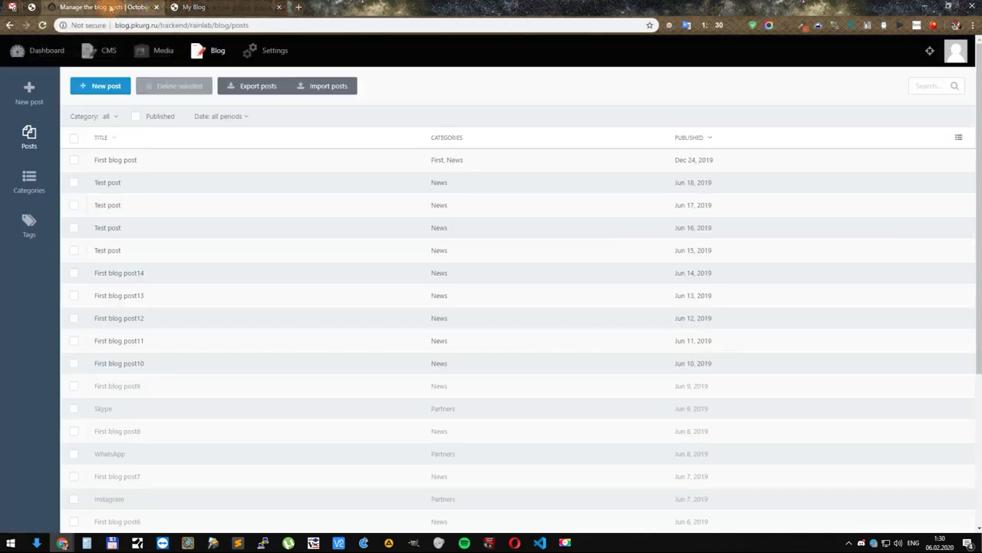
left_click(108, 50)
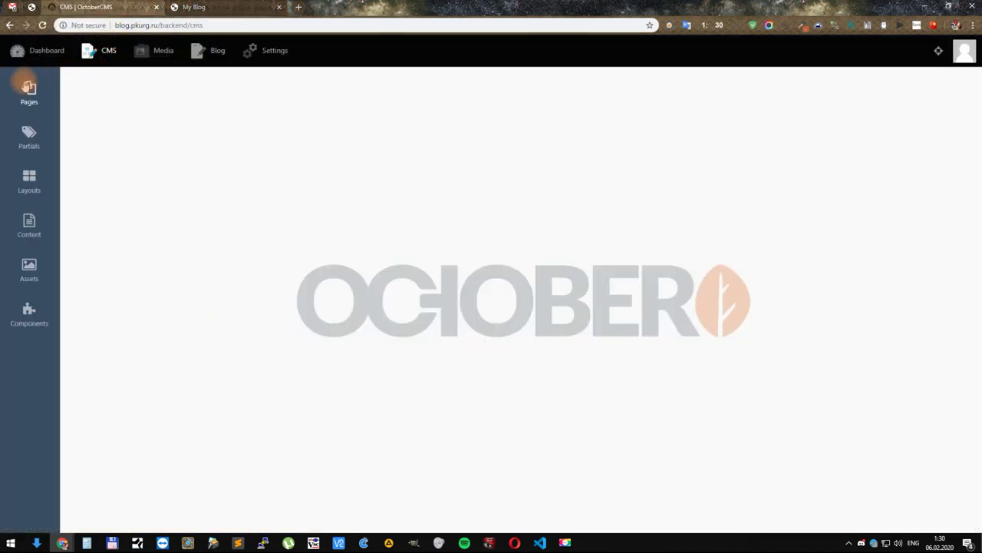
left_click(23, 86)
left_click(85, 79)
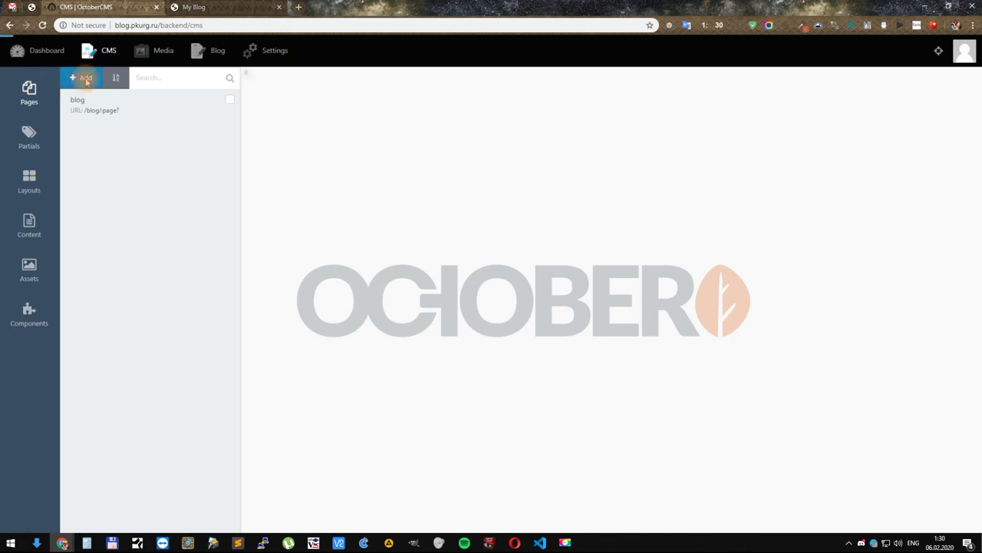
type("category")
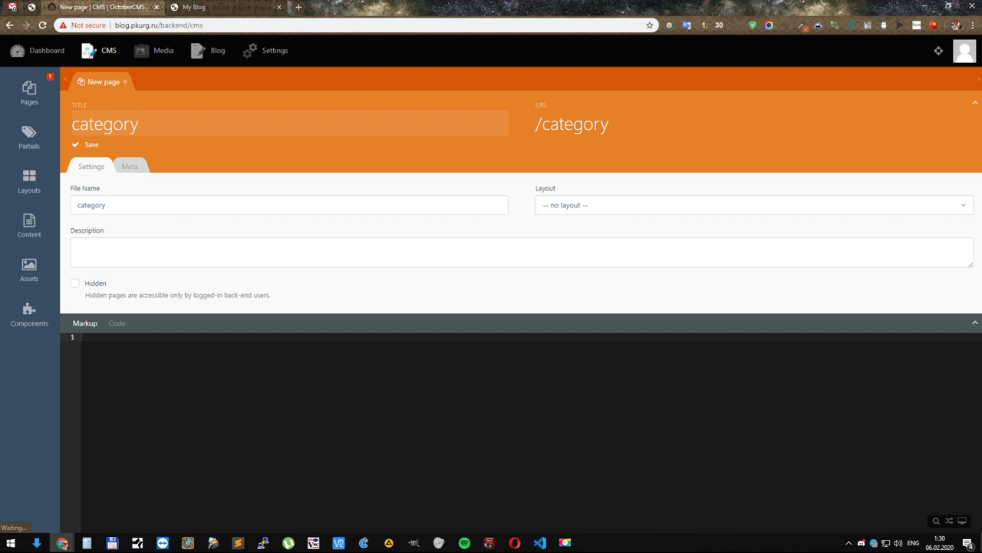
key("alt+Tab")
left_click(668, 132)
type("/:slug/:page")
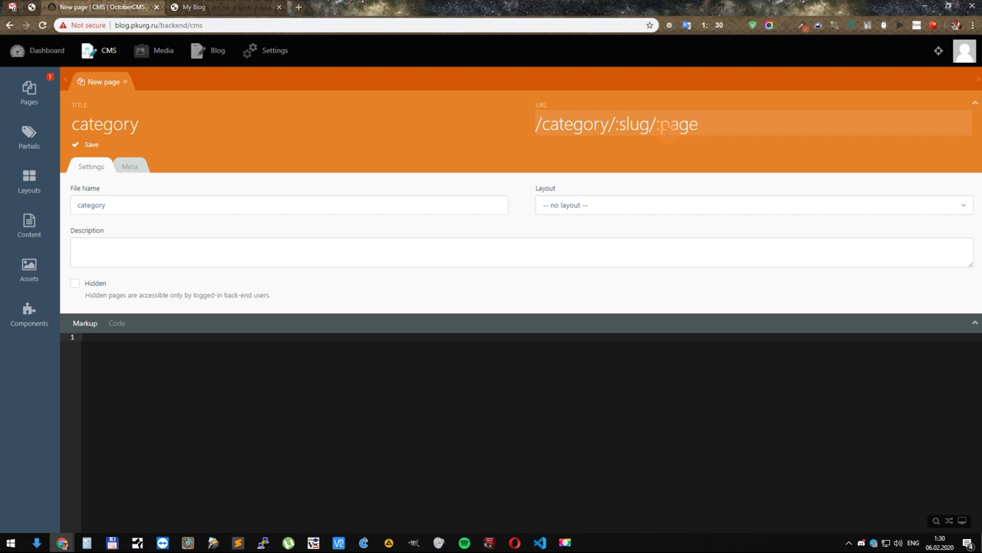
Step: Assign the builder-layout layout to the new category page
left_click(650, 208)
left_click(564, 257)
left_click(31, 173)
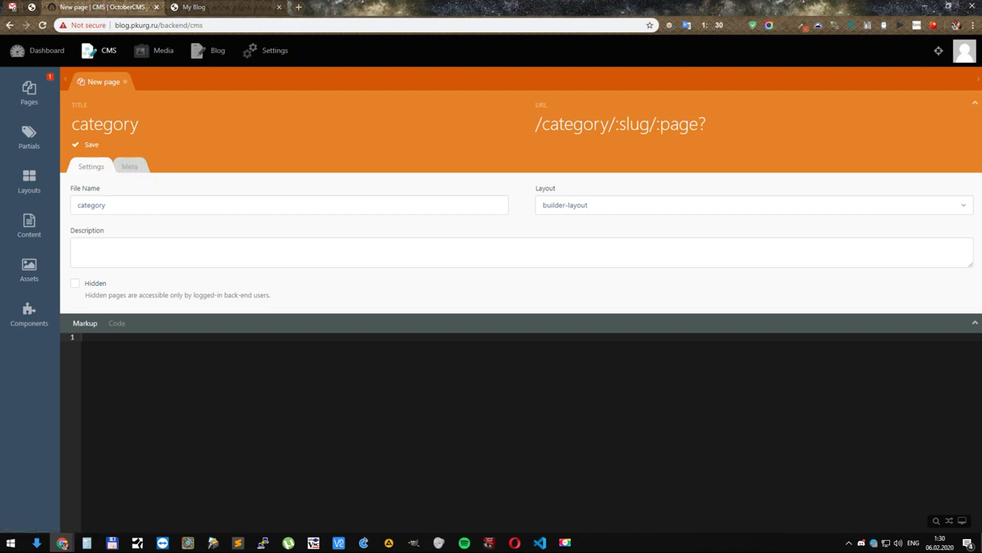
key("alt+Tab")
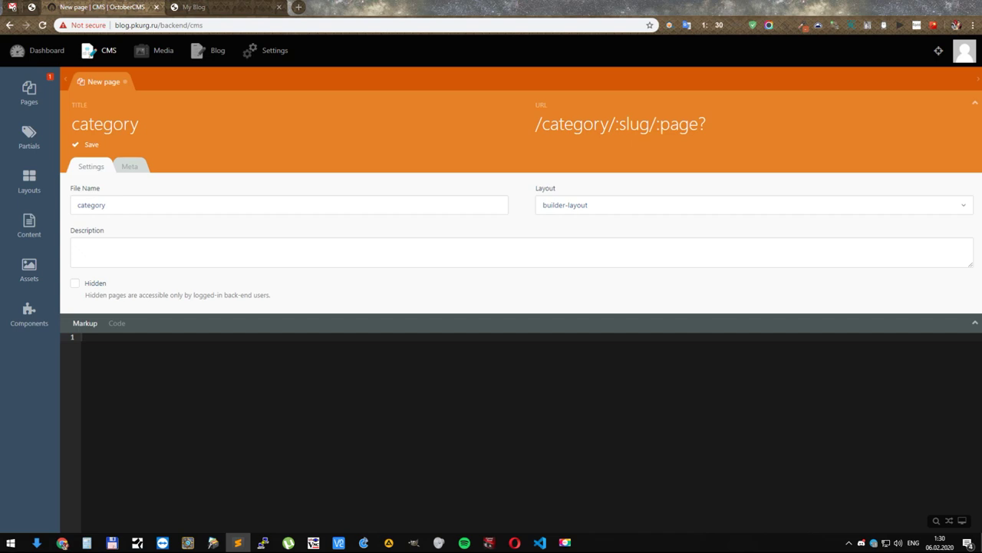
Step: Set the category page's meta title to Category and save the page
left_click(120, 169)
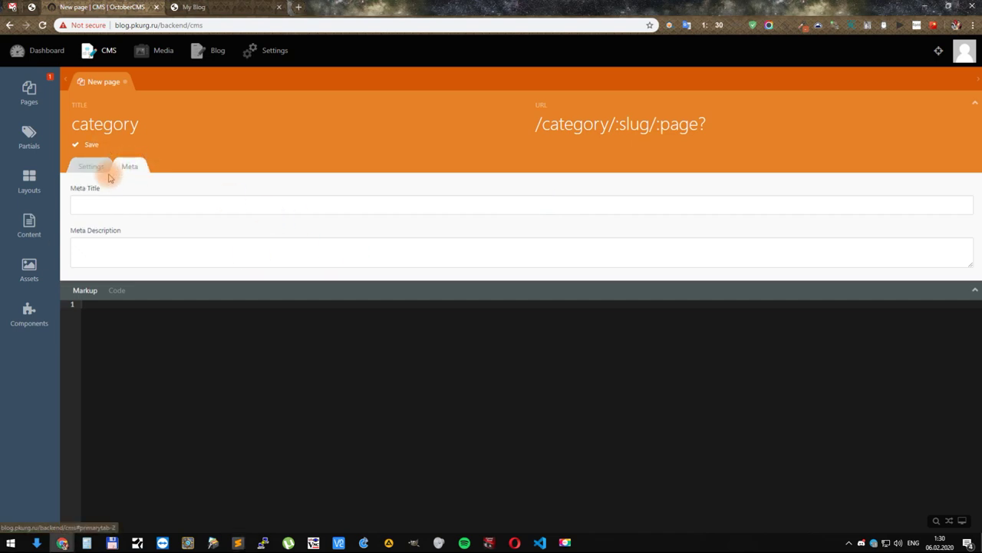
left_click(90, 167)
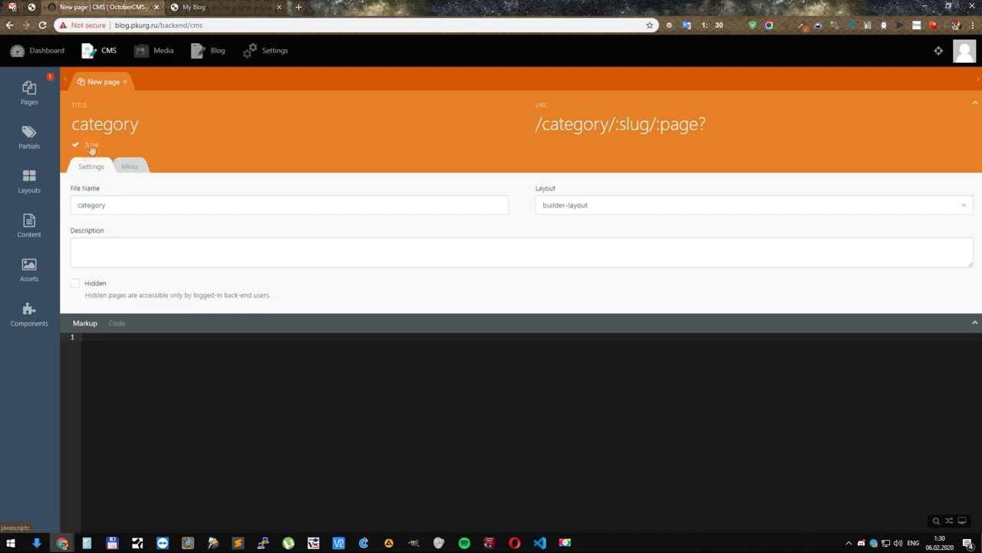
left_click(129, 166)
left_click(112, 201)
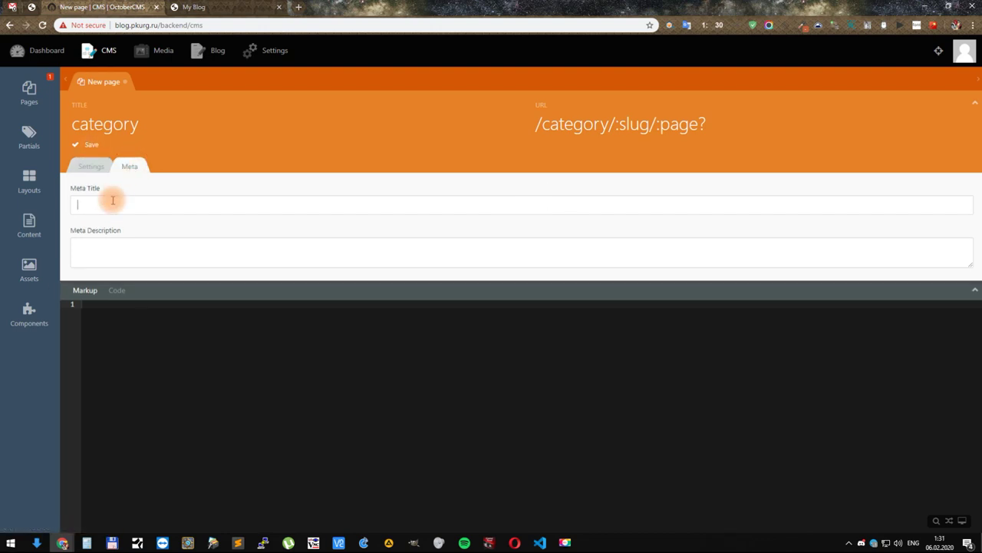
type("Post Categ")
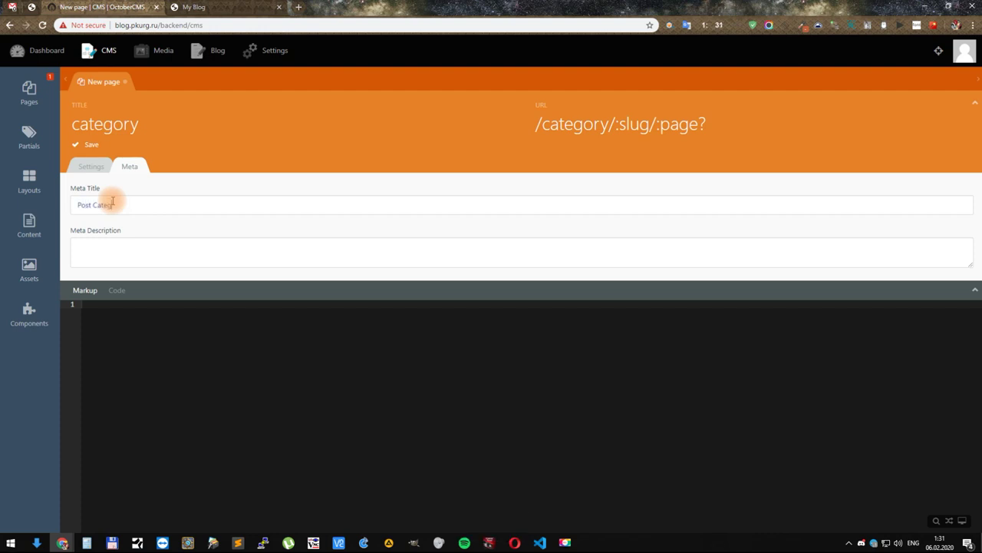
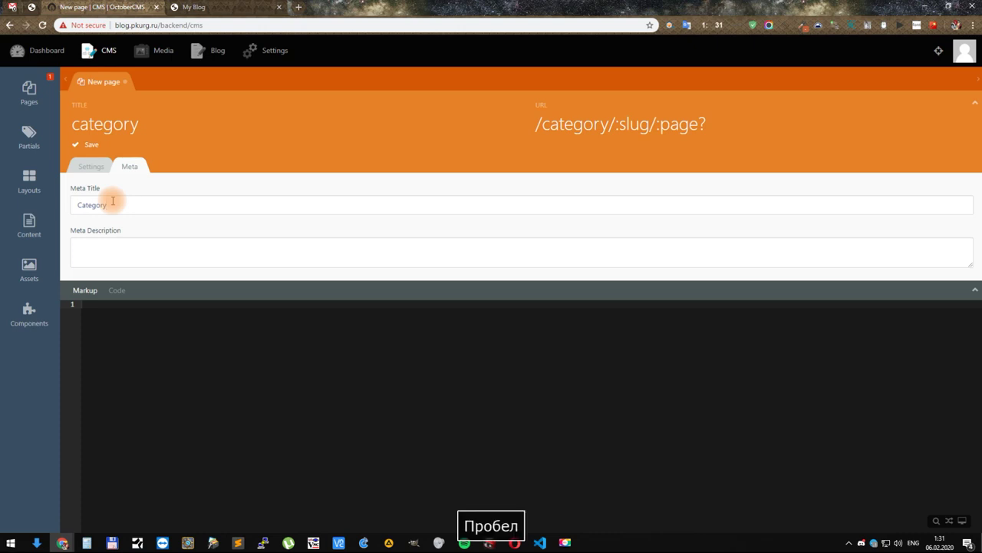
left_click(90, 166)
left_click(93, 145)
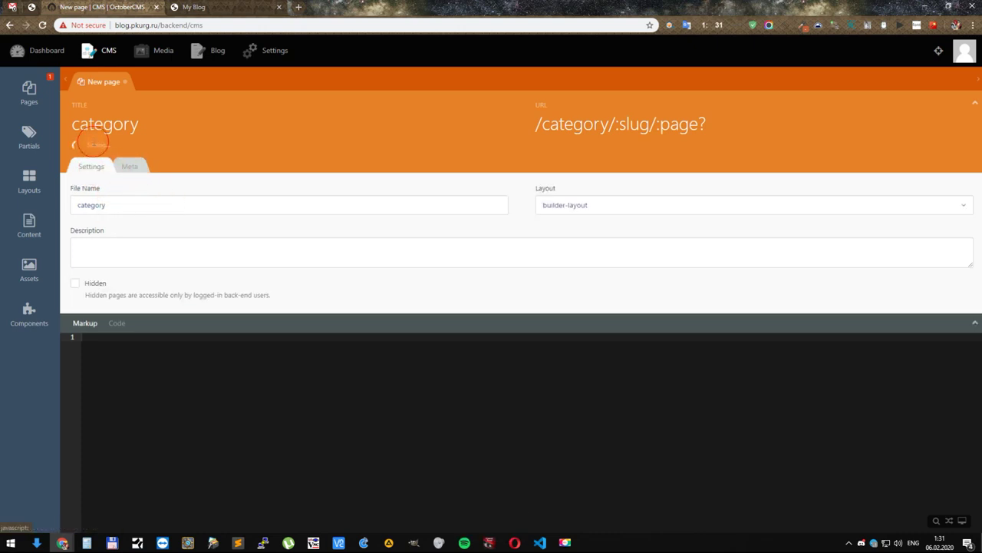
Step: Add a ContentBuilder component to the category page, choose its content file and save the page
left_click(30, 309)
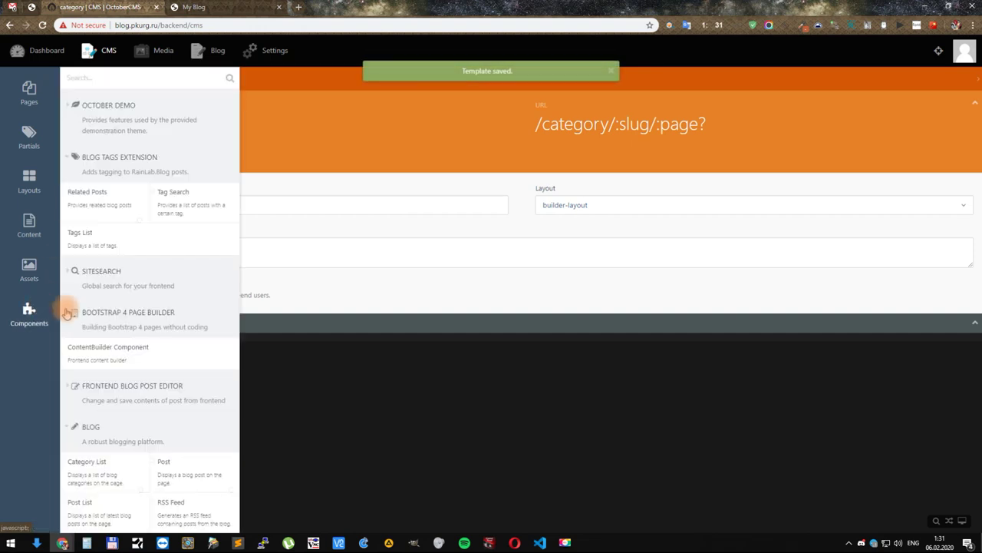
left_click_drag(119, 349, 358, 362)
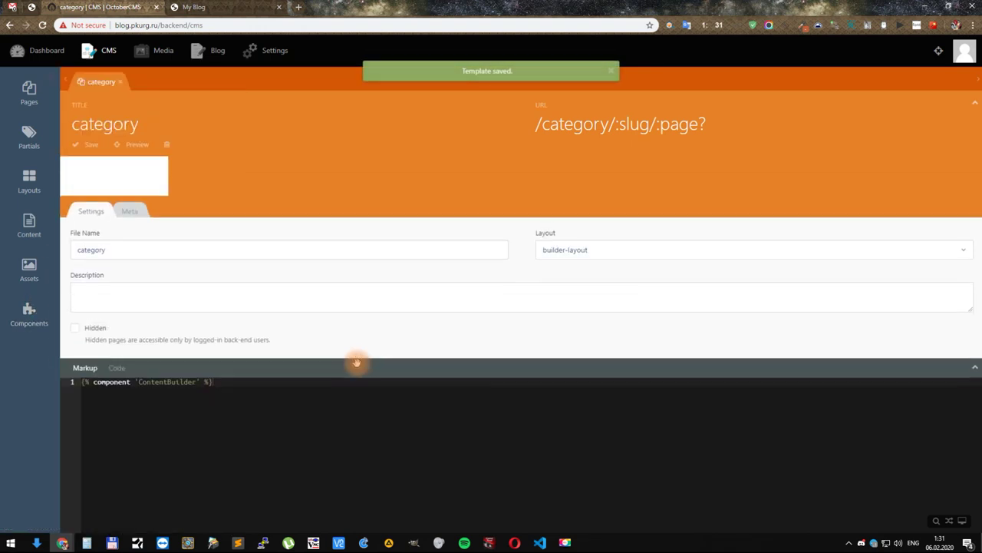
left_click(141, 192)
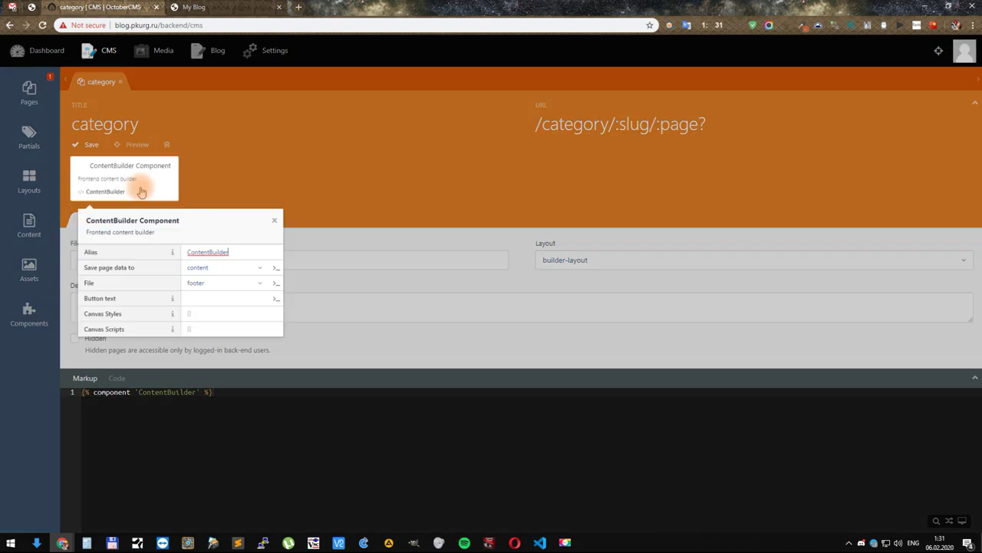
left_click(212, 284)
left_click(195, 329)
left_click(218, 188)
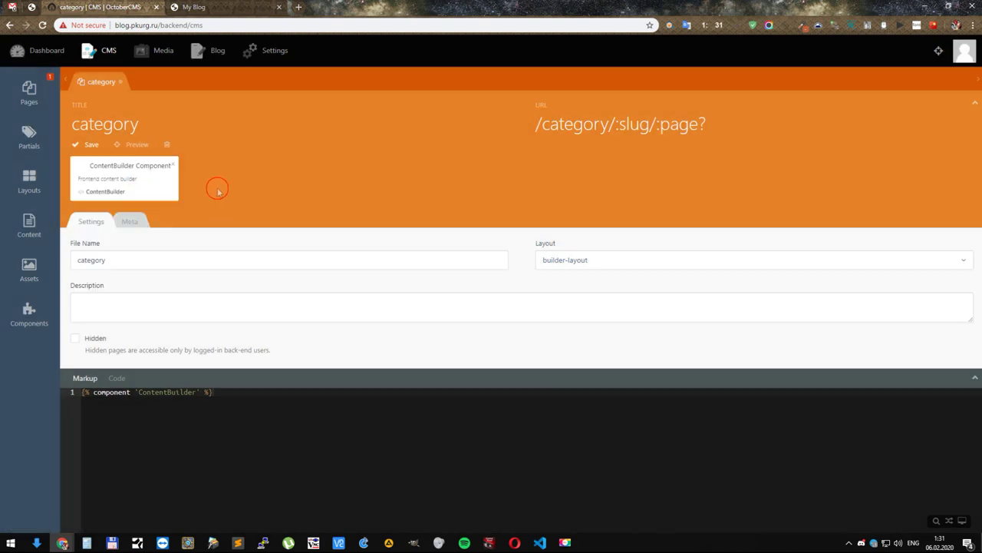
left_click(92, 145)
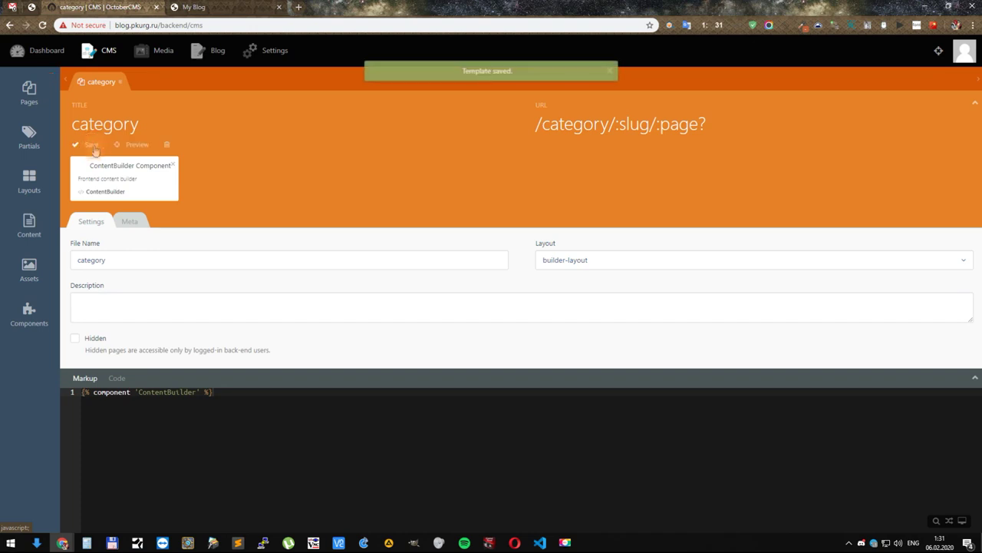
Step: Add a second ContentBuilder component to the category page and put its markup tag on its own line
left_click(30, 321)
left_click_drag(84, 340, 317, 423)
left_click(212, 392)
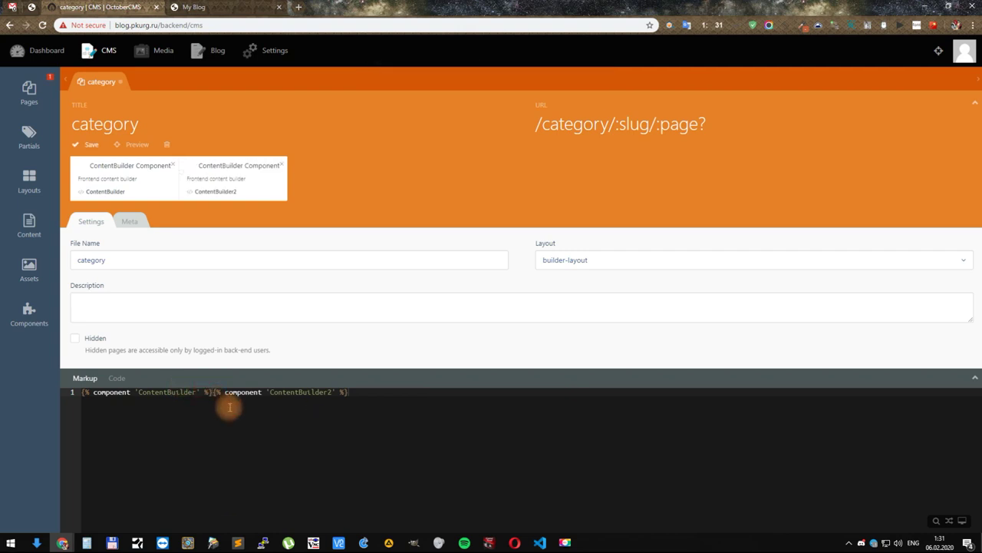
key("Return")
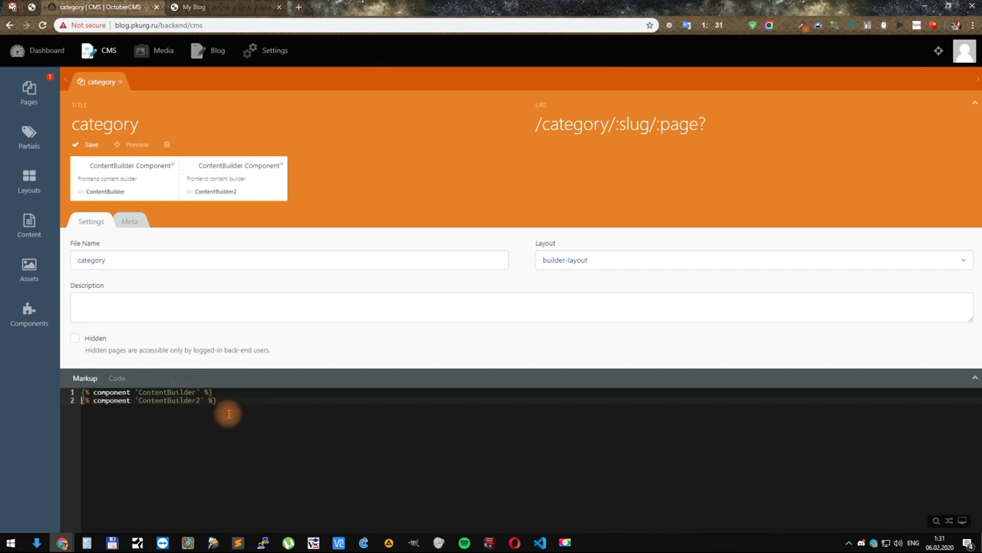
Step: Set the second ContentBuilder component to save page data to partial with the file category, and save the page
left_click(232, 178)
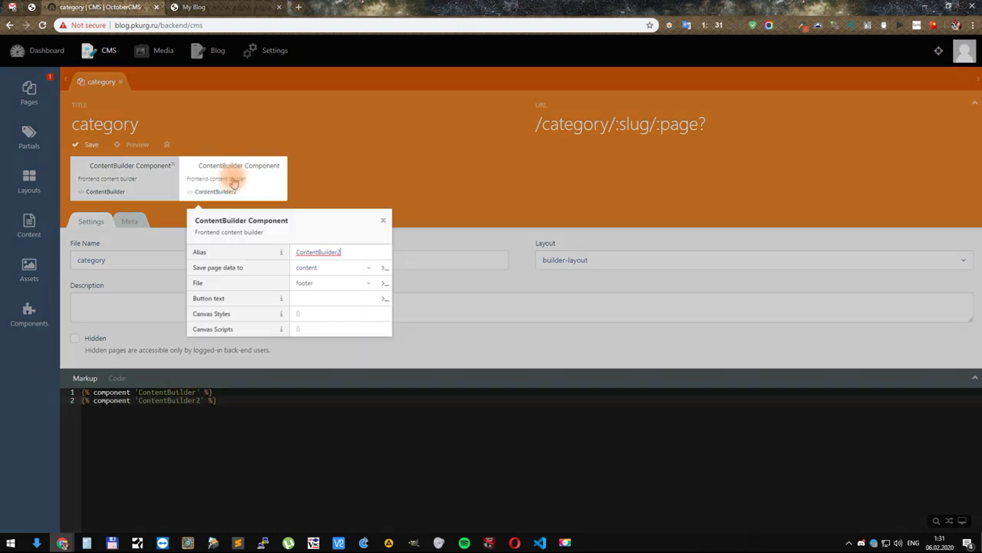
left_click(323, 269)
left_click(303, 315)
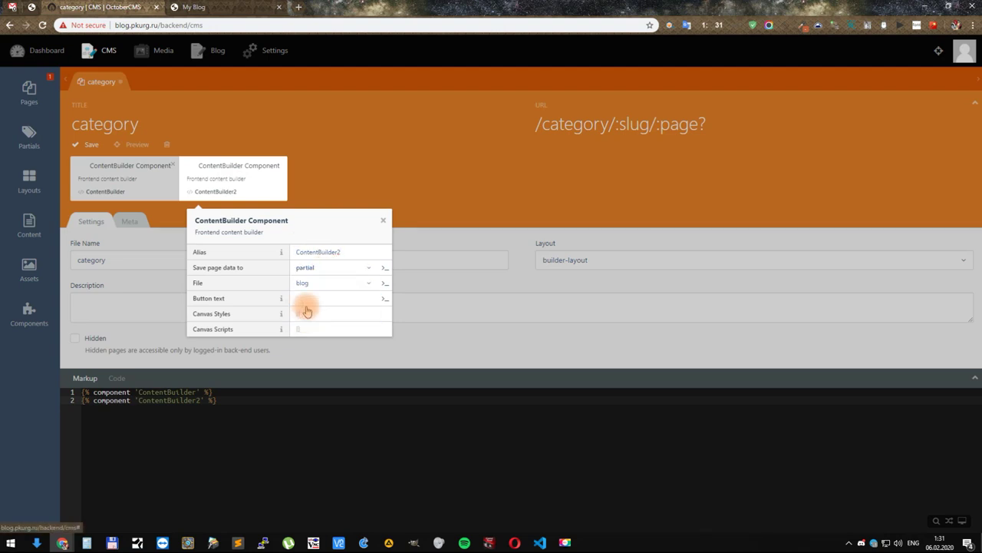
left_click(318, 283)
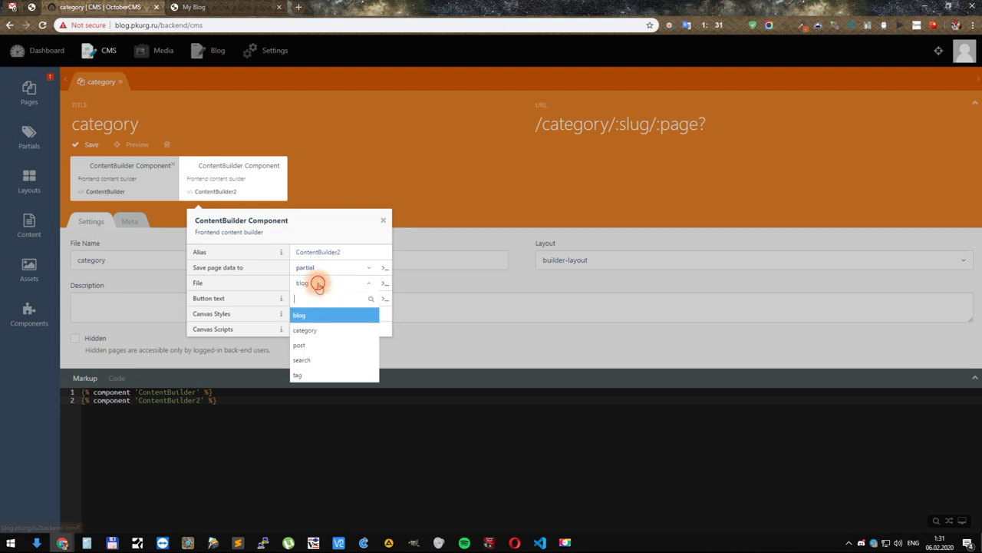
left_click(319, 329)
left_click(343, 186)
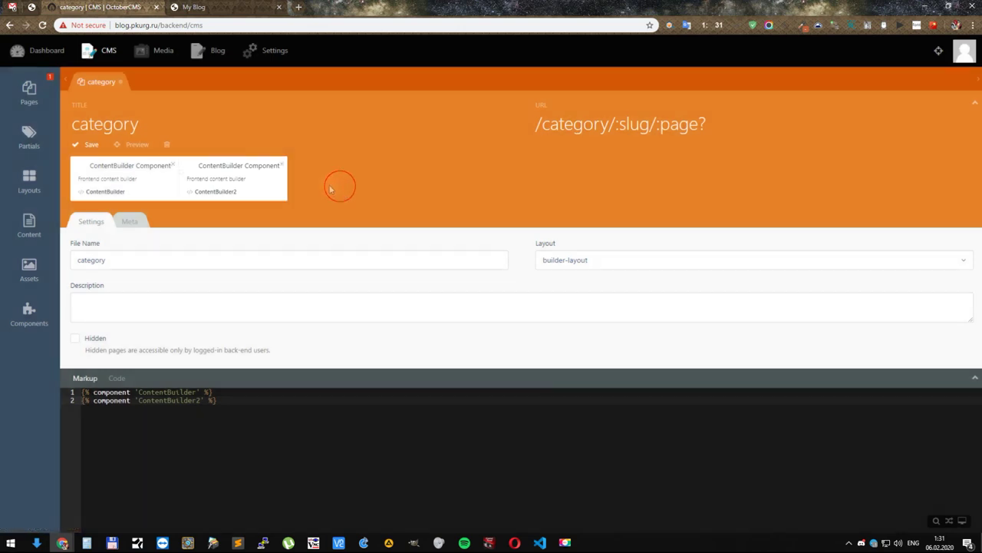
left_click(96, 149)
Step: Open the category partial, attach the blog Post List component to it and save the partial
left_click(29, 133)
left_click(88, 124)
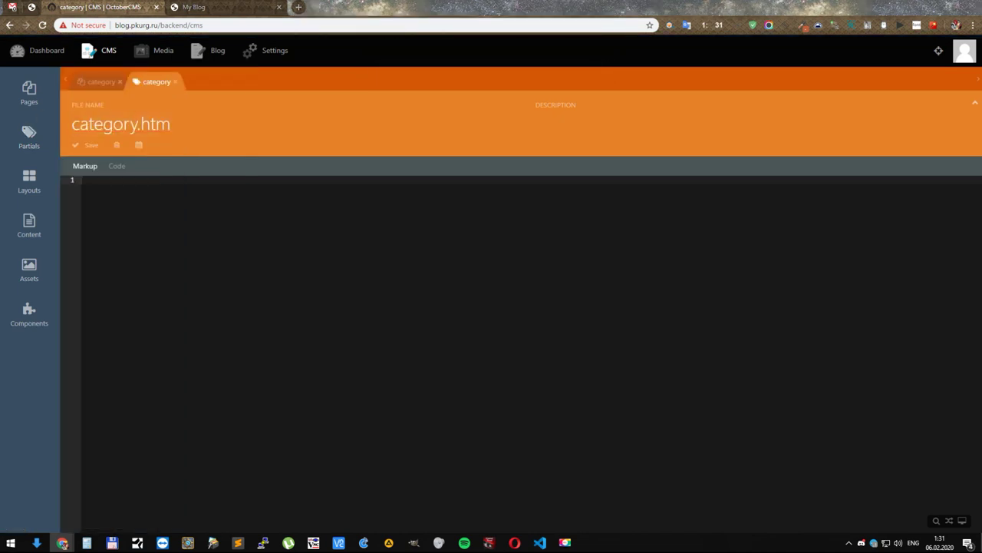
left_click(28, 303)
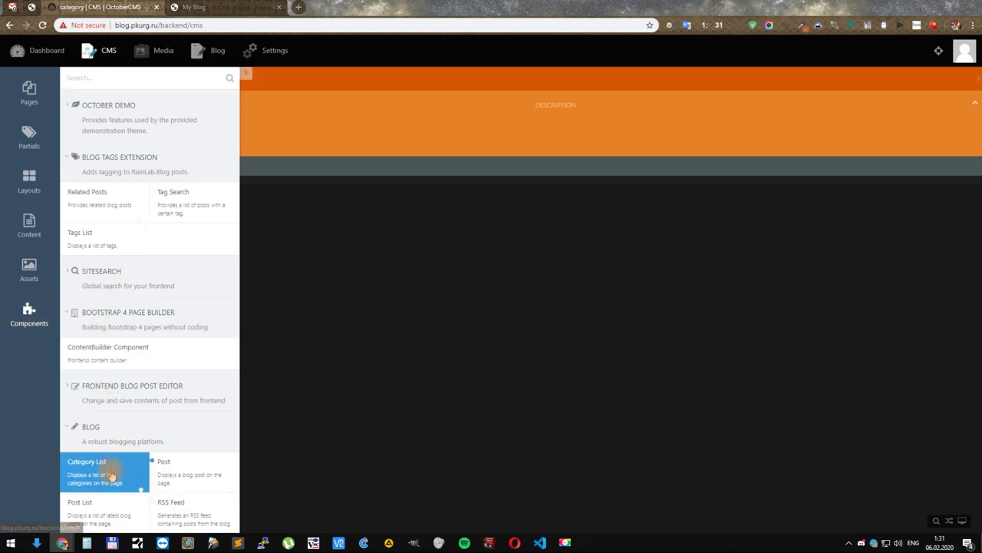
left_click_drag(92, 507, 194, 142)
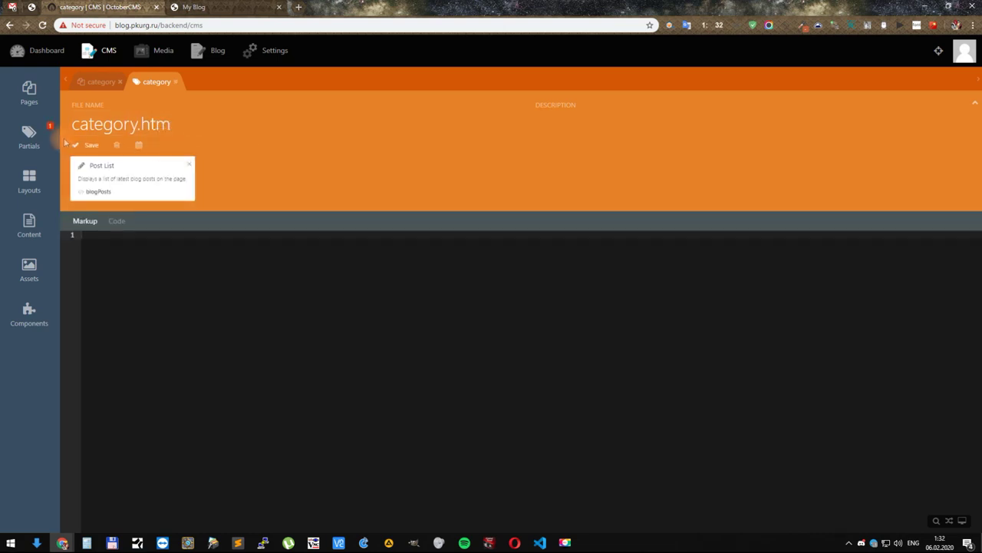
left_click(89, 146)
Step: Set the Post List component to 5 posts per page, then save and close the category partial
left_click(140, 182)
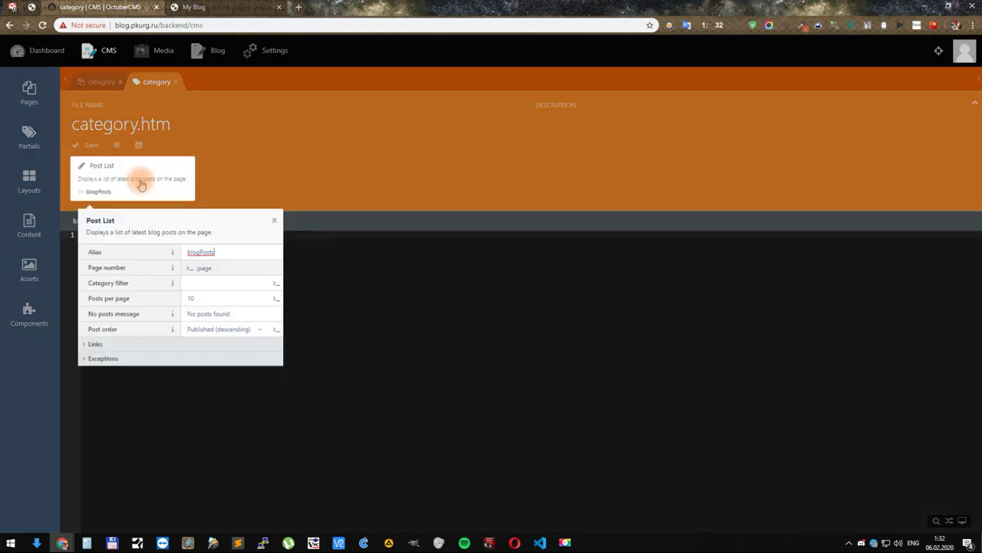
left_click(225, 297)
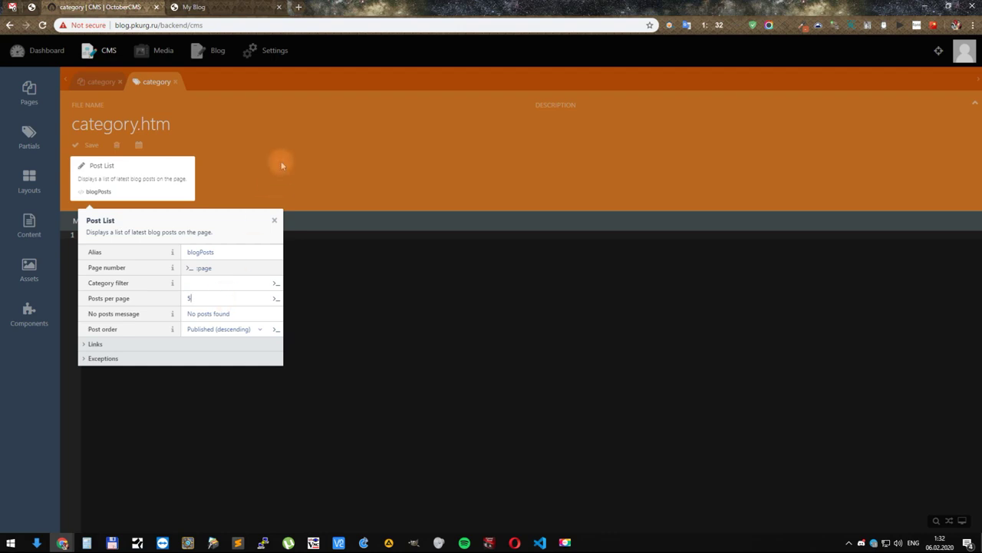
left_click(272, 184)
left_click(85, 149)
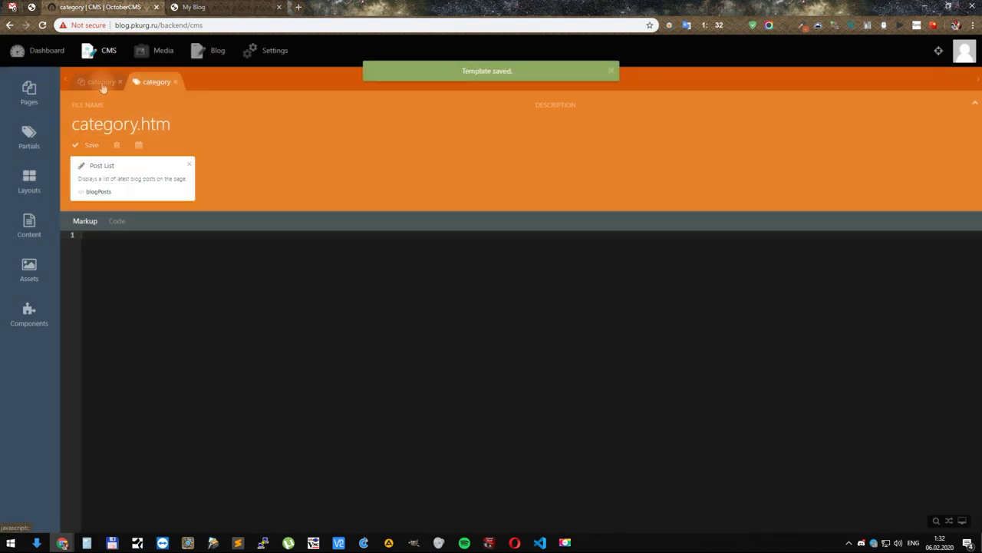
left_click(176, 82)
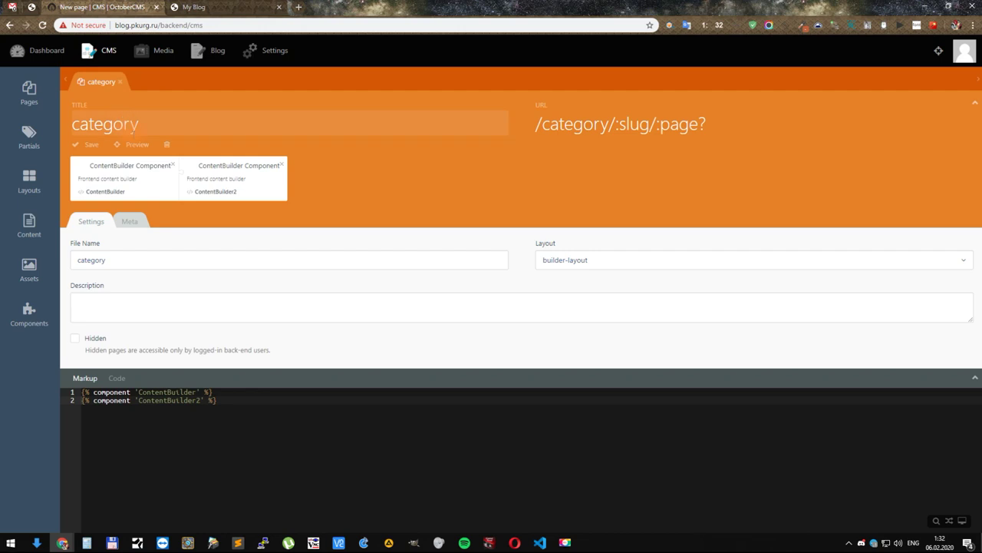
Step: Preview the category page, open the empty area below the navbar for editing and add a row to it
left_click(138, 146)
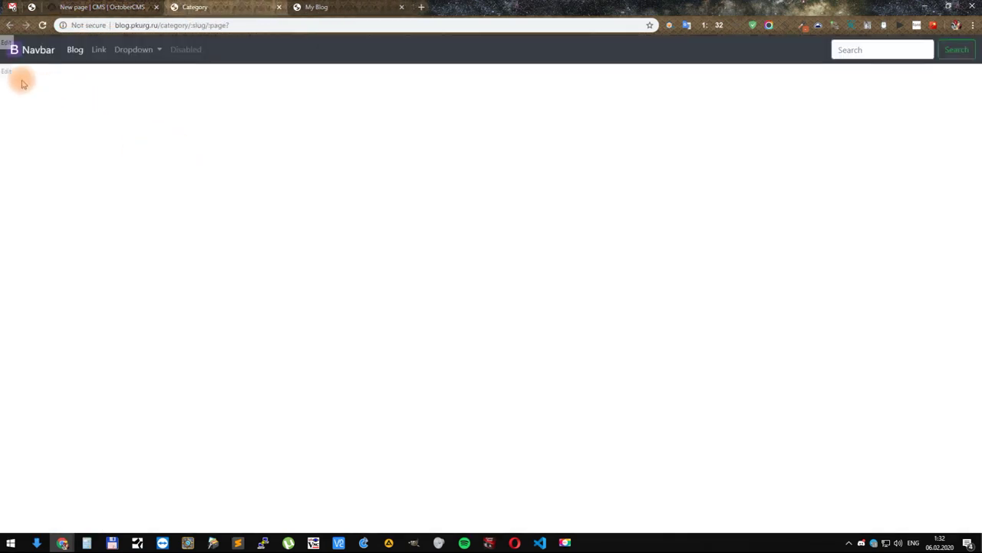
left_click(8, 73)
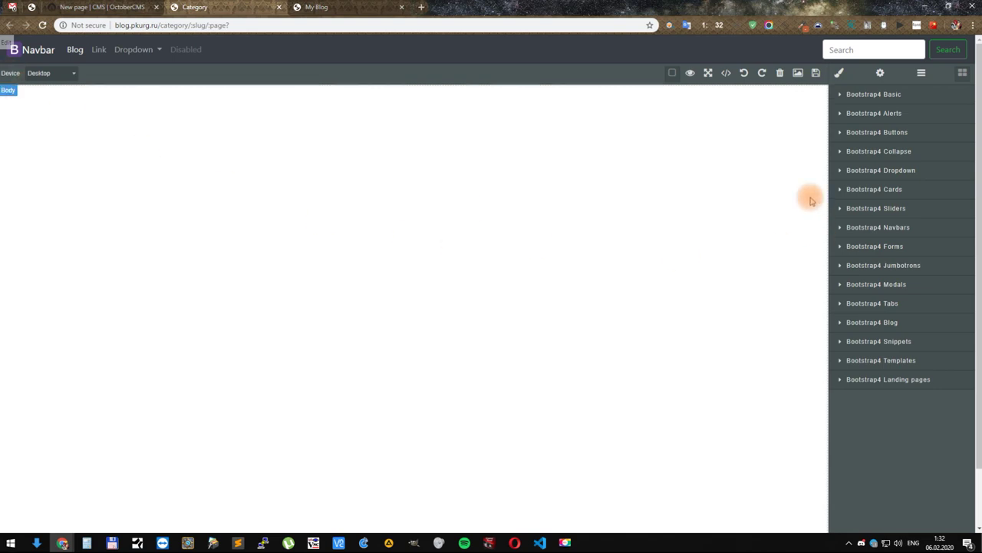
left_click(859, 94)
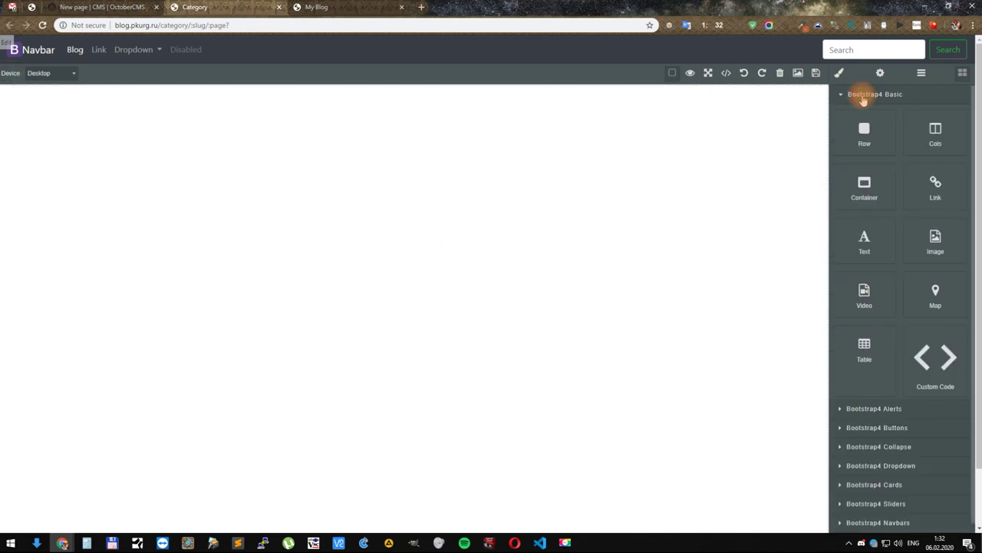
left_click_drag(862, 131, 708, 131)
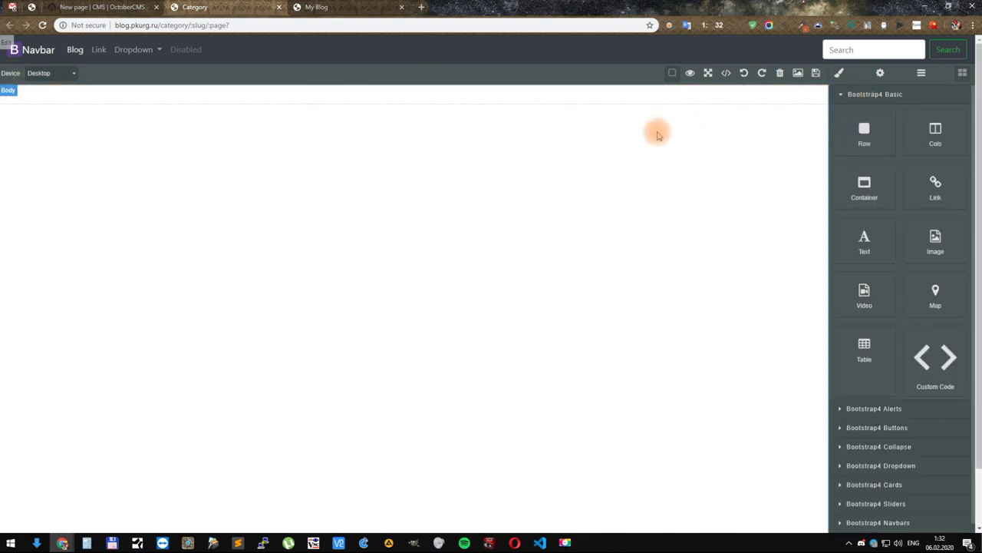
Step: Place a container inside the row and duplicate it until three containers are stacked
left_click_drag(868, 184, 687, 100)
left_click(665, 100)
left_click(687, 110)
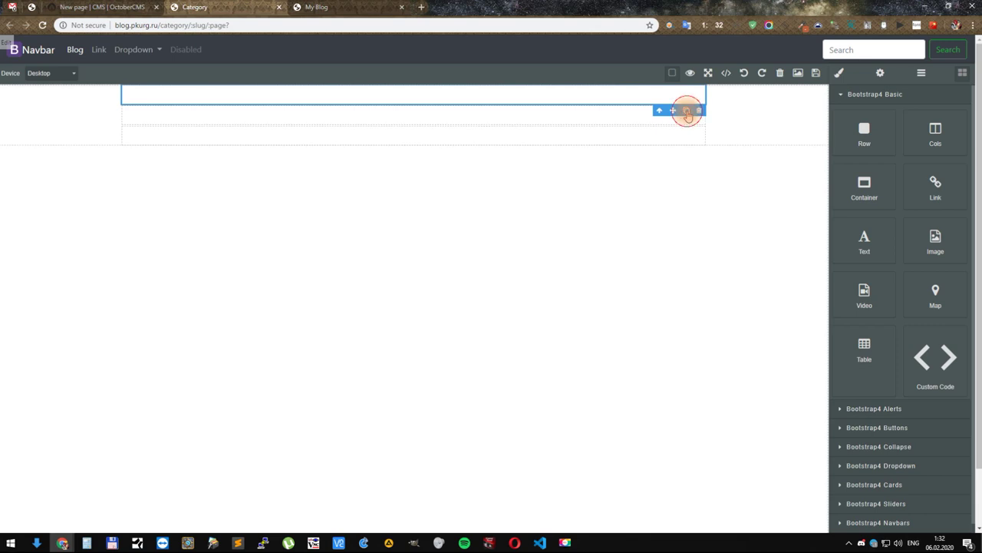
Step: Add a text block reading Category to the middle container and make the text bold
left_click_drag(868, 244, 409, 117)
left_click(384, 115)
double_click(383, 113)
triple_click(383, 111)
type("Category")
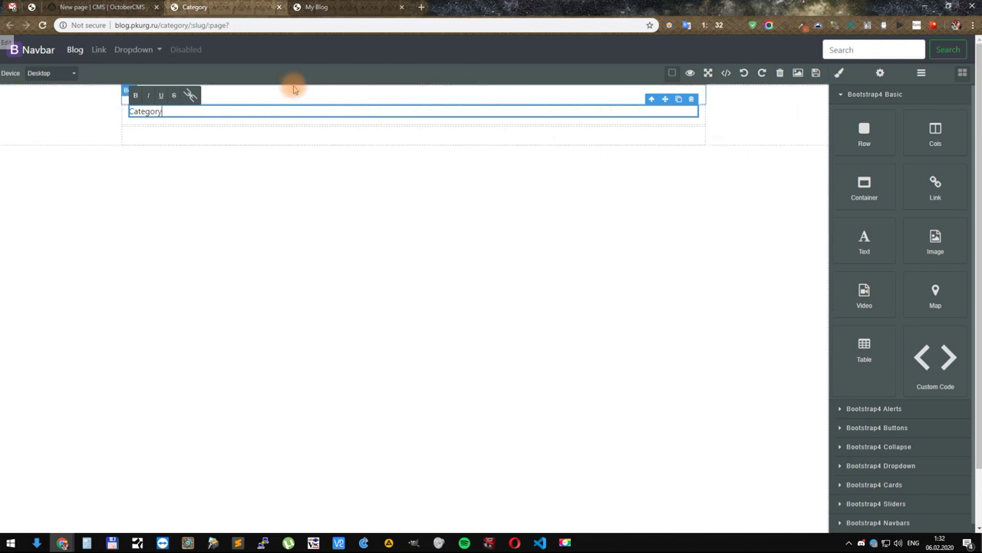
left_click(153, 113)
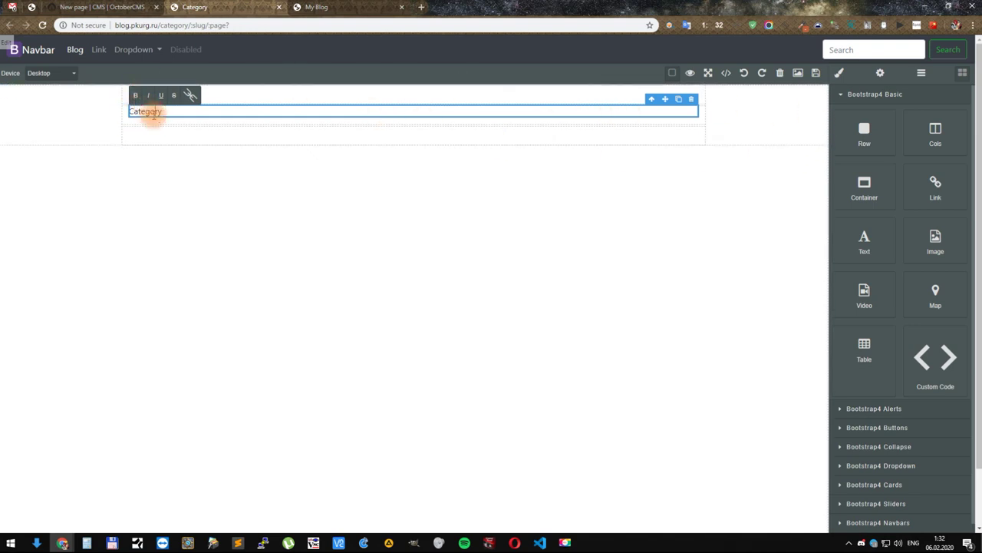
key("ctrl+a")
left_click(137, 97)
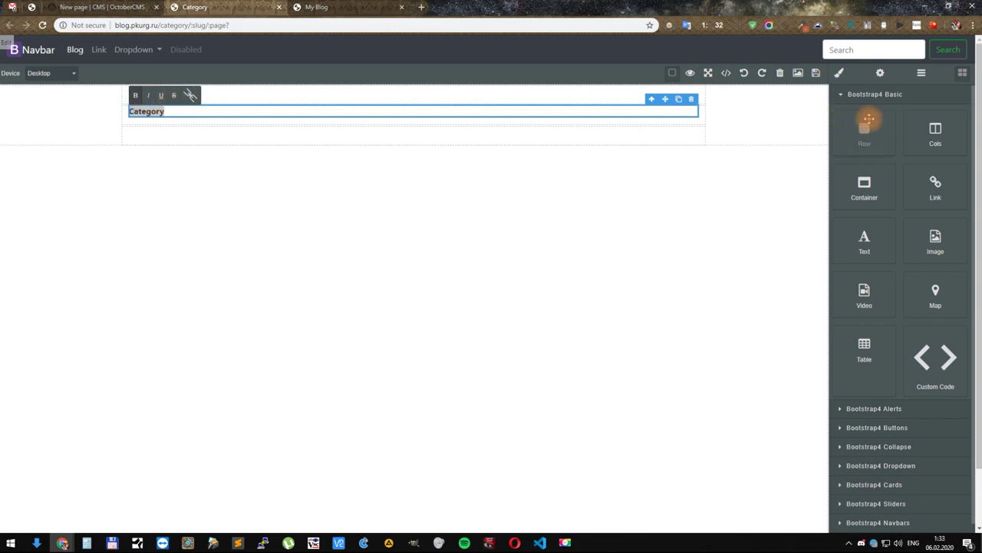
Step: Set the Category text's font size to 50 px and its font family to Helvetica
left_click(846, 92)
left_click(840, 74)
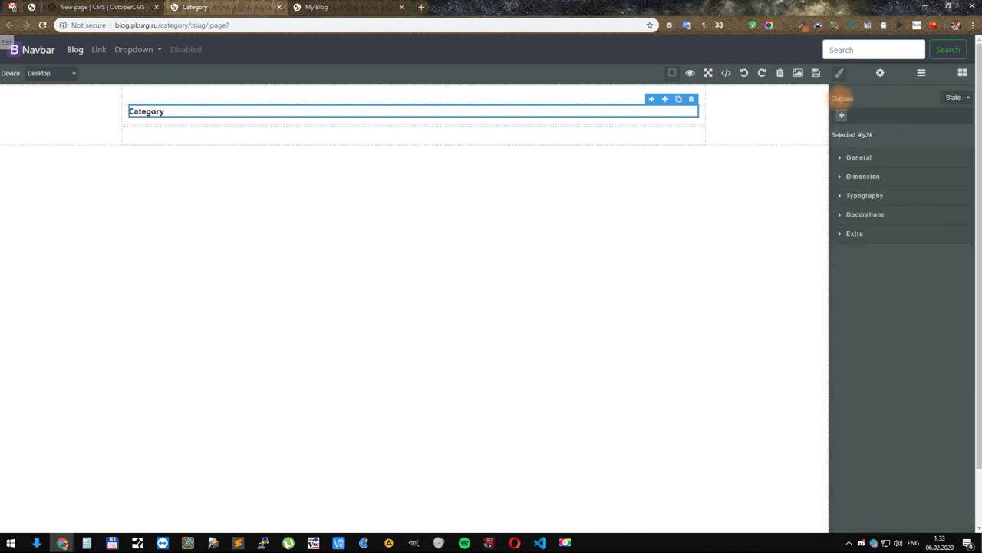
left_click(874, 197)
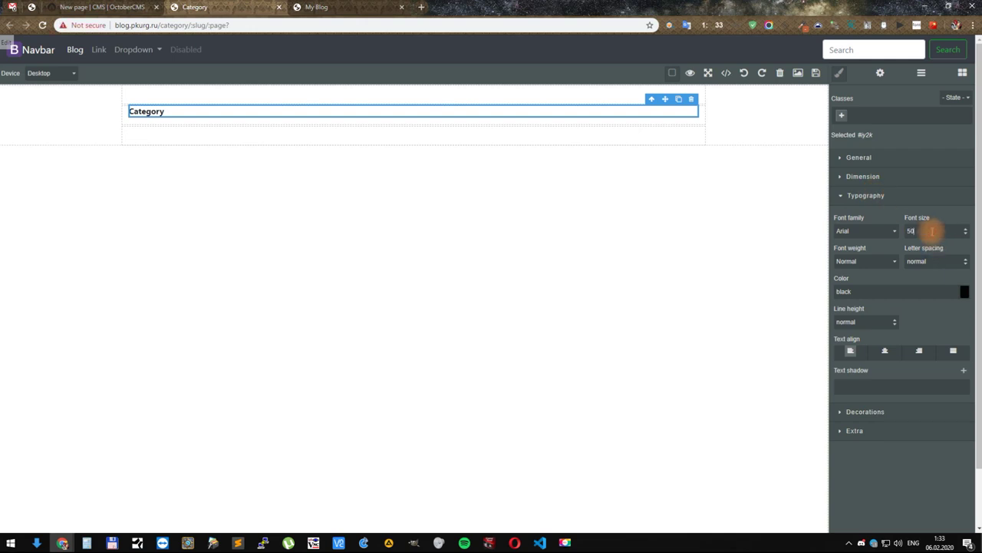
left_click(932, 231)
type("50")
key("Return")
left_click(867, 230)
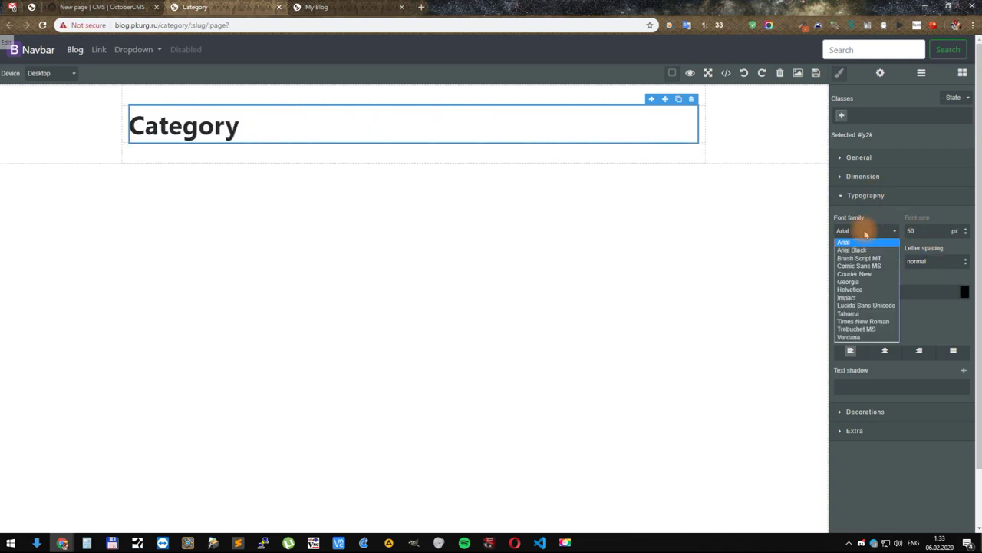
left_click(866, 289)
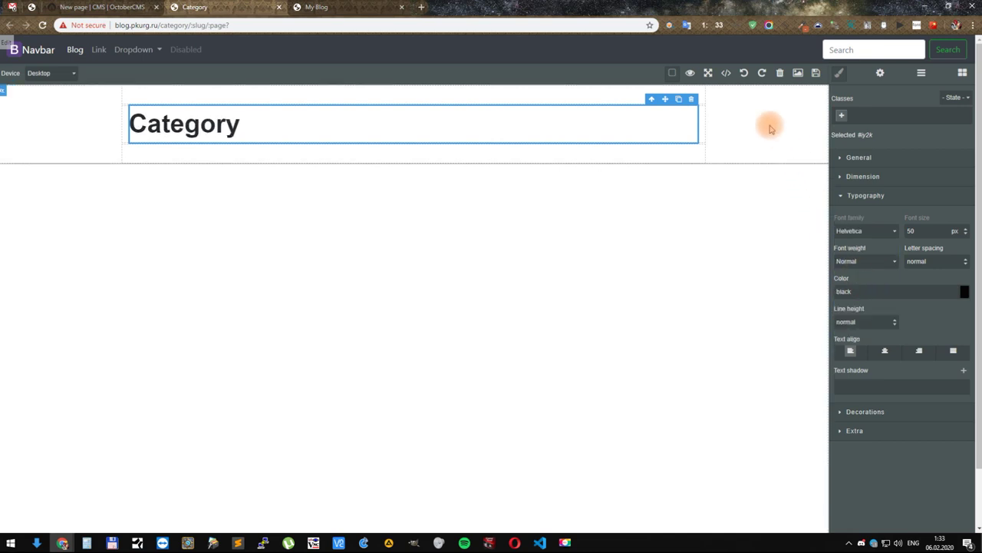
Step: Add the class category-head to the row that holds the Category heading
left_click(748, 120)
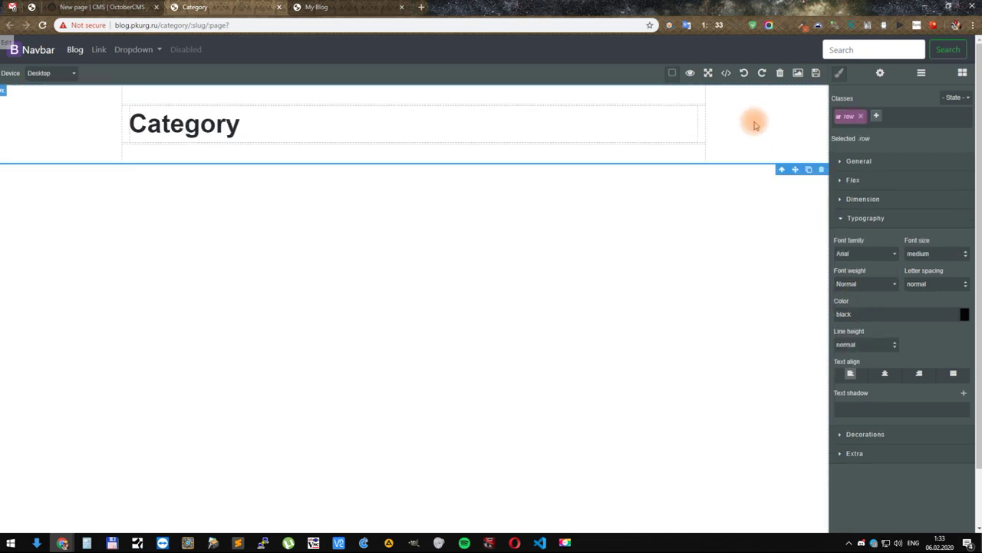
left_click(875, 116)
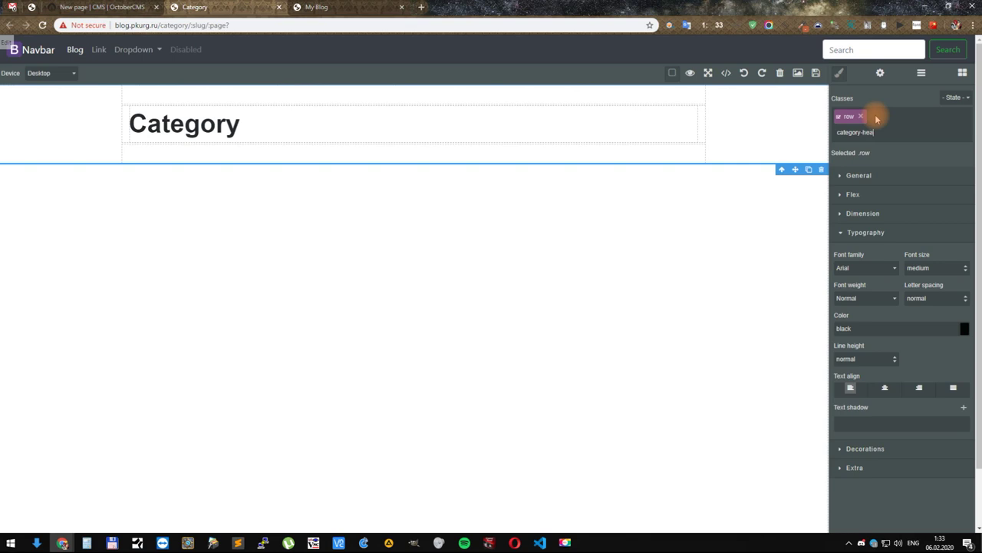
key("Return")
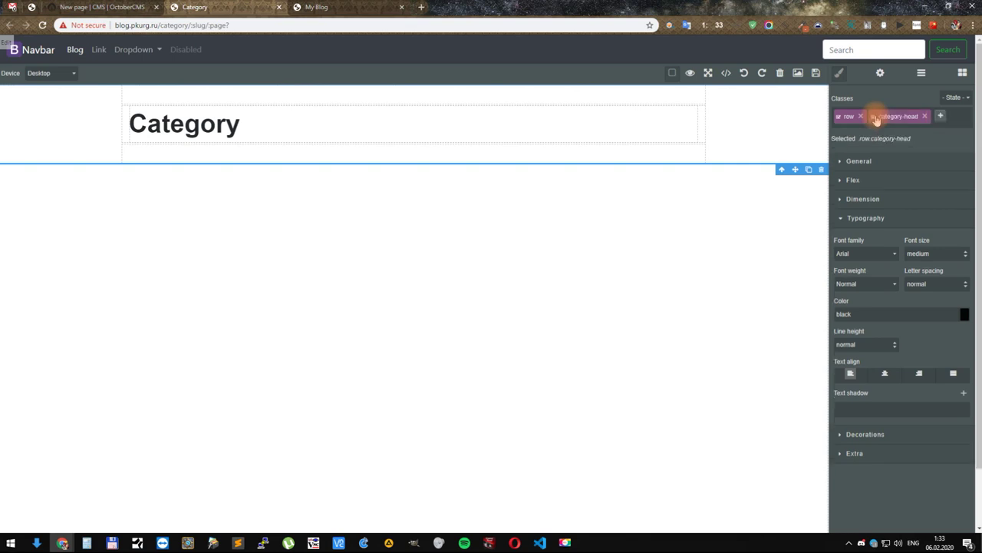
Step: Add a background layer to the category-head row and use the uploaded image bloh-head.jpg for it
left_click(890, 220)
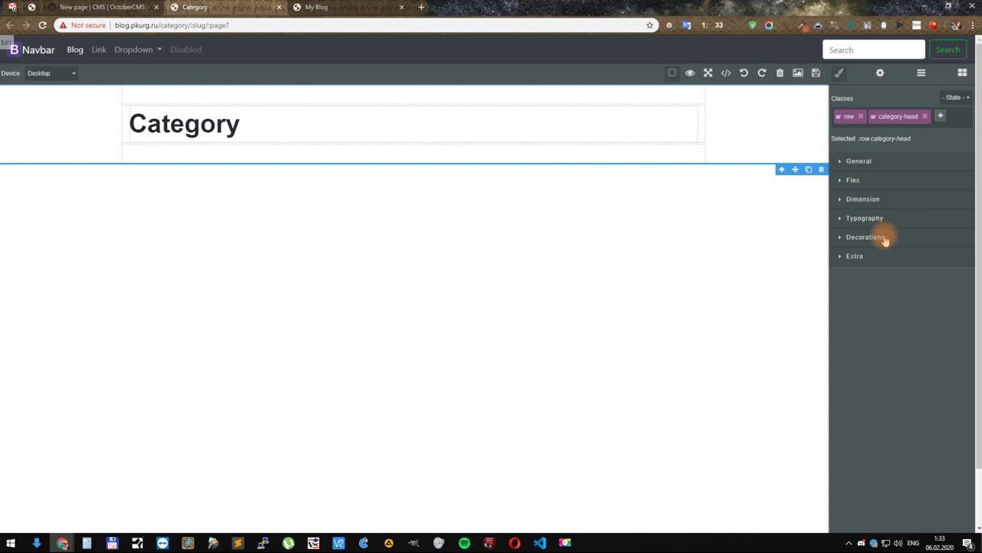
left_click(882, 237)
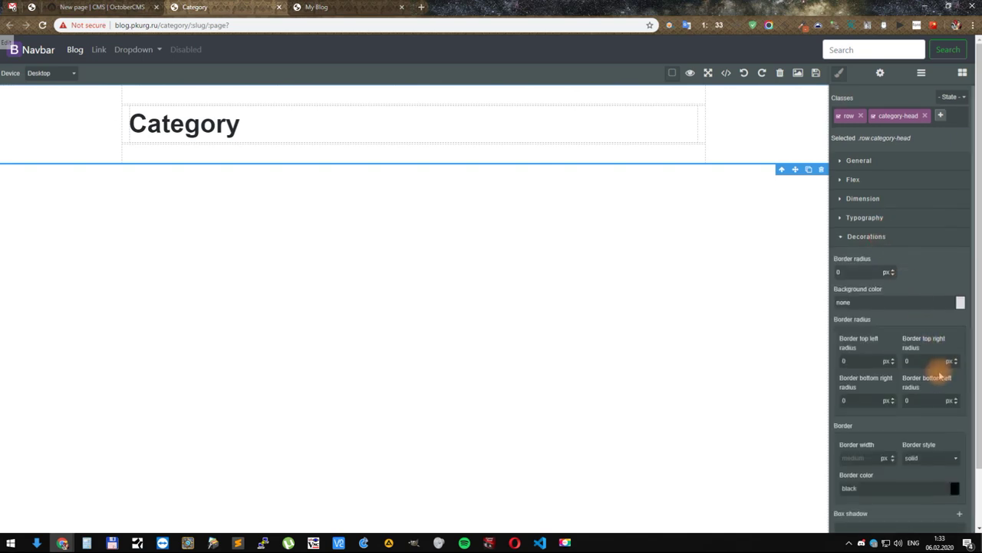
scroll(937, 484, "down", 1)
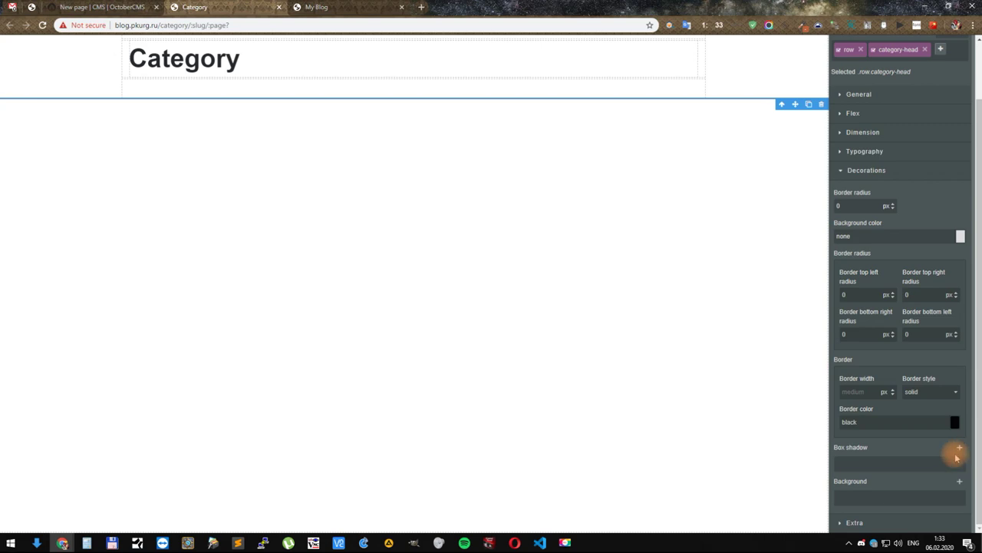
left_click(960, 484)
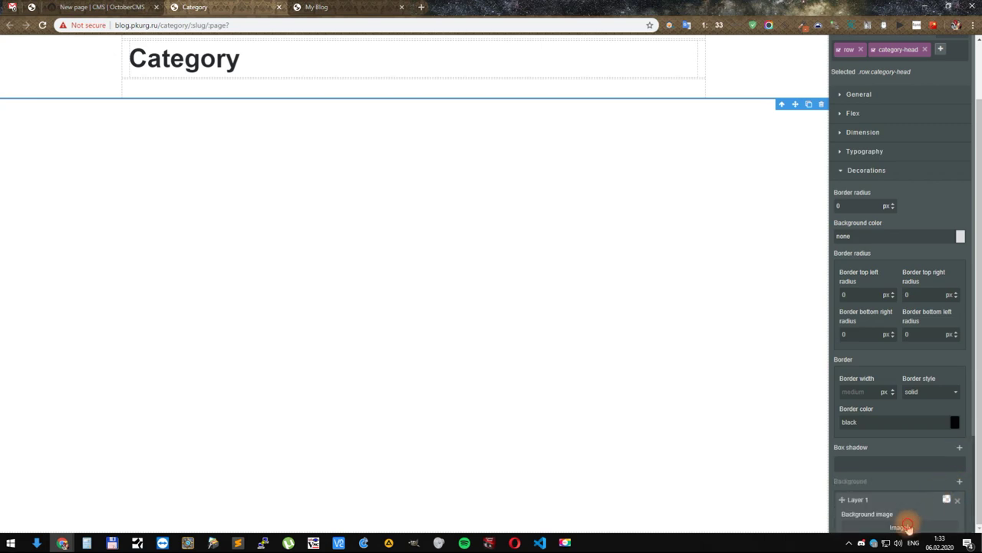
left_click(899, 528)
left_click(391, 261)
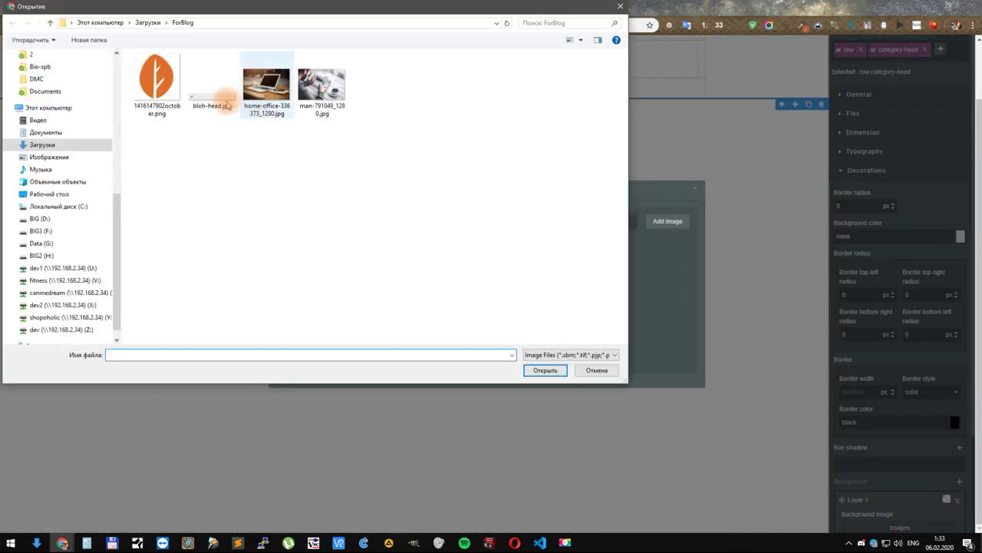
double_click(217, 98)
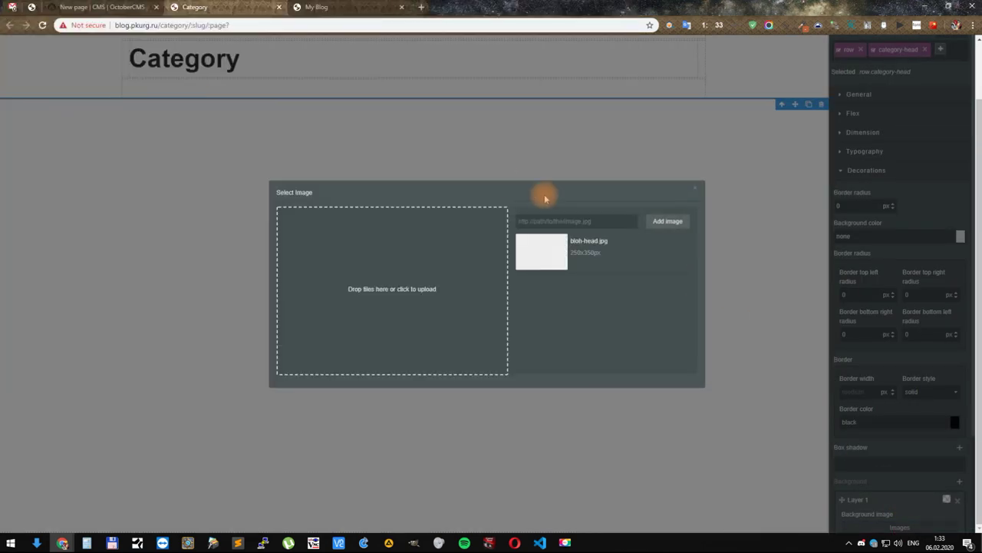
left_click(546, 250)
Step: Set the row's background size to cover and its position to center center, and save the category page
scroll(931, 410, "down", 2)
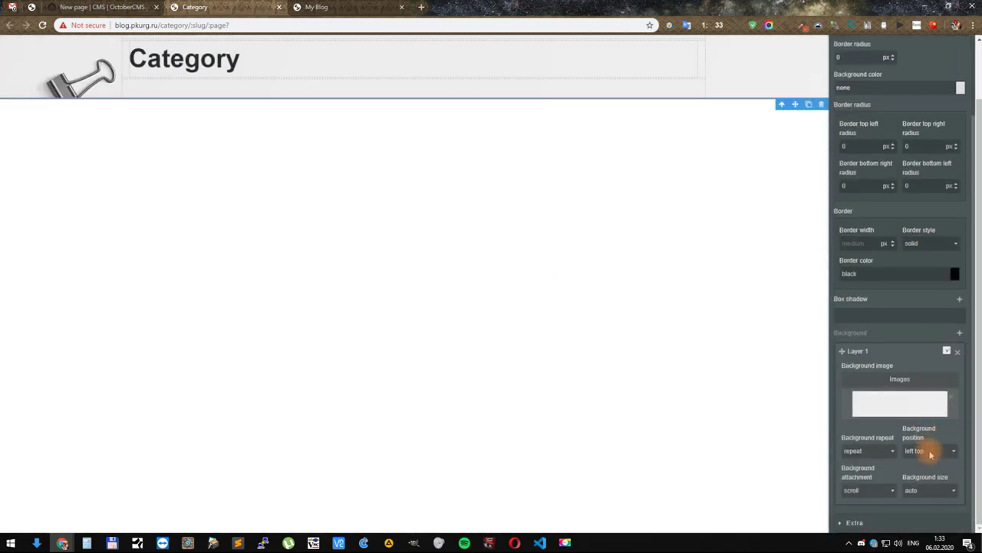
left_click(918, 490)
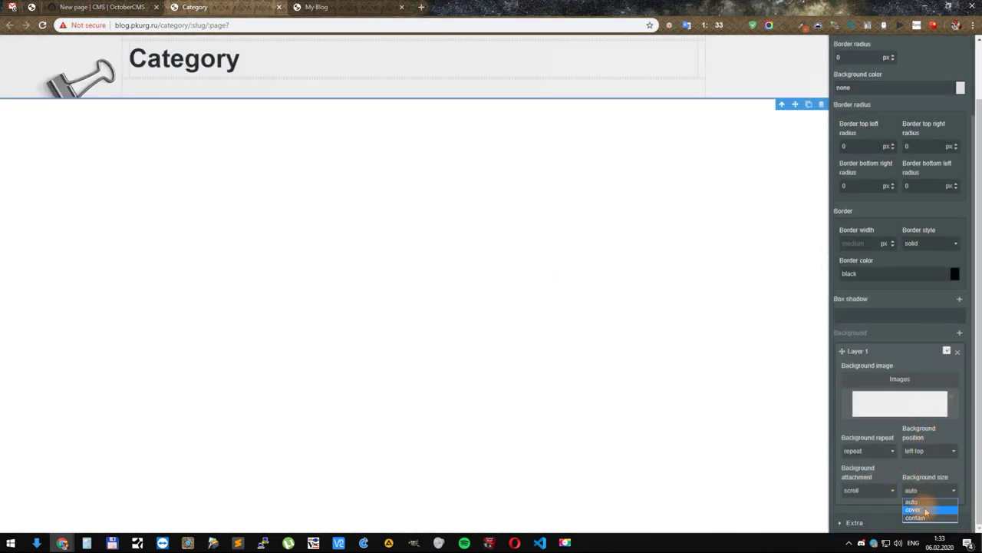
left_click(917, 510)
left_click(927, 452)
left_click(918, 510)
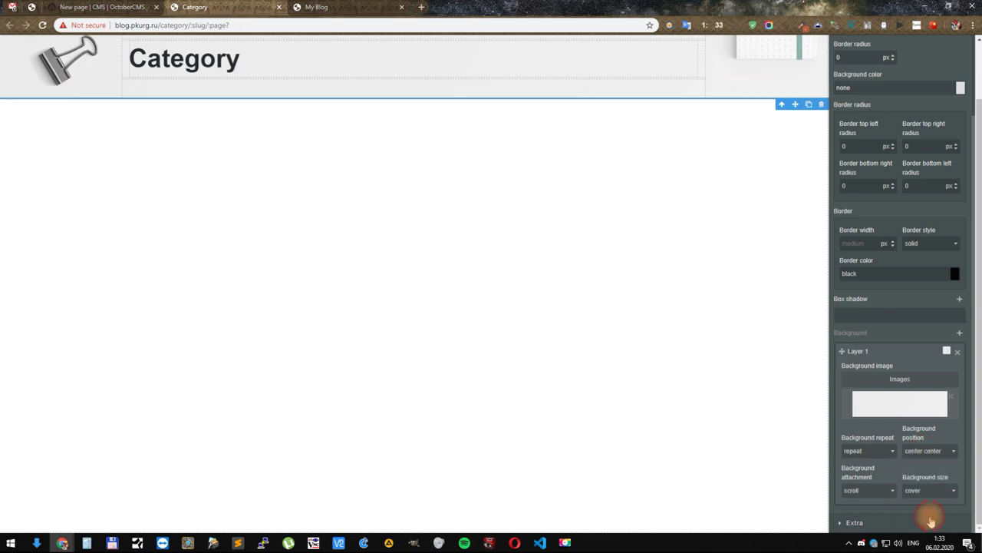
scroll(786, 298, "up", 1)
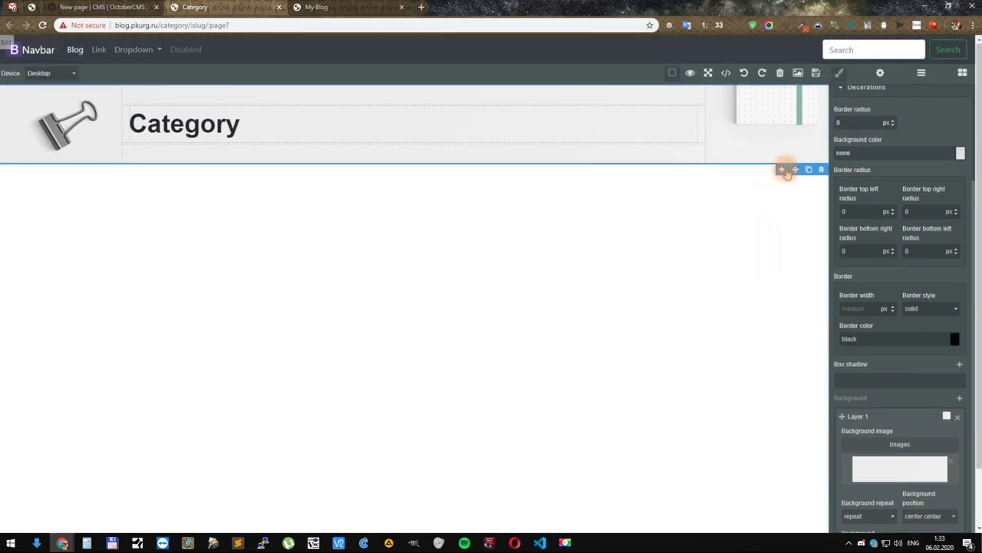
scroll(842, 153, "up", 2)
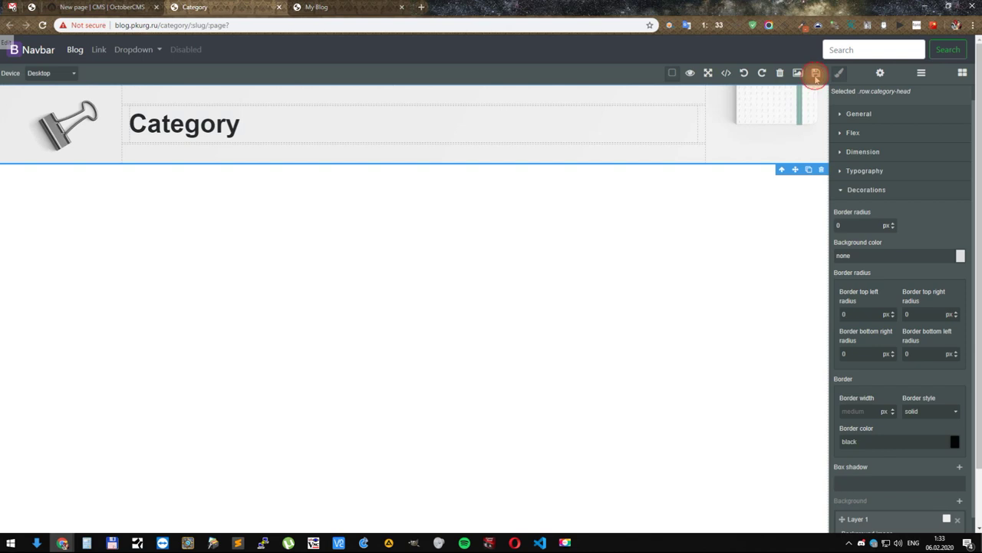
left_click(816, 74)
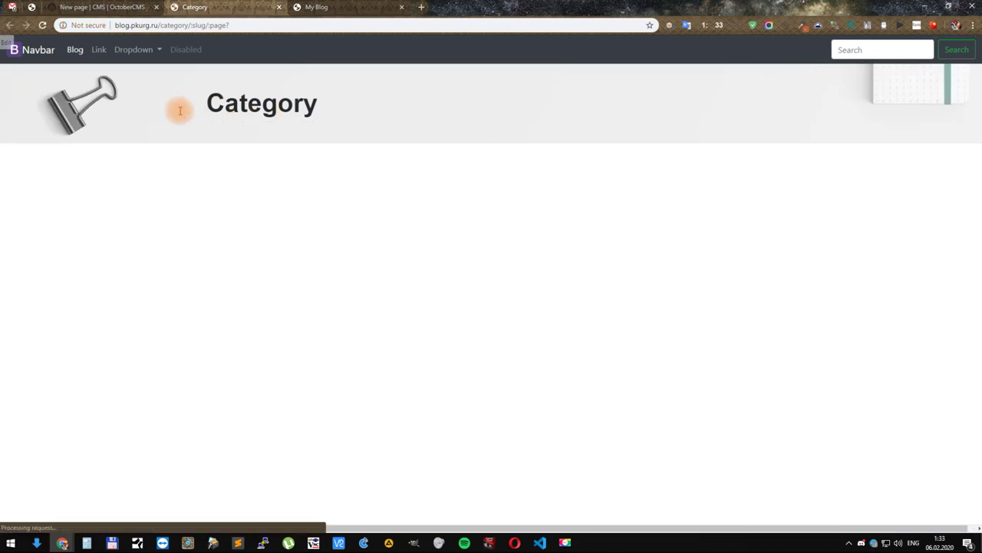
Step: Reopen the category page content for editing and place two stacked containers below the Category header row
left_click(8, 72)
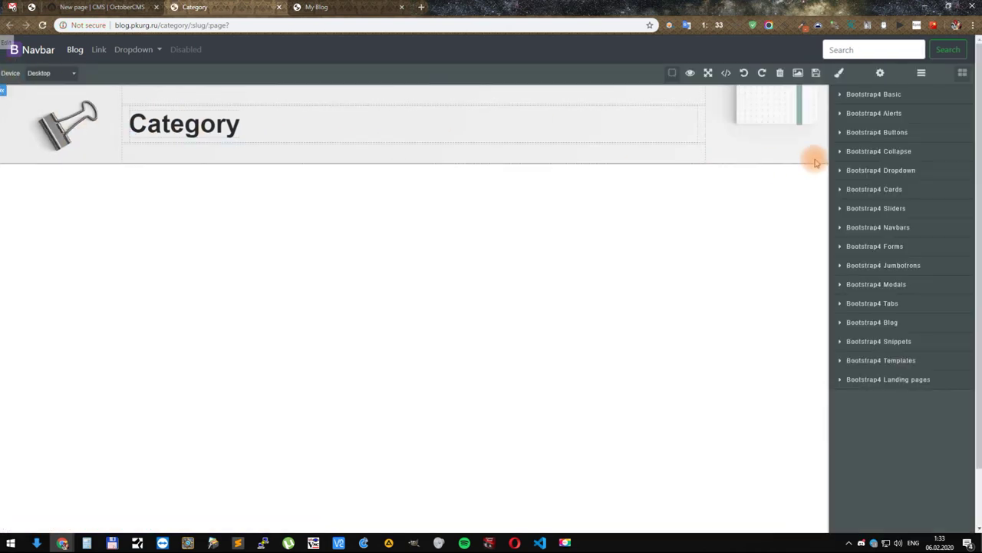
left_click(885, 94)
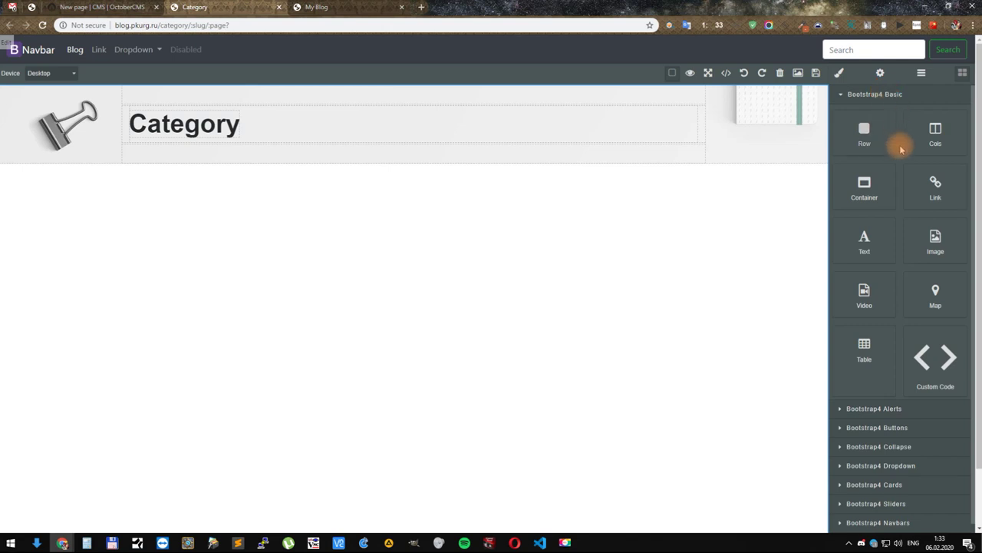
left_click_drag(871, 193, 698, 213)
left_click_drag(858, 187, 708, 216)
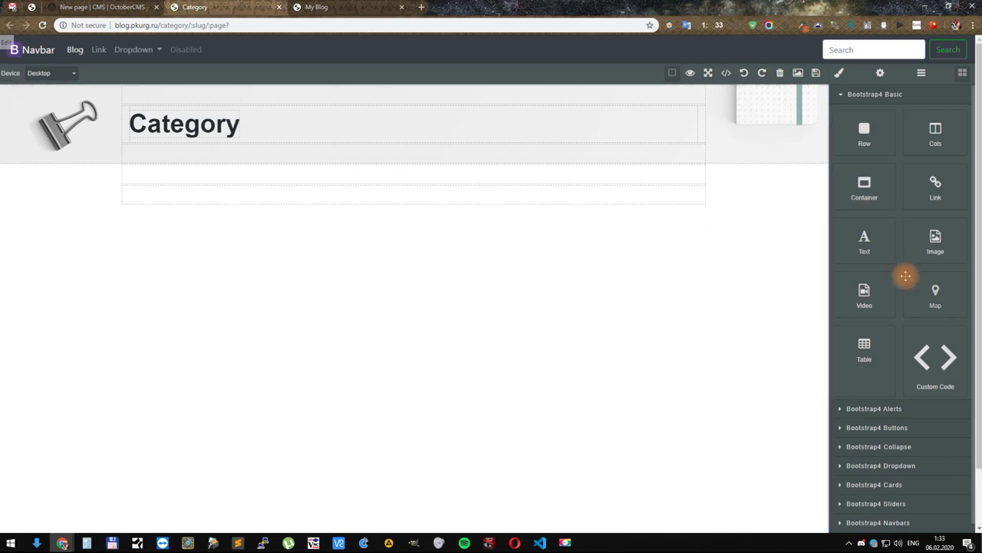
Step: Place a Blog Post List block in the lower new container and save the category page
left_click(868, 95)
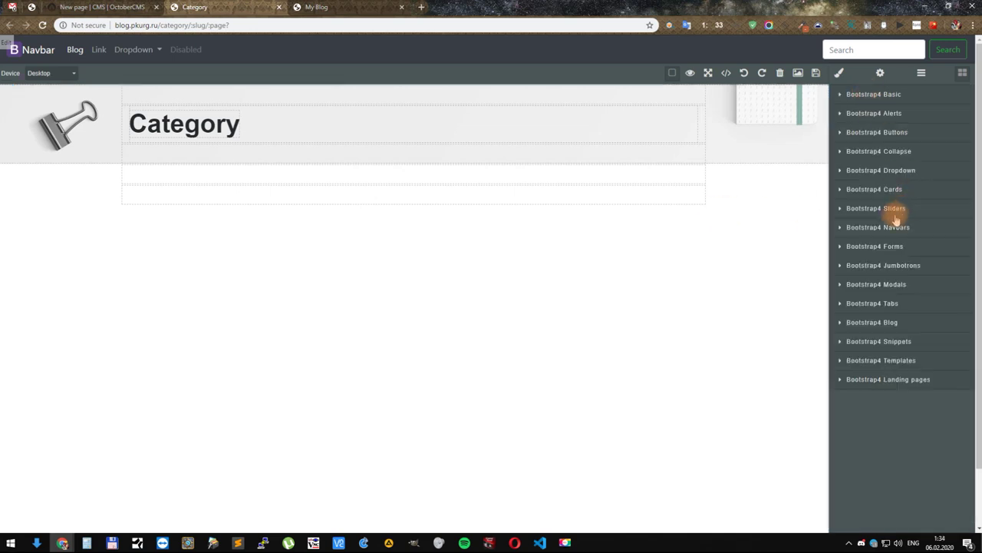
left_click(866, 320)
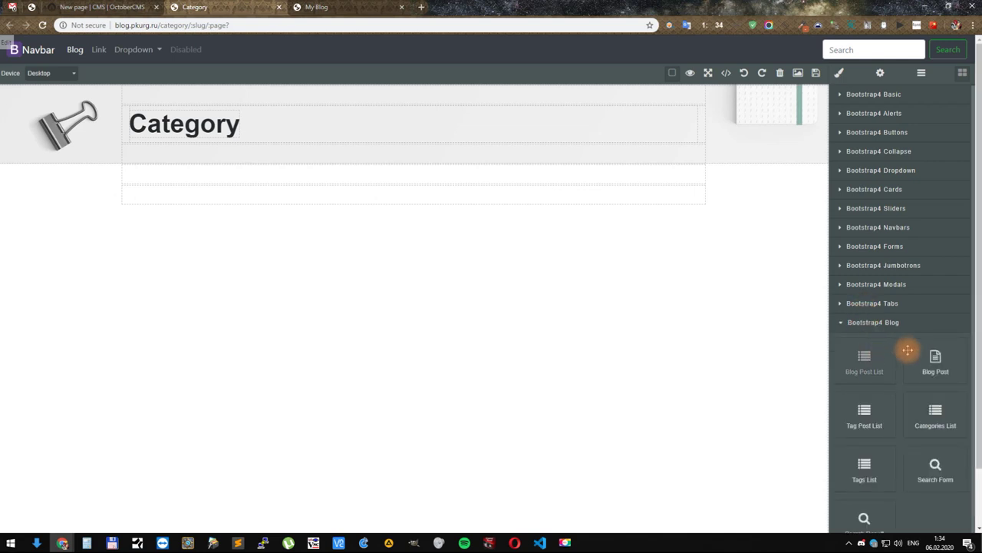
left_click_drag(870, 359, 454, 195)
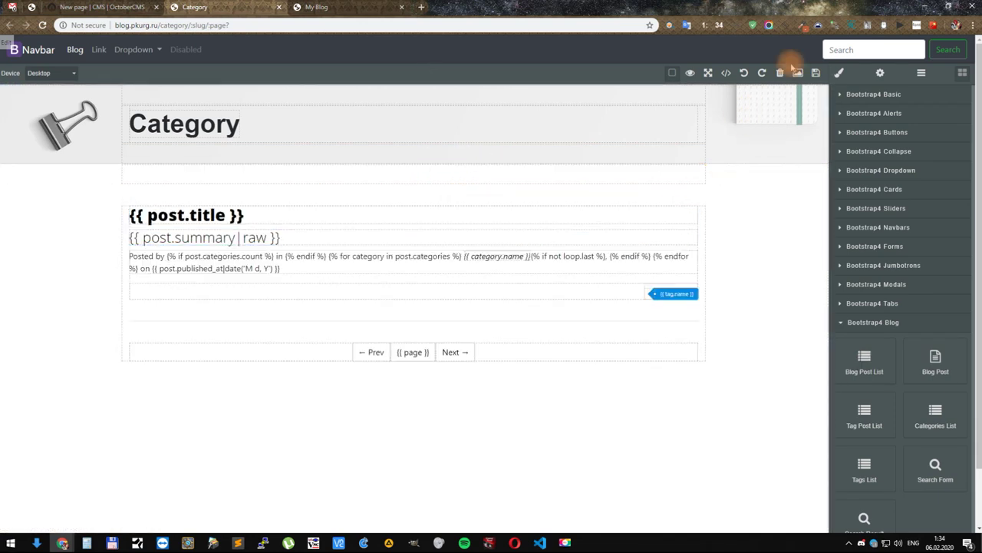
left_click(816, 73)
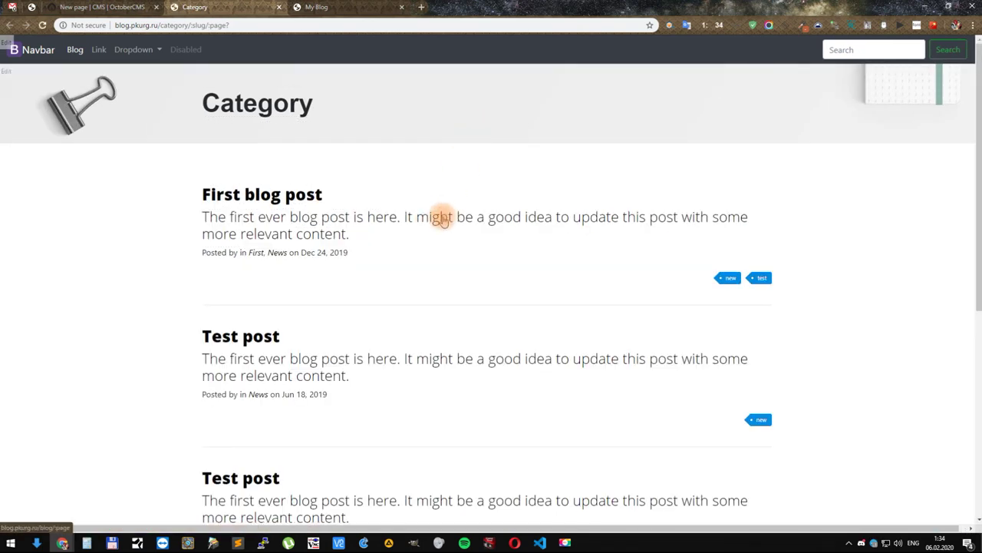
scroll(428, 204, "down", 5)
scroll(424, 208, "up", 2)
scroll(424, 207, "up", 3)
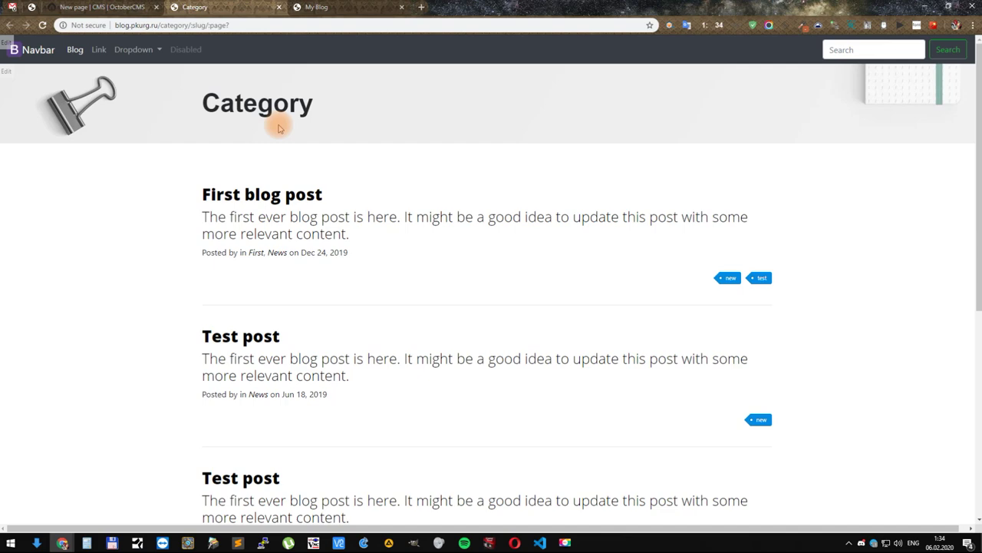
scroll(279, 128, "down", 3)
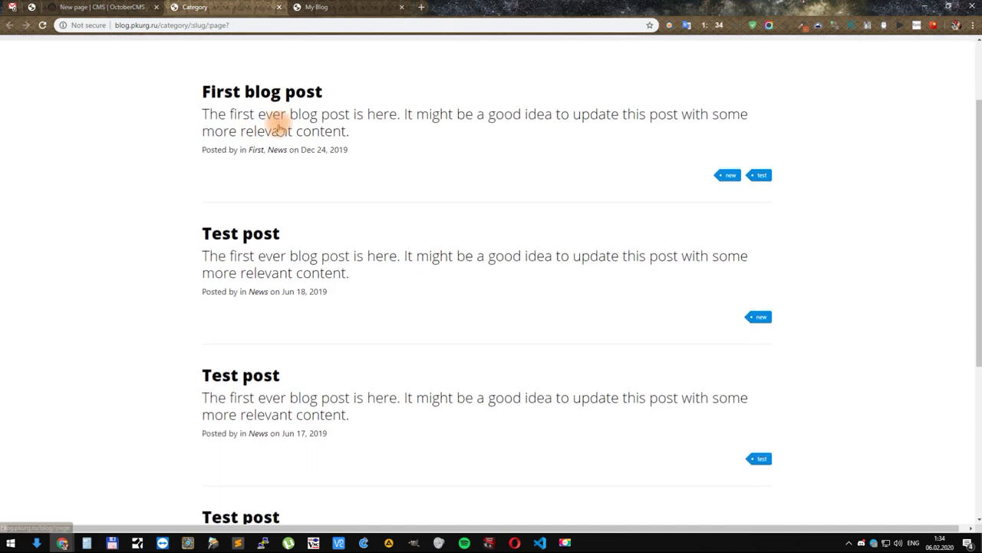
scroll(278, 128, "up", 3)
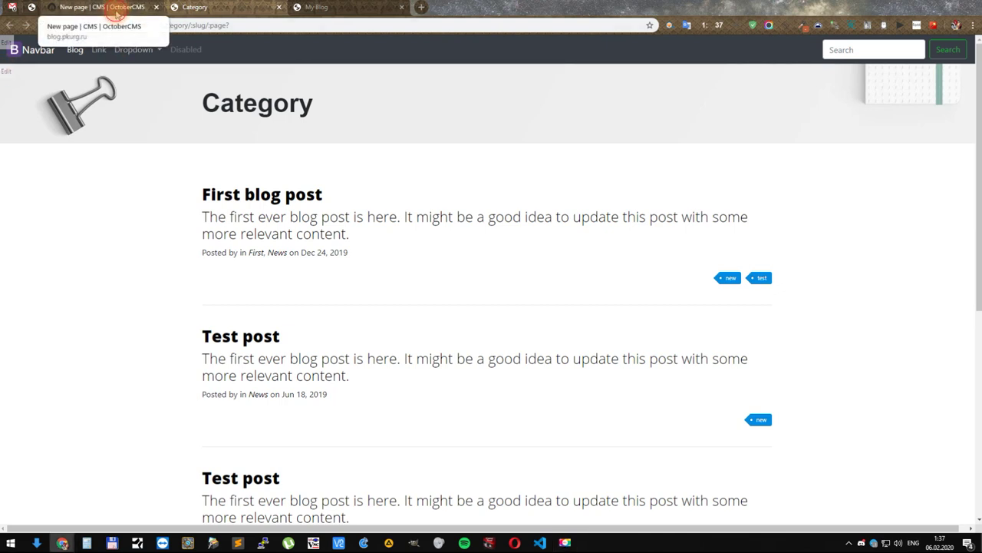
Step: Switch to the October CMS backend and close the open page editors
left_click(115, 9)
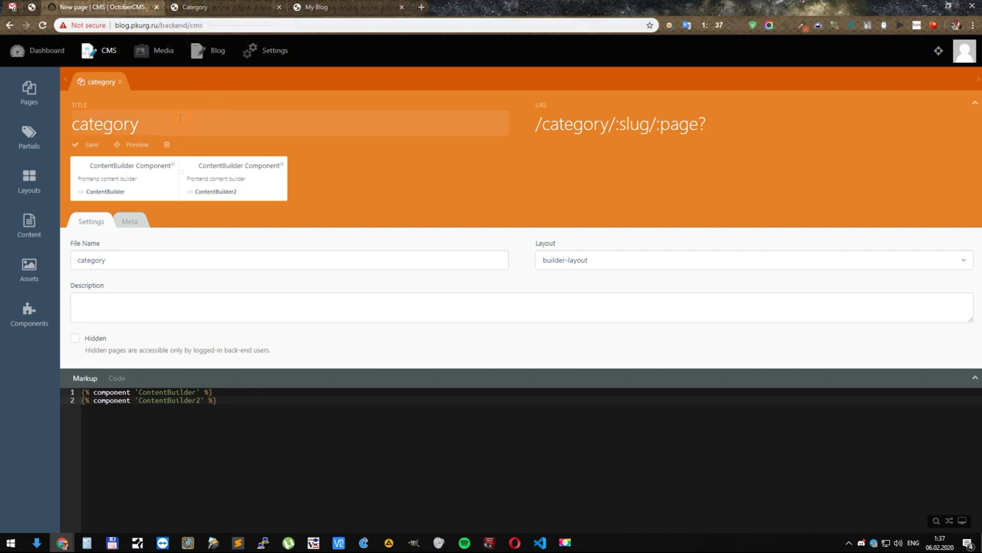
left_click(34, 92)
left_click(74, 101)
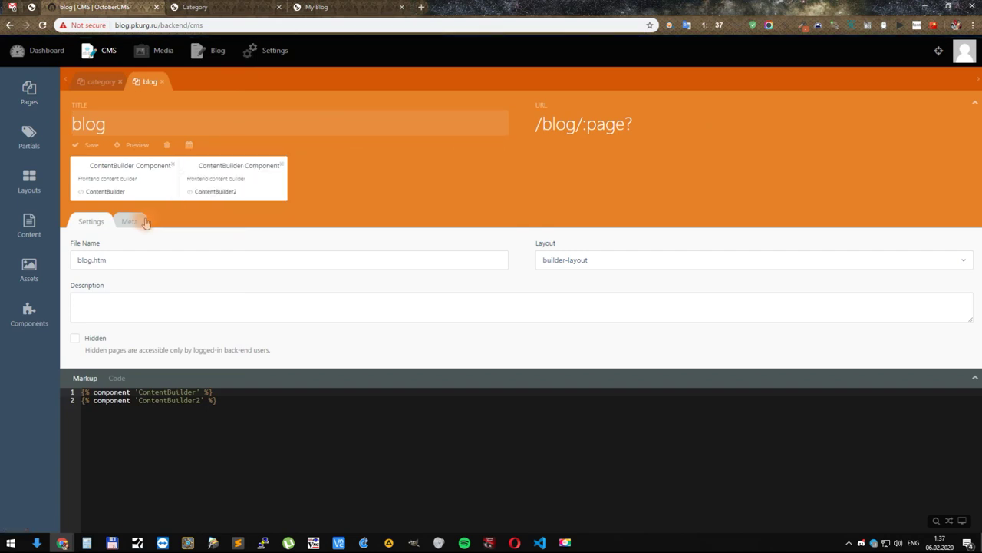
left_click(162, 82)
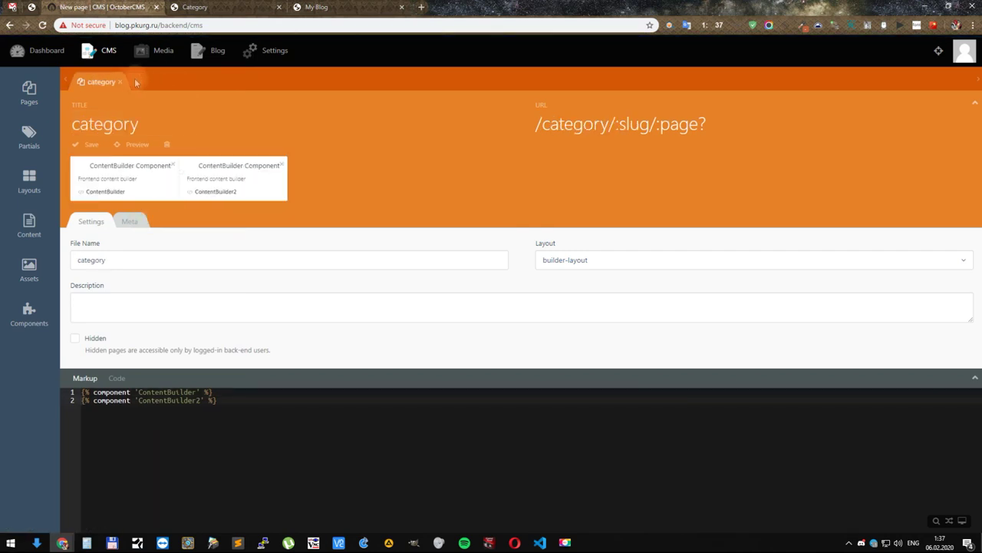
left_click(121, 82)
Step: In the blog.htm partial, set the Post List component's category page link to category and save the partial
left_click(30, 136)
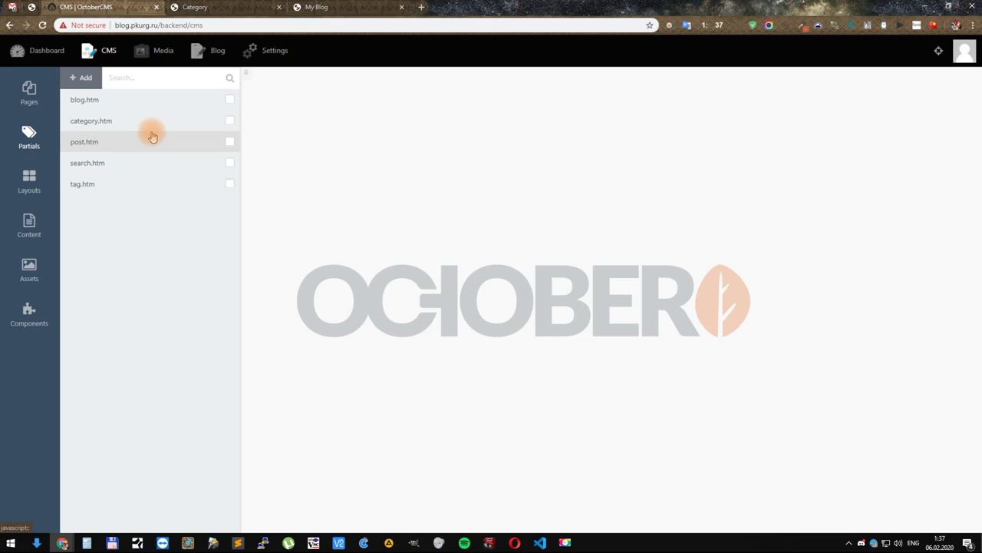
left_click(110, 101)
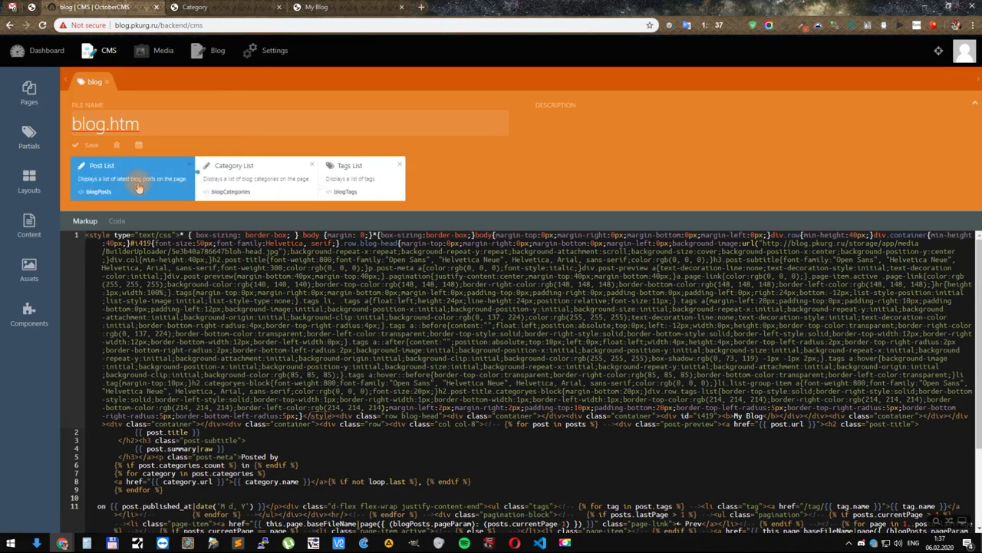
left_click(138, 187)
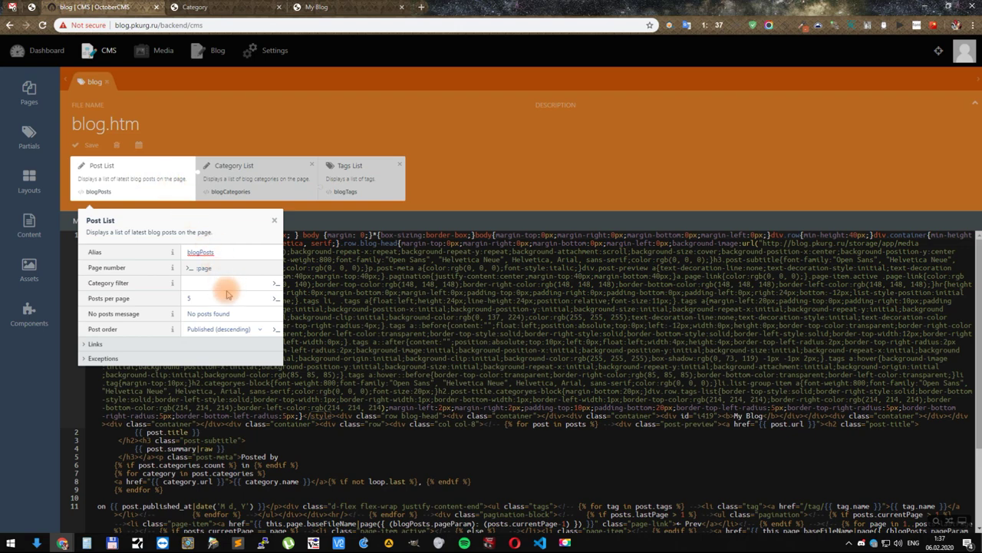
left_click(206, 344)
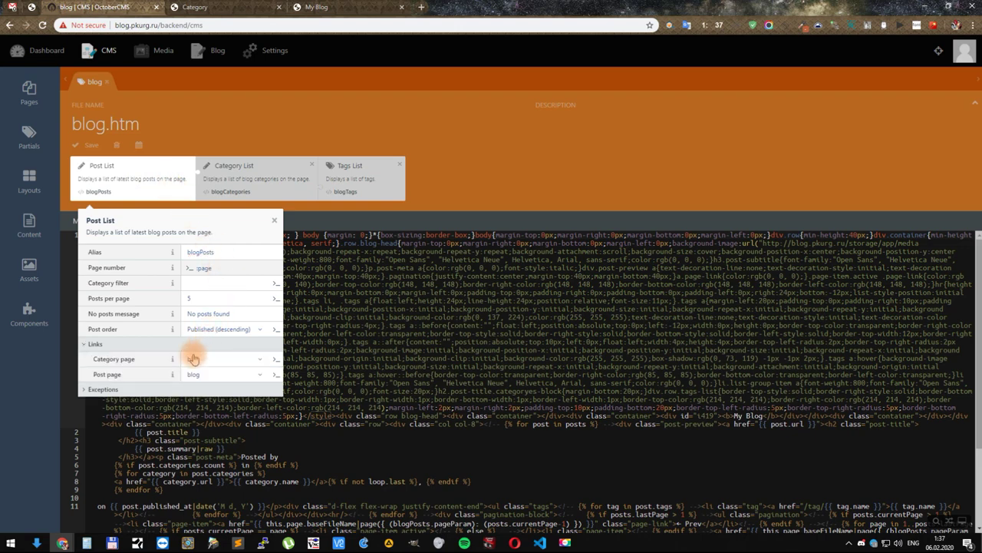
left_click(193, 358)
left_click(197, 405)
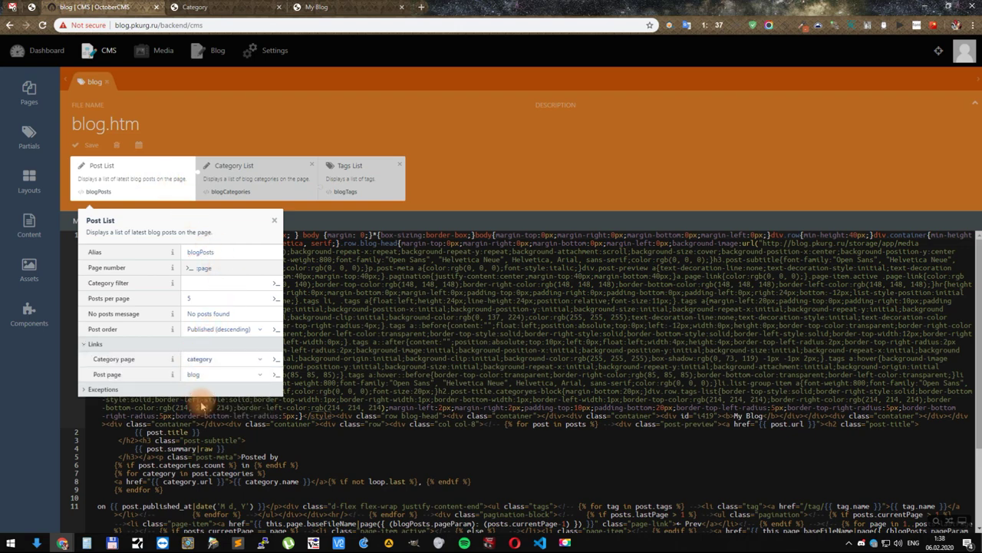
left_click(457, 180)
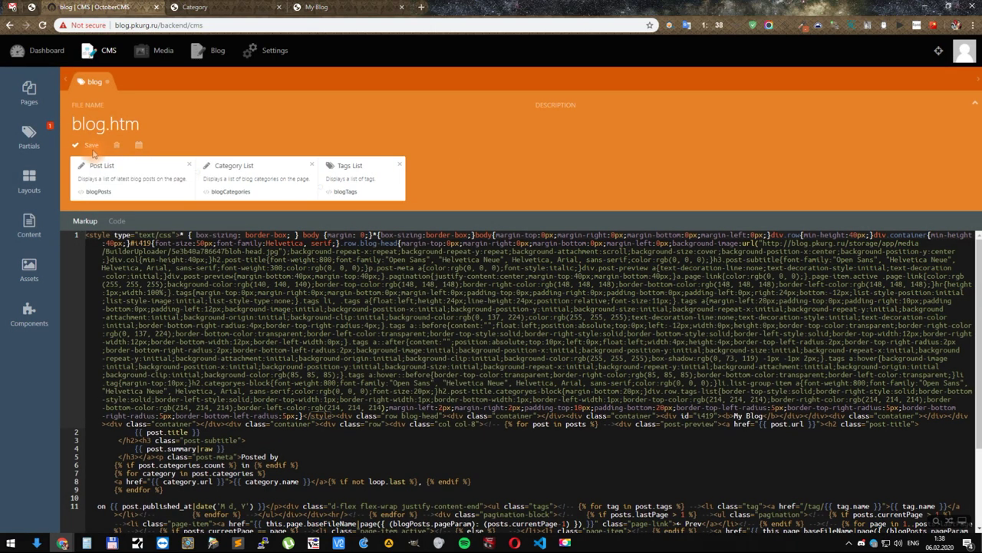
Step: In the category.htm partial, set the Post List component's category filter to the external parameter :slug
left_click(31, 138)
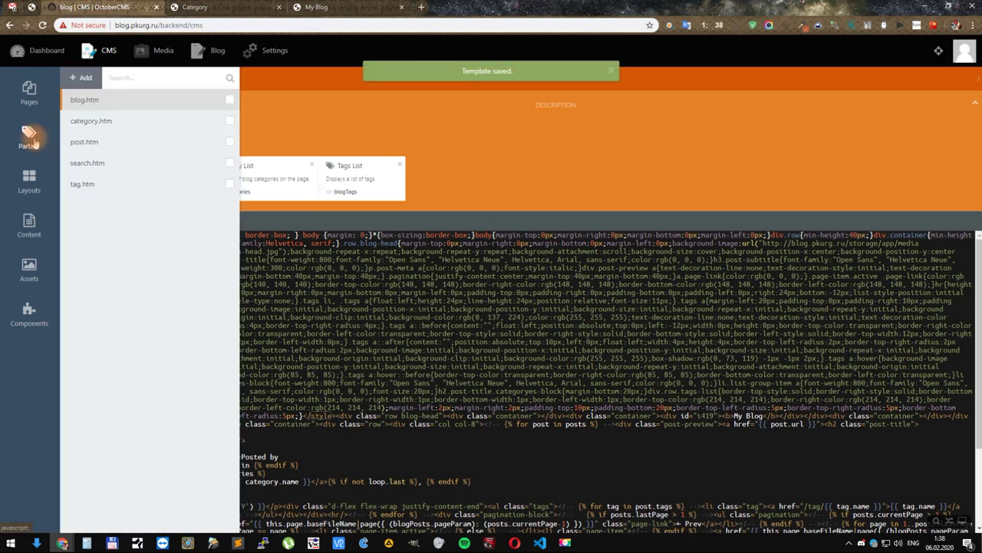
left_click(82, 121)
left_click(148, 191)
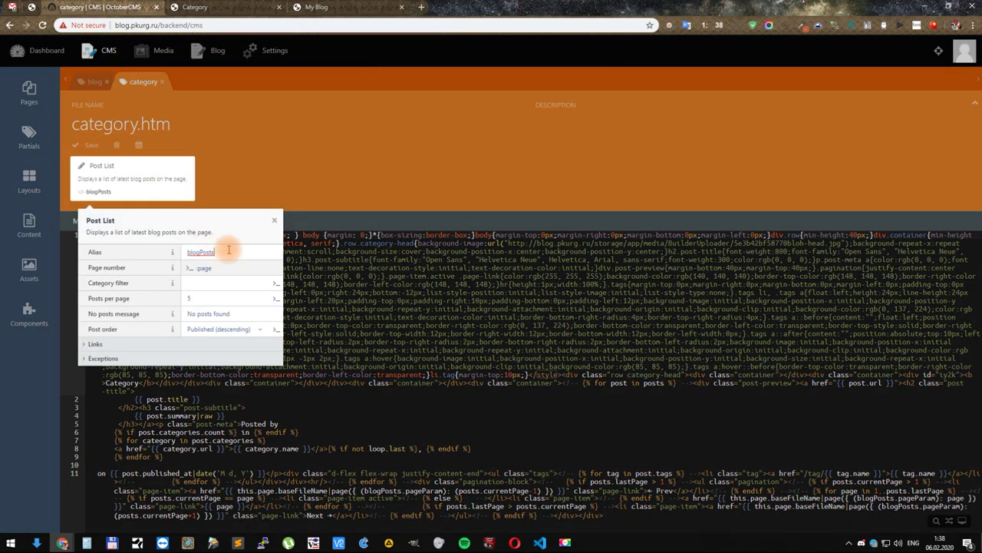
left_click(274, 283)
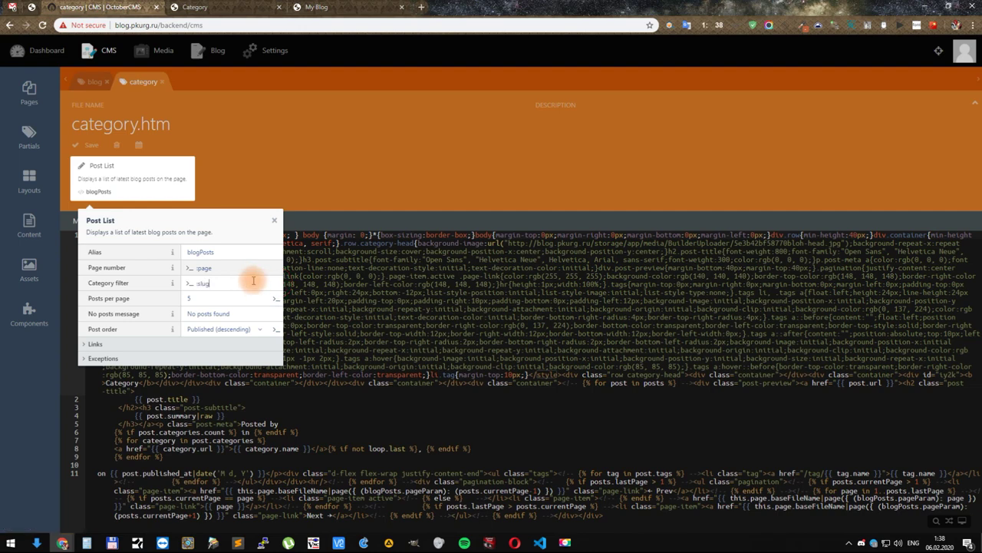
Step: In the category.htm partial, set the Post List component's category page link to category and save the partial
left_click(210, 347)
left_click(211, 351)
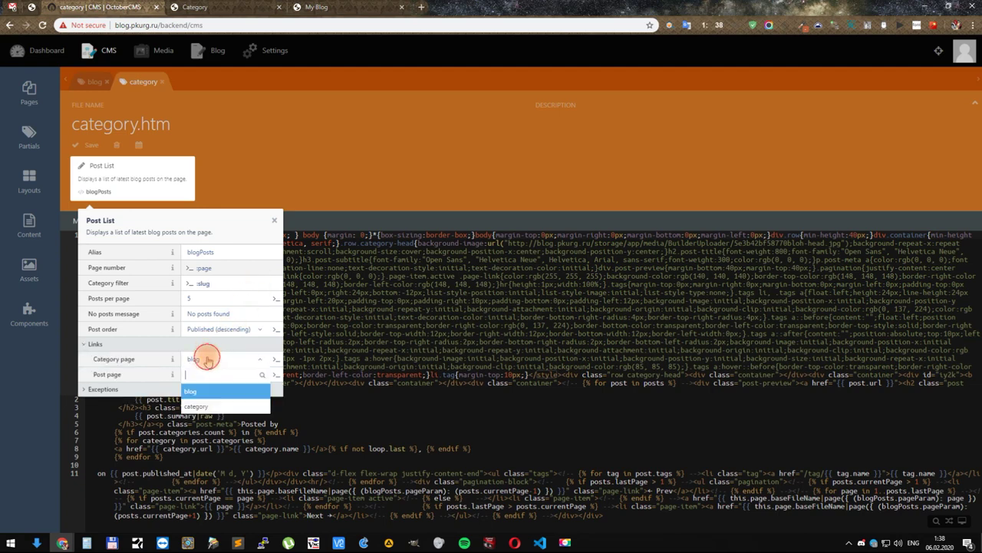
left_click(198, 403)
left_click(290, 165)
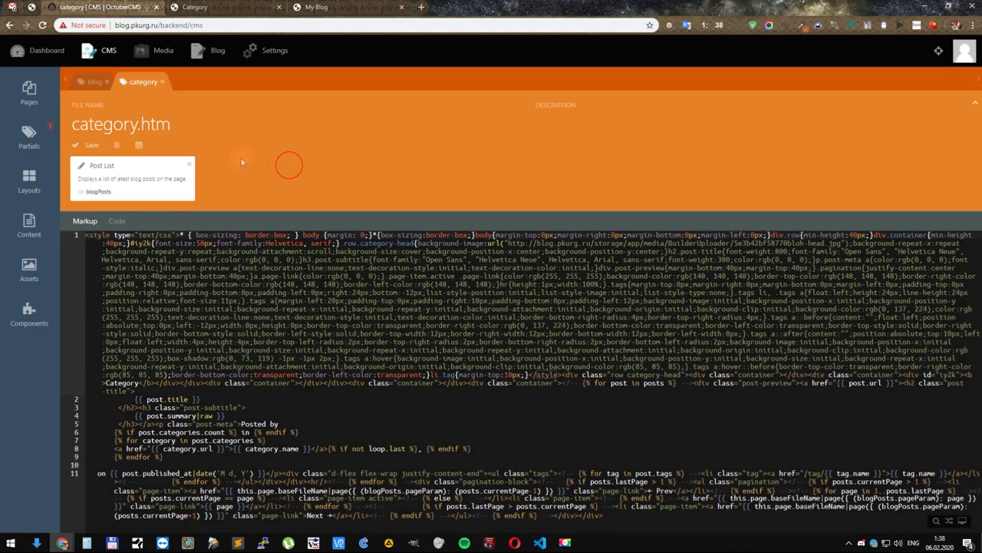
left_click(87, 147)
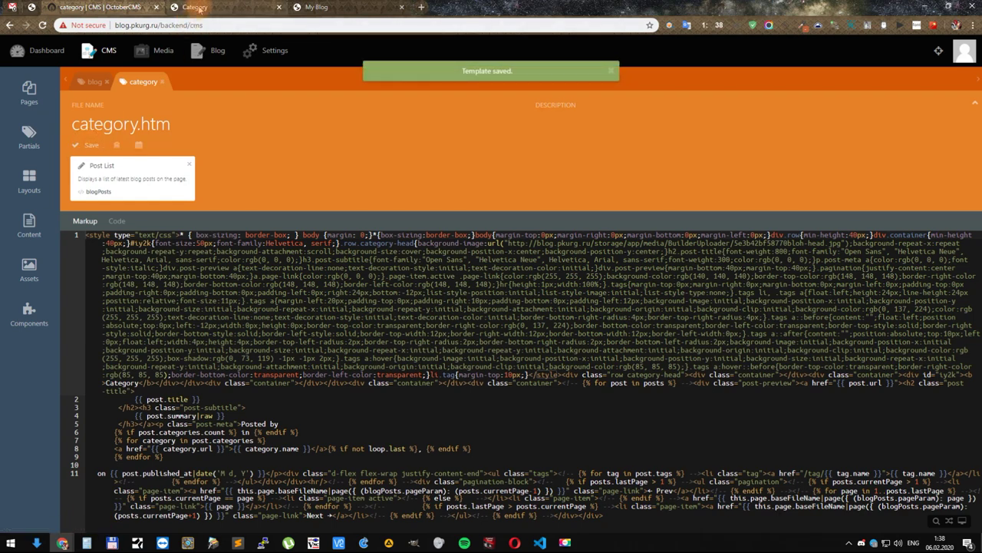
Step: Switch to the live site, open the blog page and view the First category's posts
left_click(198, 8)
left_click(75, 49)
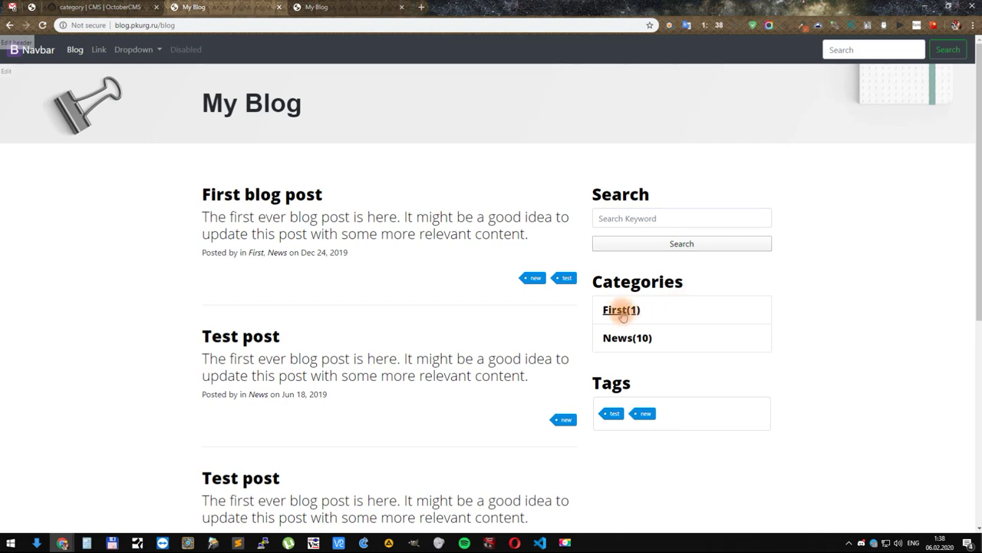
left_click(616, 311)
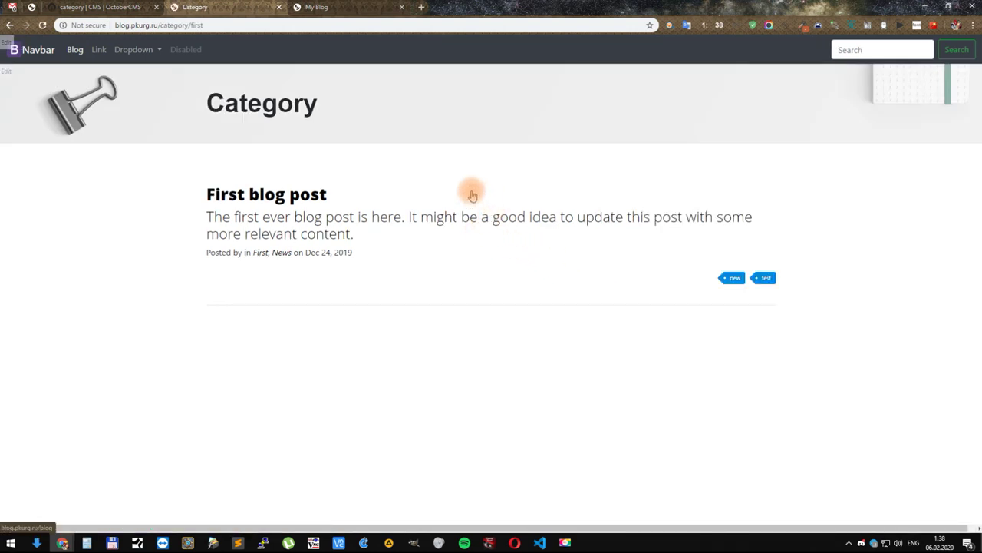
Step: Replace the category page's heading text with {{ category.name }} and save the page content
left_click(6, 71)
double_click(218, 123)
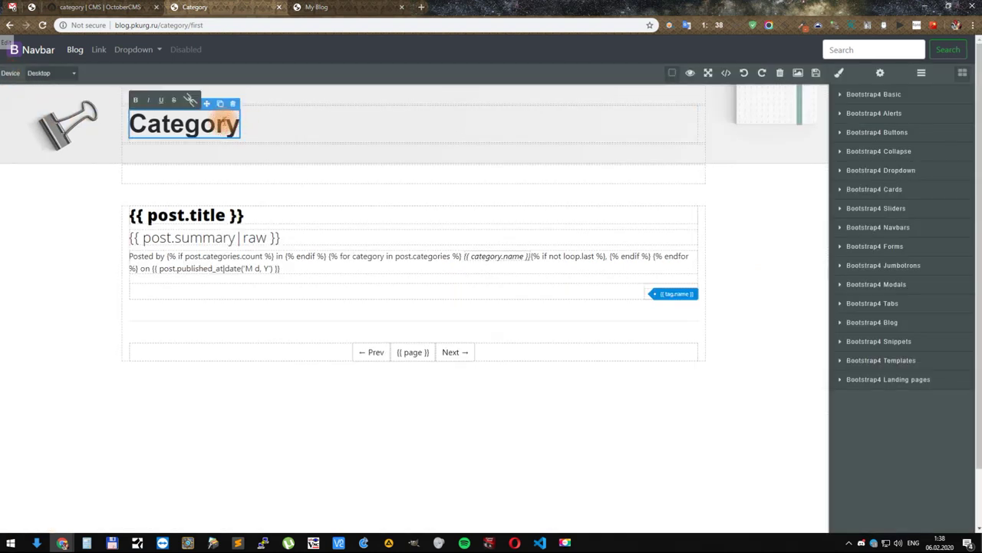
key("Left")
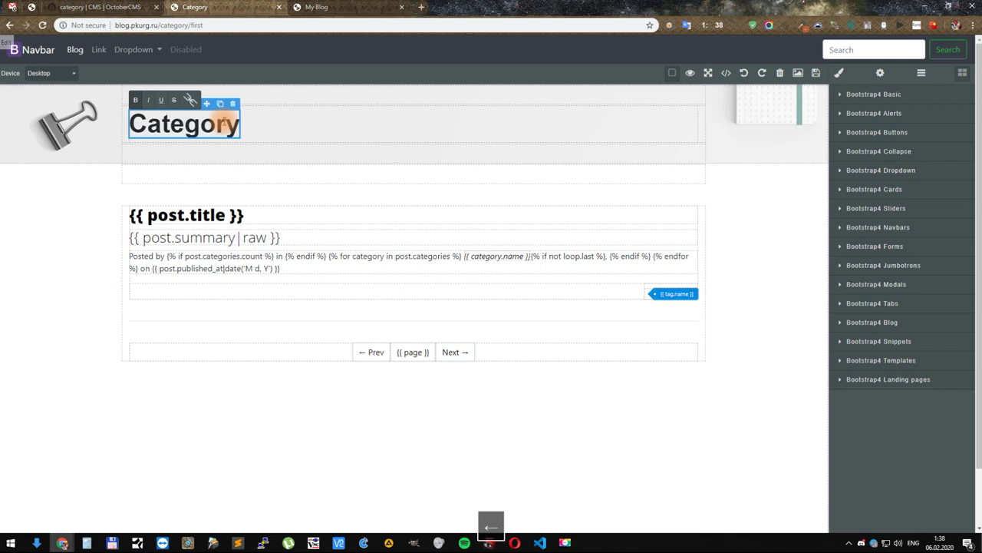
type("{{ category.name }}")
key("shift+End")
key("BackSpace")
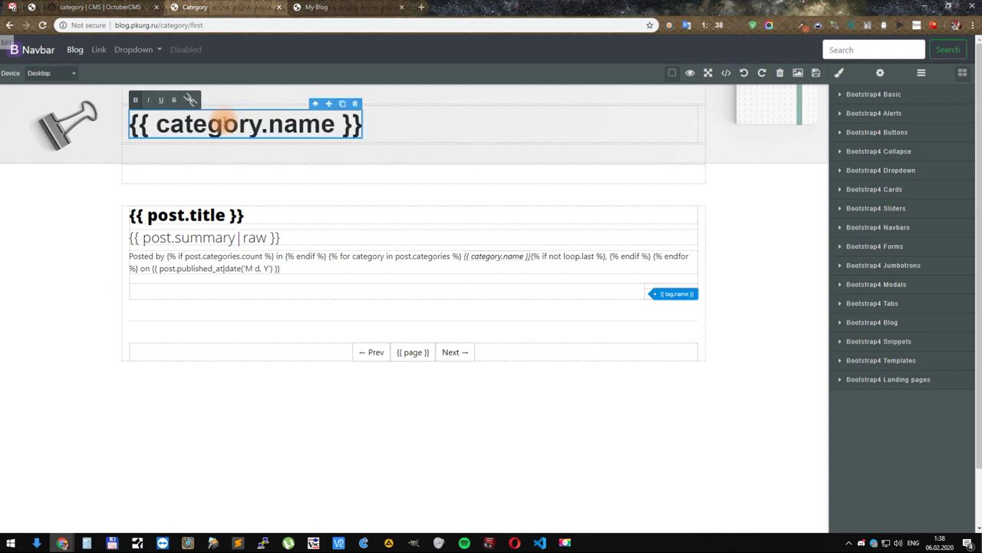
left_click(816, 73)
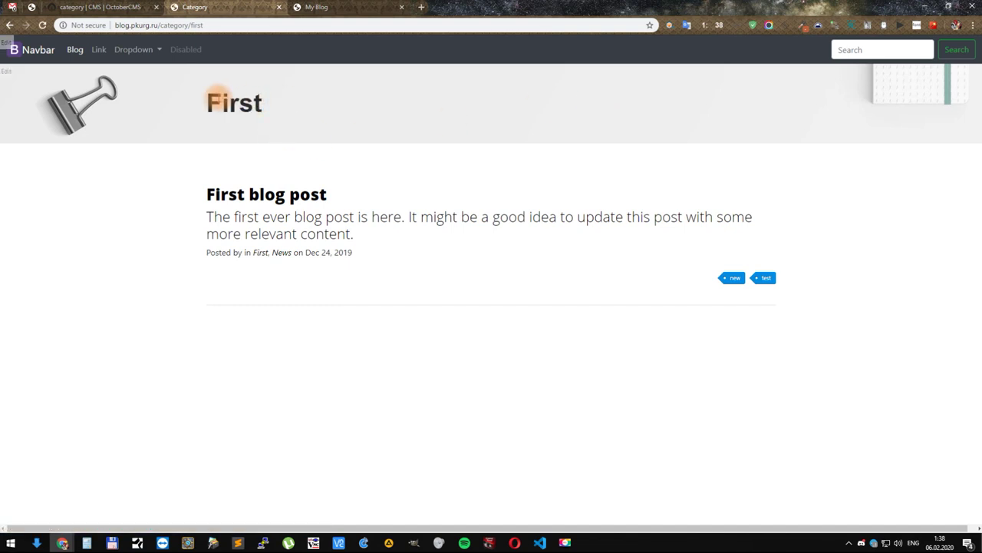
Step: Prefix the category page's heading with "Category: " before {{ category.name }} and save the page content
left_click(6, 71)
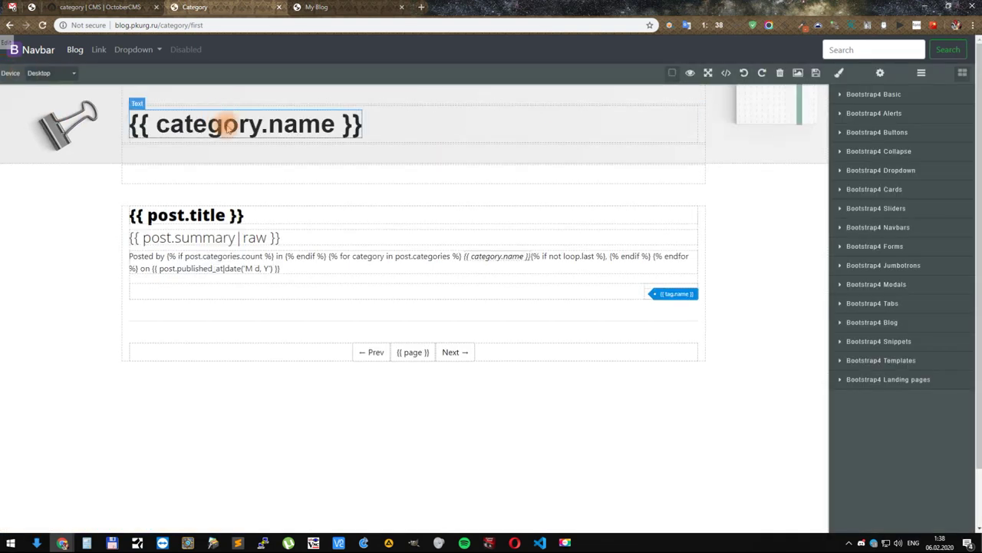
left_click(228, 127)
key("Home")
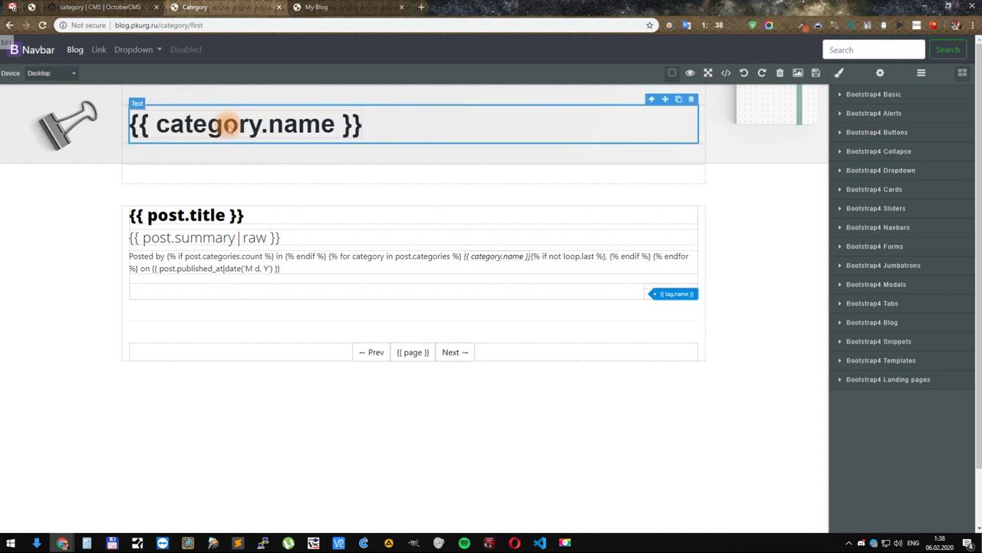
left_click(228, 127)
triple_click(228, 127)
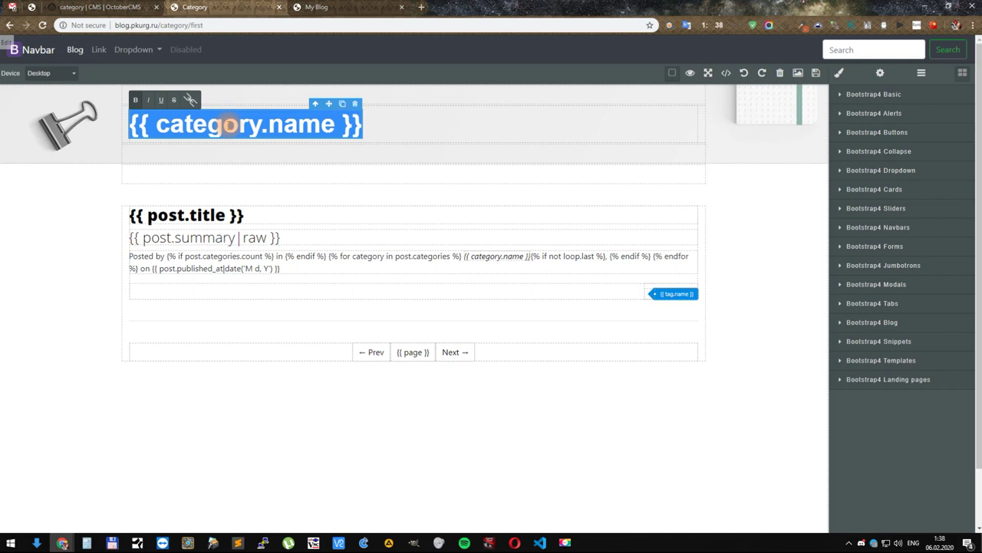
key("Home")
type("Catego")
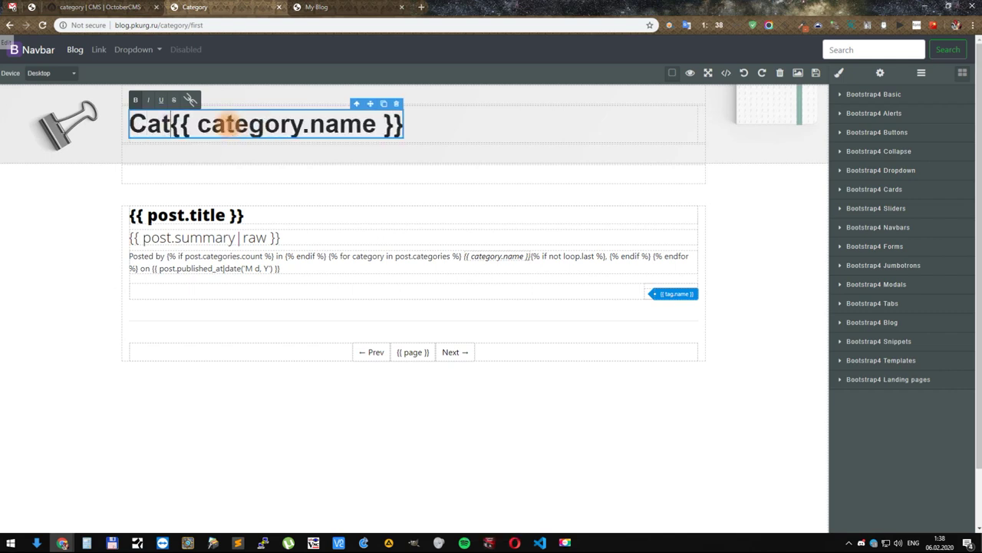
type("ry")
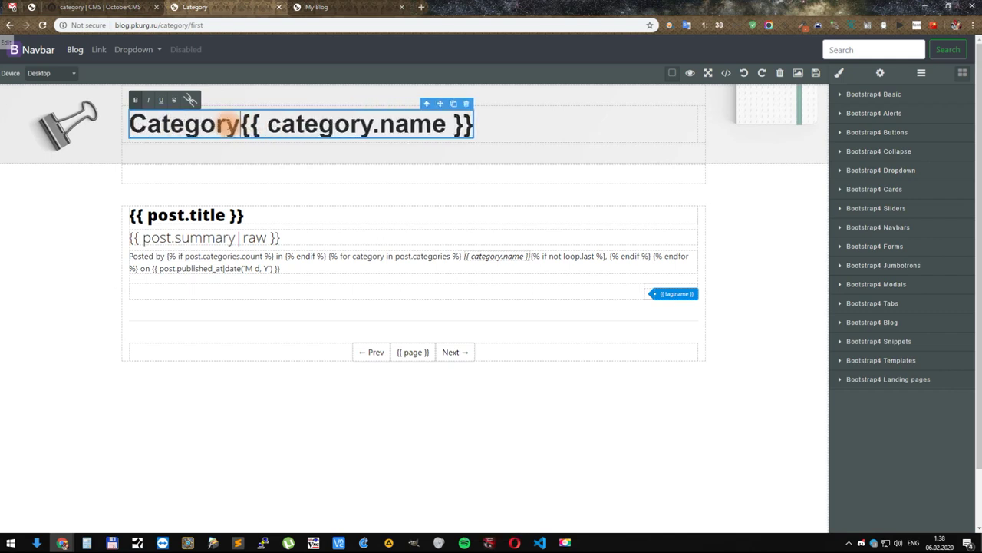
type(":")
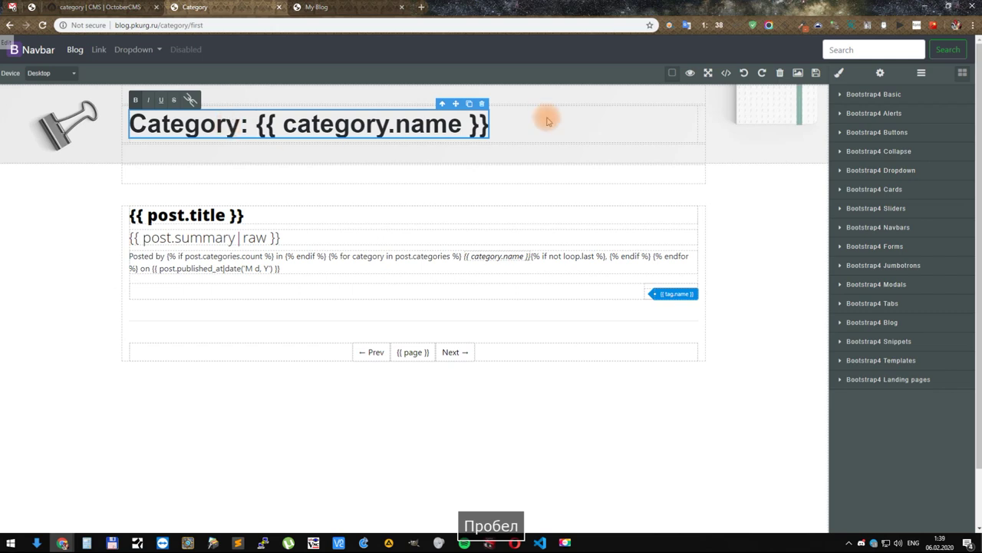
left_click(812, 73)
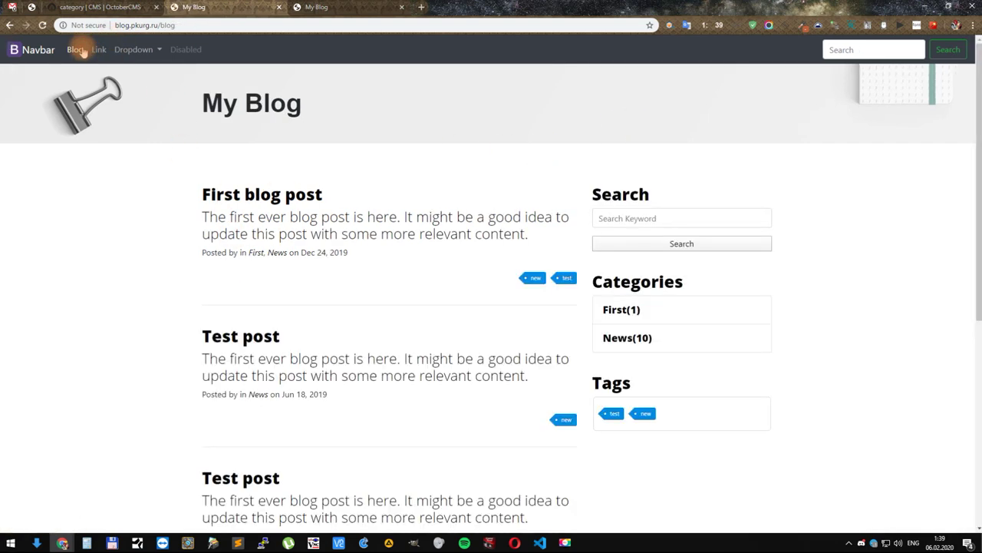
Step: Open the News category from the blog page and examine its post list, including the second page of results
left_click(626, 340)
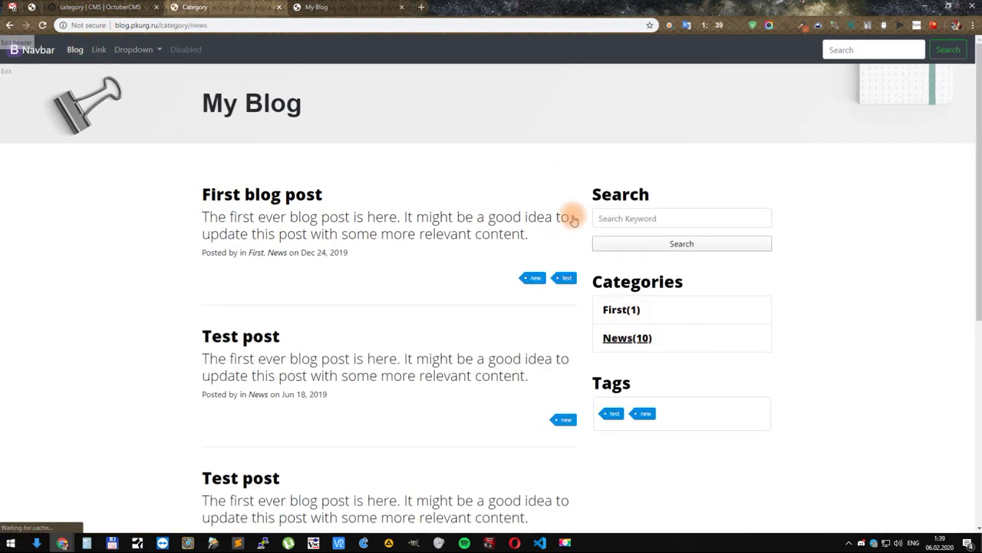
scroll(408, 257, "down", 2)
scroll(410, 260, "down", 3)
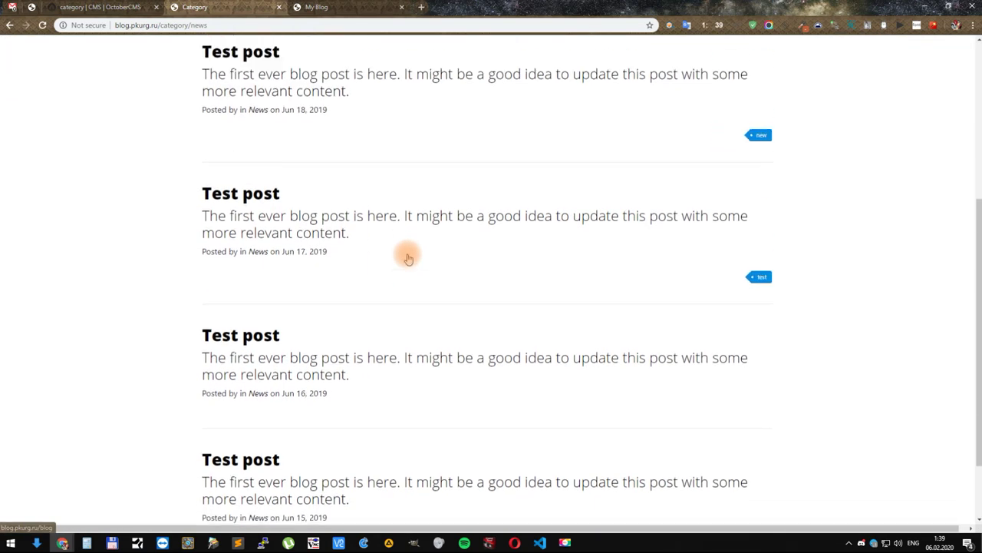
scroll(409, 258, "up", 5)
scroll(408, 257, "down", 5)
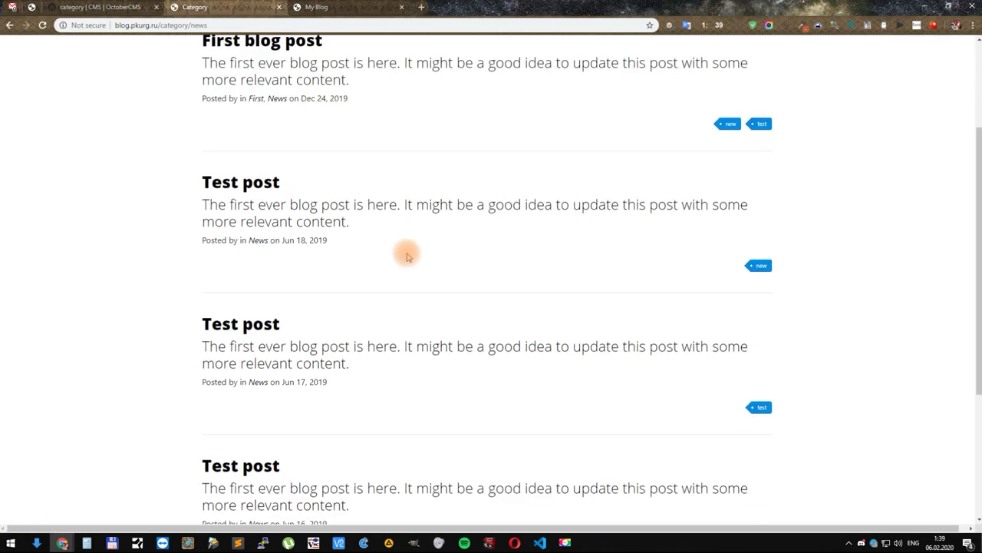
left_click(459, 508)
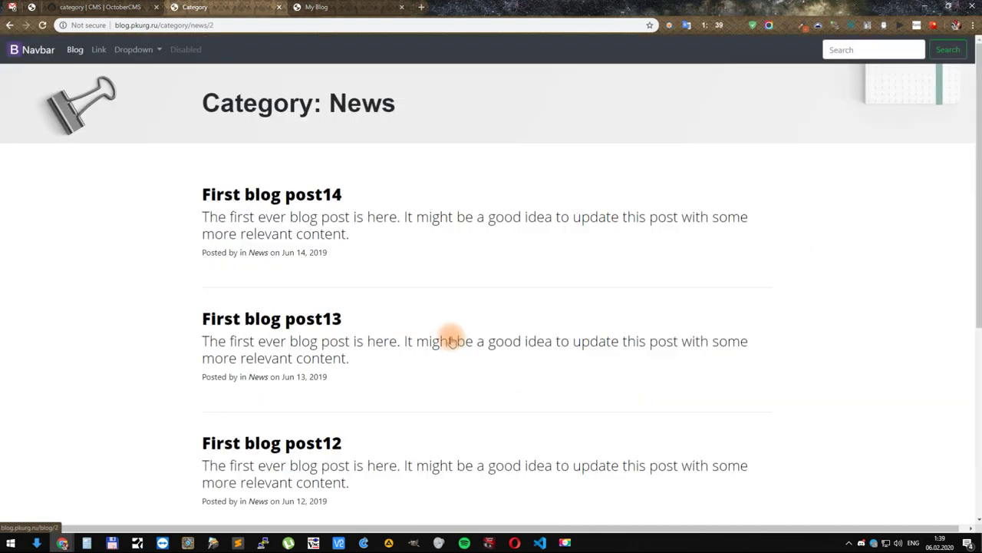
scroll(437, 307, "down", 4)
scroll(434, 308, "up", 1)
scroll(435, 309, "up", 4)
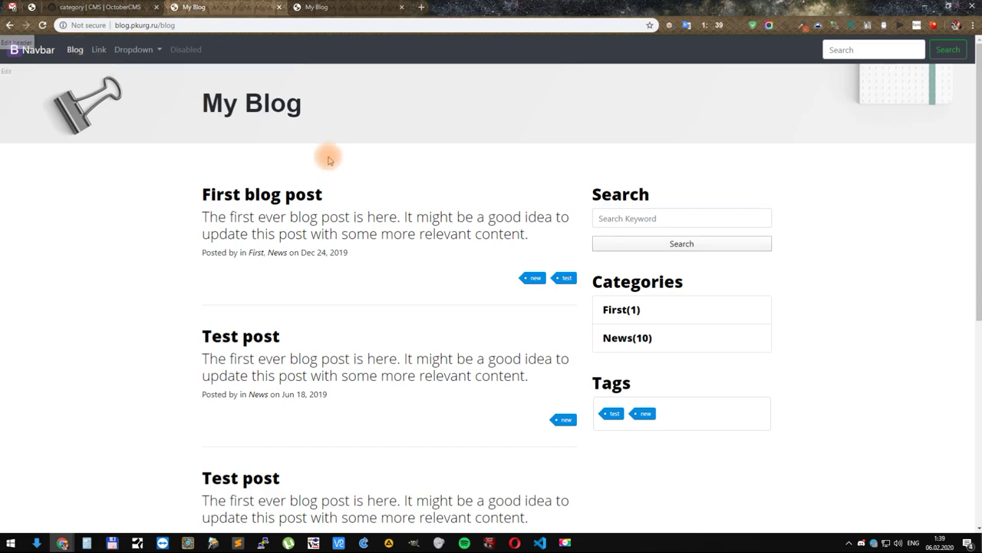
Step: Switch to the October CMS backend, close the category and blog partials, and show the list of pages
left_click(99, 8)
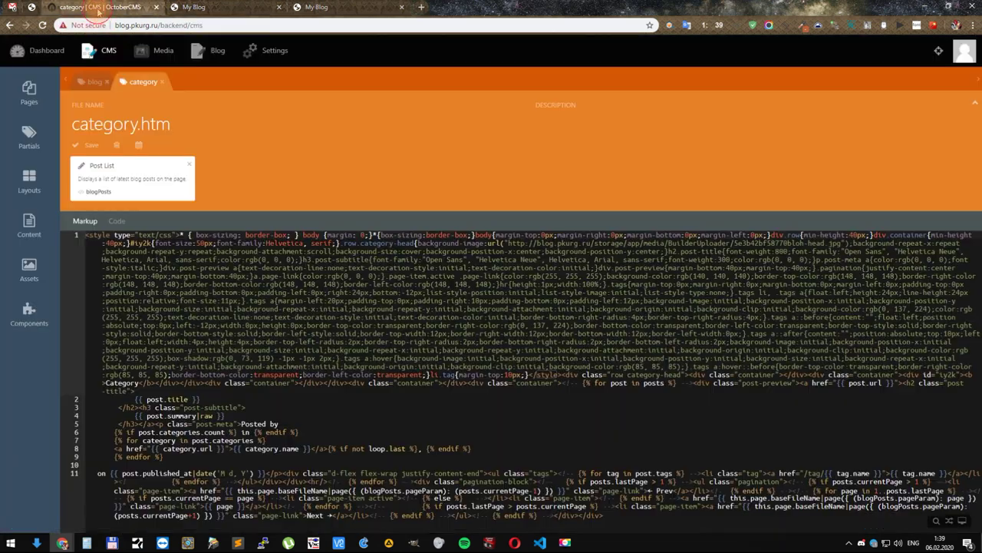
left_click(162, 82)
left_click(109, 82)
left_click(38, 92)
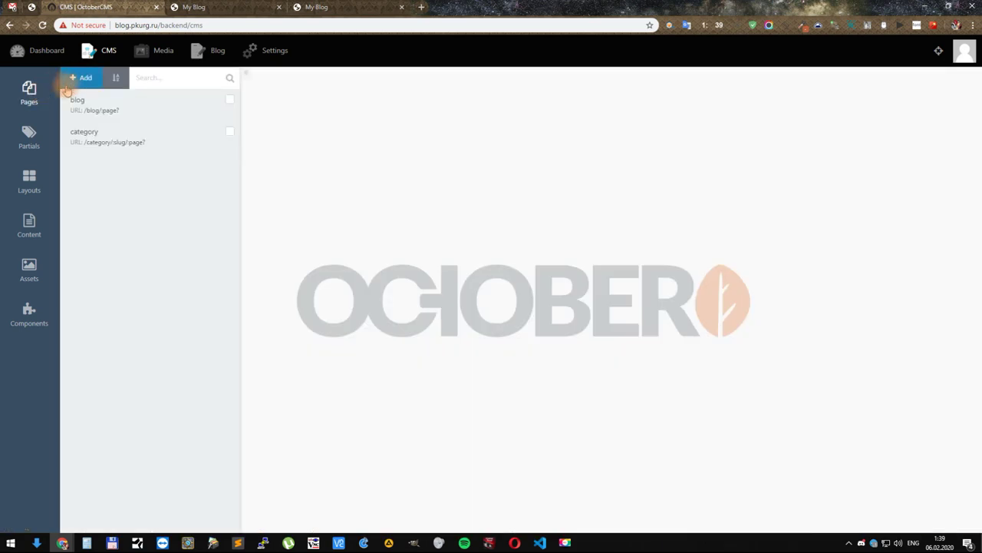
left_click(29, 132)
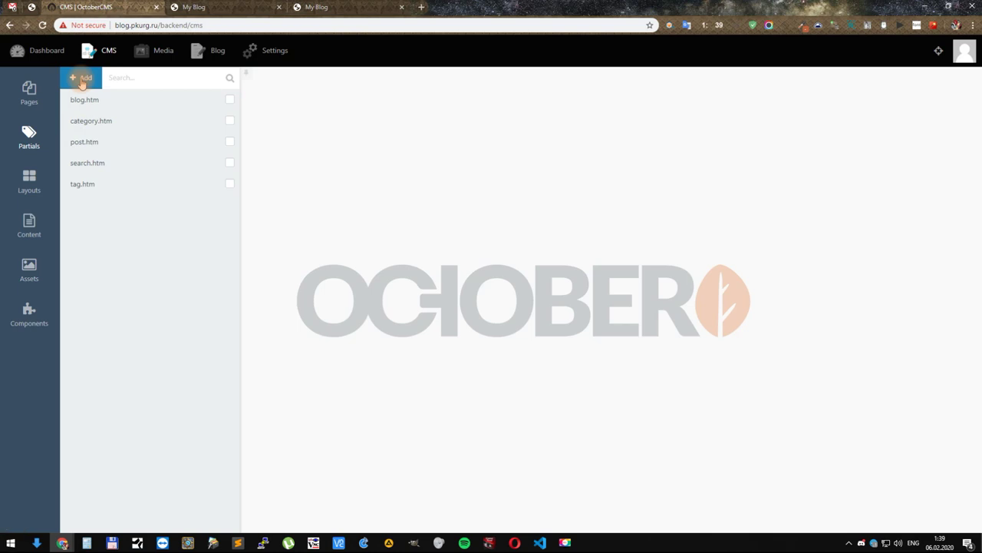
left_click(29, 92)
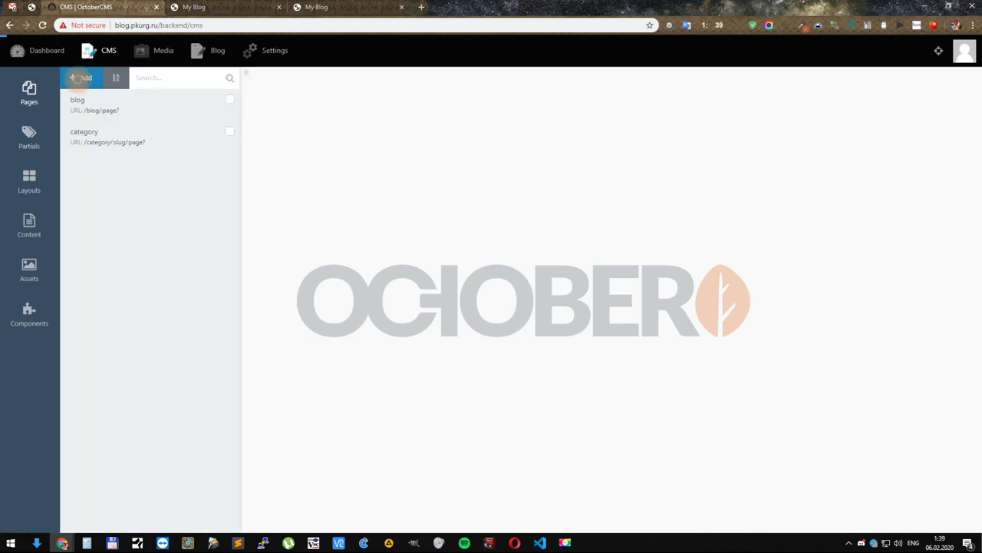
Step: Create and save a page titled post with the URL /post/:slug and the builder-layout layout
left_click(80, 80)
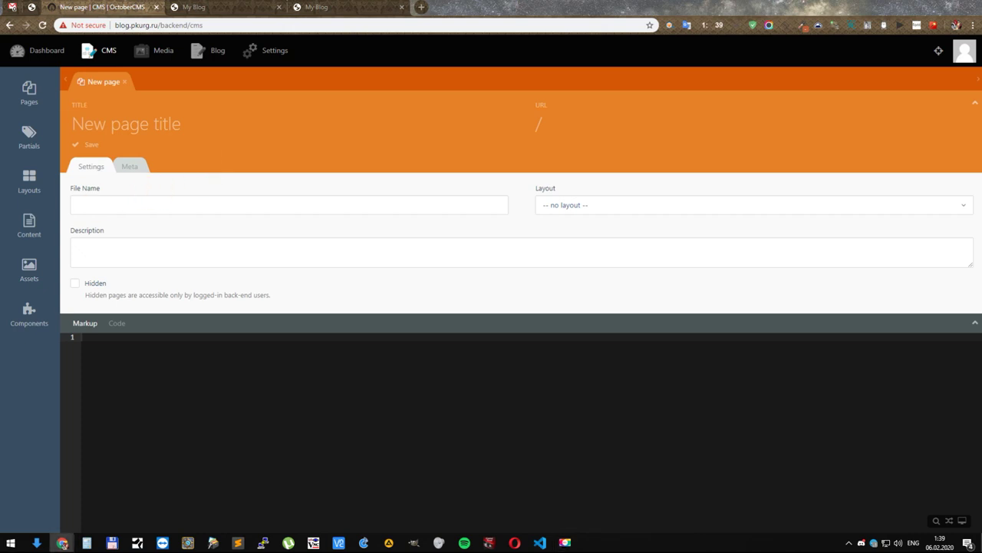
left_click(175, 124)
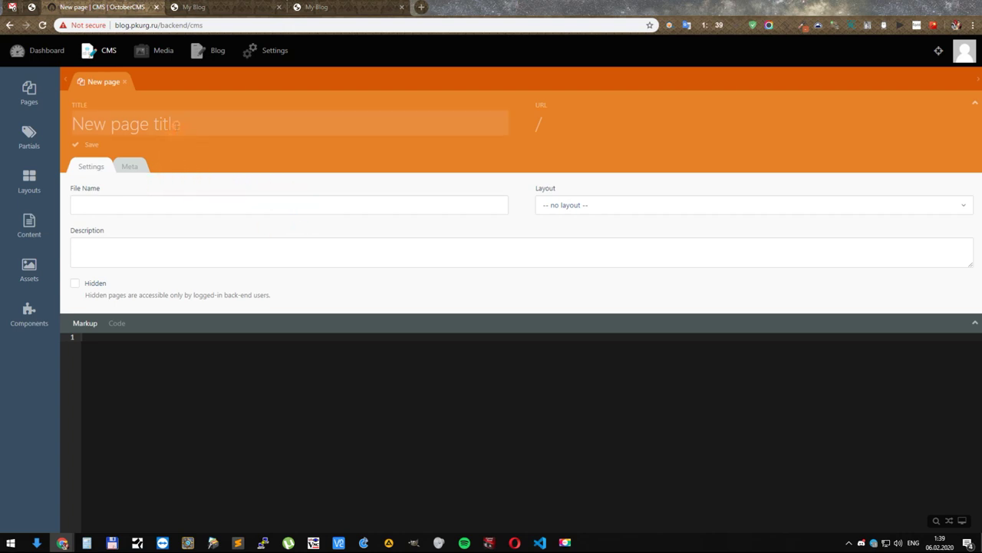
type("post")
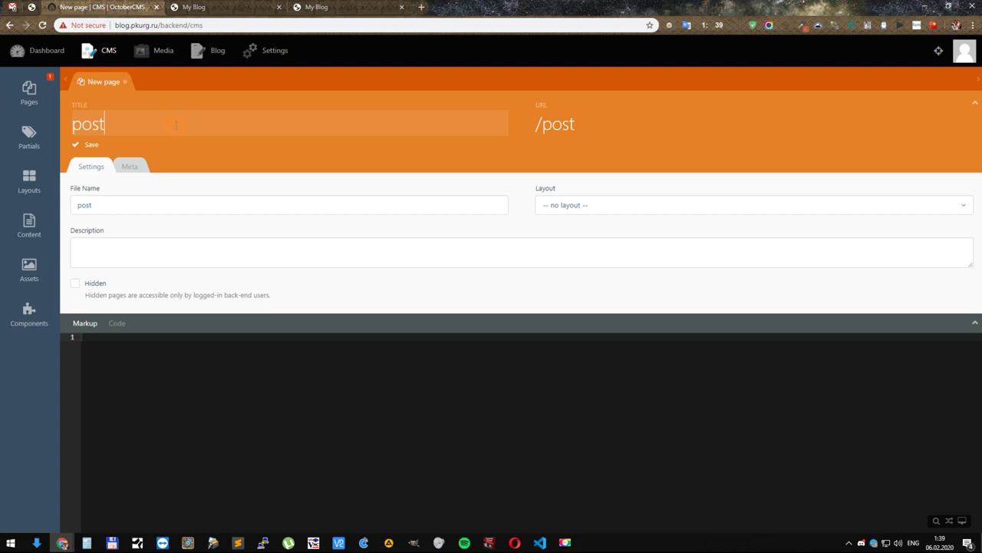
left_click(651, 127)
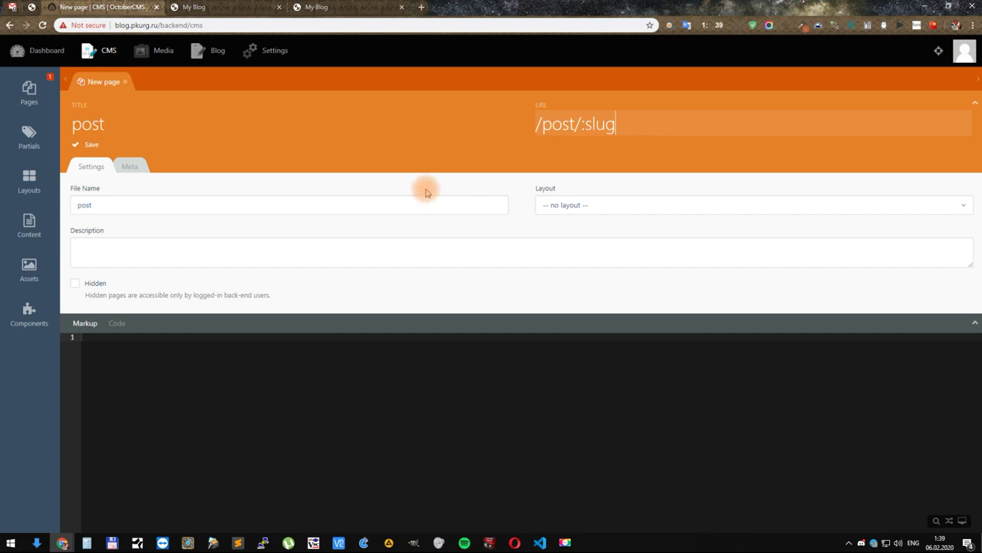
left_click(555, 204)
left_click(570, 259)
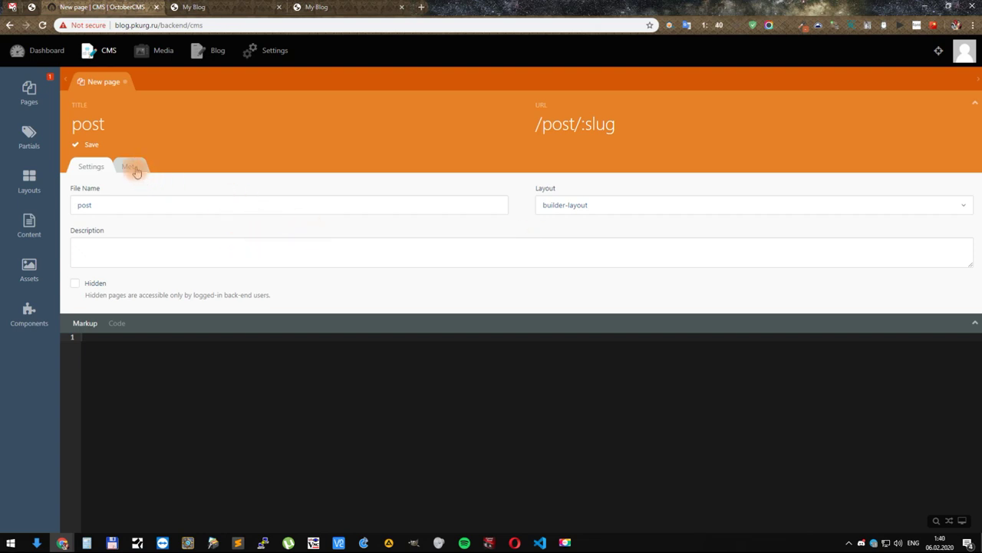
left_click(92, 145)
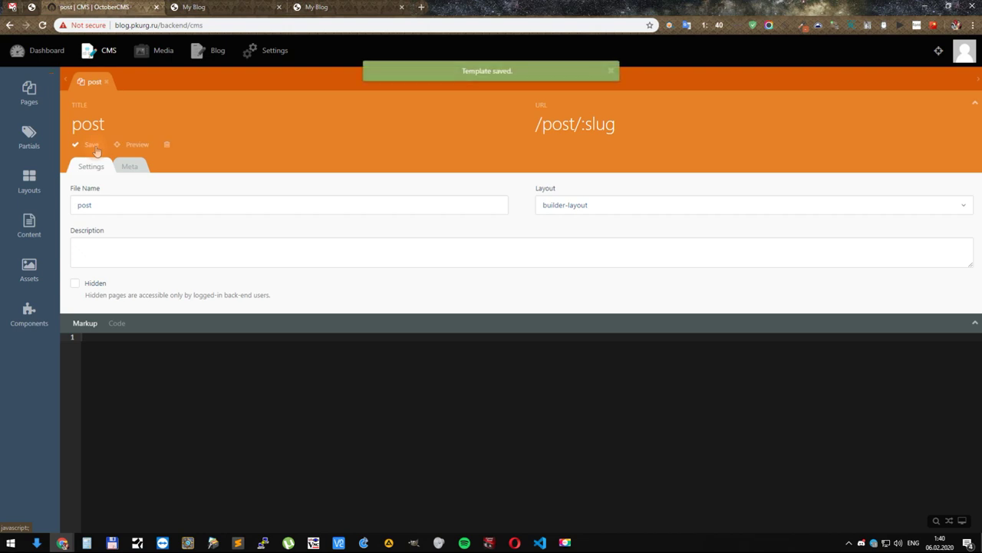
Step: Add the ContentBuilder component to the post page and its markup, followed by a new line
left_click(34, 314)
left_click_drag(171, 348, 298, 353)
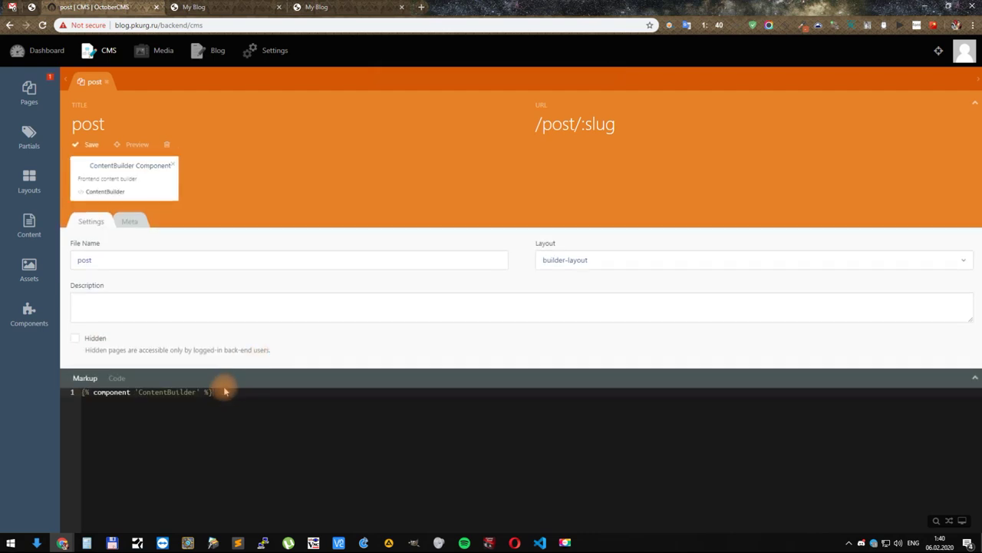
key("Return")
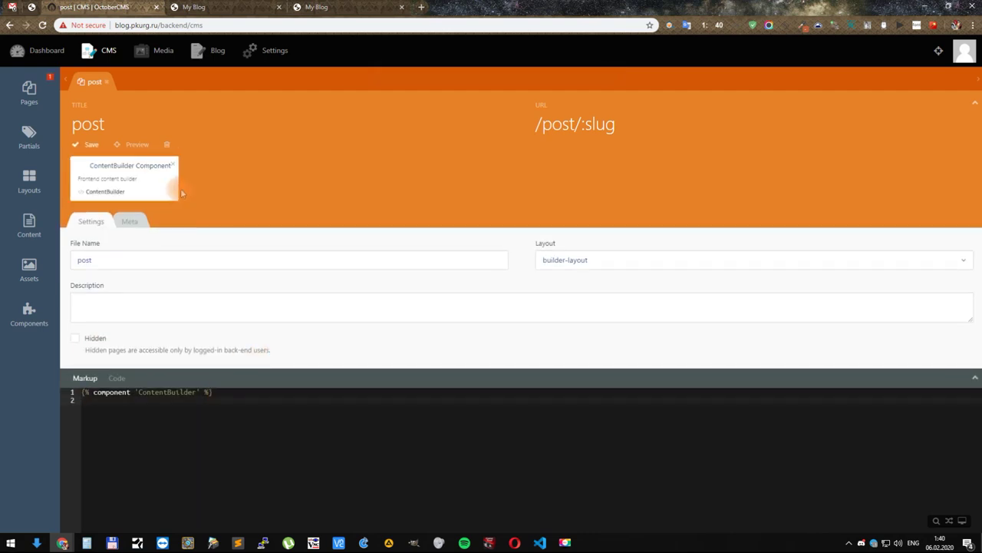
Step: Set the post page's ContentBuilder component to save to the header content file, and save the page
left_click(122, 184)
left_click(213, 268)
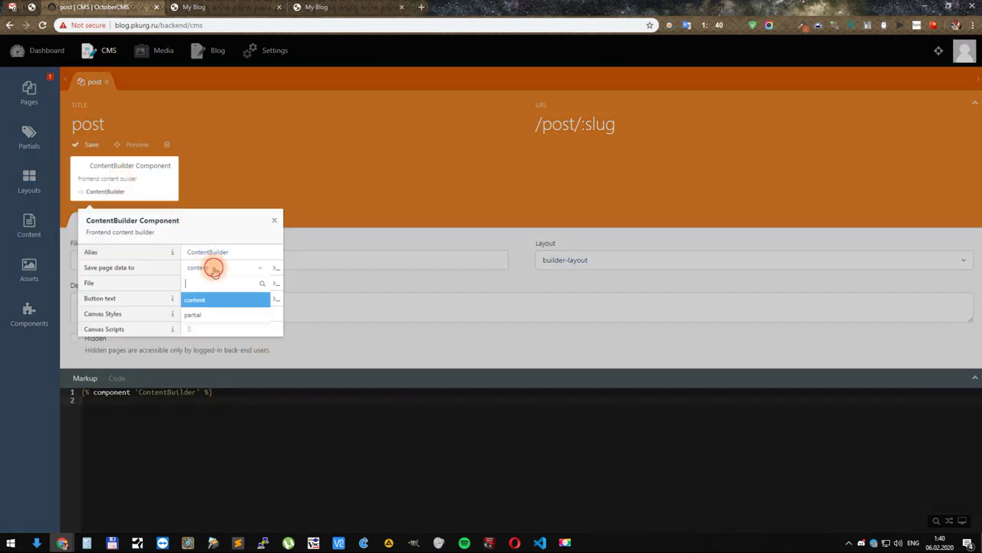
left_click(208, 299)
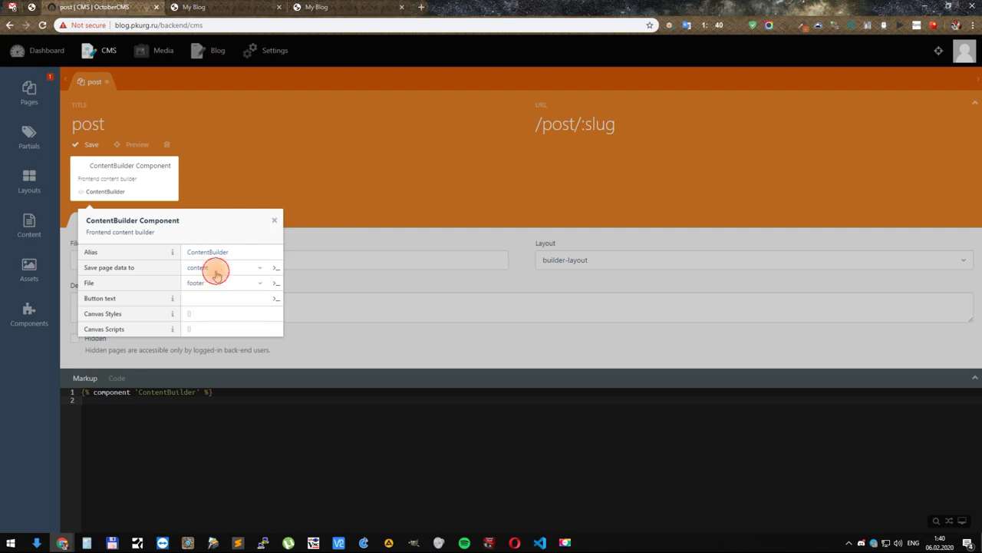
left_click(212, 282)
left_click(198, 329)
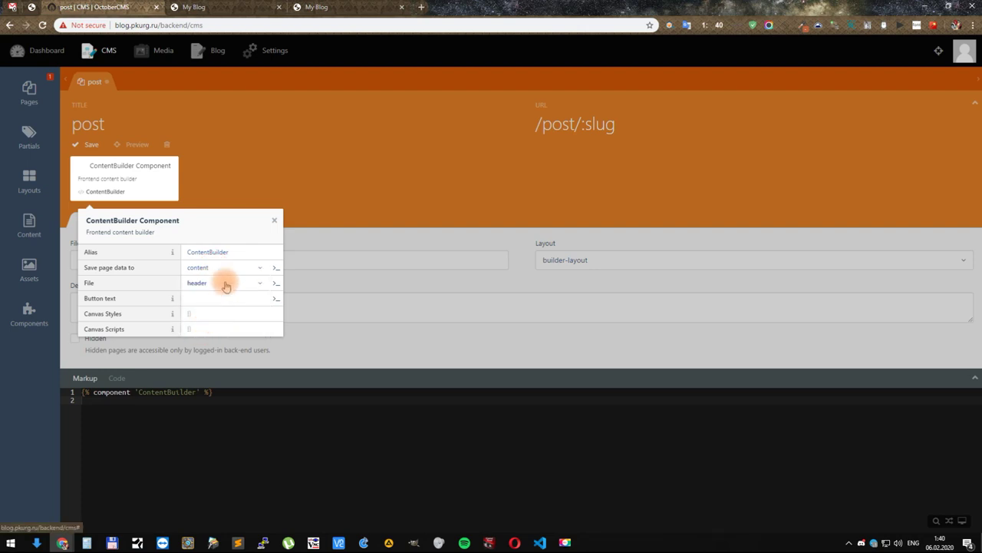
left_click(230, 192)
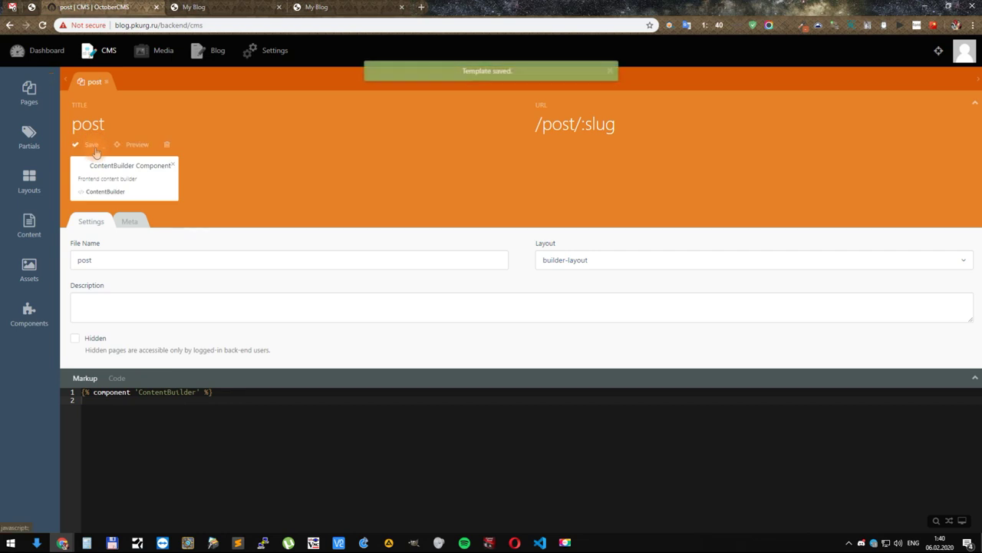
Step: Add a second ContentBuilder component to the post page's markup, storing its data in the post partial, and save the page
left_click(28, 315)
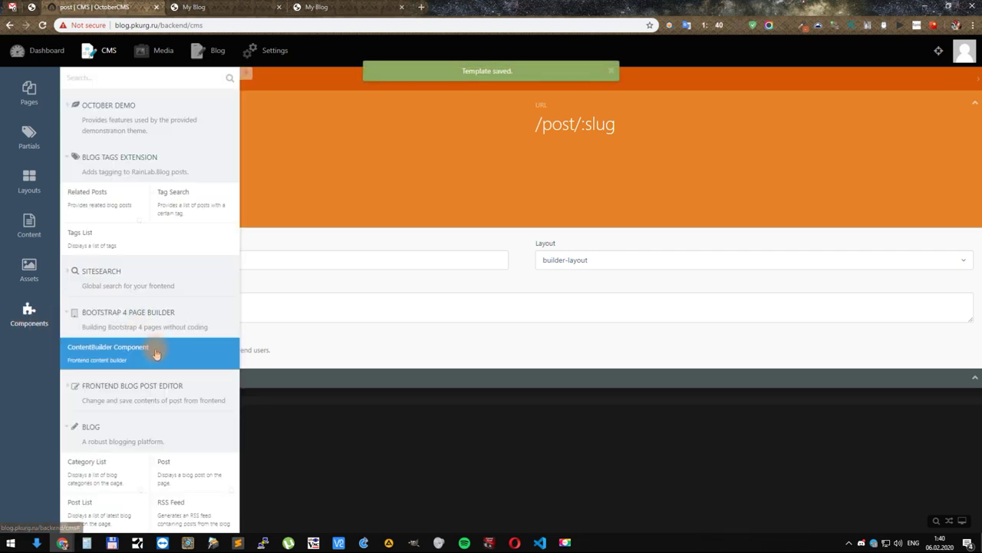
left_click_drag(156, 353, 279, 402)
left_click(231, 191)
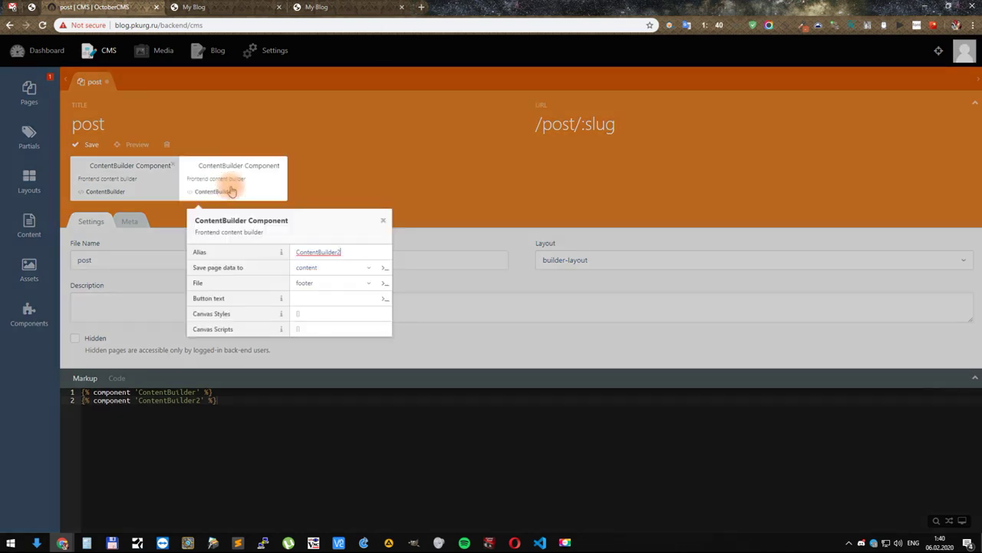
left_click(324, 281)
left_click(307, 265)
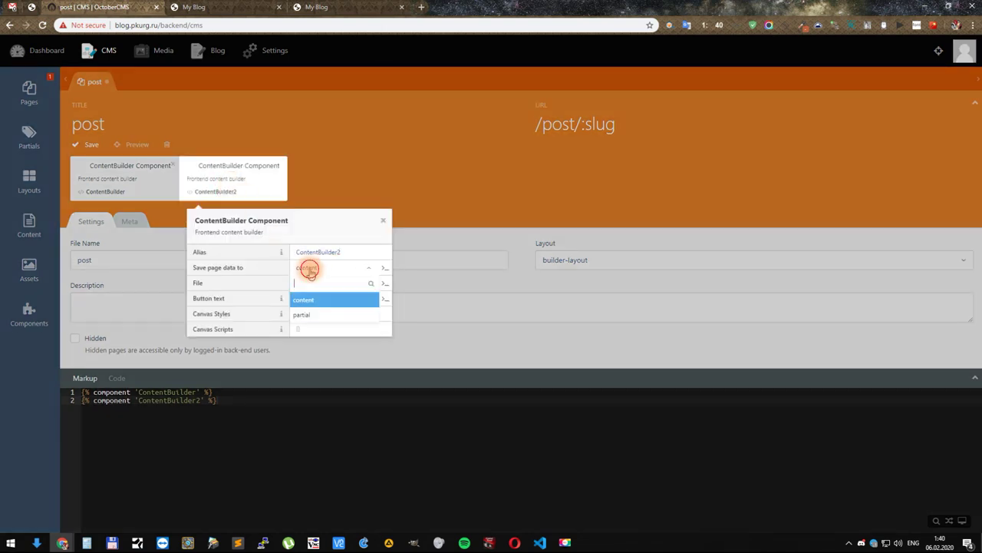
left_click(303, 315)
left_click(311, 282)
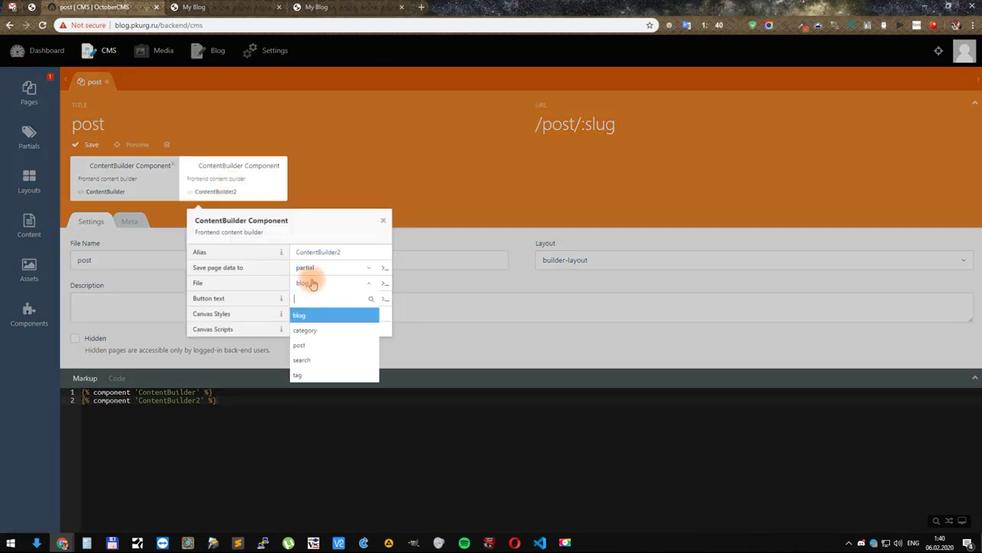
left_click(312, 347)
left_click(320, 190)
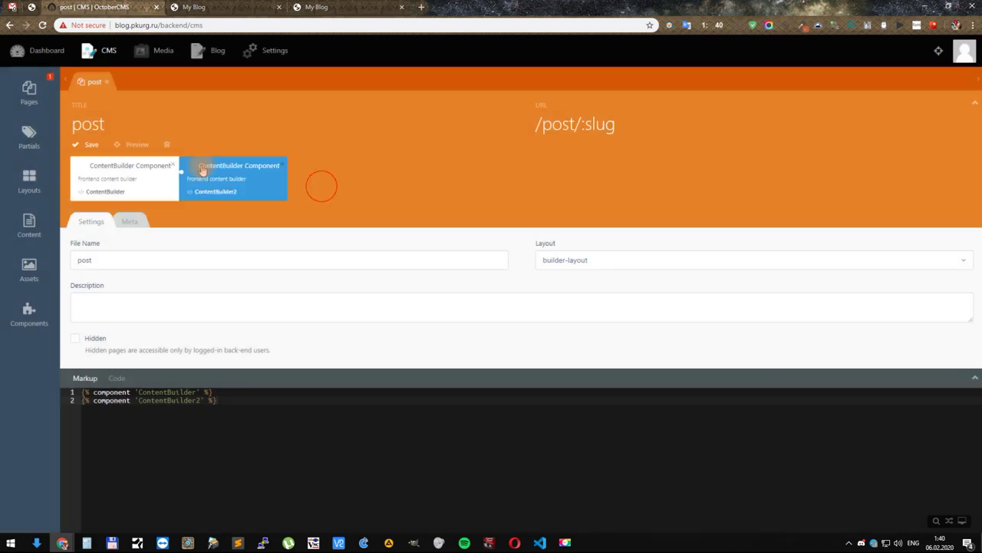
left_click(90, 144)
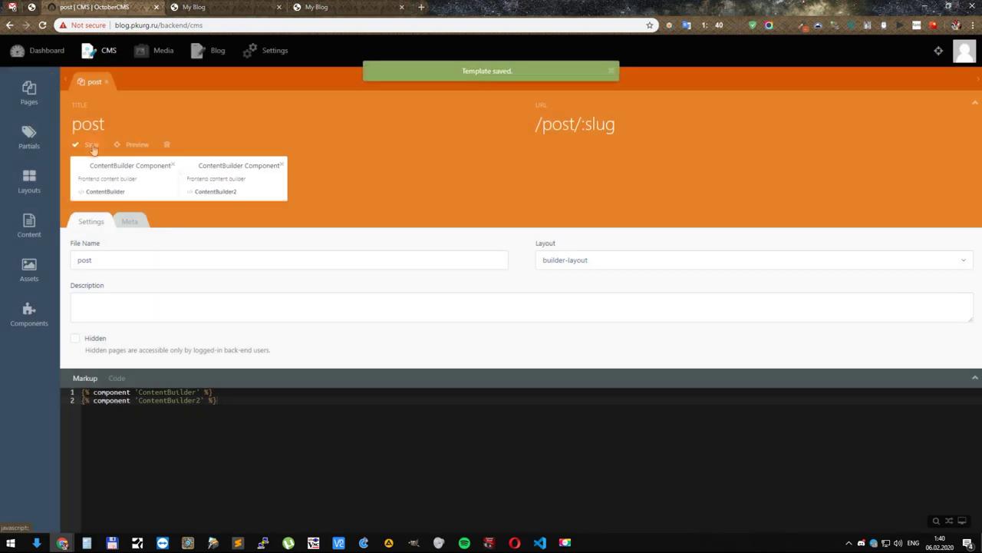
Step: Open the post partial, attach the blog Post component to it, and save the partial
left_click(47, 139)
left_click(80, 144)
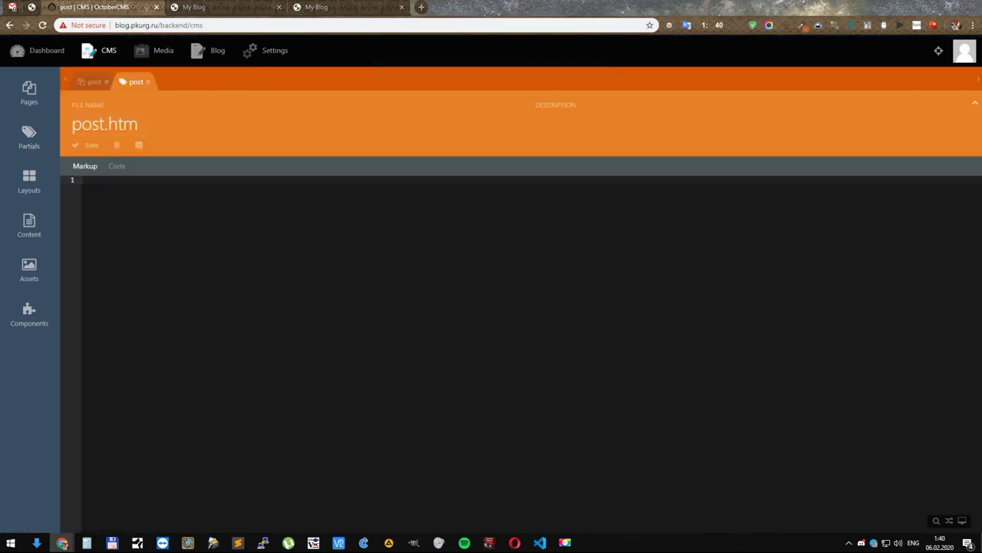
left_click(28, 321)
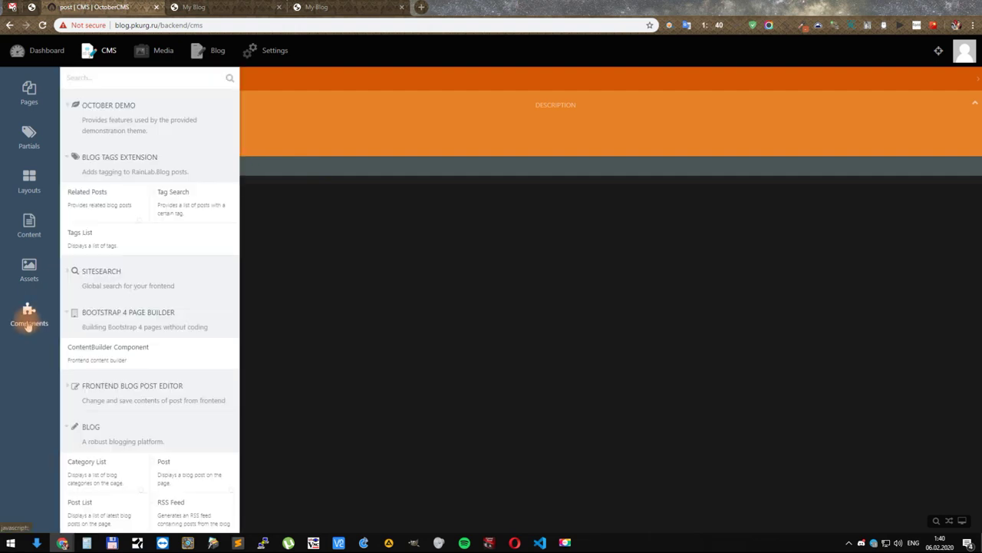
left_click_drag(175, 464, 193, 138)
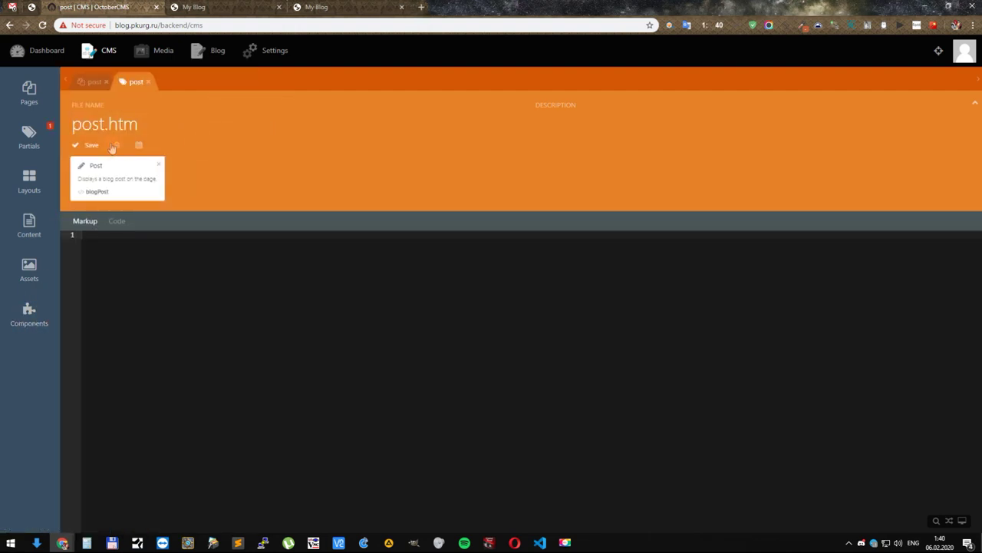
left_click(86, 144)
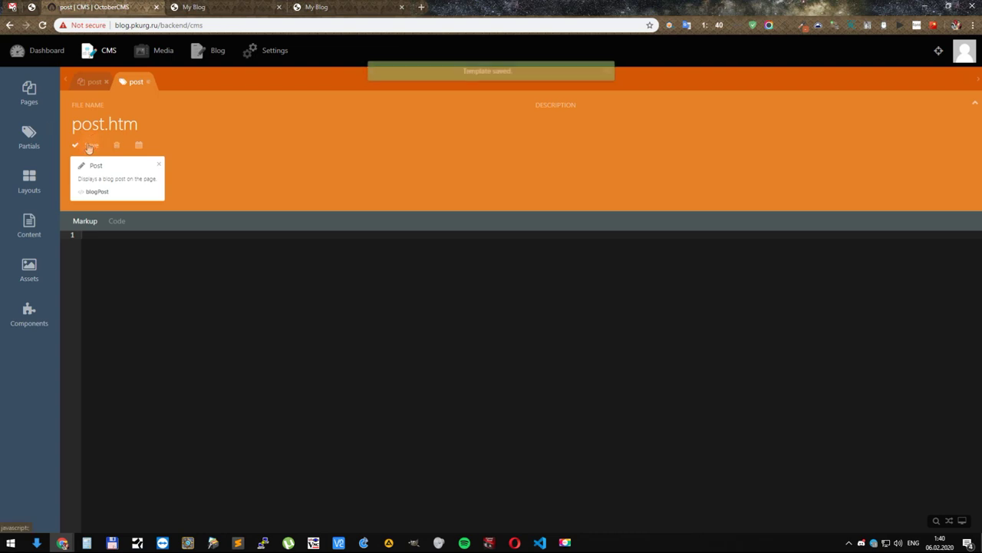
Step: Set the Post component's category page to category, then save and close the post partial
left_click(121, 185)
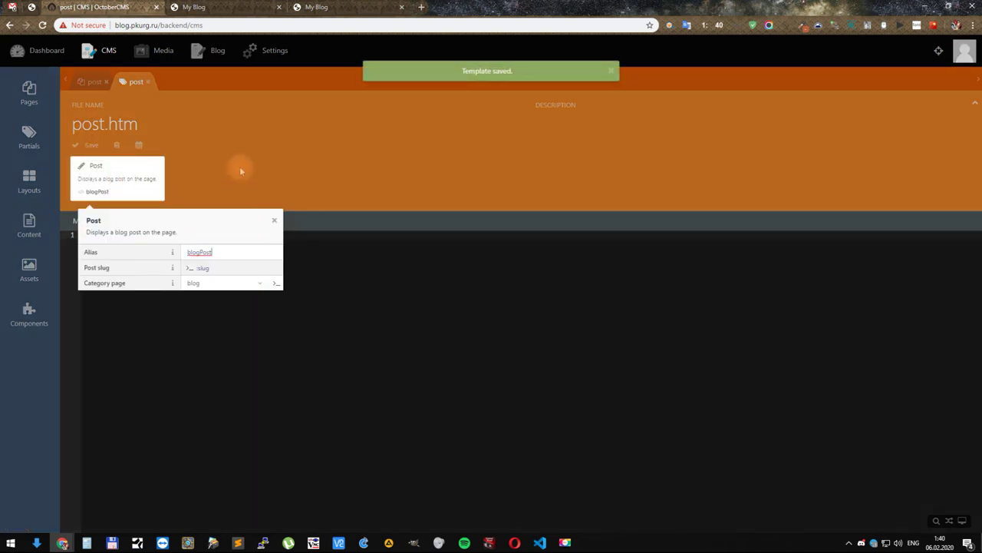
left_click(217, 284)
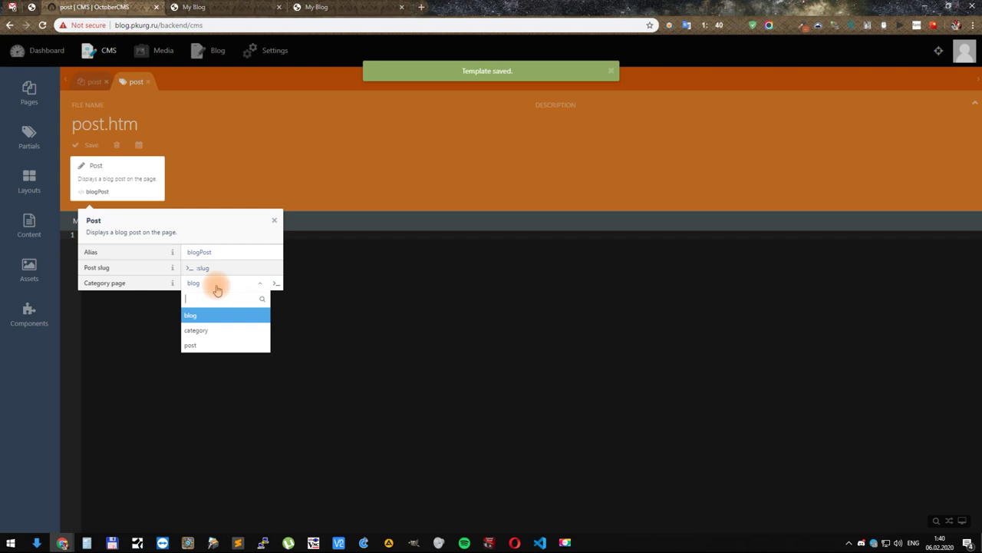
left_click(204, 330)
left_click(225, 164)
left_click(91, 145)
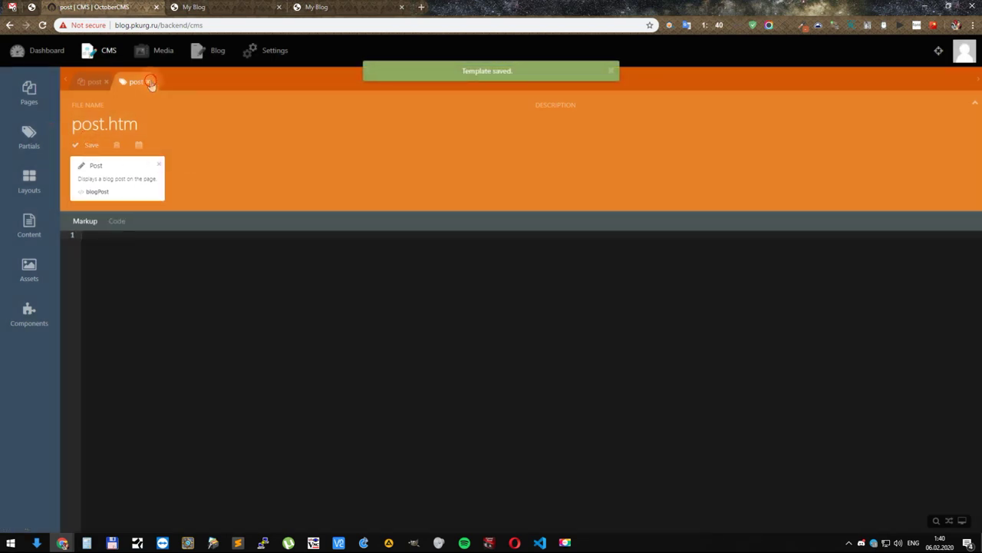
left_click(151, 82)
Step: Preview the post page in the browser and close the two older My Blog tabs
left_click(129, 144)
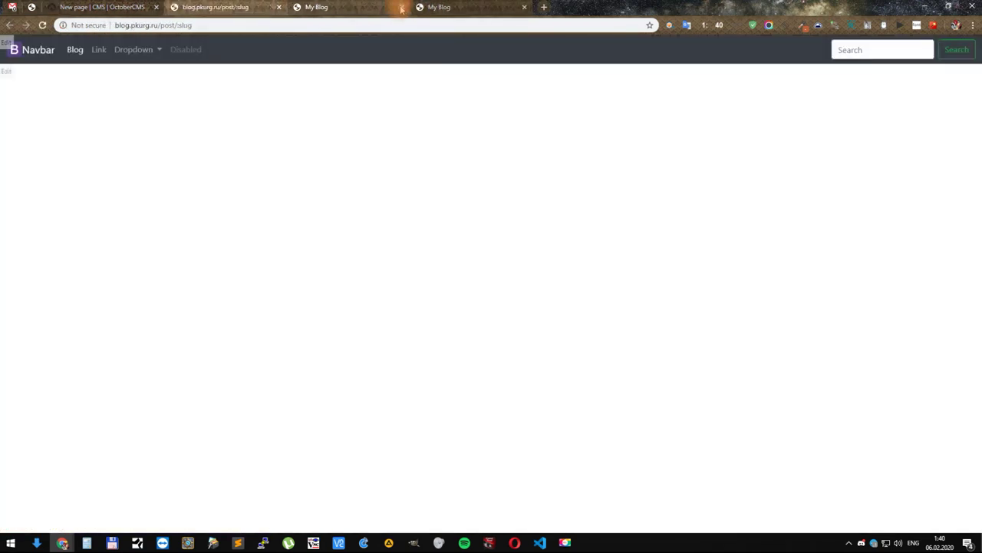
left_click(401, 8)
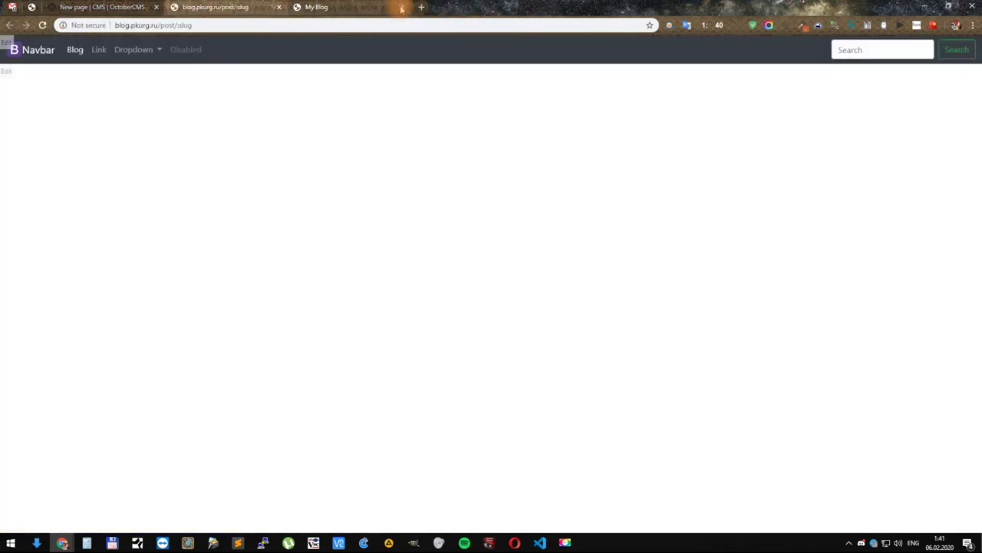
left_click(401, 7)
Step: Start editing the area below the navbar and add a row containing three stacked containers
left_click(6, 71)
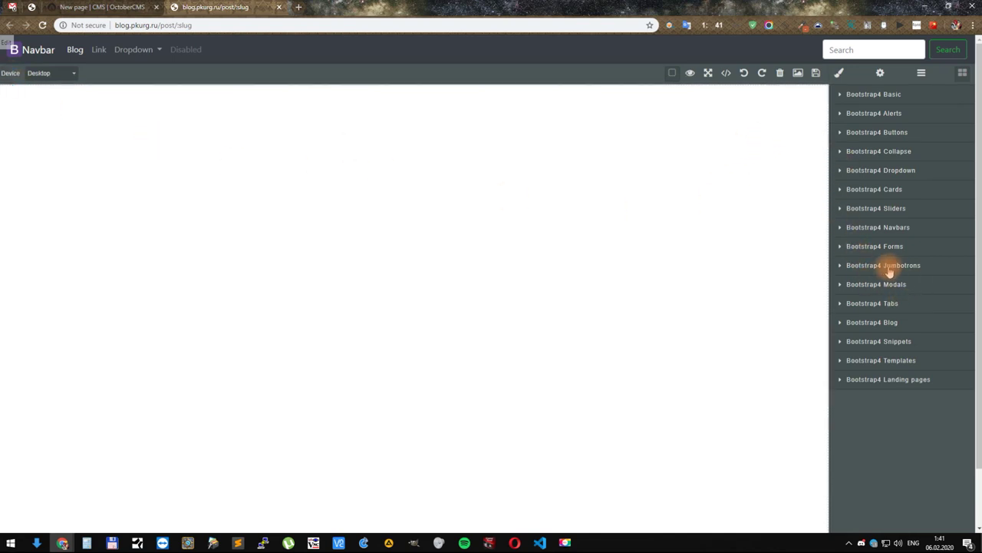
left_click(865, 94)
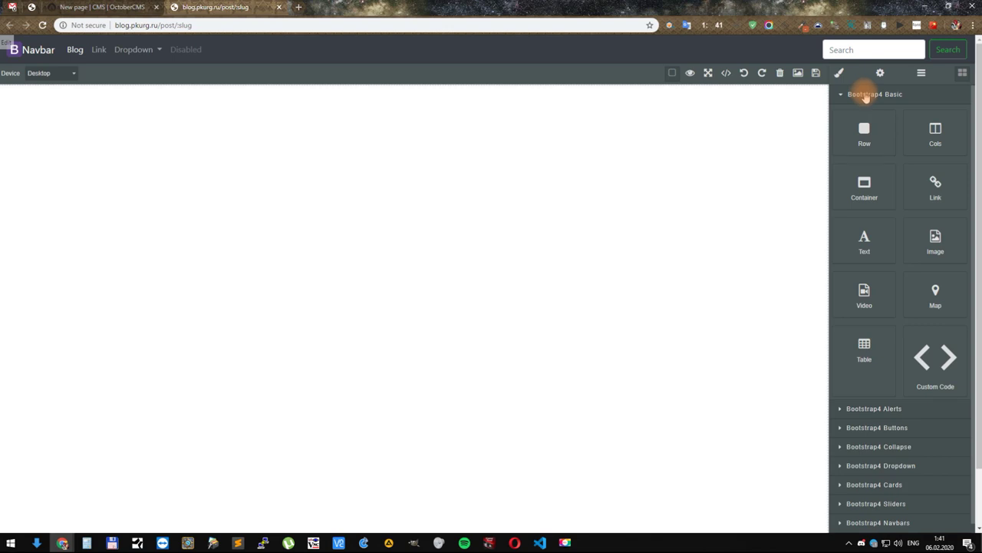
left_click_drag(883, 170, 779, 137)
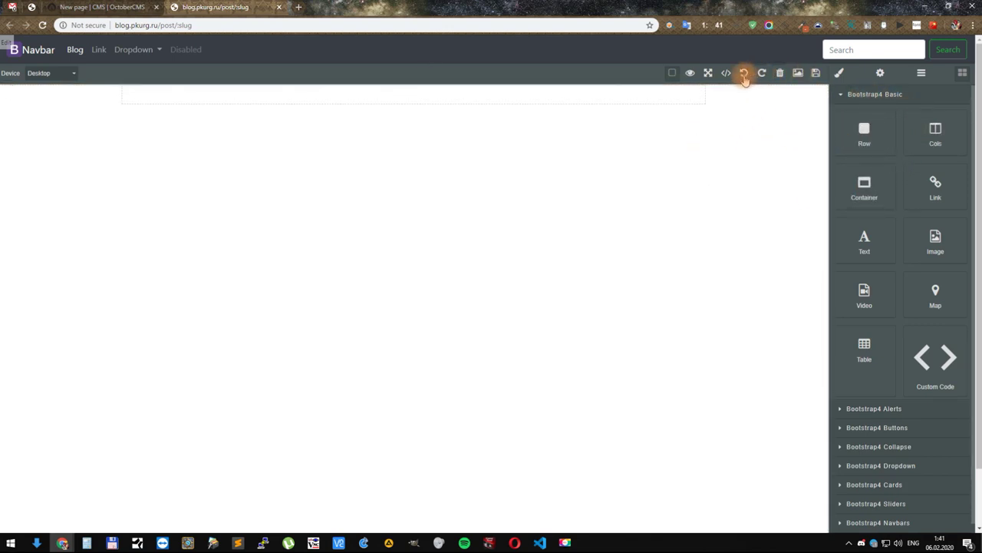
left_click_drag(895, 135, 760, 140)
left_click_drag(852, 170, 612, 100)
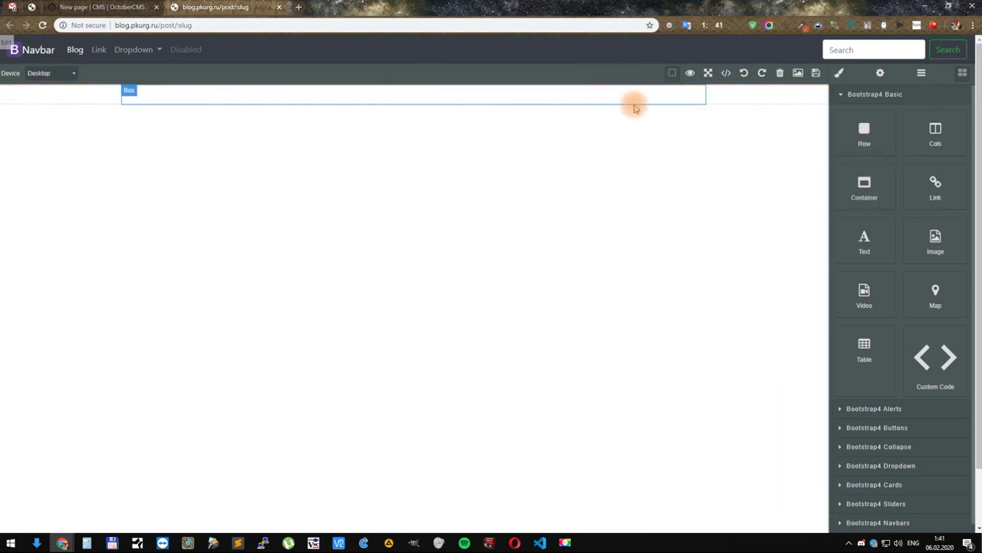
left_click(695, 98)
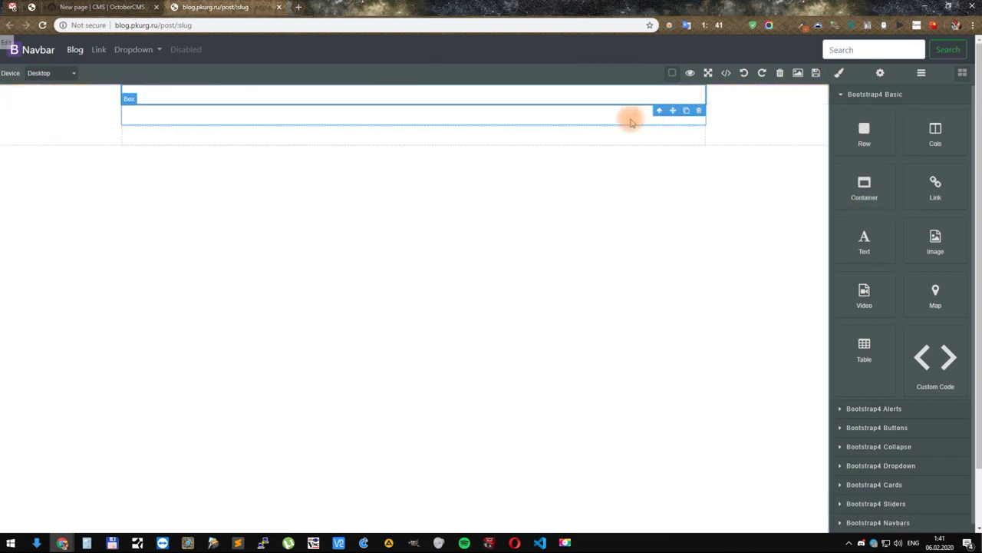
Step: Insert a text block in the middle container, replace its text with "post", and make it bold
left_click_drag(865, 245, 344, 116)
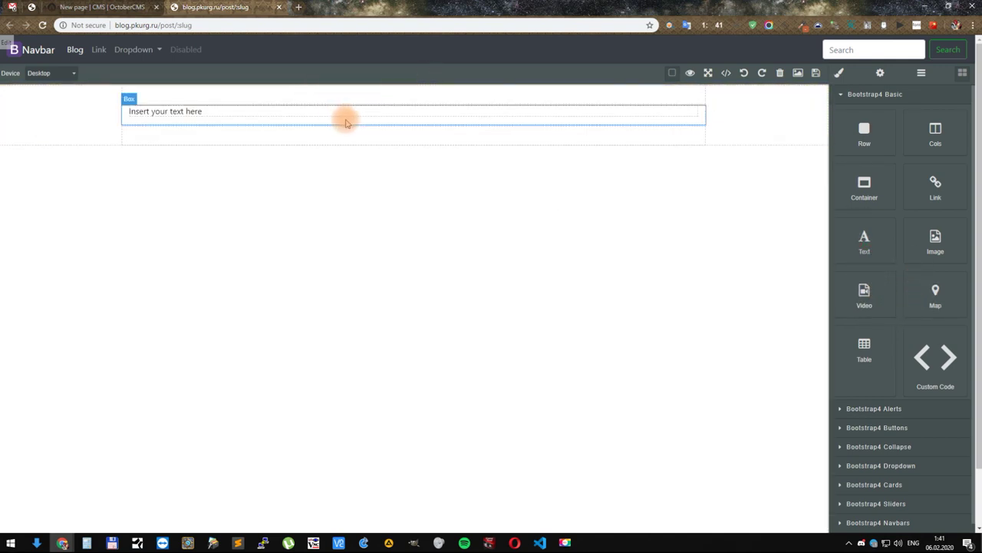
left_click(182, 111)
left_click(181, 111)
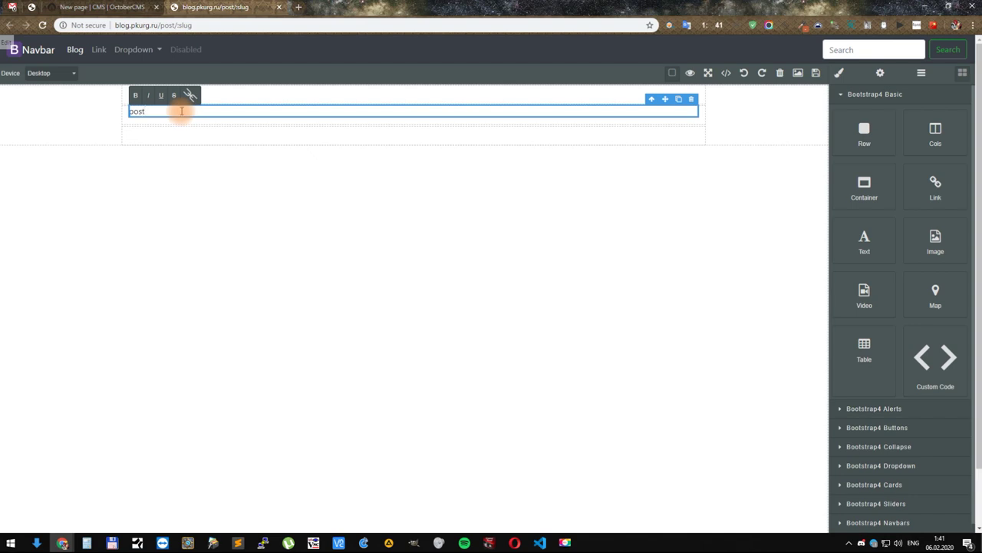
key("ctrl+a")
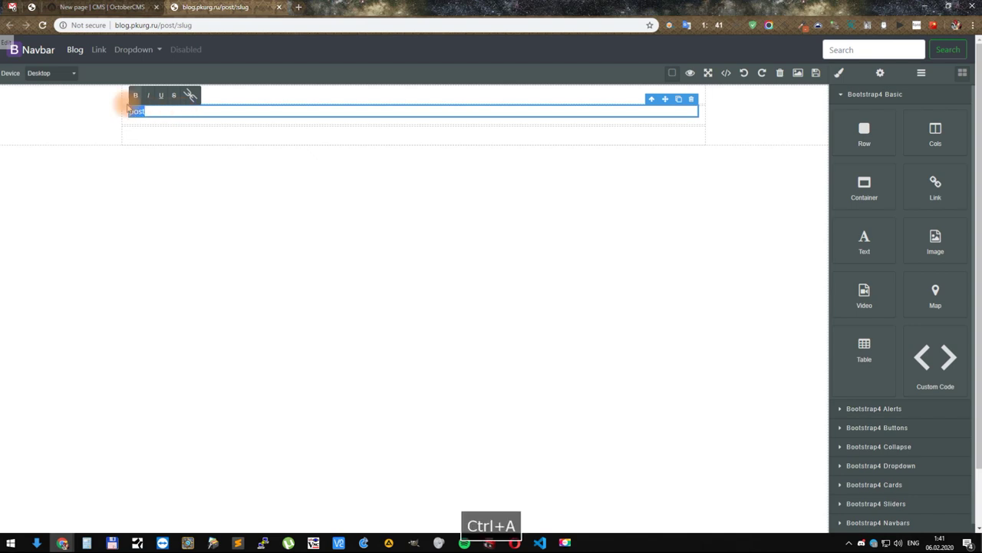
left_click(135, 96)
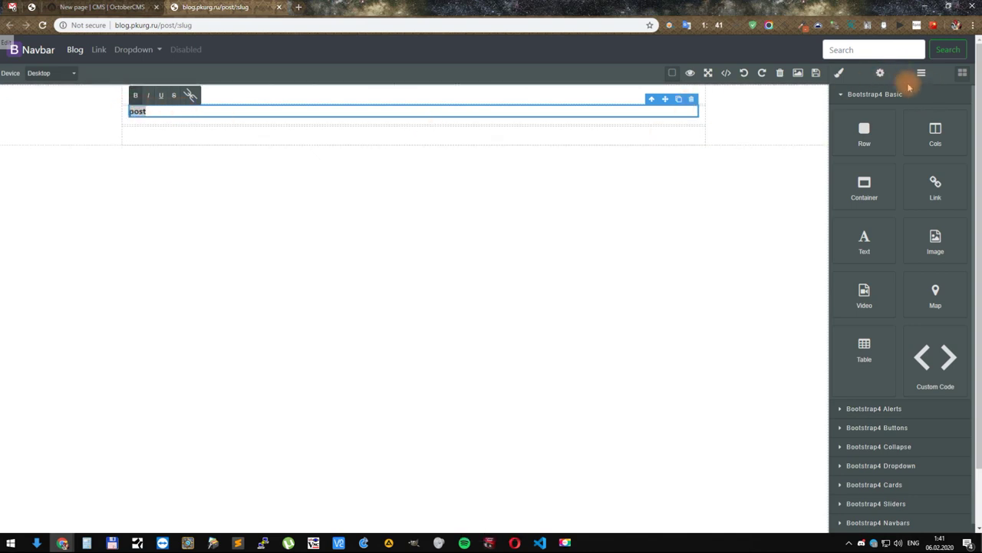
Step: Set the post heading's font family to Helvetica and its font size to 50 px
left_click(841, 74)
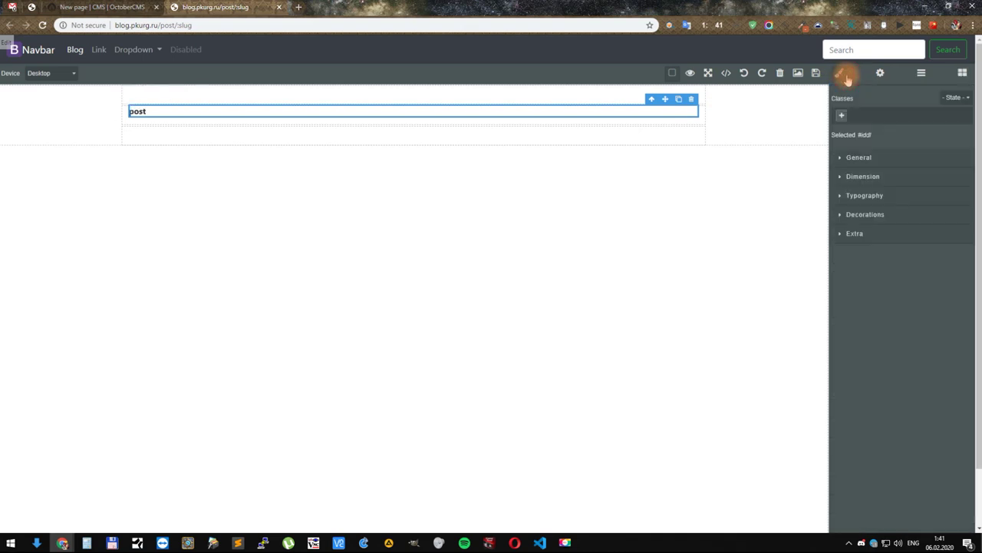
left_click(870, 194)
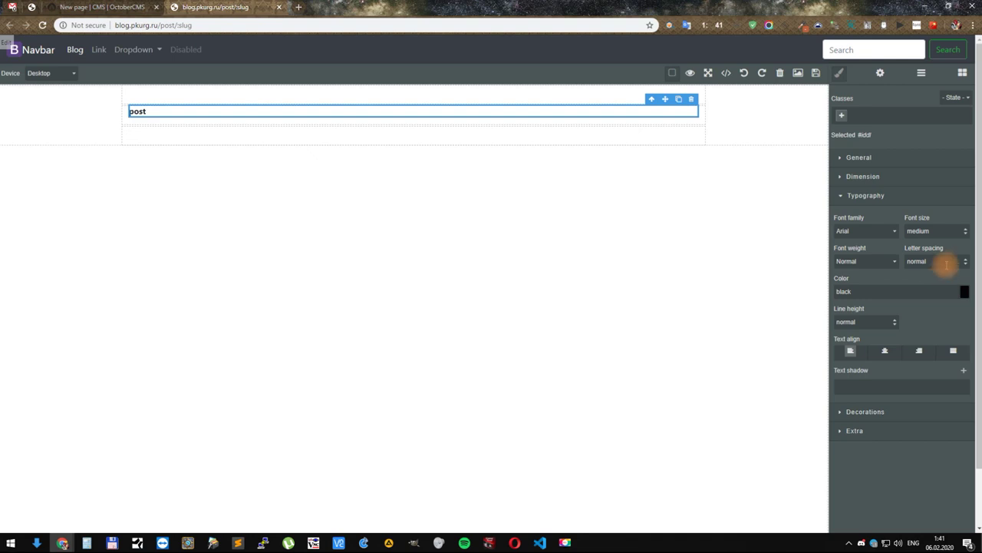
left_click(851, 230)
left_click(858, 290)
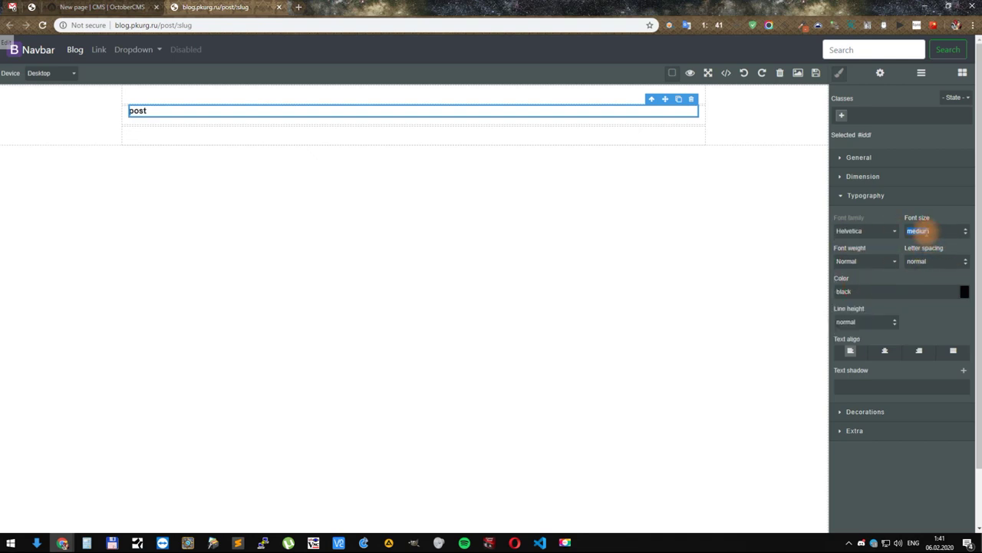
type("50")
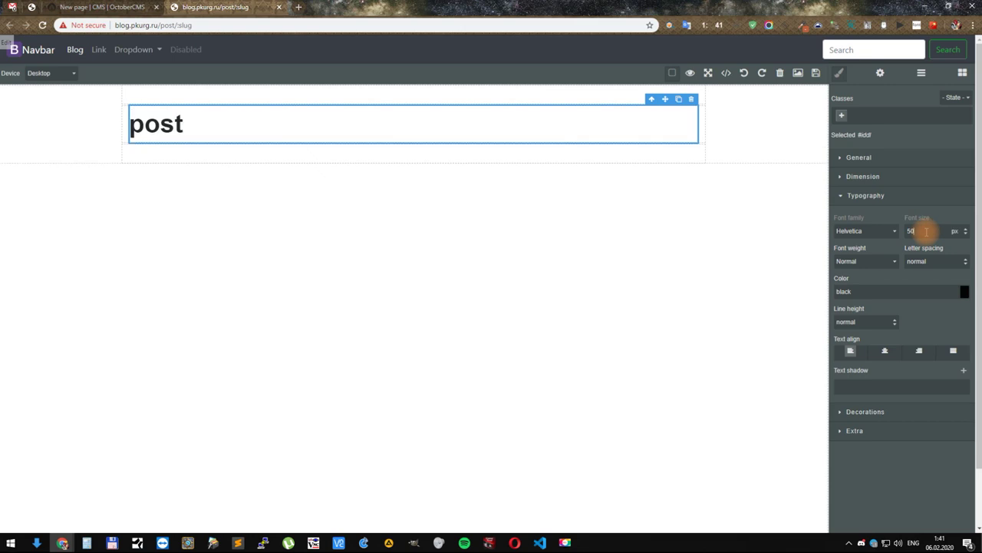
Step: Select the row around the containers and clear its right and left margin values
left_click(746, 138)
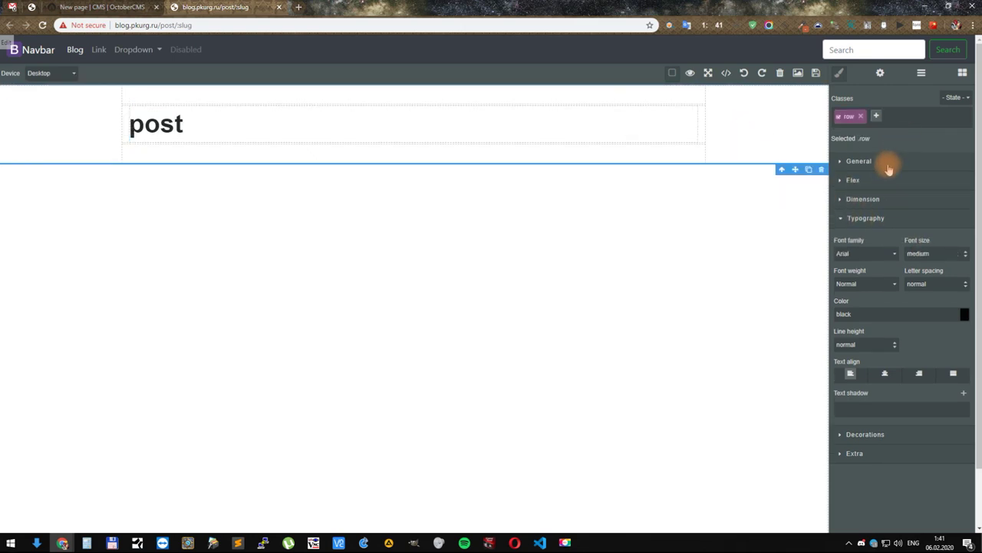
left_click(876, 202)
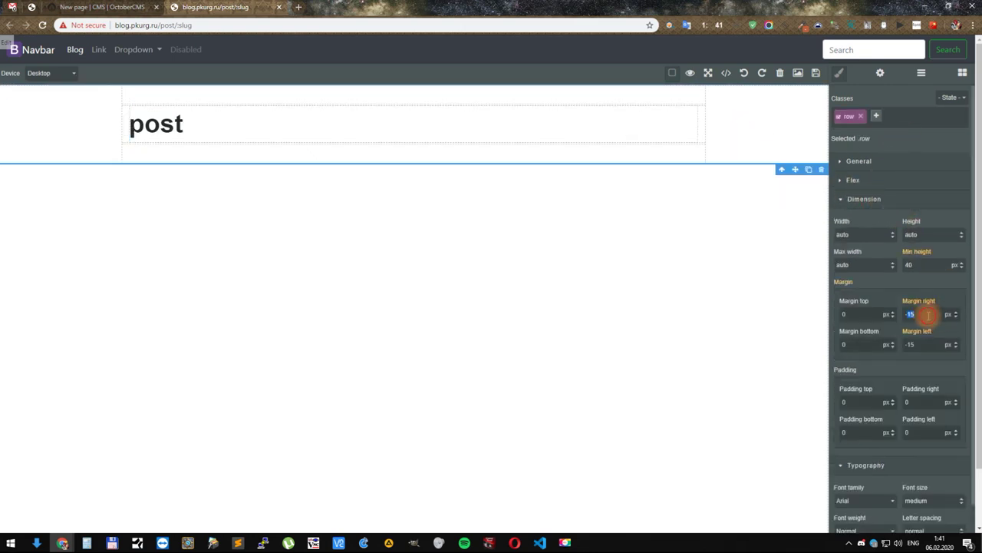
type("-")
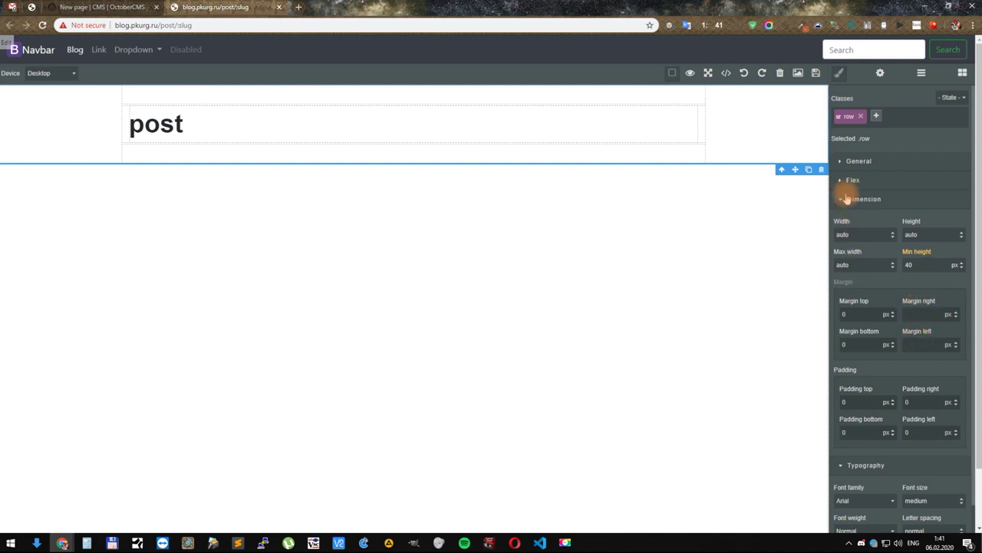
Step: Add the class post-head to the selected row around the post heading
left_click(879, 117)
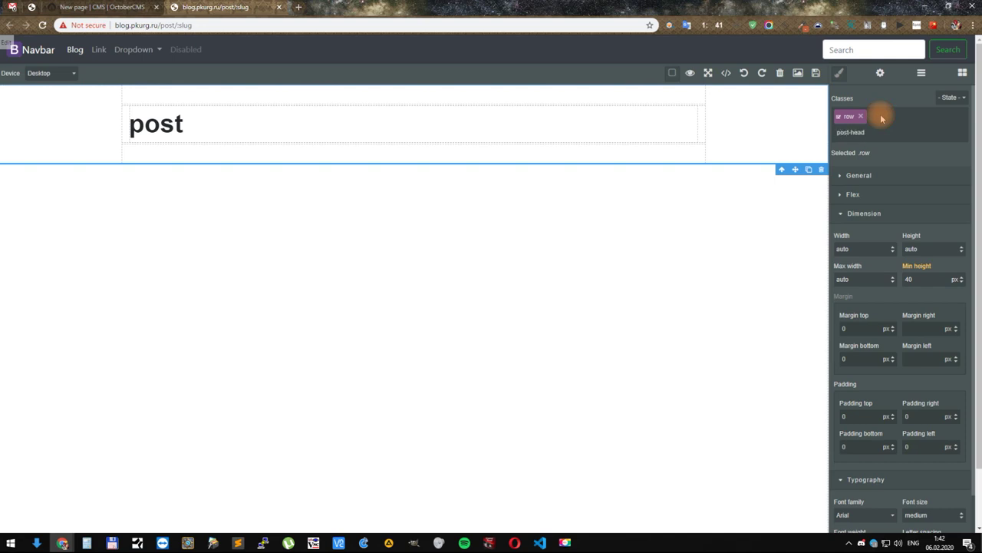
type("post-head")
key("Return")
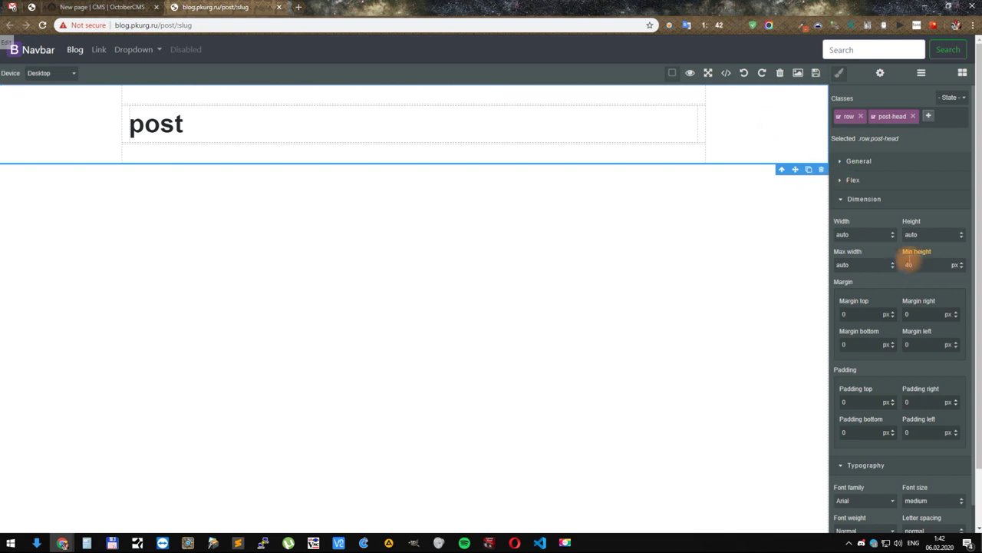
Step: Add a background layer to the post-head row and upload the desk stationery photo as its background image
left_click(892, 200)
left_click(892, 218)
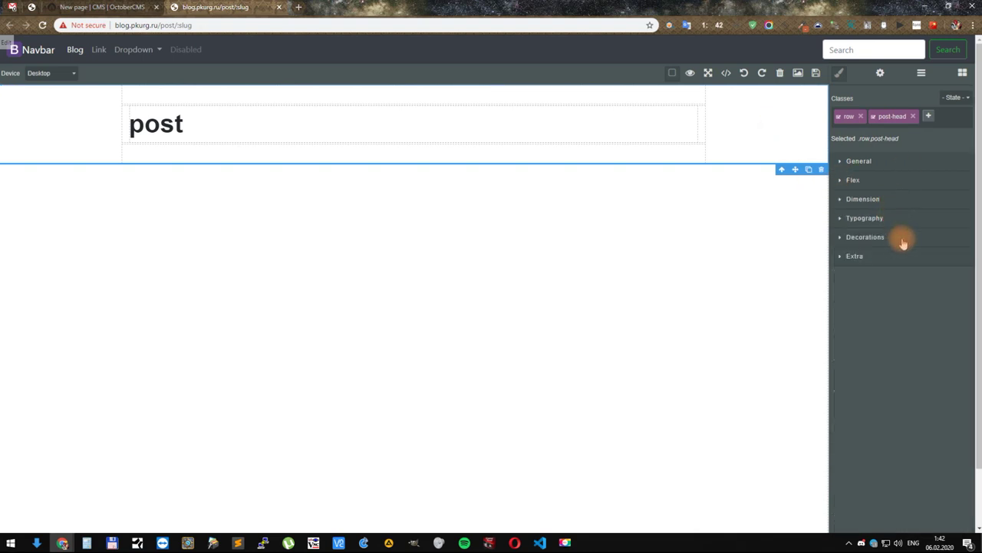
left_click(901, 237)
scroll(913, 415, "down", 1)
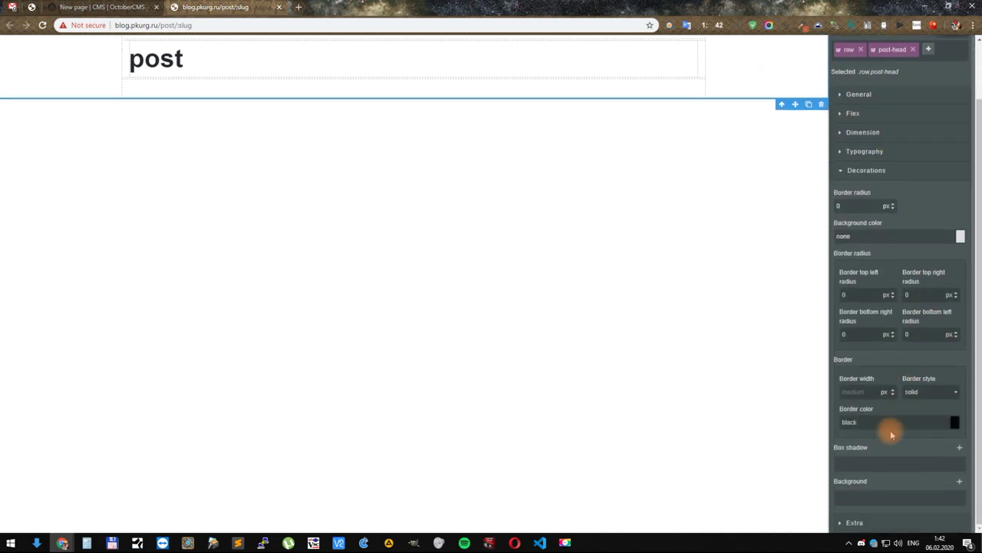
left_click(959, 481)
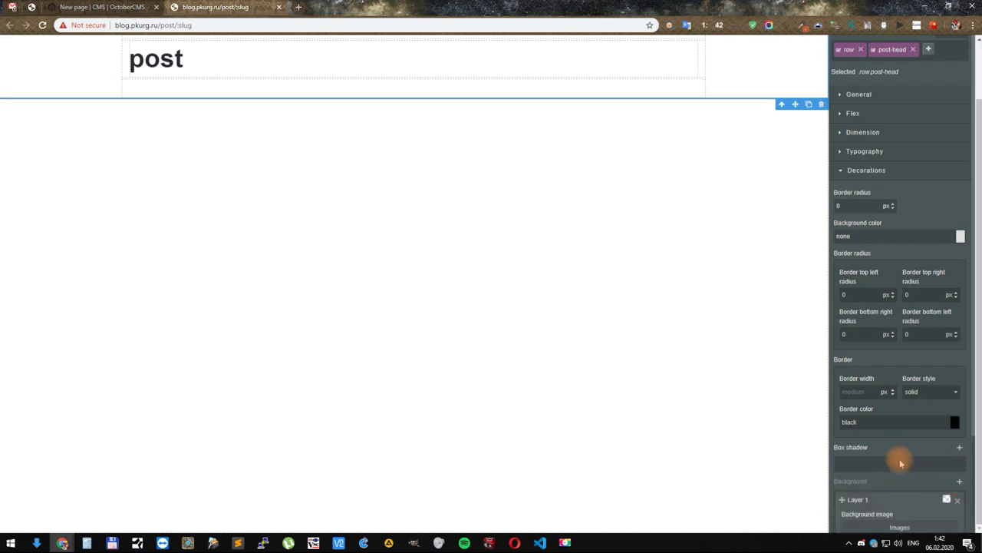
scroll(901, 452, "down", 2)
left_click(898, 409)
left_click(422, 258)
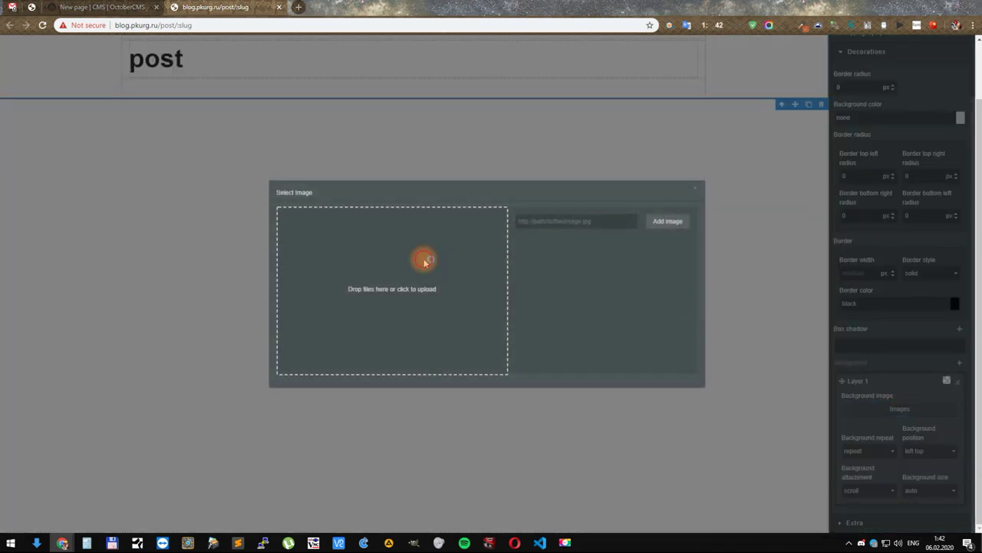
double_click(234, 115)
left_click(542, 253)
scroll(956, 430, "down", 1)
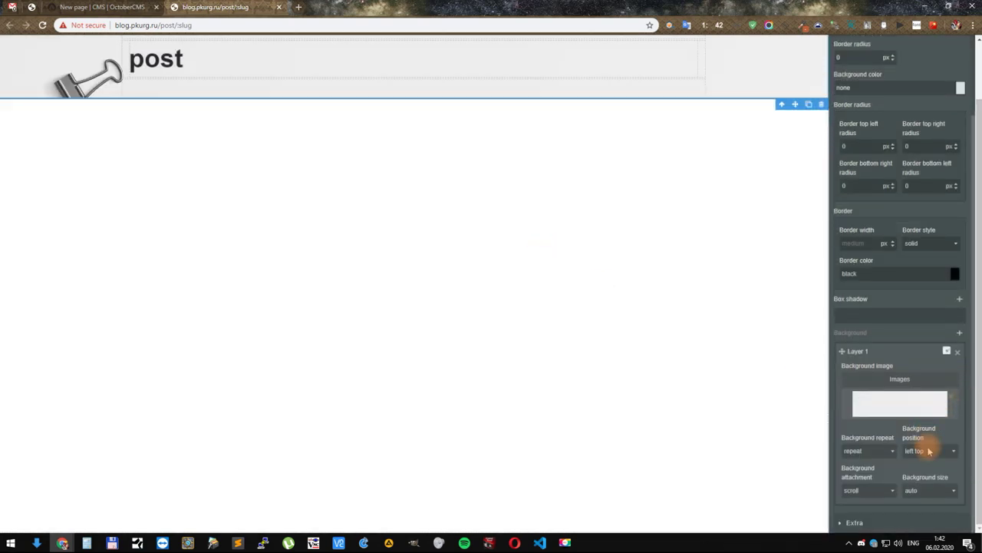
Step: Set the row's background image position to center center and its background size to cover
left_click(929, 451)
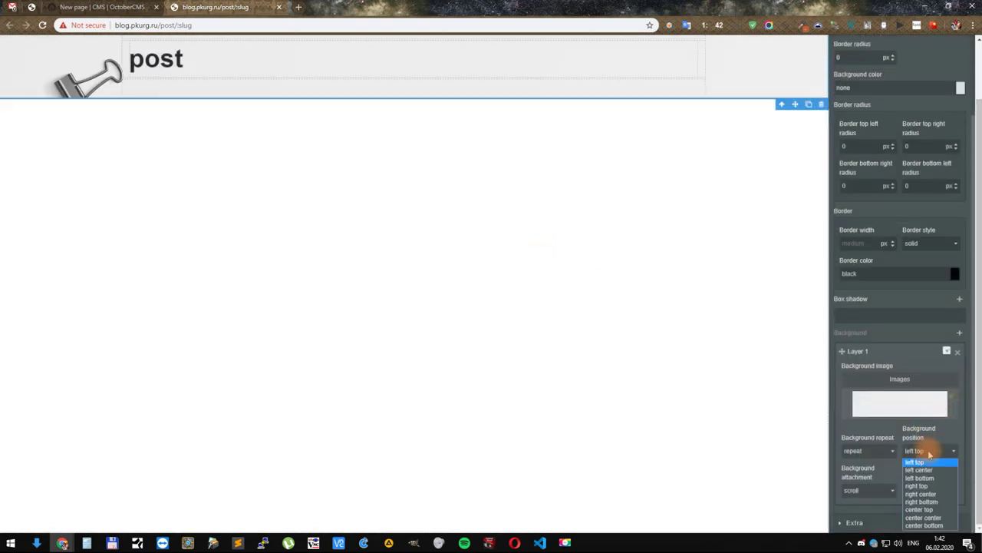
left_click(925, 517)
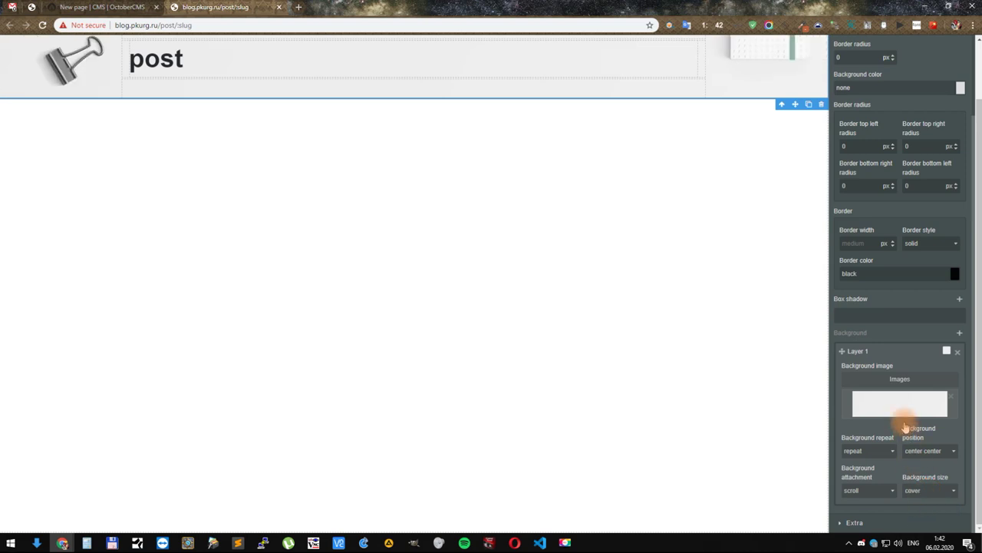
scroll(910, 436, "up", 3)
scroll(680, 302, "up", 1)
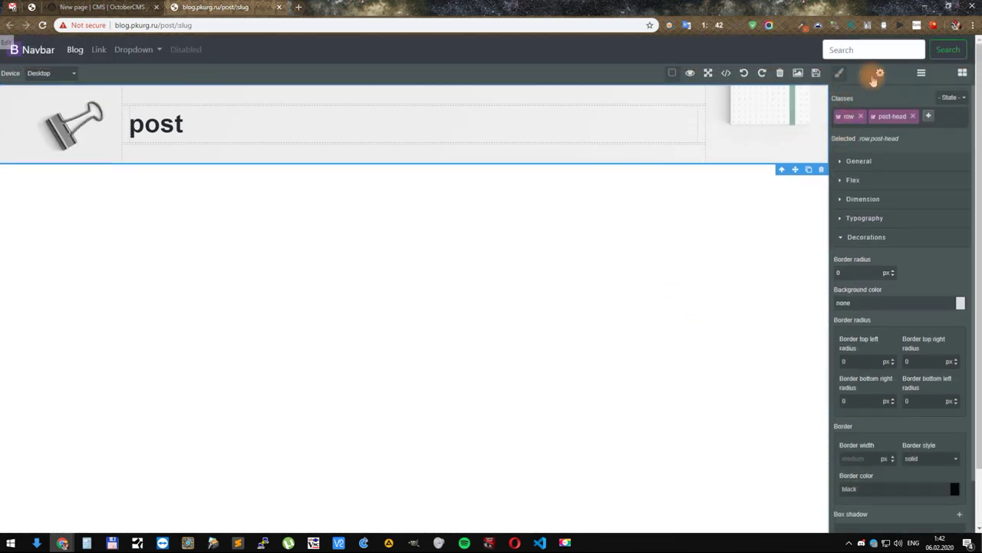
Step: Save the post page's header edits in the content builder, and close the post page in the OctoberCMS backend
left_click(816, 73)
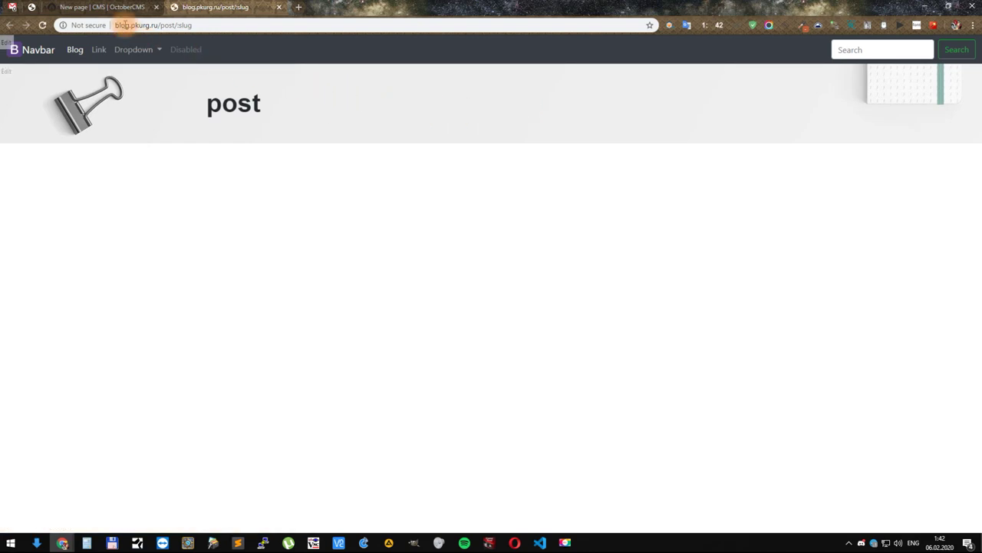
left_click(90, 7)
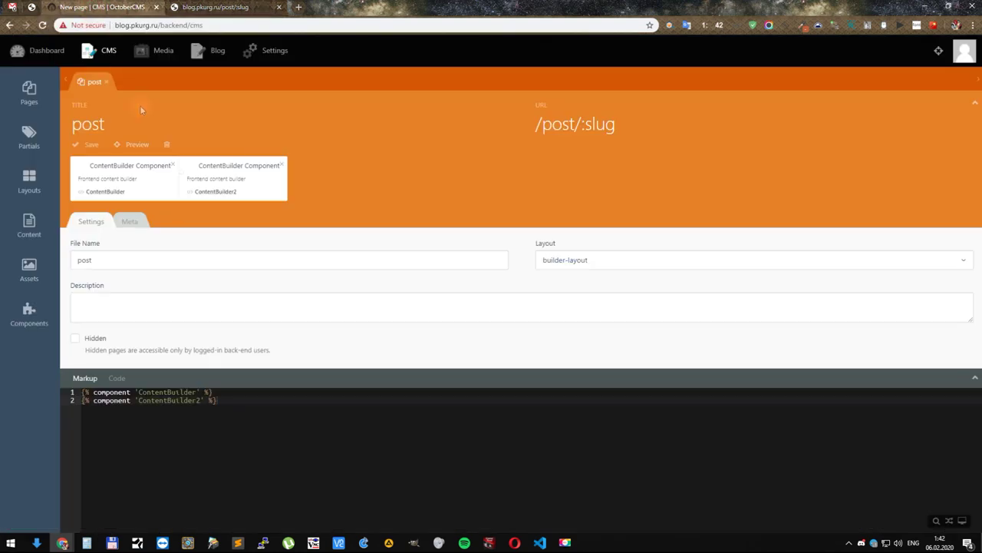
left_click(108, 82)
Step: Open the blog.htm and category.htm partials for editing
left_click(33, 136)
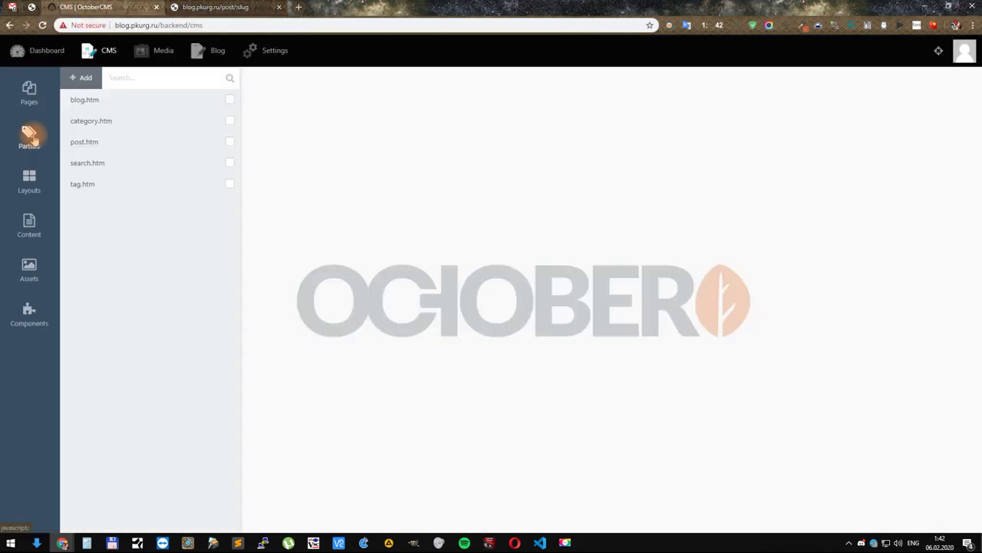
left_click(104, 102)
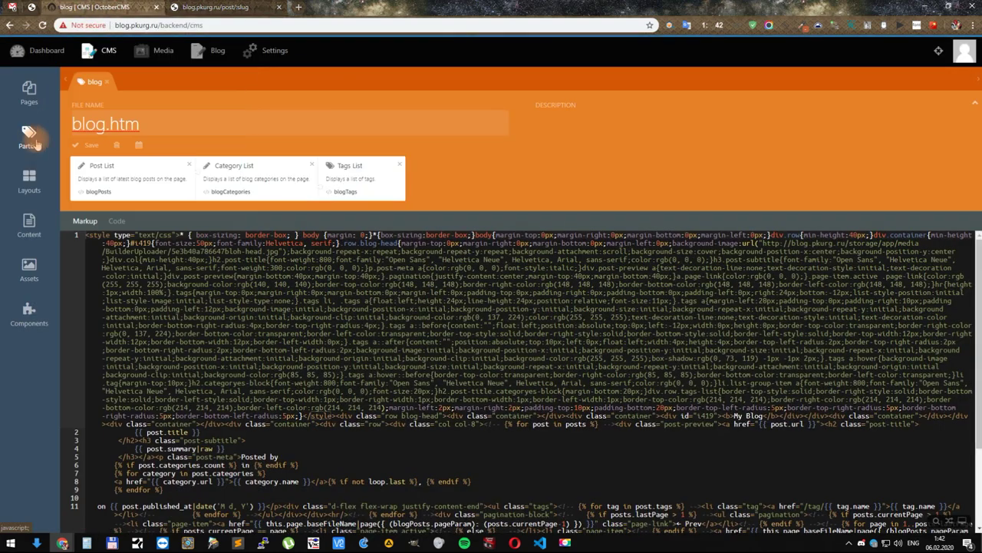
left_click(30, 136)
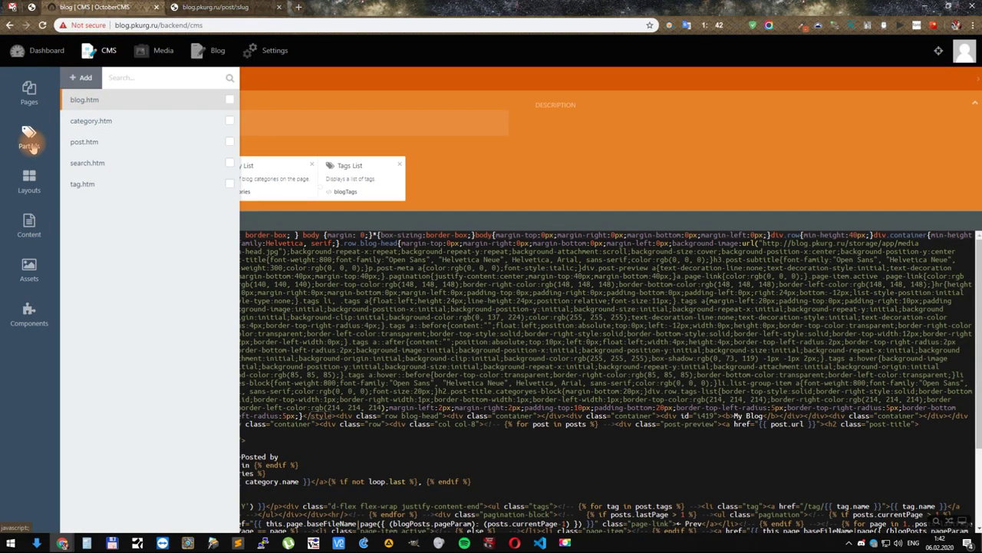
left_click(96, 120)
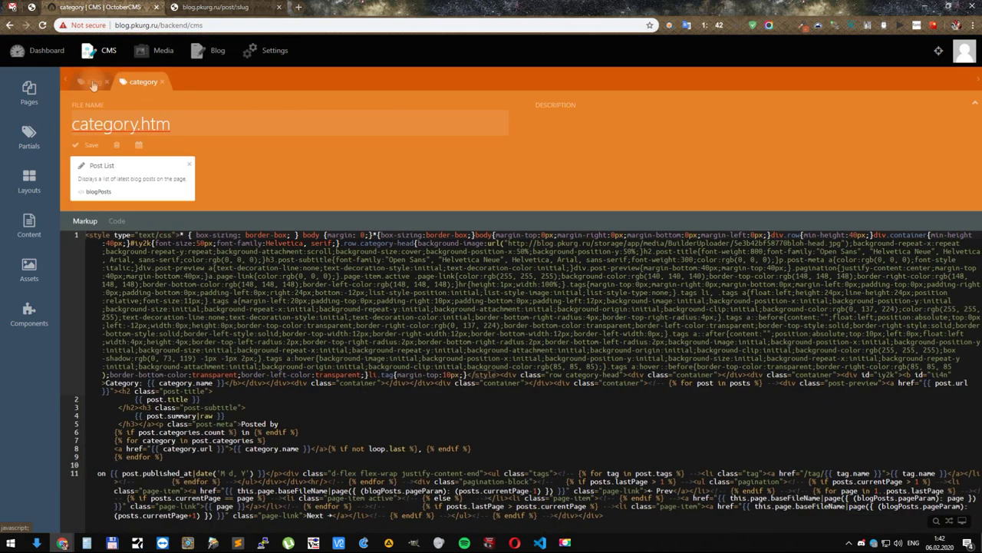
Step: In the blog.htm partial, set the Post List component's Post page link to post and save the partial
left_click(93, 81)
left_click(144, 182)
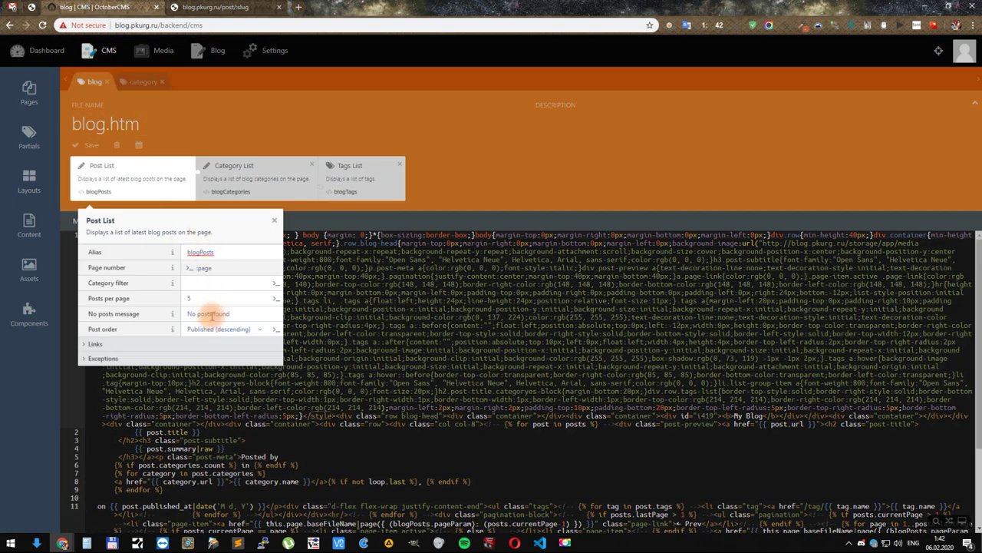
left_click(191, 342)
left_click(196, 374)
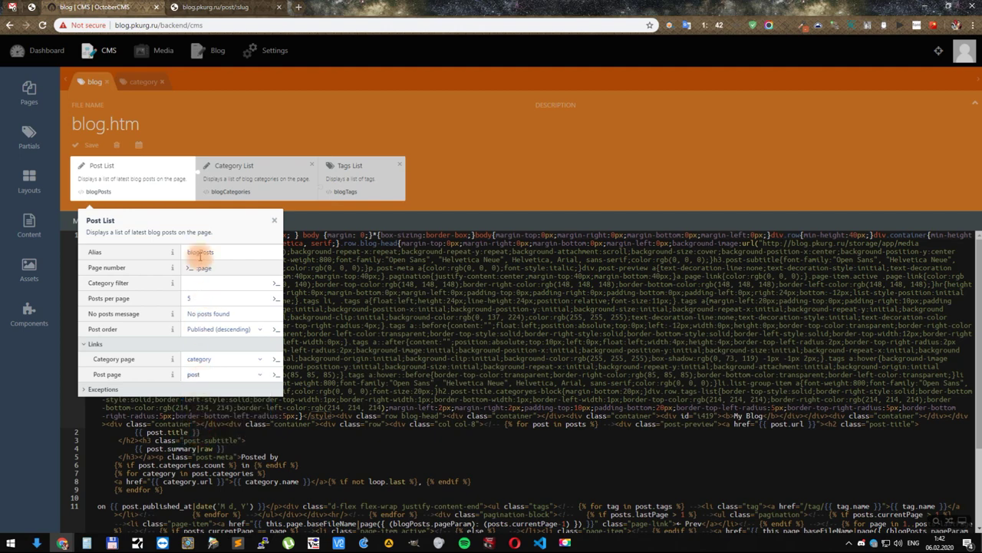
left_click(214, 132)
left_click(91, 146)
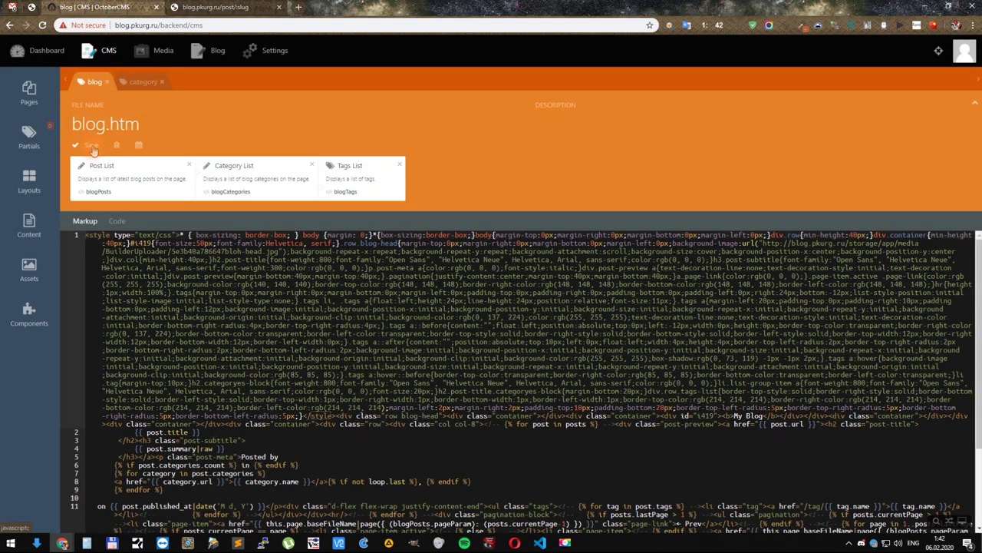
Step: Set the Category List component's Category page link to category in blog.htm and save the partial
left_click(220, 175)
left_click(248, 301)
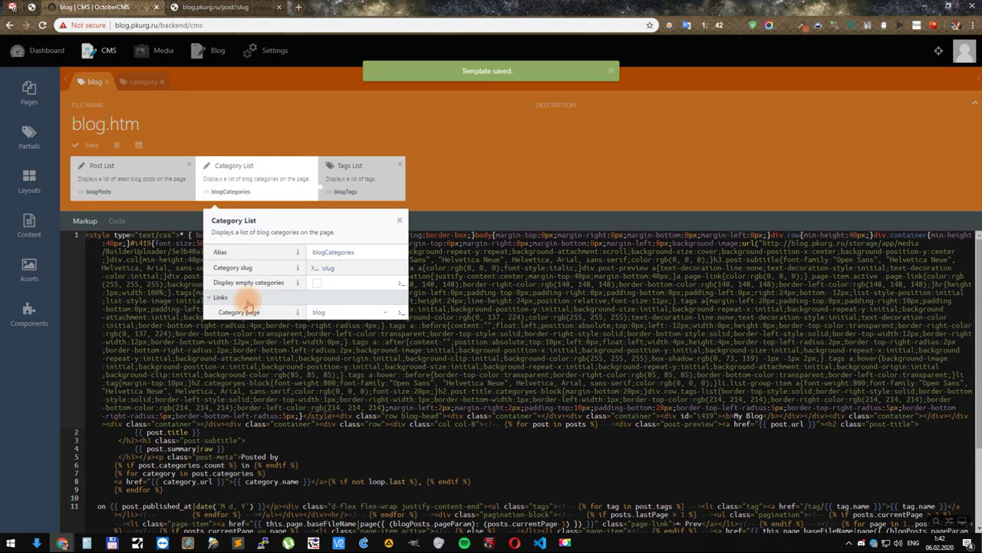
left_click(333, 313)
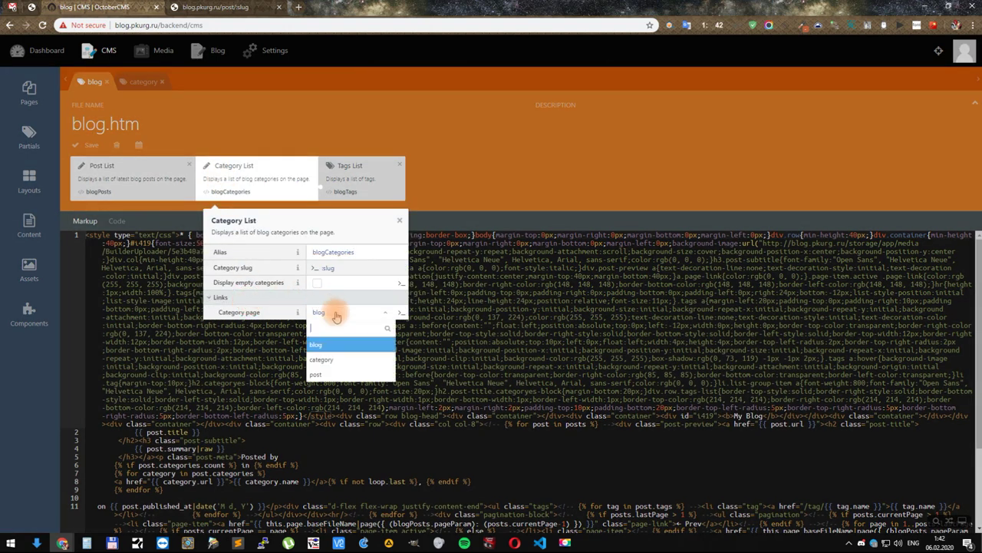
left_click(322, 359)
left_click(472, 186)
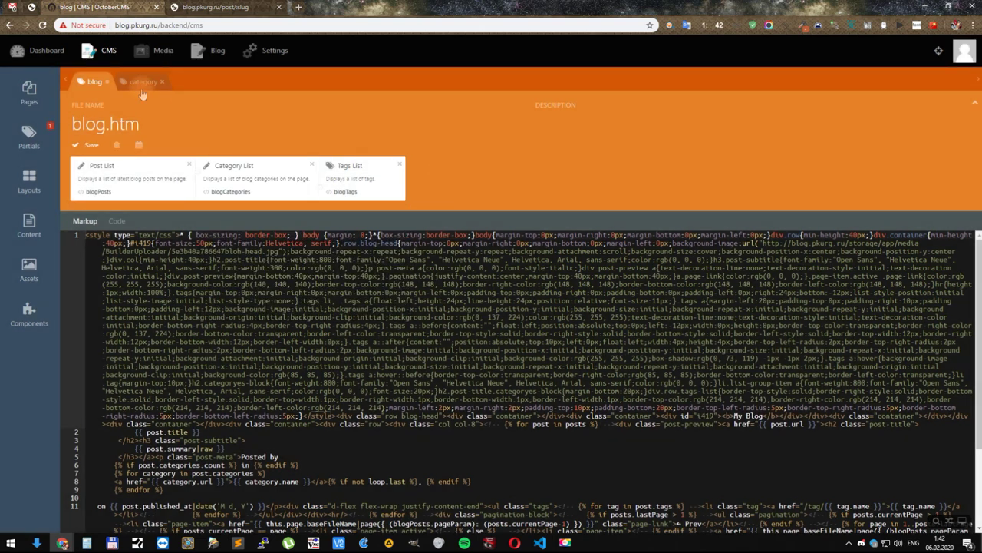
left_click(89, 145)
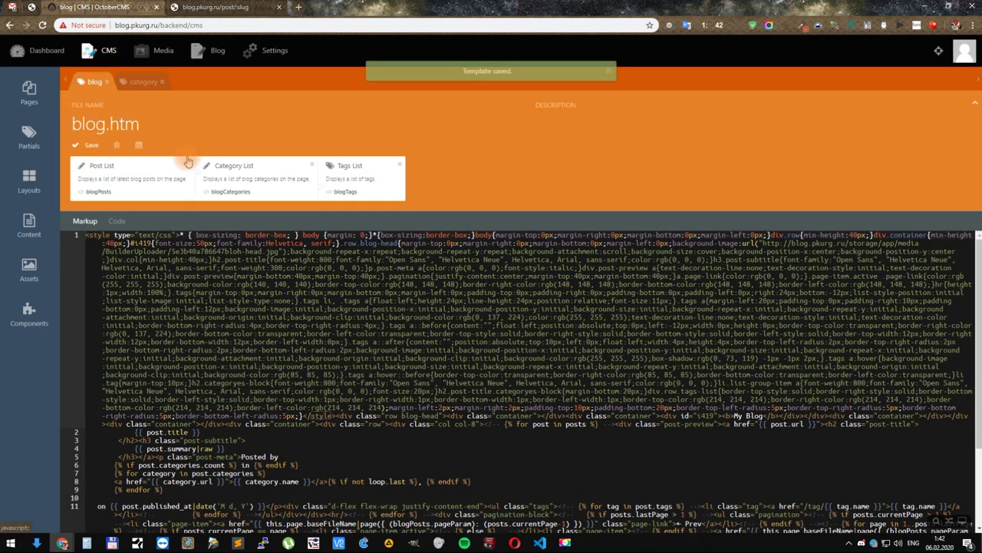
Step: Change the Post page link of the Post List component in category.htm, save the partial, and close both open partials
left_click(139, 85)
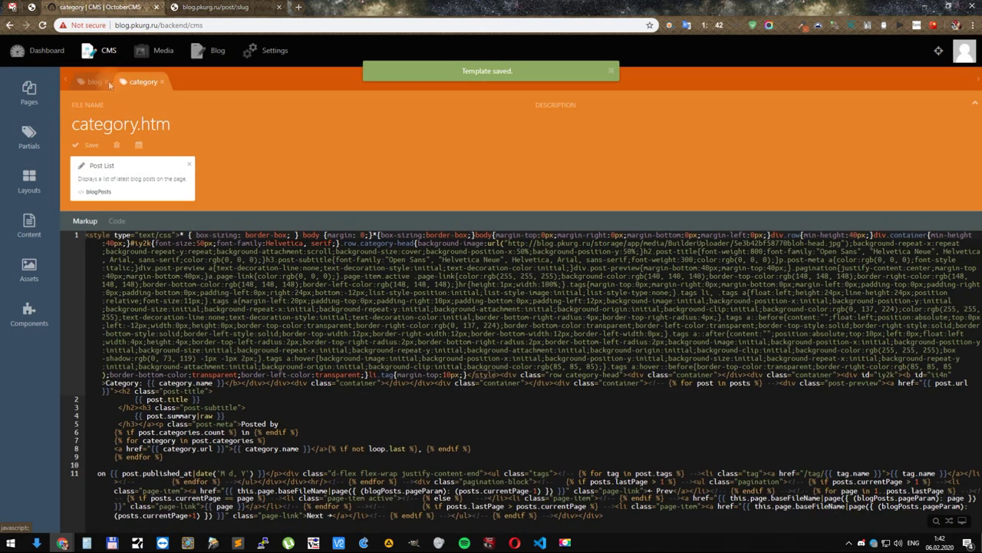
left_click(106, 81)
left_click(127, 186)
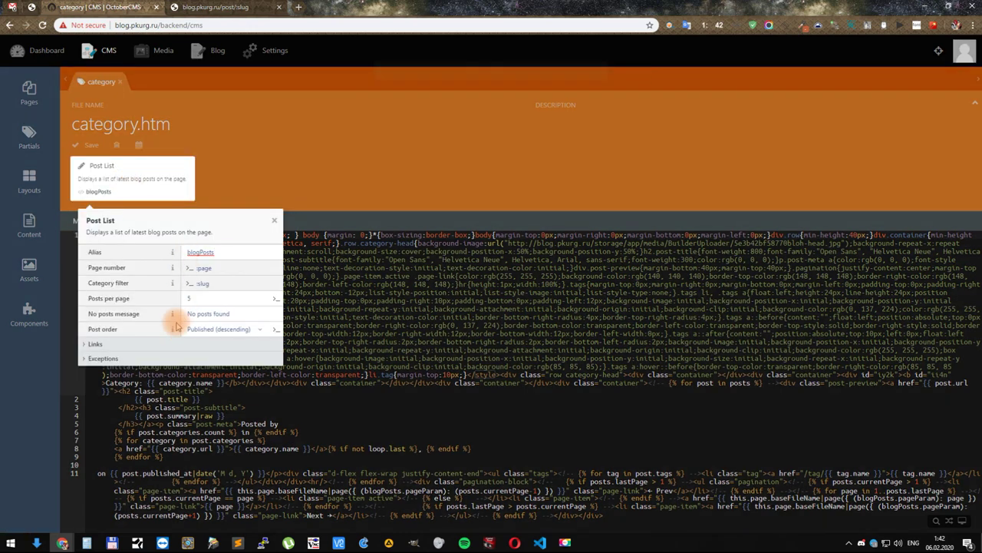
left_click(158, 344)
left_click(203, 380)
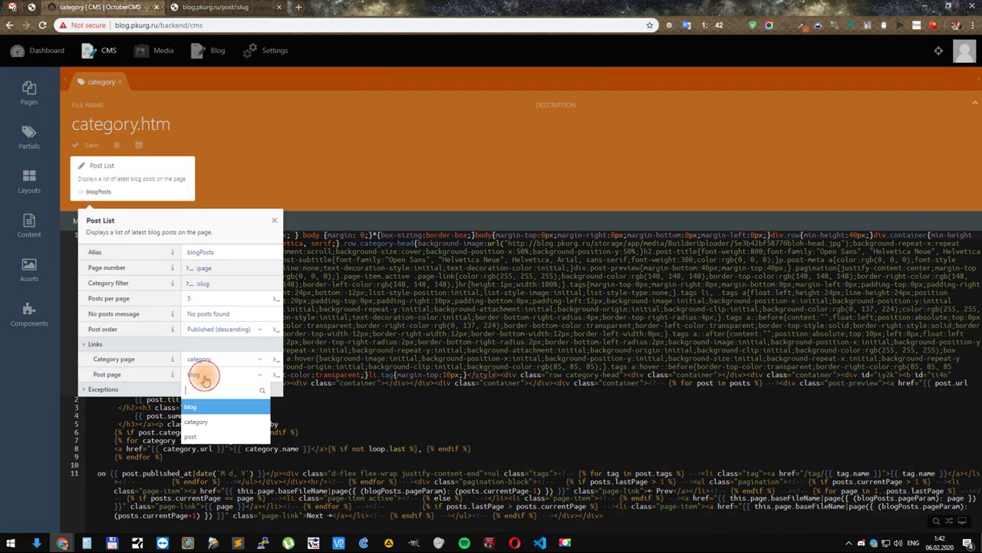
left_click(201, 422)
left_click(273, 218)
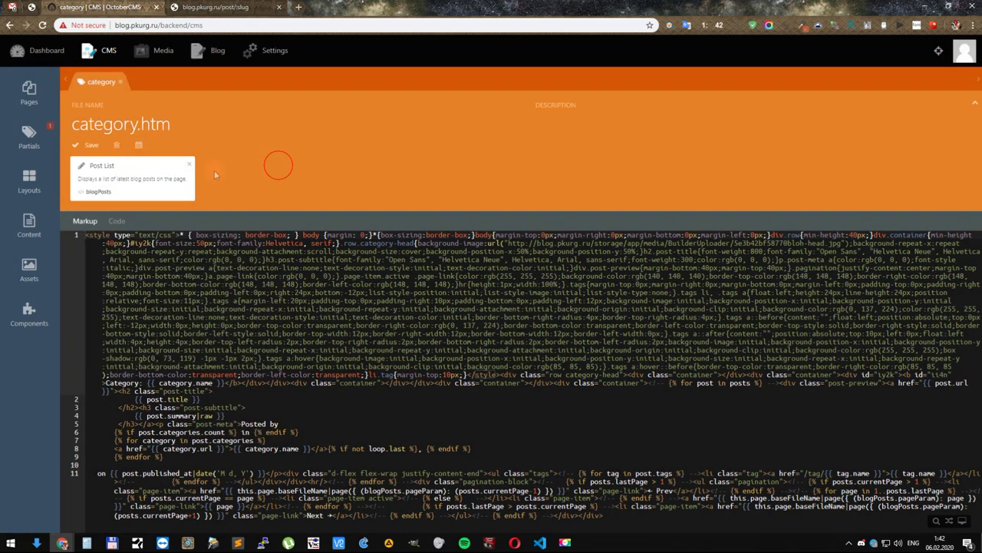
left_click(91, 148)
left_click(120, 82)
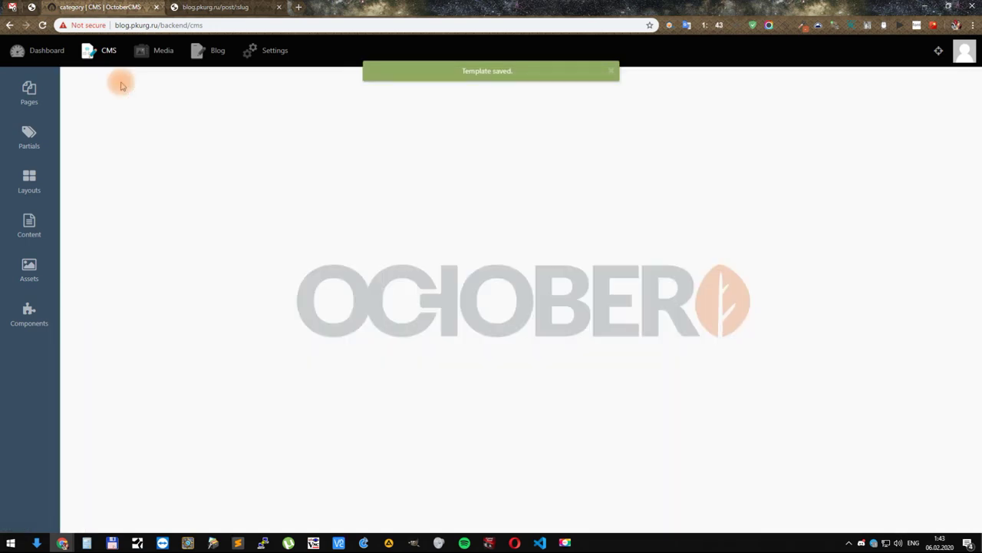
Step: Open the post page's main content in the front-end builder and add two Container blocks below the header
left_click(209, 8)
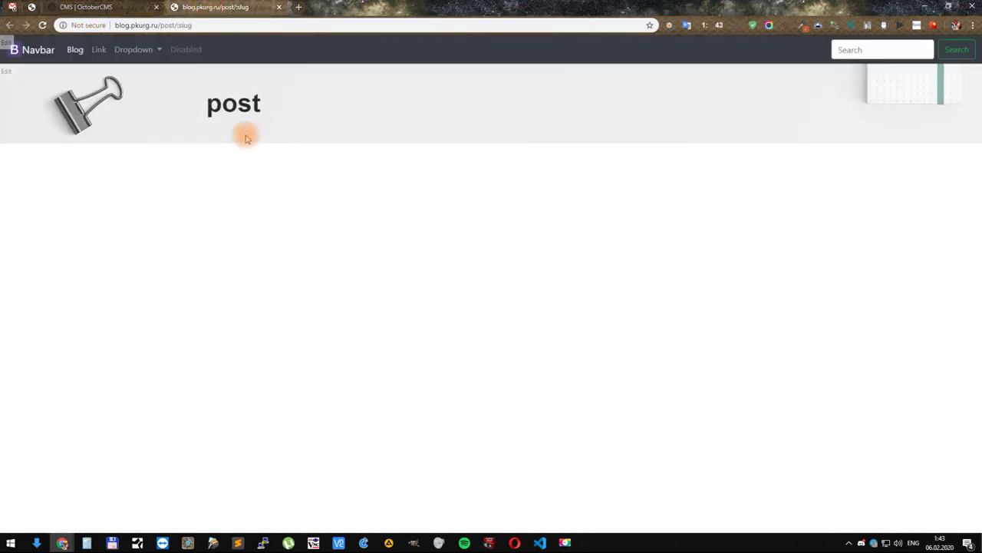
left_click(6, 70)
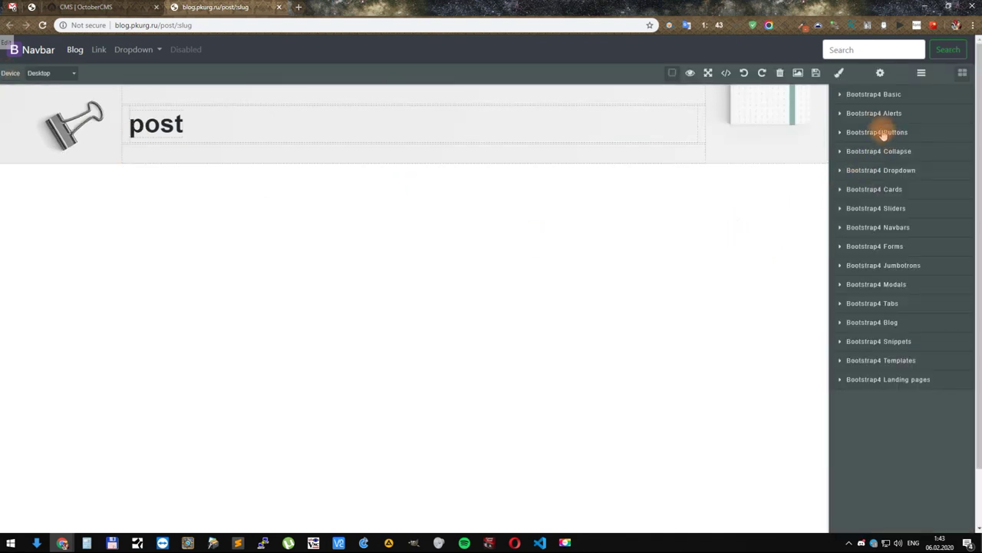
left_click(863, 94)
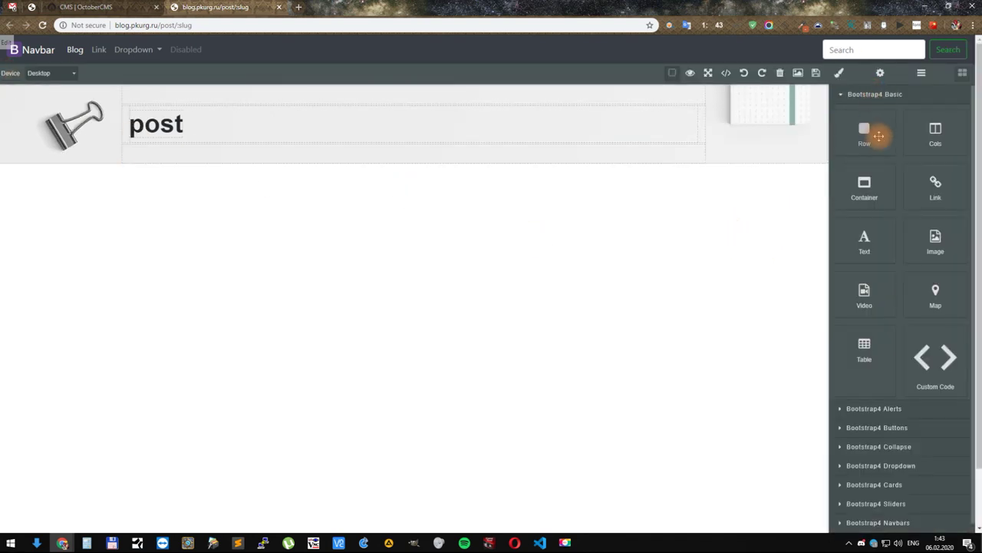
left_click_drag(860, 192, 668, 224)
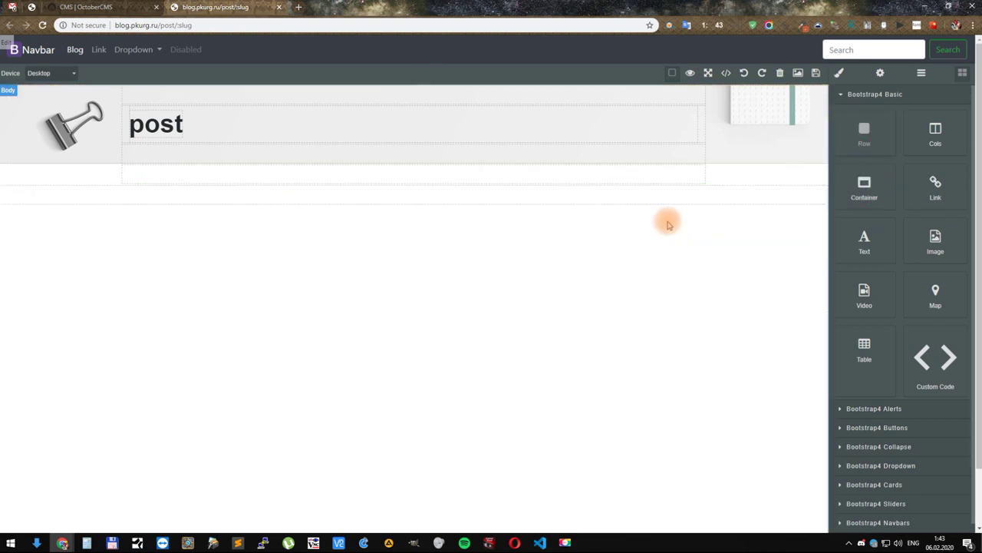
left_click(743, 74)
left_click_drag(852, 192, 656, 218)
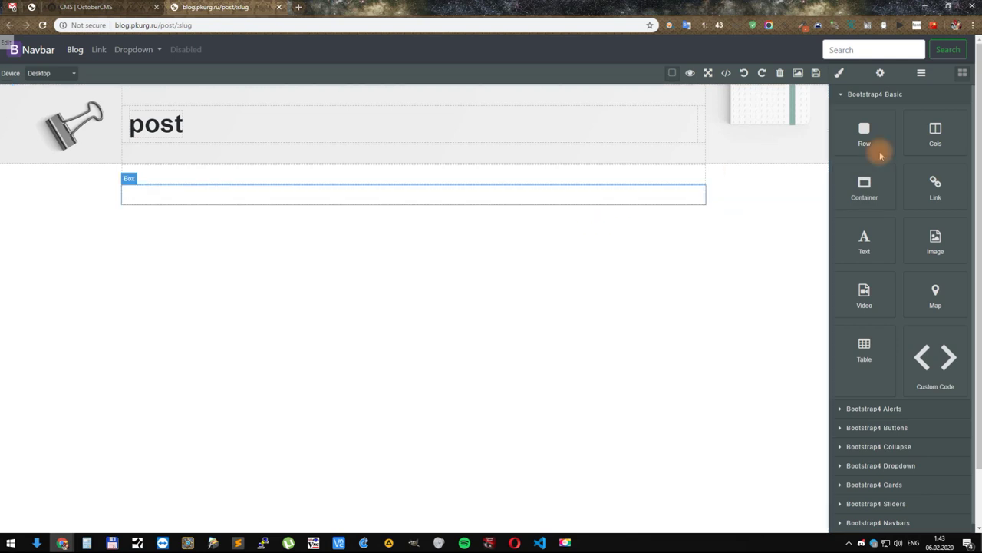
Step: Insert a Blog Post block from Bootstrap4 Blog into the lower empty container and save the page
left_click(895, 94)
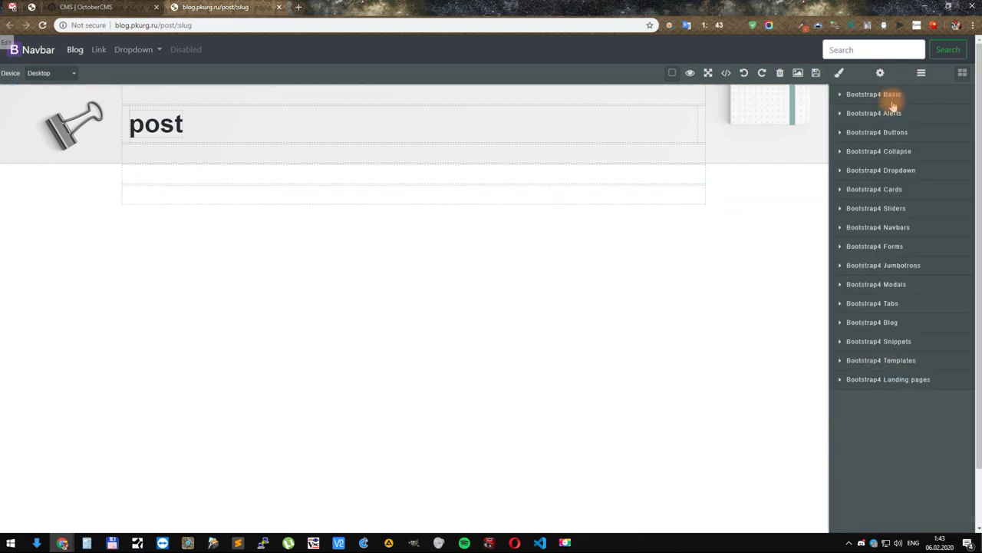
left_click(869, 322)
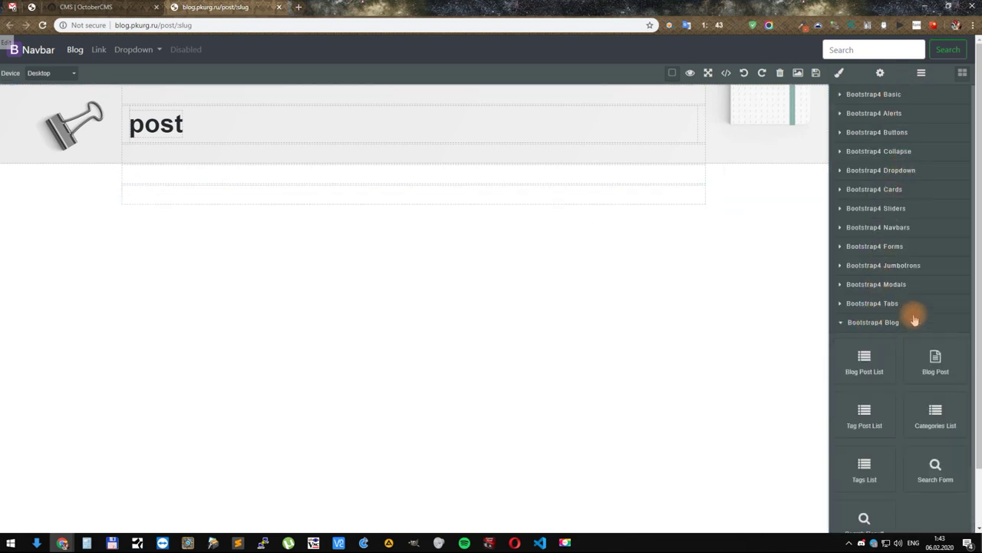
left_click_drag(937, 361, 402, 193)
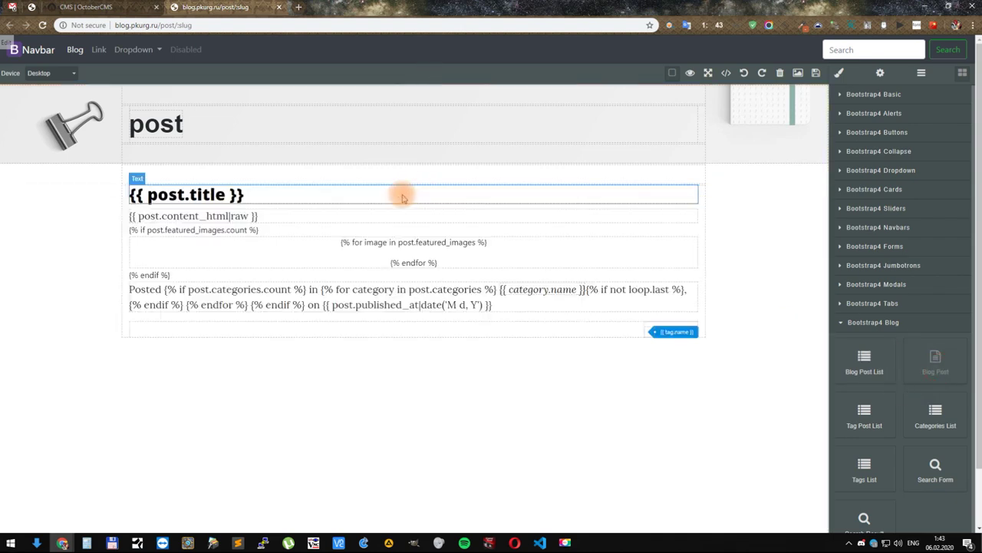
left_click(272, 198)
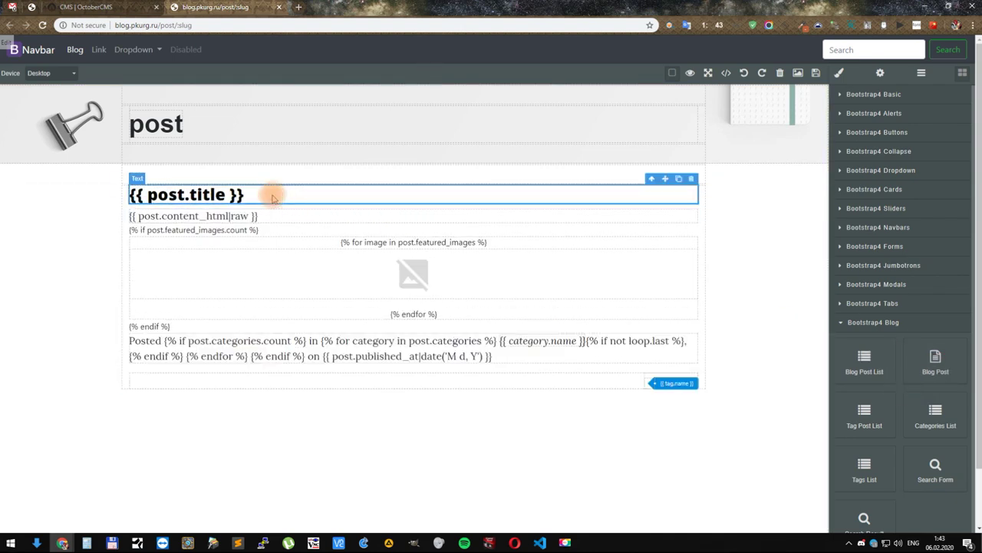
left_click(814, 74)
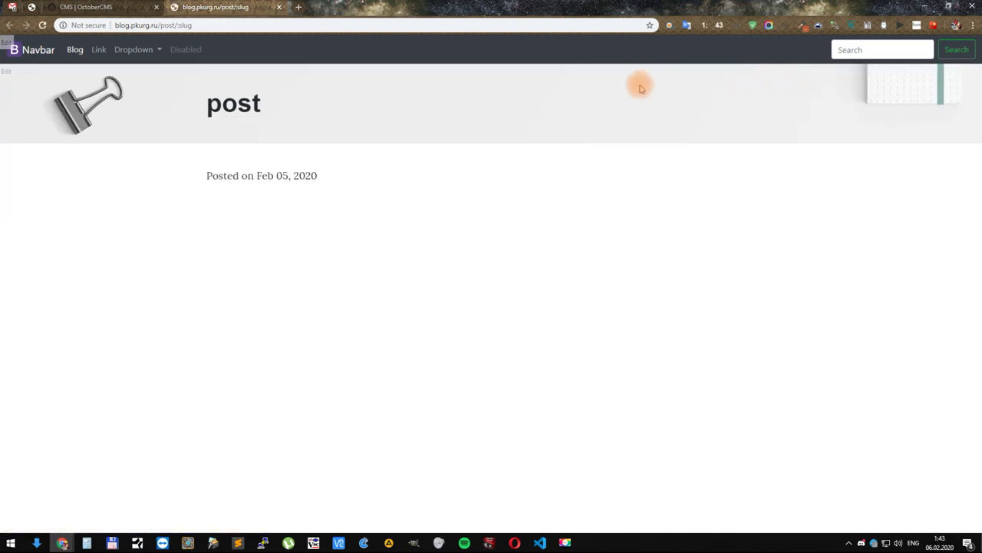
Step: Open First blog post from the site's Blog page and start editing its main content in the builder
left_click(80, 53)
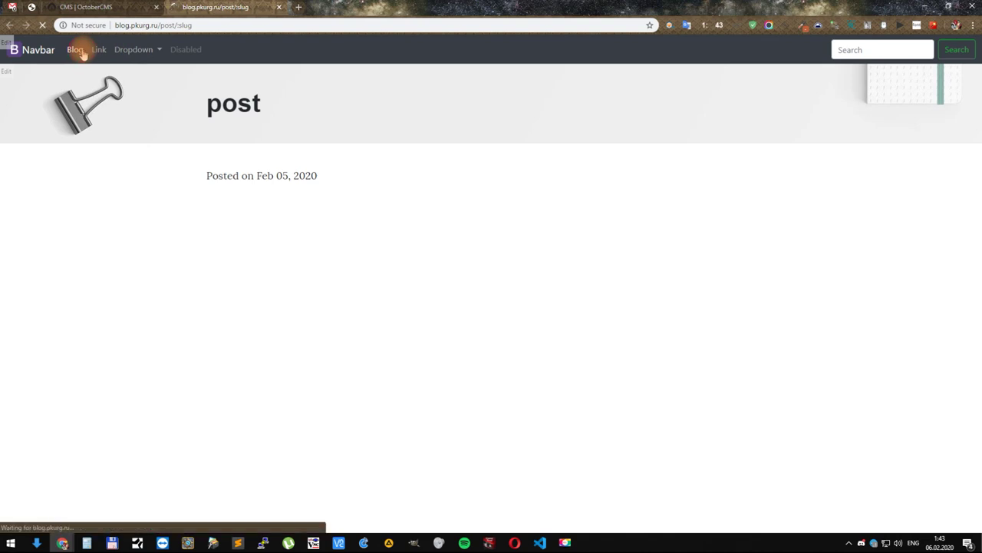
left_click(271, 194)
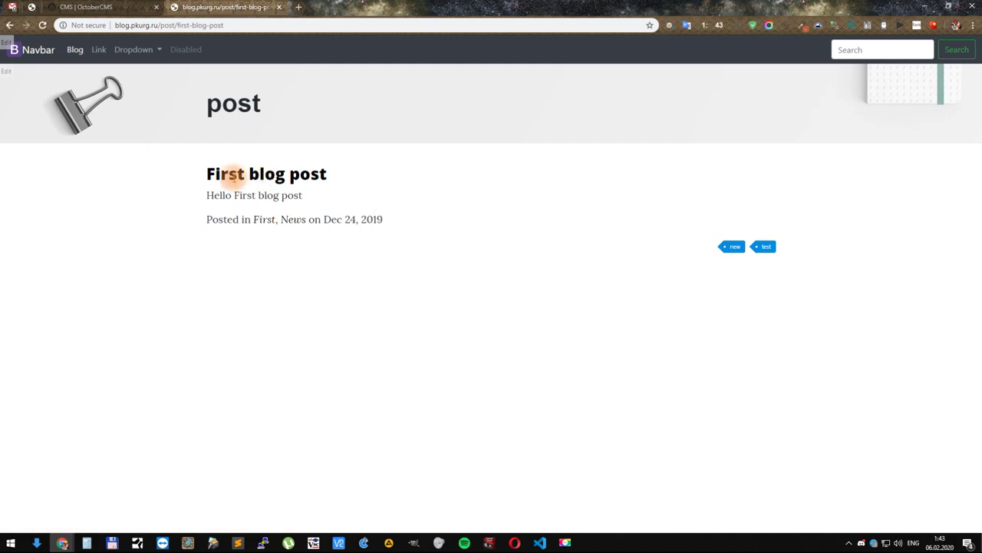
left_click(8, 71)
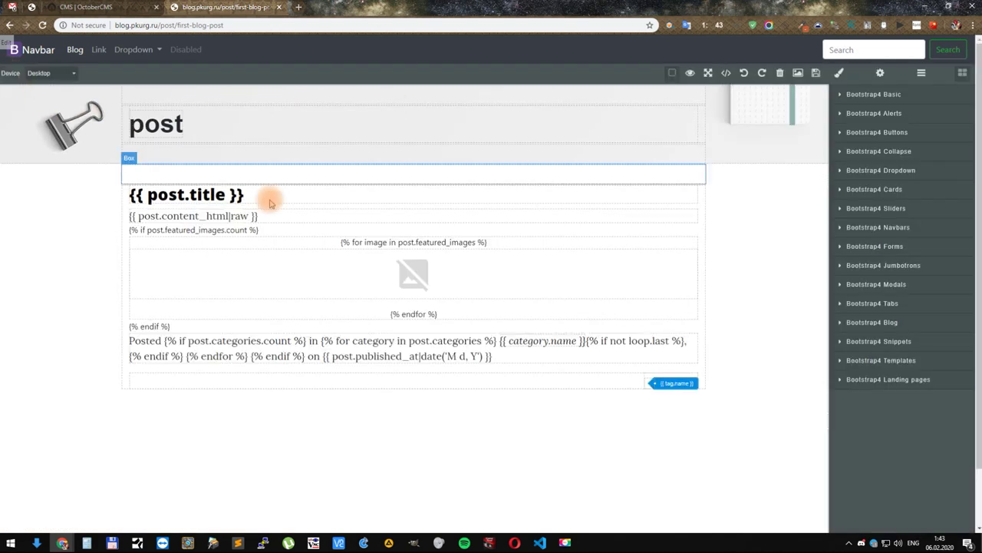
Step: Copy the {{ post.title }} placeholder from the heading of the blog post block
left_click(205, 195)
triple_click(205, 195)
right_click(205, 194)
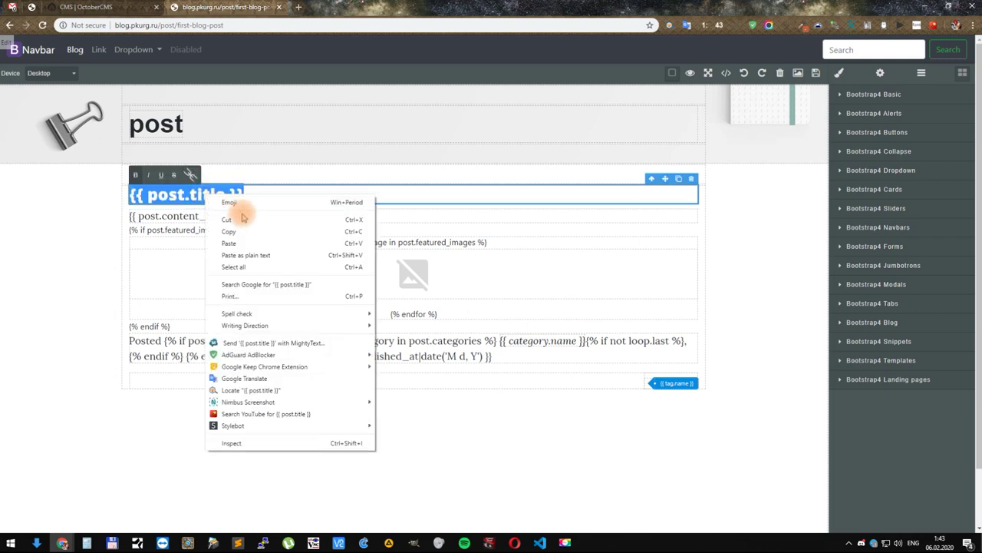
left_click(245, 230)
Step: Try to paste the copied {{ post.title }} placeholder into the header's "post" text, and undo the paste
double_click(177, 127)
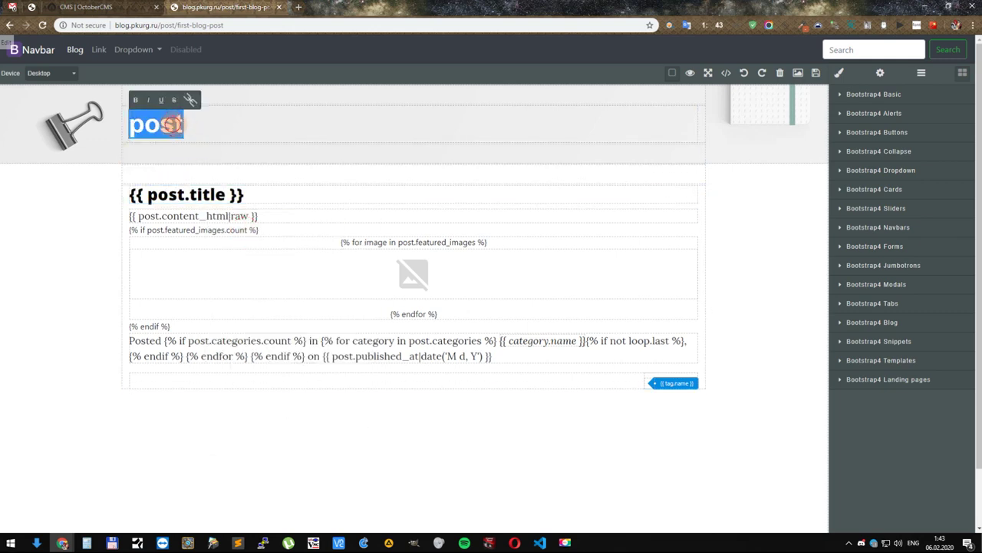
left_click(175, 124)
key("Home")
key("ctrl+v")
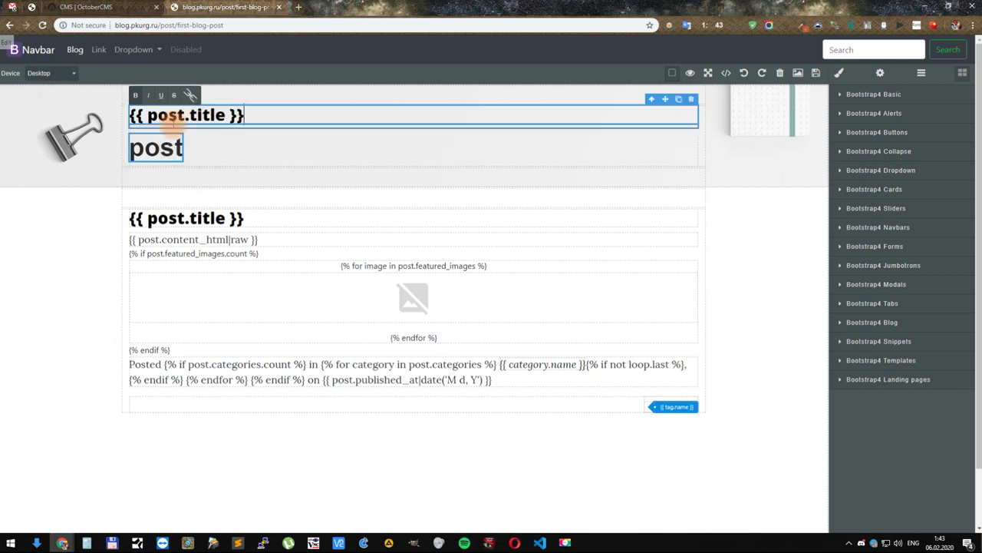
key("ctrl+z")
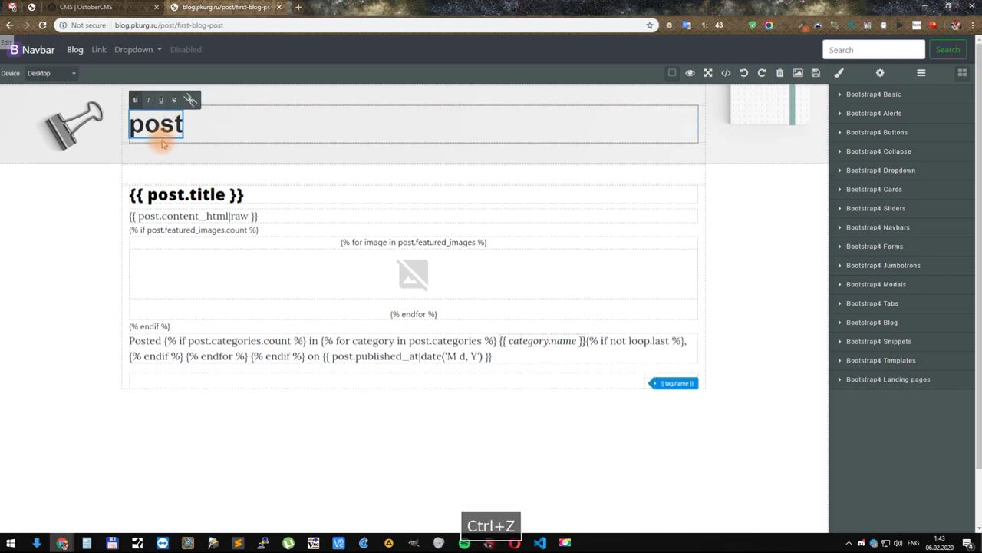
Step: Copy the {{ post.title }} placeholder from the block's heading again, try to paste it into the header's "post" text, and undo the paste
left_click(171, 197)
double_click(172, 197)
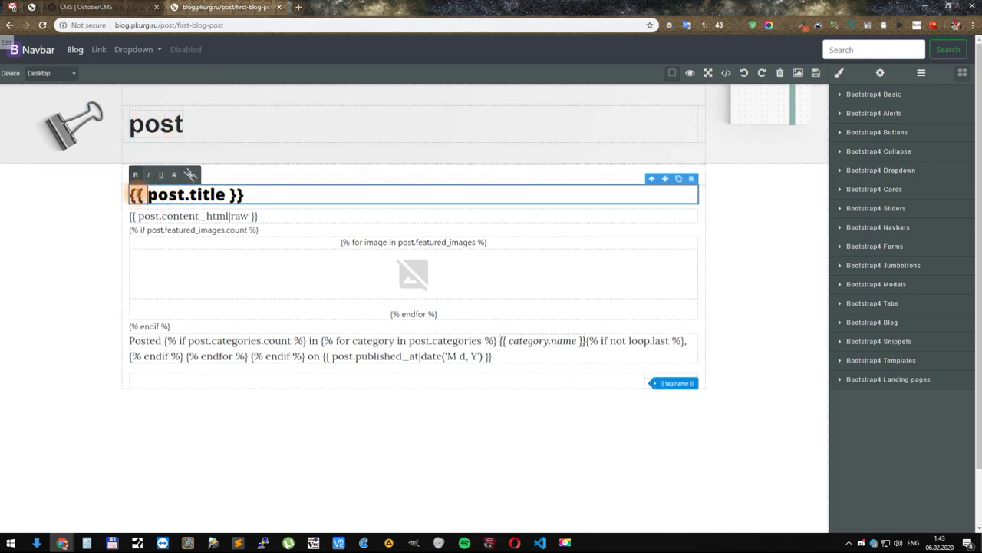
left_click_drag(130, 194, 245, 198)
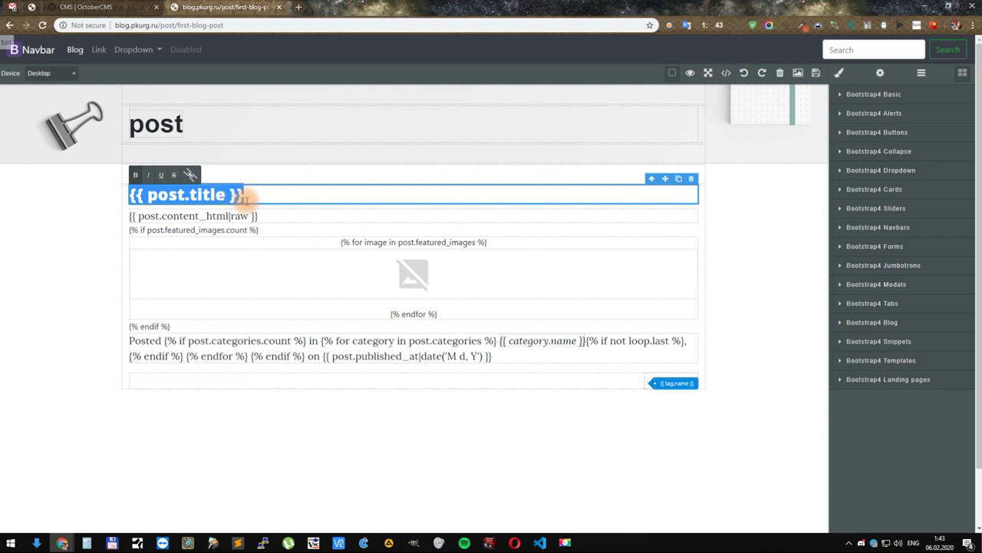
key("ctrl+c")
left_click(153, 123)
double_click(151, 123)
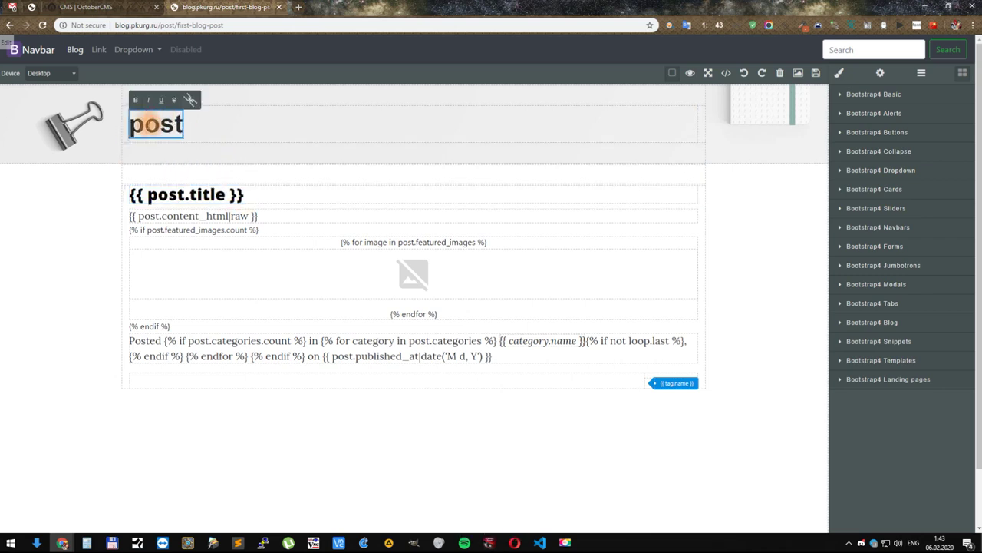
left_click(144, 125)
key("ctrl+v")
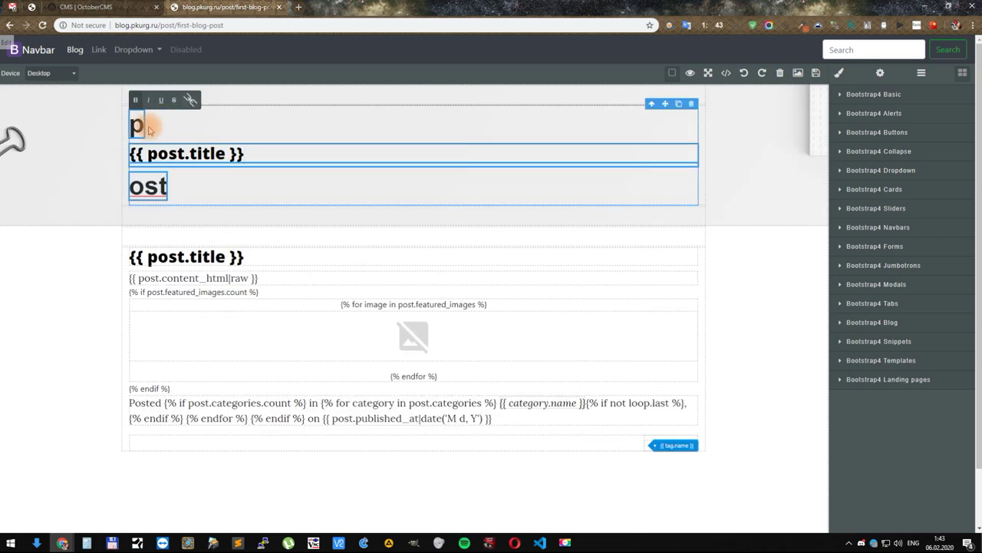
key("ctrl+z")
Step: Replace the header's "post" text with the placeholder {{post.title}}
key("Home")
key("shift+End")
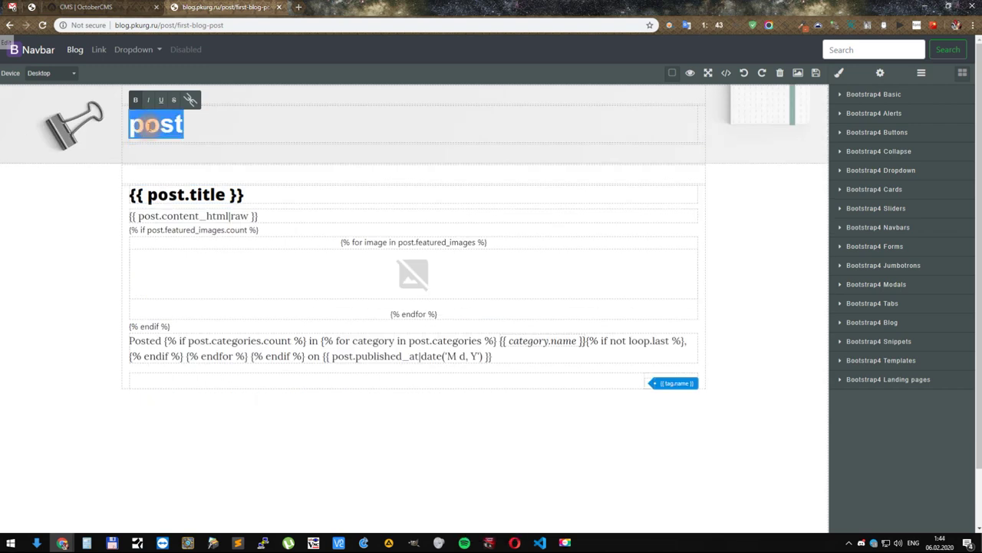
type("{{}}")
key("Left")
type("post")
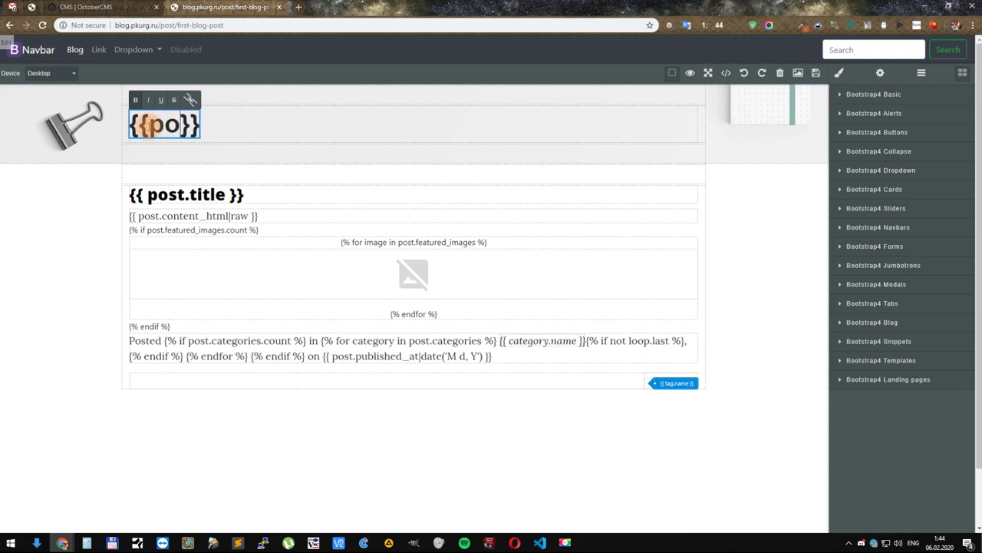
type(".title")
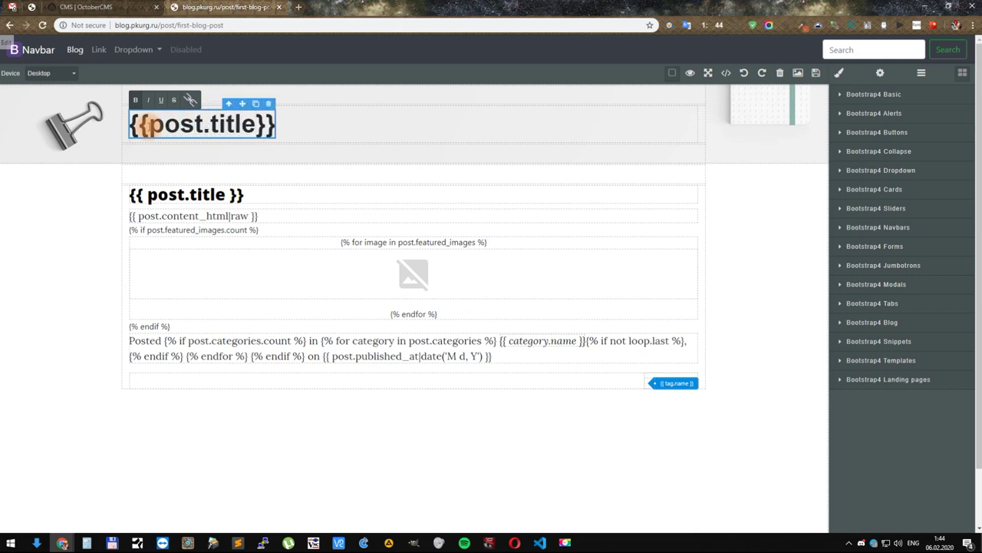
Step: Delete the {{ post.title }} heading from the blog post block below the header and save the page
left_click(278, 193)
left_click(691, 180)
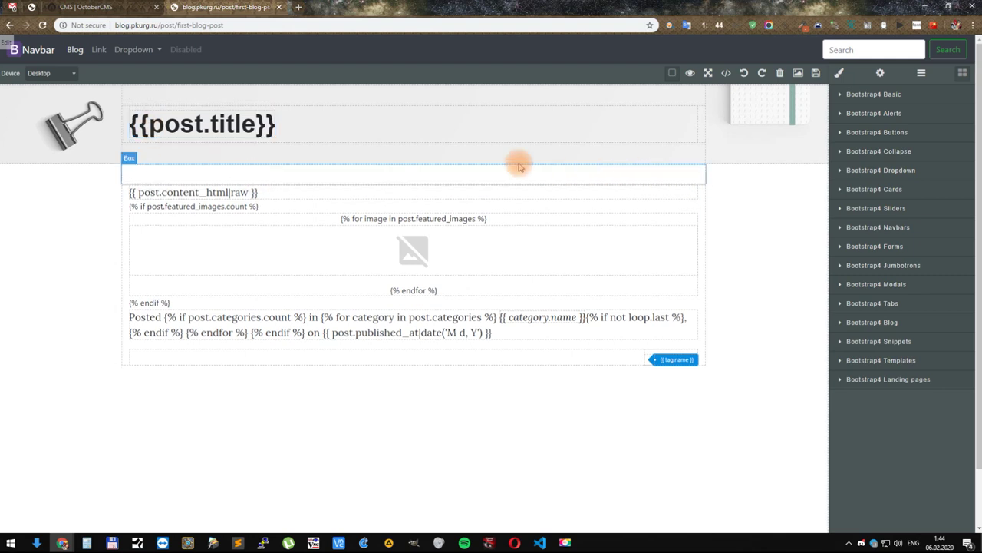
left_click(817, 75)
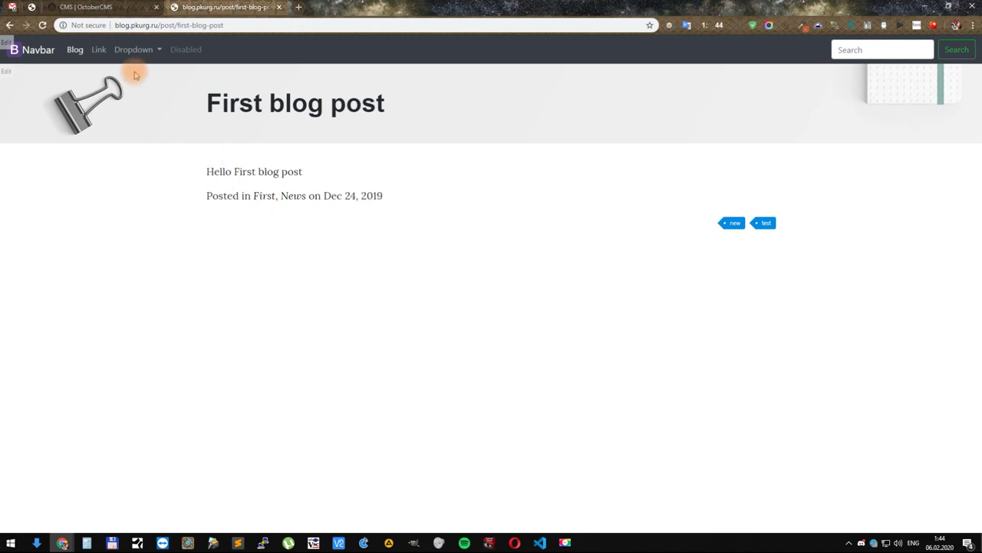
Step: Check the site's links by opening First blog post both from the Blog page and from the News category
left_click(74, 51)
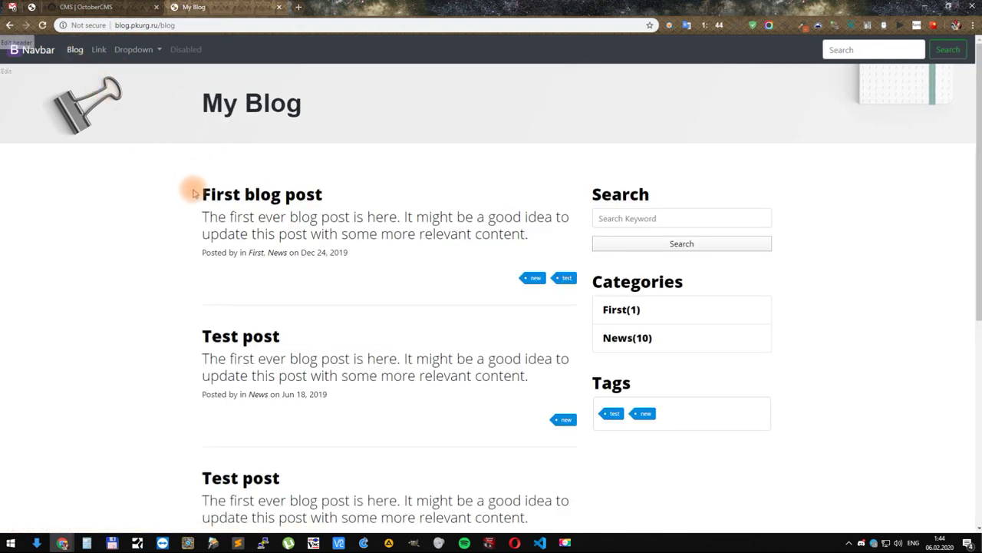
scroll(194, 204, "down", 2)
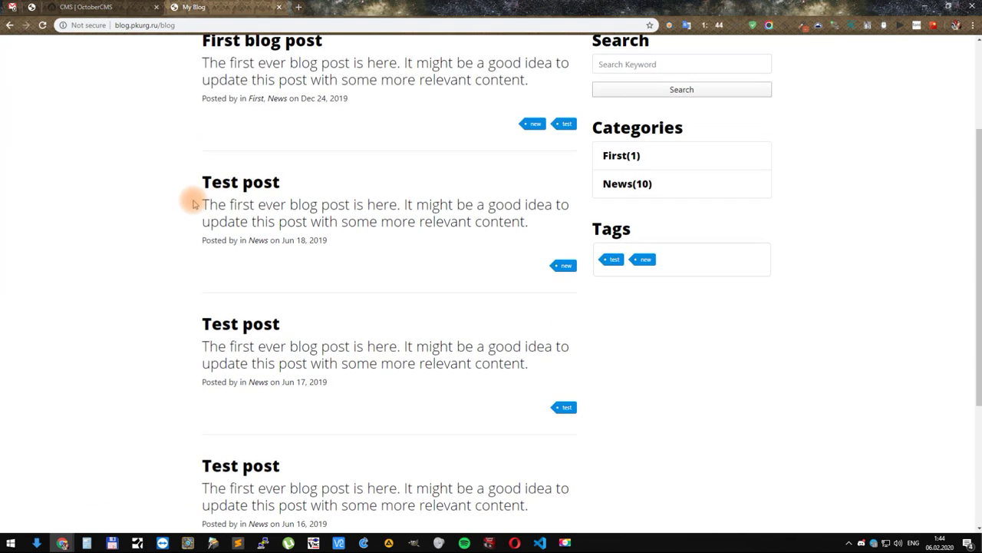
scroll(193, 204, "up", 2)
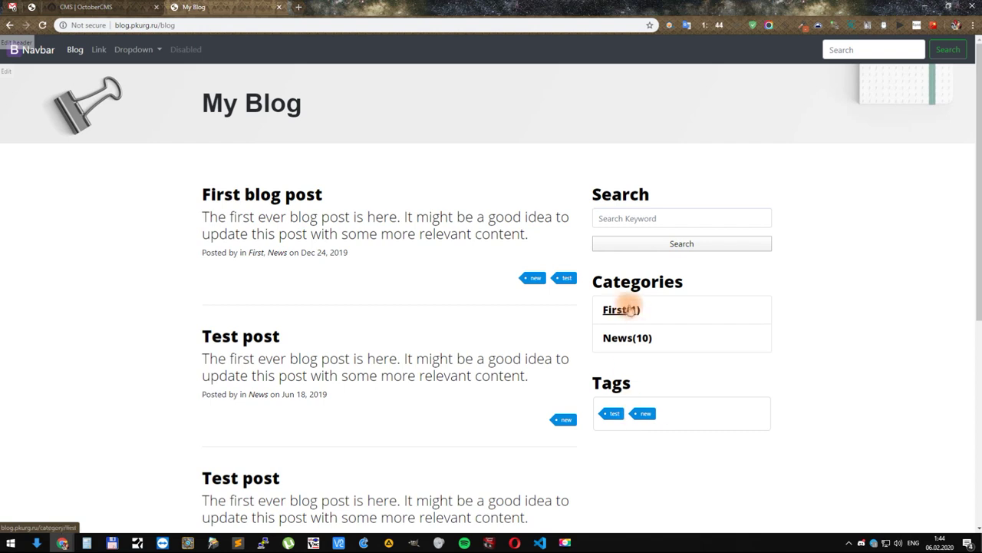
left_click(614, 339)
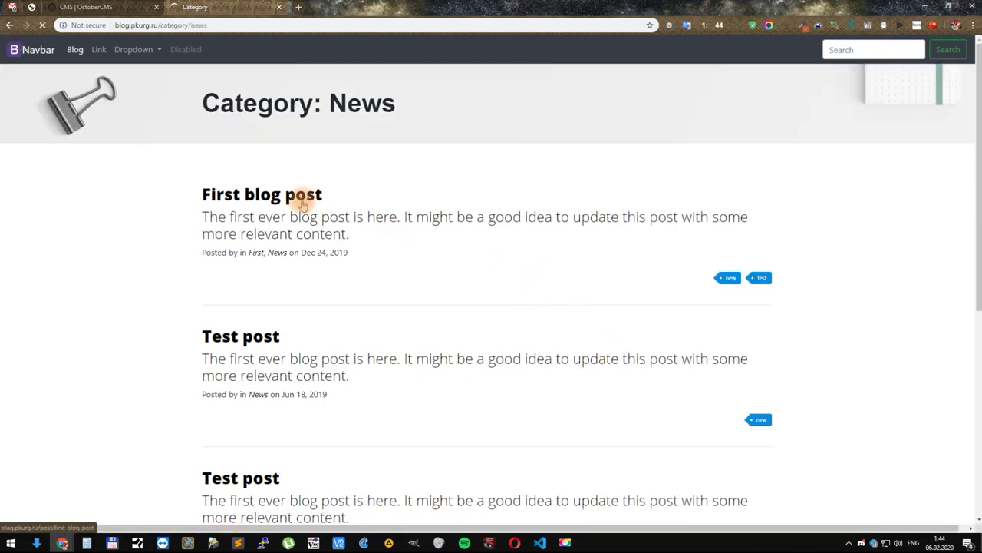
left_click(266, 197)
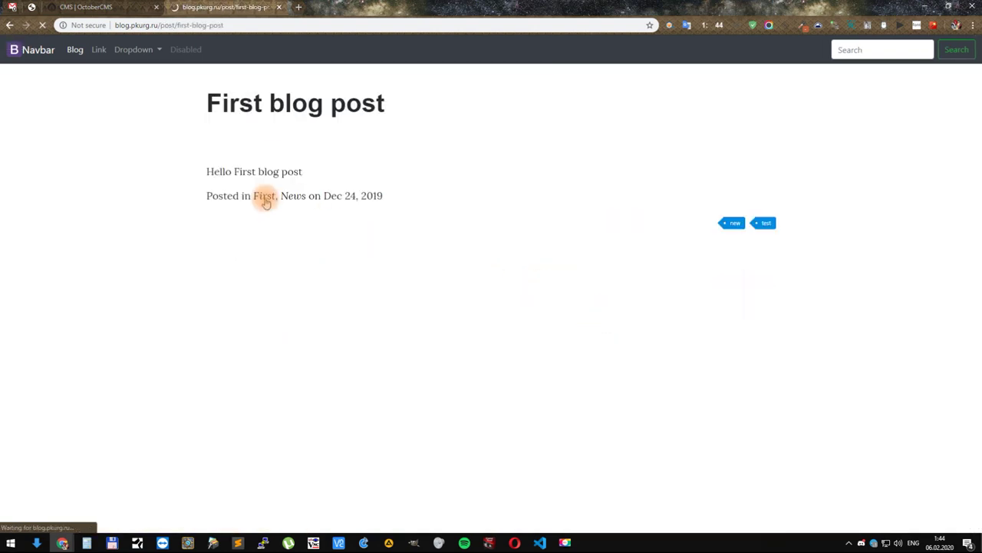
key("alt+Left")
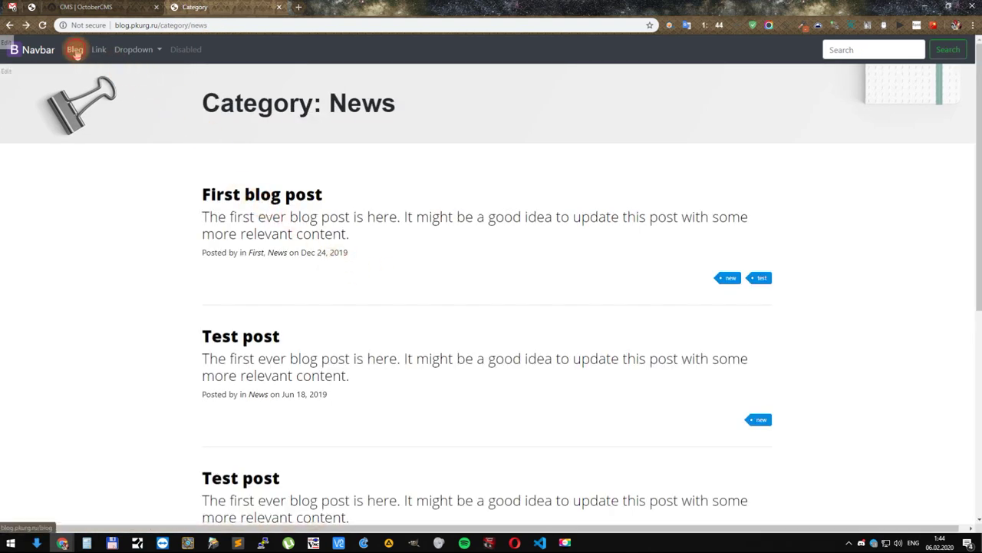
left_click(74, 49)
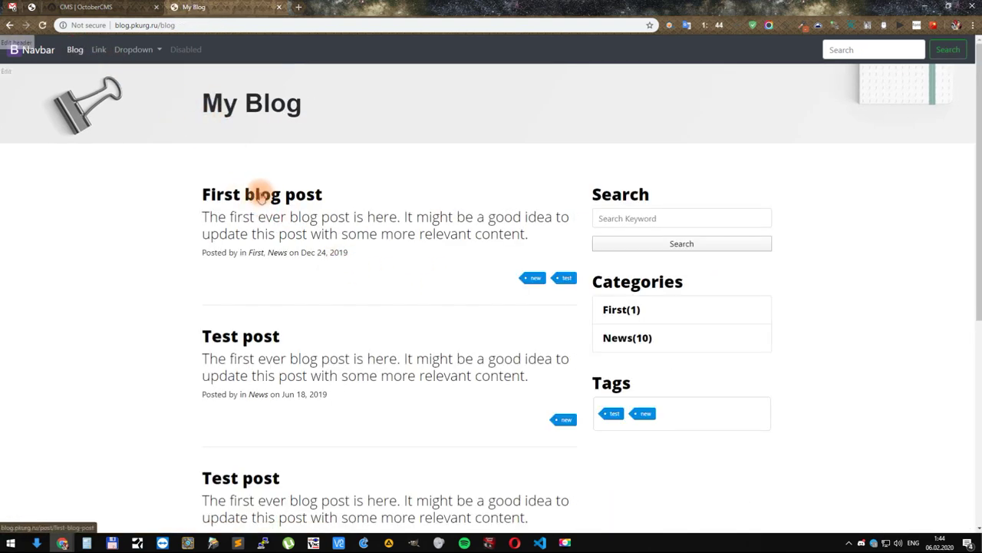
left_click(262, 196)
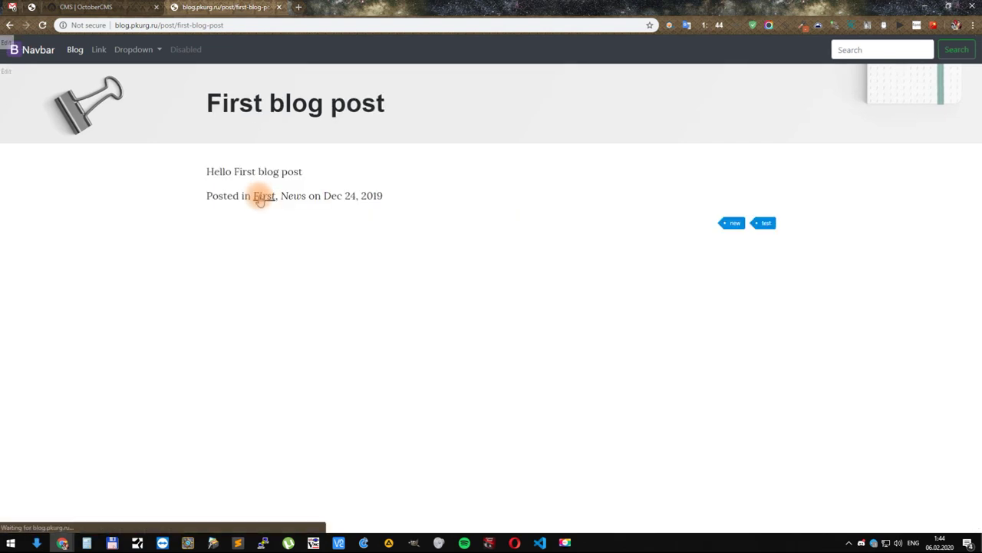
key("alt+Left")
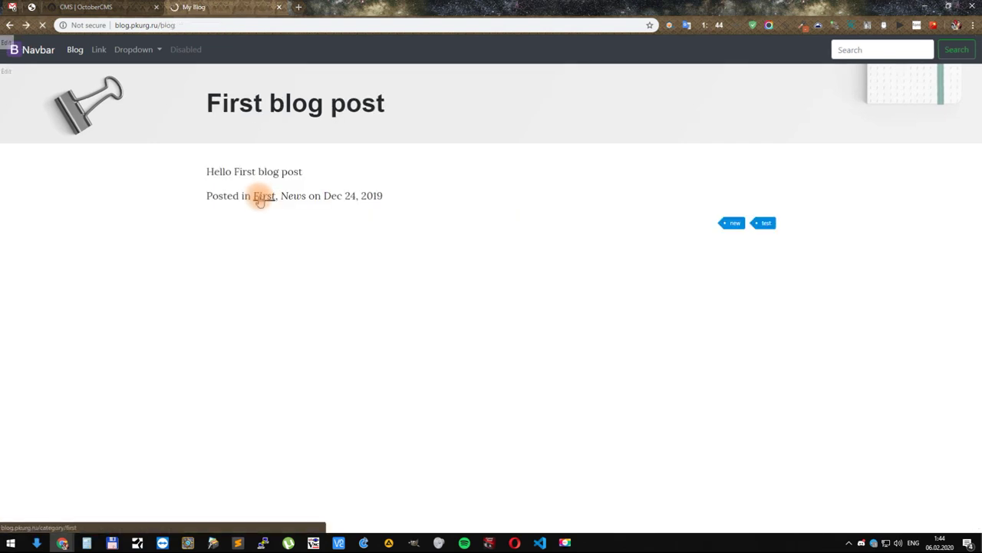
left_click(620, 338)
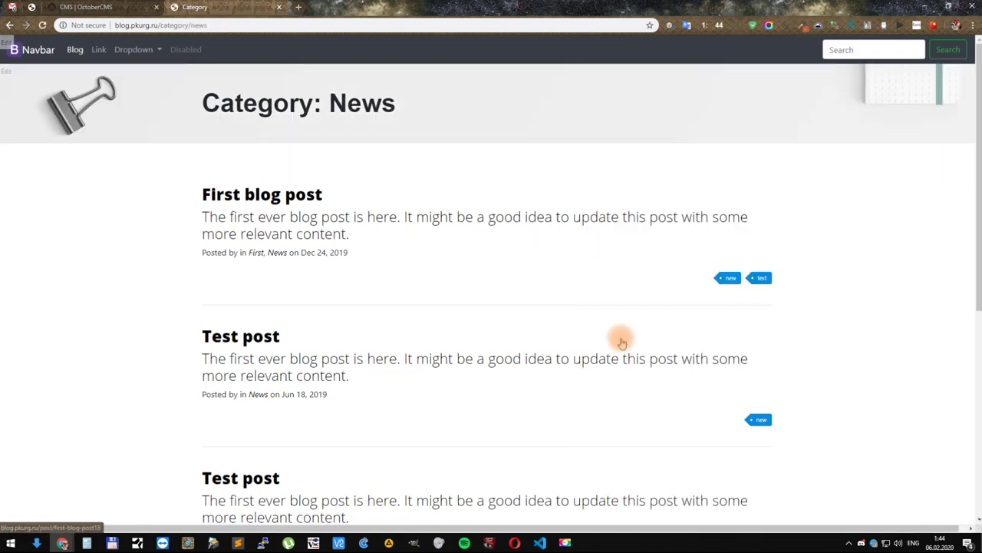
left_click(240, 196)
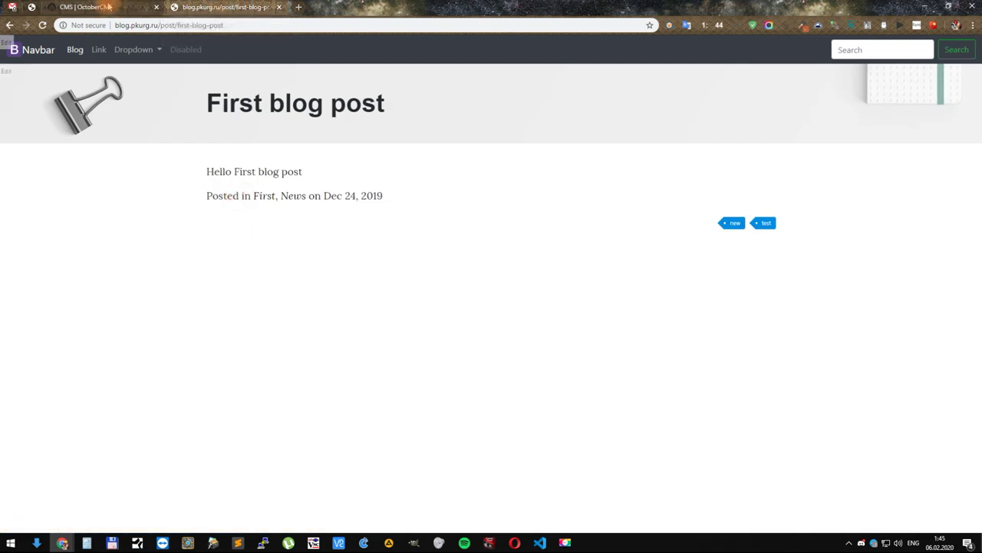
Step: Add an onEnd() function to the post.htm partial's code, setting meta_title to the post's title or else redirecting to /404, and save it
left_click(112, 9)
left_click(12, 138)
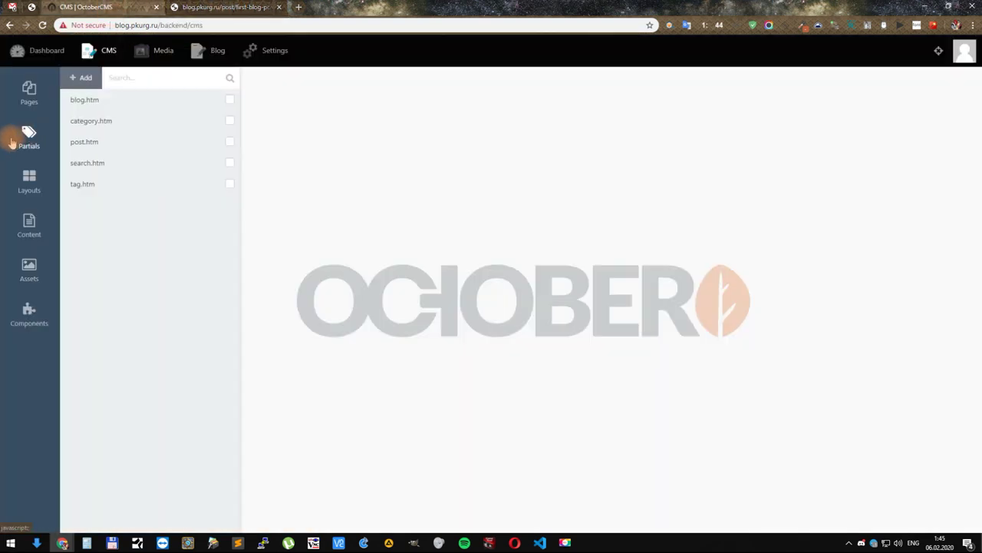
left_click(88, 141)
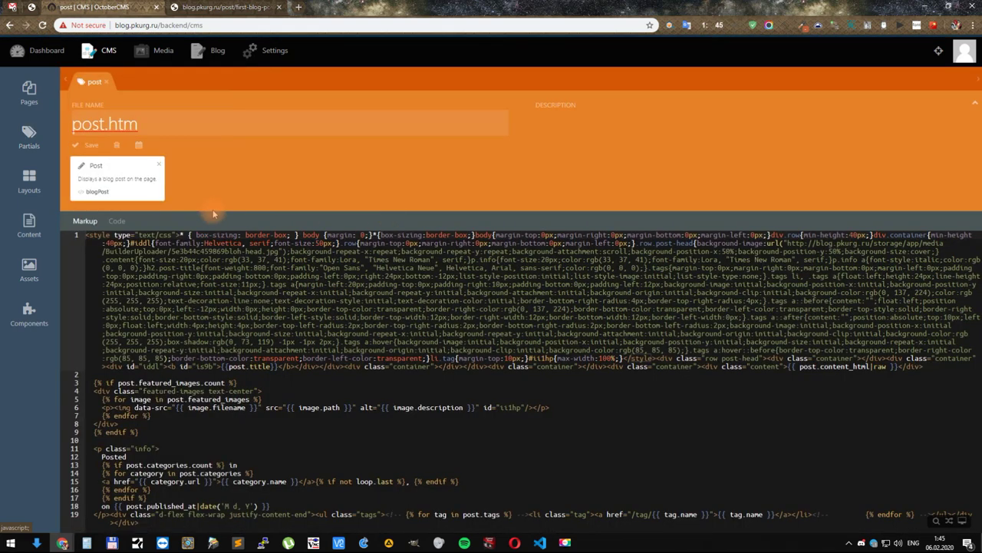
left_click(119, 221)
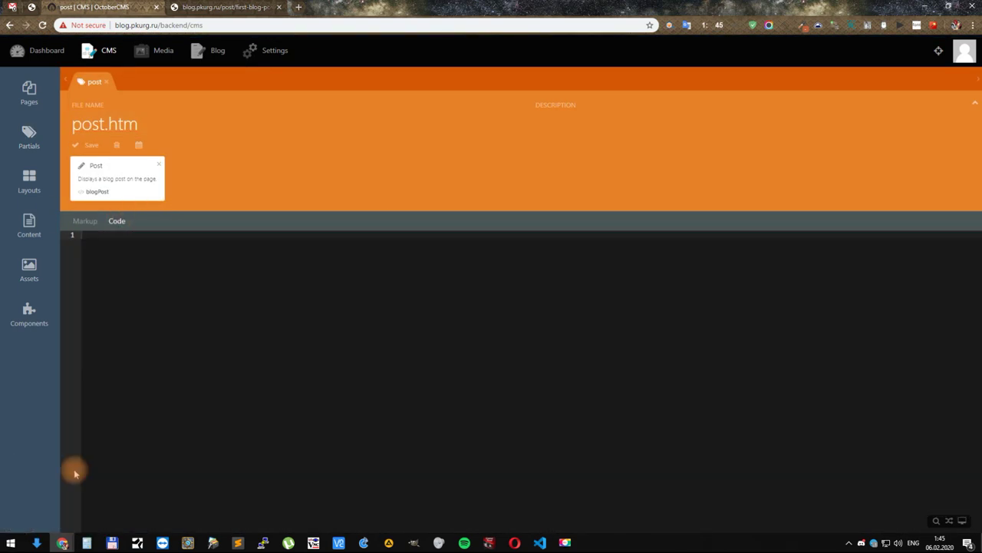
left_click(237, 542)
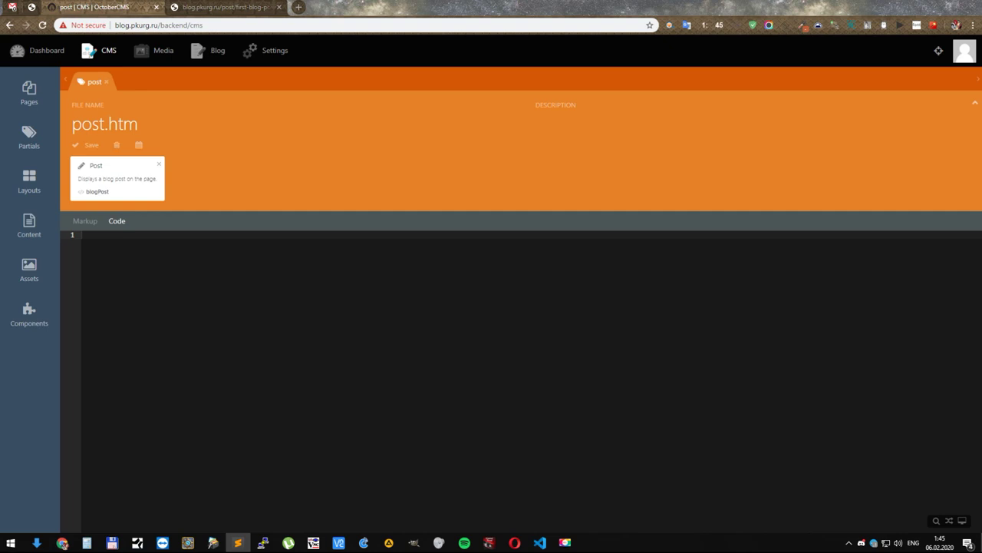
left_click(143, 263)
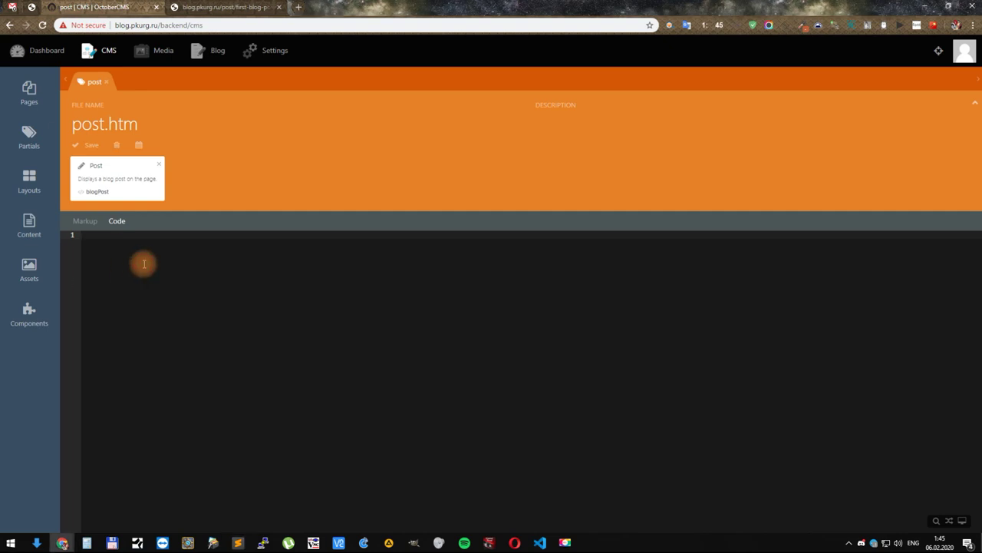
type("function onEnd() {      if($this['post']){           $this->page->meta_title = $this['post']->title;      } else {           return Redirect::to('/404');     }  }")
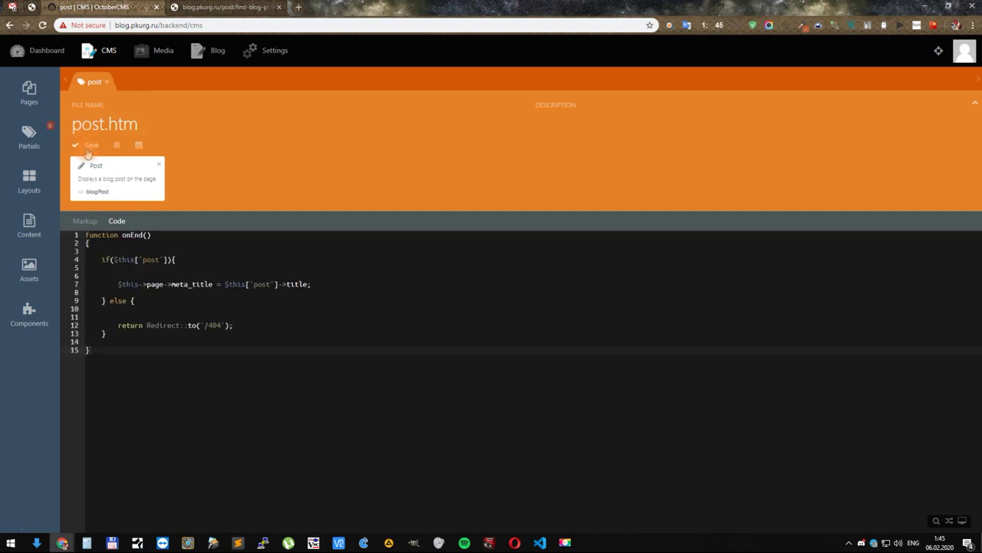
left_click(87, 151)
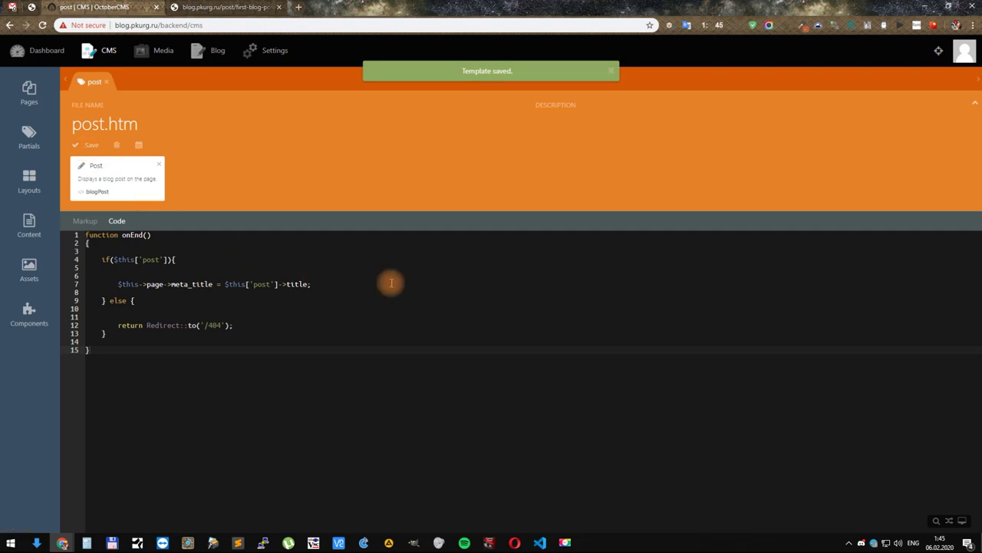
Step: Reload the First blog post page to check its browser title, review the post.htm partial's markup, and close the partial
left_click(226, 7)
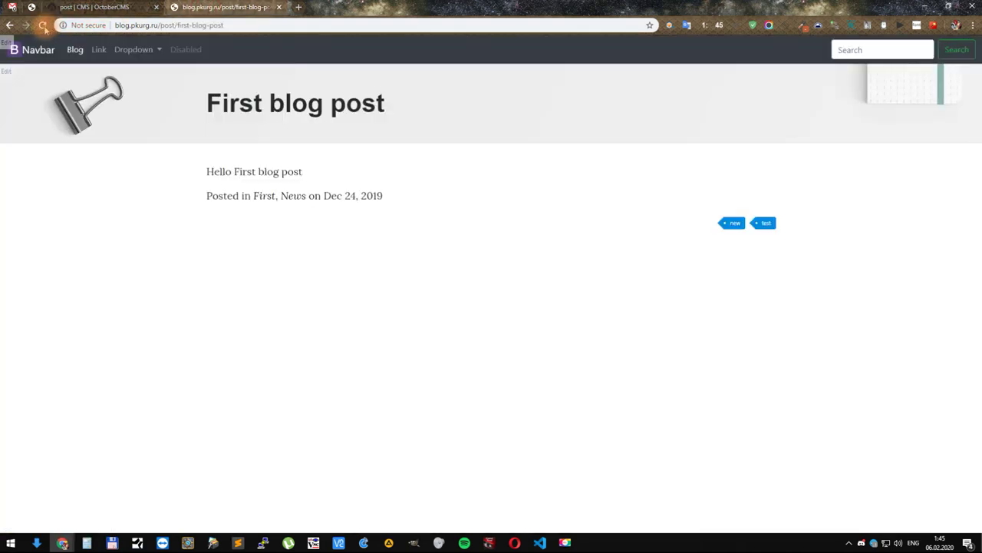
left_click(43, 25)
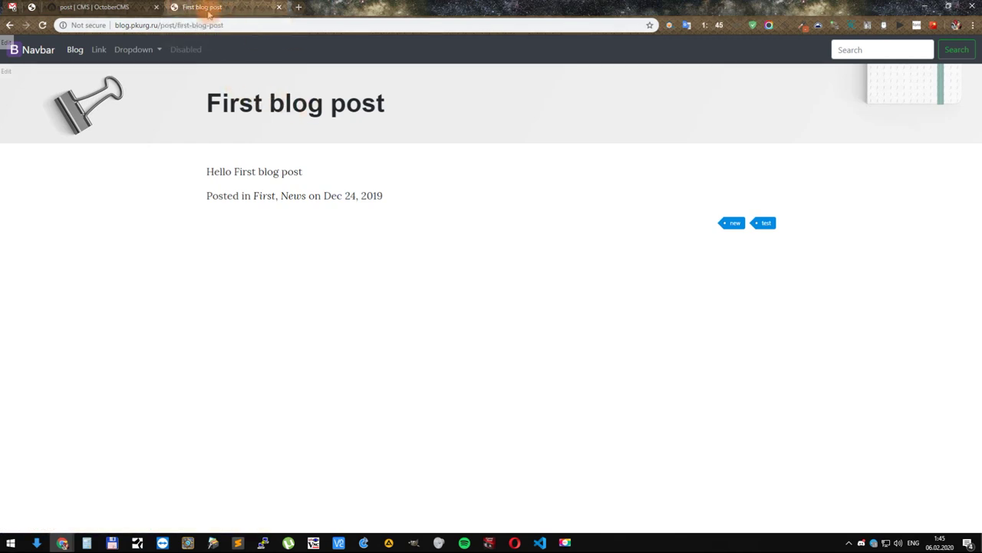
left_click(117, 8)
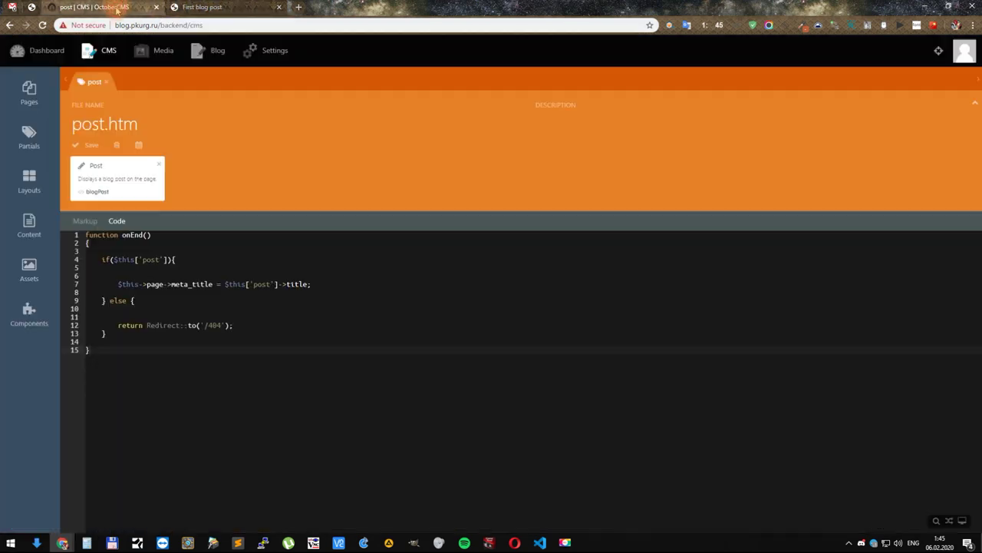
left_click(85, 221)
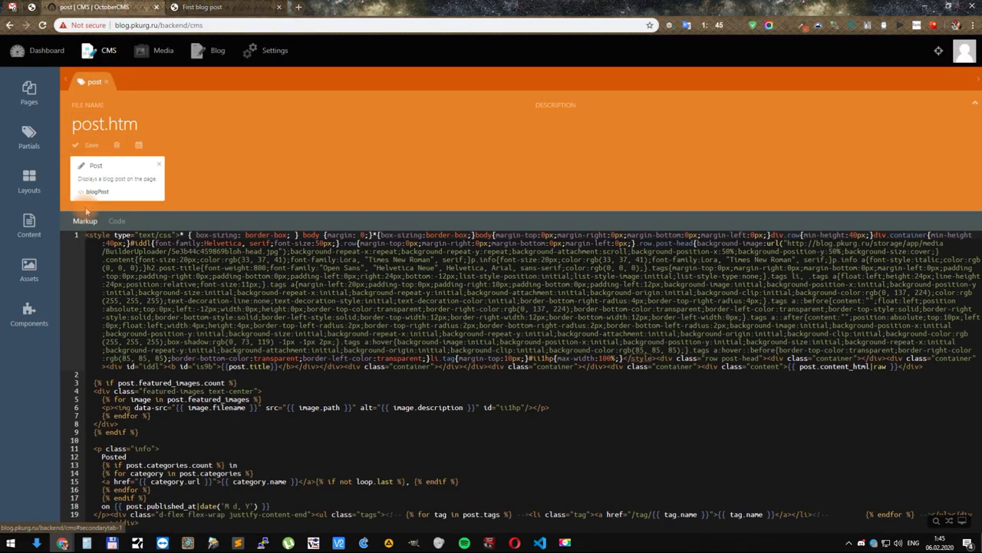
left_click(107, 82)
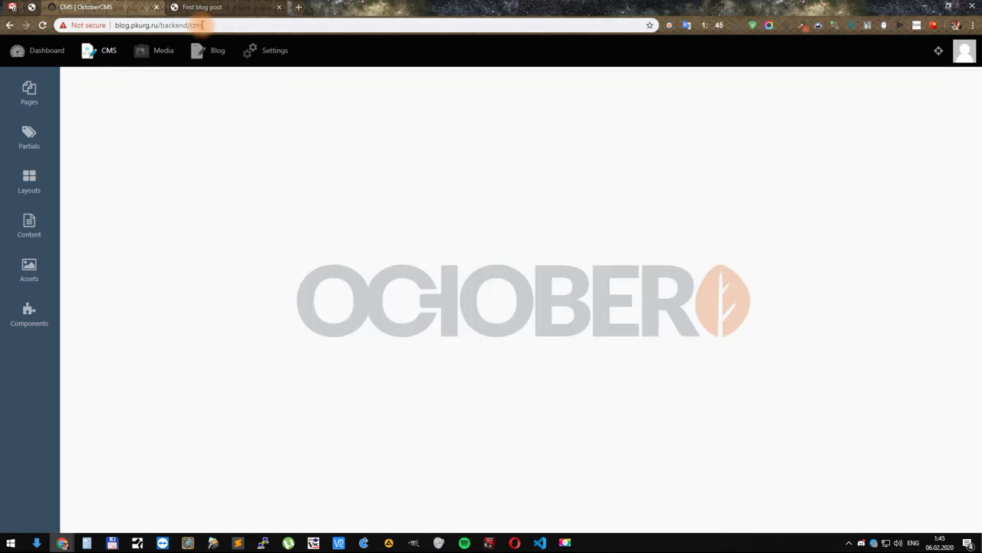
Step: Create a new CMS page titled tag with the URL /tag/:tag/:page? and the builder-layout layout
left_click(192, 8)
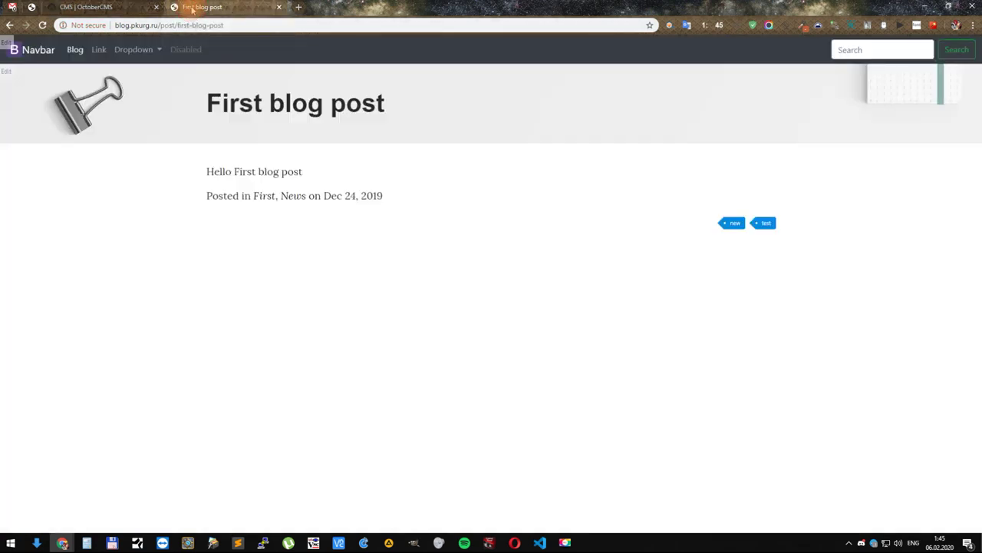
left_click(124, 9)
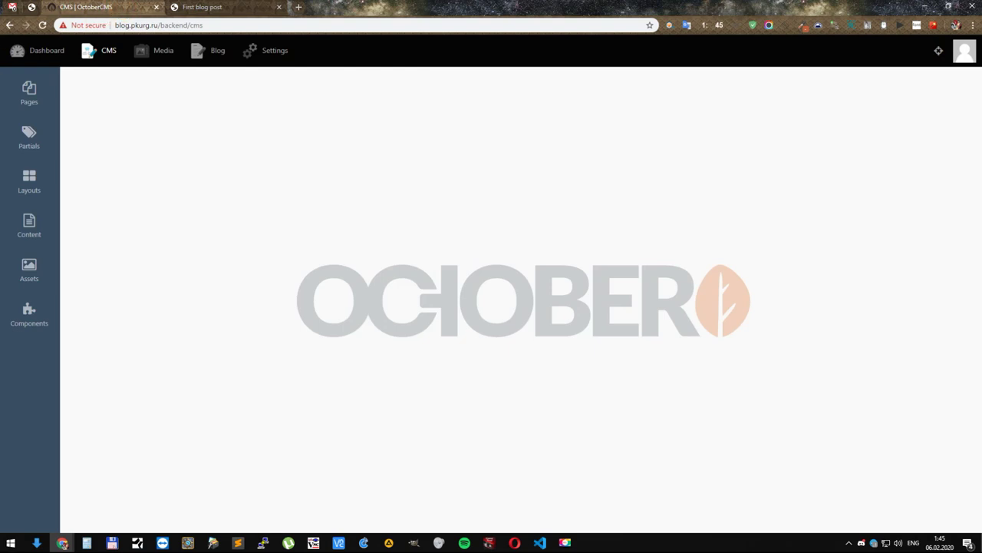
left_click(29, 93)
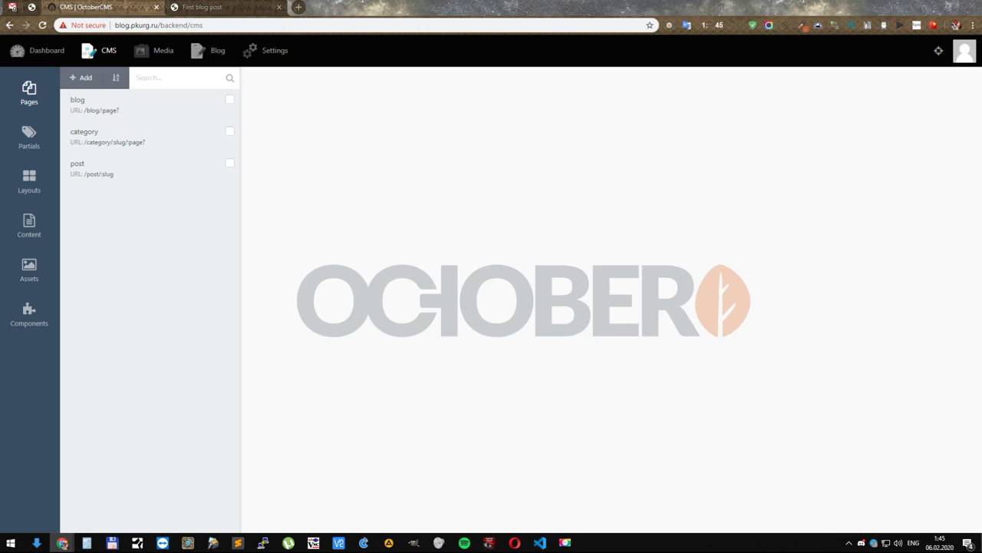
left_click(30, 90)
left_click(29, 90)
left_click(80, 77)
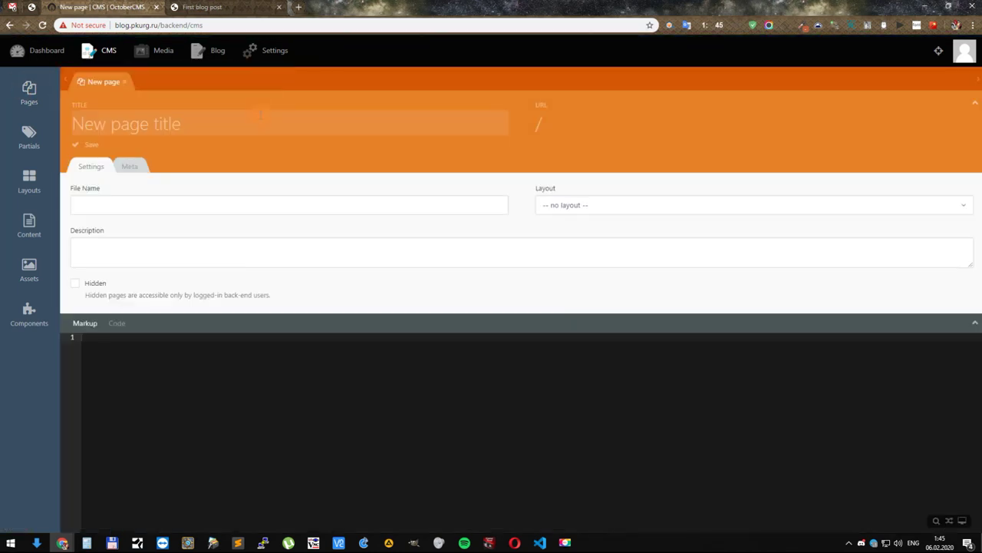
type("tag")
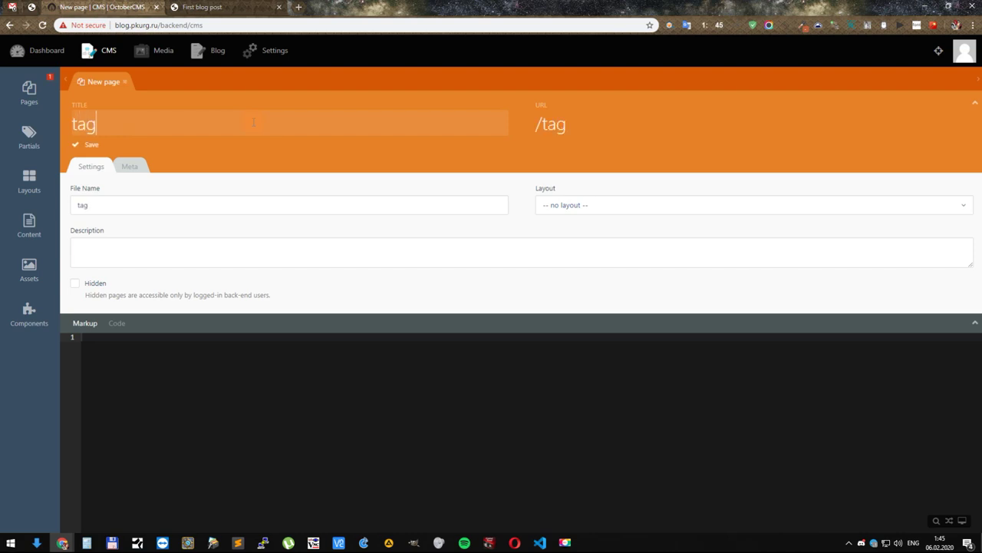
left_click(603, 124)
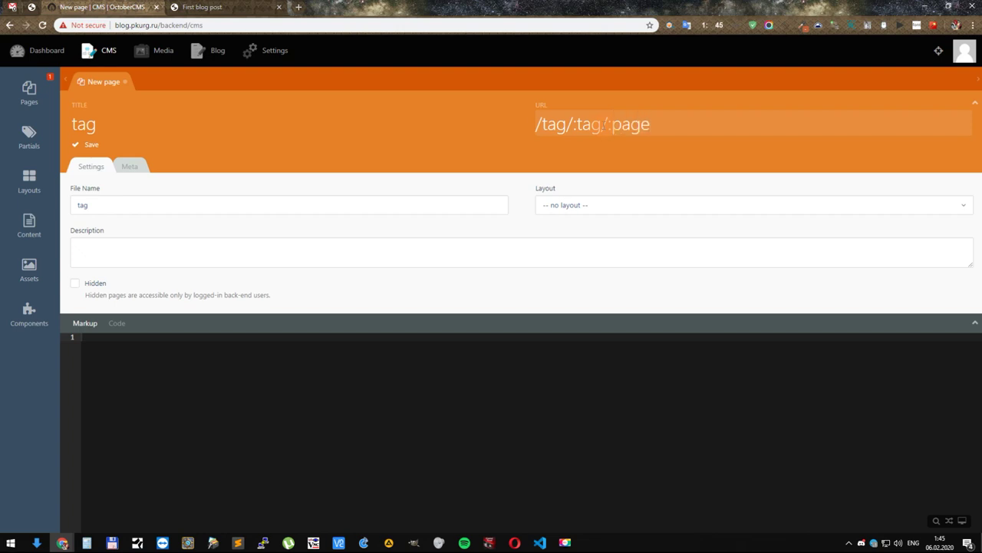
left_click(539, 213)
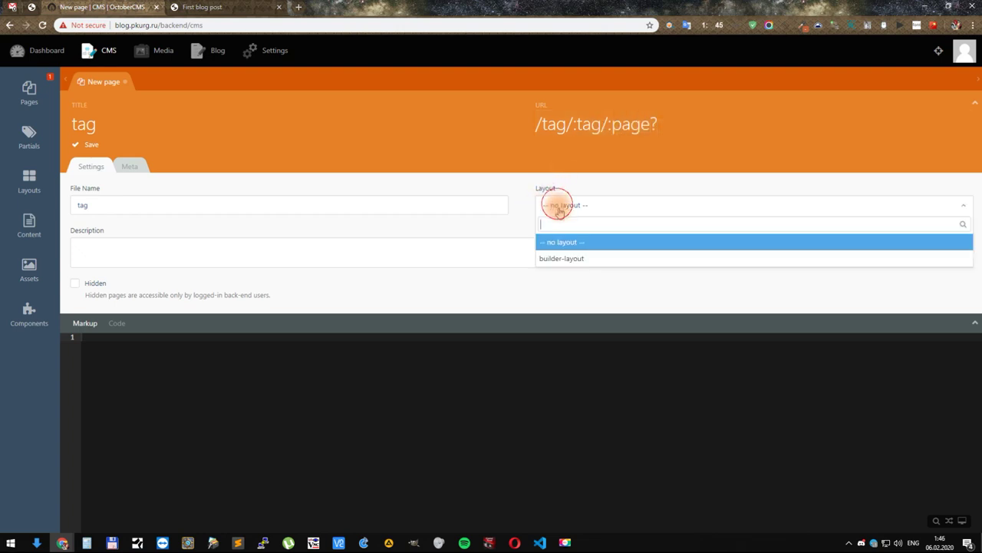
left_click(565, 257)
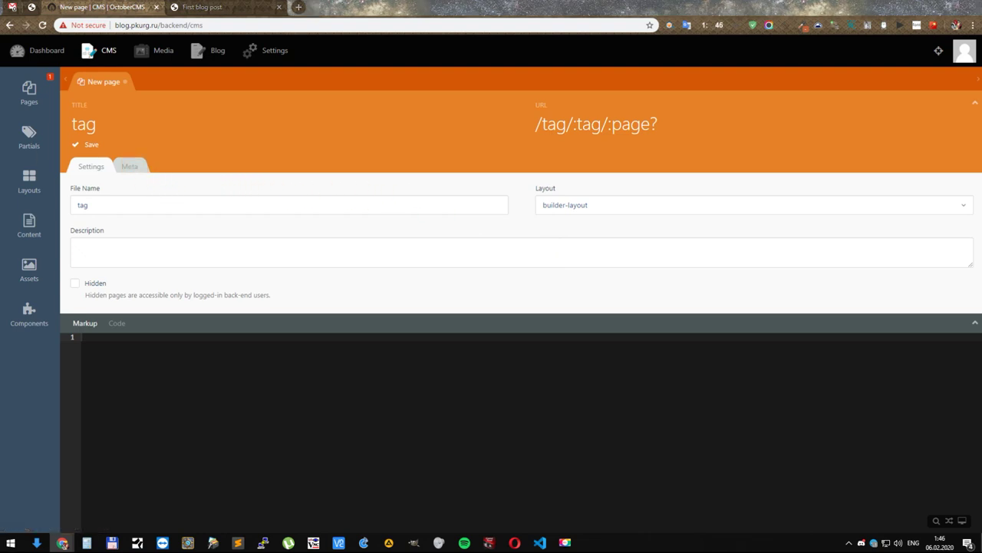
Step: Set the tag page's meta title to "Post by tag" and save the page
left_click(129, 166)
left_click(108, 206)
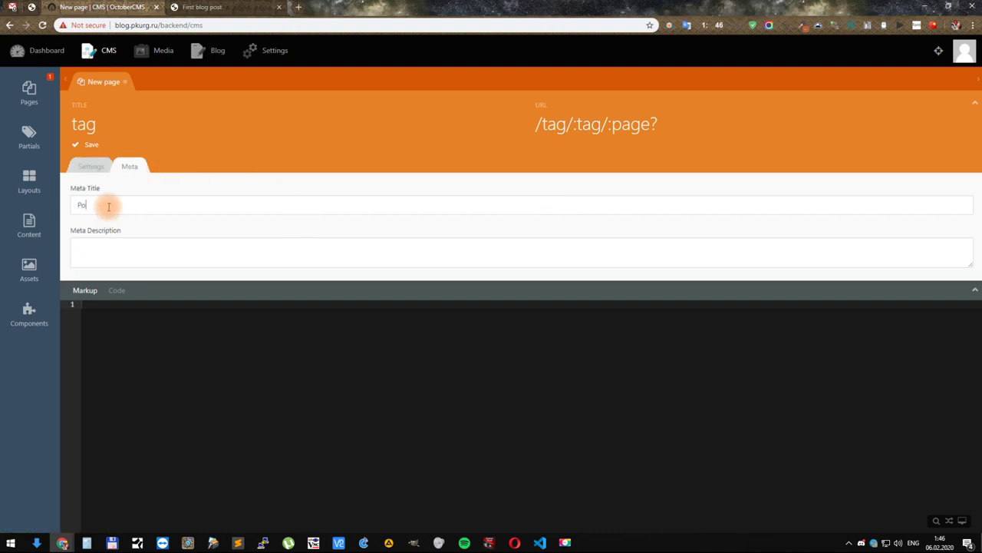
type("Post by tag")
left_click(93, 167)
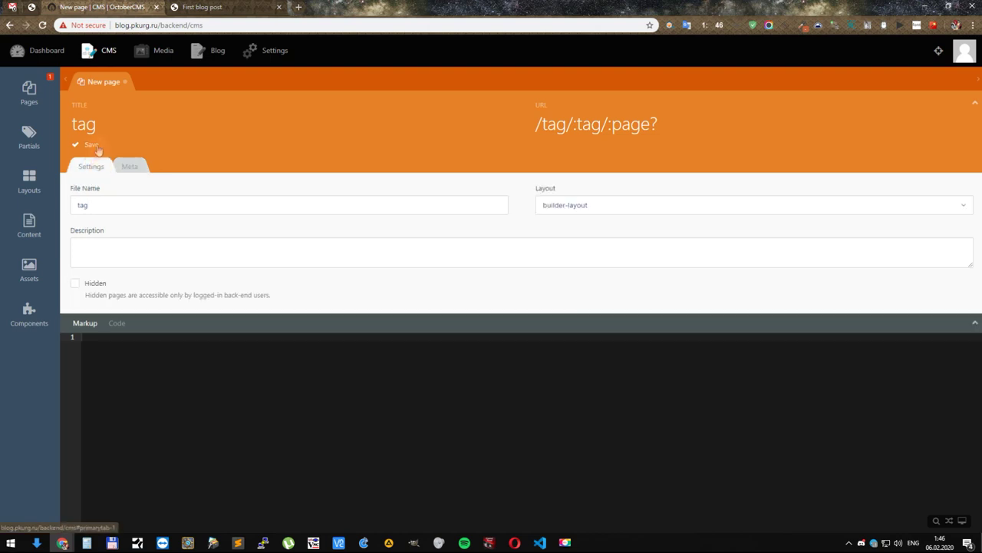
left_click(95, 146)
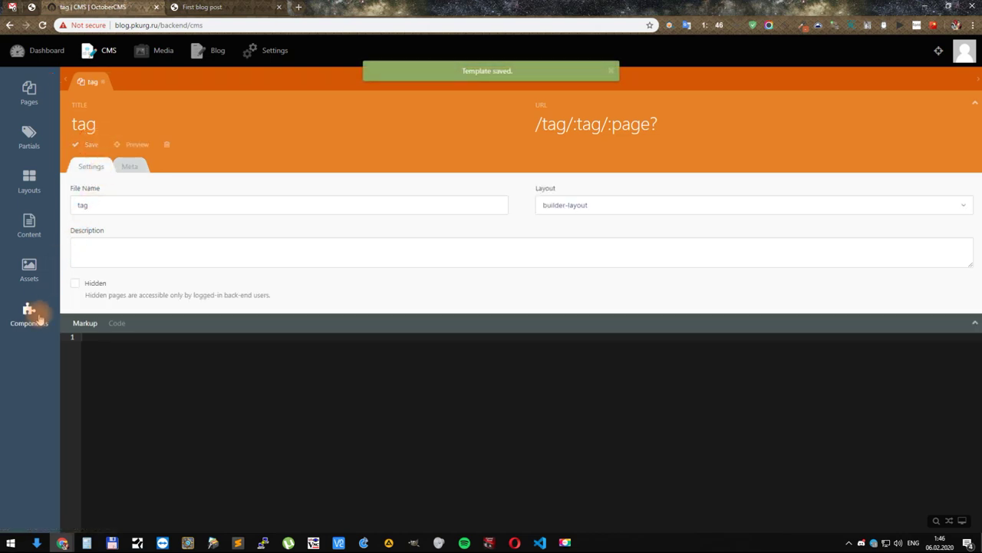
Step: Insert two ContentBuilder components into the tag page's markup, one below the other
left_click(38, 317)
left_click_drag(128, 346, 350, 368)
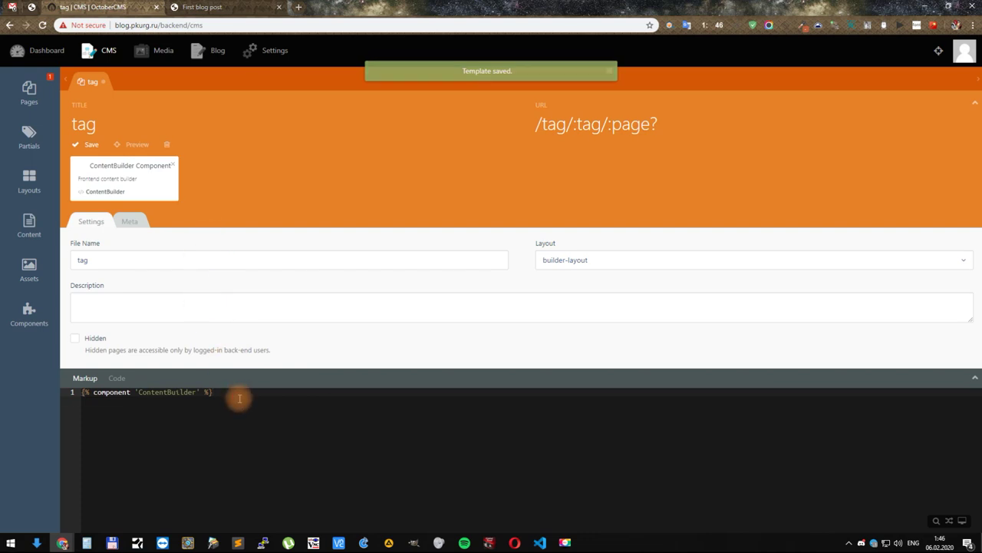
left_click(27, 225)
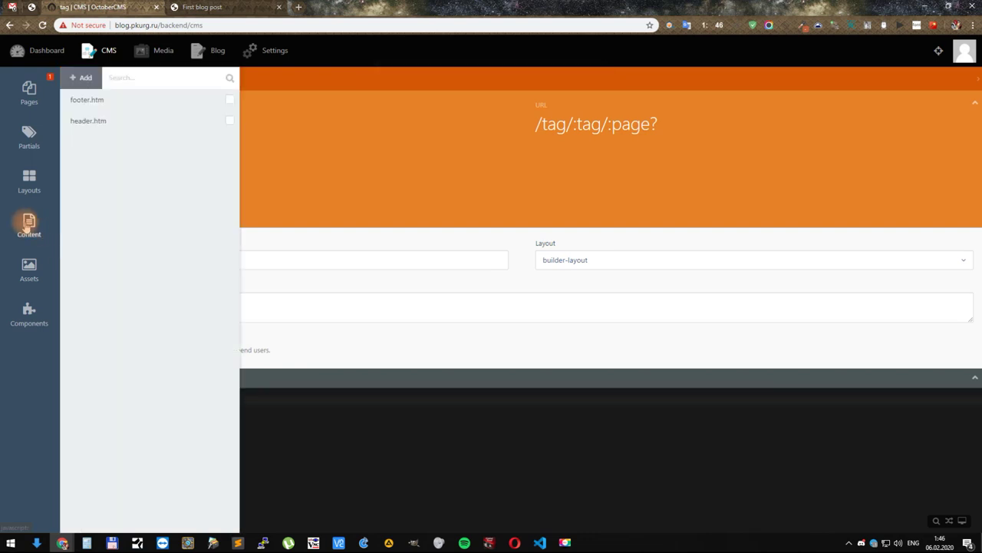
left_click(28, 316)
left_click_drag(123, 347, 264, 423)
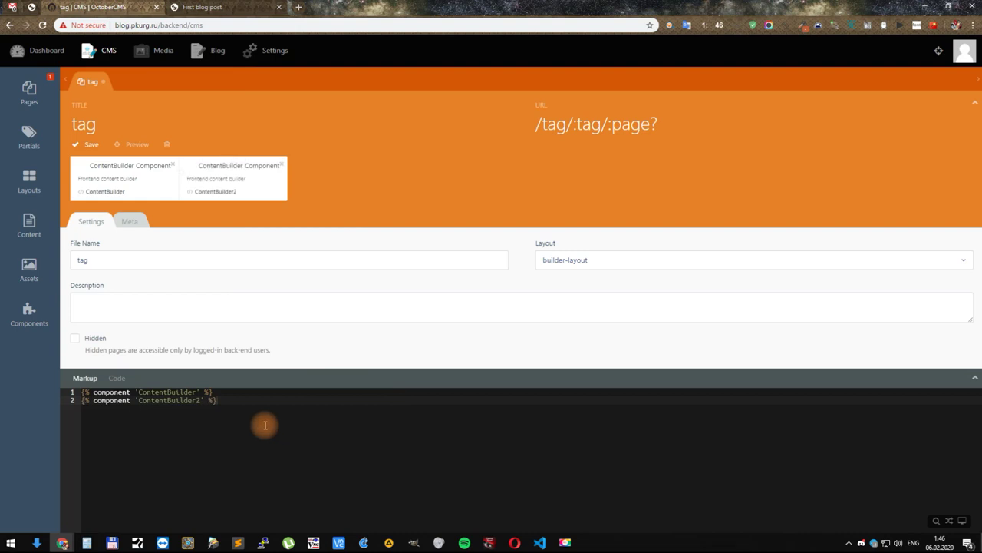
Step: Set the first ContentBuilder component's file to header, with its page data saved to content
left_click(138, 181)
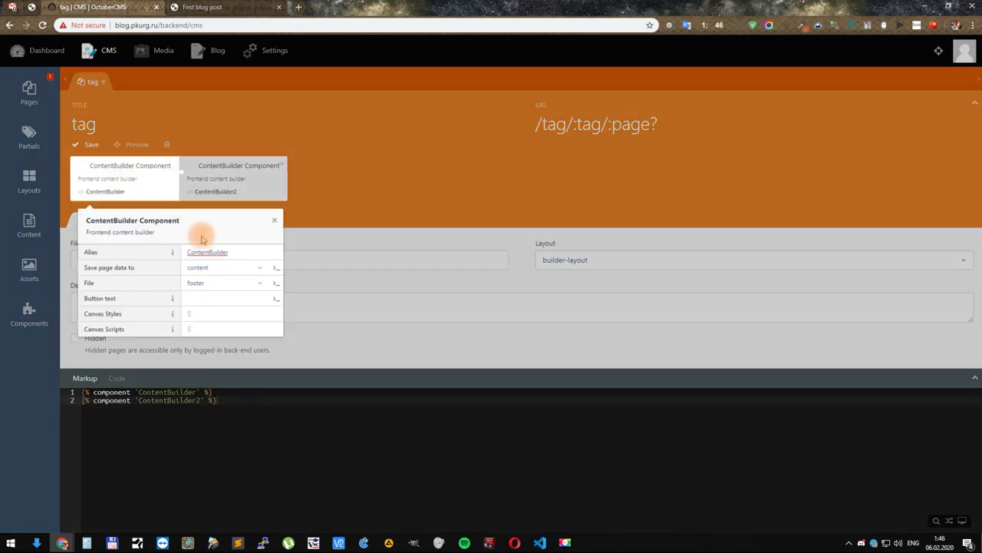
left_click(198, 282)
left_click(226, 261)
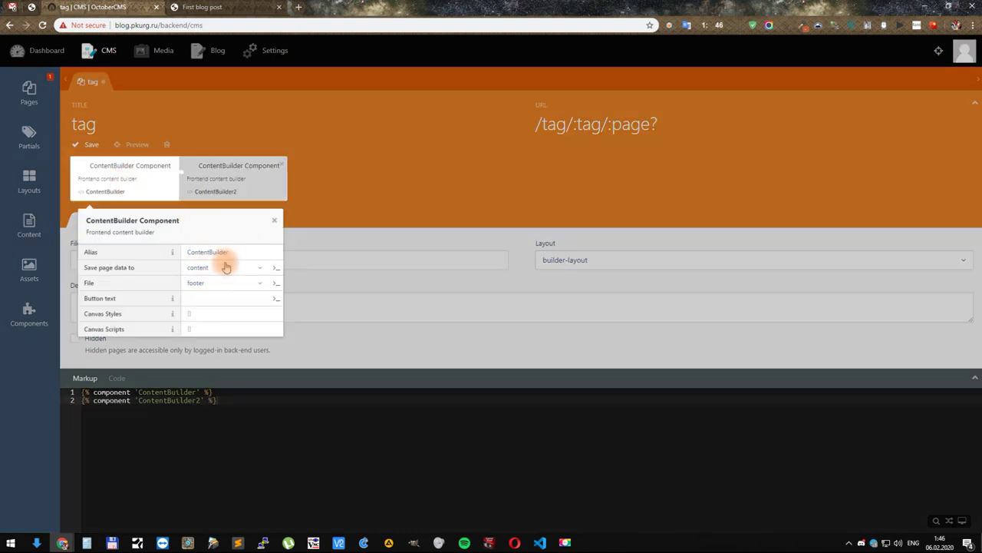
left_click(208, 284)
left_click(198, 328)
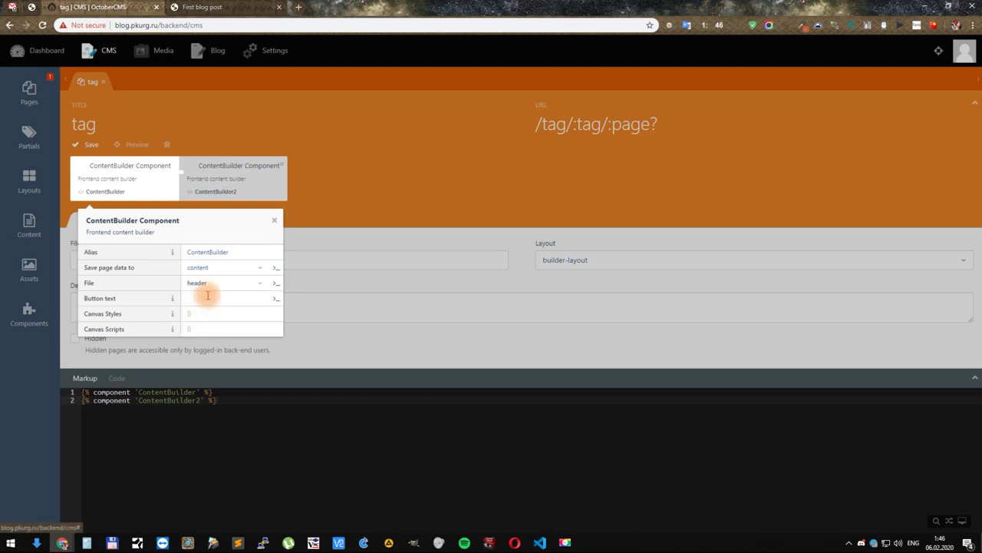
left_click(331, 184)
Step: Configure the second ContentBuilder component to save page data to the partial tag, and save the page
left_click(237, 176)
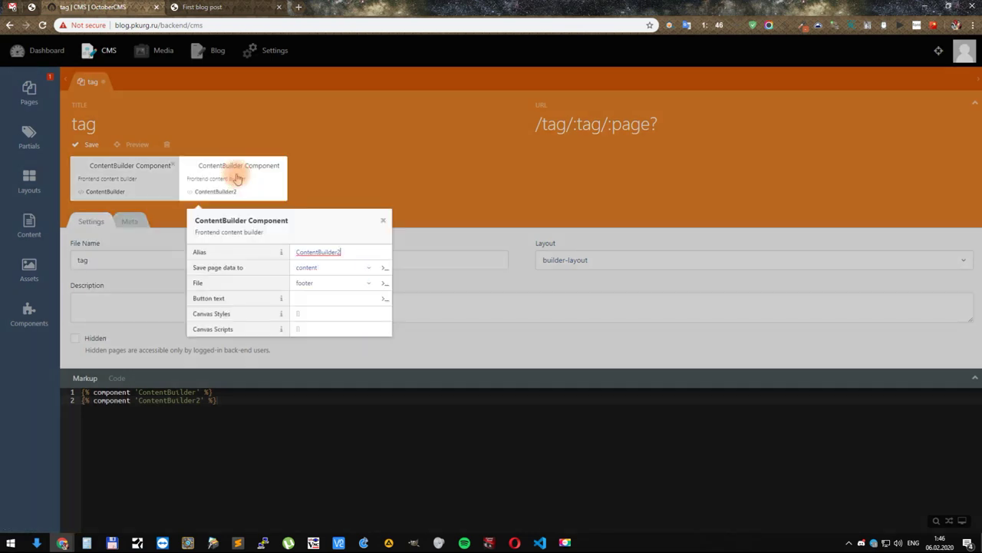
left_click(319, 267)
left_click(318, 314)
left_click(317, 282)
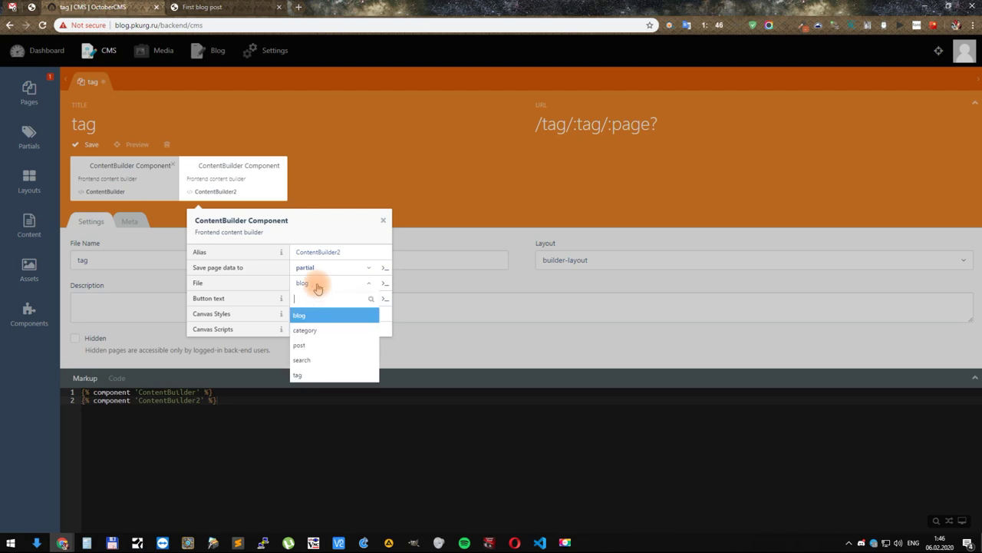
left_click(318, 375)
left_click(352, 175)
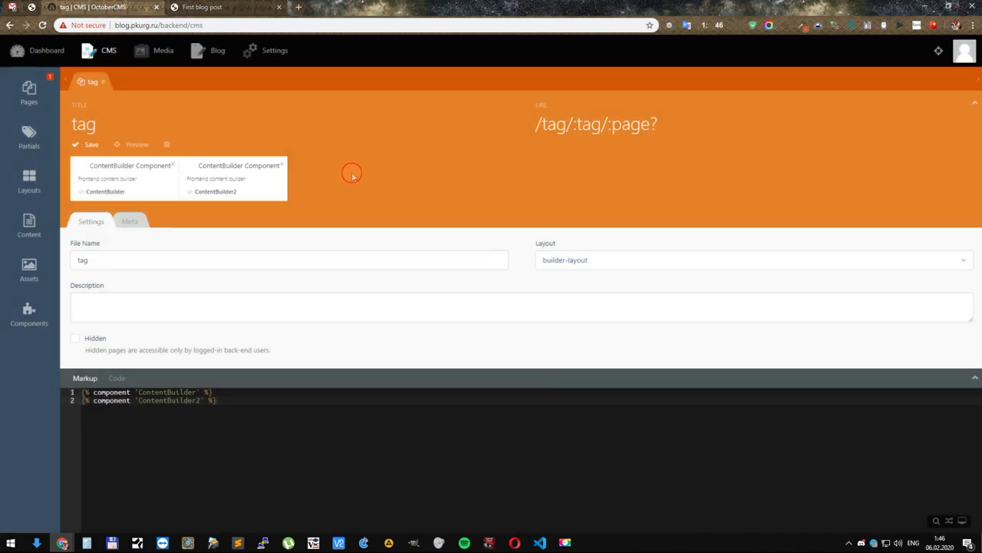
left_click(87, 145)
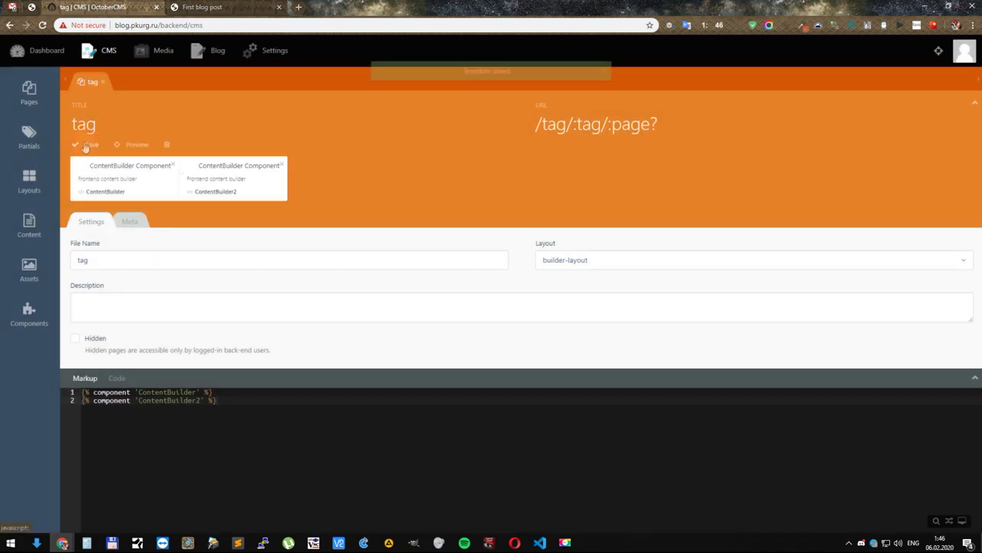
Step: Preview the tag page on the site, close the First blog post page, and return to the CMS editor
left_click(141, 145)
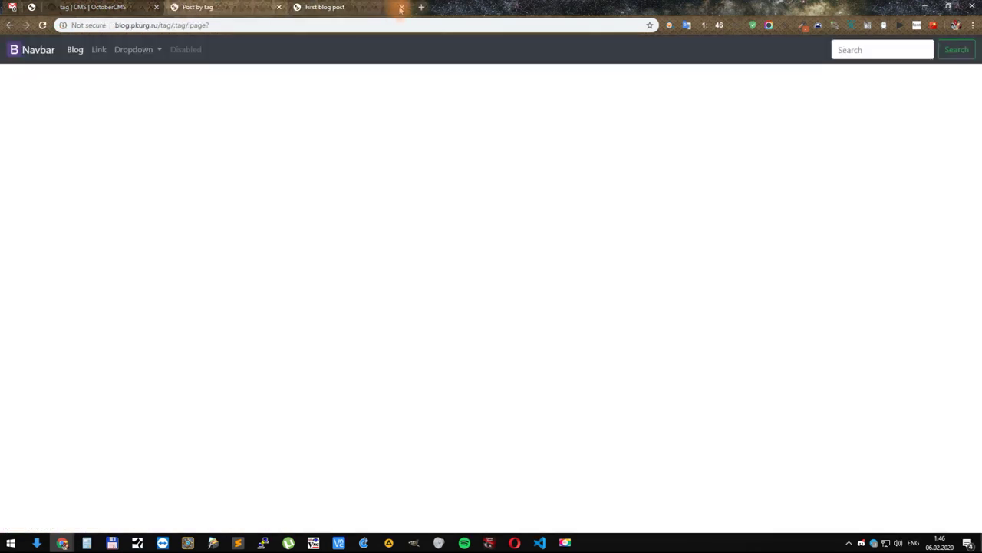
left_click(401, 7)
left_click(96, 7)
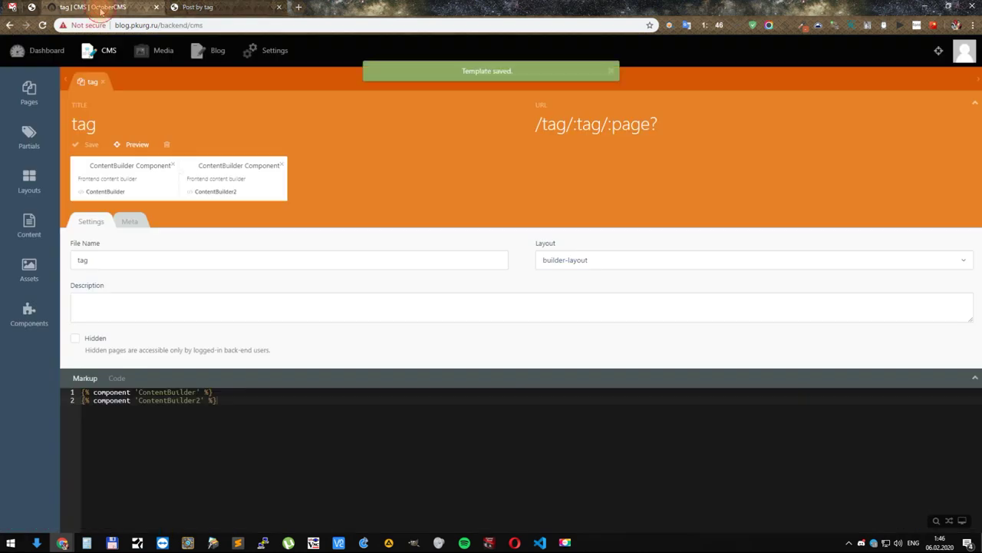
Step: Add the Tag Search component to the tag.htm partial, check its properties, and save the partial
left_click(50, 107)
left_click(34, 130)
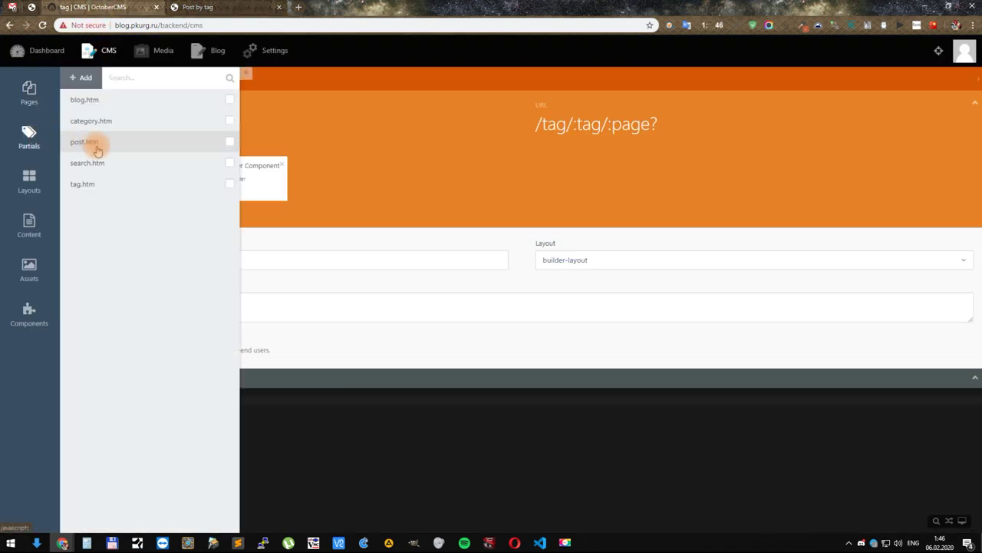
left_click(30, 135)
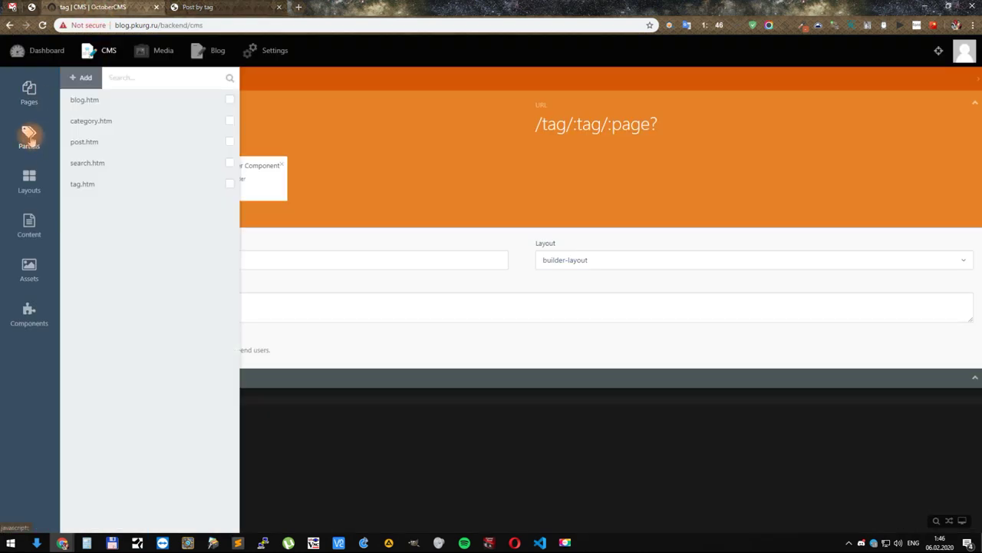
left_click(81, 184)
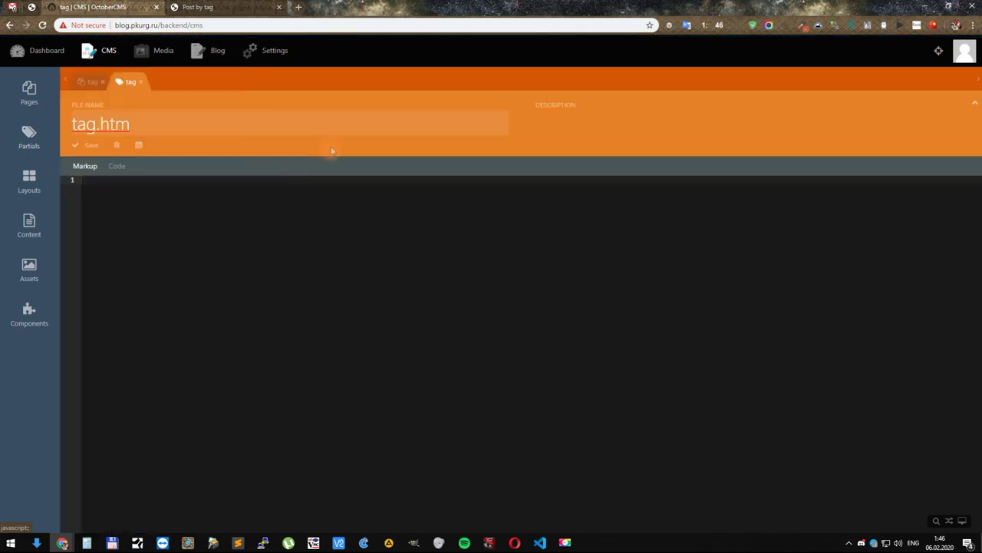
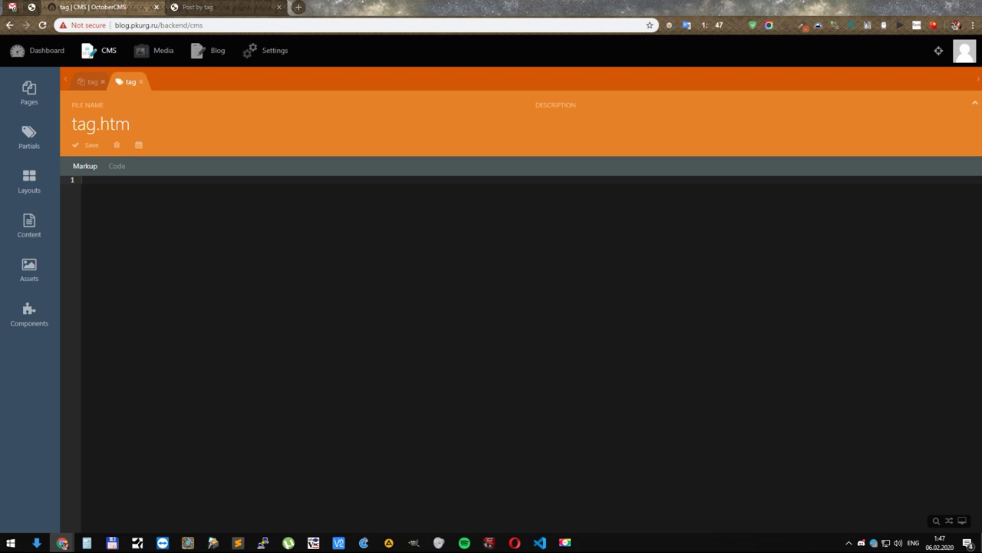
left_click(29, 310)
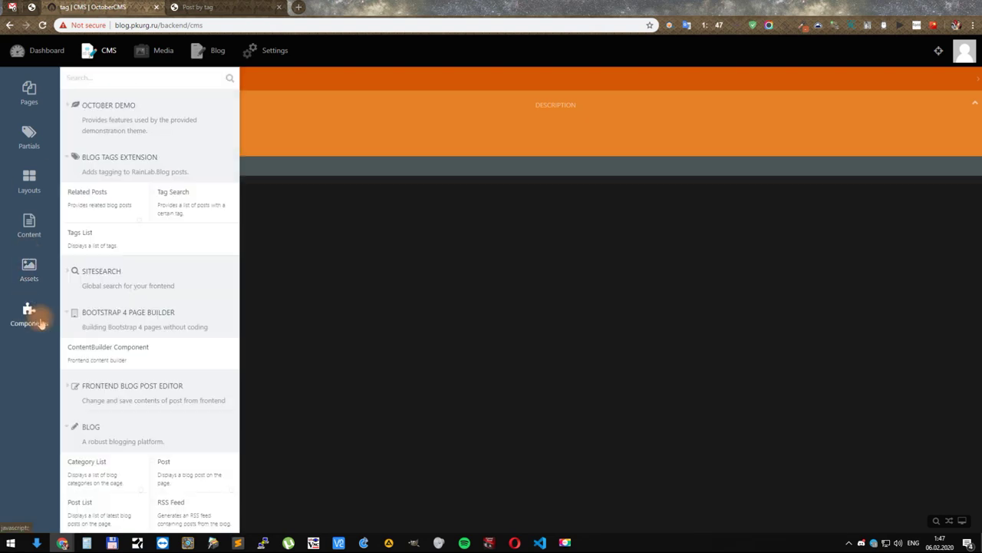
left_click_drag(167, 205, 264, 141)
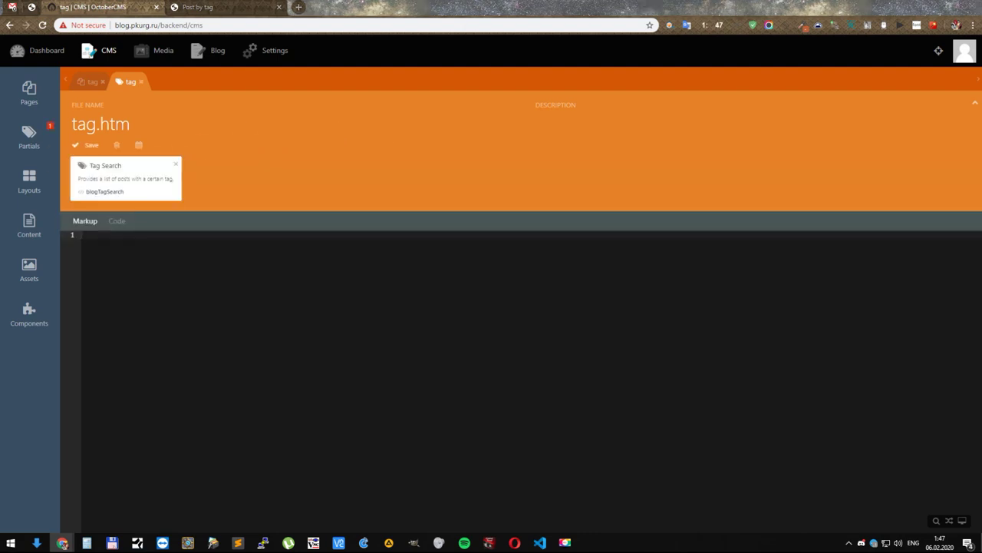
left_click(121, 188)
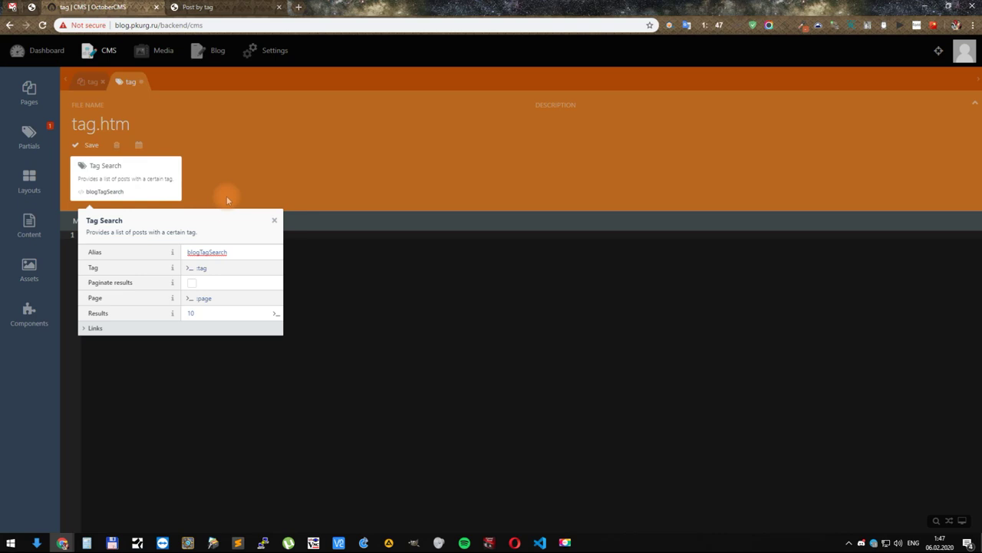
left_click(205, 312)
left_click(227, 177)
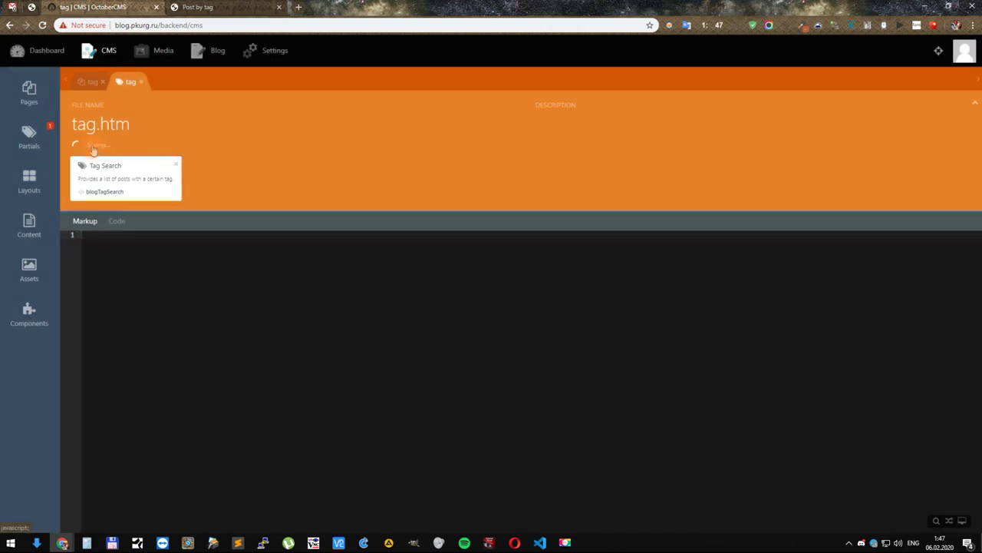
Step: Check the tag page's template in the CMS and reload its Post by tag preview on the site
left_click(29, 137)
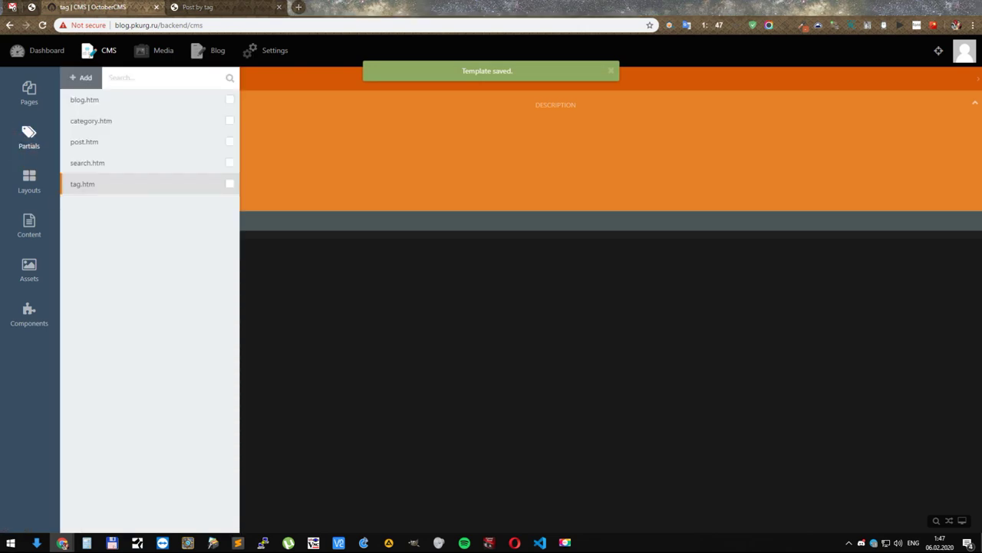
left_click(131, 161)
left_click(30, 89)
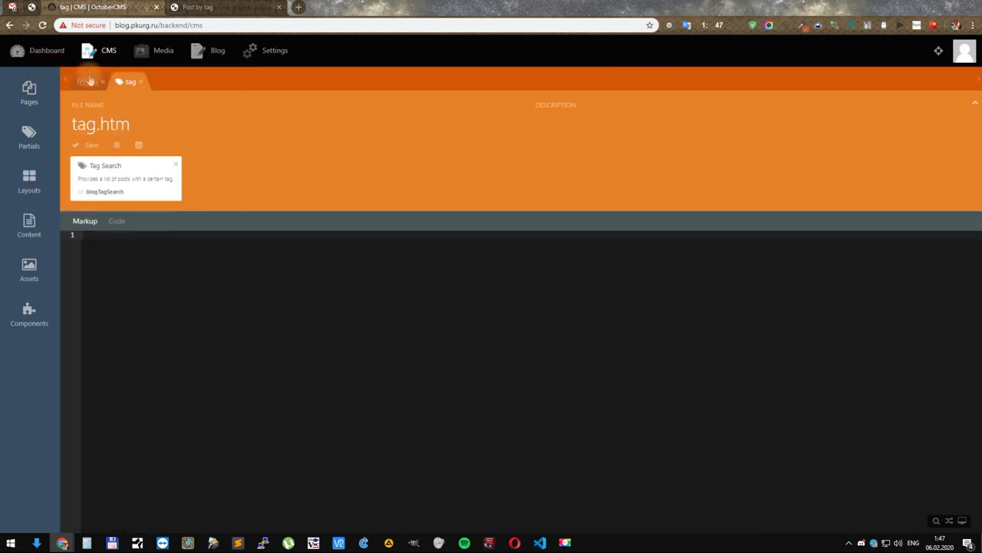
left_click(86, 82)
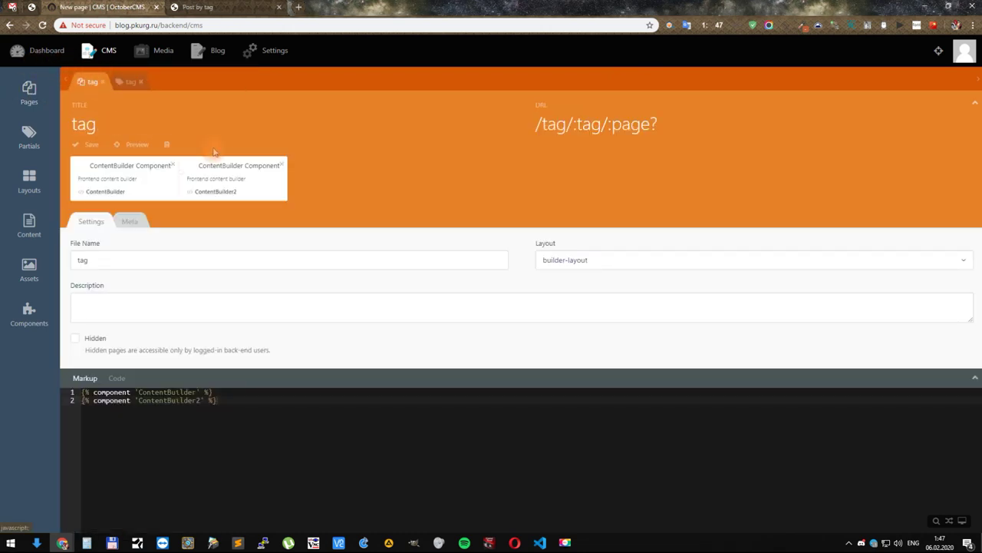
left_click(197, 7)
left_click(43, 25)
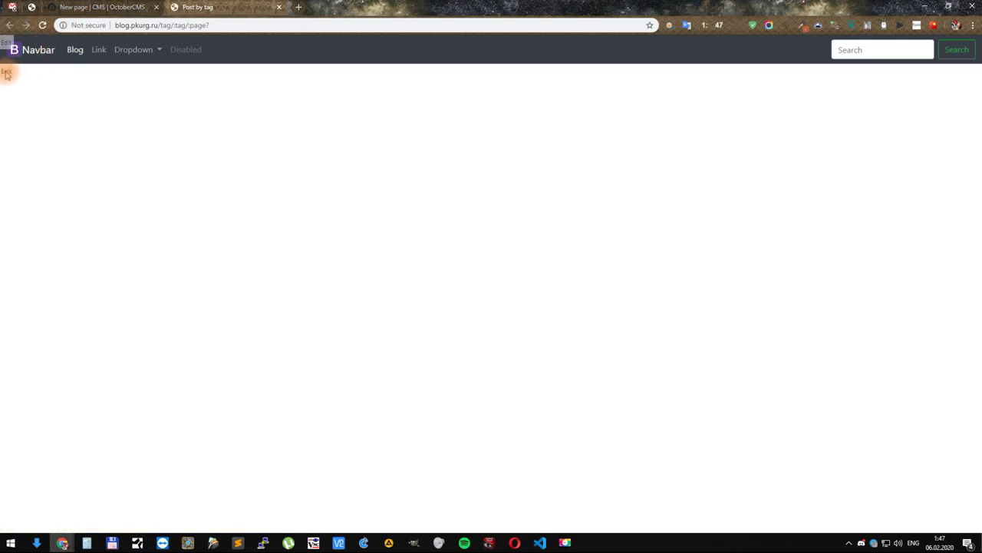
Step: Open the tag page's empty content area for editing and build a header from a full-width row containing a container and a text block
left_click(6, 73)
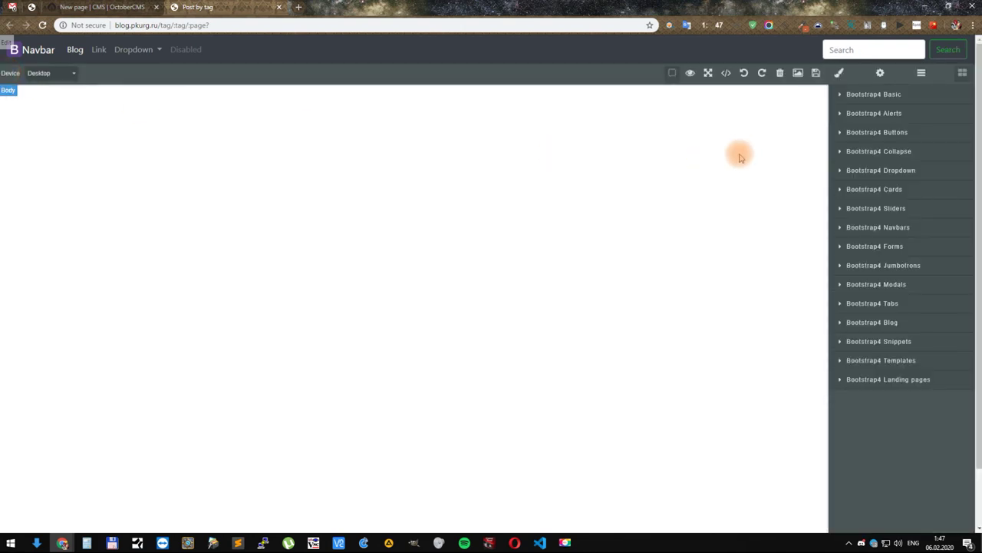
left_click(863, 95)
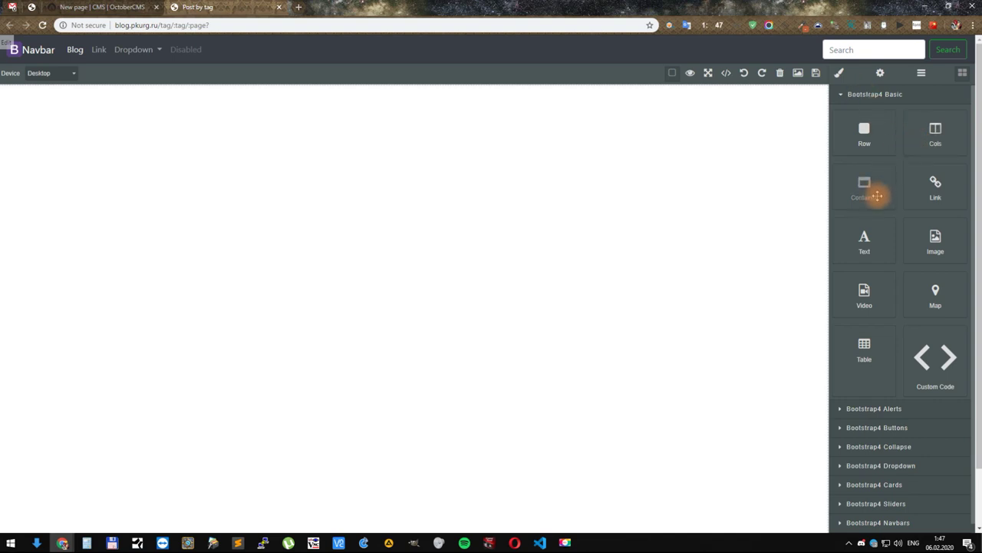
left_click_drag(861, 181, 706, 99)
left_click_drag(851, 180, 647, 100)
left_click(686, 109)
left_click(597, 115)
left_click_drag(862, 240, 230, 116)
Step: Replace the header's placeholder text with "Post by tag:" and make it bold
left_click(213, 112)
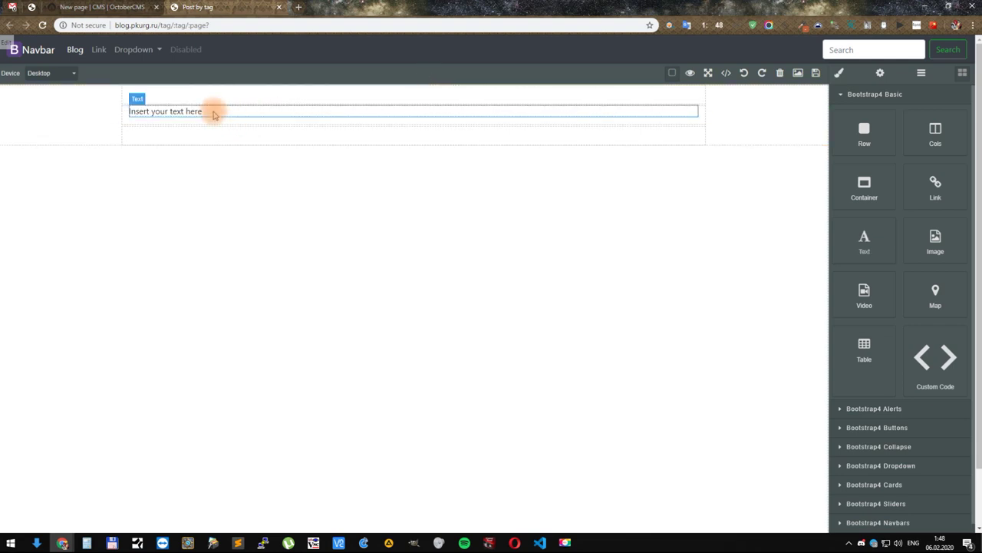
triple_click(198, 111)
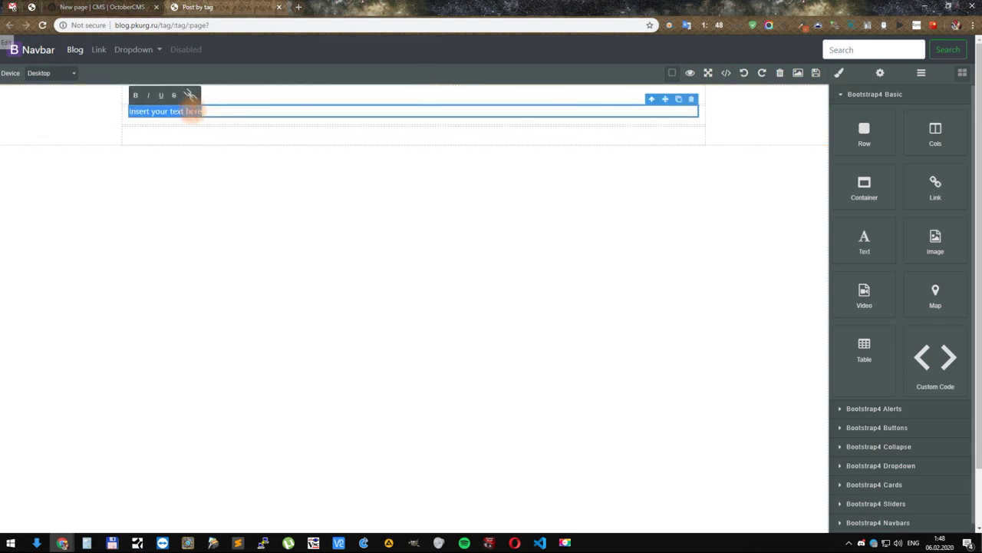
type("P")
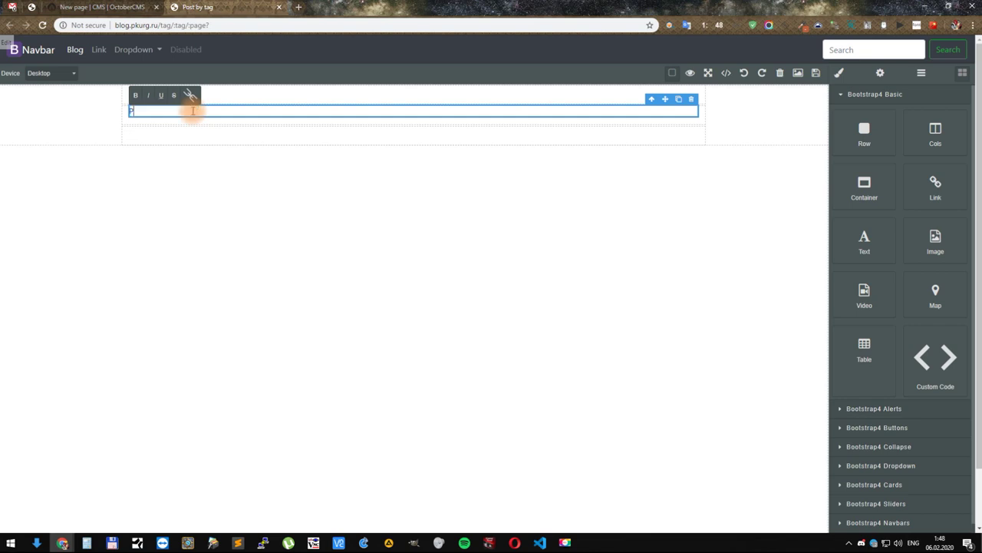
type("ost by tag:")
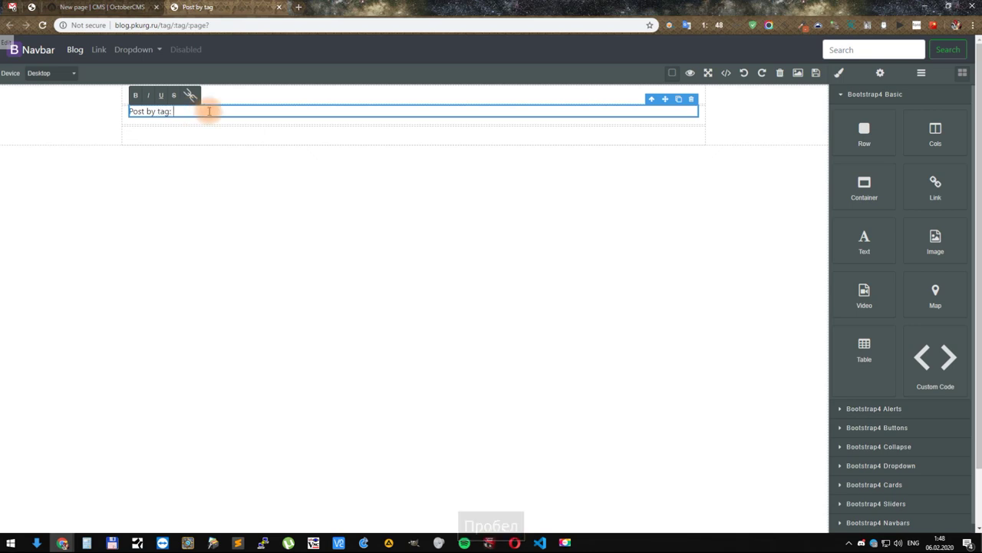
key("ctrl+a")
left_click(135, 96)
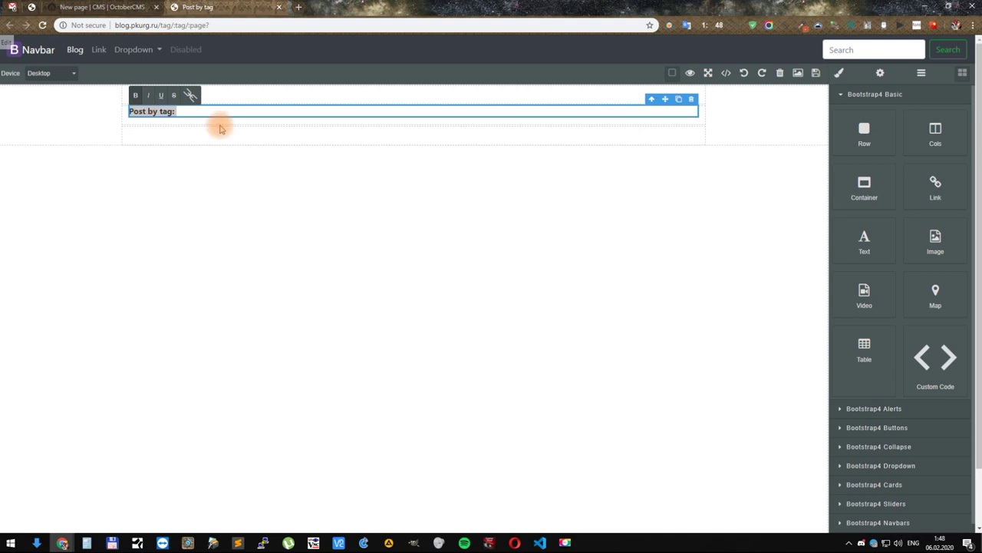
Step: Set the heading text's font size to 50 px and its font family to Helvetica
left_click(839, 73)
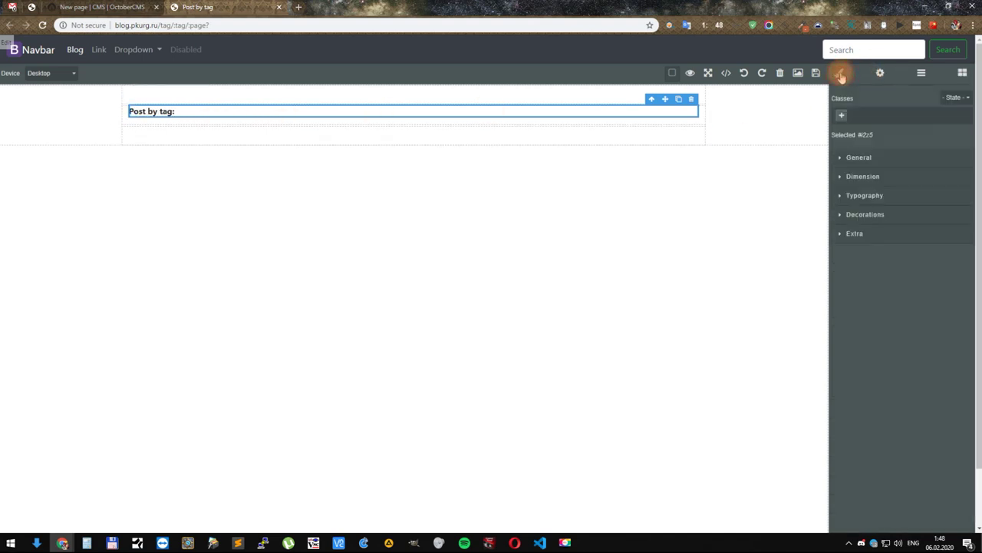
left_click(881, 197)
left_click_drag(906, 232, 931, 230)
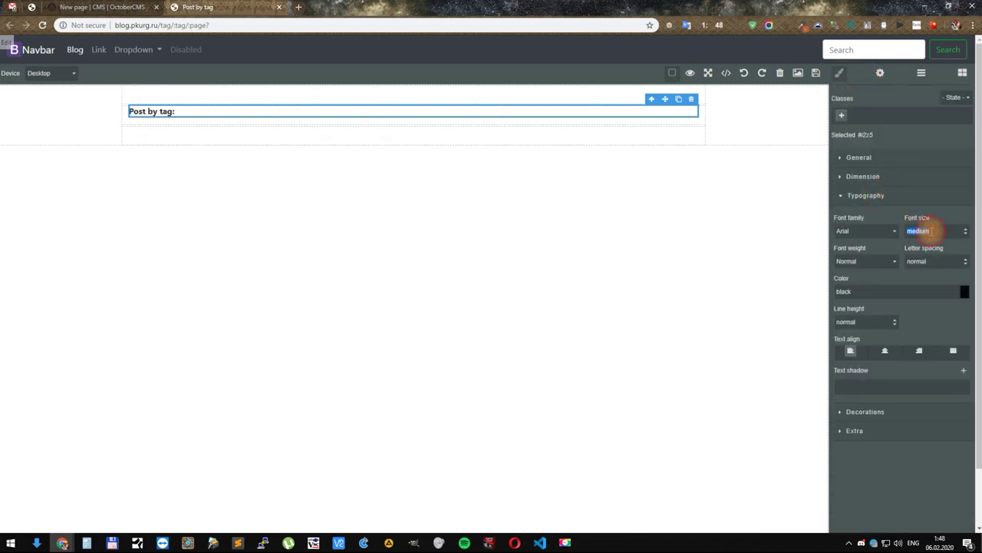
left_click(869, 230)
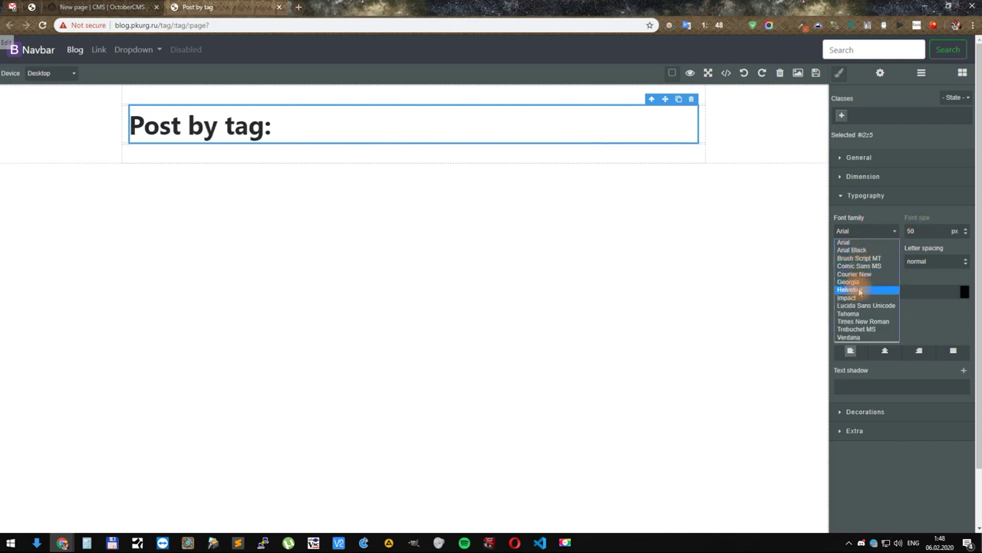
left_click(851, 289)
Step: Add the class tag-head to the full-width header row and clear its right and left margins
left_click(770, 125)
left_click(878, 117)
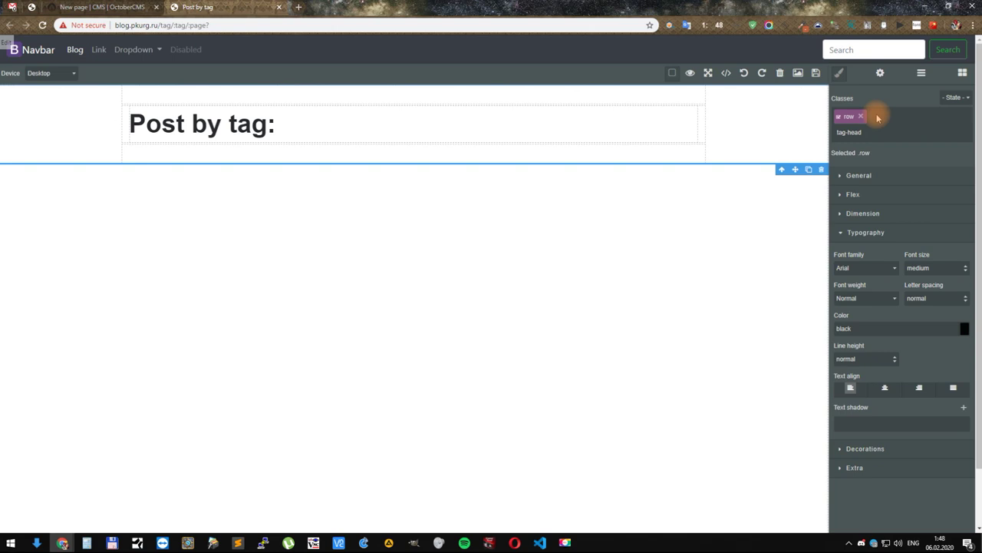
type("tag-head")
key("Return")
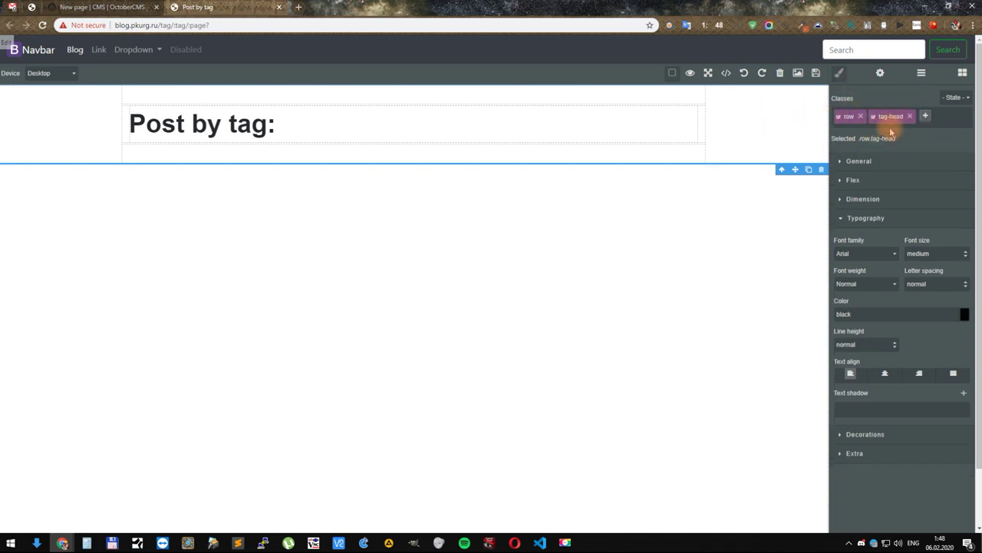
left_click(865, 199)
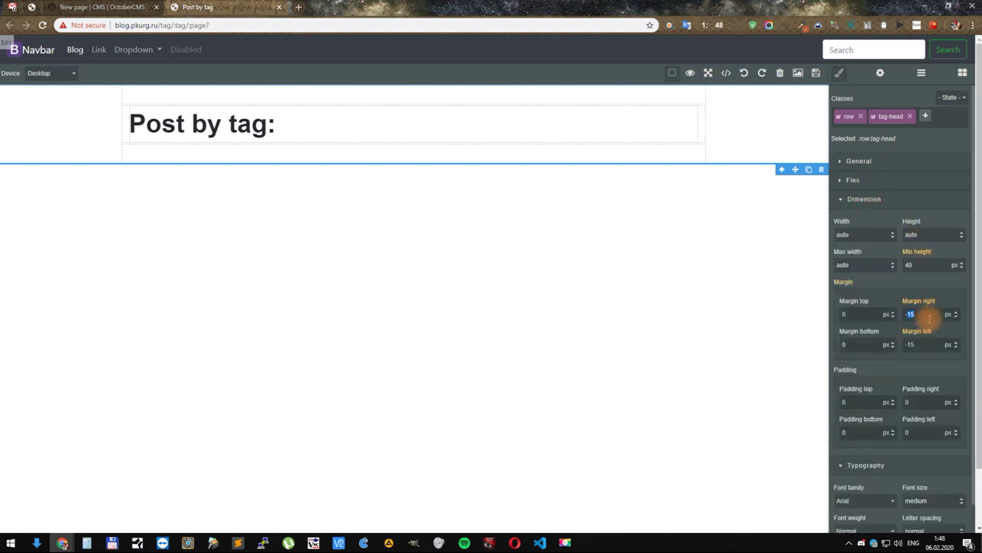
type("-")
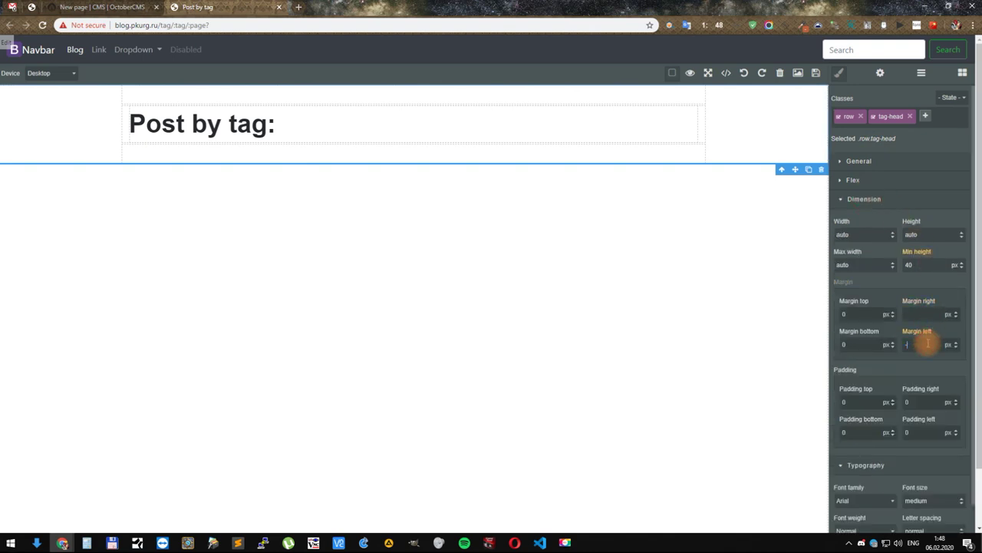
left_click(862, 199)
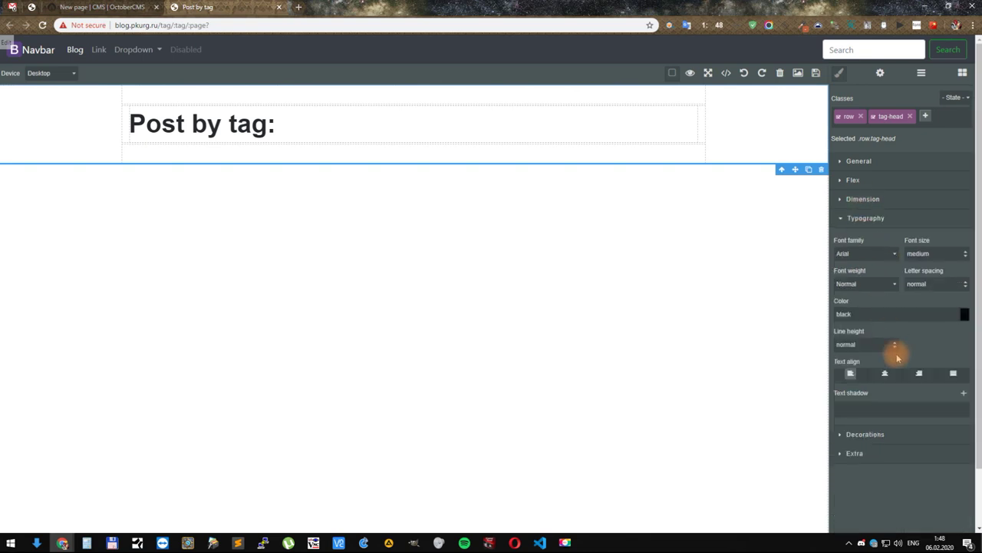
Step: Add a background layer to the header row and upload bloh-head.jpg as its background image
left_click(888, 220)
left_click(891, 236)
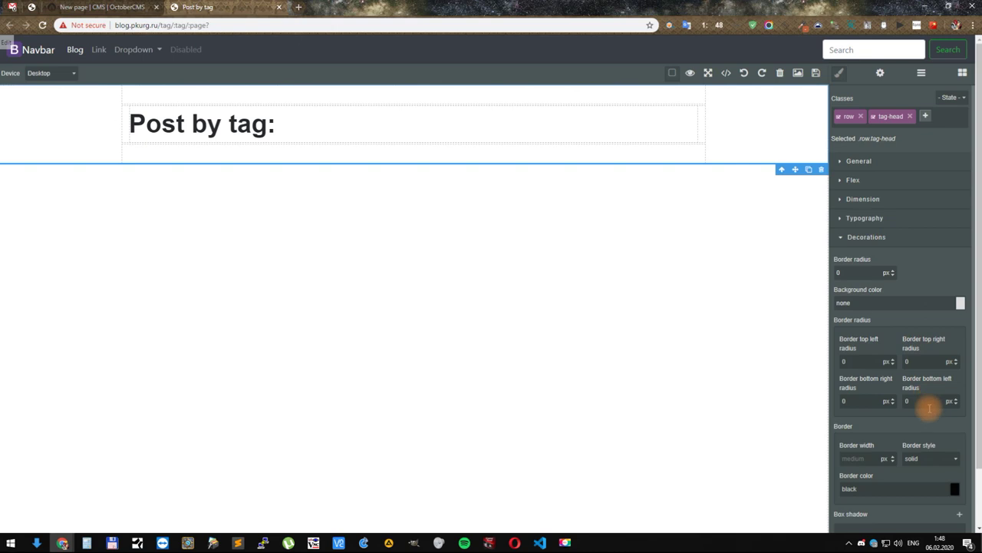
scroll(932, 492, "down", 1)
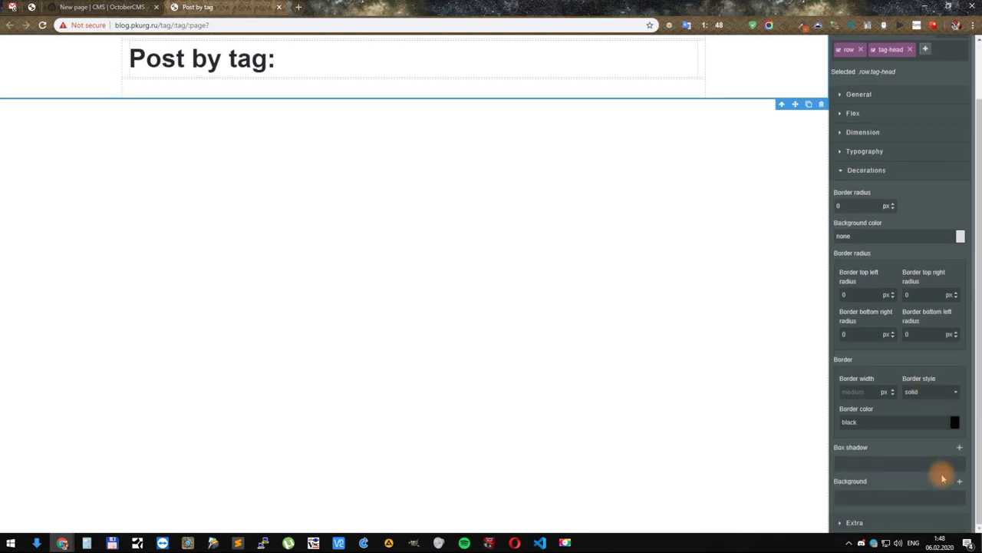
left_click(959, 481)
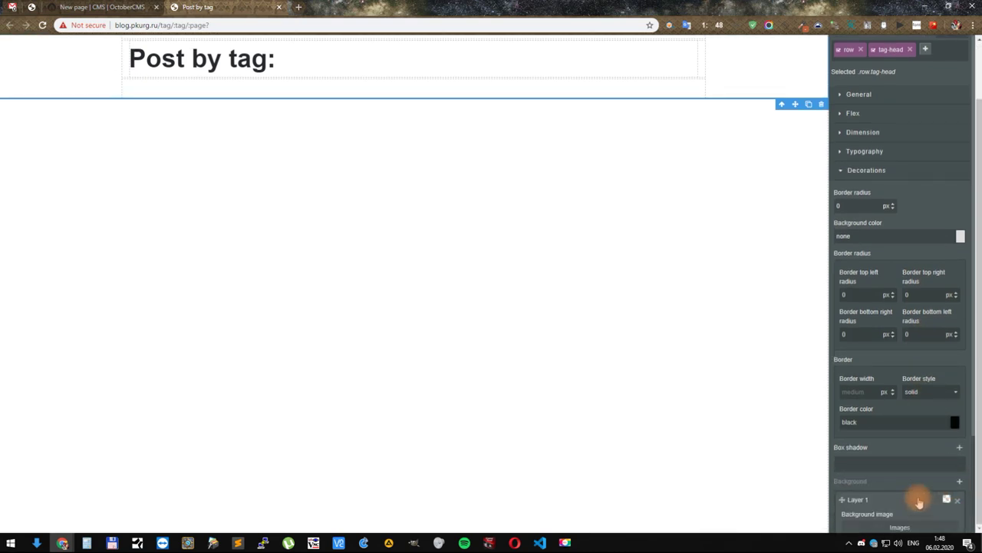
scroll(921, 495, "down", 2)
left_click(912, 414)
left_click(383, 259)
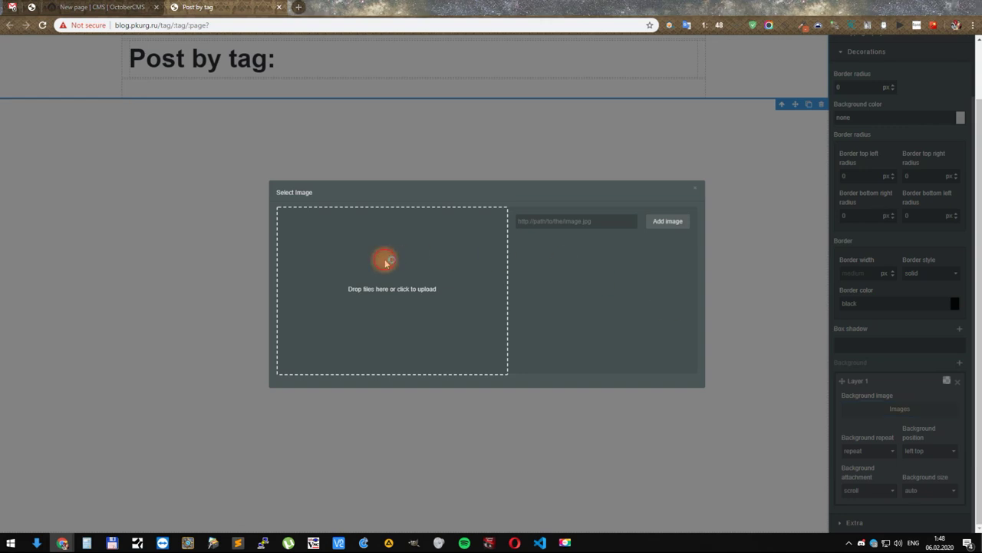
double_click(212, 83)
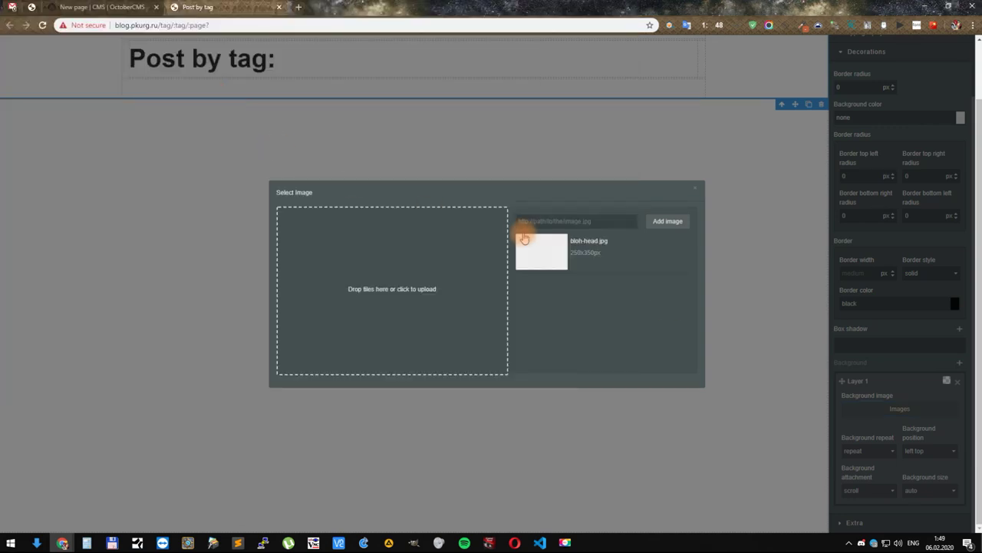
left_click(541, 247)
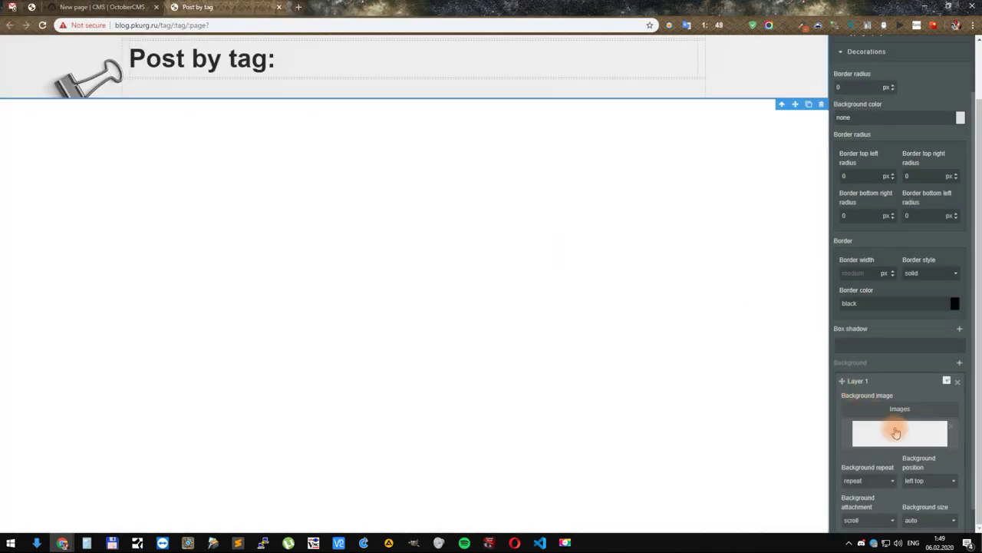
Step: Set the header background's position to center center and its size to cover, and save the page content
scroll(895, 428, "down", 1)
left_click(913, 451)
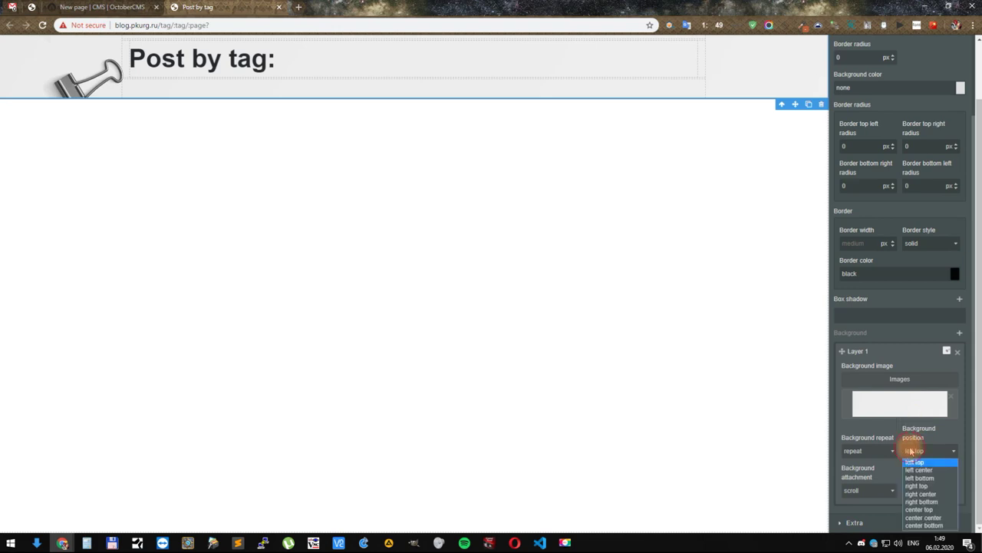
left_click(923, 517)
left_click(927, 490)
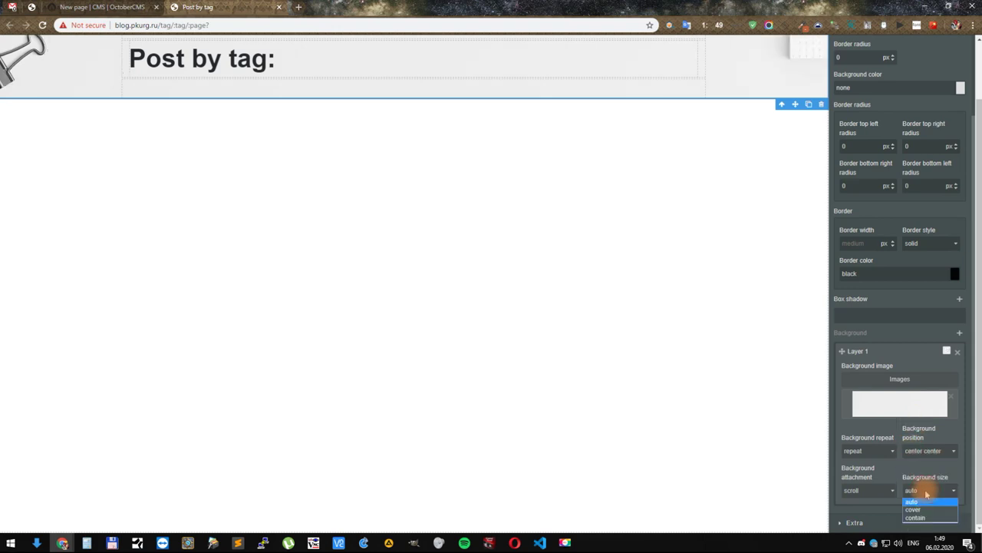
left_click(917, 510)
scroll(894, 317, "up", 5)
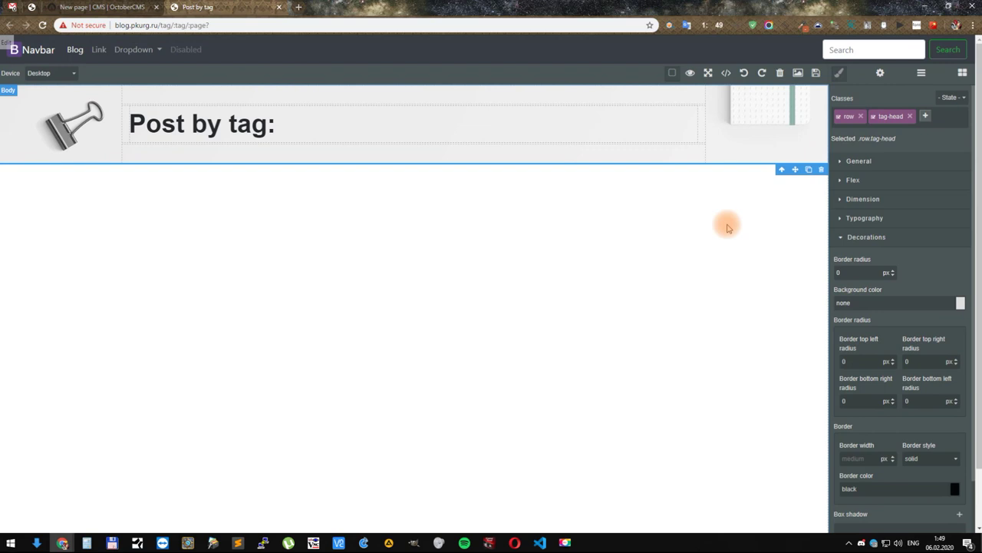
left_click(816, 72)
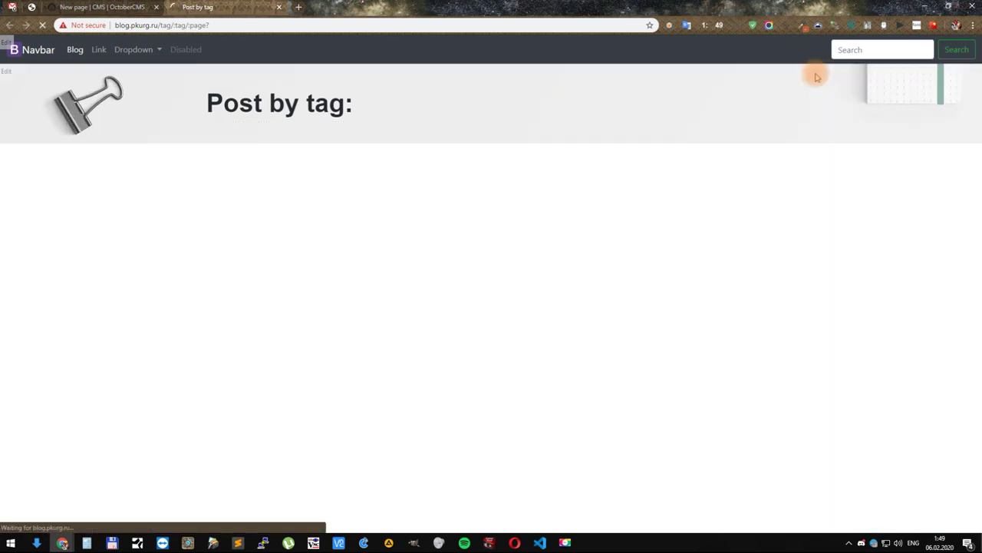
Step: Reopen the tag page's content for editing and add a container with a row below the header
left_click(7, 72)
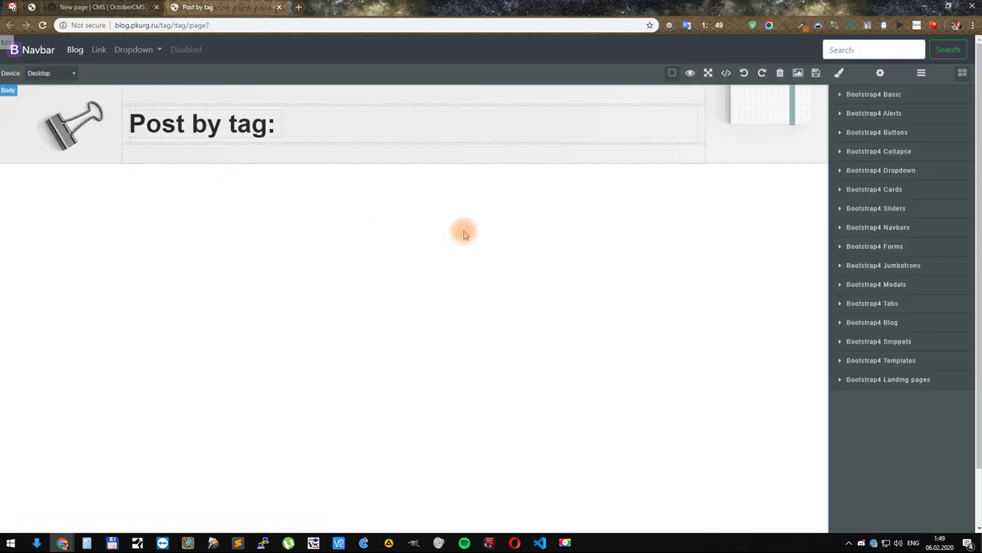
left_click(855, 94)
left_click_drag(863, 188, 493, 192)
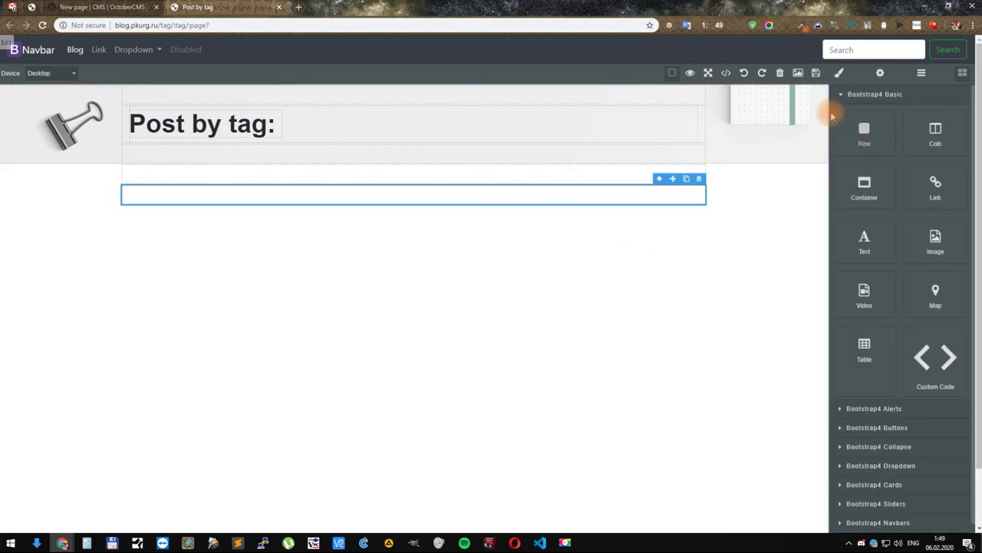
Step: Insert the Tag Post List blog block into the new row below the header and save the page content
left_click(858, 95)
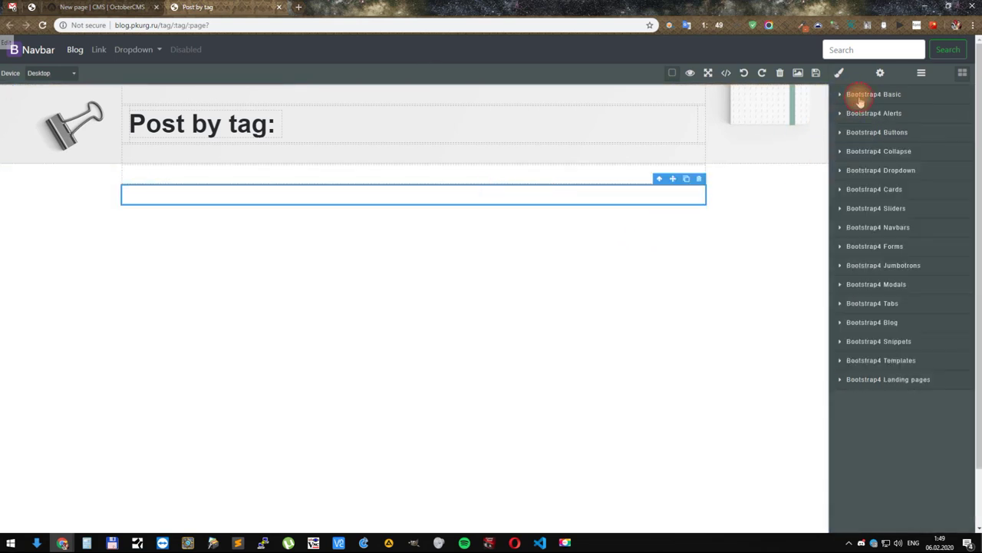
left_click(871, 323)
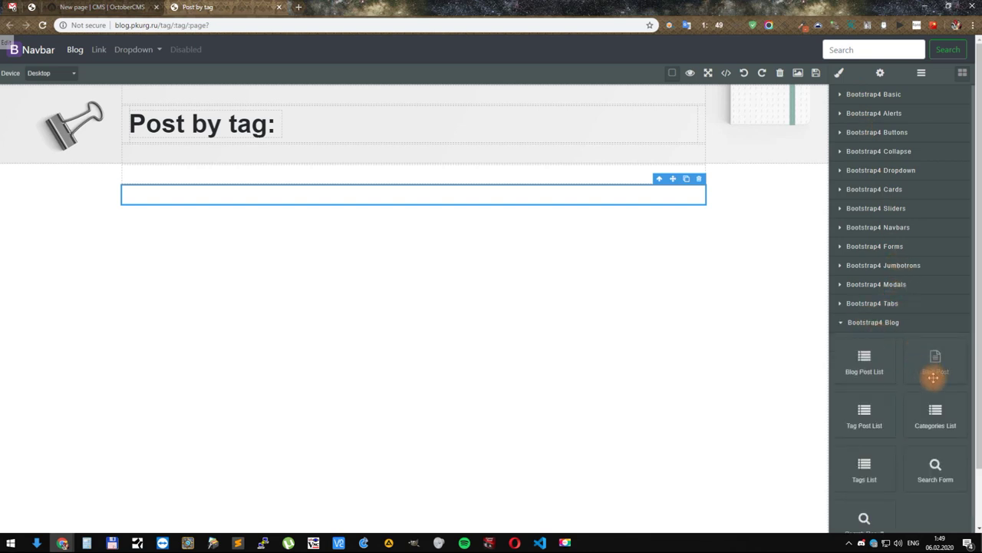
scroll(922, 389, "down", 2)
left_click_drag(917, 376, 400, 145)
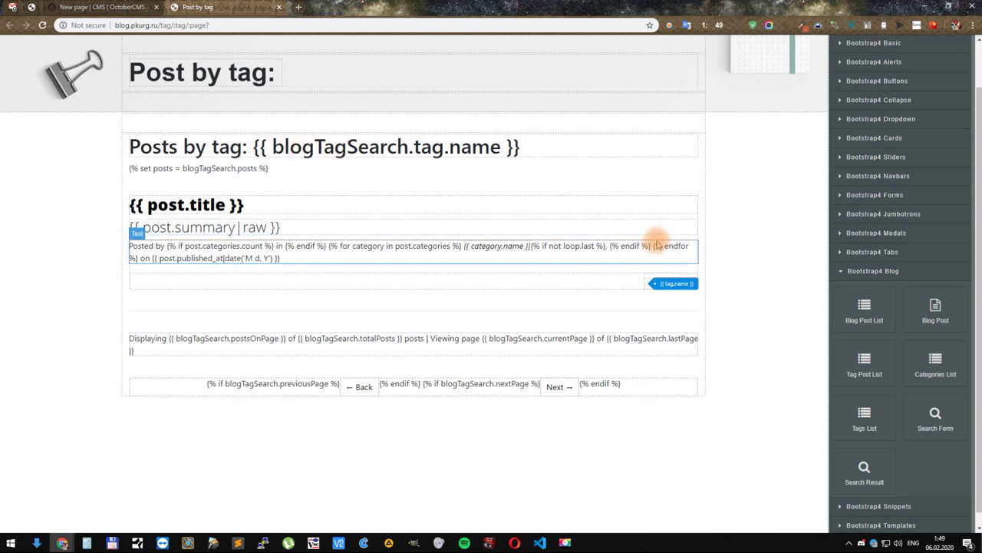
scroll(703, 226, "up", 1)
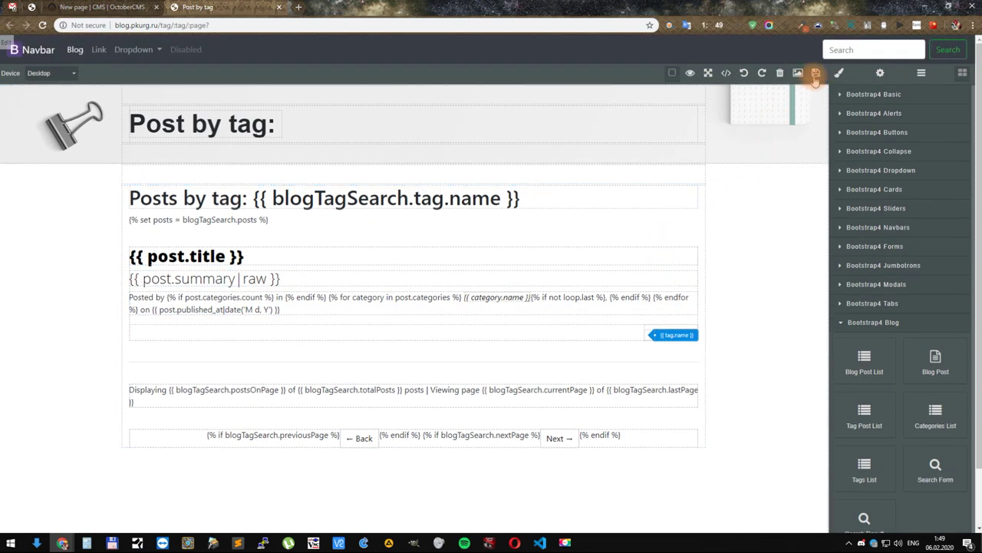
left_click(815, 73)
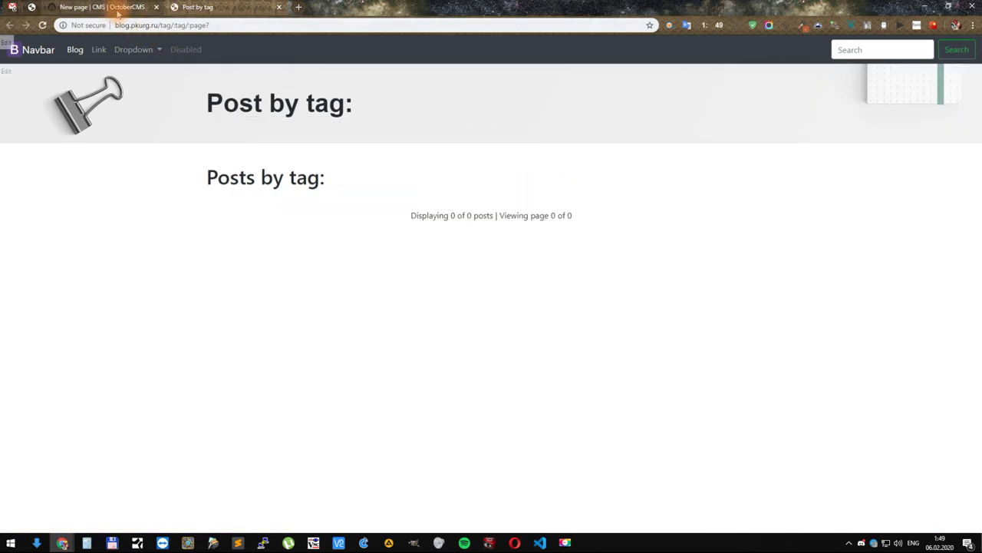
Step: Go to the Blog page and open the test tag from its Tags list to check the tag page
left_click(75, 51)
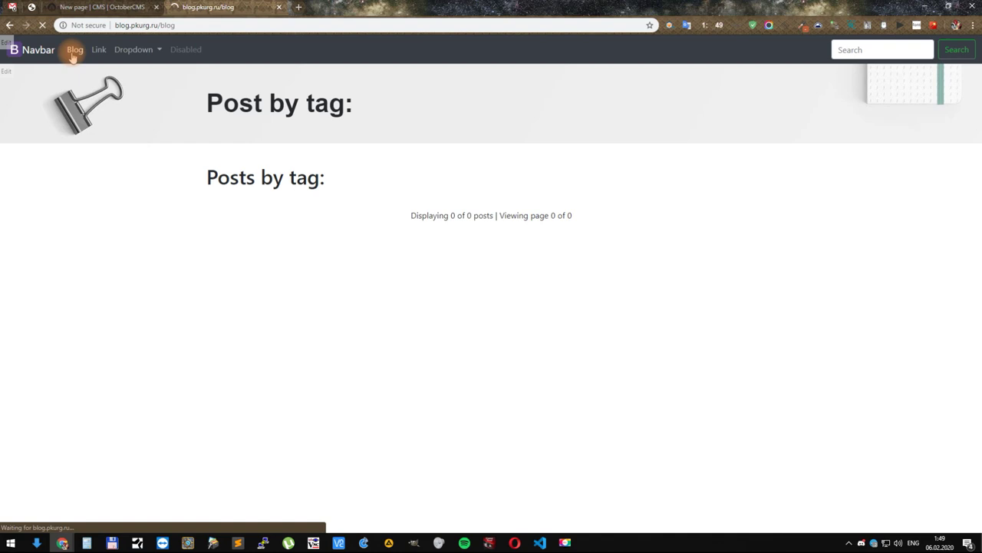
scroll(639, 322, "down", 1)
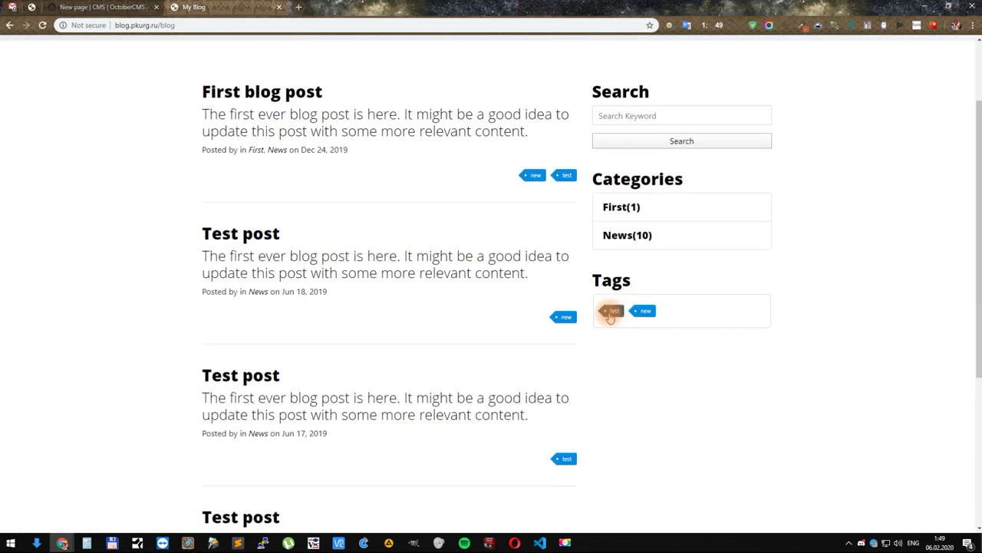
left_click(612, 310)
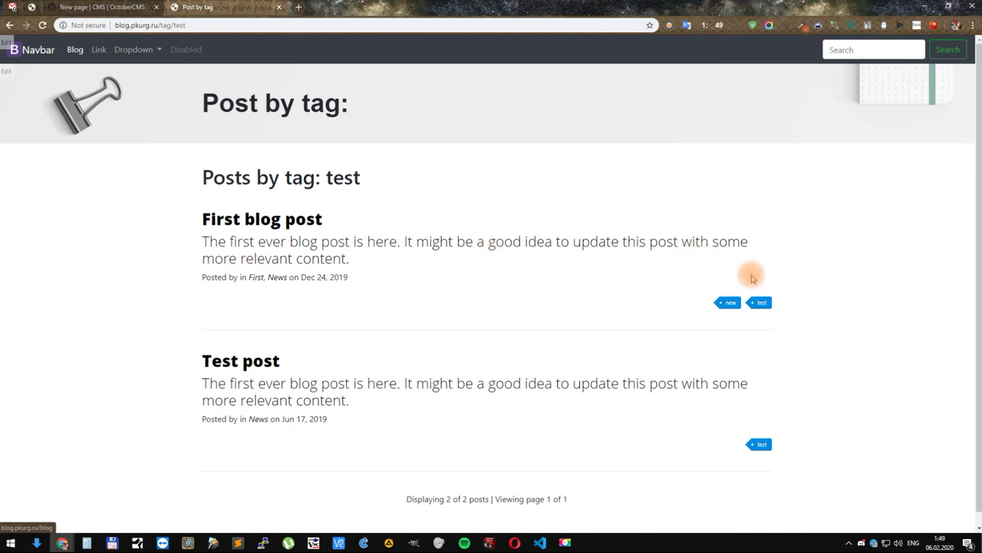
Step: Switch between the new and test tag pages through the first post's tags to check their post lists and headings
left_click(727, 303)
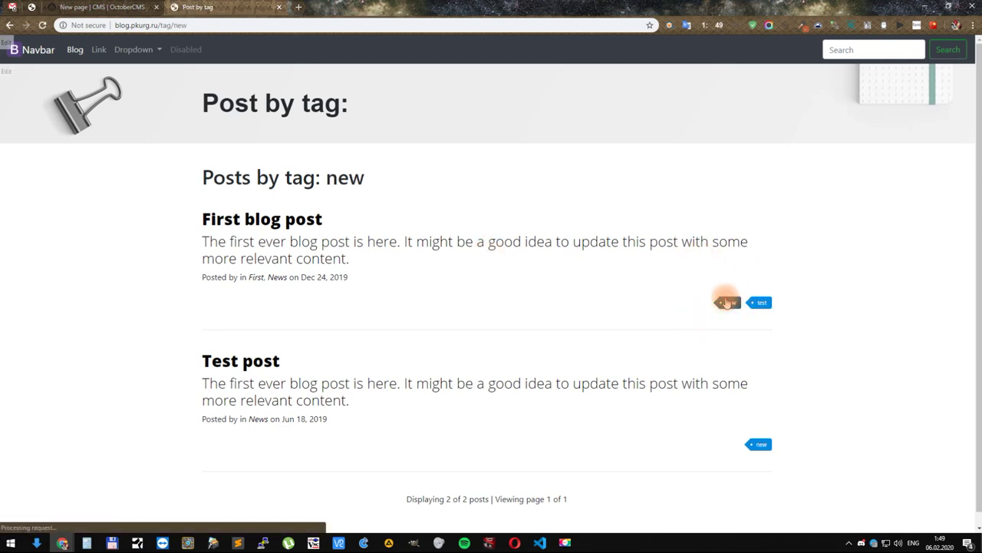
left_click(762, 303)
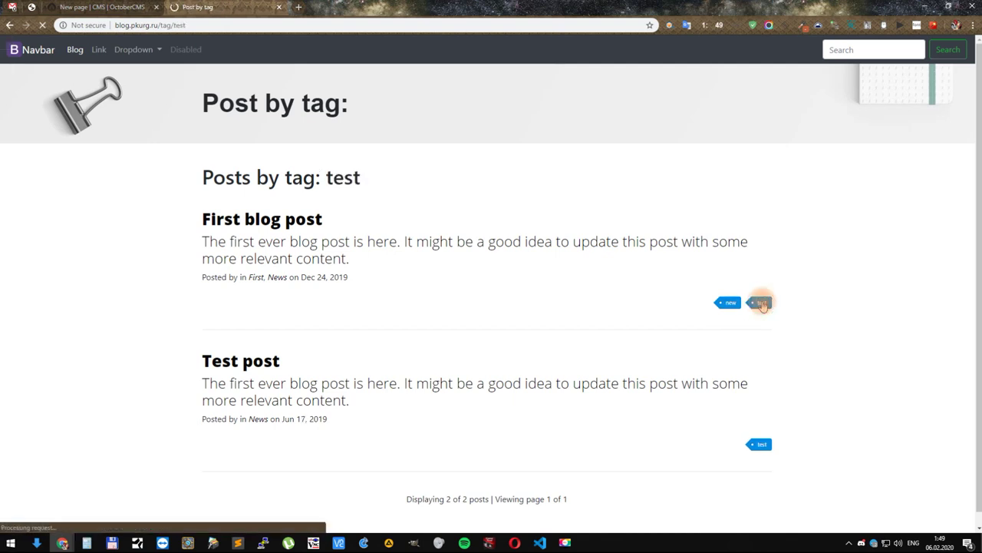
scroll(575, 294, "down", 1)
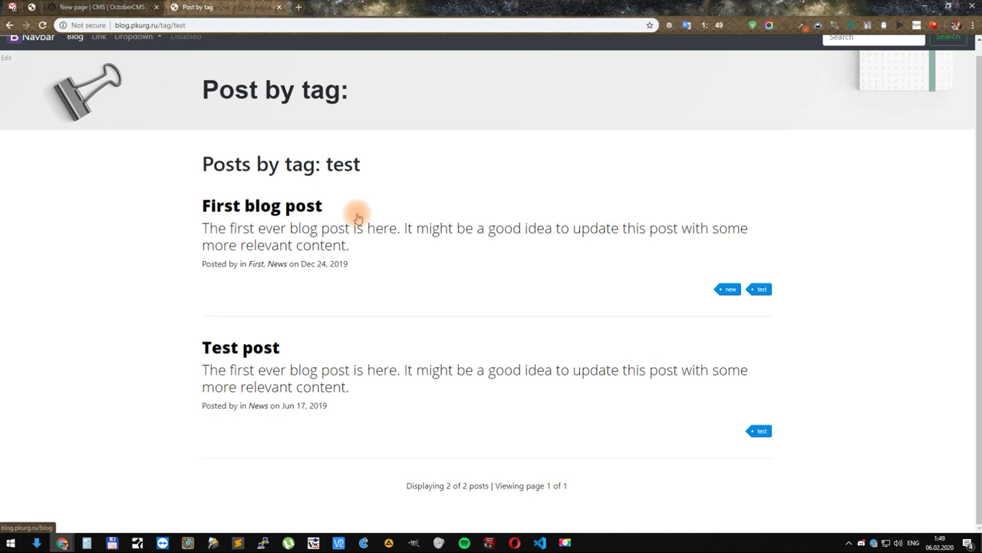
left_click(727, 290)
left_click_drag(326, 177, 378, 182)
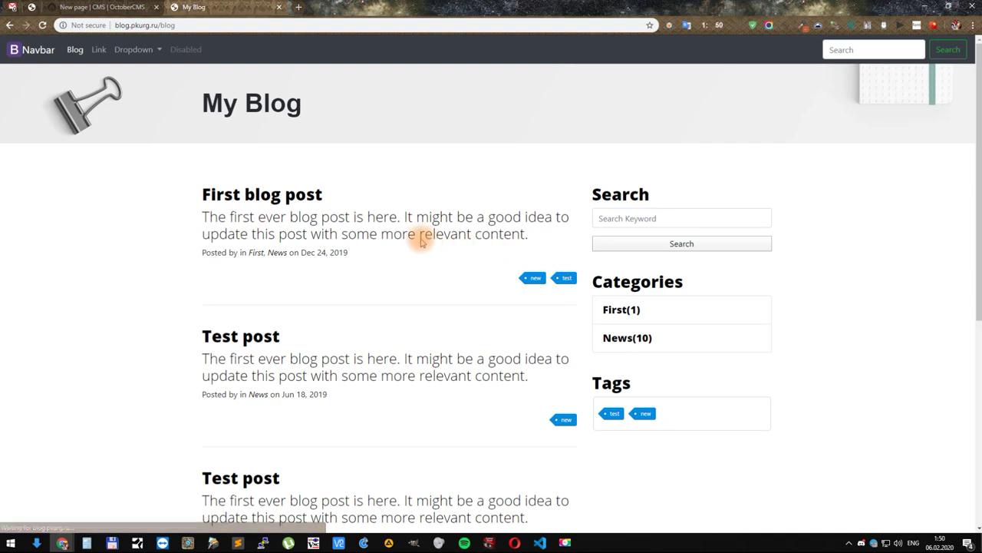
Step: Return to the Blog page and look through its post list and the tags under each post
scroll(422, 237, "down", 2)
scroll(421, 237, "up", 2)
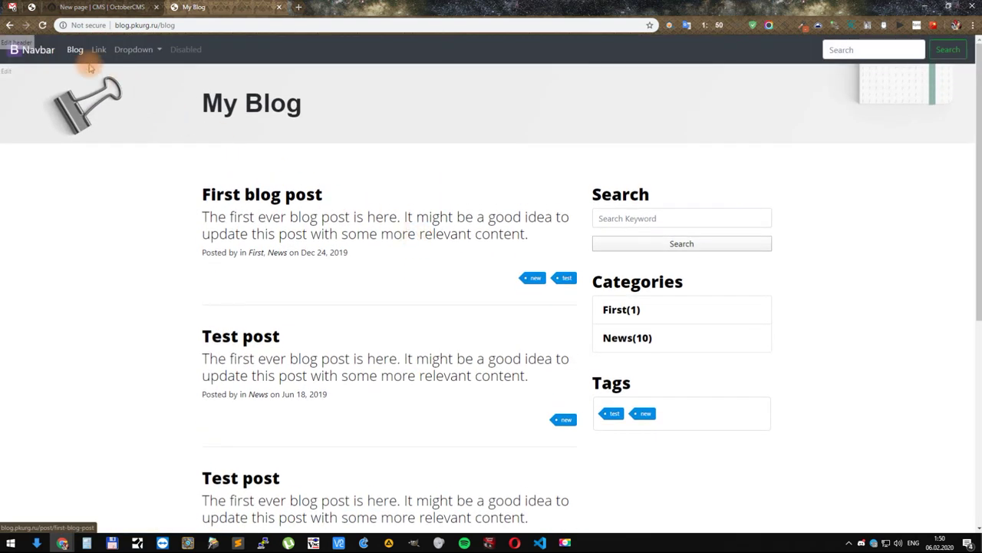
left_click(76, 50)
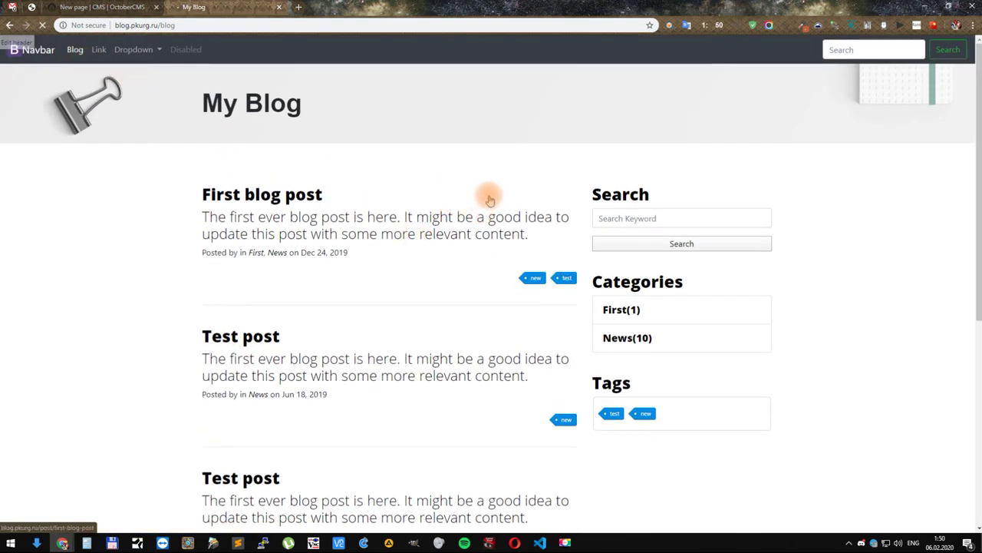
scroll(403, 237, "down", 4)
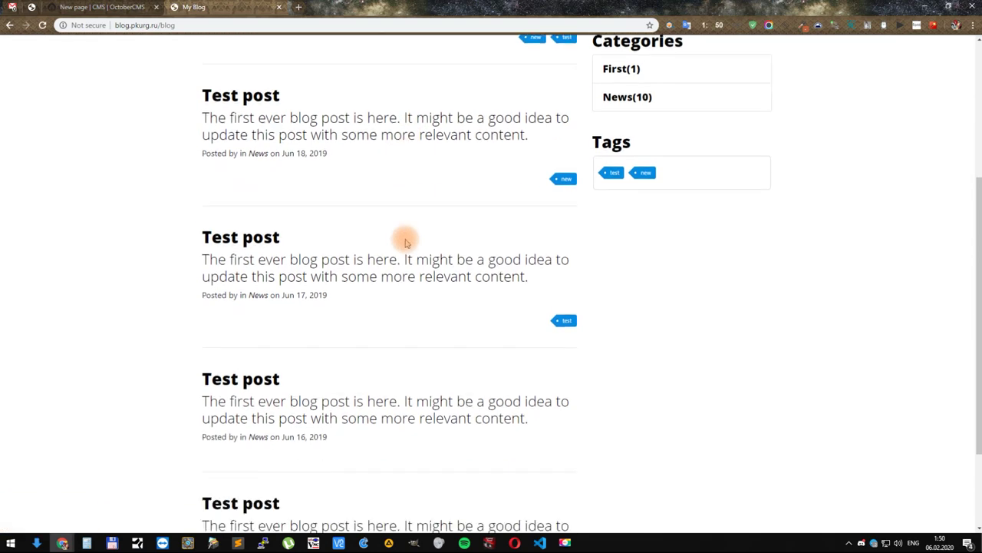
scroll(405, 241, "up", 2)
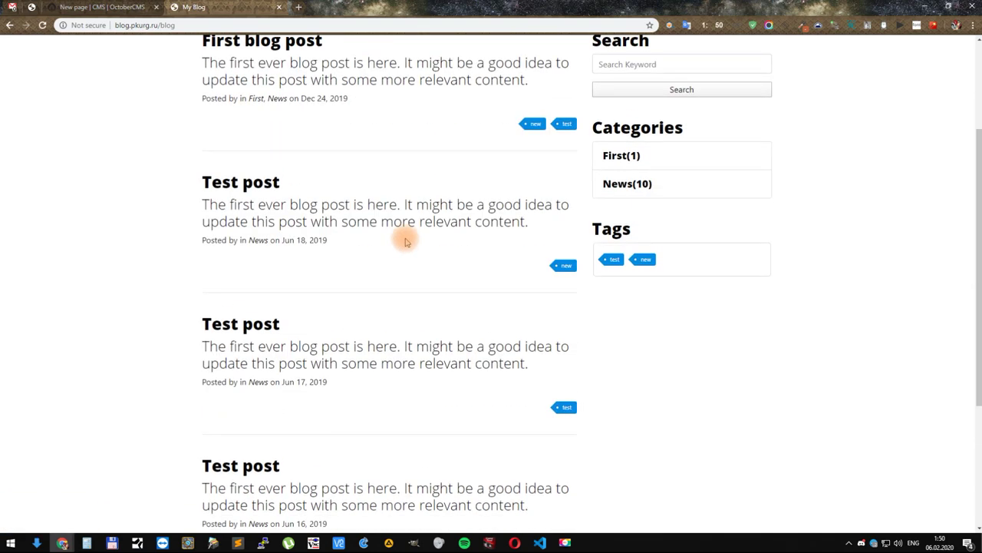
scroll(406, 241, "down", 2)
scroll(406, 241, "up", 3)
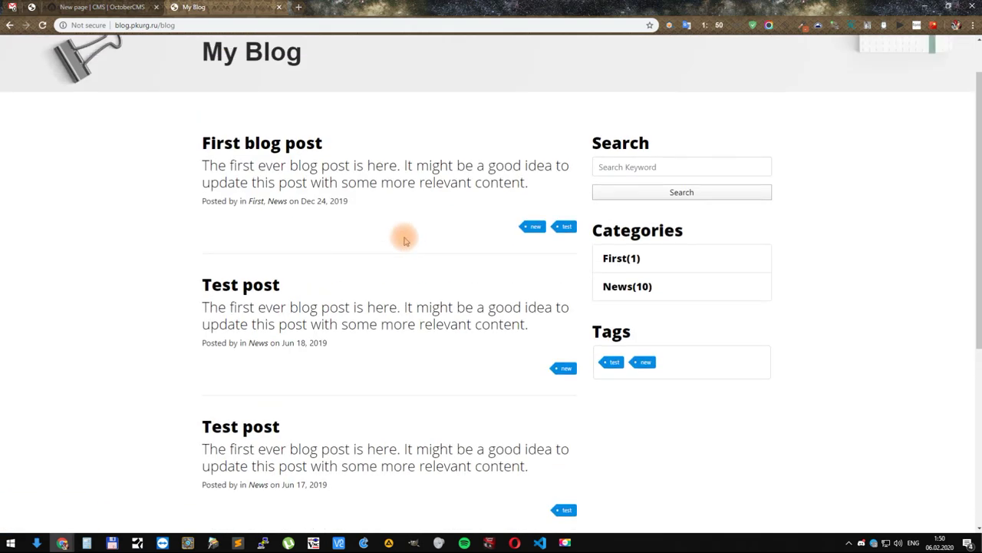
scroll(406, 241, "up", 1)
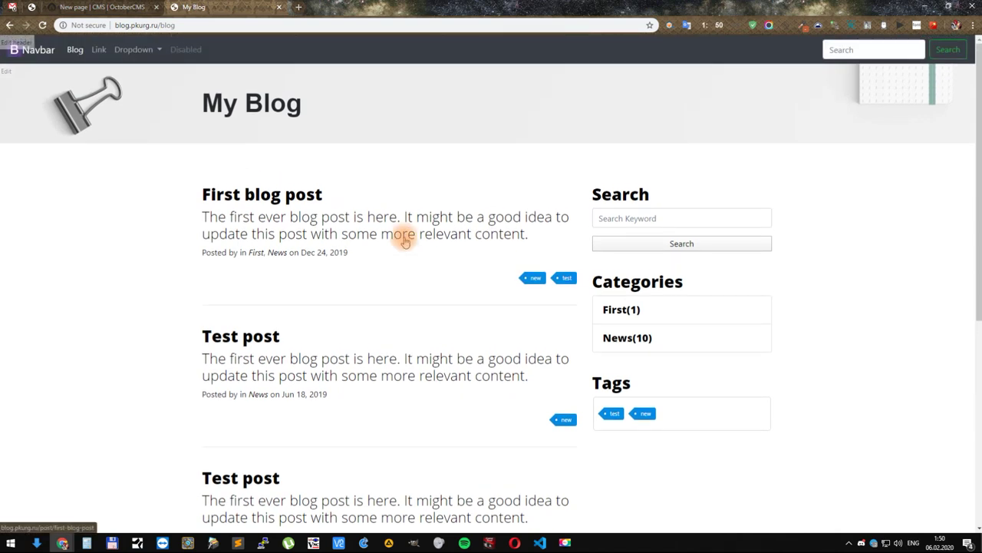
Step: Open the new tag's page for editing and append {{ blogTagSearch.tag.name }}, copied from the list heading, to the header title "Post by tag:"
left_click(538, 279)
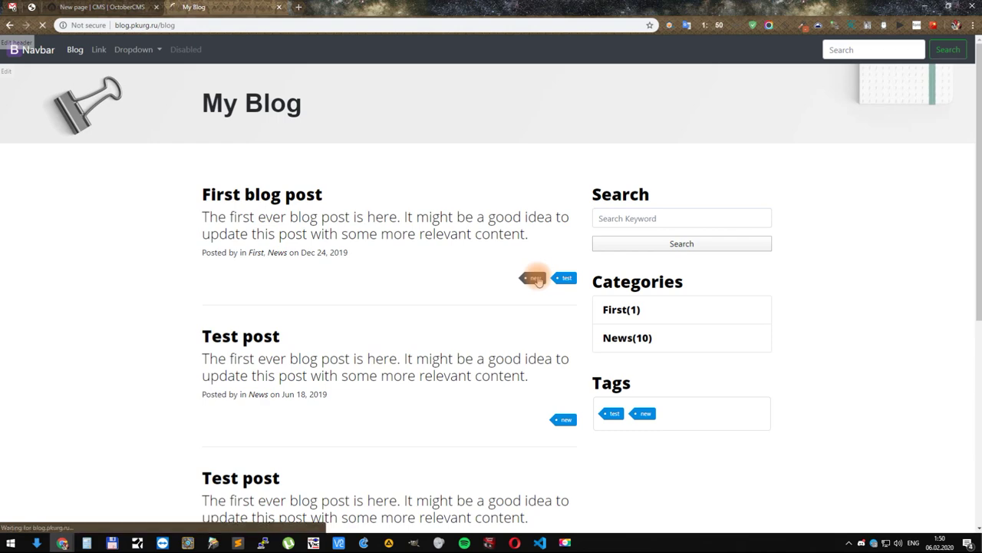
left_click(6, 73)
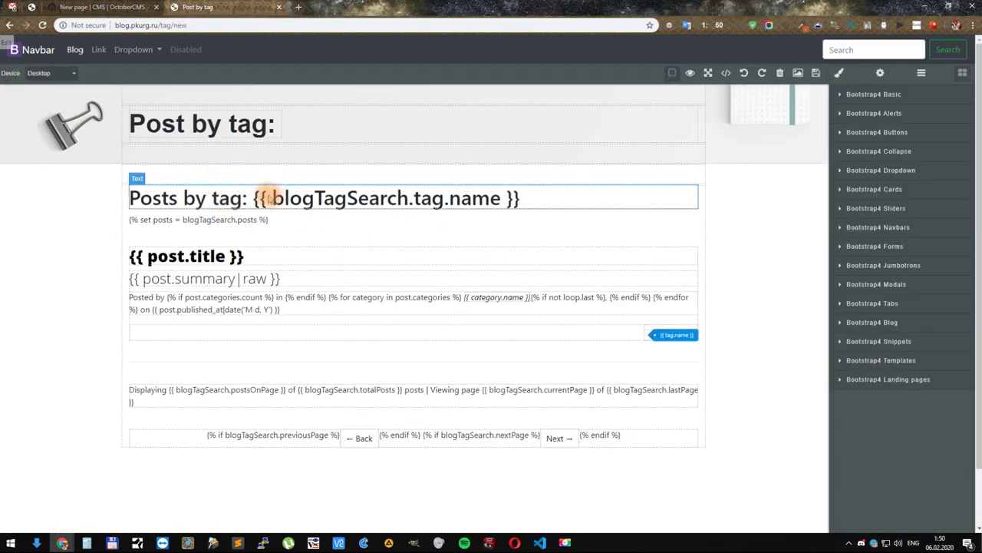
left_click(285, 210)
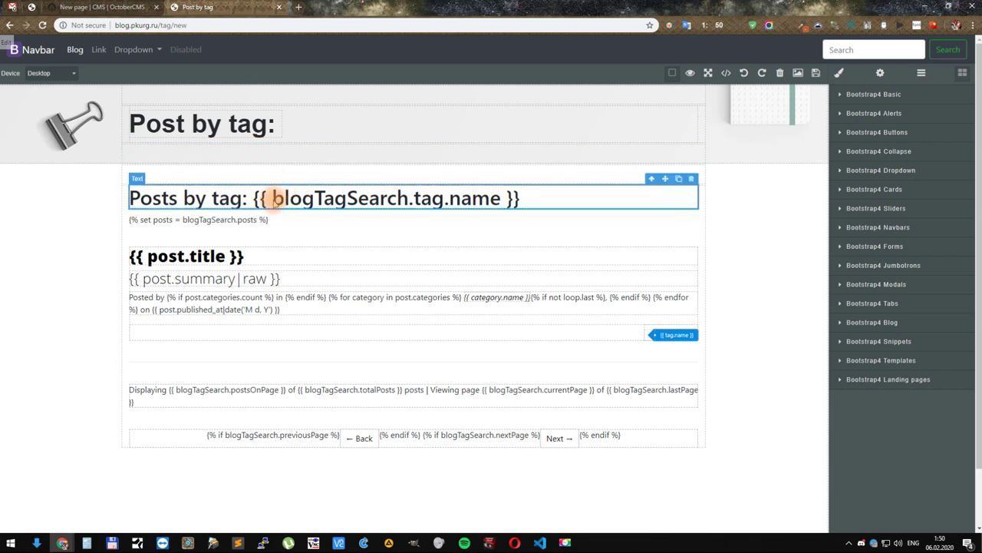
double_click(259, 199)
left_click_drag(251, 199, 532, 195)
right_click(495, 198)
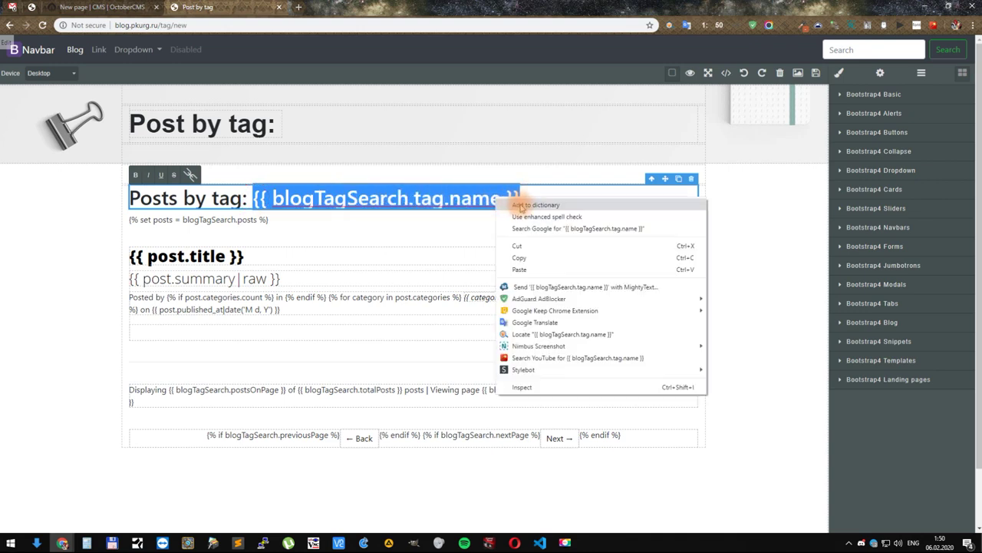
left_click(537, 255)
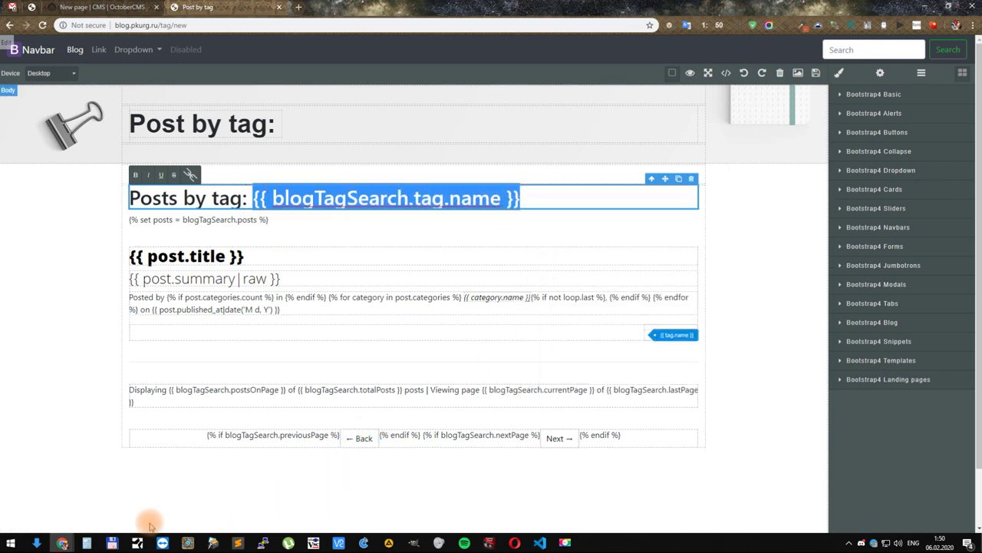
left_click(238, 542)
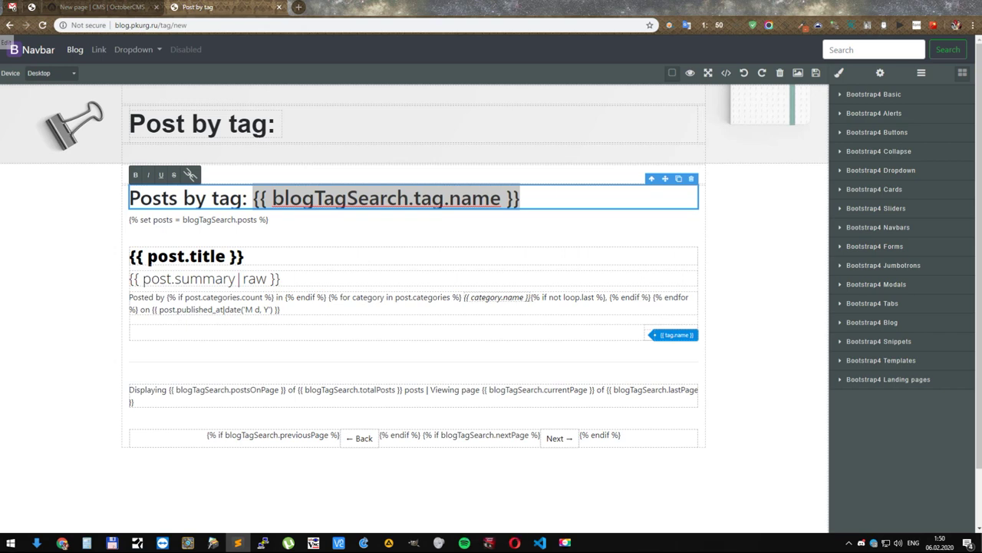
key("ctrl+c")
left_click(257, 125)
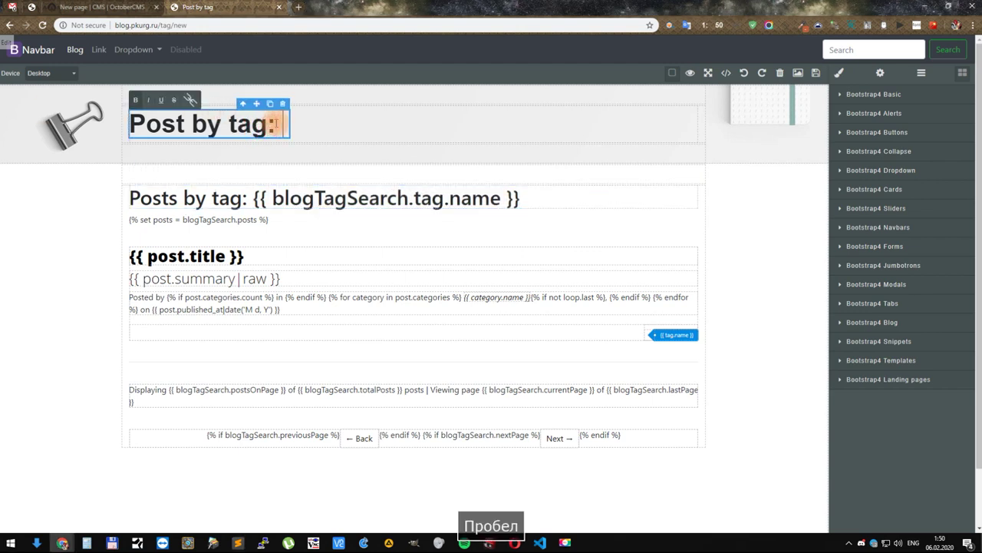
key("ctrl+v")
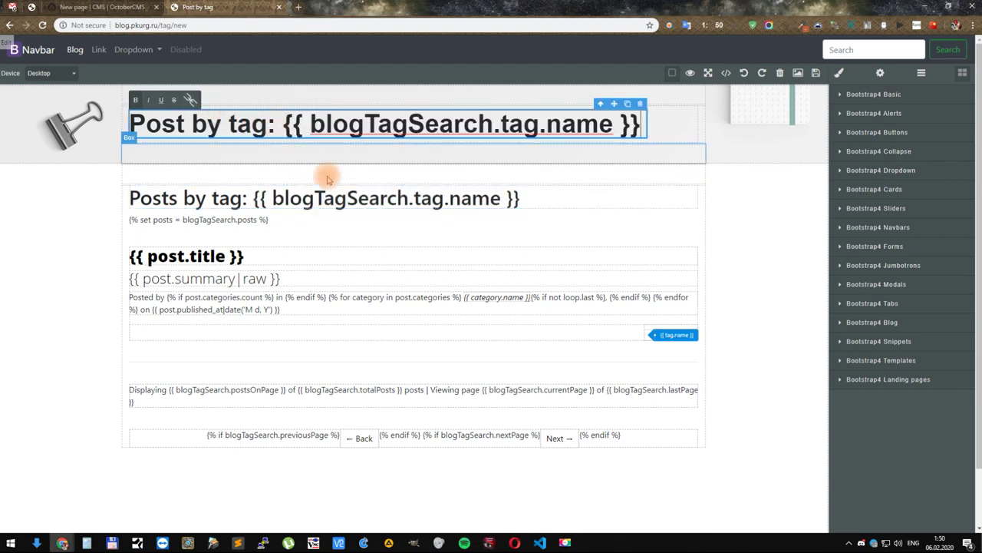
Step: Delete the duplicate "Posts by tag" heading above the post list and save the page content
left_click(576, 198)
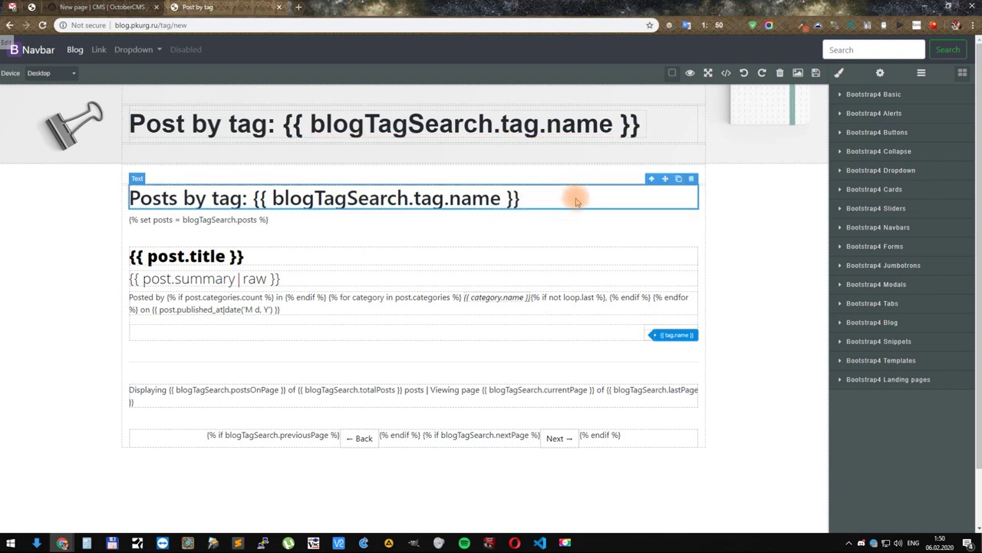
left_click(690, 179)
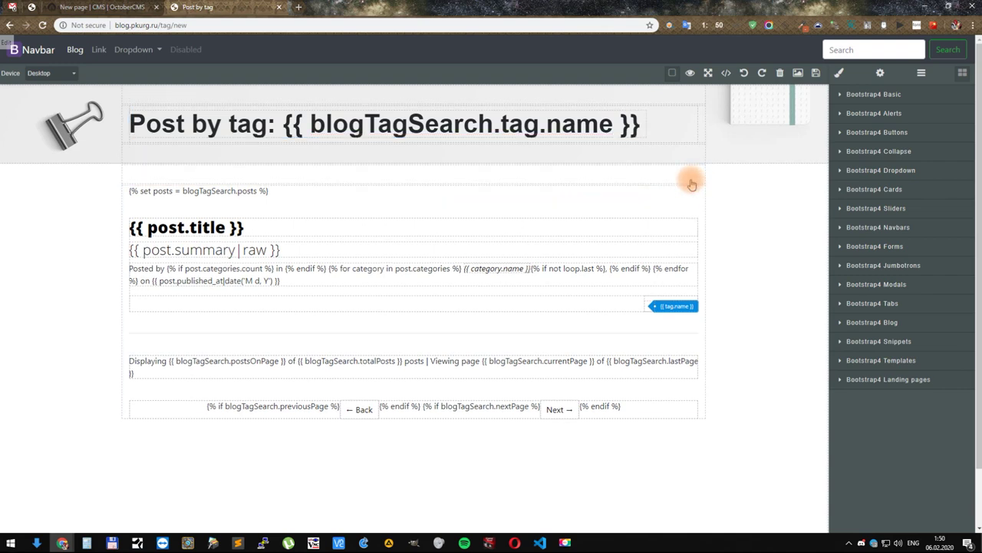
left_click(816, 74)
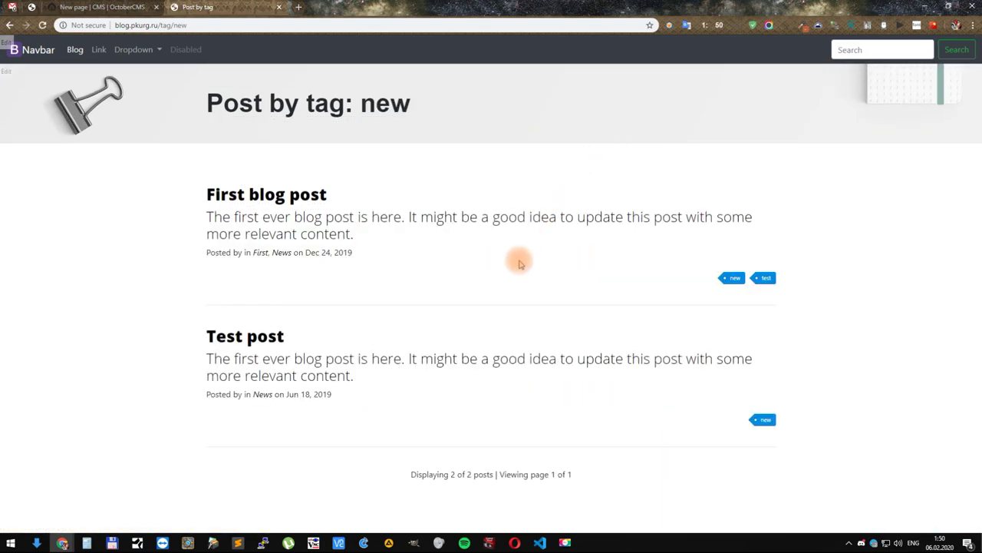
Step: Open the new and test tags from the first post to check the header title on each tag page
left_click(731, 277)
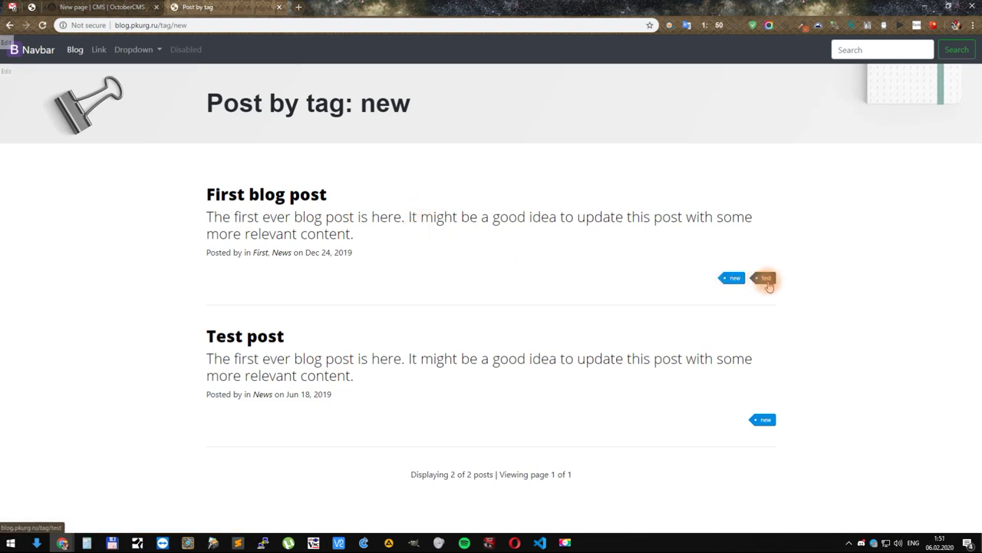
left_click(768, 280)
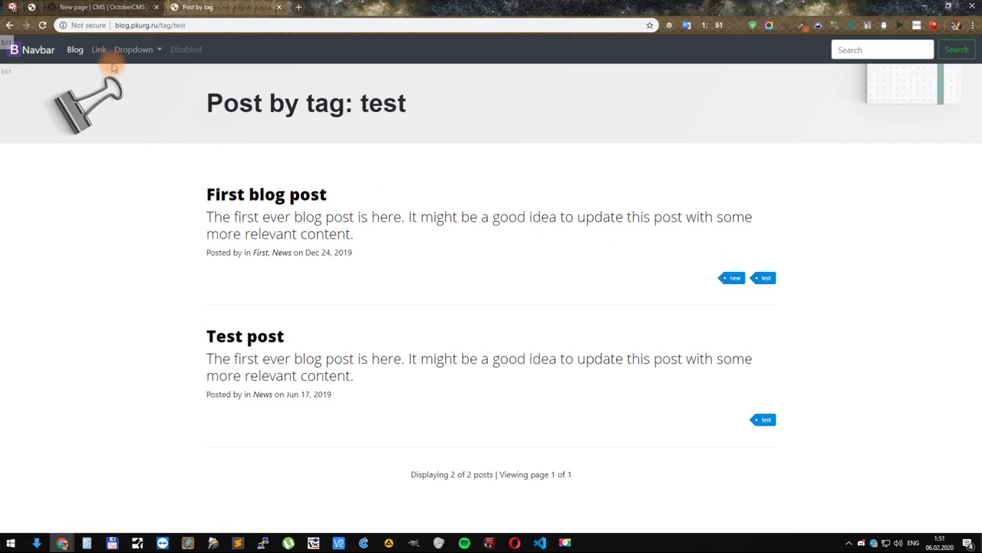
Step: In the backend's blog posts, open First blog post14, add the tag "second" to it, then save and close the post
left_click(103, 8)
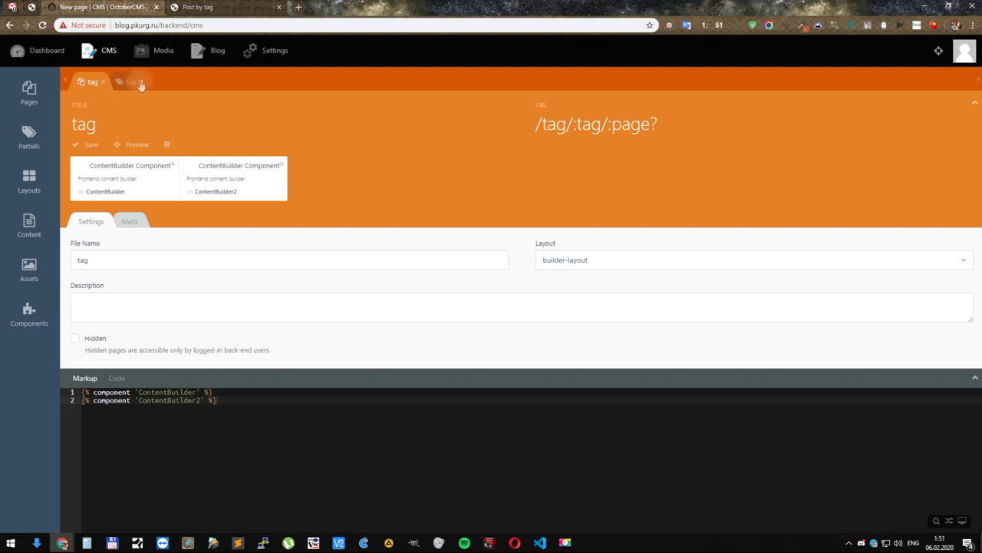
left_click(217, 53)
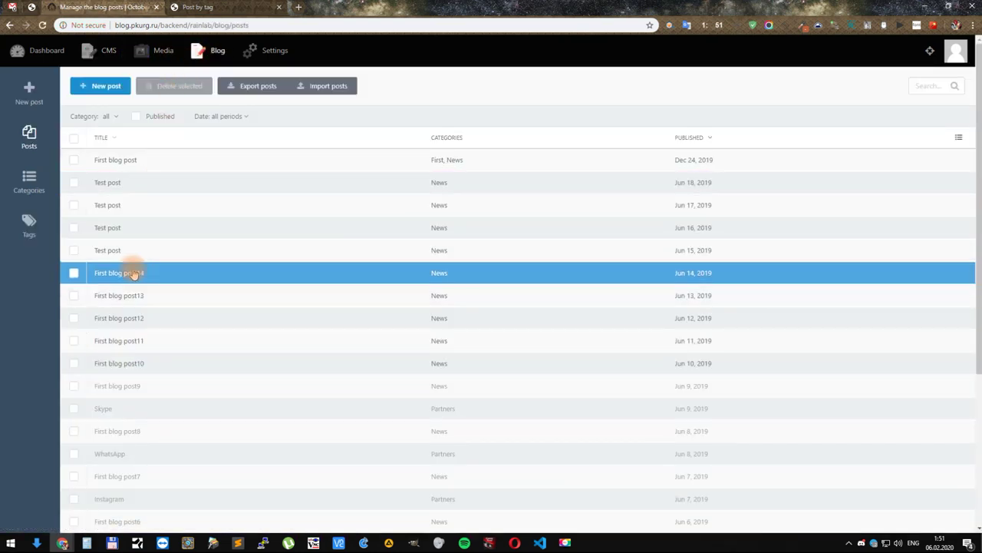
left_click(132, 272)
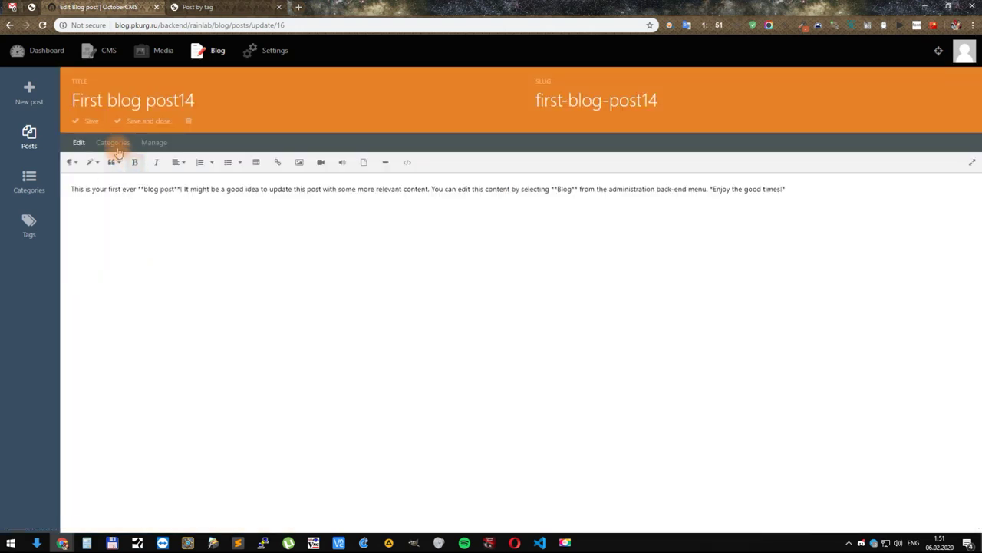
left_click(115, 143)
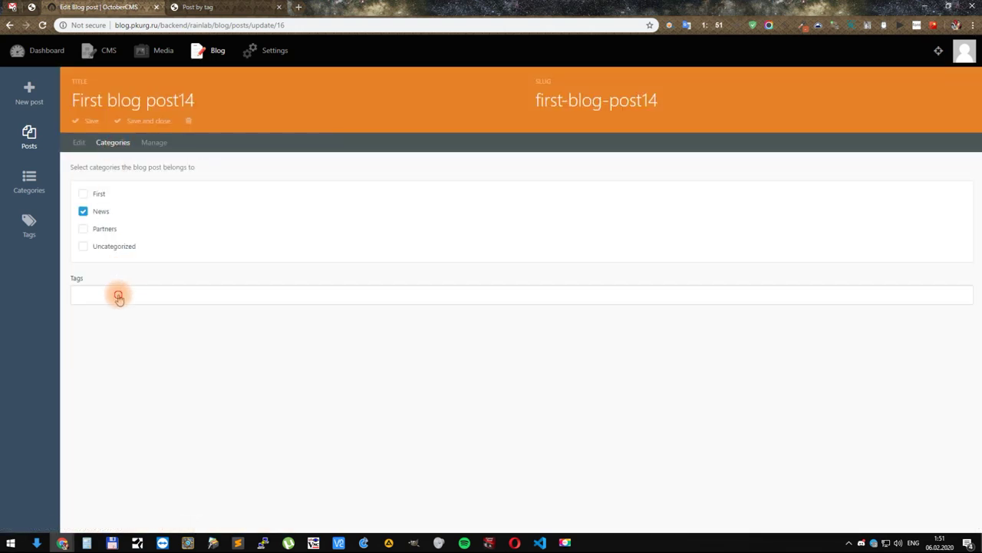
left_click(119, 297)
type("second")
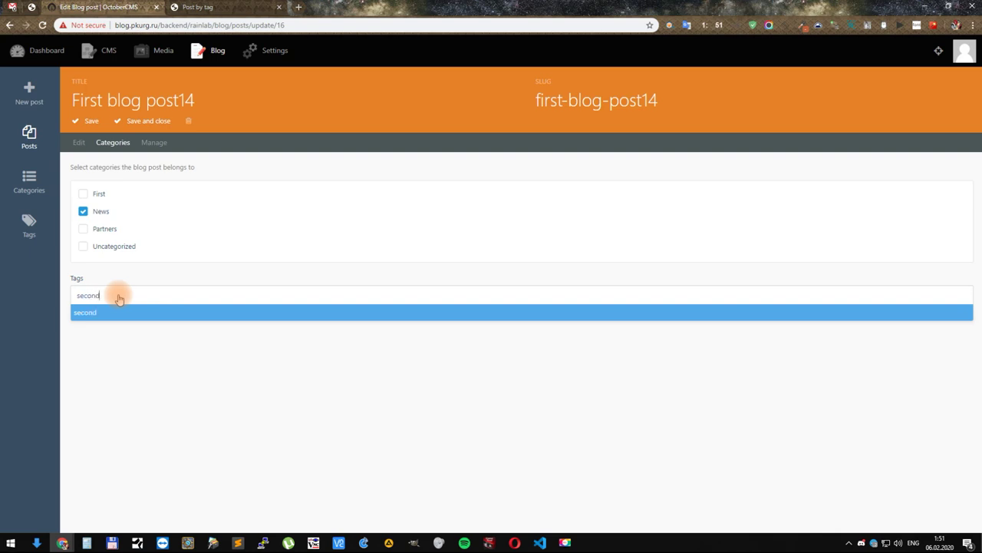
key("Return")
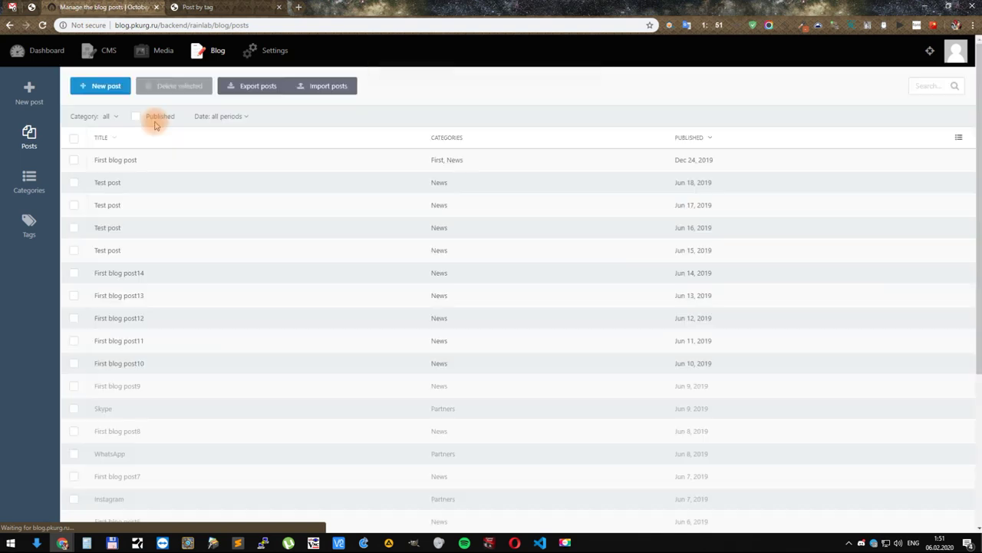
Step: Go back to the site's Blog page and open the second tag from the Tags list to check its page
left_click(196, 7)
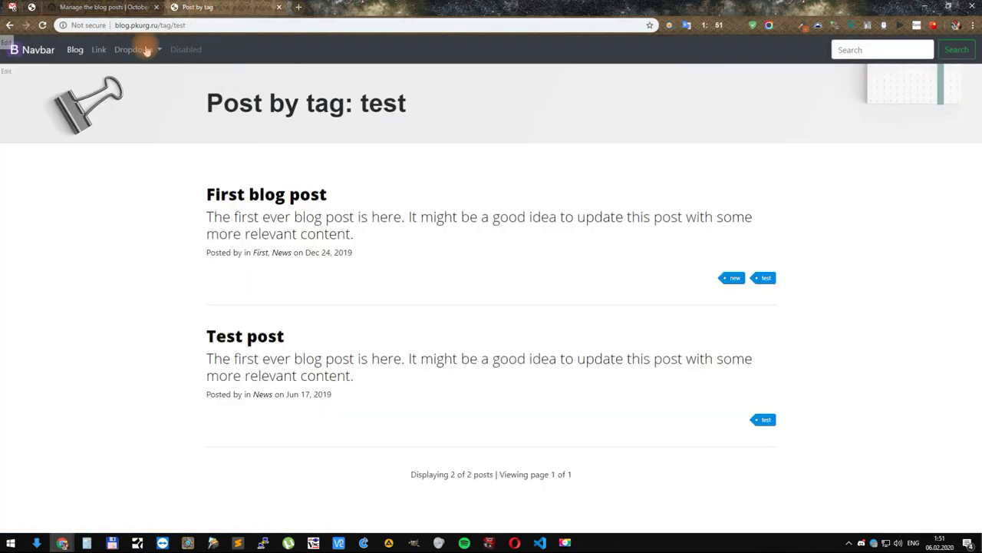
left_click(75, 50)
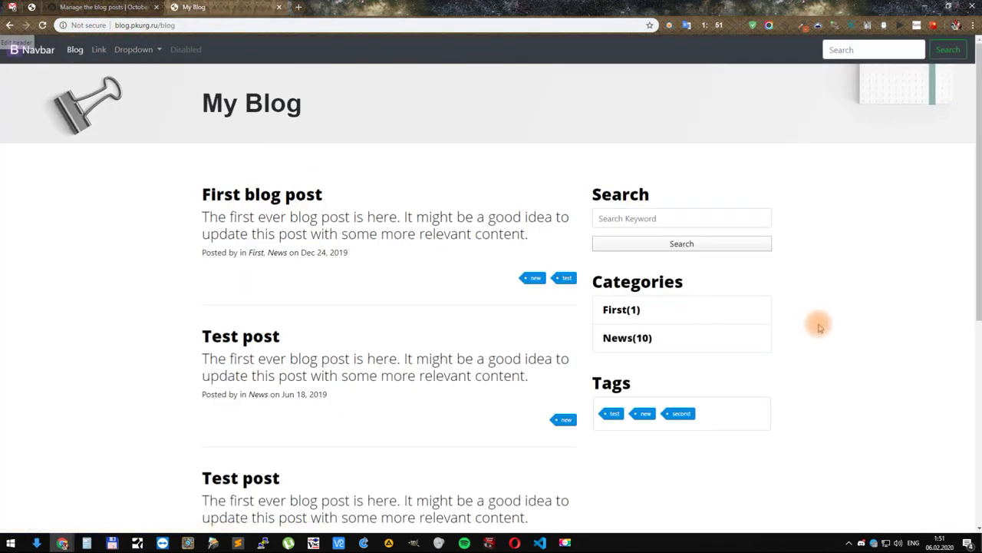
left_click(682, 413)
left_click(761, 279)
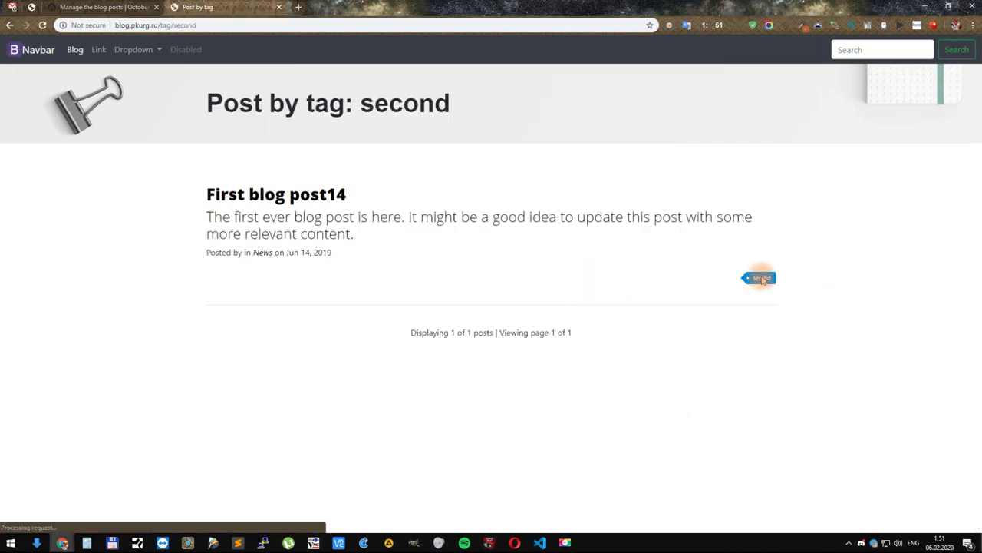
Step: Open the new tag from the first post on the Blog page, then return to the Blog page and review its posts
left_click(75, 56)
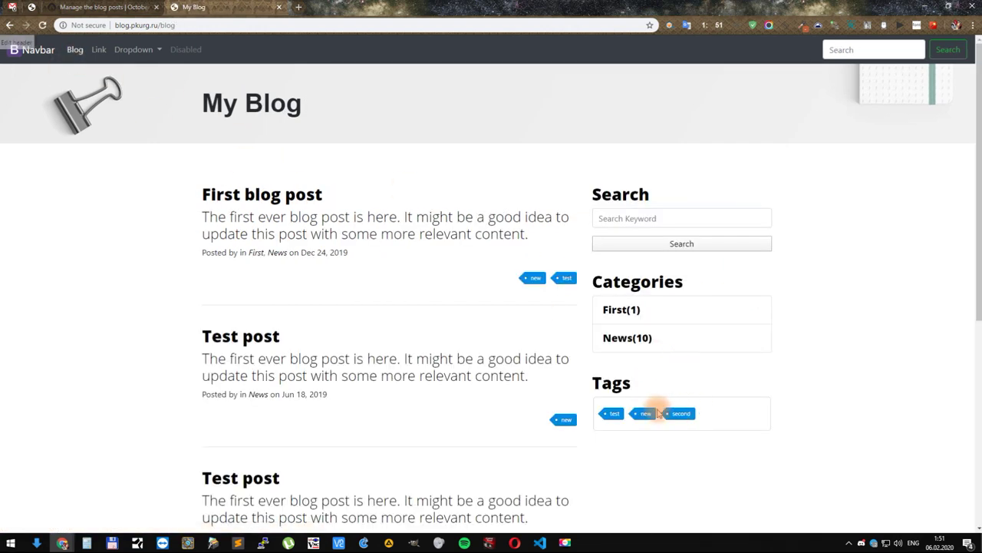
left_click(541, 281)
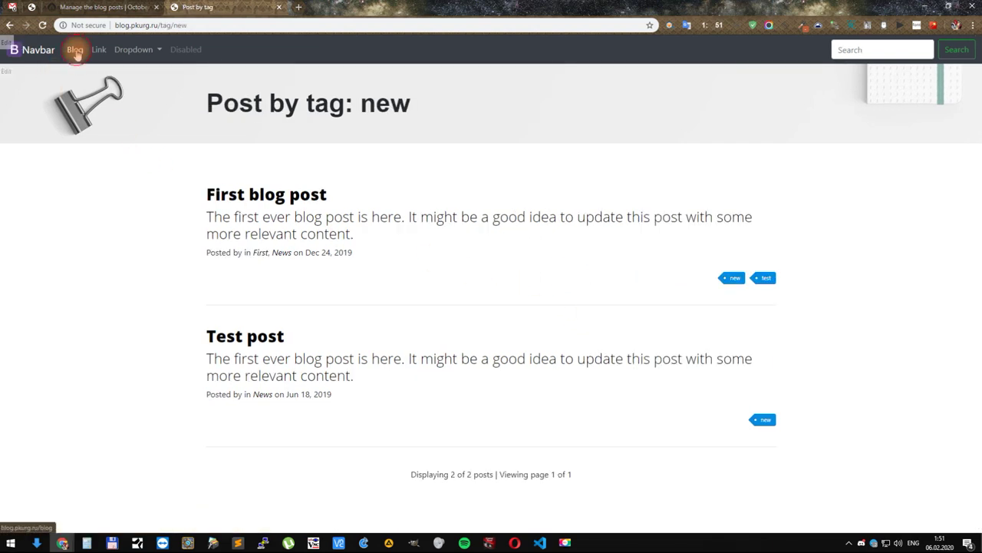
scroll(522, 329, "down", 3)
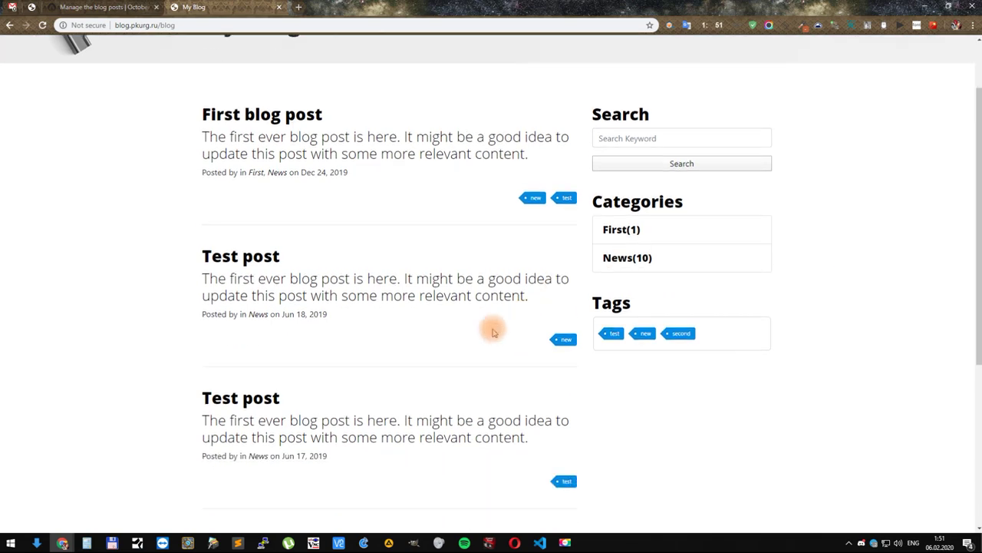
Step: In the backend's CMS section, create a page titled "search" with the URL /search and the builder-layout layout
scroll(389, 341, "down", 2)
scroll(416, 443, "up", 5)
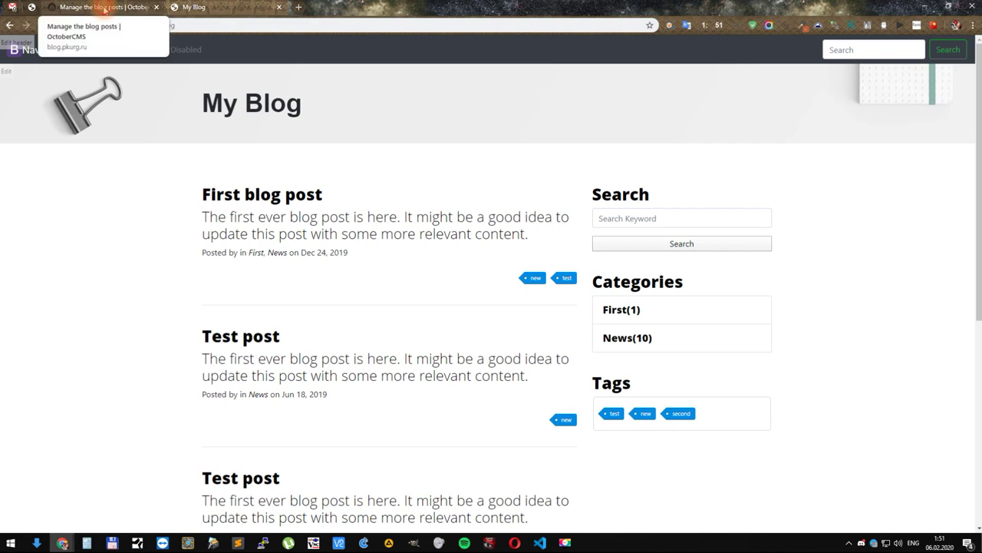
left_click(104, 9)
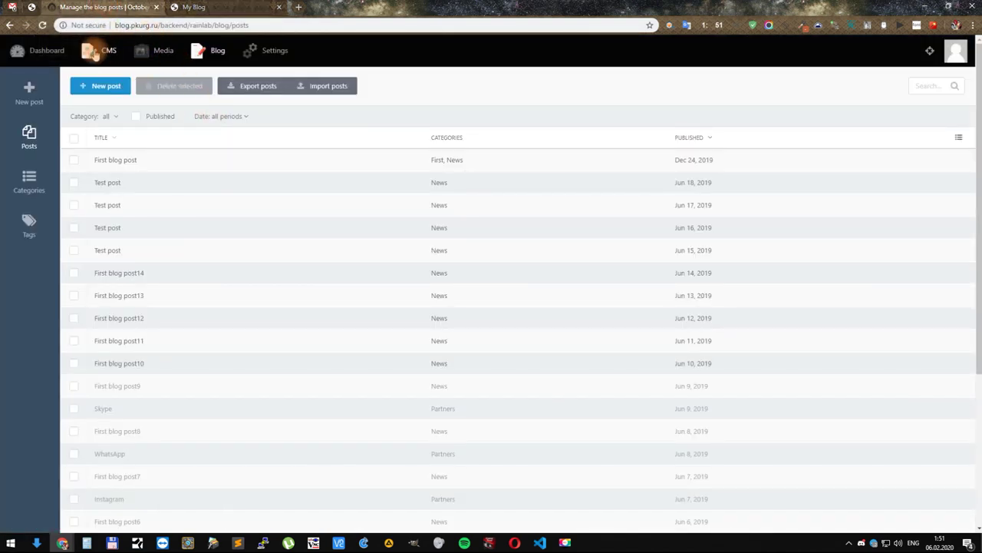
left_click(94, 52)
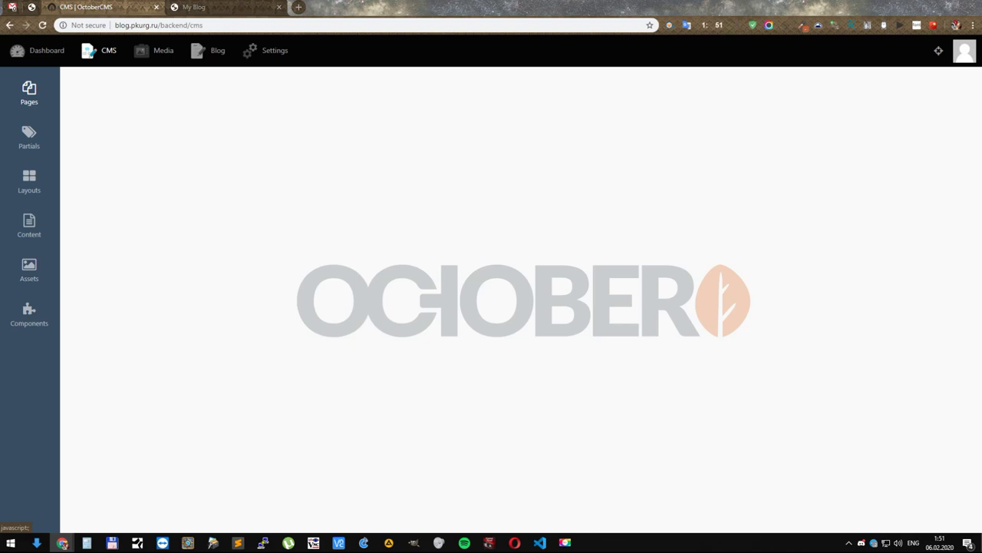
left_click(29, 92)
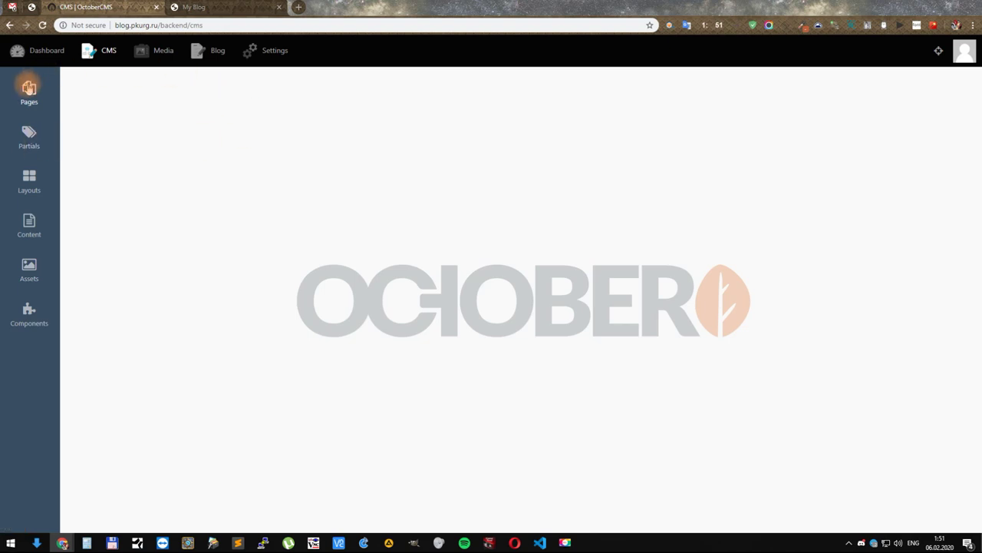
left_click(85, 78)
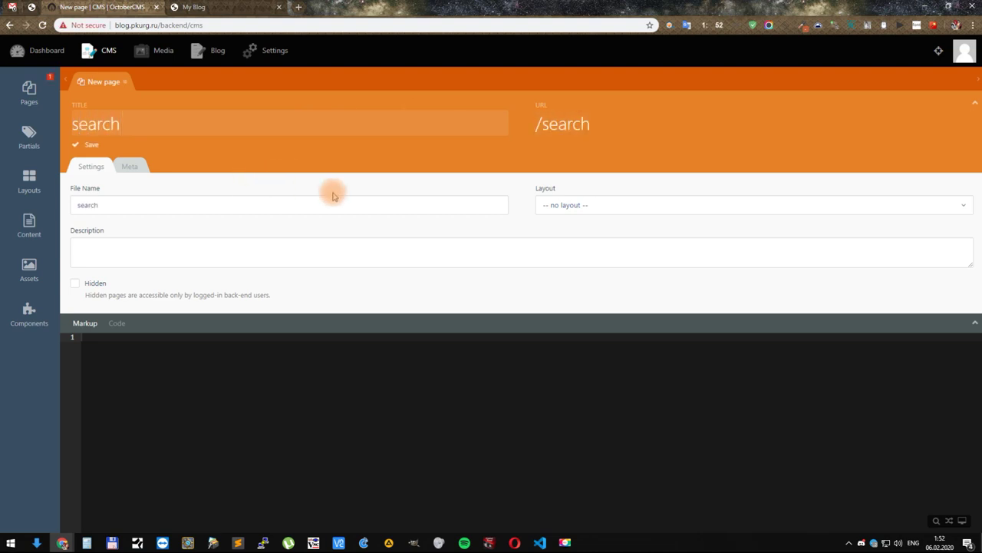
left_click(595, 208)
left_click(571, 257)
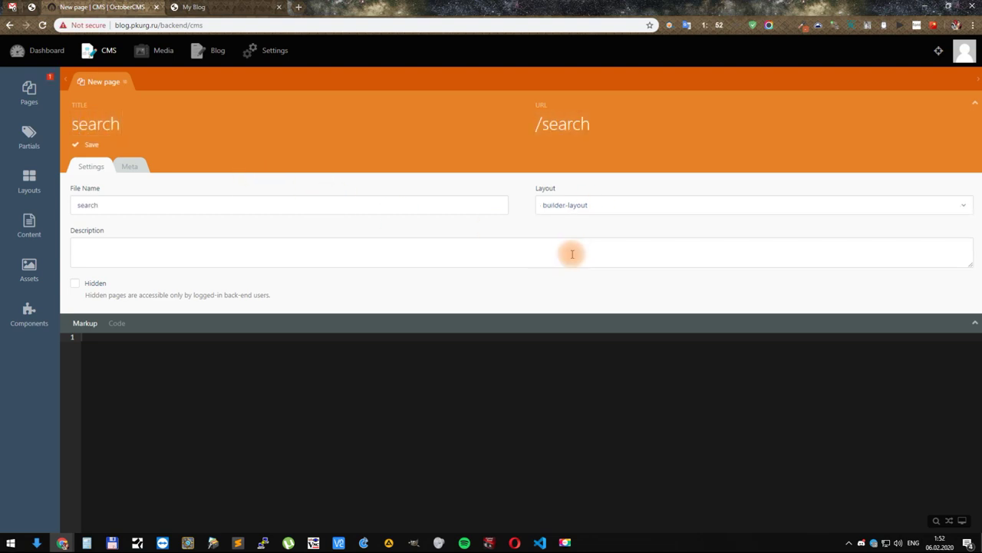
Step: Set the new page's meta title to "Search" and save the page
left_click(125, 166)
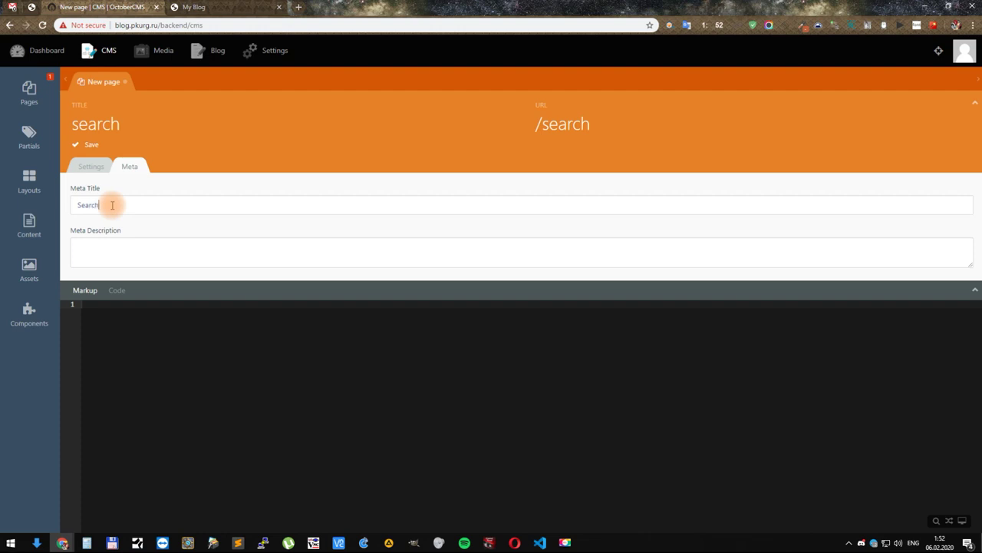
left_click(115, 203)
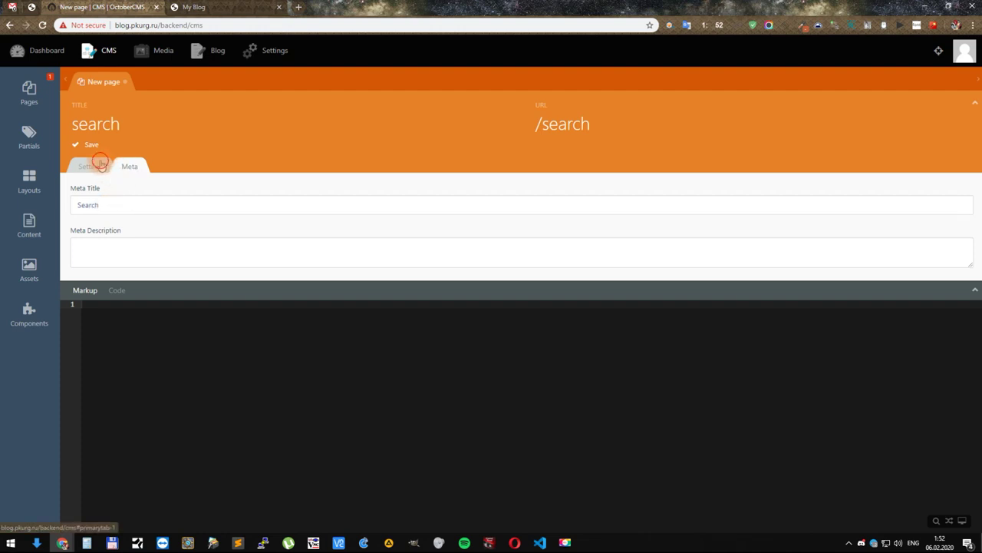
left_click(100, 164)
left_click(89, 146)
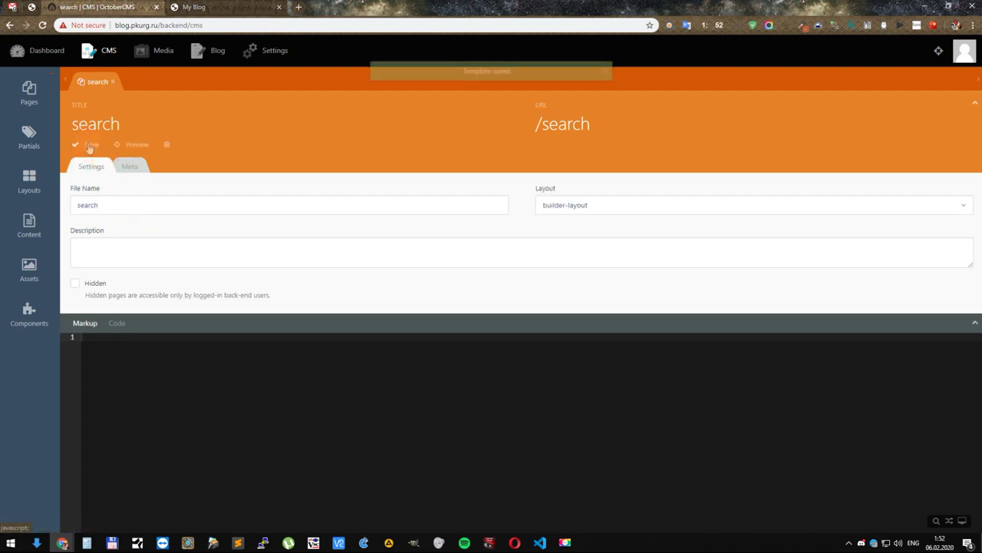
Step: Add two ContentBuilder components to the search page and its markup
left_click(29, 316)
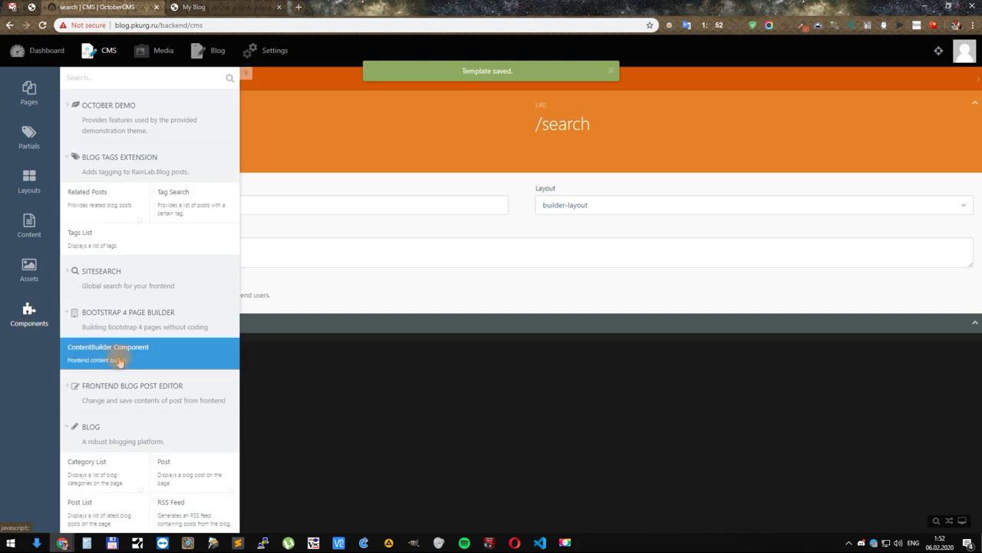
left_click_drag(120, 361, 342, 371)
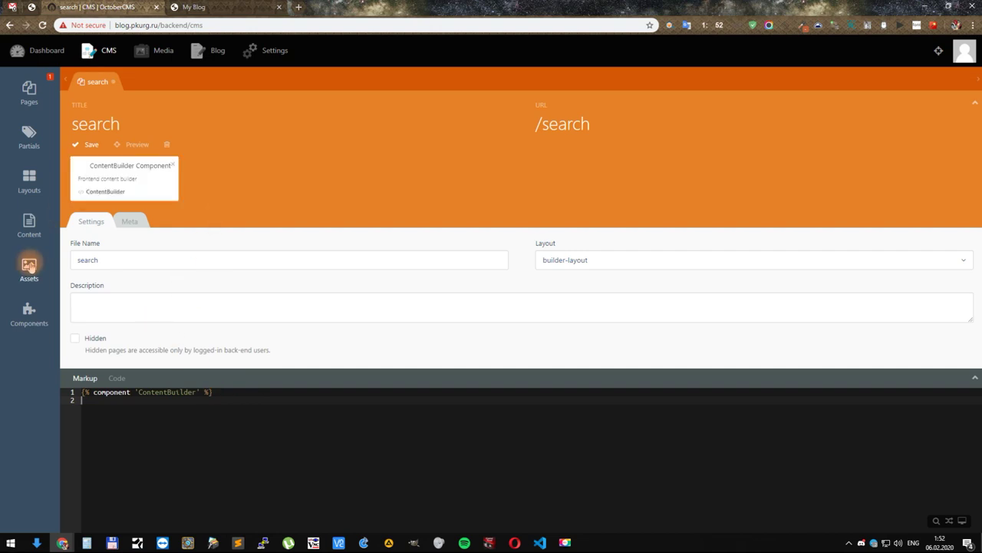
left_click(29, 313)
left_click_drag(130, 353, 329, 422)
Step: Set the first ContentBuilder component's file to header
left_click(152, 192)
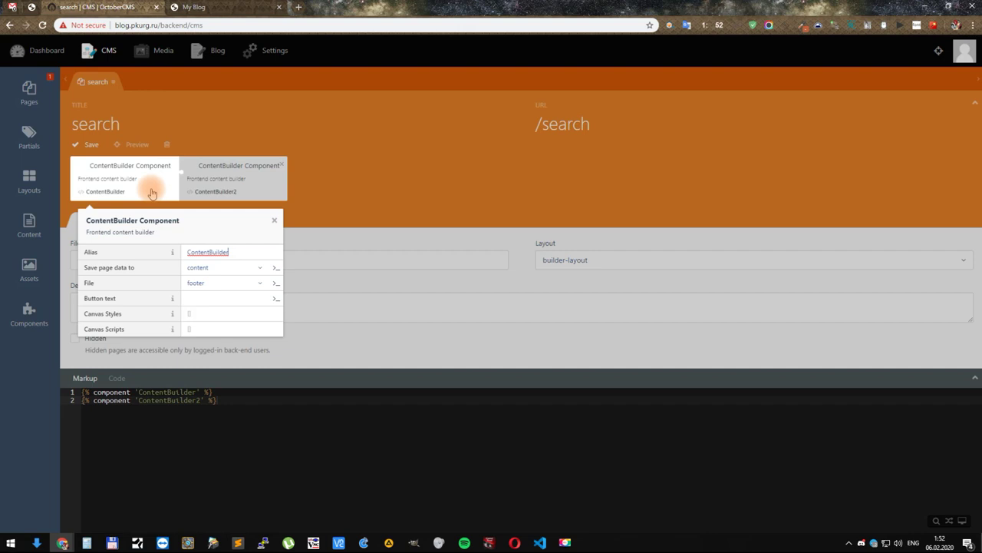
left_click(208, 283)
left_click(198, 330)
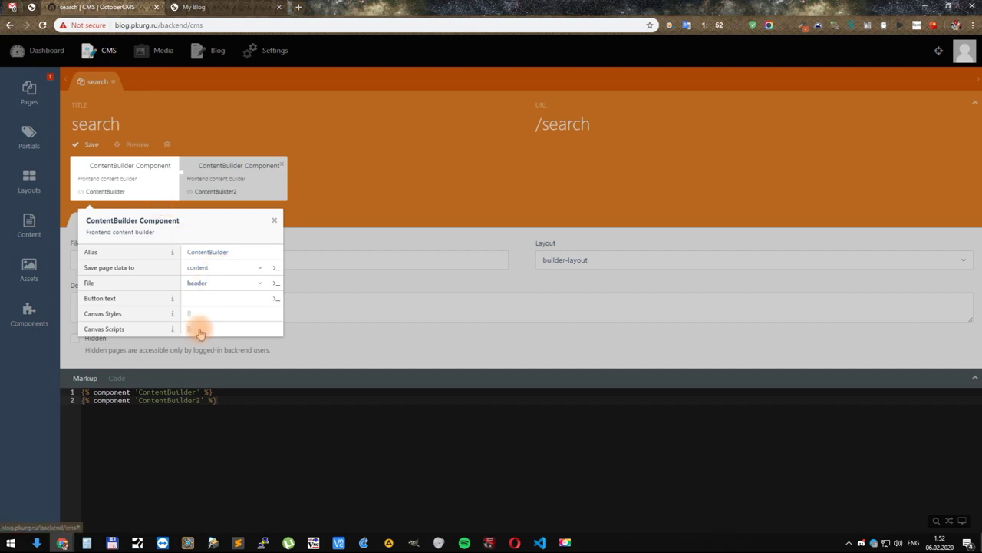
left_click(324, 199)
Step: Configure the second ContentBuilder component to save page data to a partial with the file search, and save the page
left_click(228, 167)
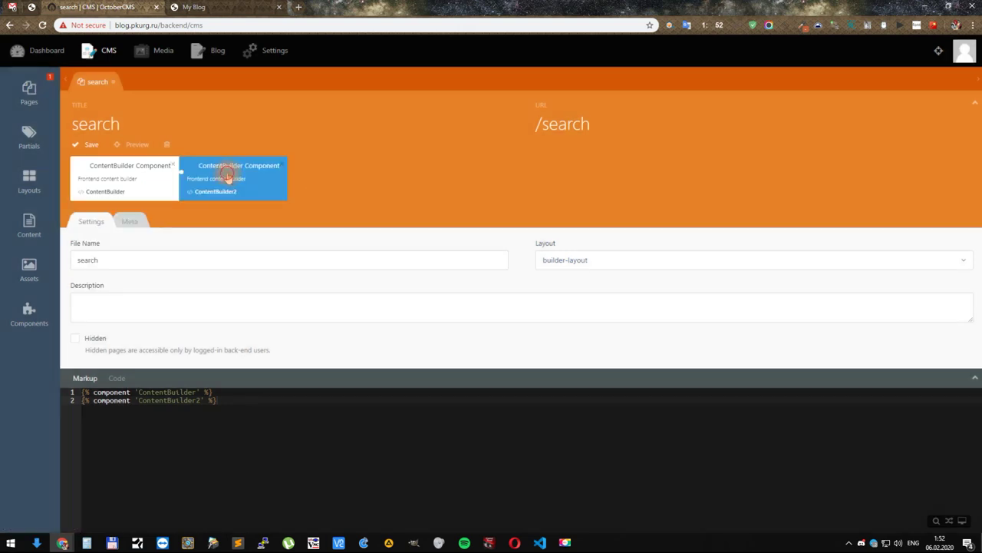
left_click(313, 270)
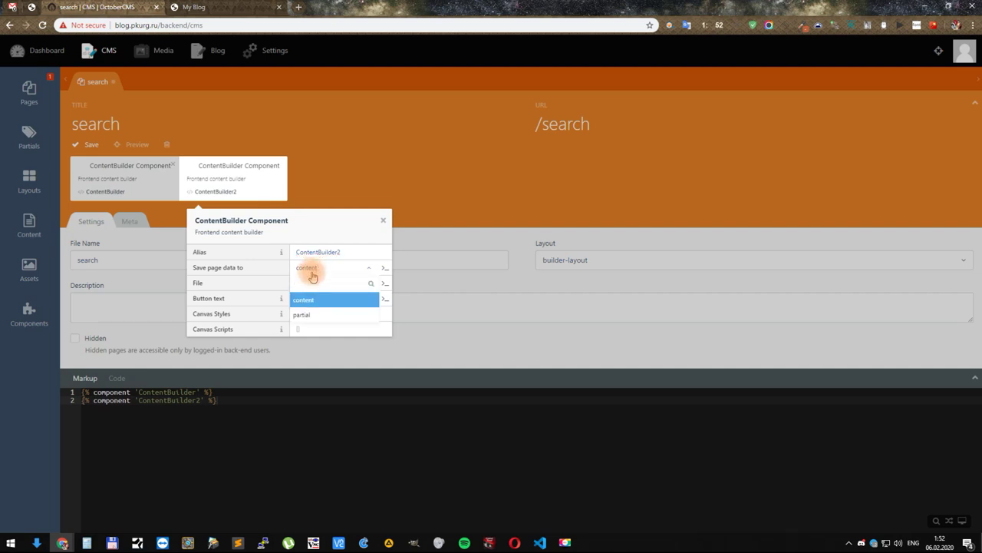
left_click(307, 314)
left_click(311, 283)
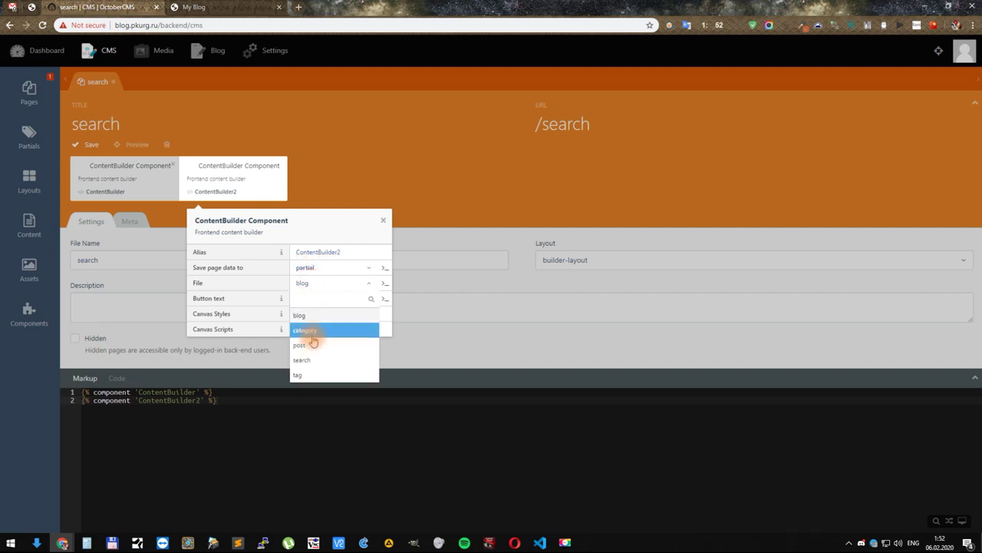
left_click(302, 360)
left_click(383, 220)
left_click(91, 146)
Step: Open the search.htm partial, add SiteSearch's Search results component to it, and save the partial
left_click(29, 136)
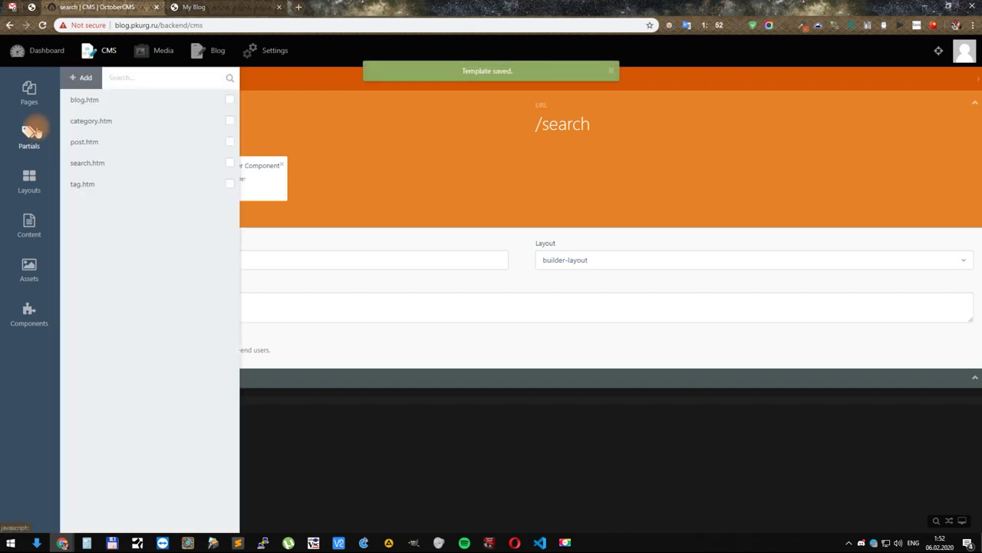
left_click(121, 167)
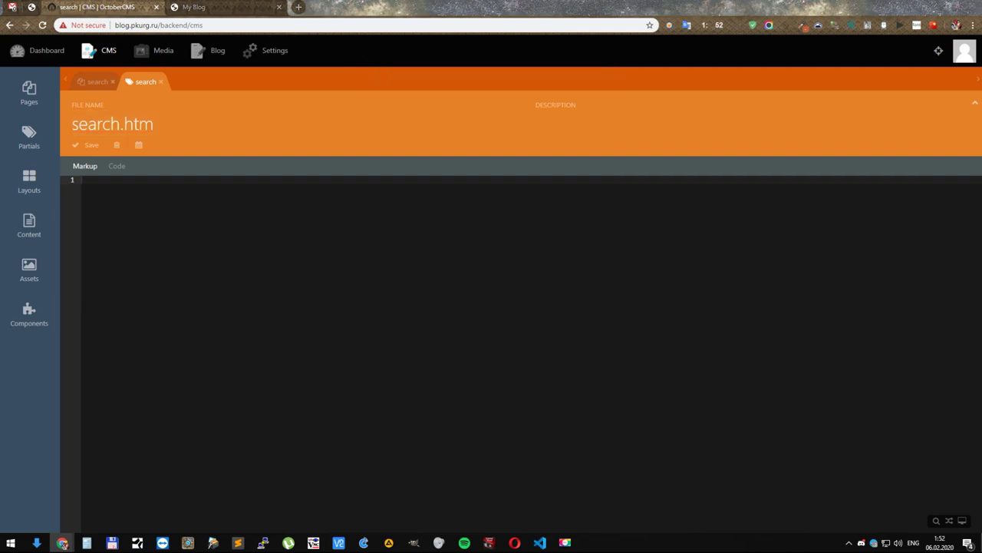
left_click(29, 313)
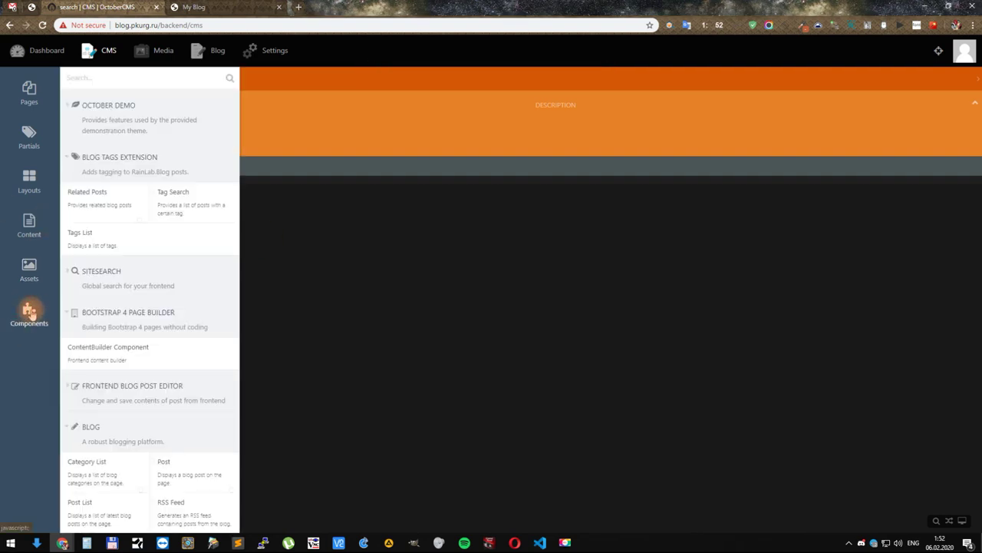
left_click(117, 273)
left_click_drag(93, 352, 232, 144)
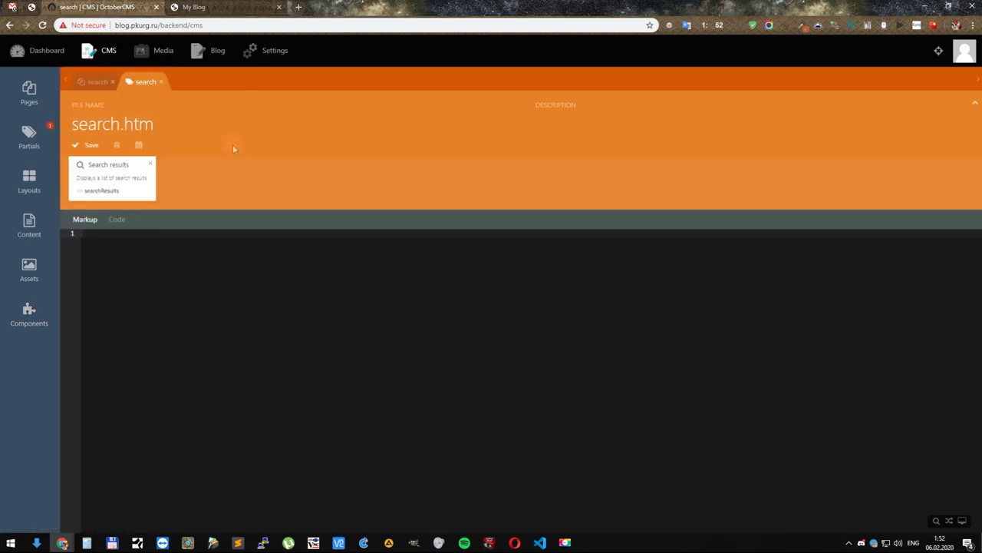
left_click(86, 149)
Step: Review the Search results component's settings in the search.htm partial
left_click(143, 179)
left_click(218, 253)
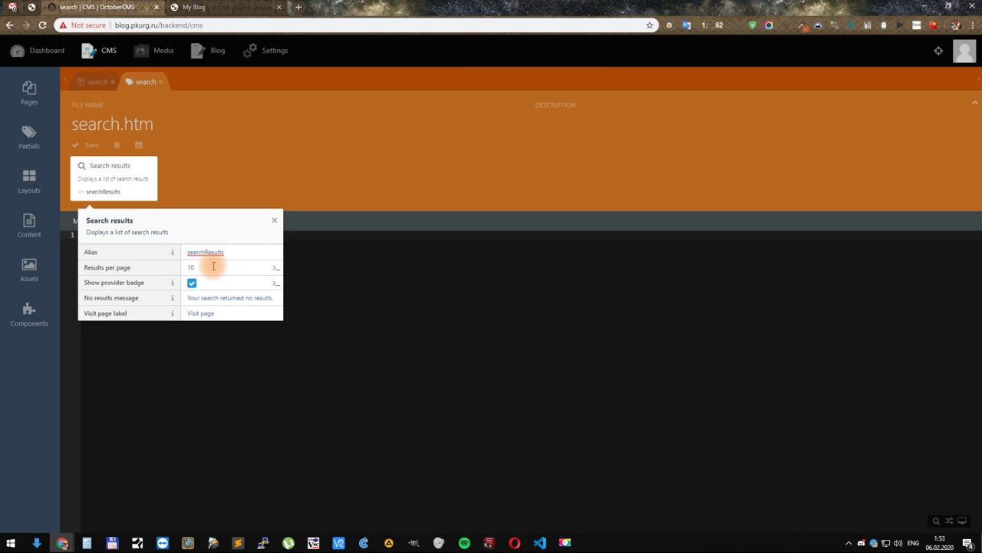
left_click(212, 188)
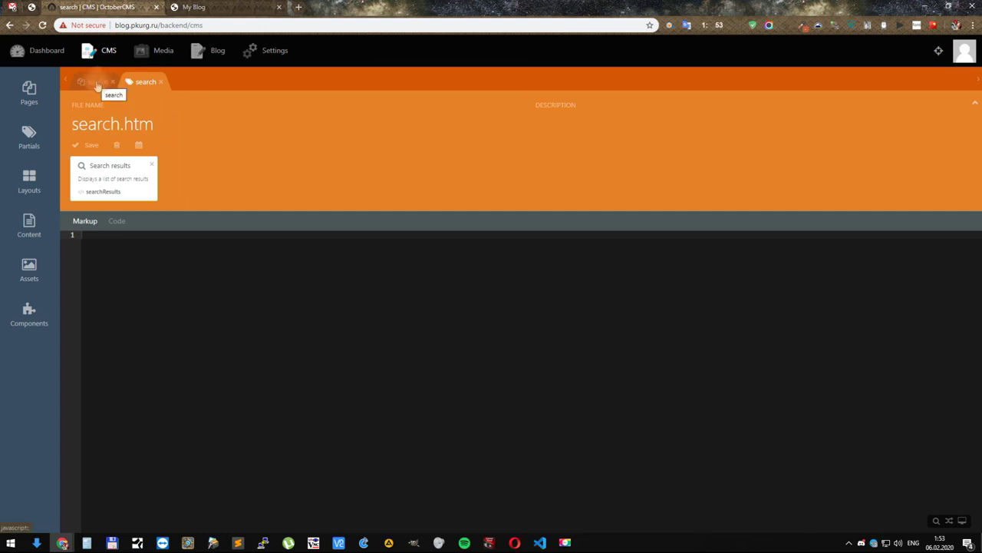
Step: Preview the search page from its backend page and open the empty content area below the navbar in the page builder
left_click(97, 82)
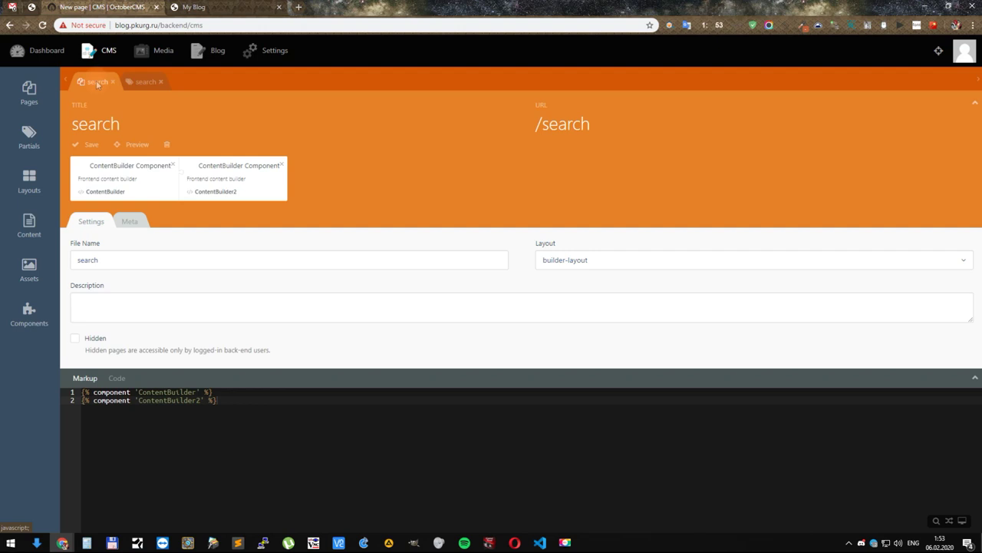
left_click(137, 146)
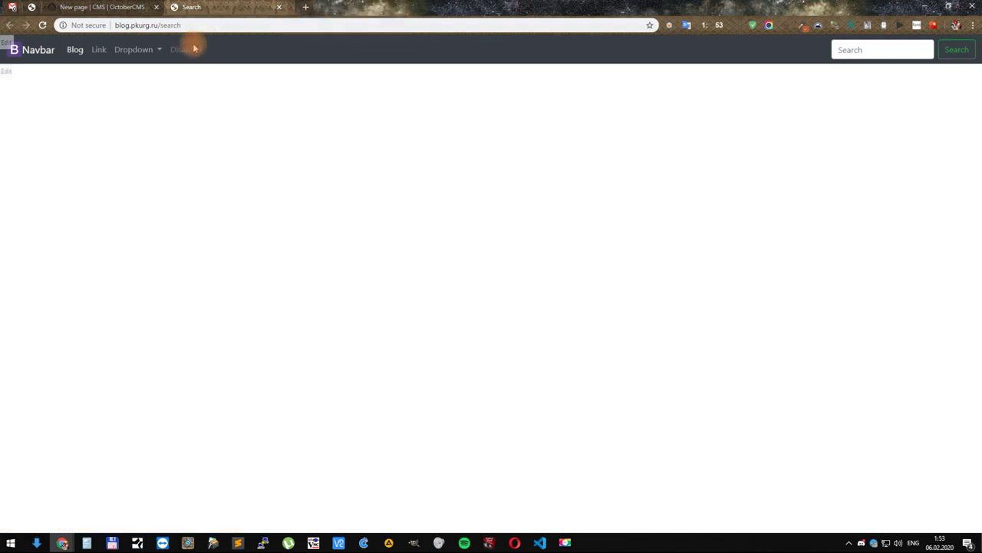
left_click(8, 71)
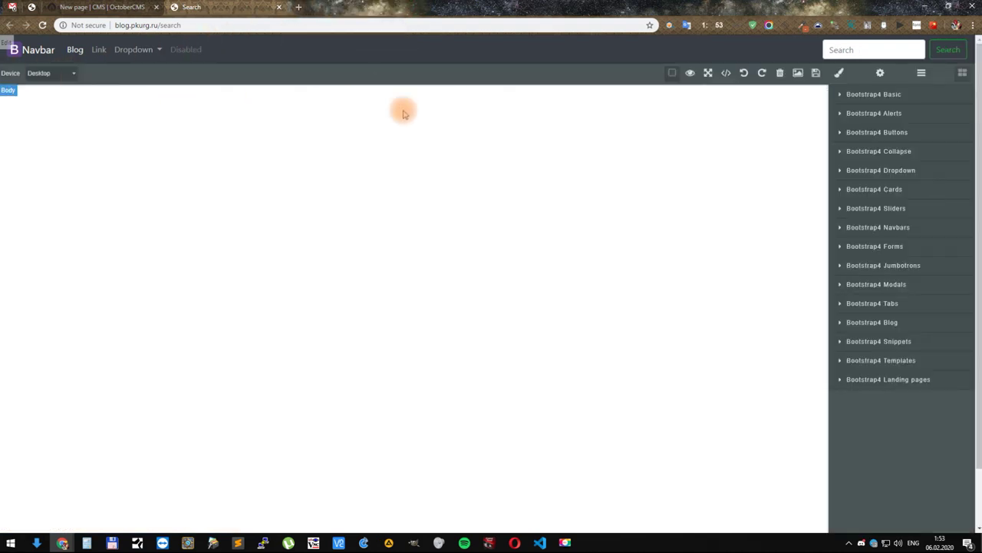
Step: Add a row and a container to the page body, and duplicate the container until three are stacked
left_click(882, 96)
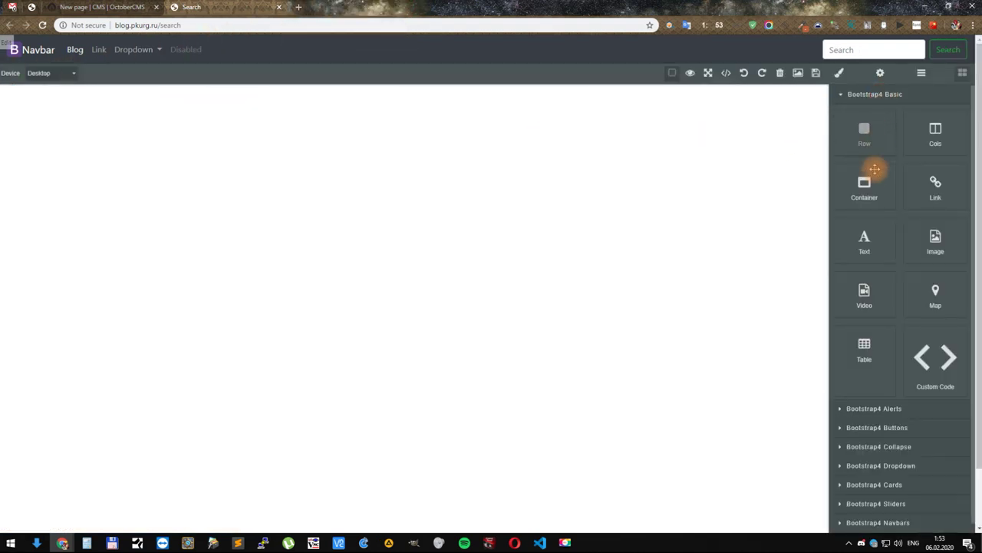
left_click_drag(866, 127, 728, 156)
mouse_move(865, 184)
left_mouse_down()
mouse_move(685, 104)
mouse_move(643, 95)
left_mouse_up()
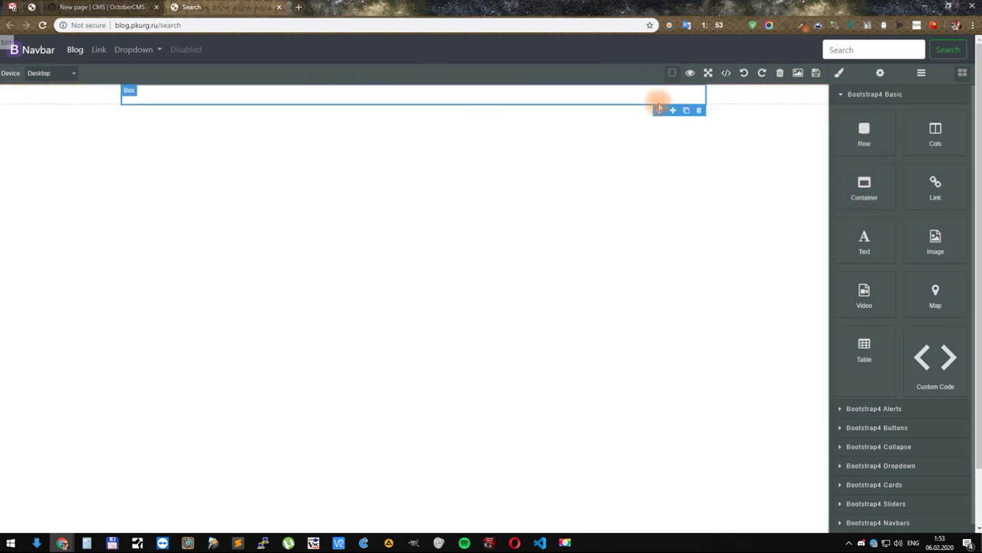
left_click(686, 110)
left_click(609, 112)
Step: Insert a text block in the middle container and replace its placeholder text with "Search:"
mouse_move(860, 227)
left_mouse_down()
mouse_move(412, 169)
mouse_move(225, 129)
mouse_move(213, 110)
mouse_move(198, 116)
left_mouse_up()
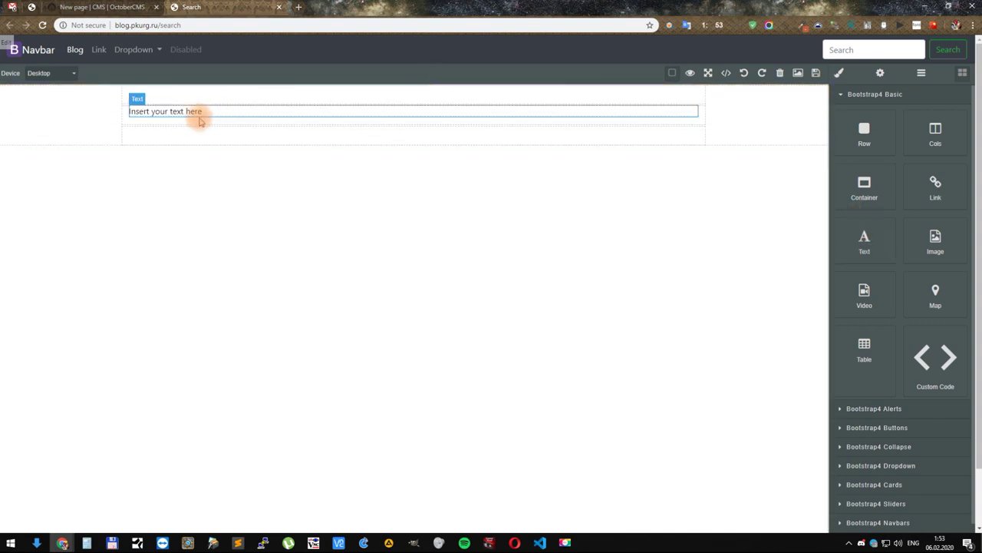
double_click(179, 113)
key("ctrl+a")
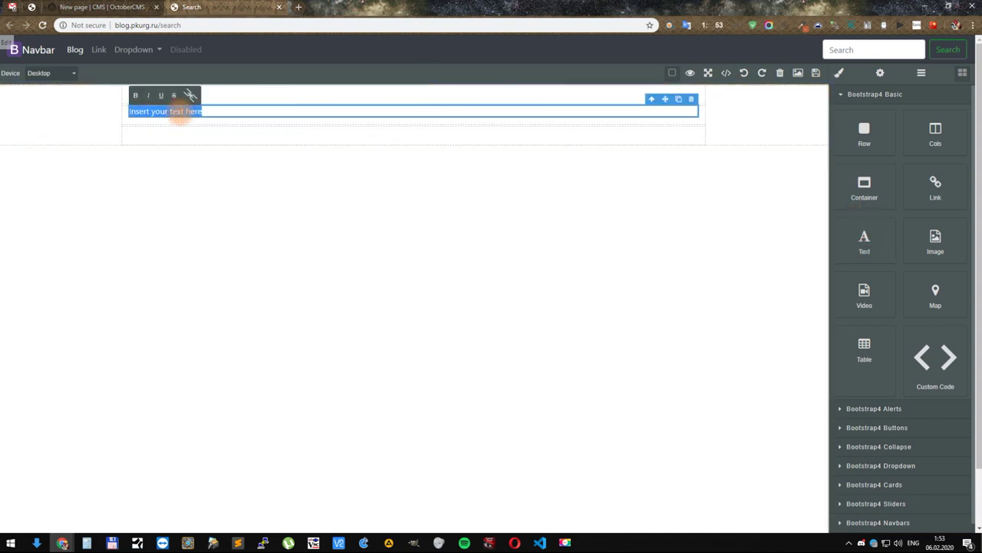
type("Search")
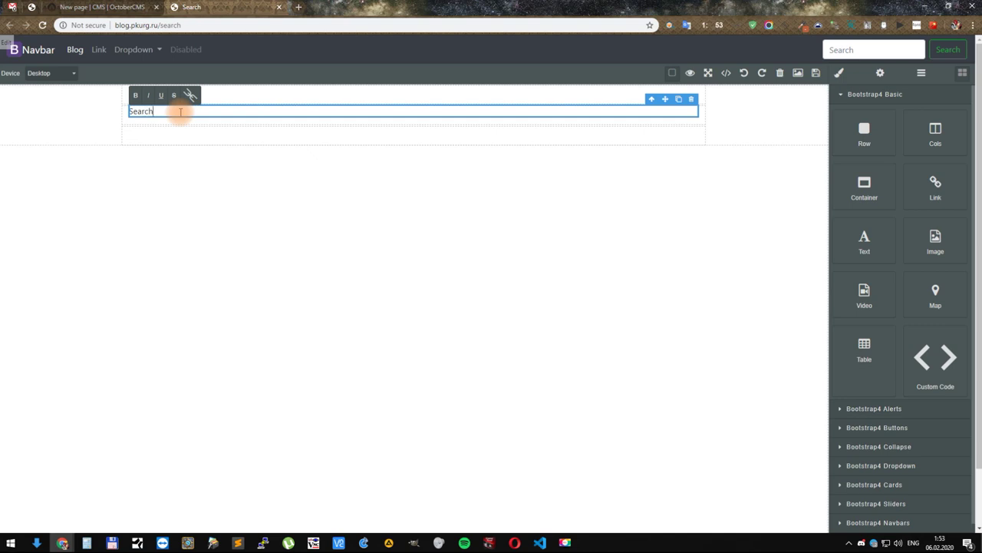
type(":")
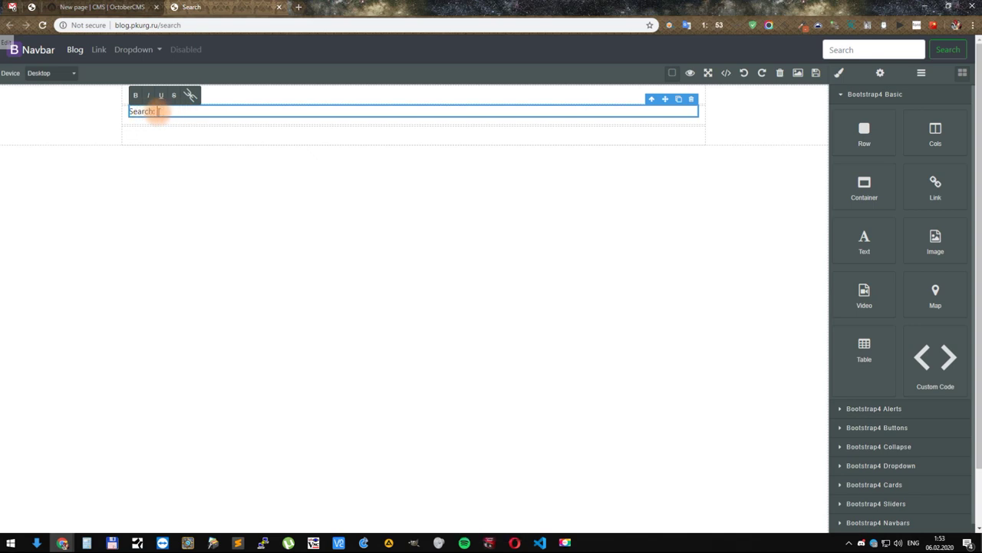
Step: Make the "Search:" text bold and set its font size to 50 px
left_click_drag(157, 111, 128, 111)
left_click(135, 96)
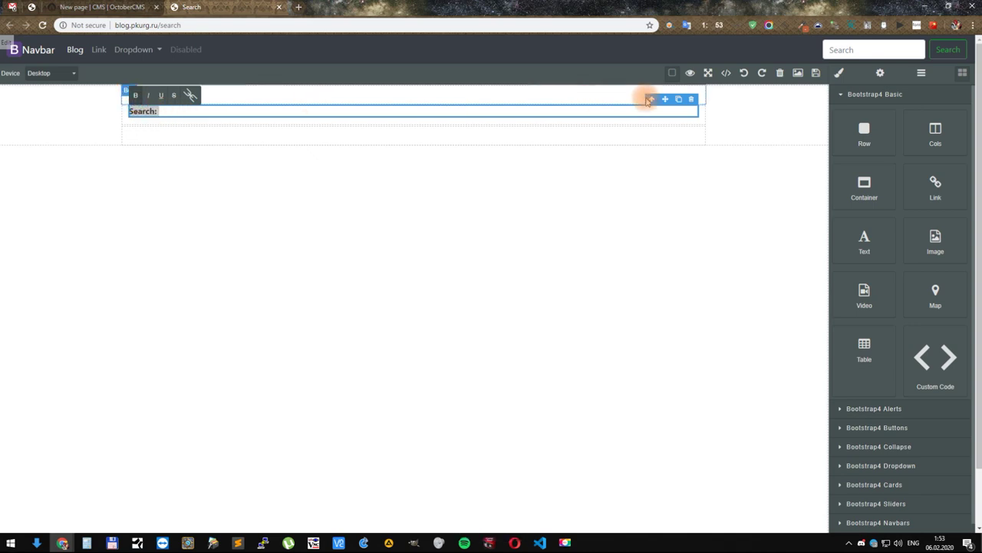
left_click(840, 74)
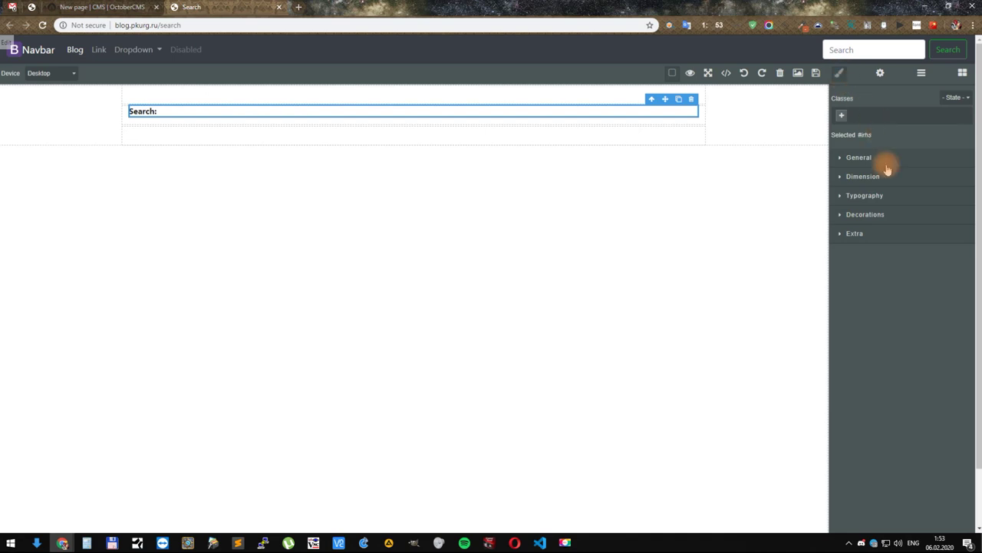
left_click(881, 197)
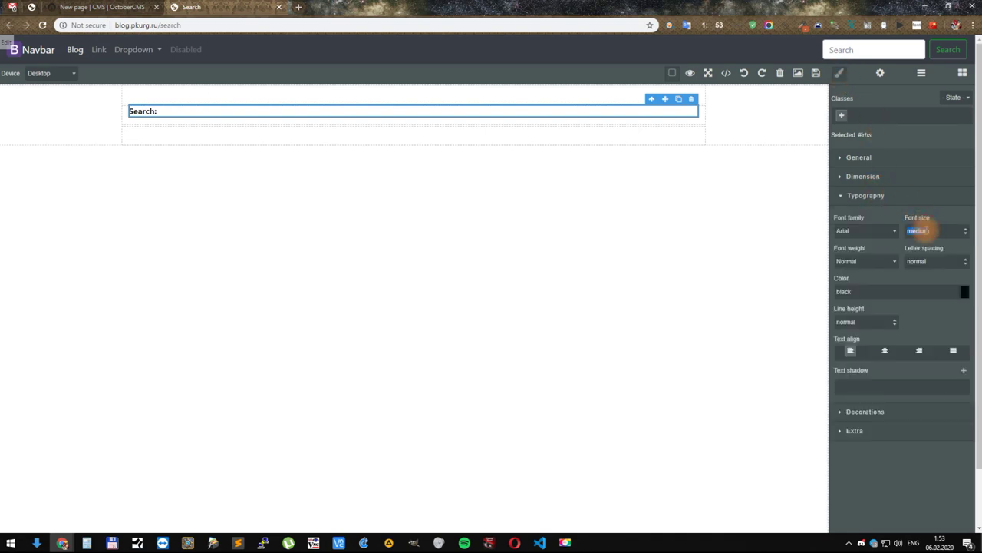
key("Return")
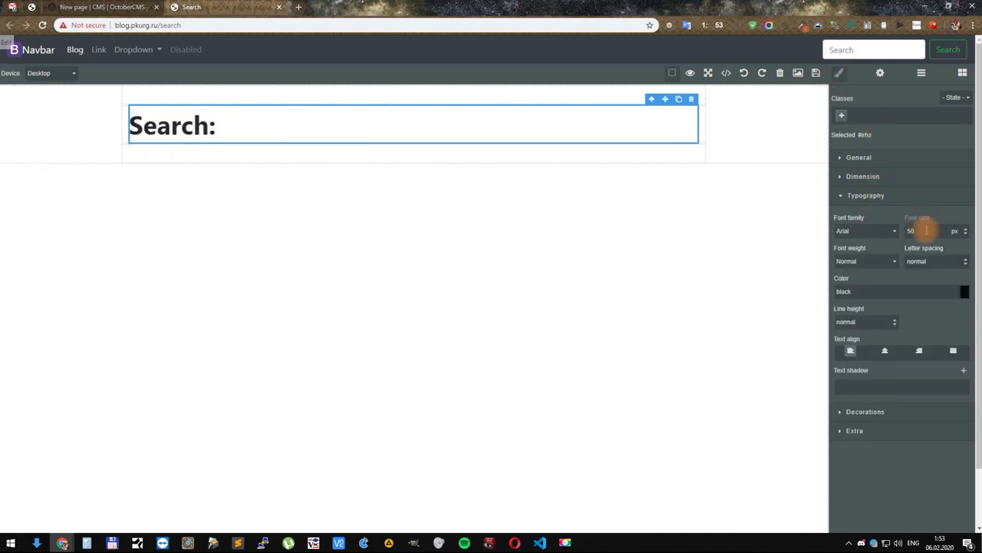
Step: Set the "Search:" text's font family to Helvetica and add the class search-head to the row holding it
left_click(858, 231)
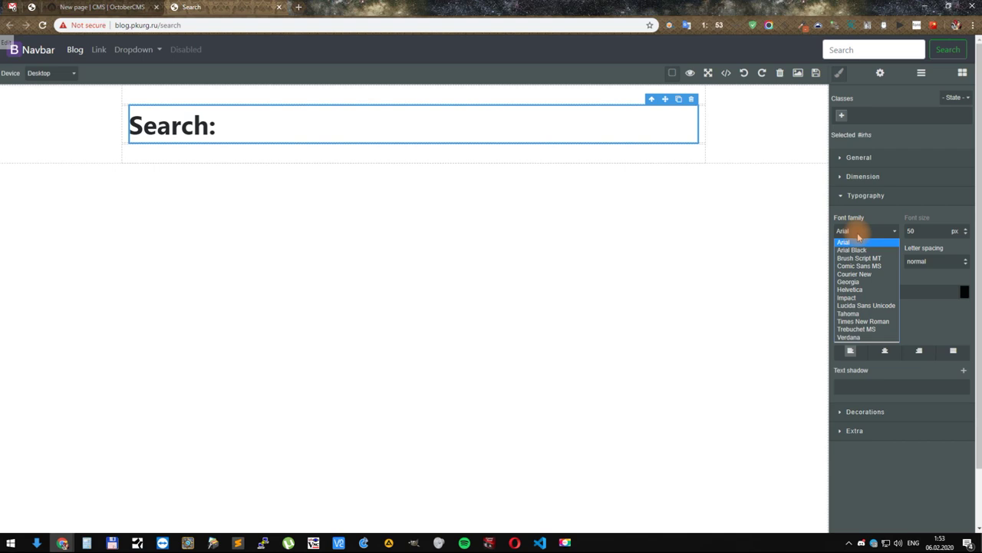
left_click(870, 290)
left_click(787, 147)
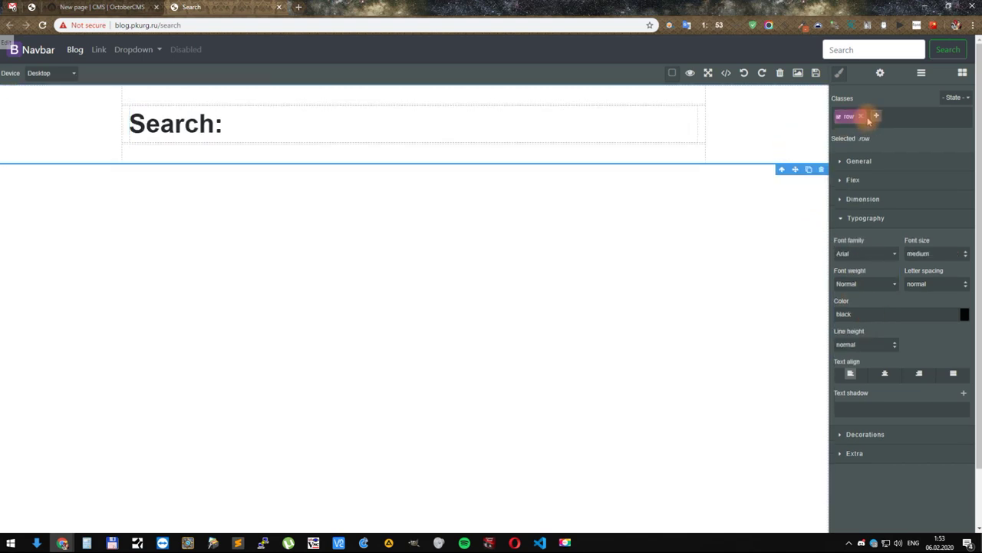
left_click(876, 117)
type("search-head")
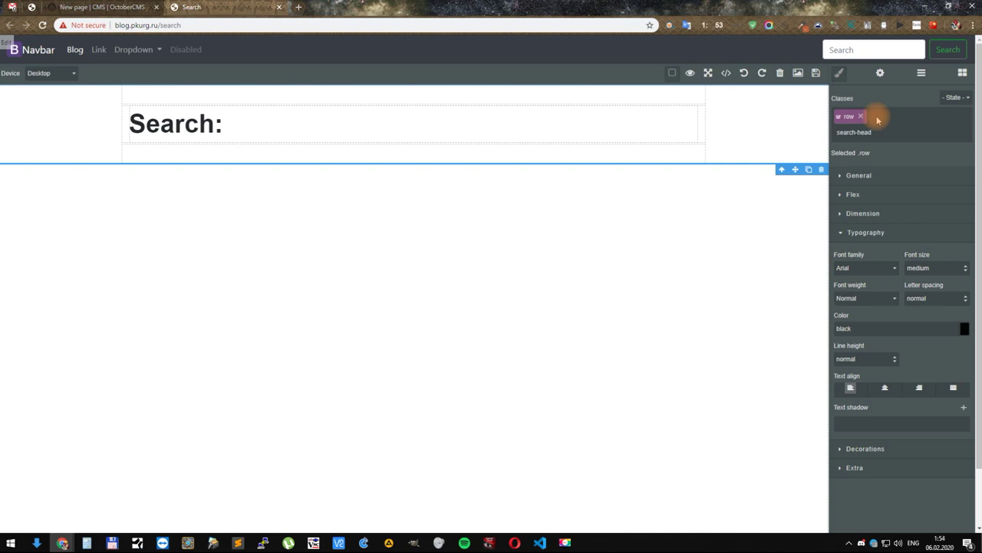
key("Return")
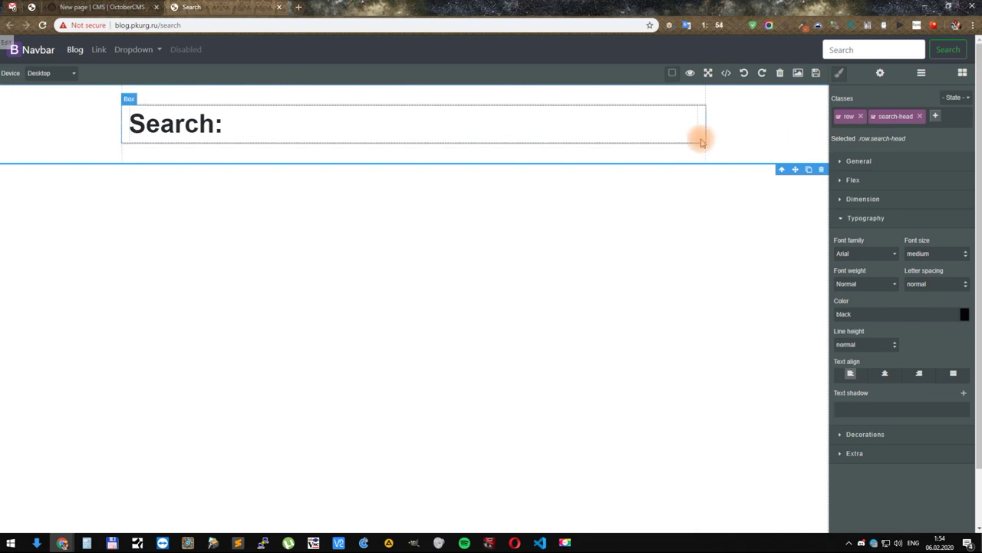
Step: Add a background layer to the search-head row and upload and apply bloh-head.jpg as its image
left_click(890, 218)
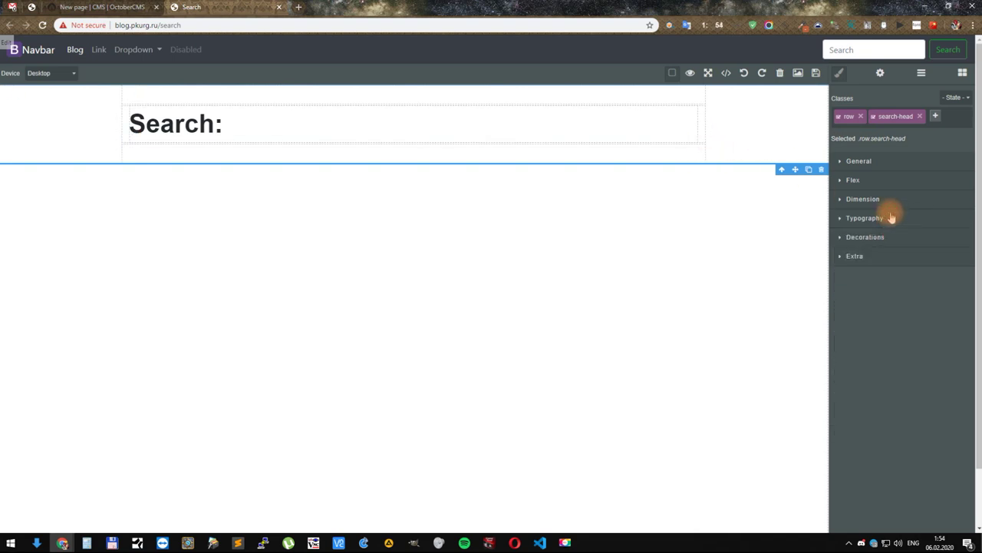
left_click(890, 238)
scroll(899, 399, "down", 1)
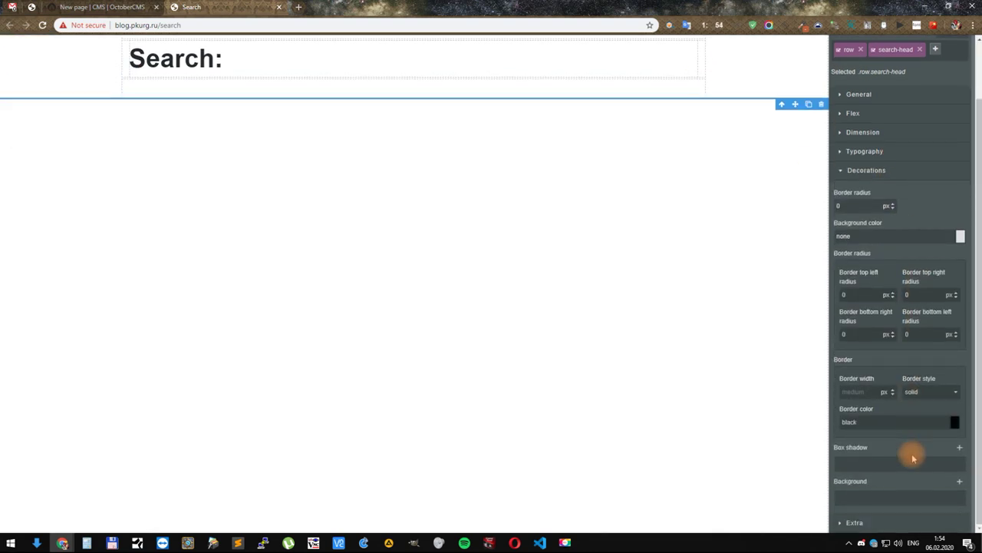
left_click(959, 482)
scroll(892, 437, "down", 2)
left_click(898, 411)
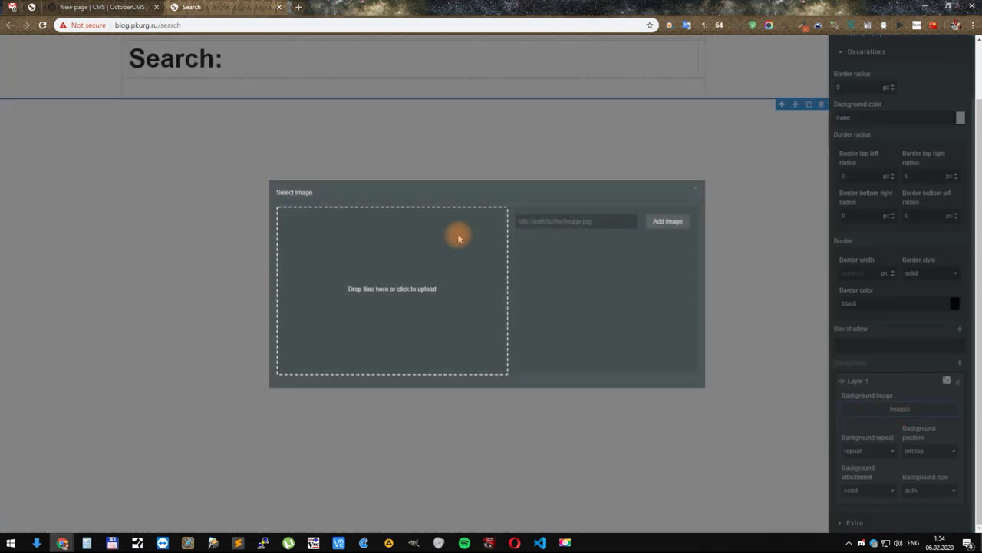
left_click(350, 236)
double_click(220, 100)
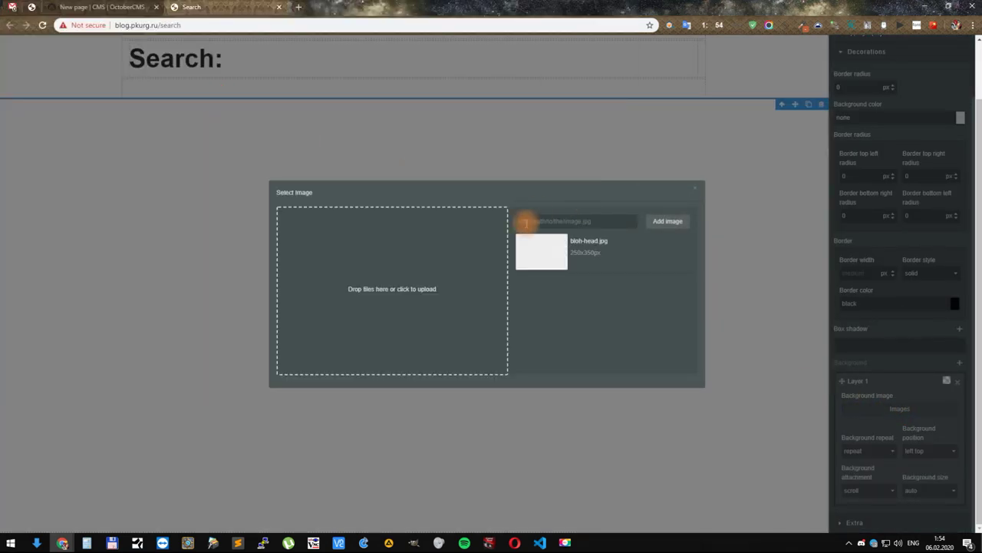
left_click(549, 247)
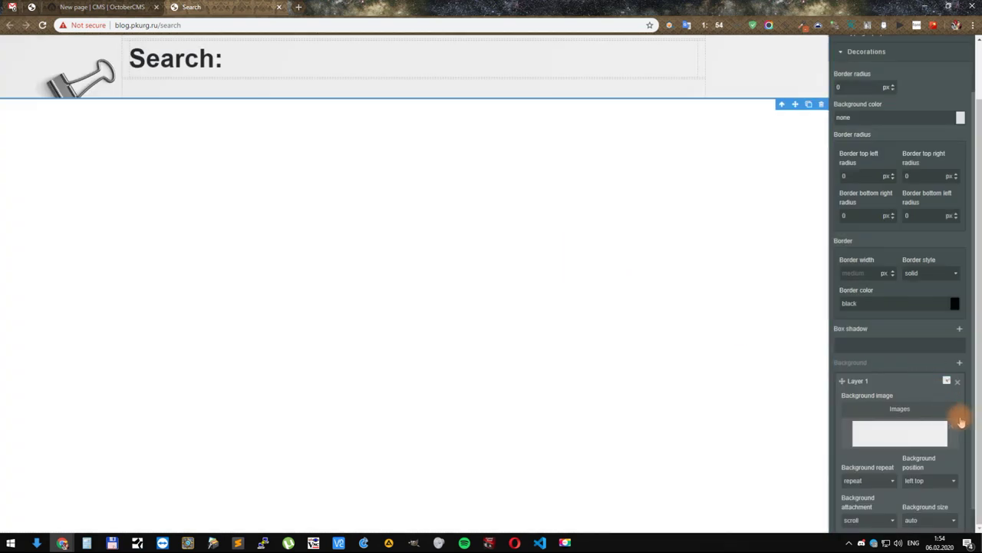
Step: Set the row's background position to center center and its background size to cover
scroll(955, 411, "down", 1)
left_click(942, 451)
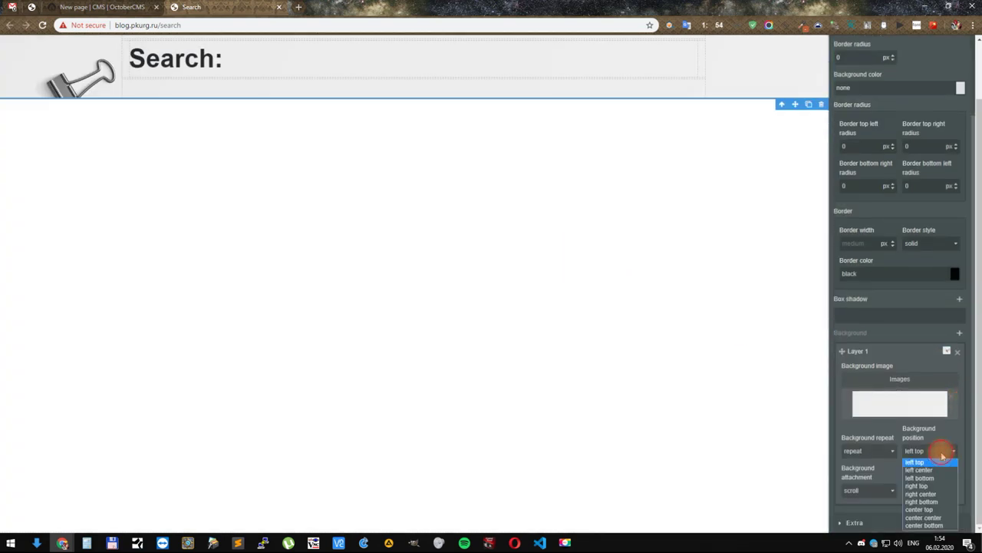
left_click(935, 517)
left_click(933, 491)
left_click(921, 504)
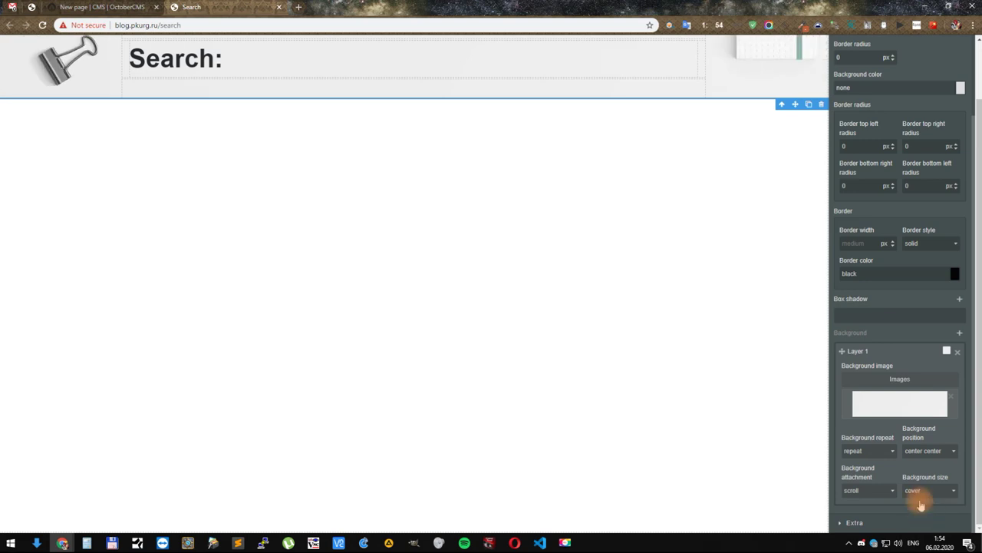
scroll(877, 384, "up", 5)
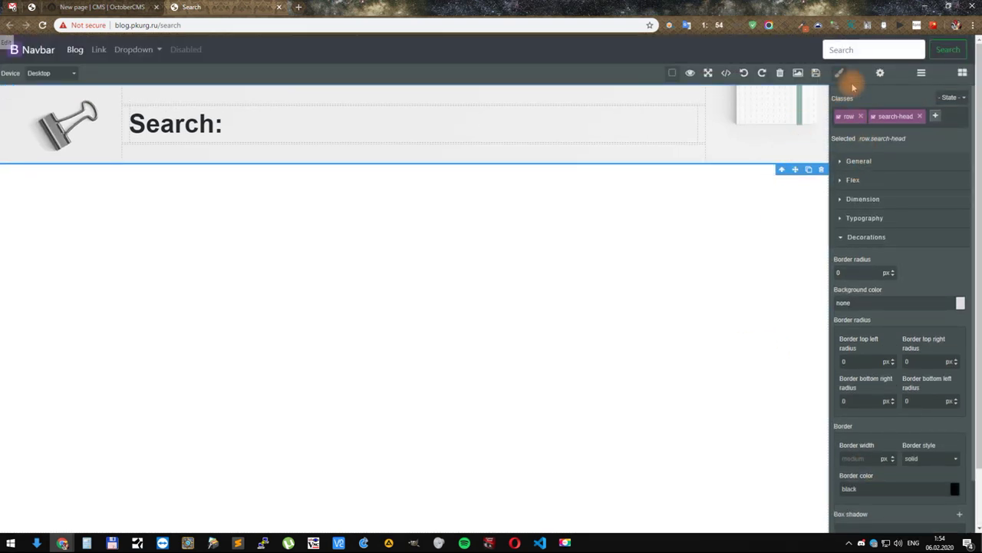
Step: Add two stacked containers to the page body below the search-head row and select the second one
left_click(963, 72)
left_click_drag(865, 185, 754, 204)
left_click_drag(864, 190, 735, 213)
left_click(640, 198)
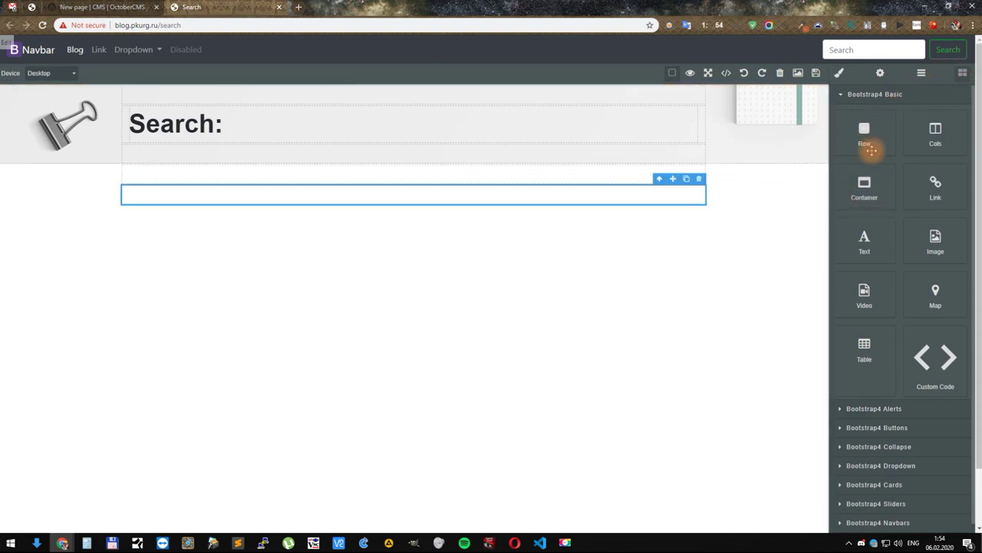
Step: Collapse the Bootstrap4 Basic block category and expand Bootstrap4 Blog
left_click(897, 95)
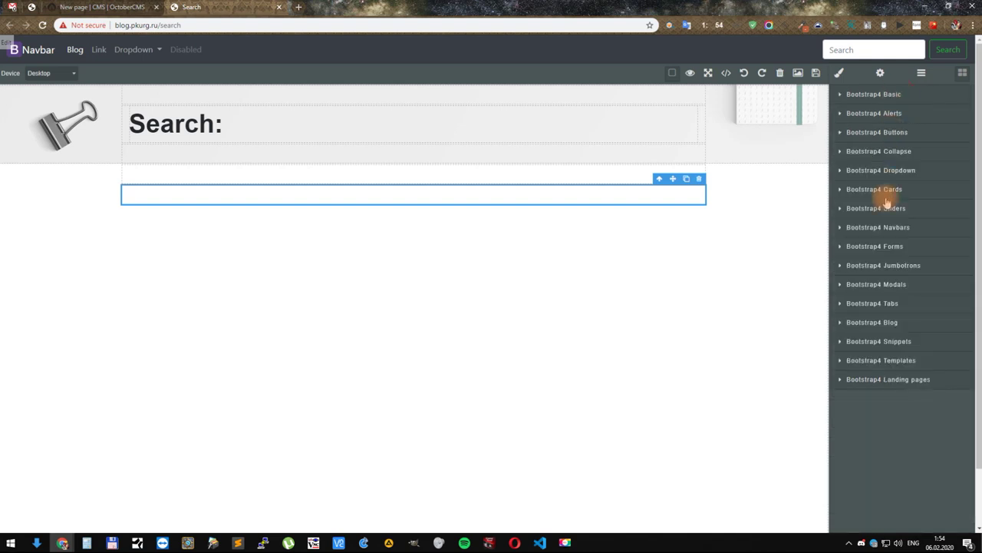
left_click(888, 322)
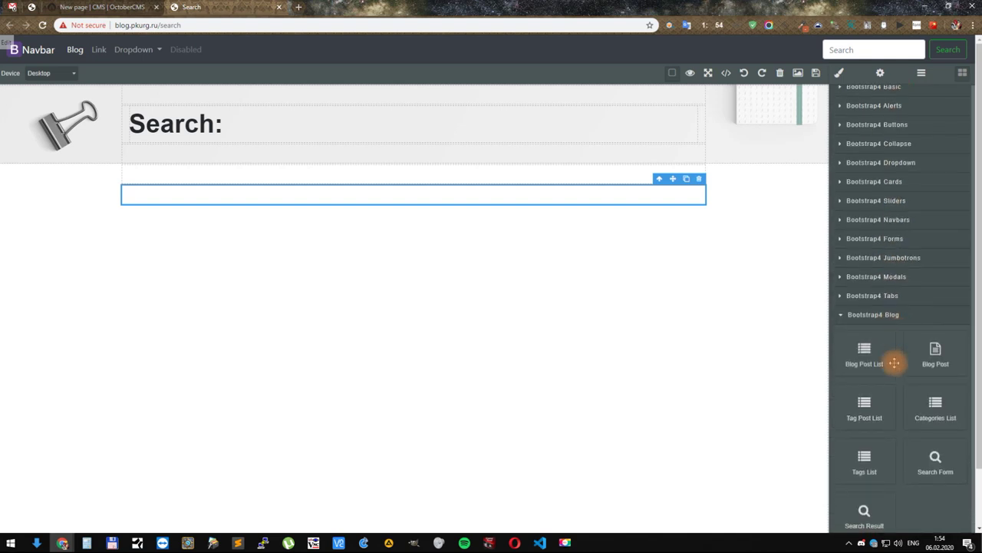
scroll(890, 461, "down", 1)
left_click_drag(886, 461, 406, 125)
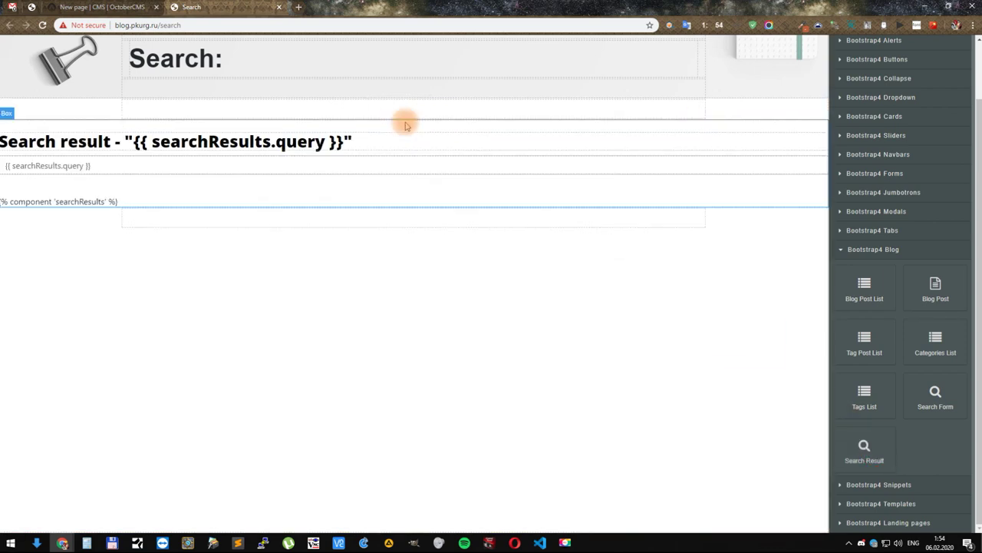
scroll(734, 61, "up", 1)
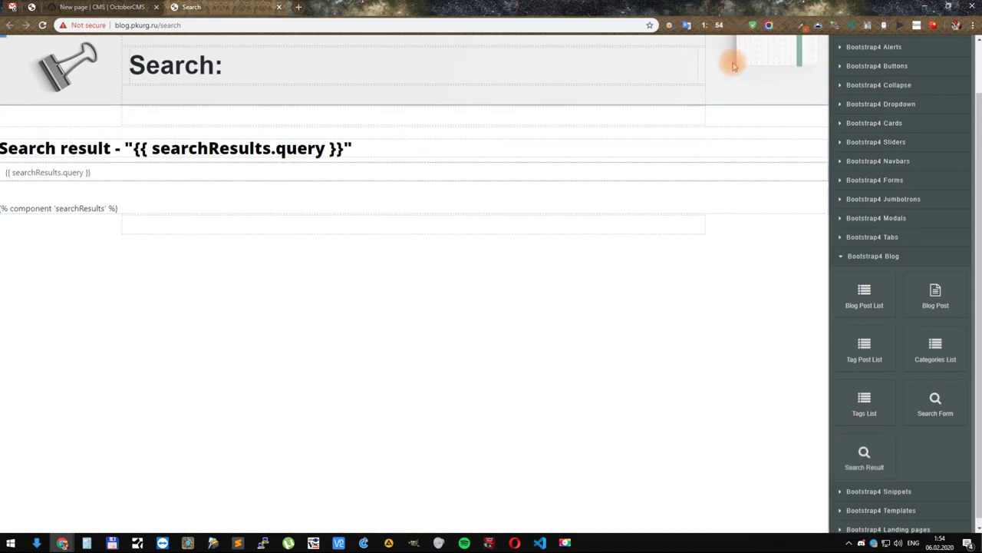
left_click(744, 72)
Step: Insert a Search Result block inside the second container below the header row
scroll(921, 340, "down", 1)
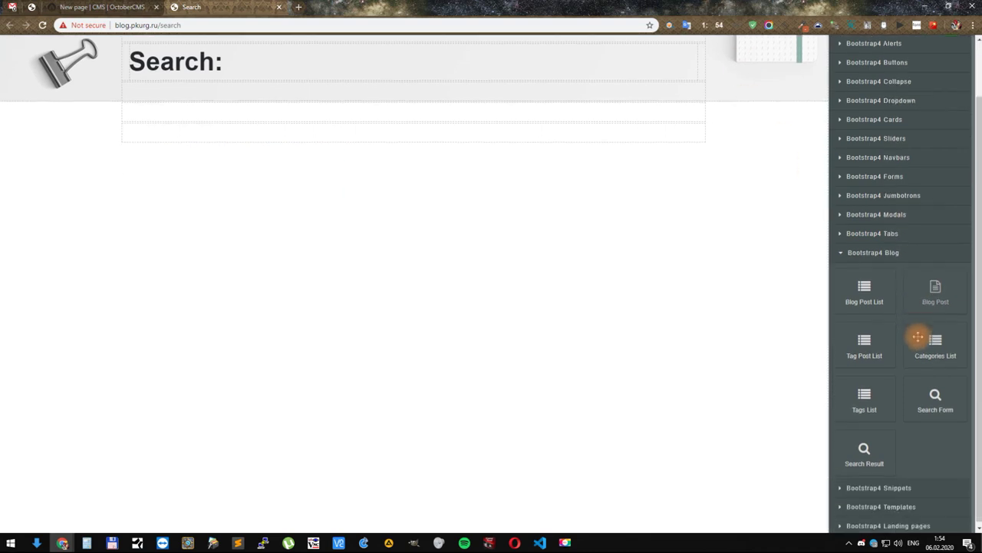
left_click_drag(875, 449, 287, 132)
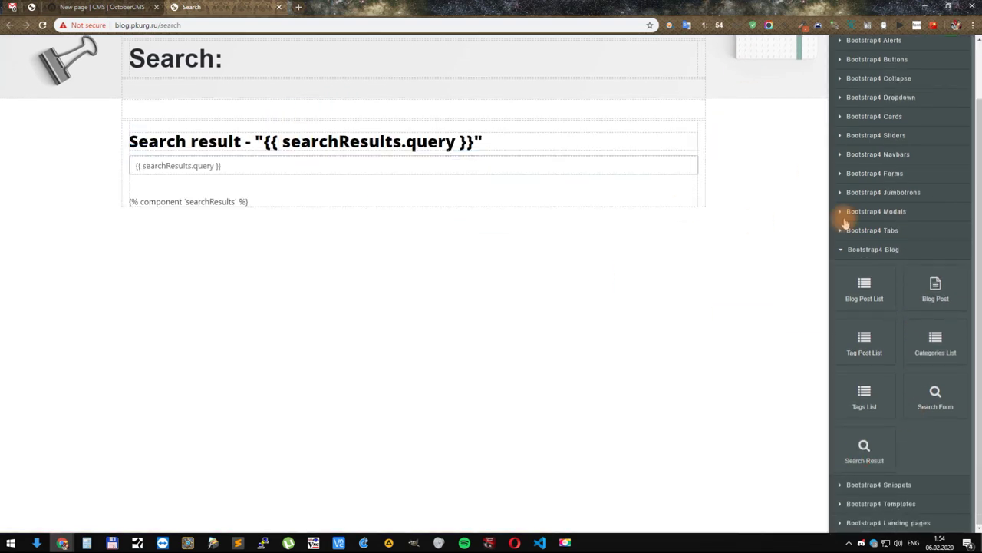
scroll(785, 222, "up", 1)
scroll(784, 223, "up", 1)
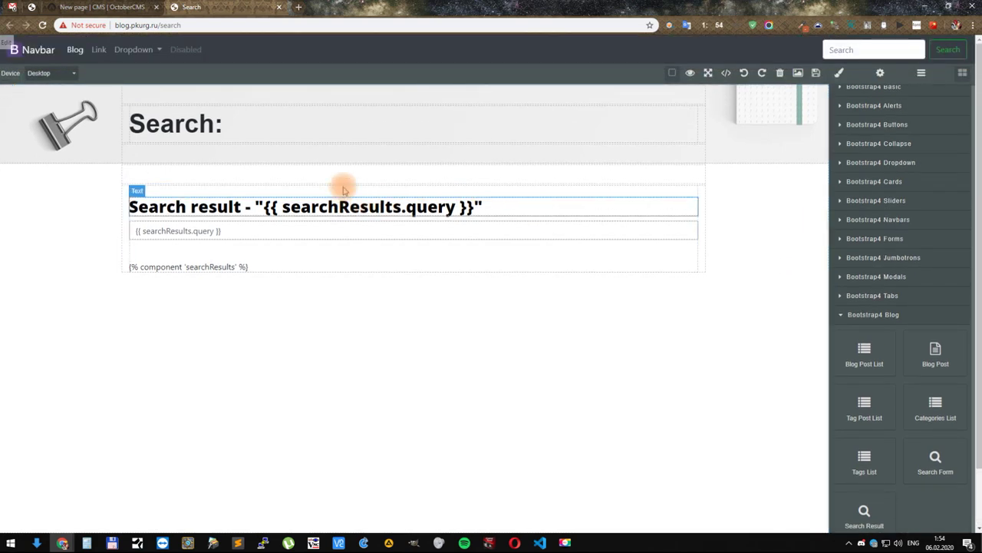
Step: Copy the full heading text of the Search Result block, including the {{ searchResults.query }} variable
left_click(290, 207)
double_click(265, 206)
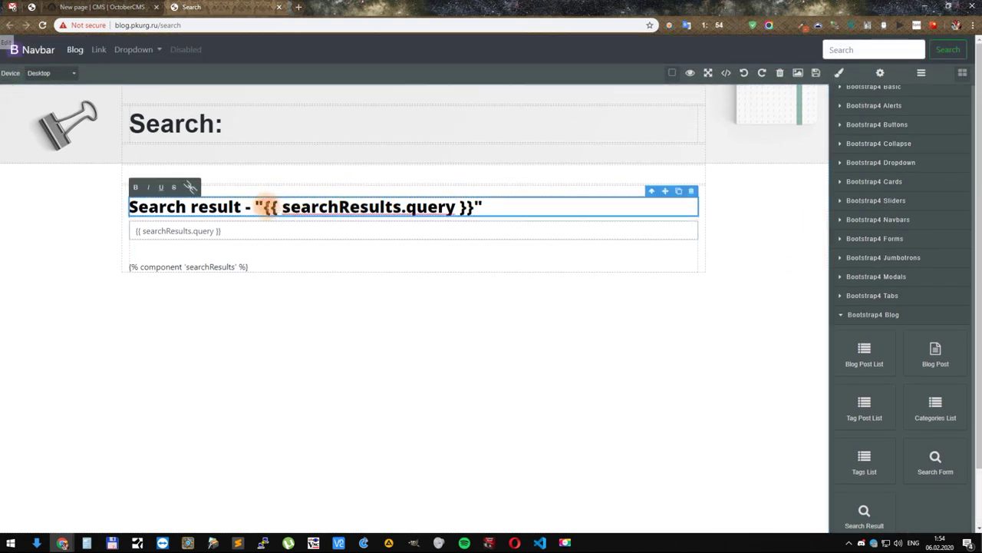
left_click_drag(264, 206, 455, 206)
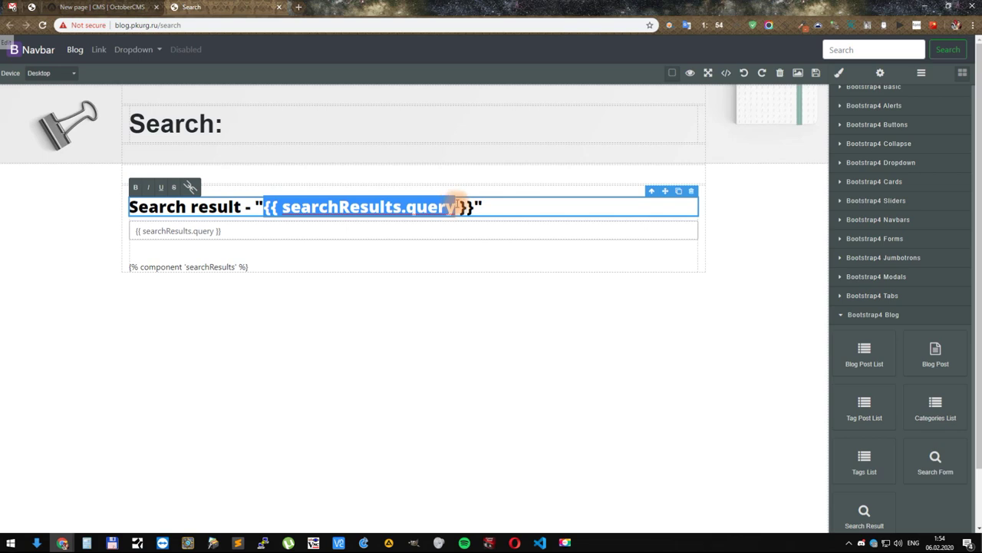
left_click(229, 205)
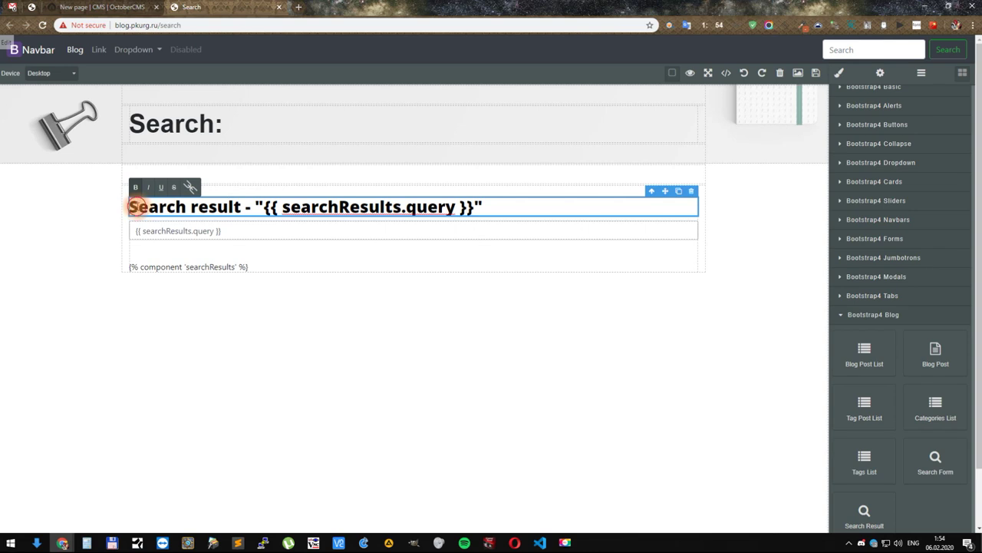
left_click_drag(128, 206, 467, 197)
right_click(466, 198)
left_click(491, 238)
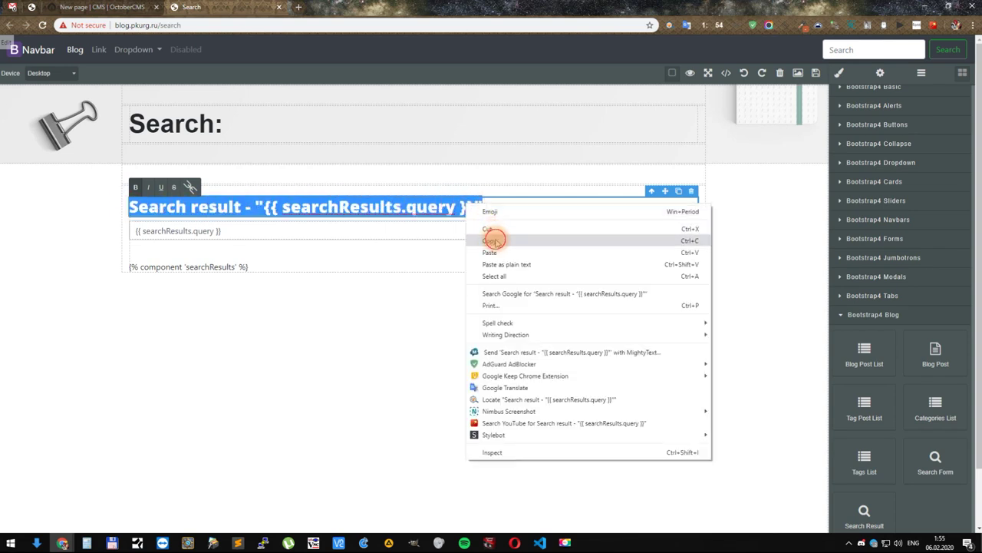
key("alt+Tab")
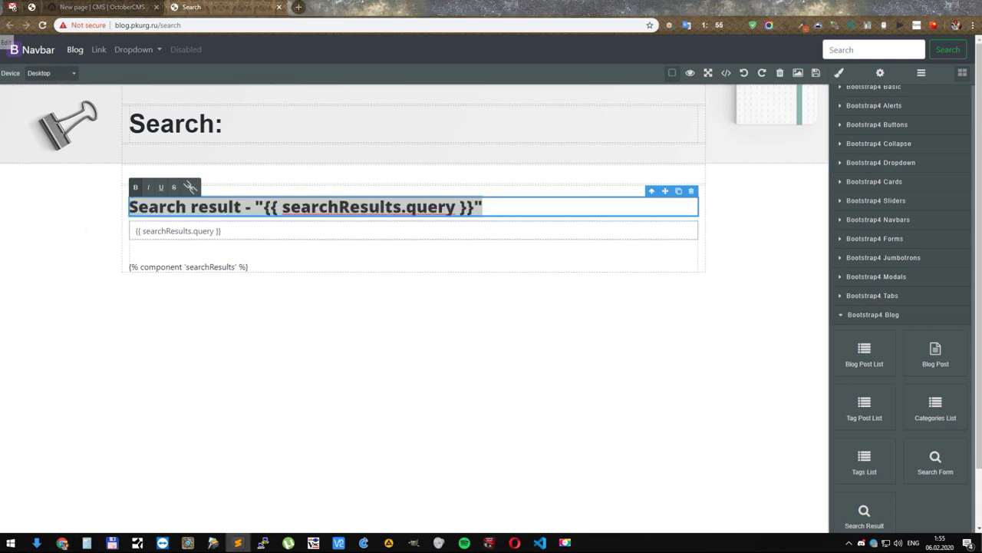
key("ctrl+c")
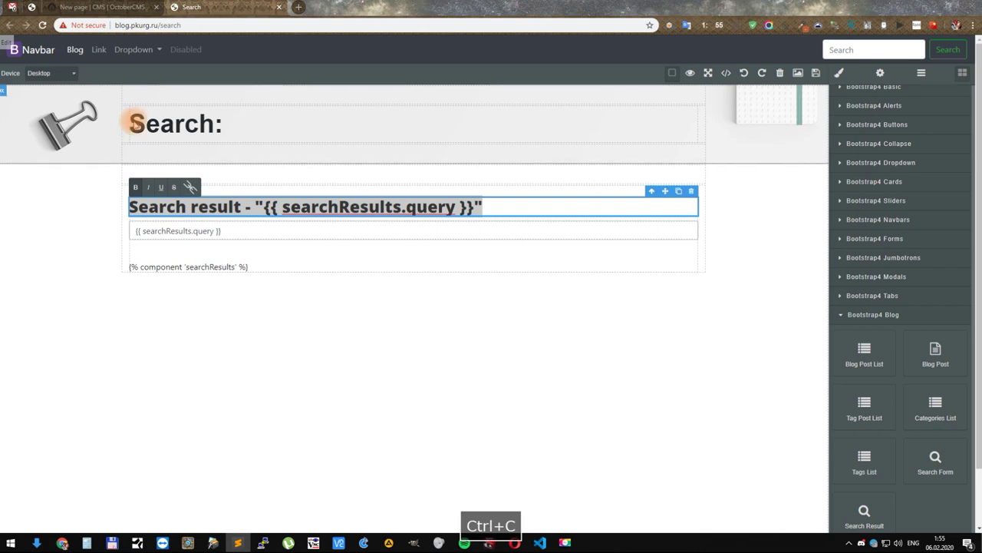
Step: Replace the "Search:" title in the header row with the copied text Search result - "{{ searchResults.query }}"
left_click(186, 125)
triple_click(186, 125)
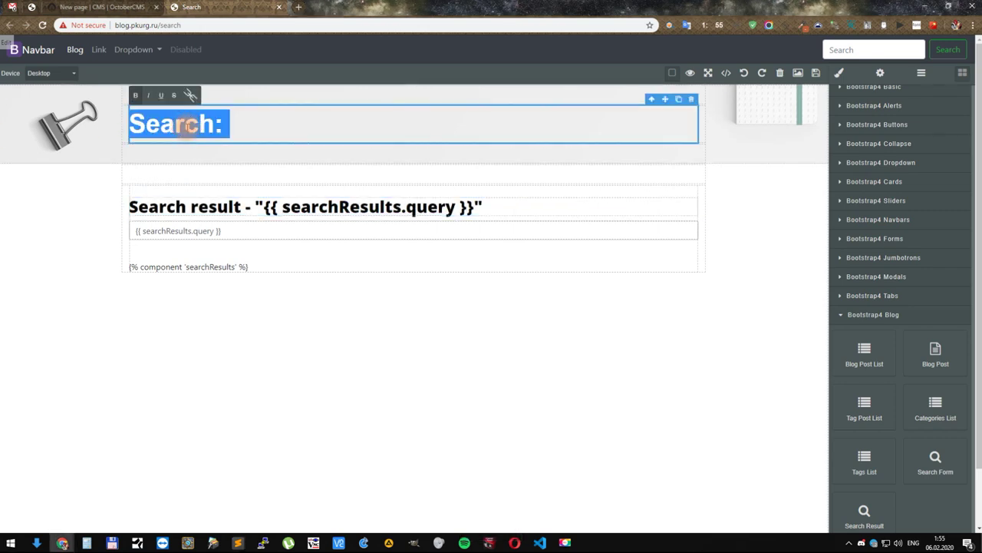
left_click(186, 127)
key("Home")
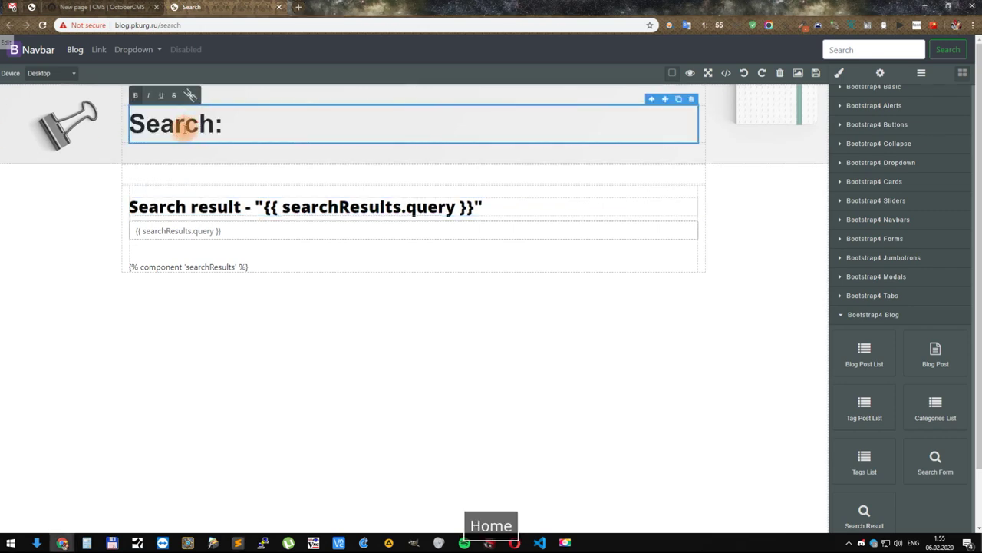
key("ctrl+v")
key("shift+Right")
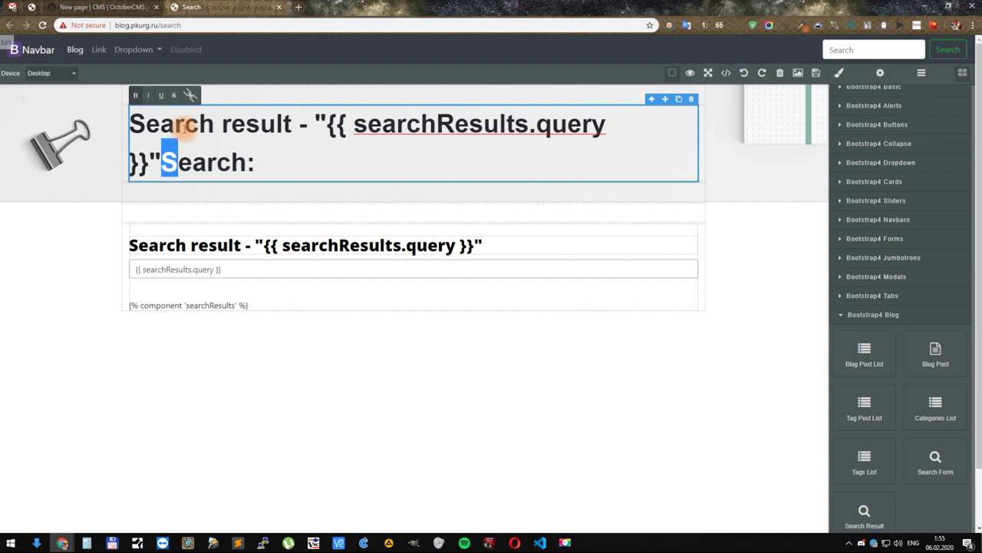
key("shift+Left")
key("shift+Left")
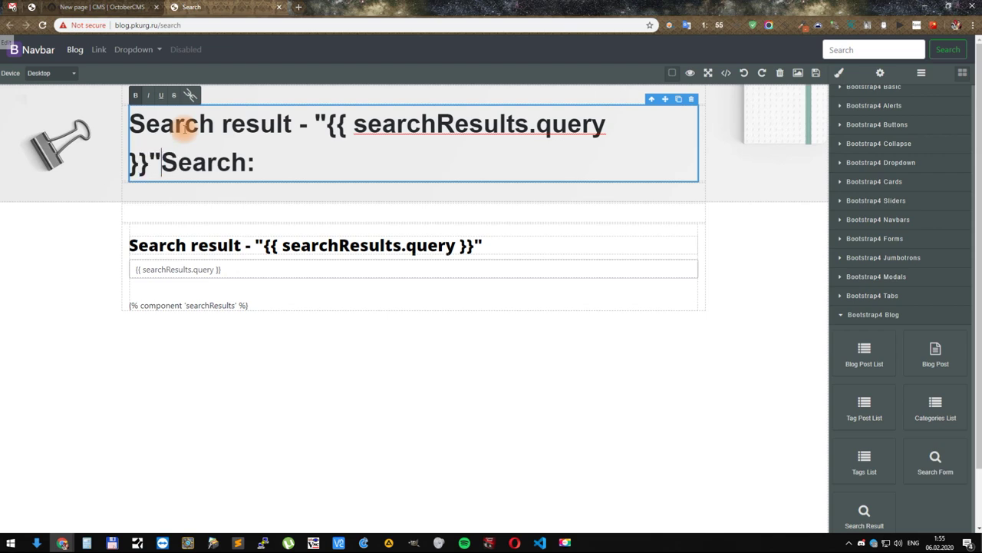
key("shift+End")
key("BackSpace")
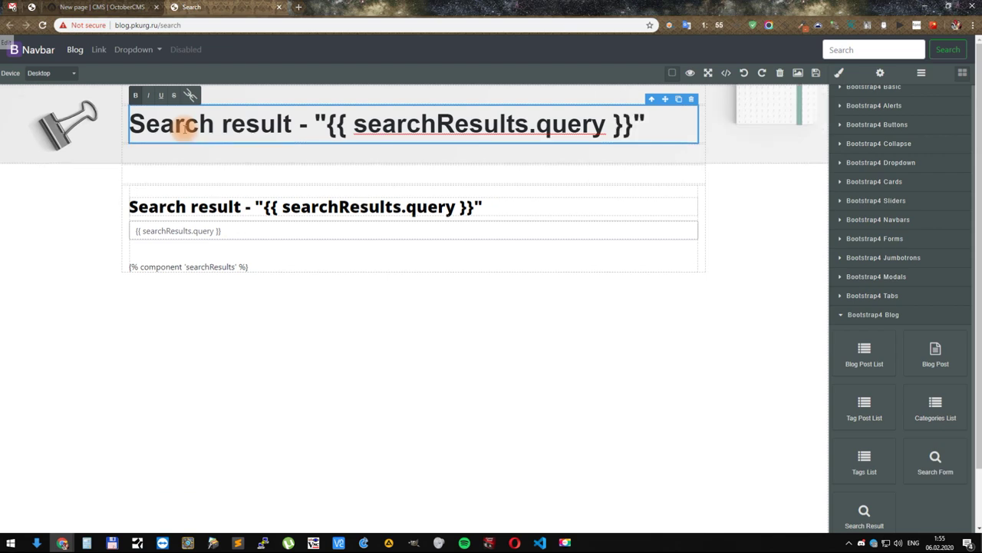
Step: Delete the original heading from the Search Result block and save the page
left_click(558, 209)
left_click(691, 191)
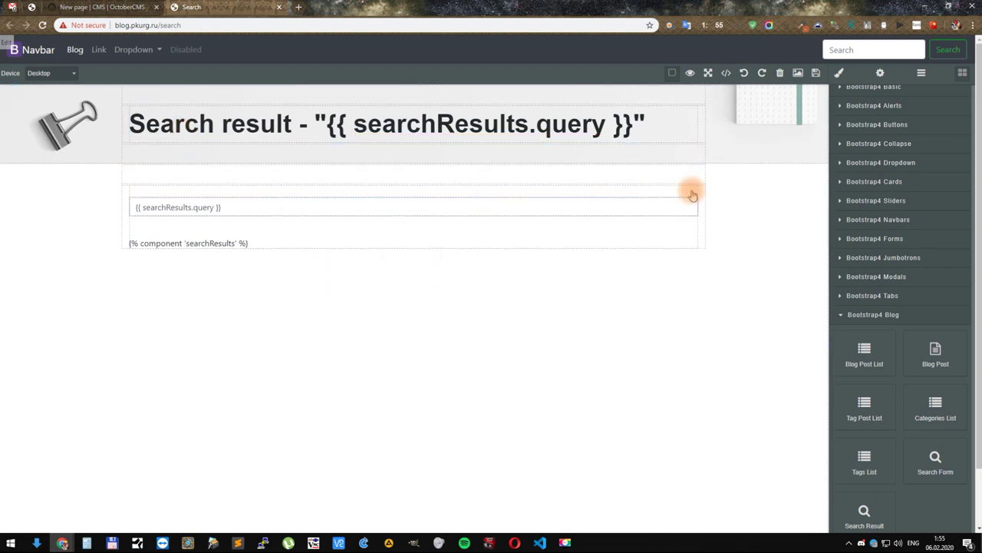
left_click(816, 73)
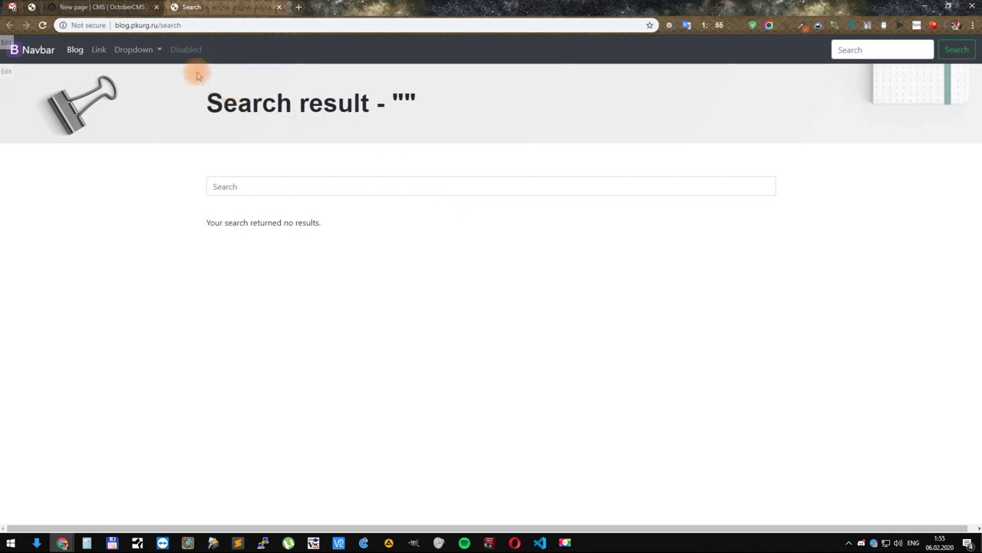
Step: Open the blog page, search for "first" from its sidebar and look through the results
left_click(75, 49)
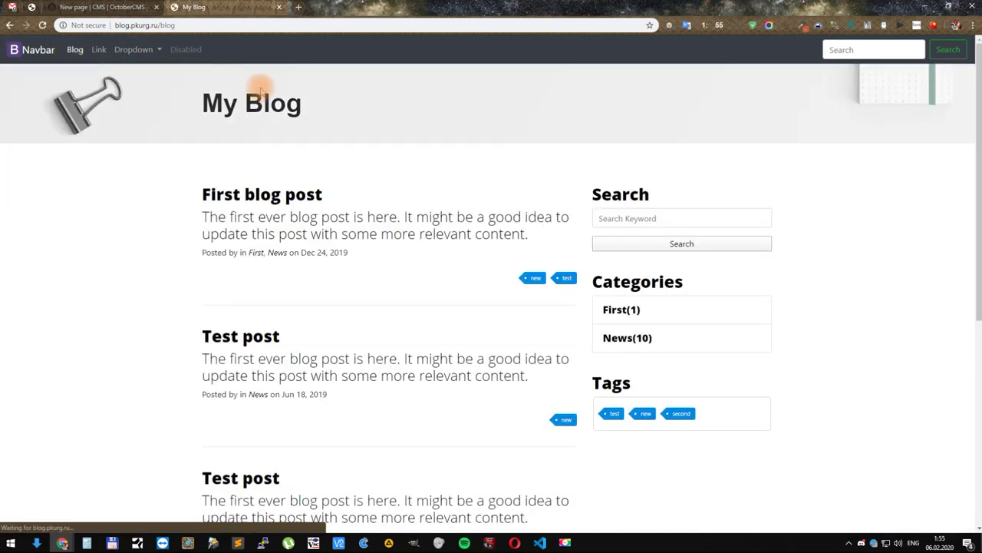
left_click(658, 219)
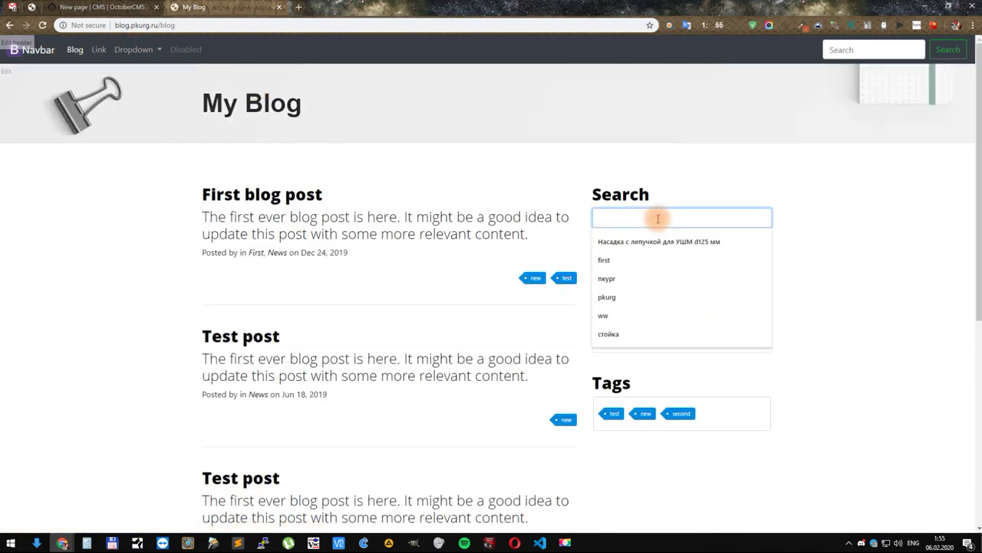
type("first")
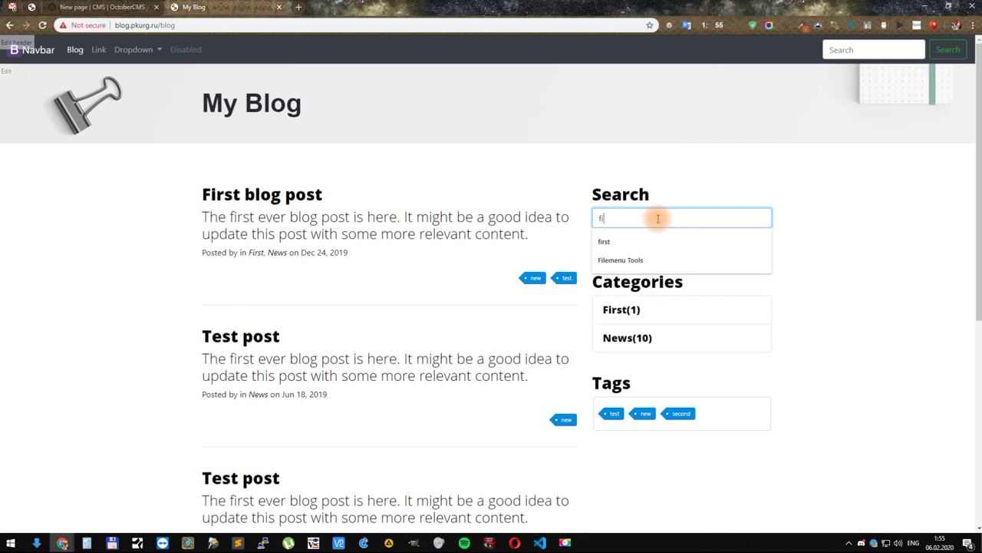
left_click(617, 244)
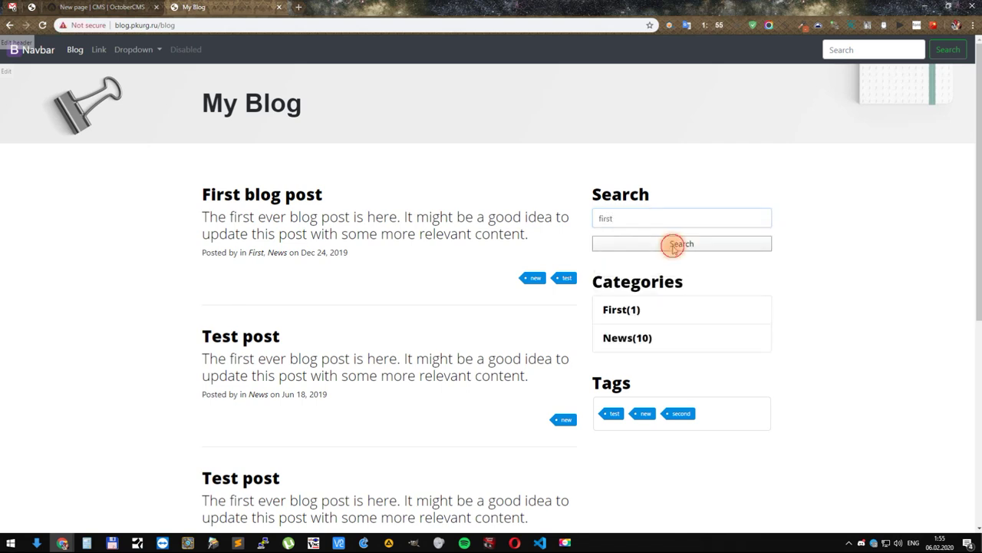
scroll(527, 248, "down", 3)
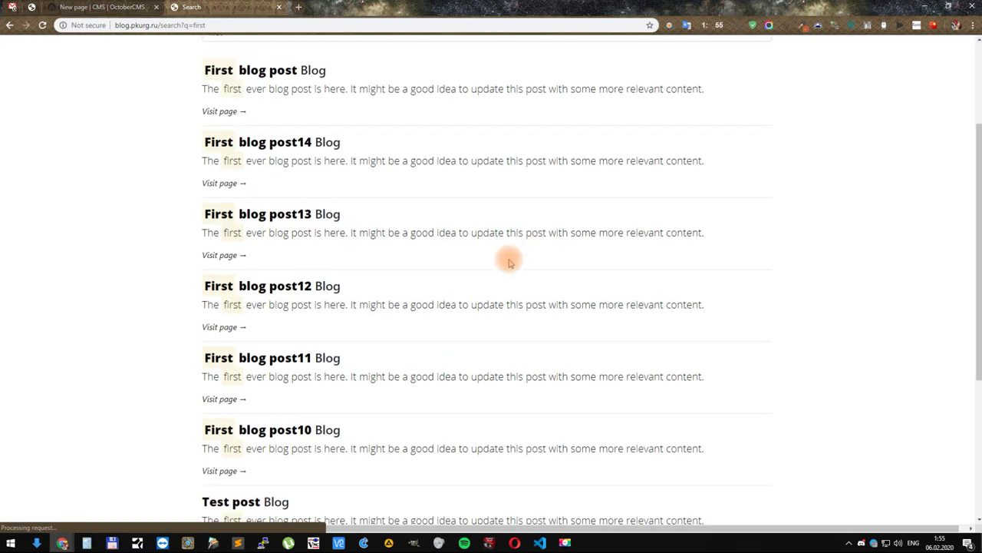
scroll(302, 300, "up", 3)
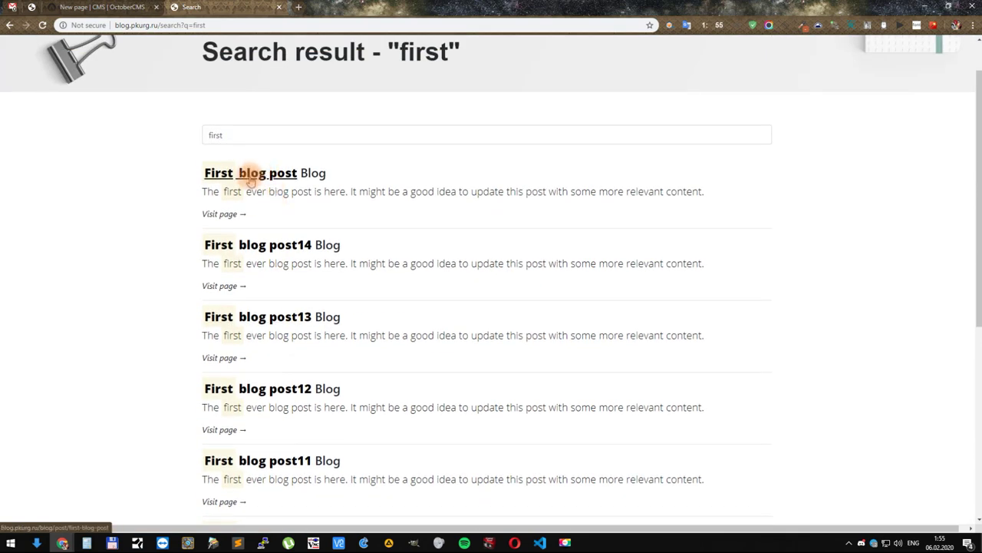
Step: Open the First blog post12 search result to test its link, and return to the results
scroll(300, 295, "down", 1)
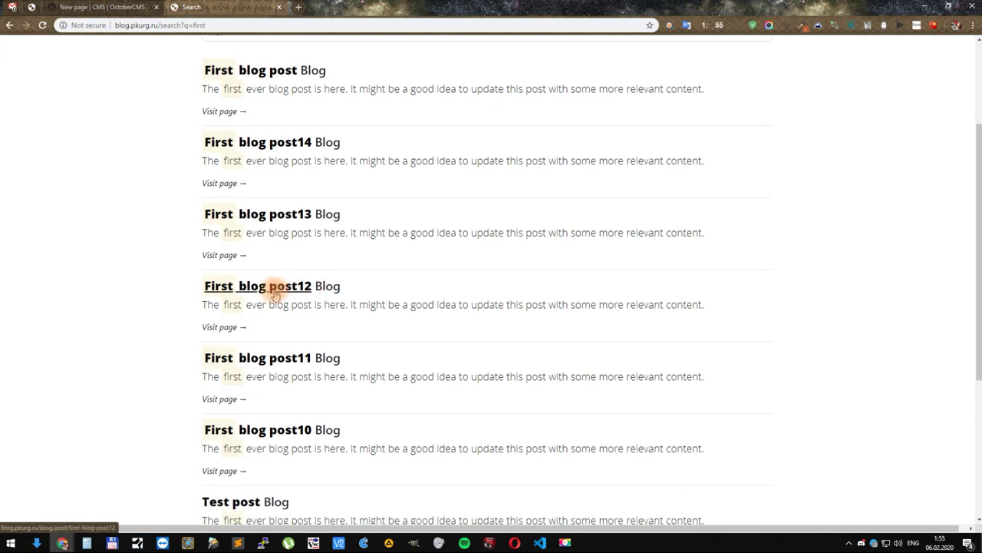
left_click(275, 294)
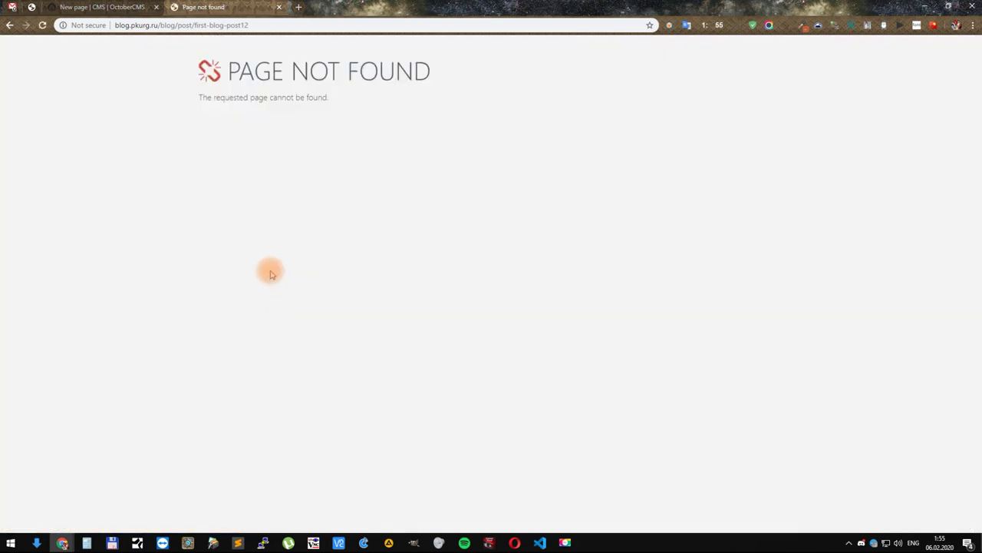
key("alt+Left")
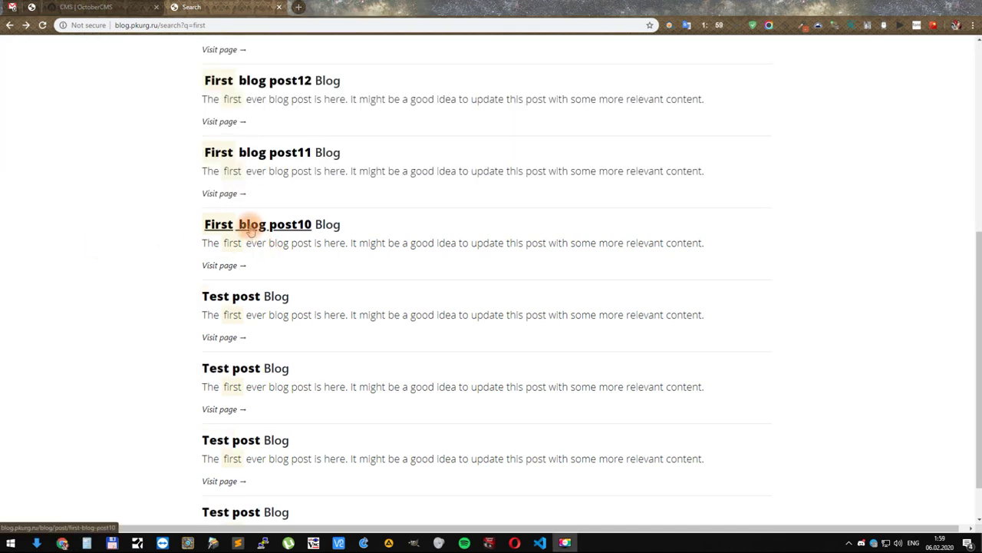
Step: In the backend's SiteSearch settings, set the RainLab.Blog provider's blog post page to post and save
left_click(91, 7)
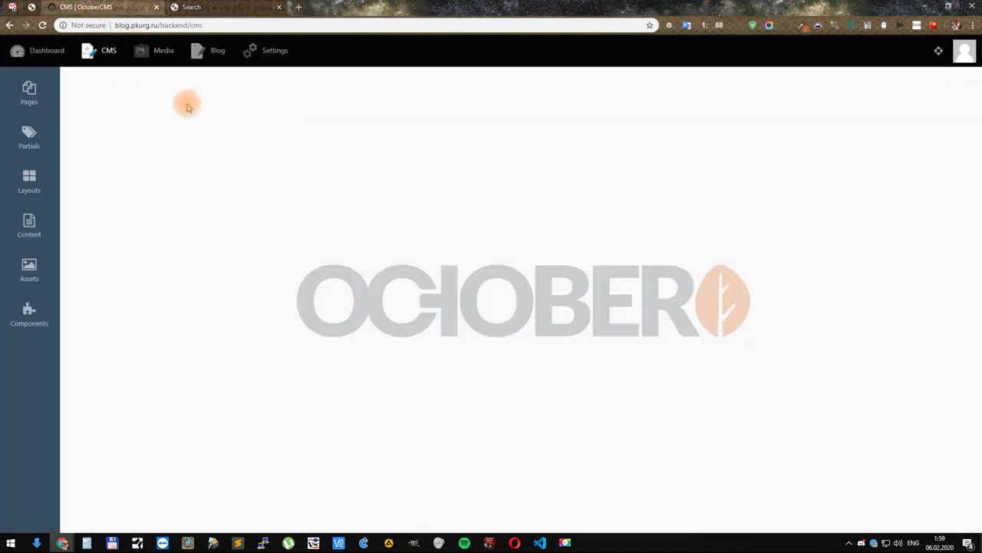
left_click(268, 50)
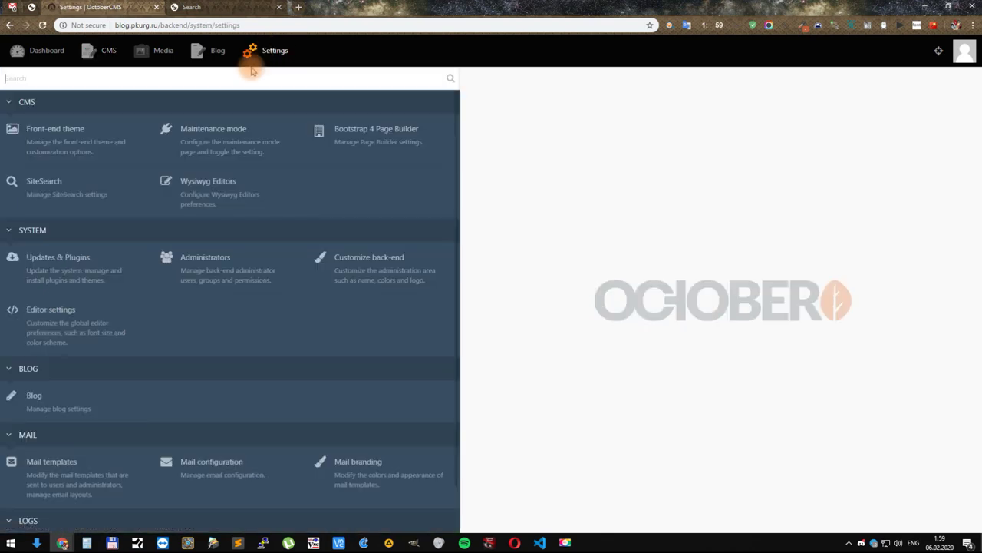
left_click(58, 188)
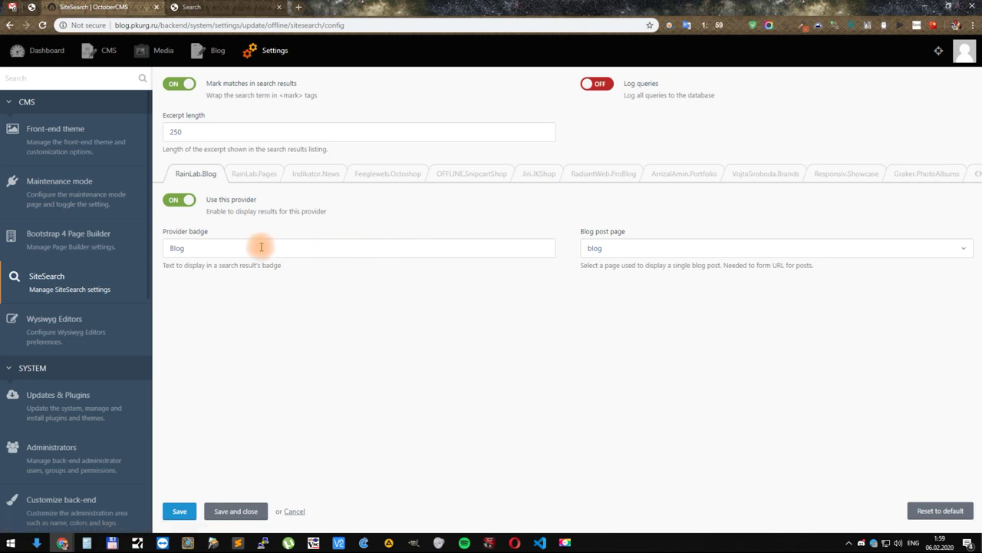
left_click(664, 247)
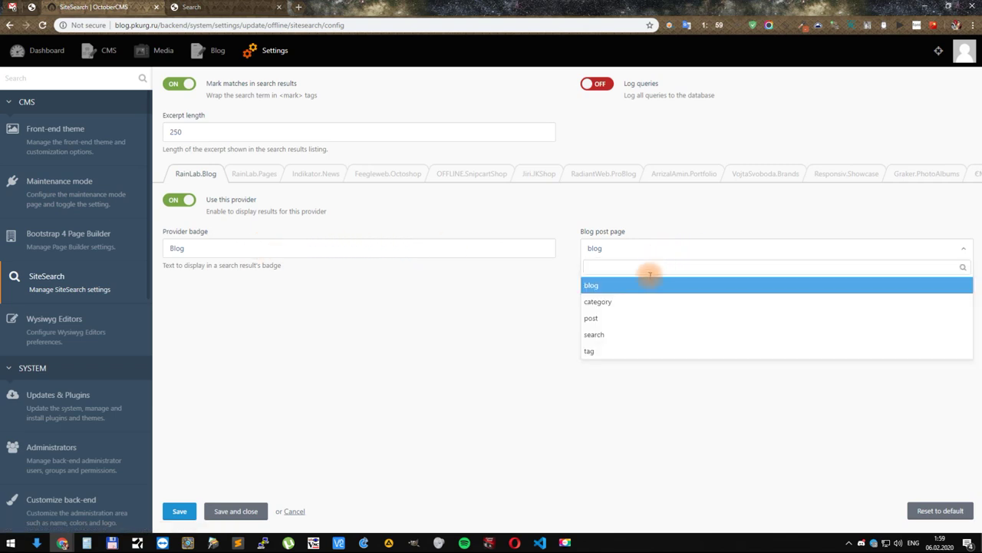
left_click(637, 317)
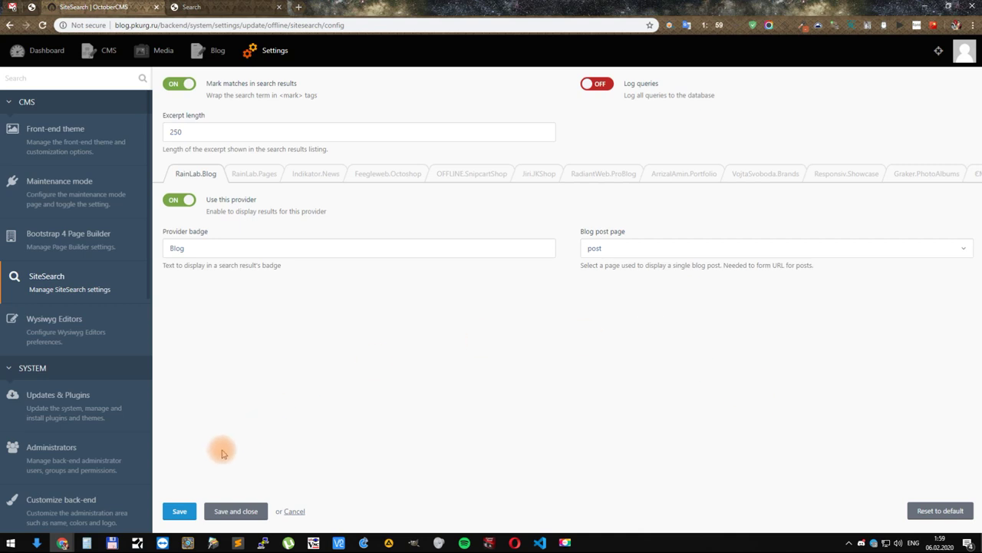
left_click(188, 510)
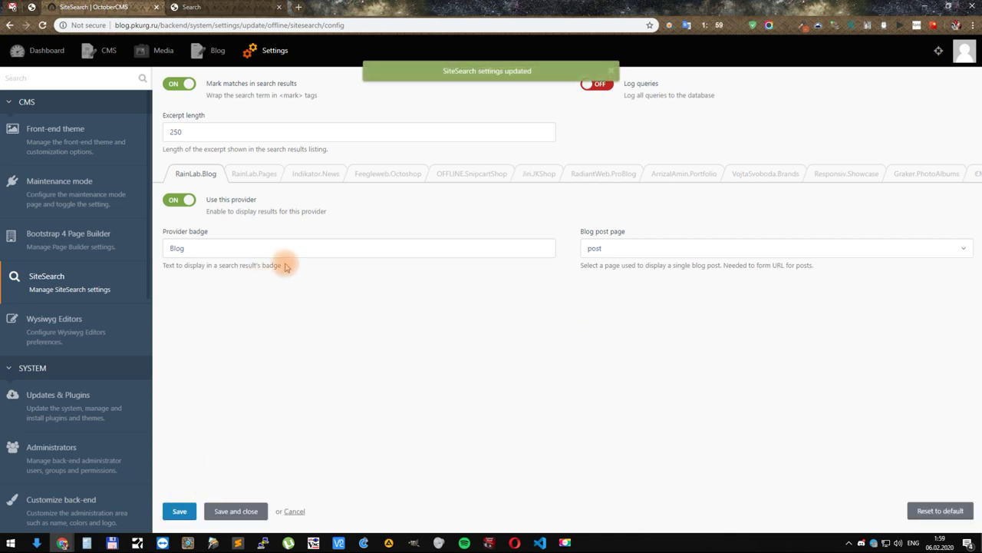
Step: Reload the search results and test the links to First blog post12 and First blog post10
left_click(222, 8)
left_click(43, 24)
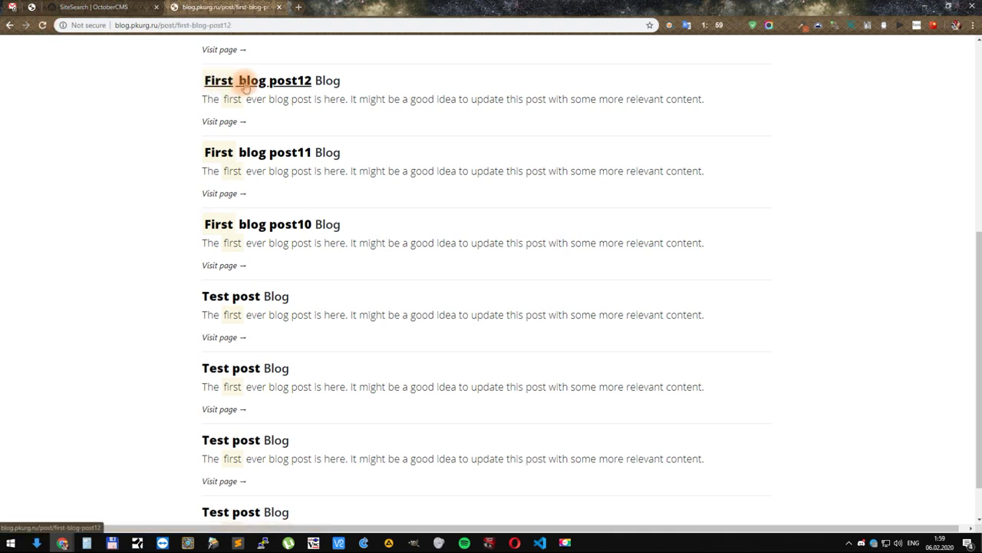
left_click(246, 86)
key("alt+Left")
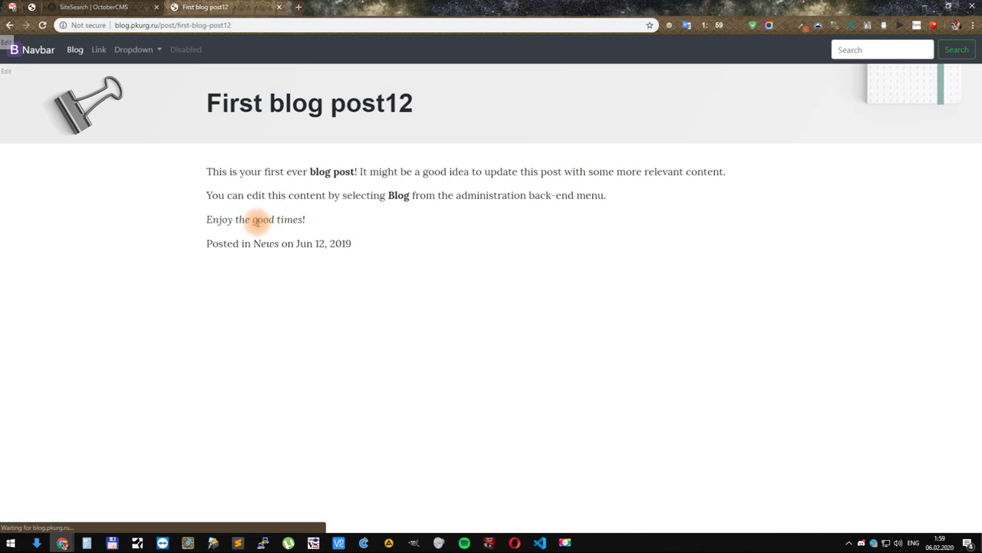
left_click(222, 266)
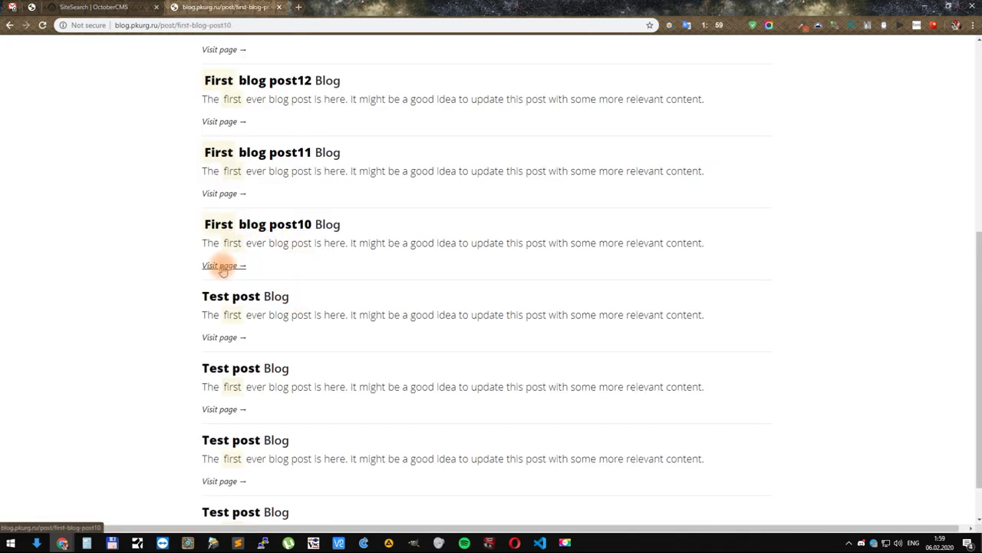
Step: Bring up the CMS section in the backend, and look over the site's My Blog page down to its end
left_click(116, 7)
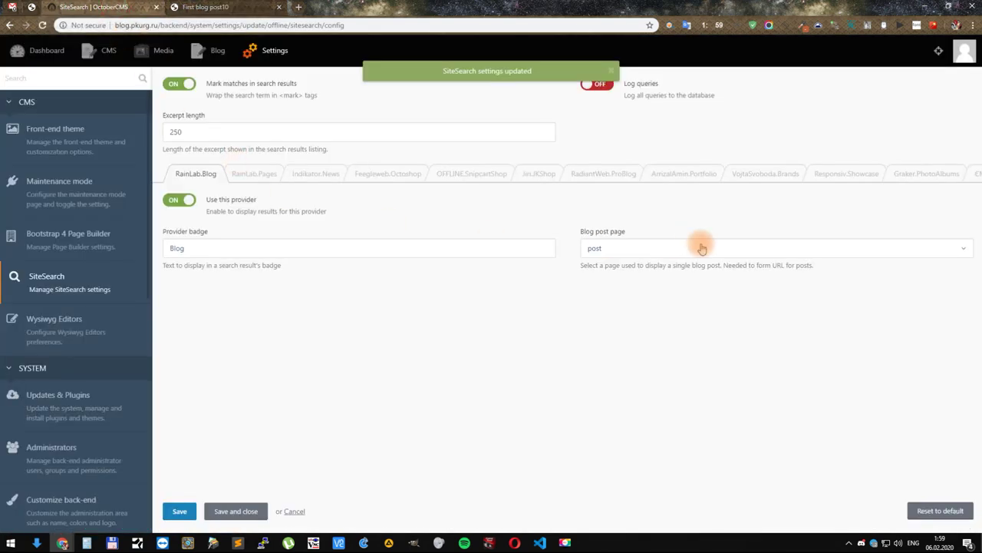
left_click(107, 50)
left_click(204, 8)
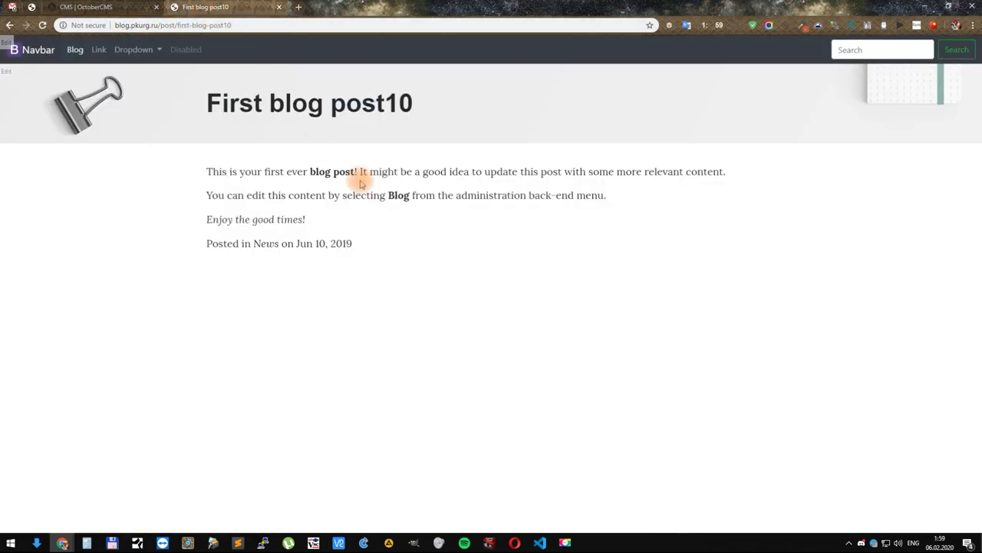
left_click(75, 49)
scroll(433, 205, "down", 3)
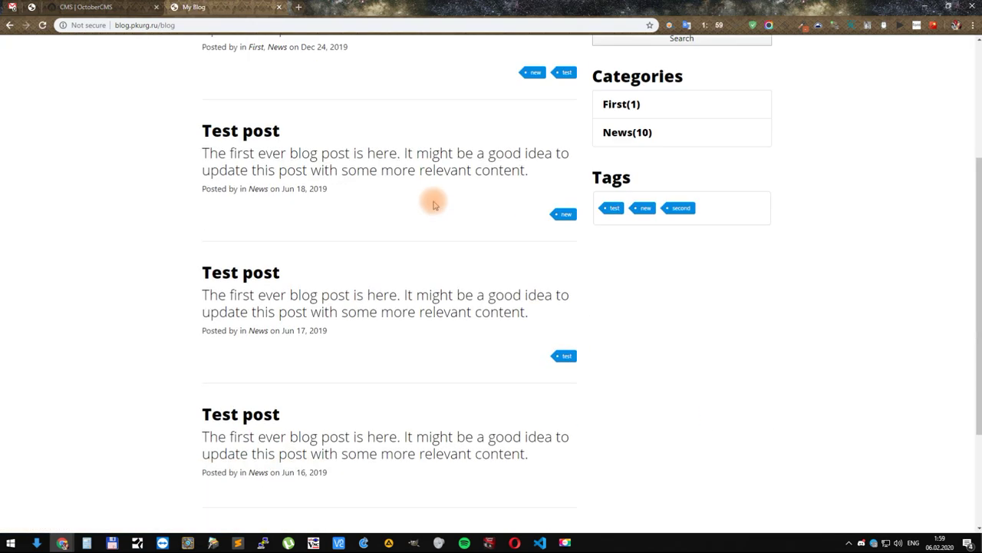
scroll(434, 204, "up", 3)
scroll(434, 204, "down", 4)
scroll(434, 204, "up", 5)
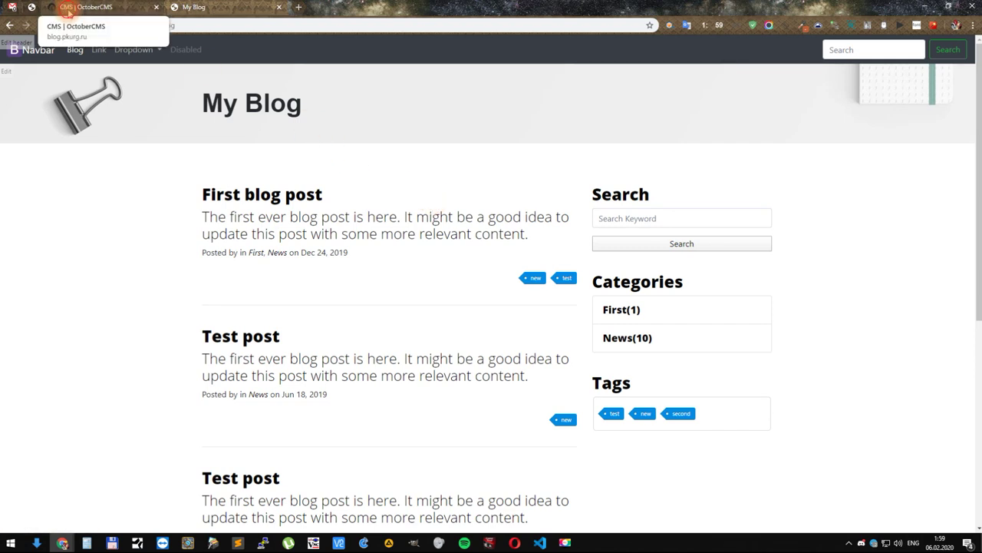
Step: Open the blog page in the CMS editor and add a third ContentBuilder component to its markup
left_click(67, 11)
left_click(28, 92)
left_click(83, 99)
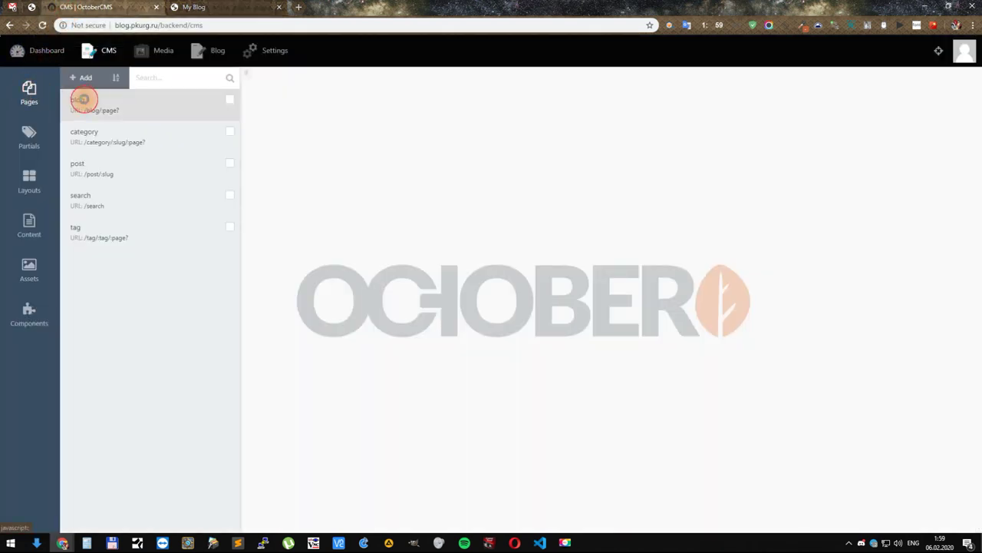
left_click(29, 100)
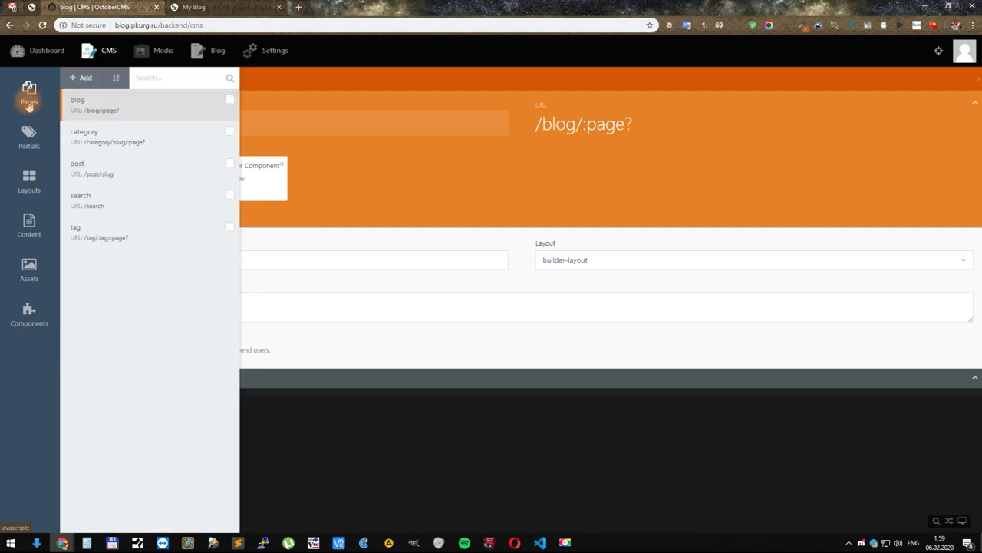
left_click(27, 314)
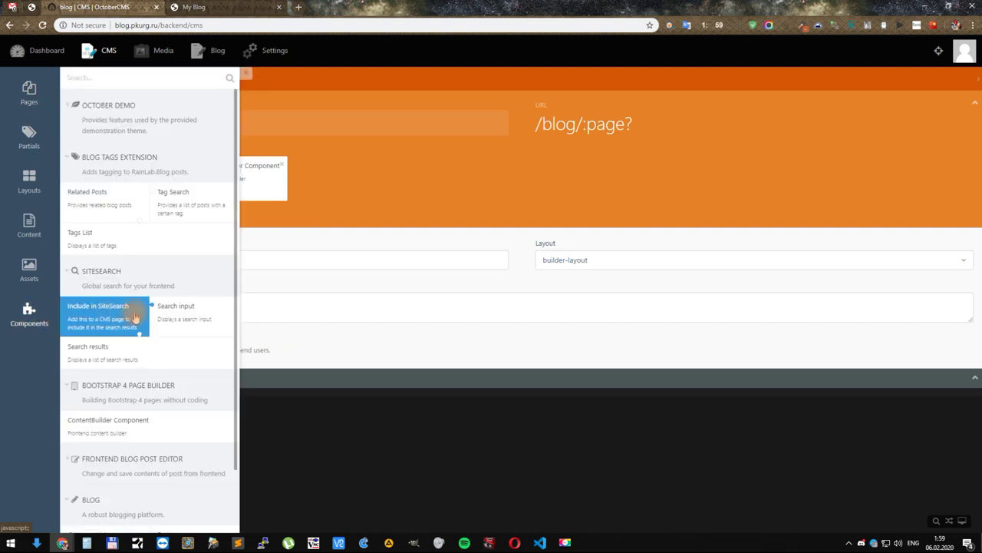
left_click_drag(121, 427, 318, 421)
Step: Put the ContentBuilder3 component on its own markup line, set its file to footer and save the page
left_click(217, 399)
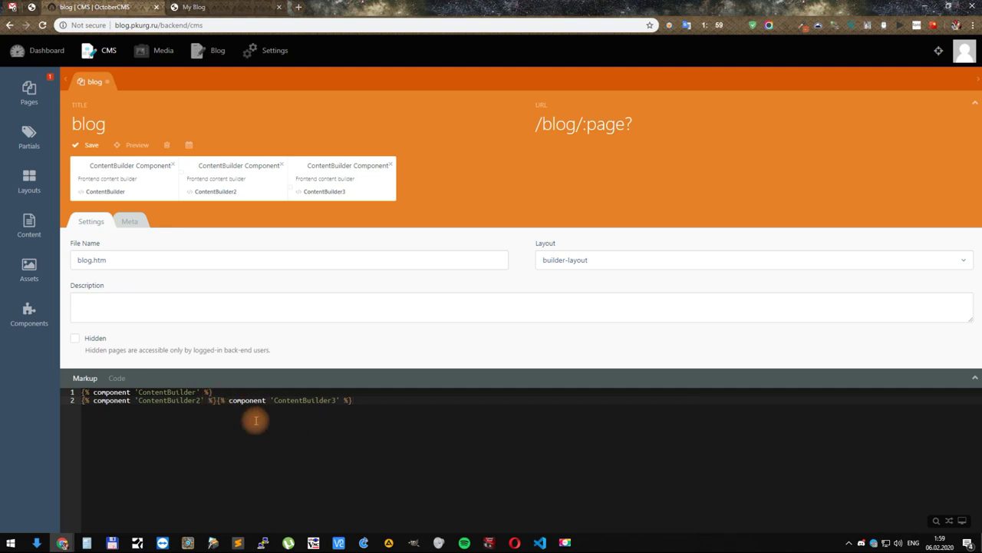
key("Return")
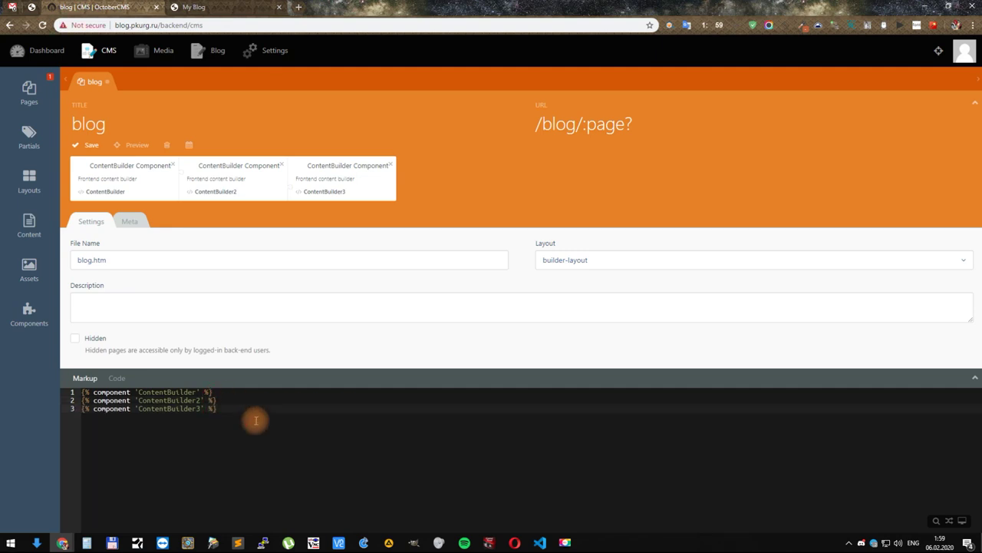
left_click(340, 177)
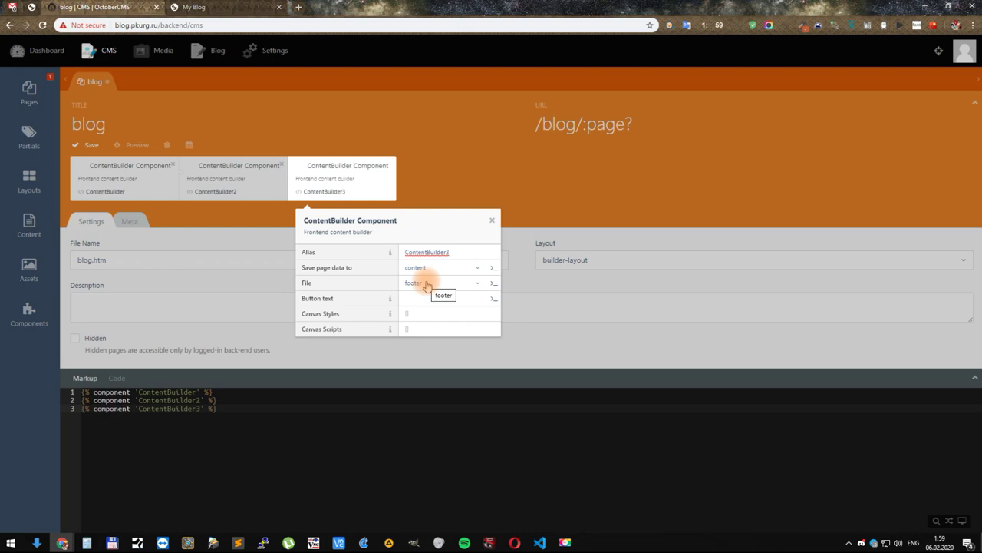
left_click(430, 184)
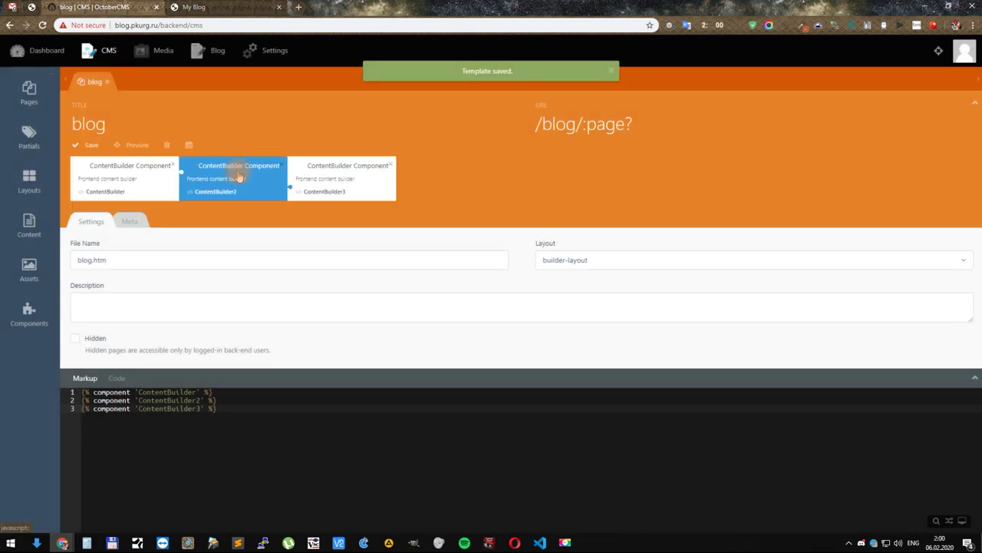
Step: Reload the My Blog page on the site and open the footer block below the pagination for editing
left_click(200, 7)
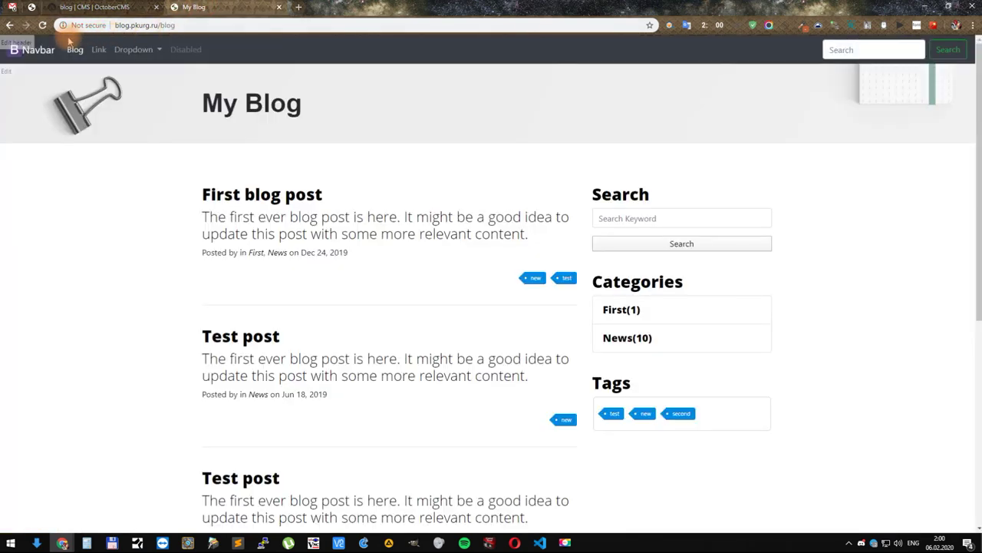
left_click(43, 26)
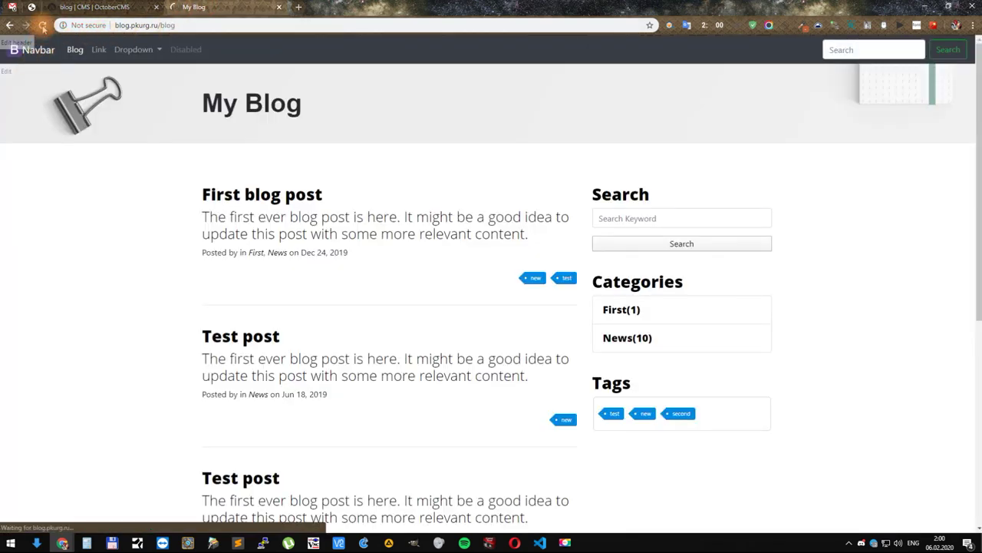
scroll(66, 103, "down", 5)
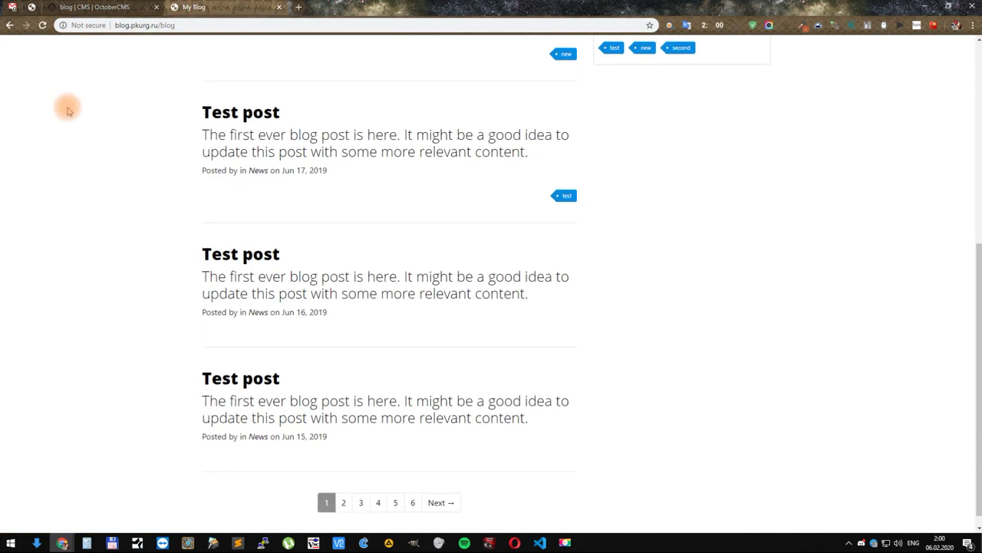
left_click(7, 526)
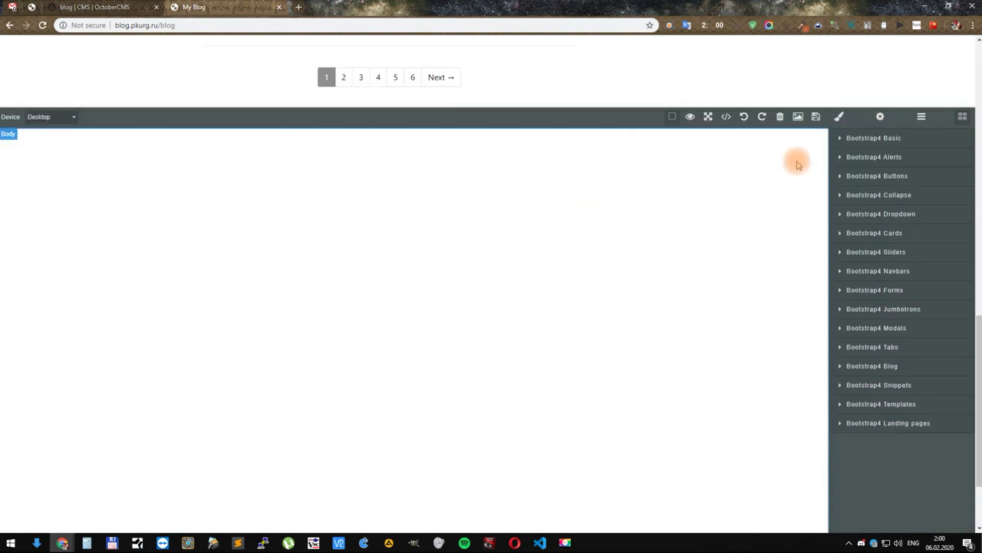
Step: Insert a full-width row in the empty footer canvas and place three stacked containers inside it
left_click(867, 140)
left_click_drag(865, 175, 704, 178)
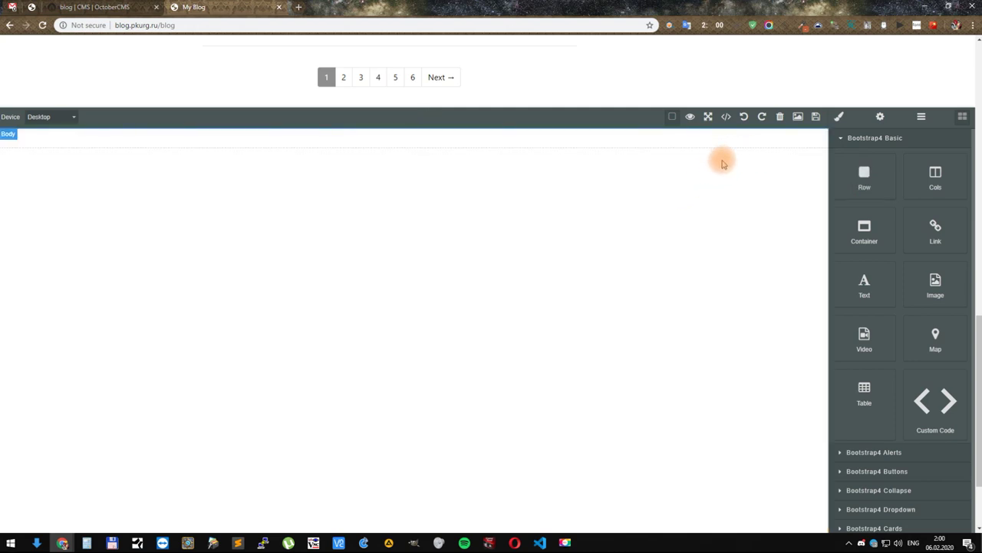
left_click_drag(865, 239, 673, 138)
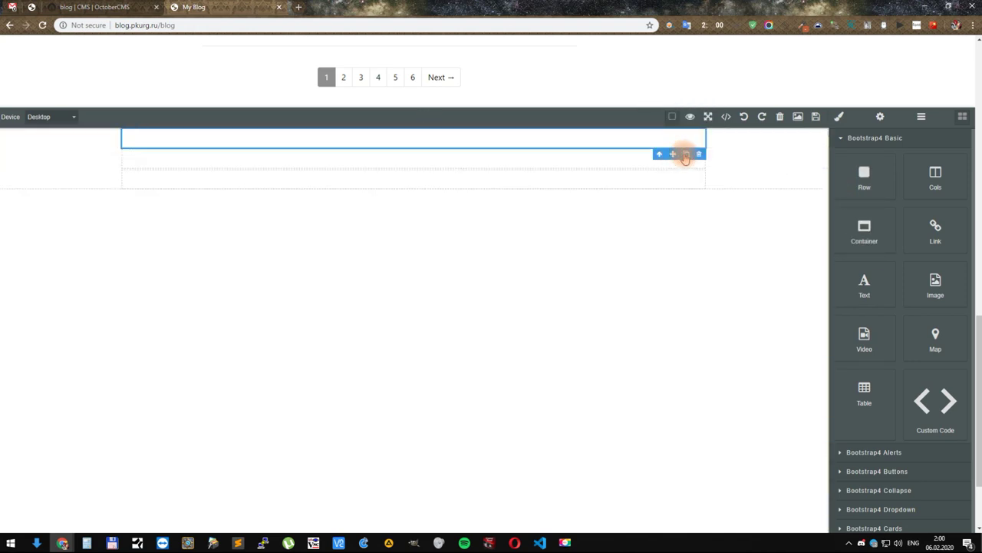
Step: Add a text block to the middle footer container, enter My blog 2020 and make it bold
mouse_move(877, 286)
left_mouse_down()
mouse_move(407, 159)
mouse_move(346, 171)
left_mouse_up()
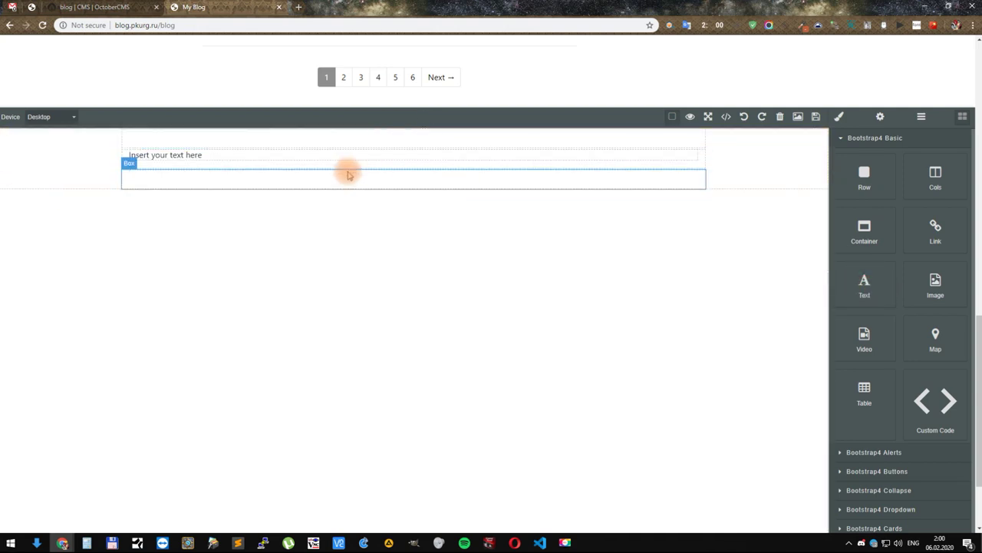
double_click(307, 155)
type("M")
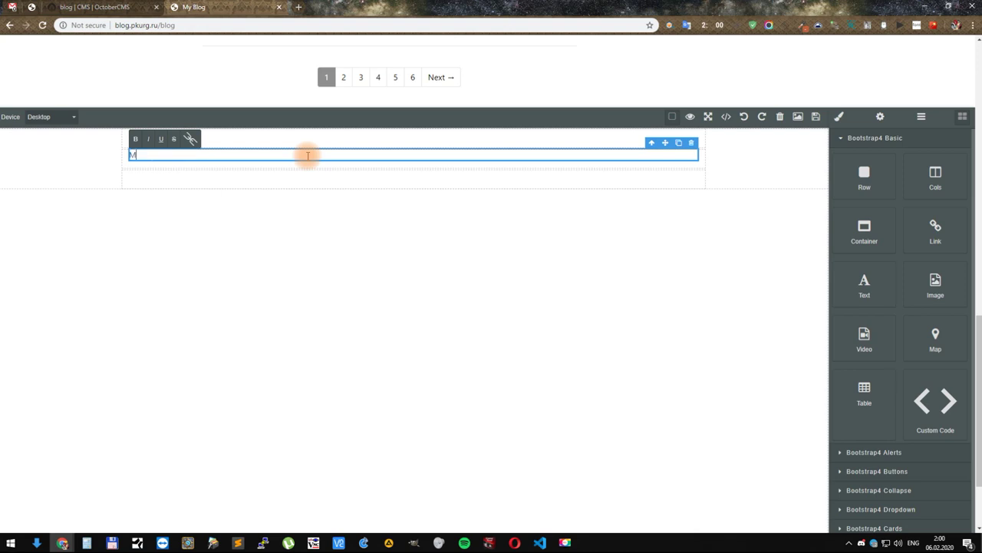
type("y blog 2020")
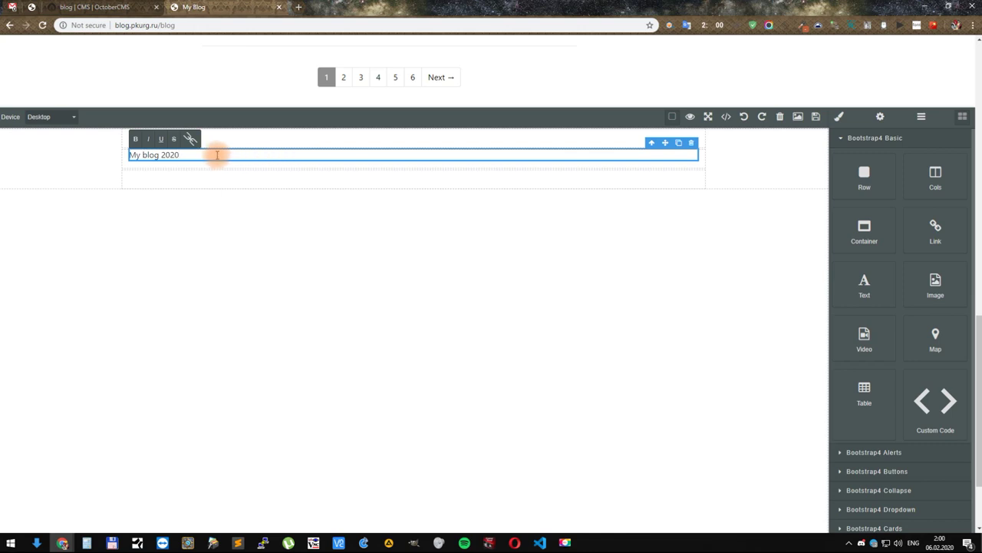
key("ctrl+a")
left_click(135, 139)
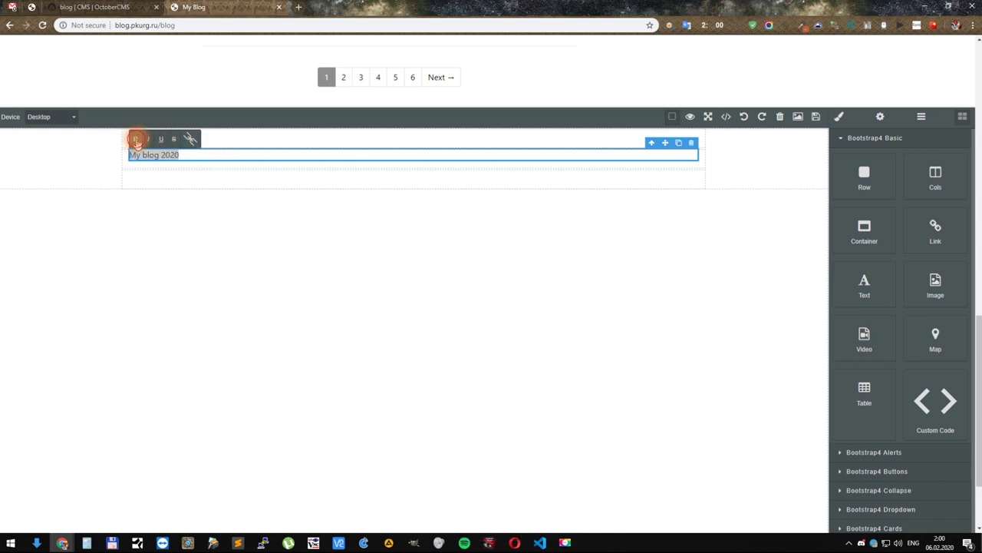
Step: Select the outer footer row and replace its row class with a footer class
left_click(657, 142)
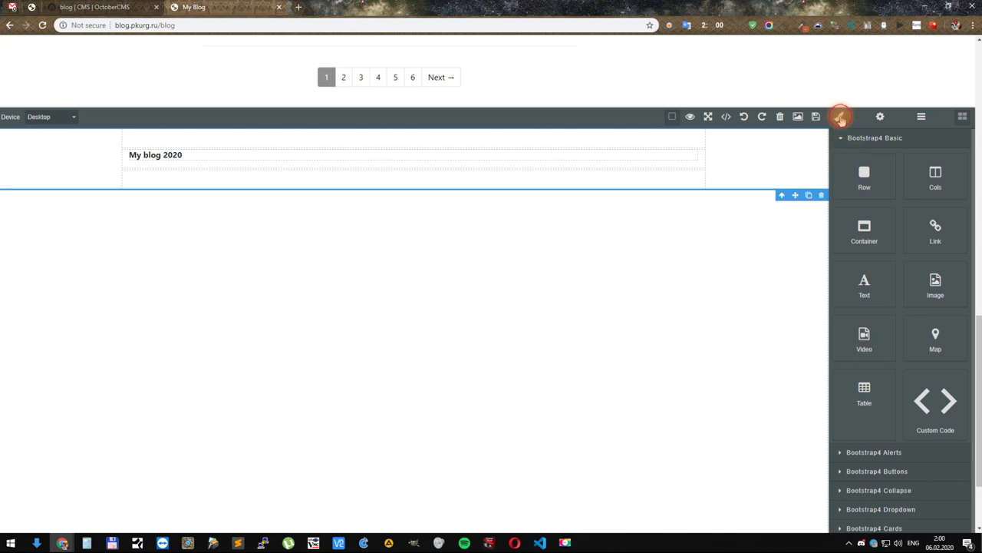
left_click(839, 116)
left_click(881, 160)
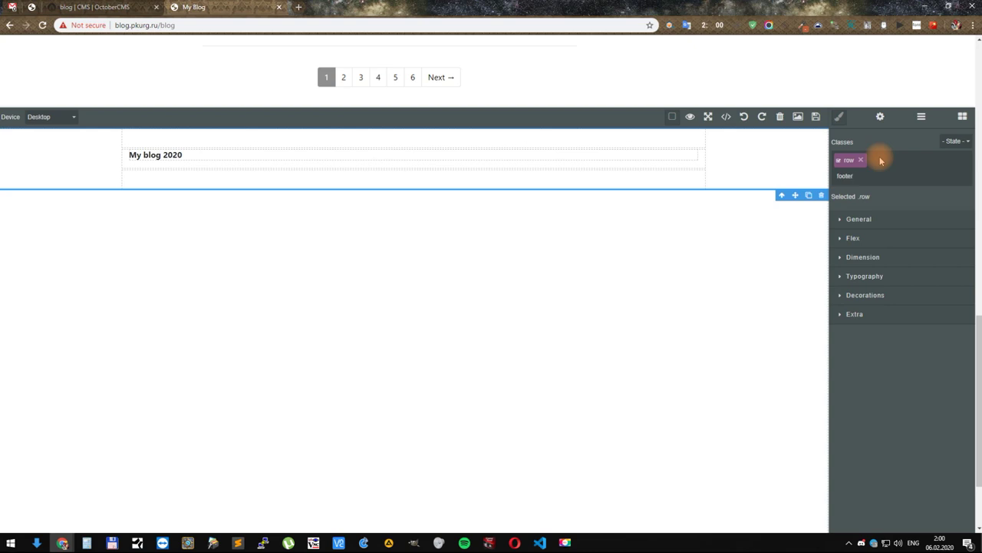
key("Return")
left_click(860, 159)
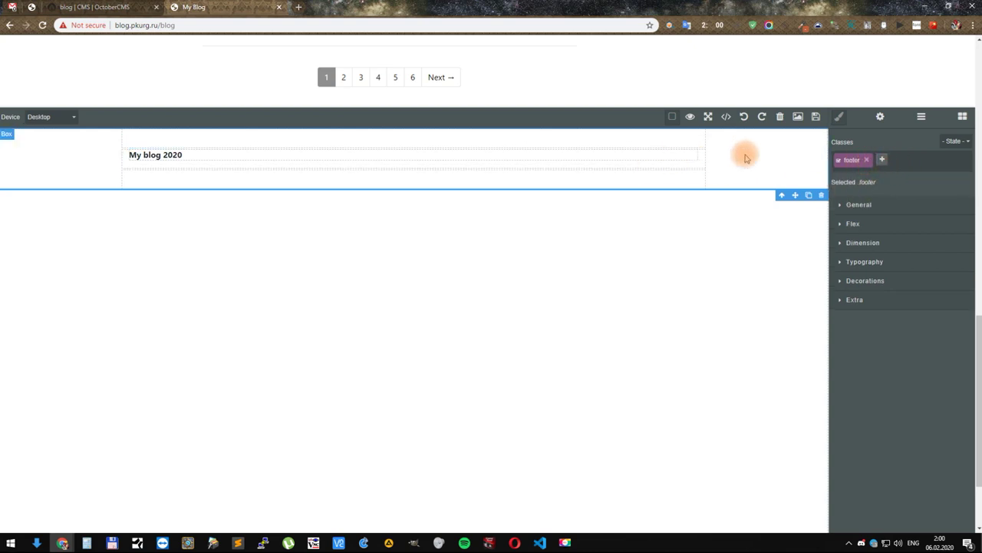
Step: Give the footer class a light grey background colour, #dedede
left_click(884, 282)
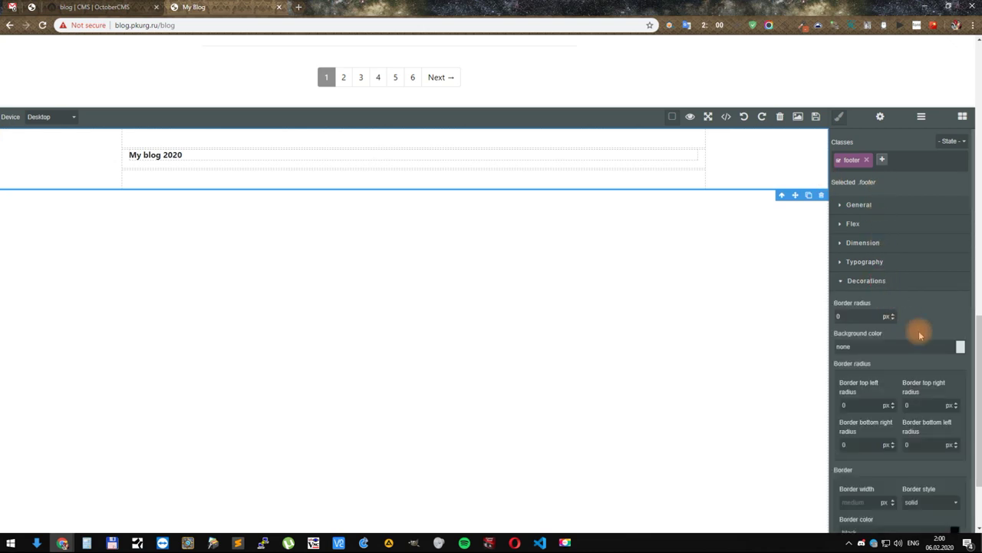
left_click(960, 346)
left_click_drag(881, 374, 863, 370)
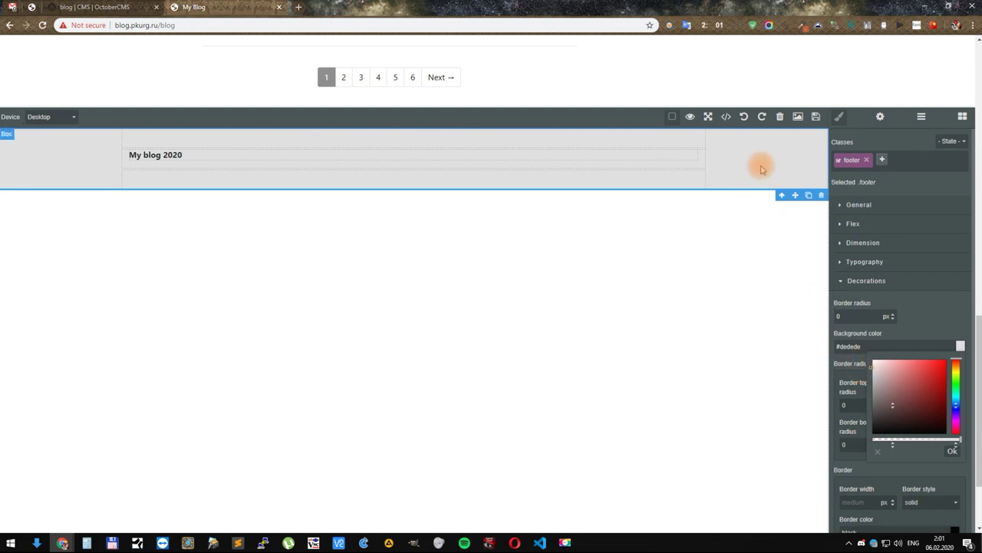
left_click(757, 257)
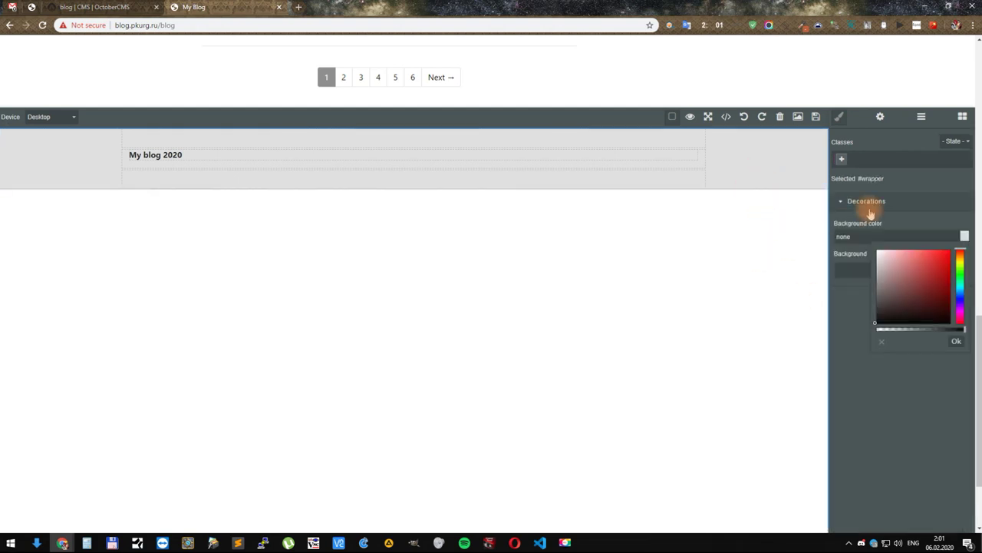
left_click(795, 165)
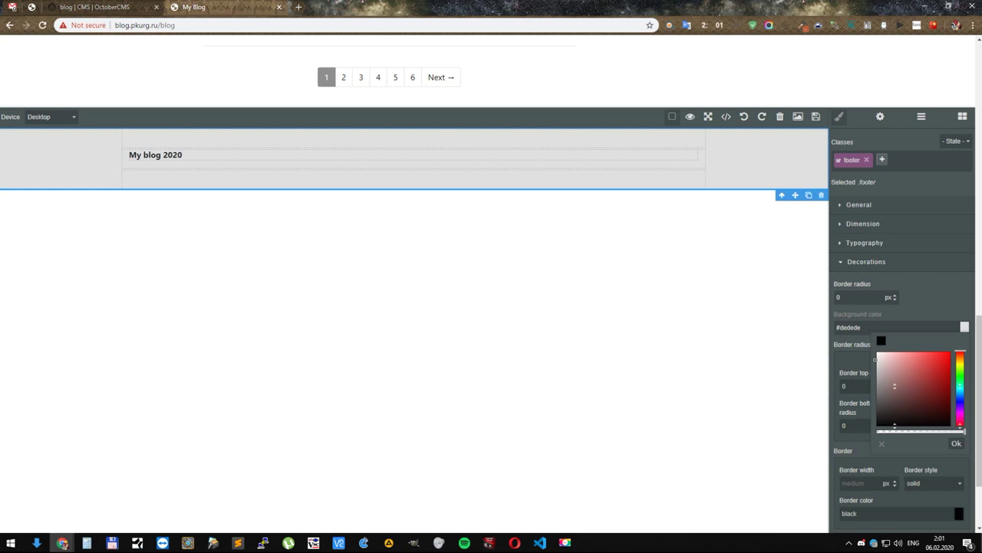
Step: Add a custom code block to the first footer container holding sticky-footer CSS in style tags, with 60px margin and height, and save it
key("alt+Tab")
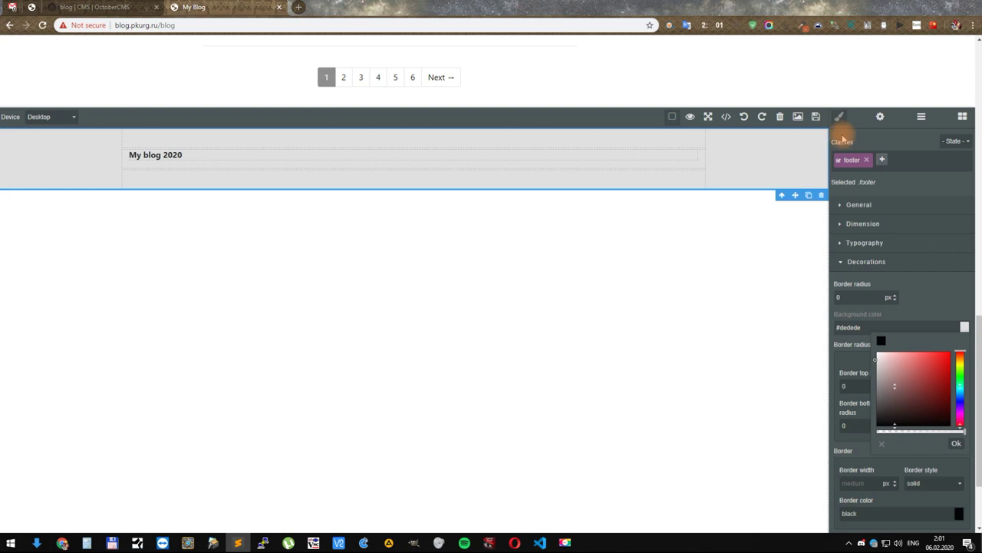
left_click(963, 116)
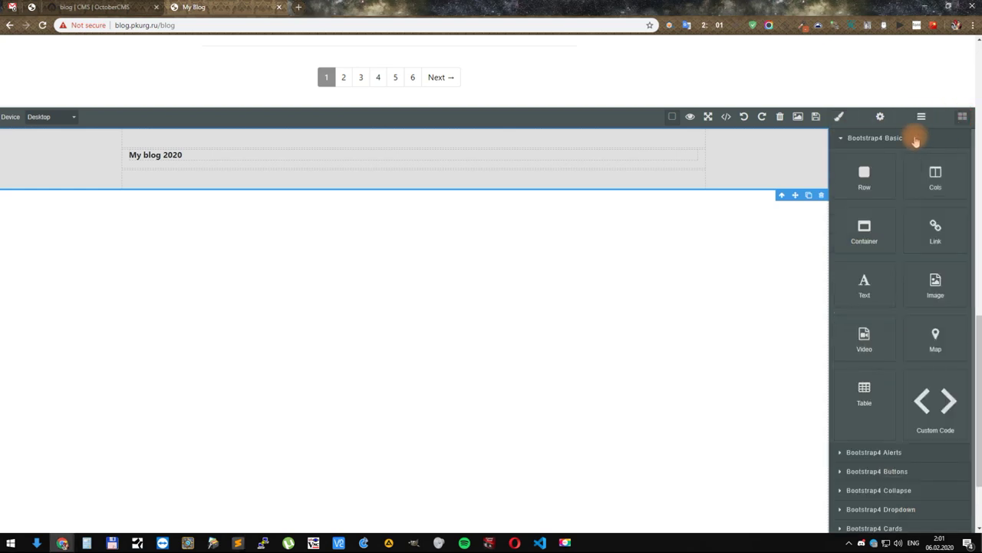
left_click_drag(935, 403, 384, 139)
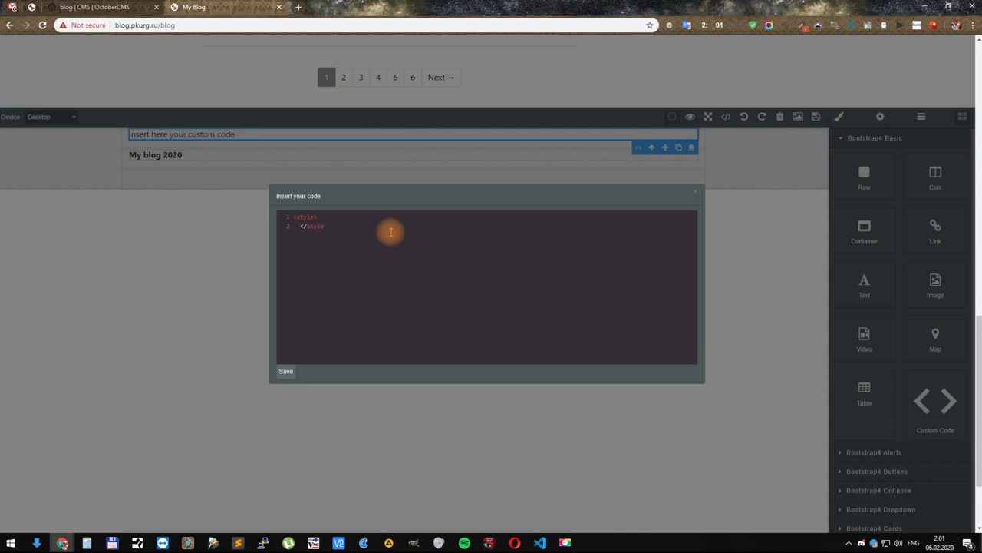
key("Home")
key("Return")
type("html {   position: relative;   min-height: 100%; } body {   margin-bottom: 60px; /* Margin bottom by footer height */ } .footer {   position: absolute;   bottom: 0;   width: 100%;   height: 60px; /* Set the fixed height of the footer here */   line-height: 60px; /* Vertically center the text there */   background-color: #f5f5f5; }")
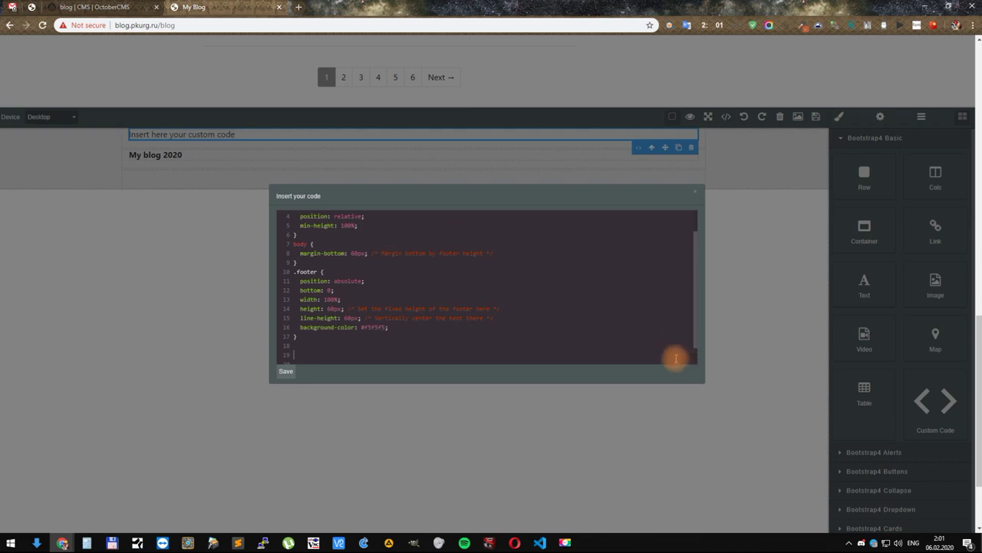
scroll(612, 312, "up", 2)
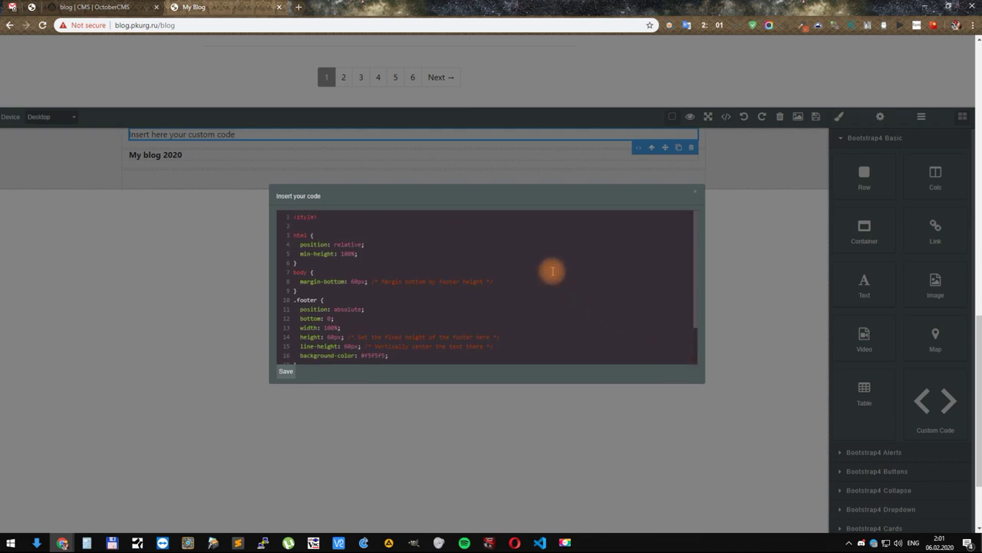
scroll(432, 247, "down", 3)
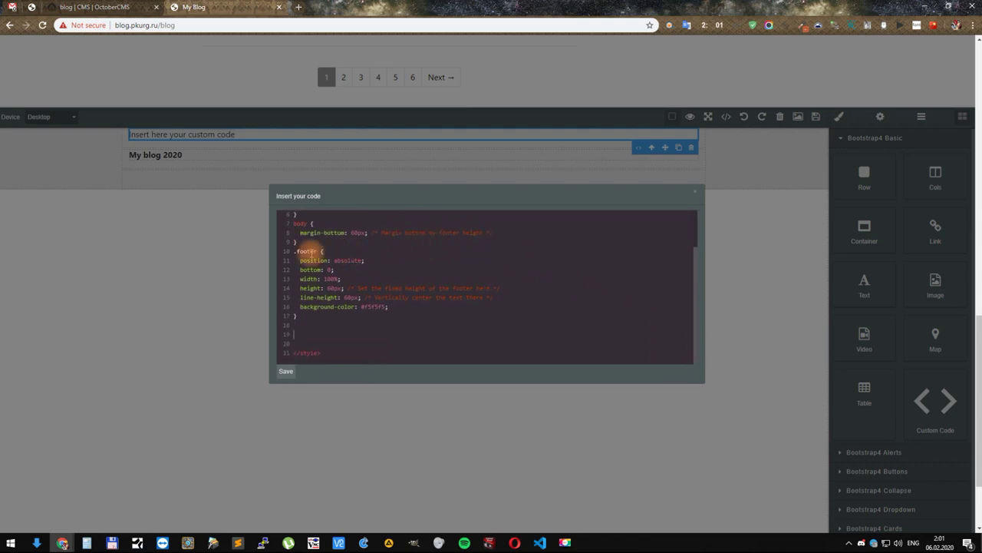
left_click(286, 372)
Step: Inspect the footer canvas with the custom CSS applied and undo the last change
scroll(767, 303, "down", 2)
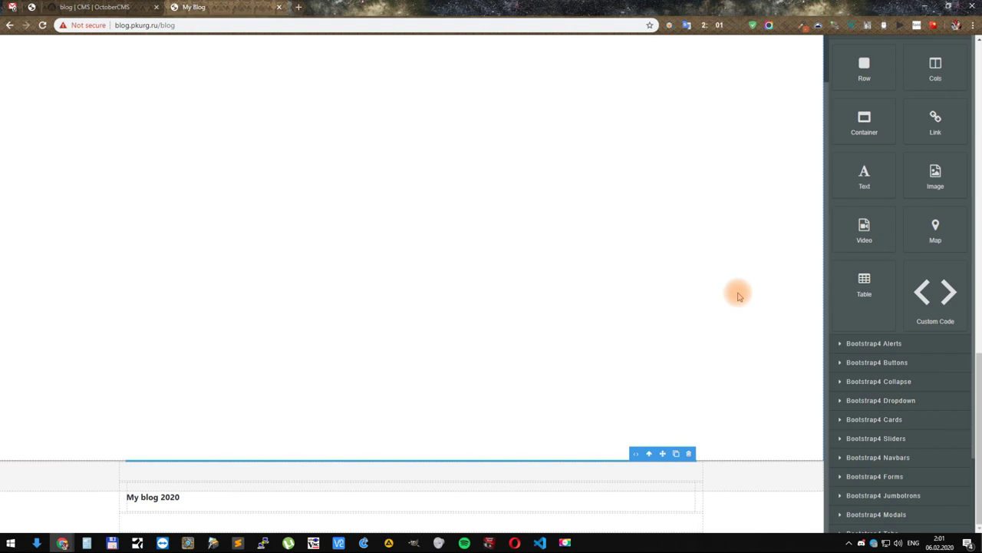
scroll(767, 92, "up", 5)
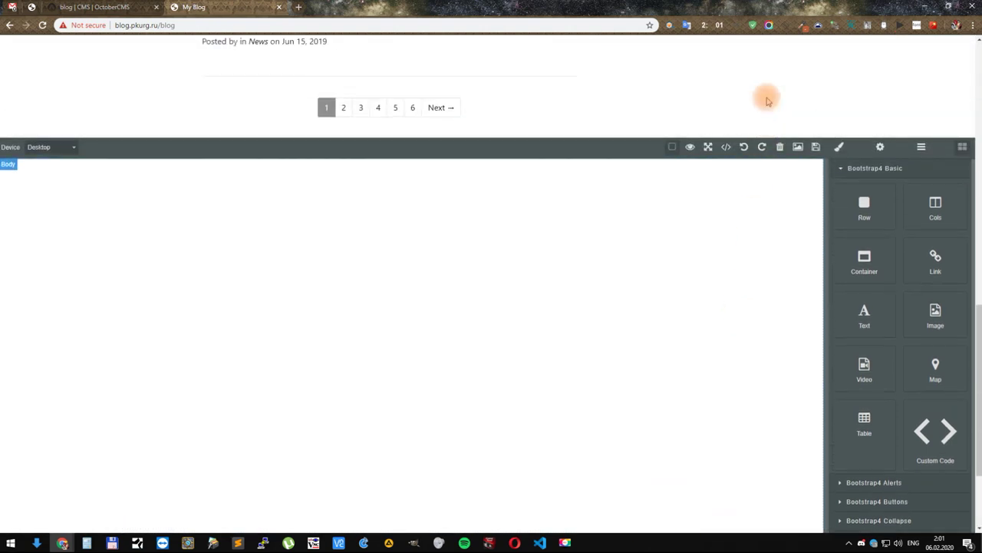
left_click(744, 266)
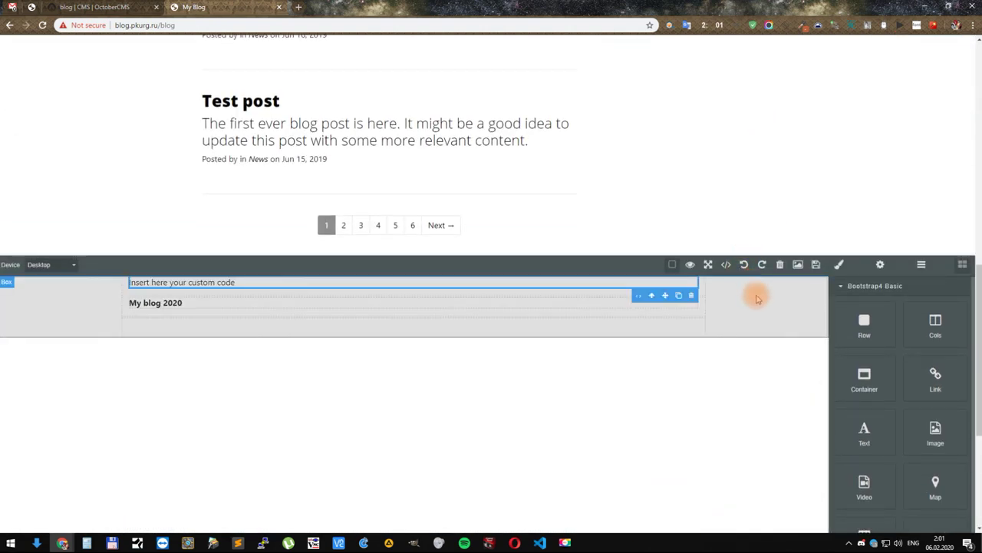
Step: Select the outer footer row and set the footer class height to 160 px
scroll(752, 340, "down", 2)
left_click(763, 213)
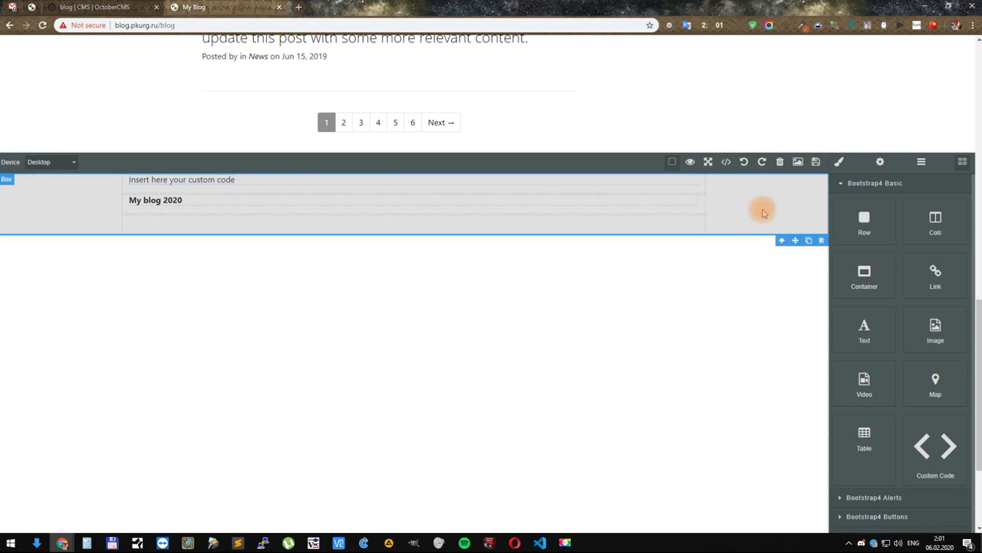
mouse_move(864, 194)
left_mouse_down()
mouse_move(839, 265)
mouse_move(872, 334)
left_mouse_up()
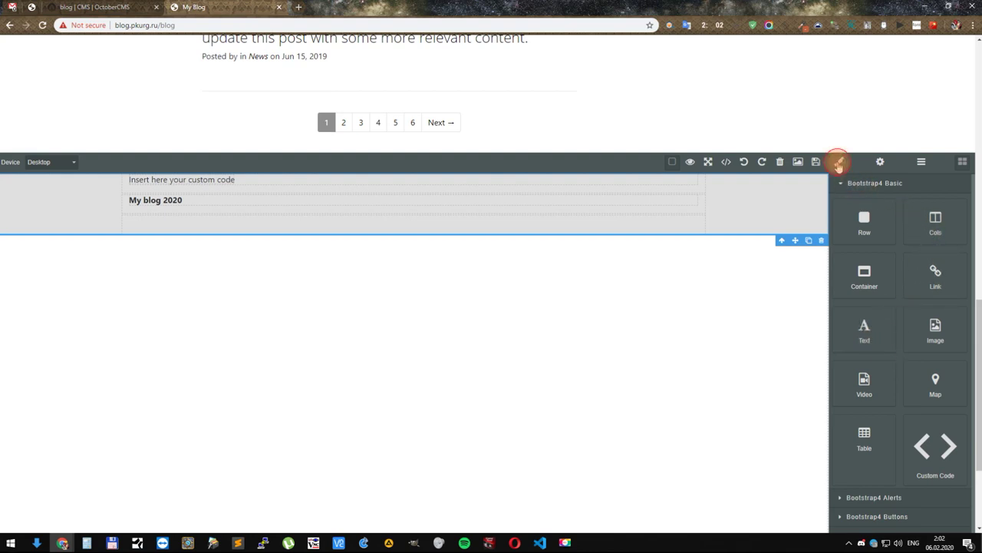
left_click(838, 162)
left_click(867, 269)
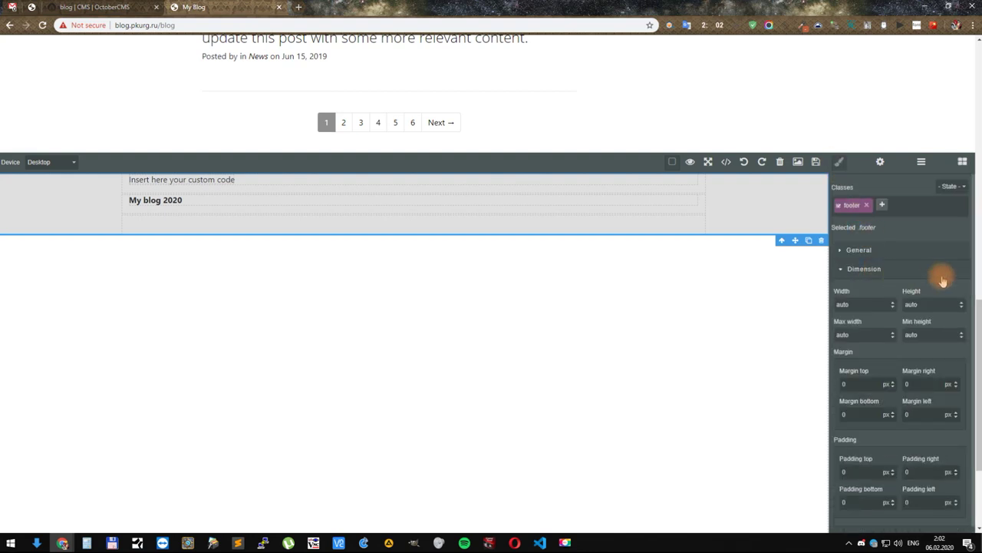
left_click_drag(964, 302, 958, 236)
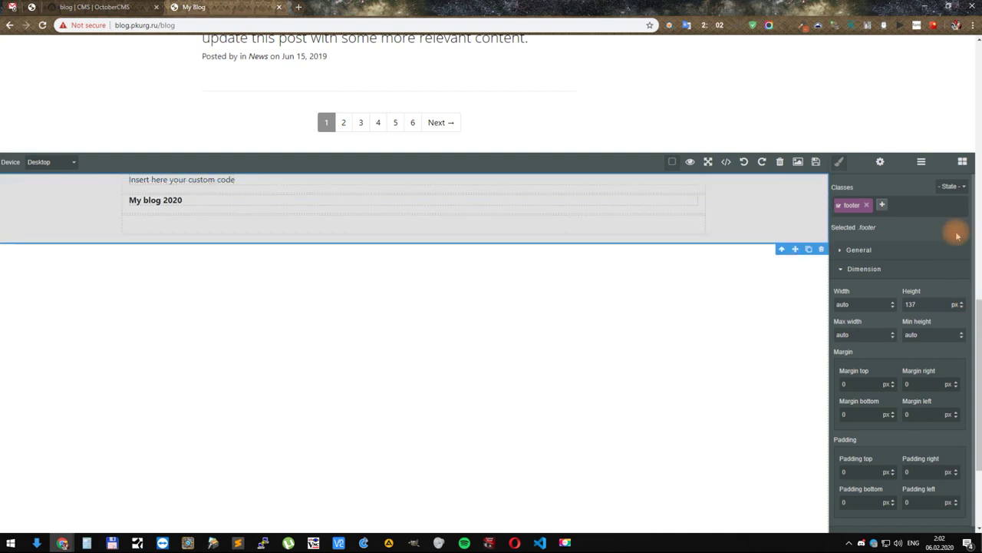
left_click(929, 303)
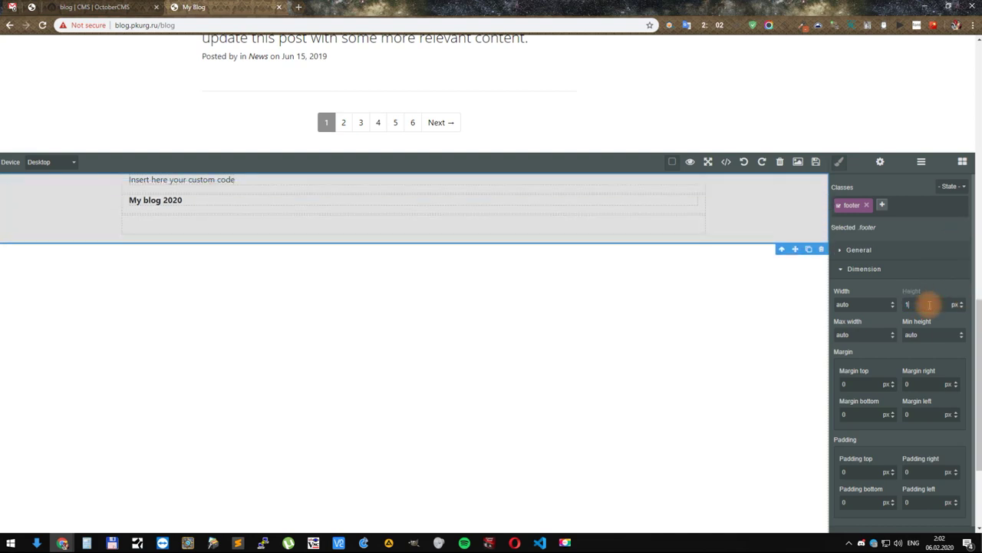
type("160")
key("Return")
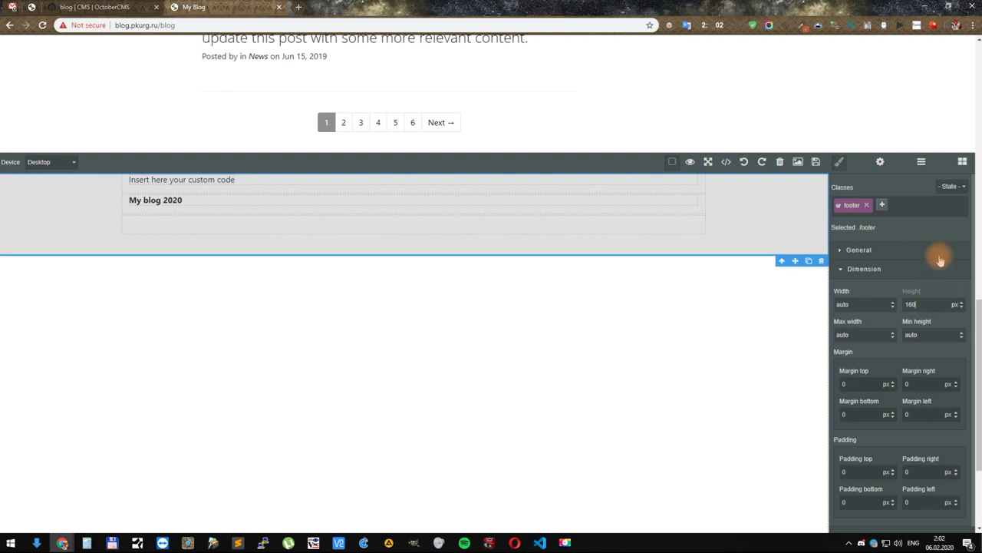
left_click(967, 164)
left_click_drag(947, 461, 397, 188)
left_click_drag(397, 186, 396, 178)
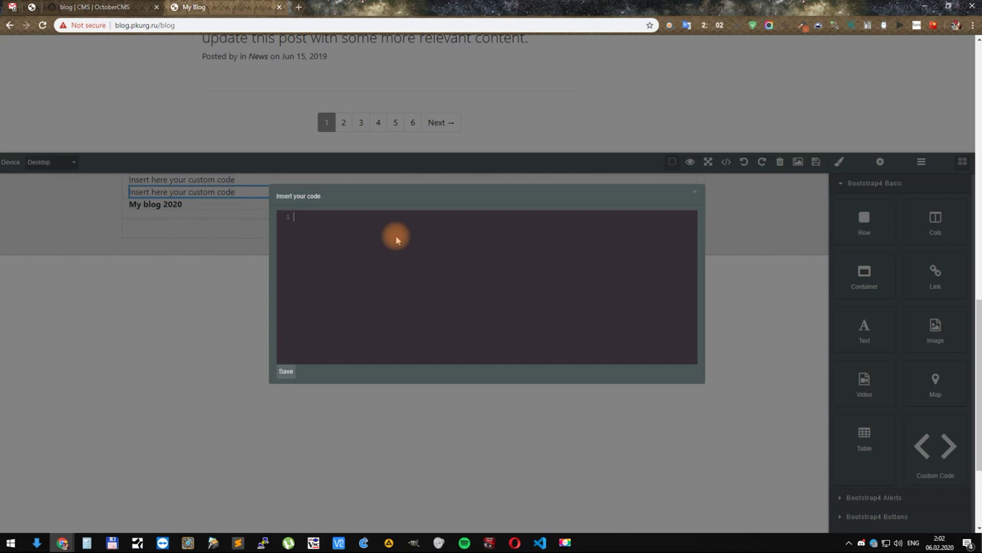
left_click(513, 240)
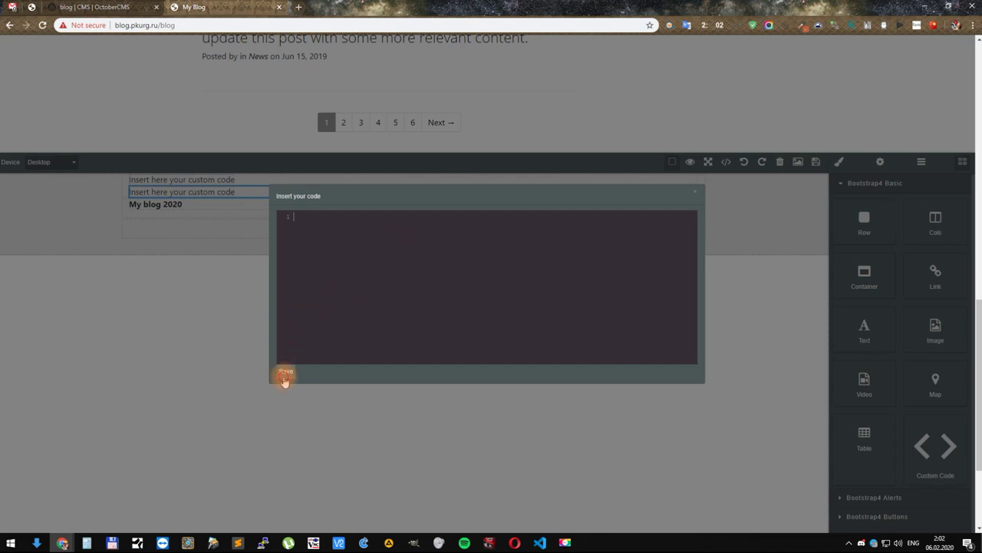
left_click(285, 372)
Step: Reopen the first custom code block, set the body margin-bottom and the .footer height to 160px, and save the code
triple_click(221, 178)
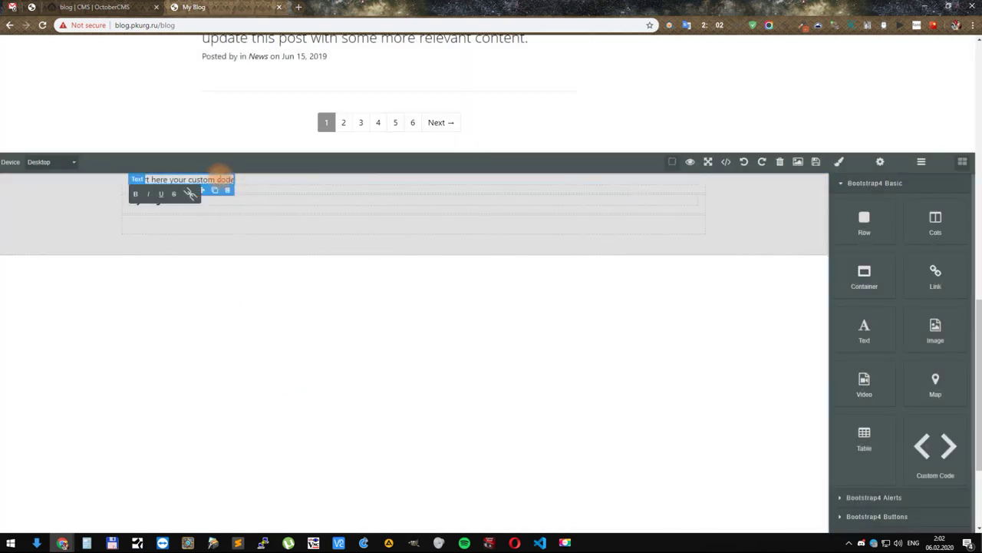
double_click(226, 188)
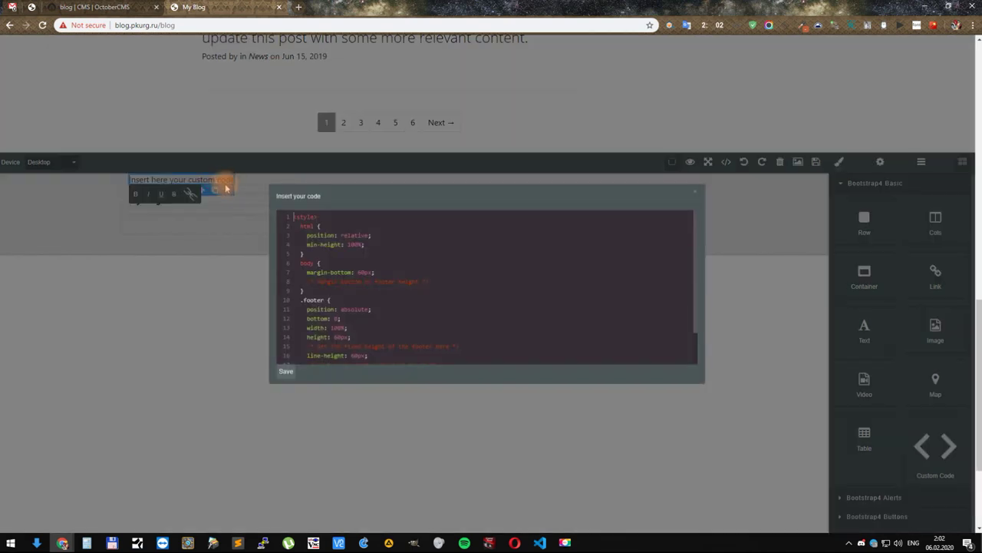
left_click(360, 254)
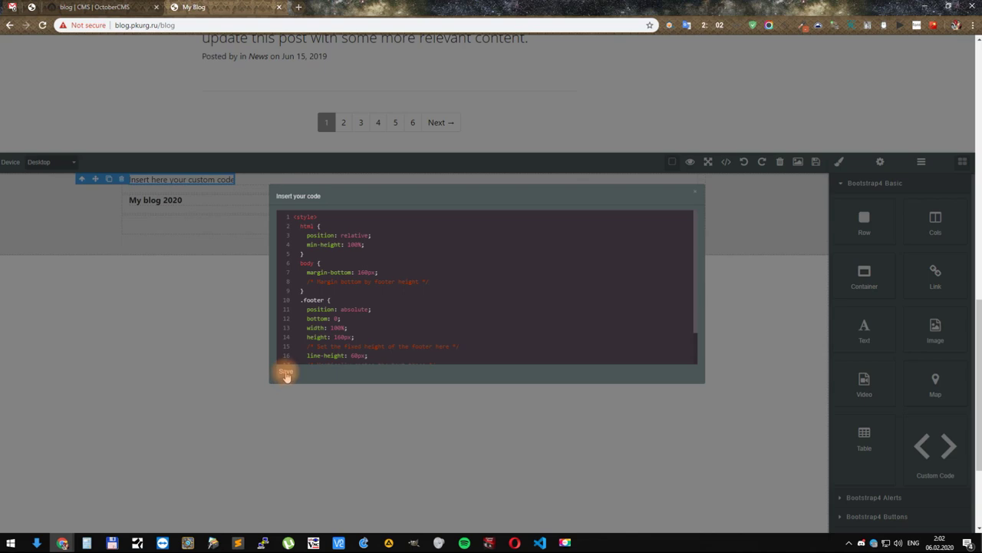
left_click(286, 373)
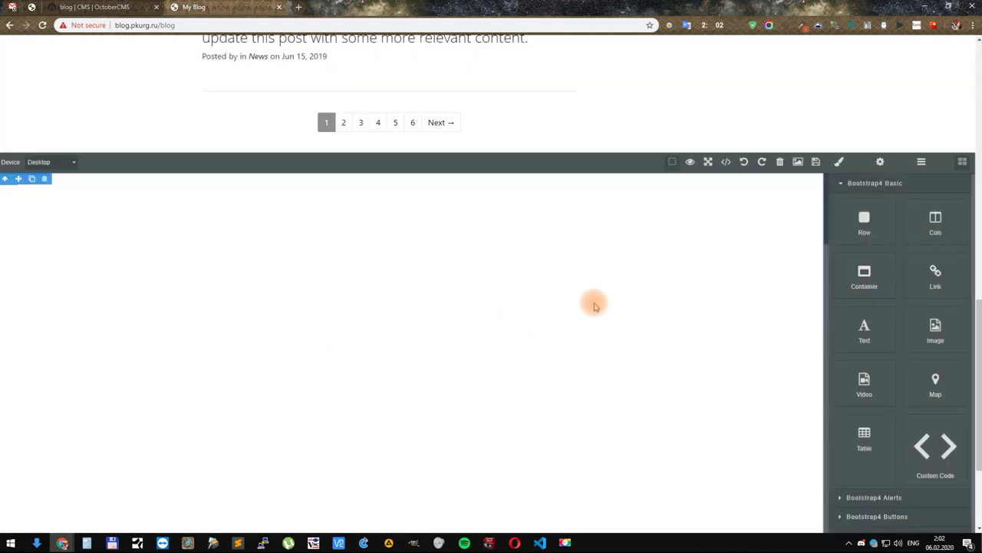
Step: Save the footer content to the blog page and reopen the footer block for editing
scroll(675, 307, "down", 2)
scroll(699, 305, "down", 1)
scroll(697, 300, "up", 5)
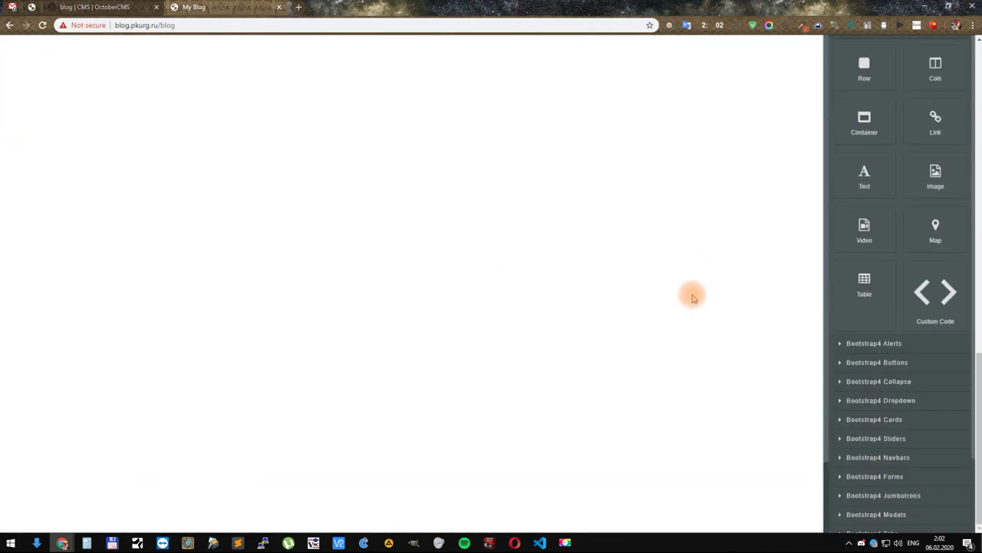
left_click(815, 316)
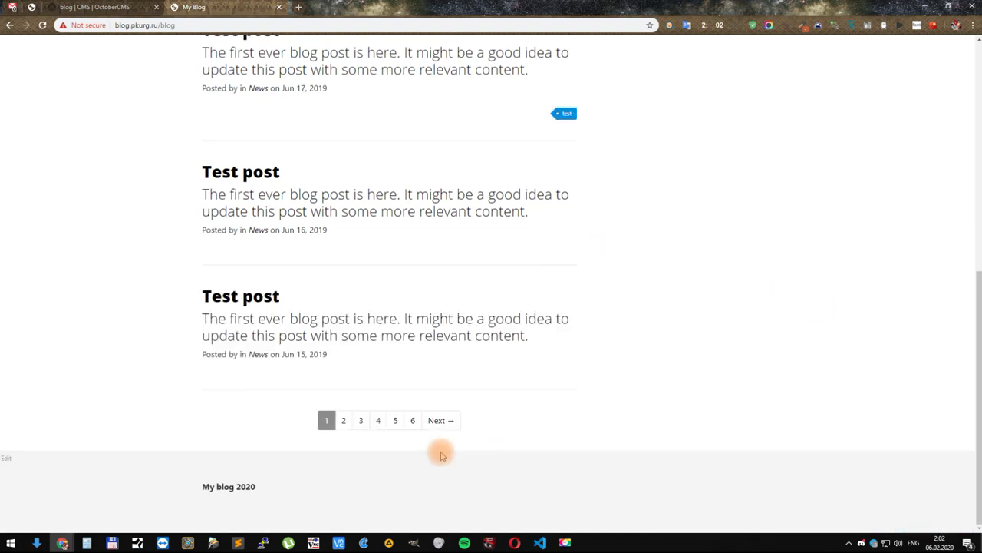
left_click(7, 459)
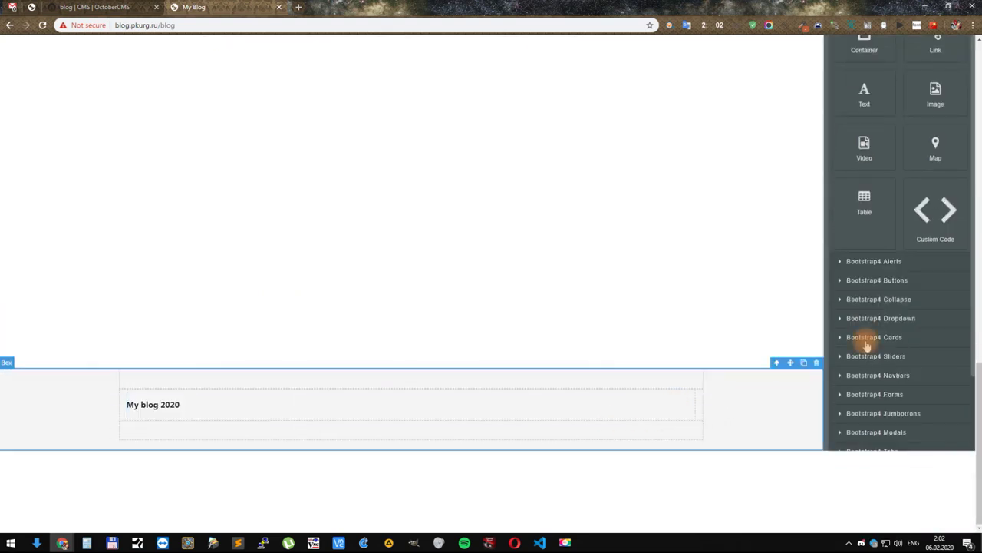
Step: Set the footer class's background color to #c9c2c2 and save the footer content to the blog page
scroll(898, 146, "up", 2)
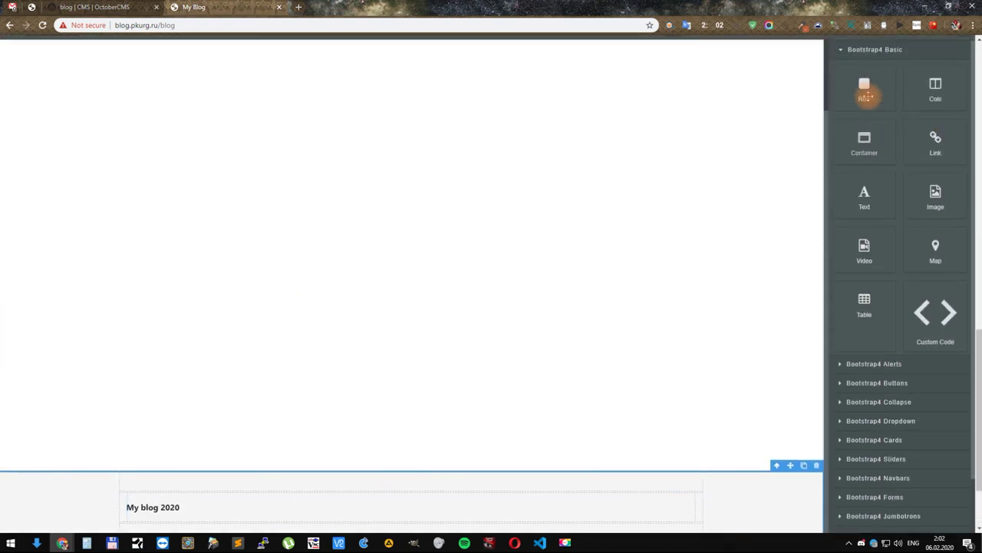
left_click(854, 104)
left_click(840, 80)
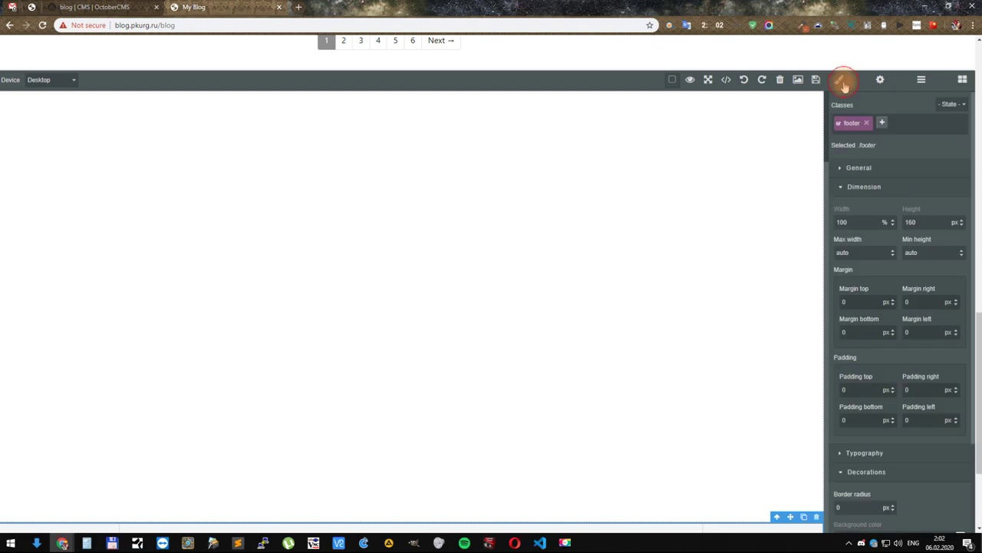
scroll(713, 274, "down", 2)
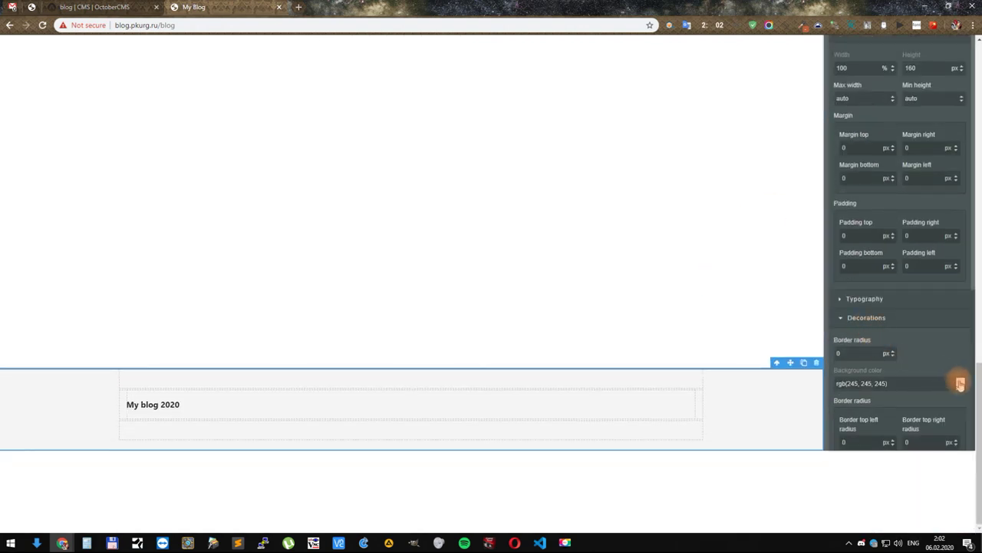
left_click(960, 383)
left_click_drag(878, 422, 867, 433)
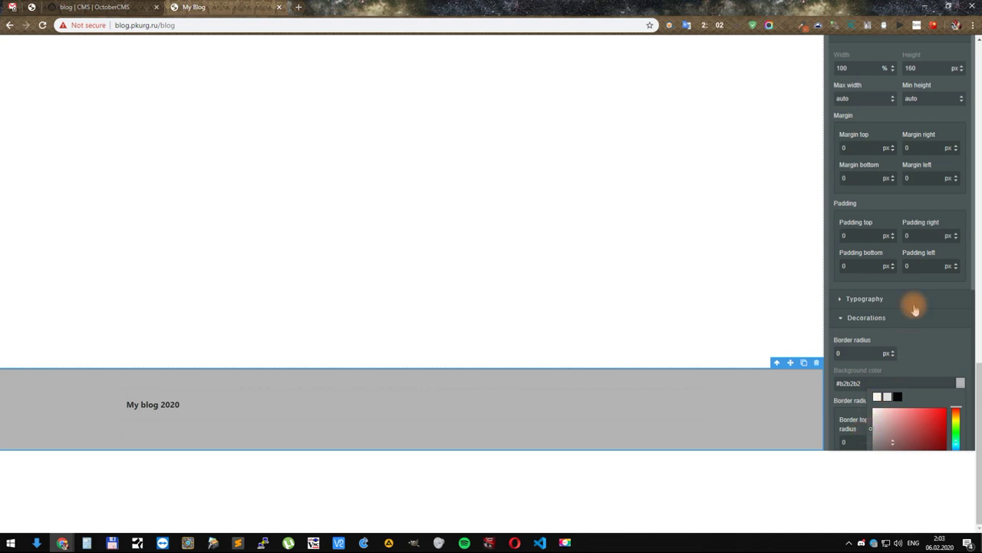
left_click_drag(879, 422, 875, 421)
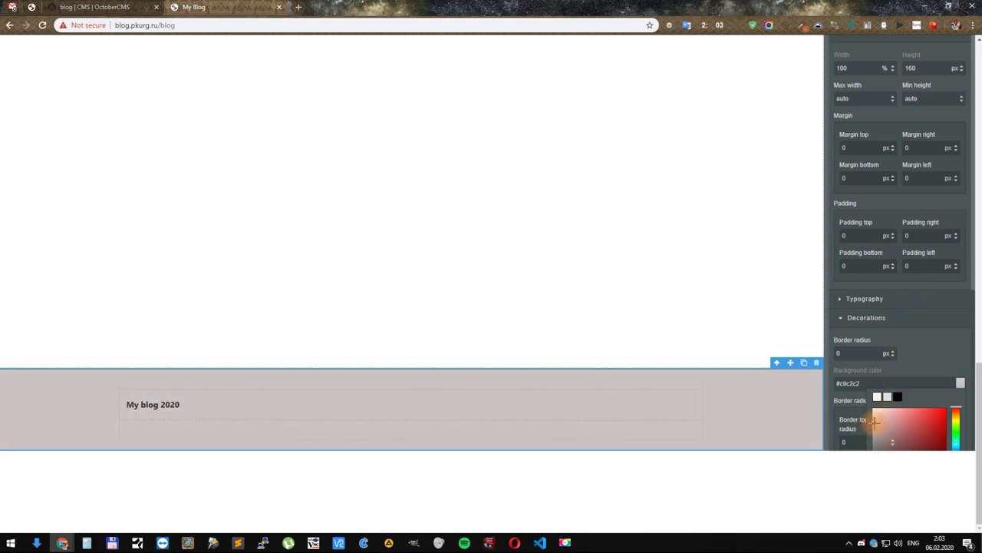
scroll(844, 153, "up", 3)
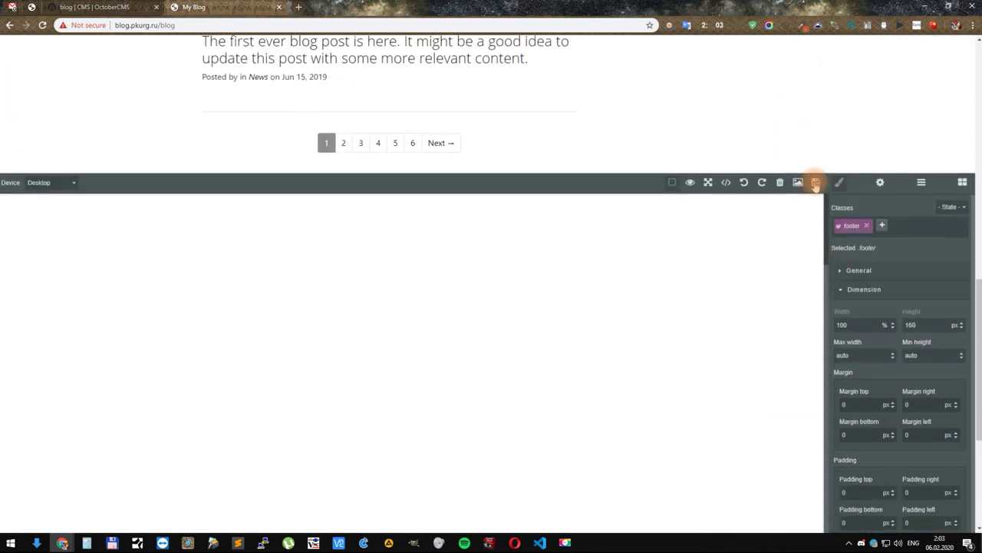
left_click(813, 180)
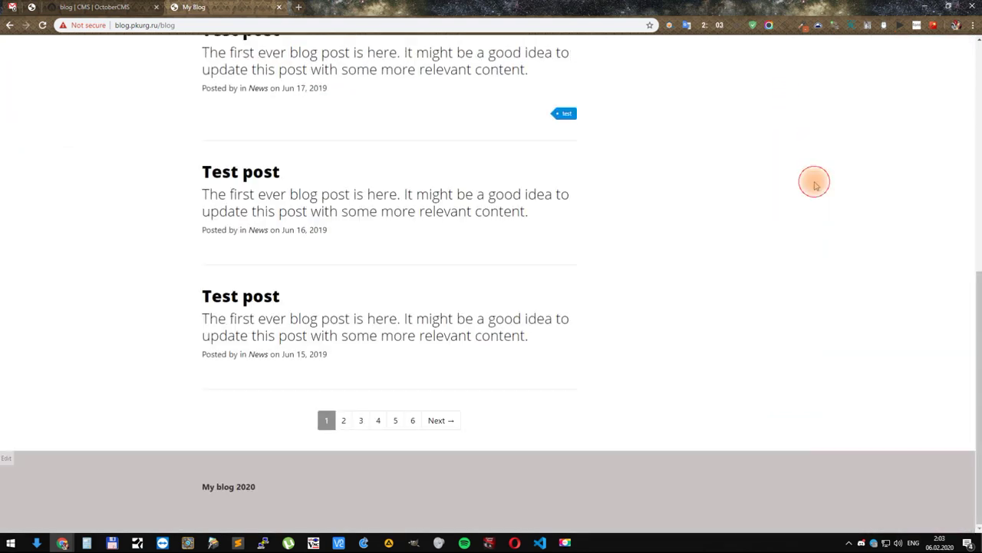
Step: Reload the blog page and check the footer's appearance and position below the post list
left_click(42, 26)
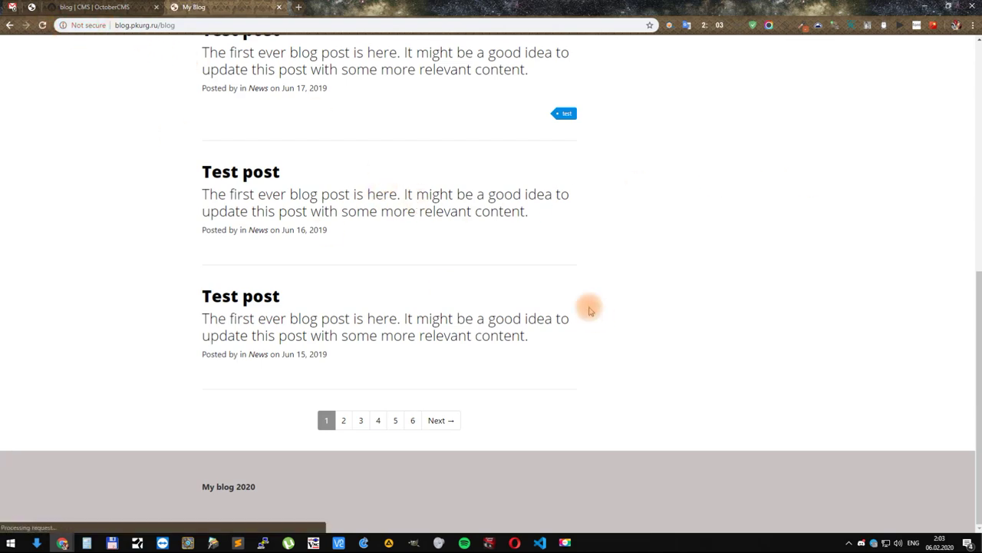
scroll(590, 307, "up", 5)
scroll(568, 284, "up", 1)
scroll(325, 230, "down", 5)
scroll(327, 234, "up", 6)
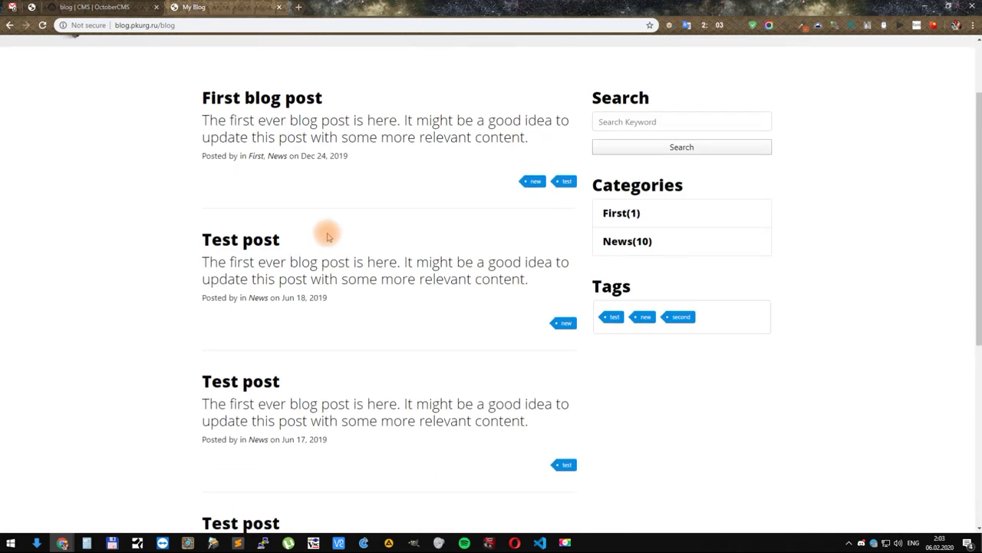
scroll(278, 281, "down", 6)
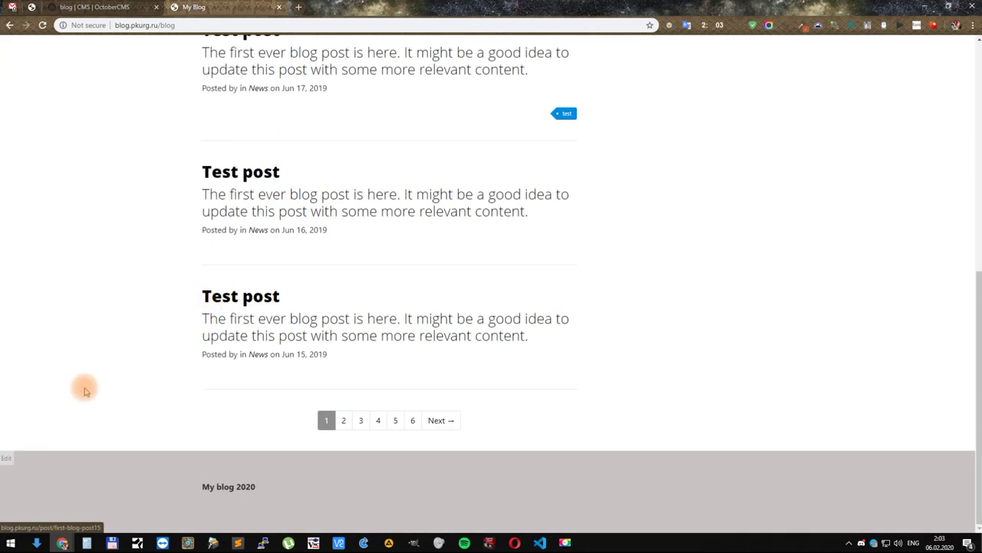
Step: Reopen the footer block and try setting the footer background to #e5e5e5 and the wrapper background to #000000
left_click(8, 457)
scroll(876, 458, "down", 5)
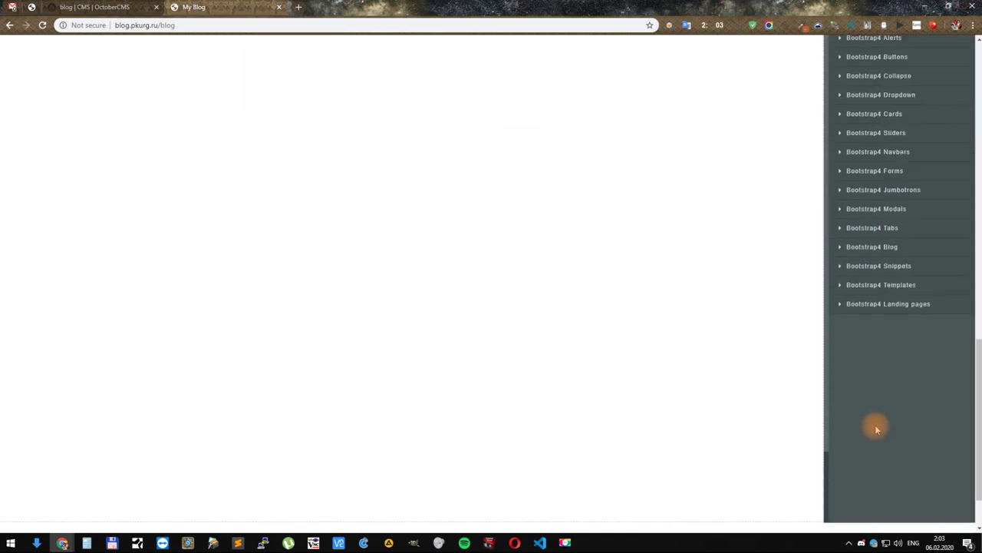
scroll(864, 164, "up", 4)
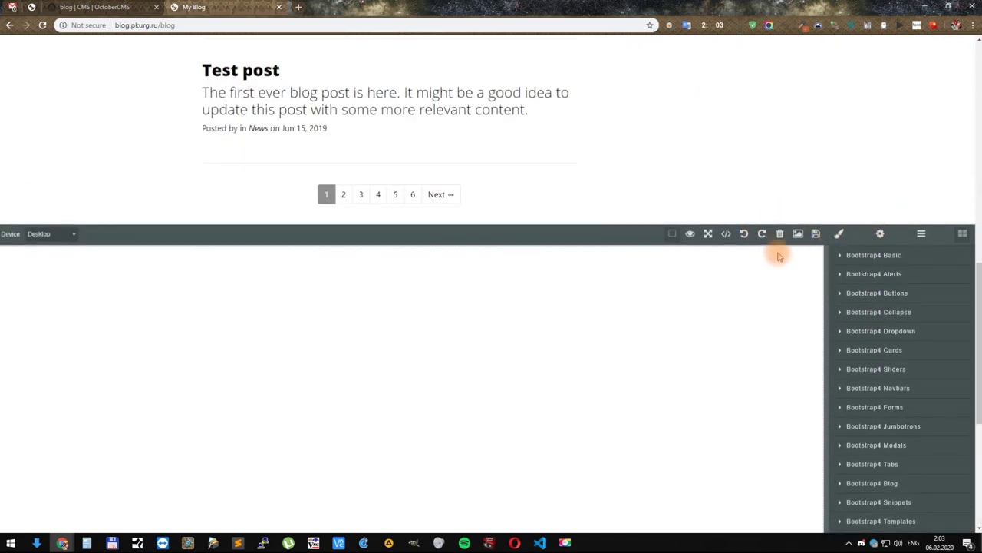
left_click(844, 234)
scroll(804, 320, "down", 5)
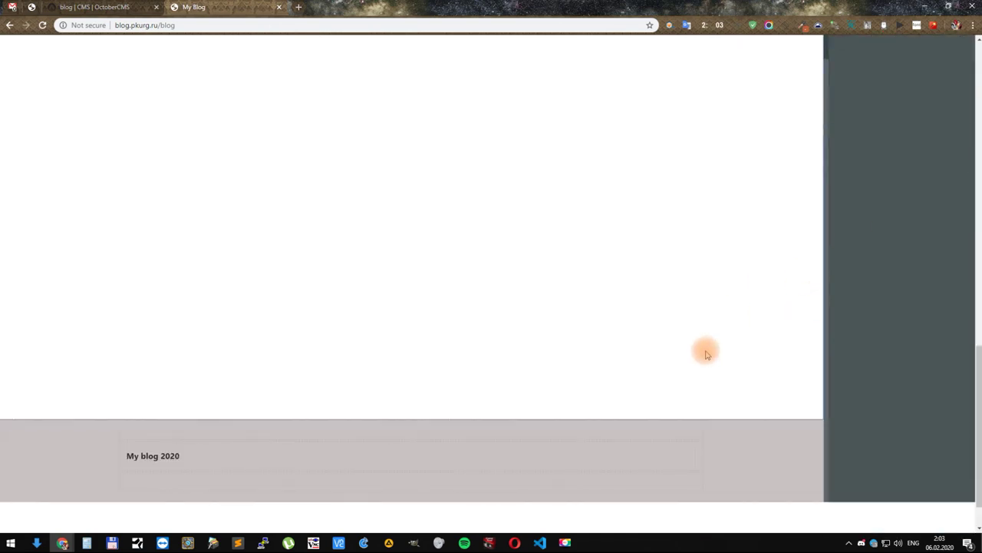
left_click(765, 436)
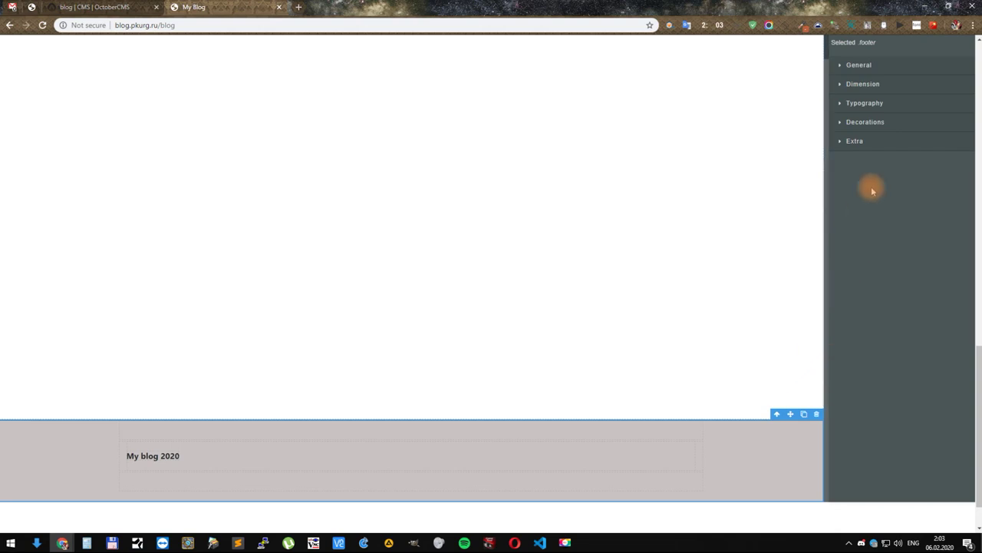
left_click(866, 122)
left_click(964, 189)
left_click_drag(882, 215, 715, 174)
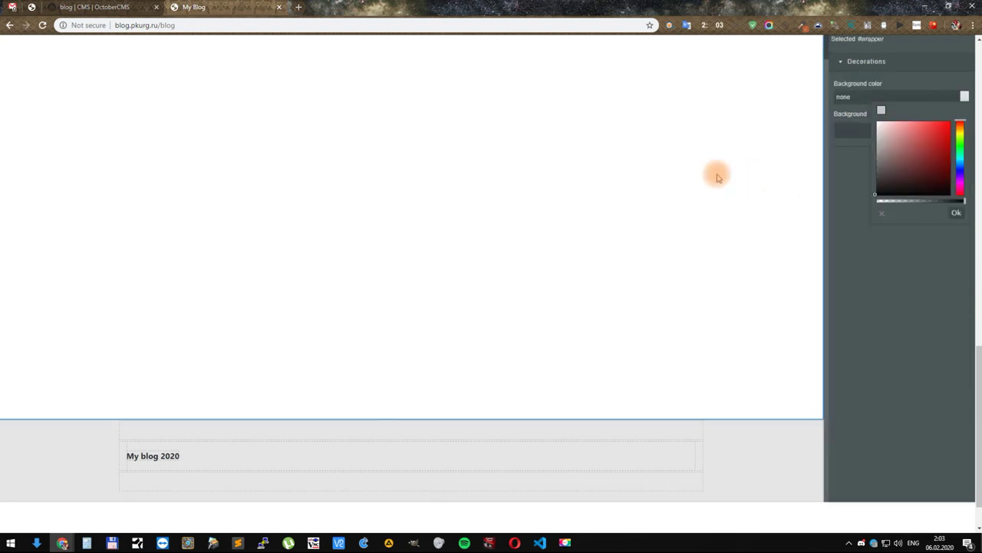
left_click(955, 215)
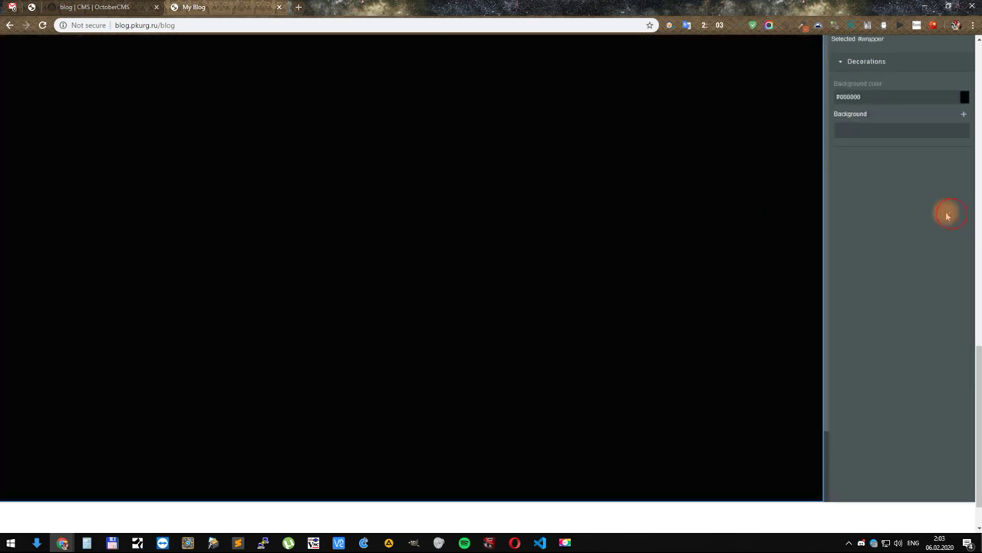
Step: Undo the last background changes and reload the blog page to discard the unsaved footer edits
scroll(735, 191, "up", 3)
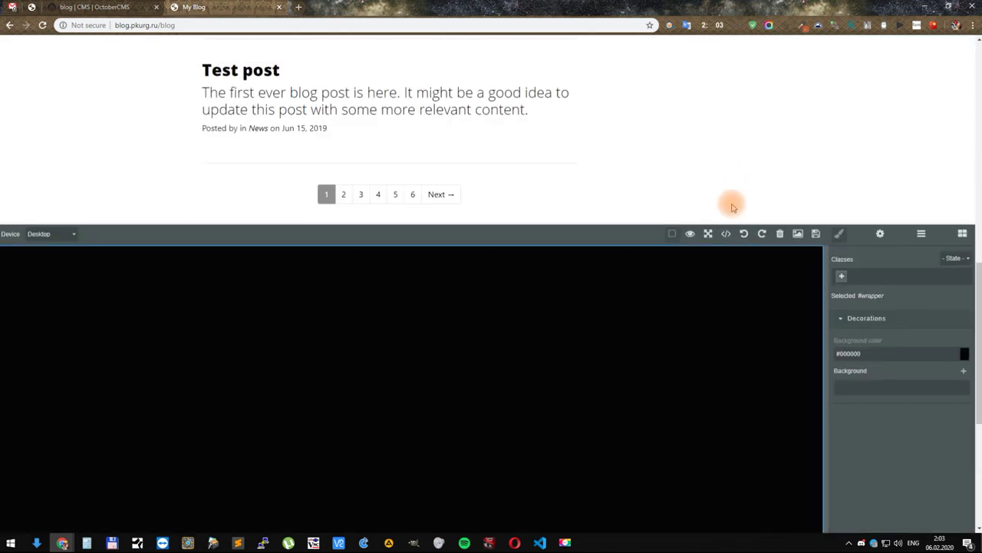
left_click(743, 233)
scroll(774, 303, "down", 4)
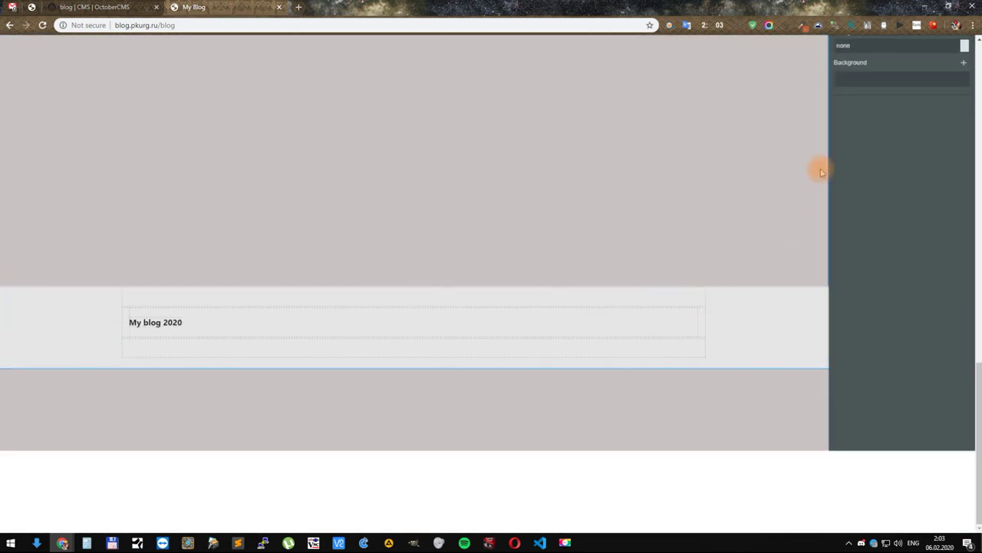
scroll(818, 176, "up", 2)
scroll(800, 139, "up", 2)
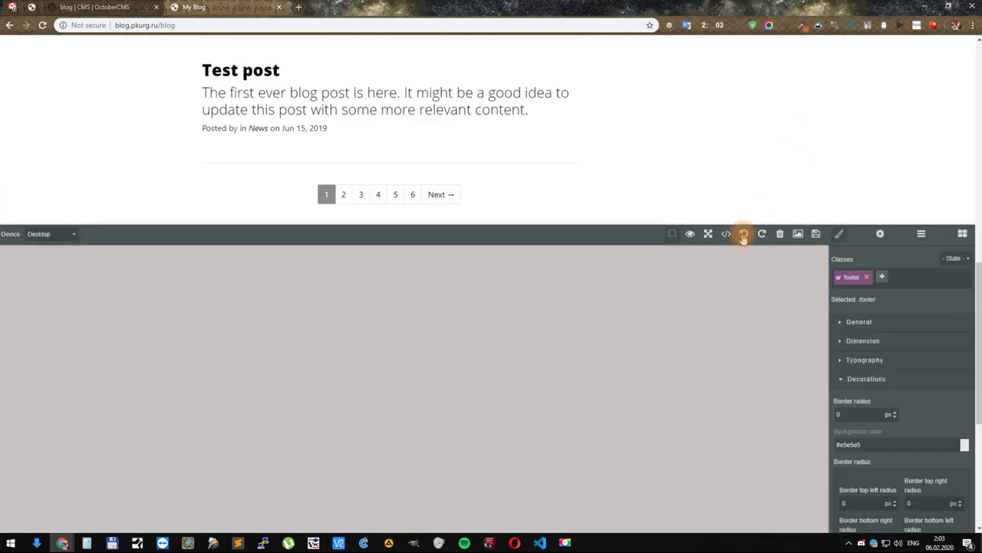
left_click(742, 236)
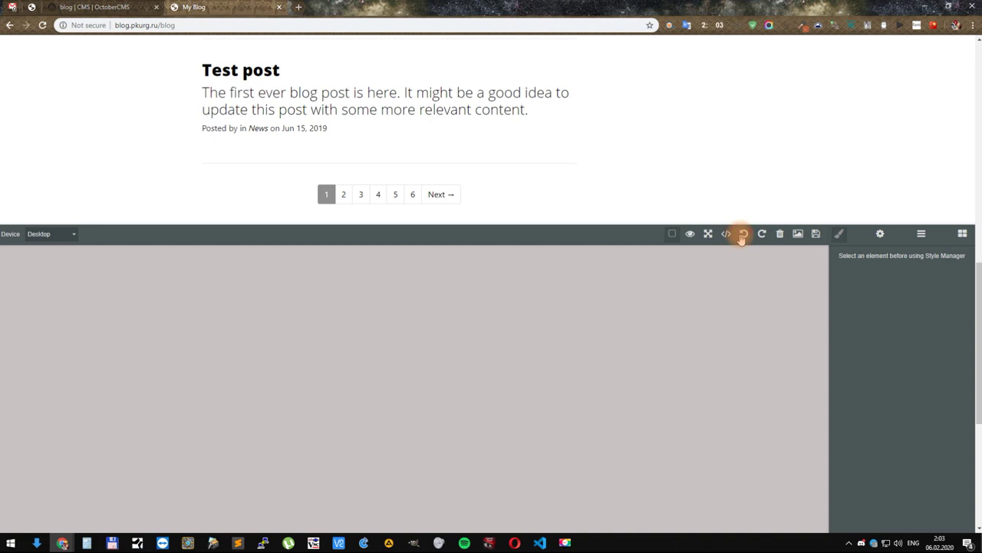
scroll(730, 292, "down", 4)
scroll(727, 292, "up", 2)
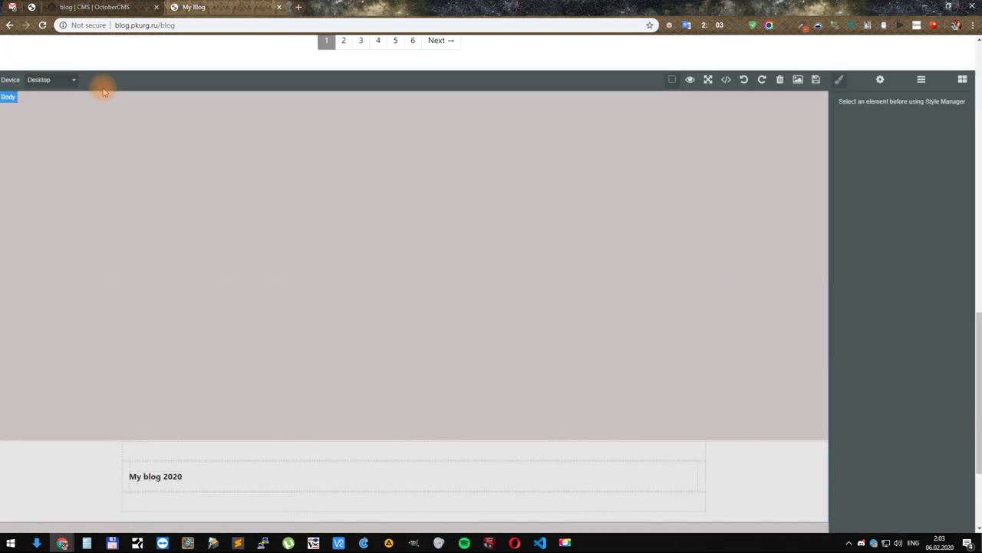
left_click(44, 25)
scroll(456, 266, "down", 8)
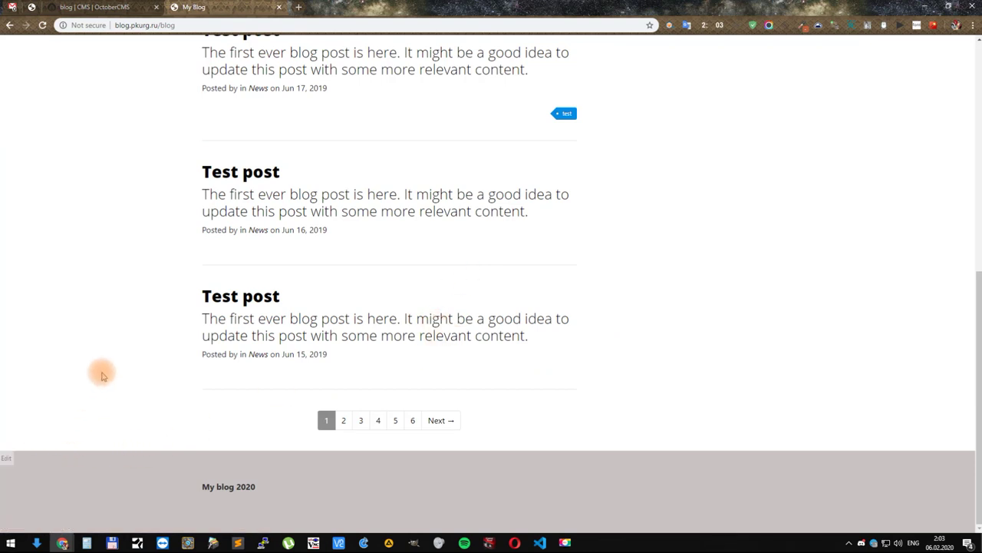
scroll(79, 296, "up", 8)
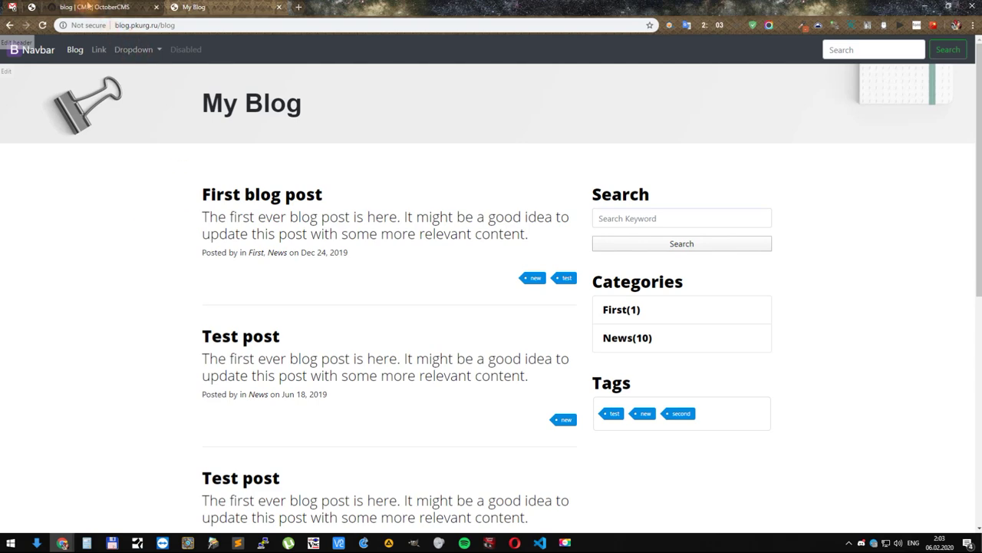
Step: Open the category page in the OctoberCMS backend and add a third ContentBuilder component on its own markup line
left_click(91, 9)
left_click(109, 85)
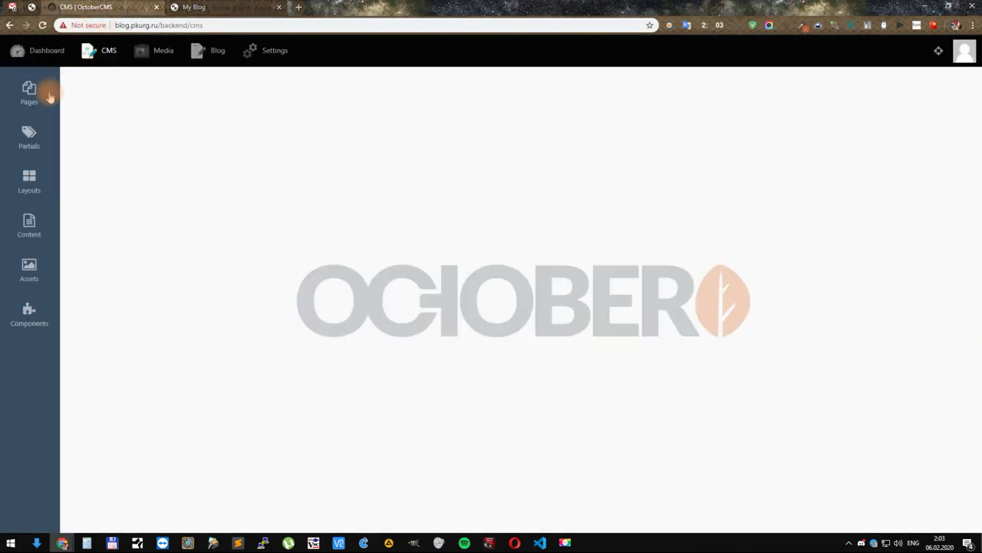
mouse_move(31, 88)
left_click(108, 135)
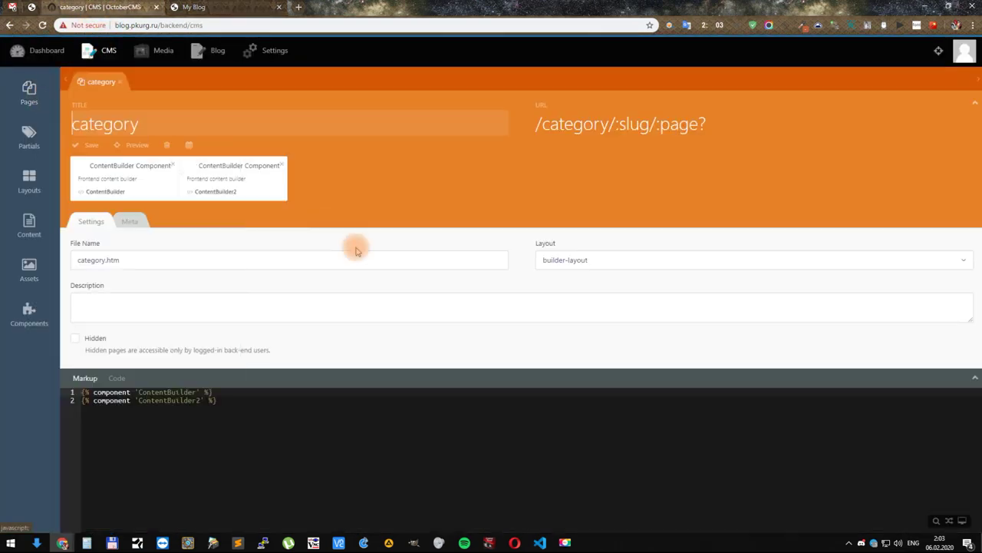
mouse_move(28, 318)
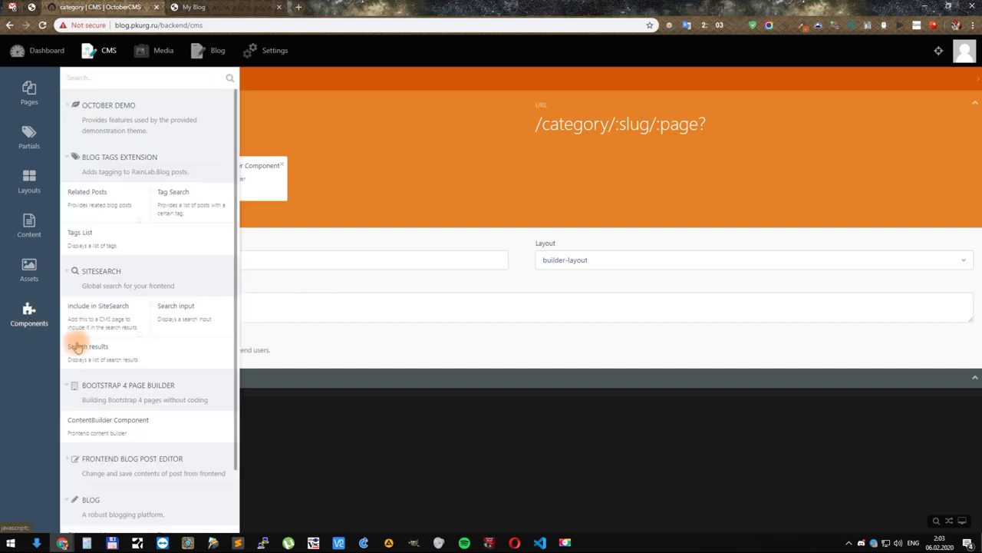
left_click_drag(146, 436, 281, 417)
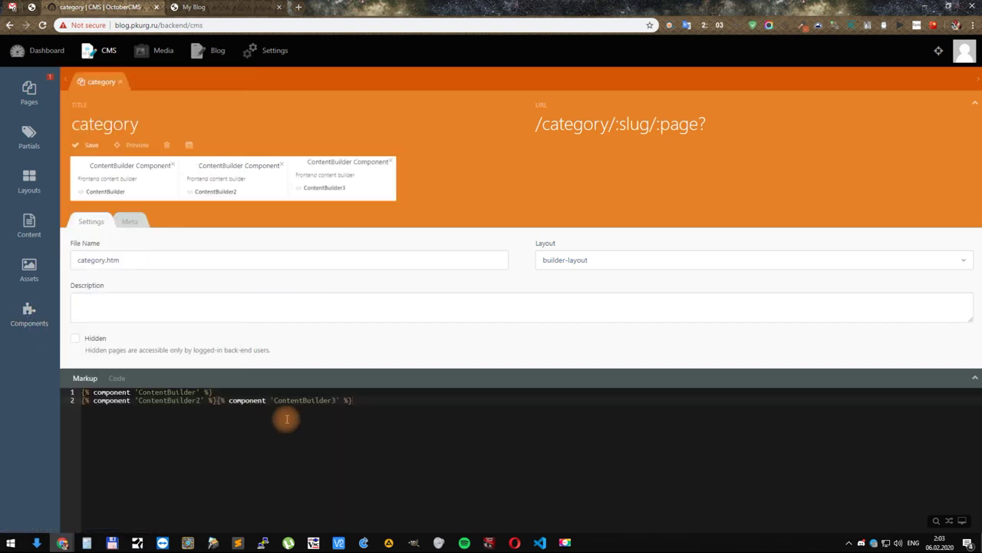
key("Return")
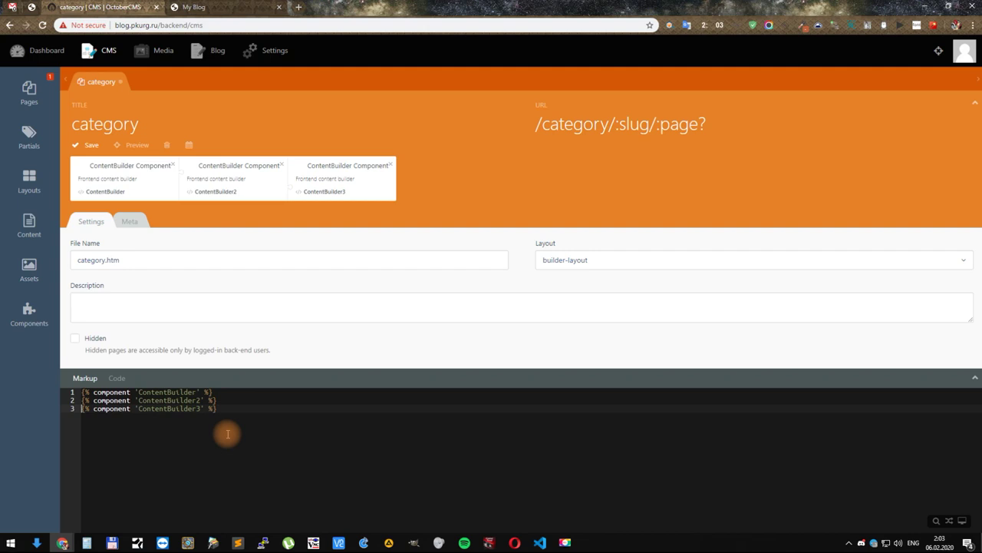
Step: Choose footer as the file of the category page's third ContentBuilder component and save the page
left_click(338, 188)
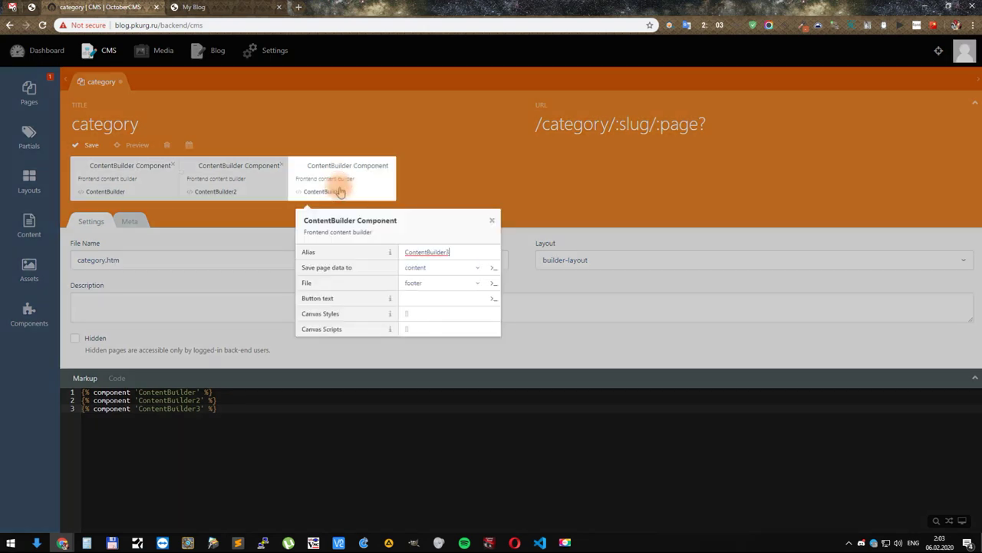
left_click(432, 284)
left_click(420, 317)
left_click(432, 186)
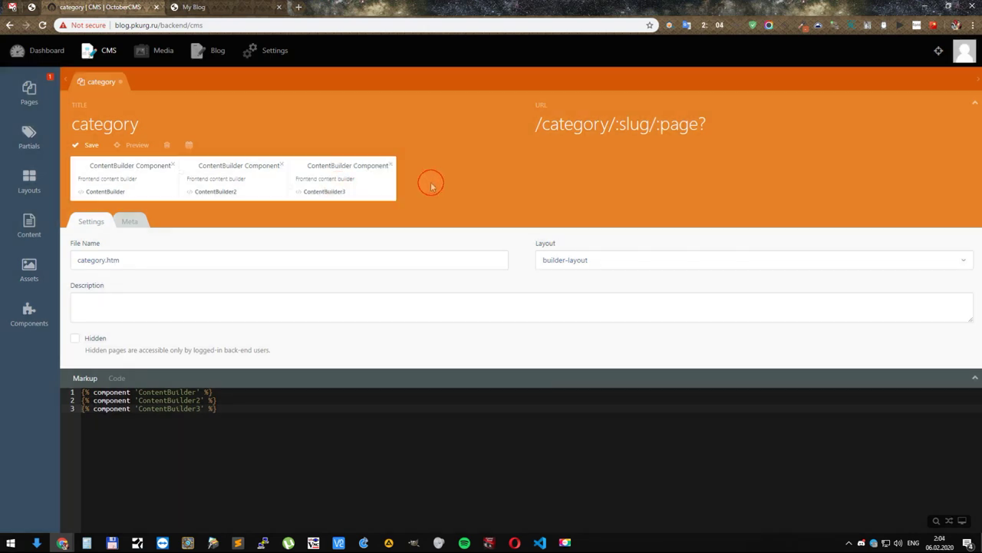
left_click(92, 146)
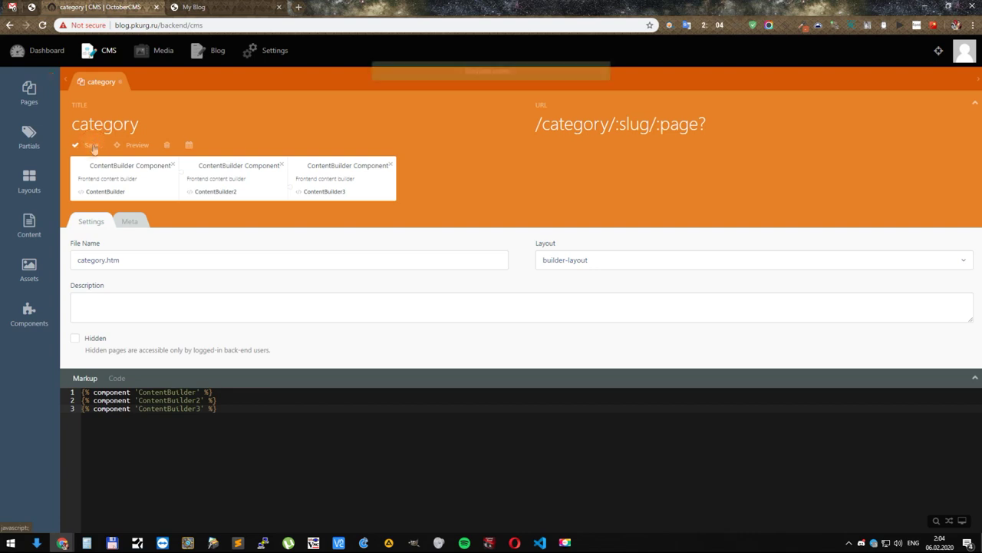
Step: Open the post page in the OctoberCMS backend and add a third ContentBuilder component on its own markup line
left_click(30, 92)
left_click(96, 163)
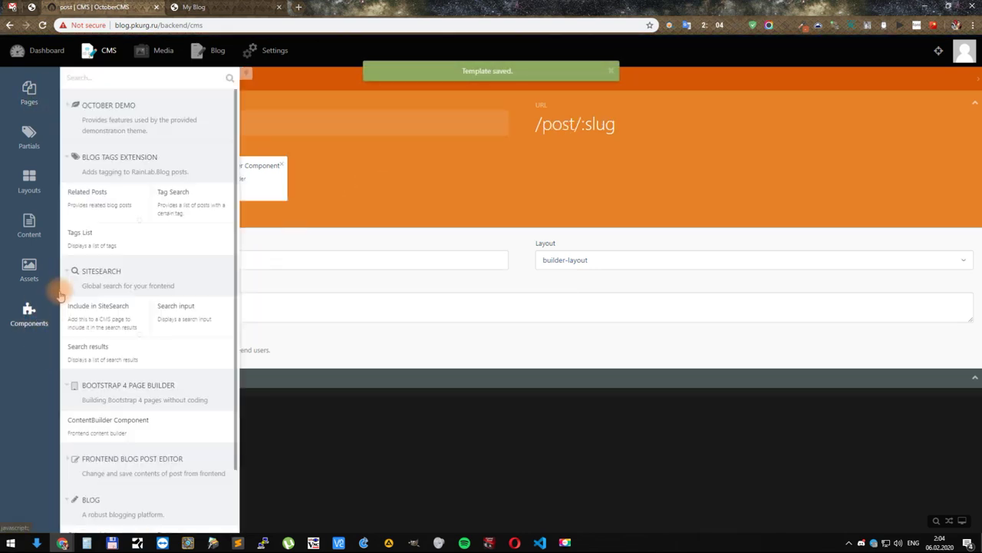
left_click(289, 415)
key("Return")
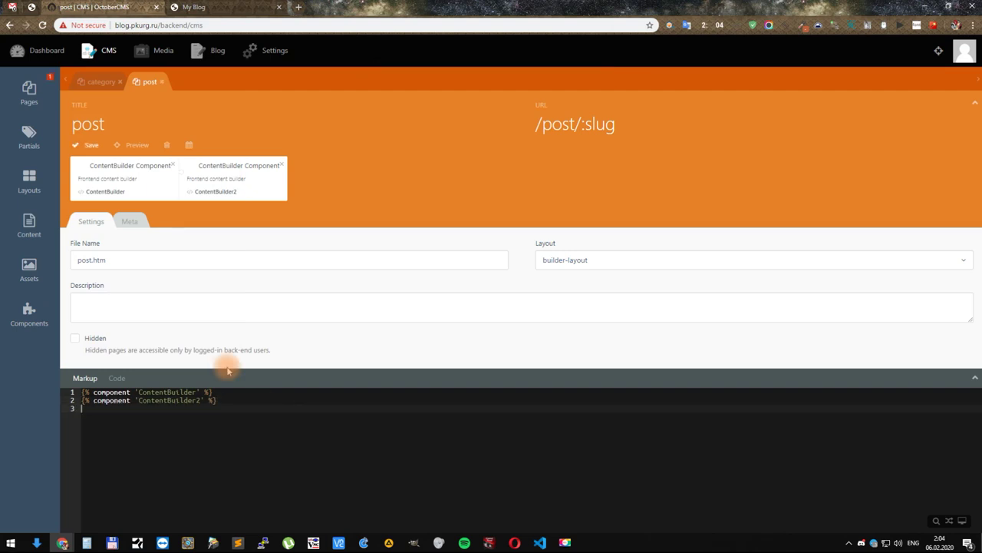
left_click(29, 318)
left_click_drag(147, 414, 307, 413)
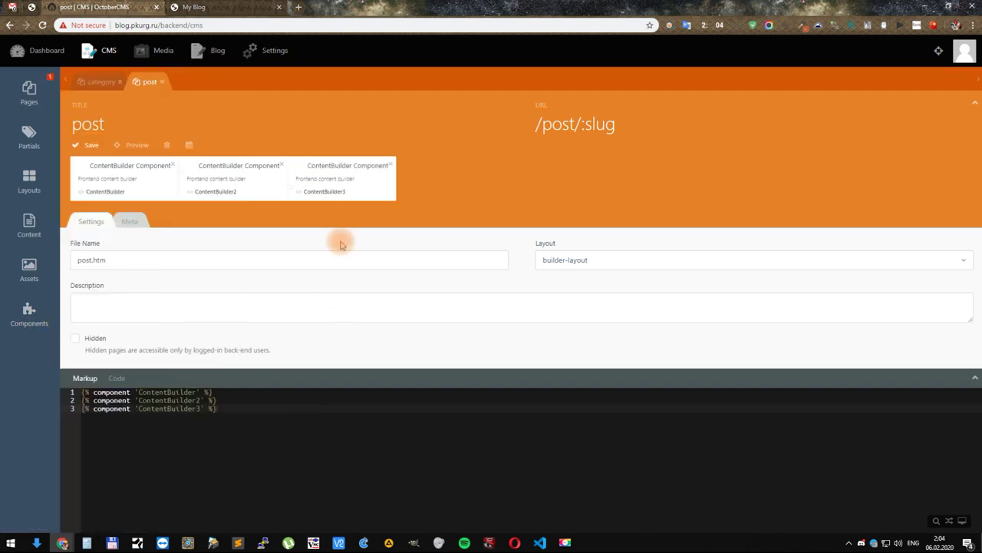
Step: Choose footer as the file of the post page's third ContentBuilder component and save the page
left_click(333, 179)
left_click(456, 166)
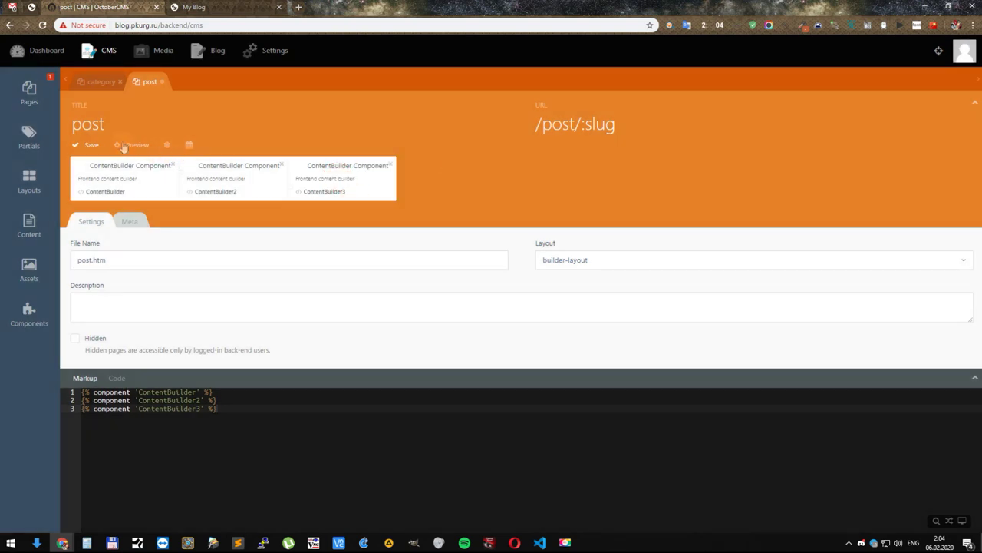
left_click(89, 148)
Step: Open the search page and add a third ContentBuilder component on a new line of its markup
left_click(29, 93)
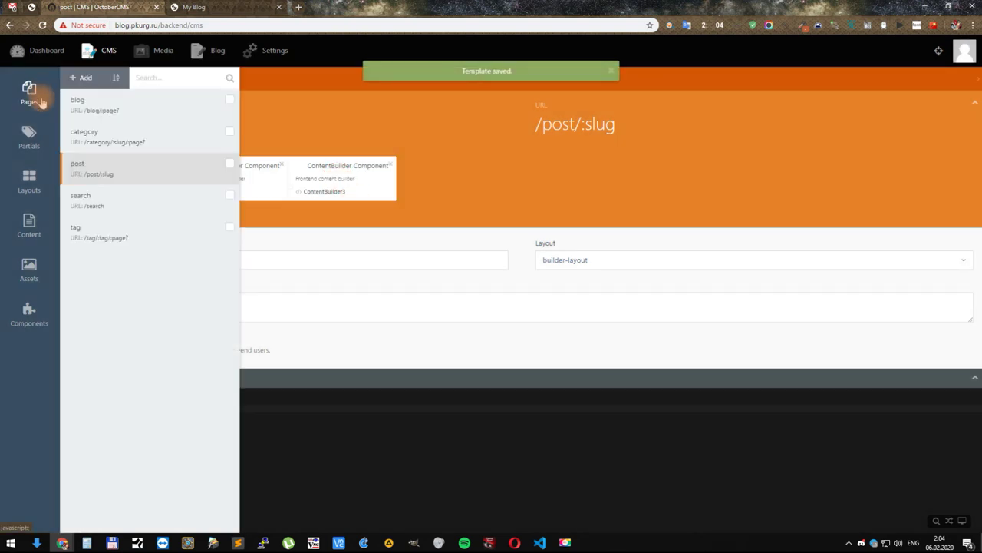
left_click(110, 198)
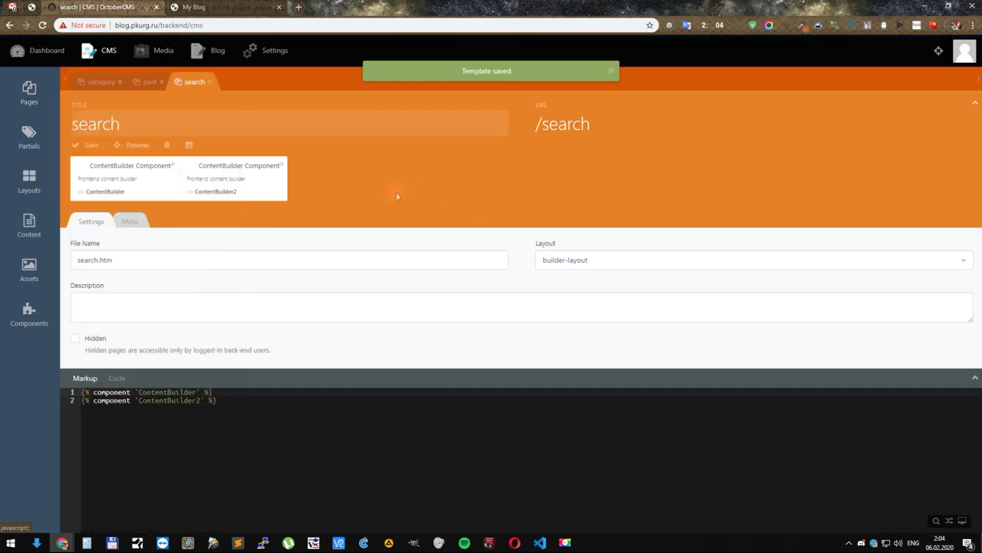
left_click(266, 405)
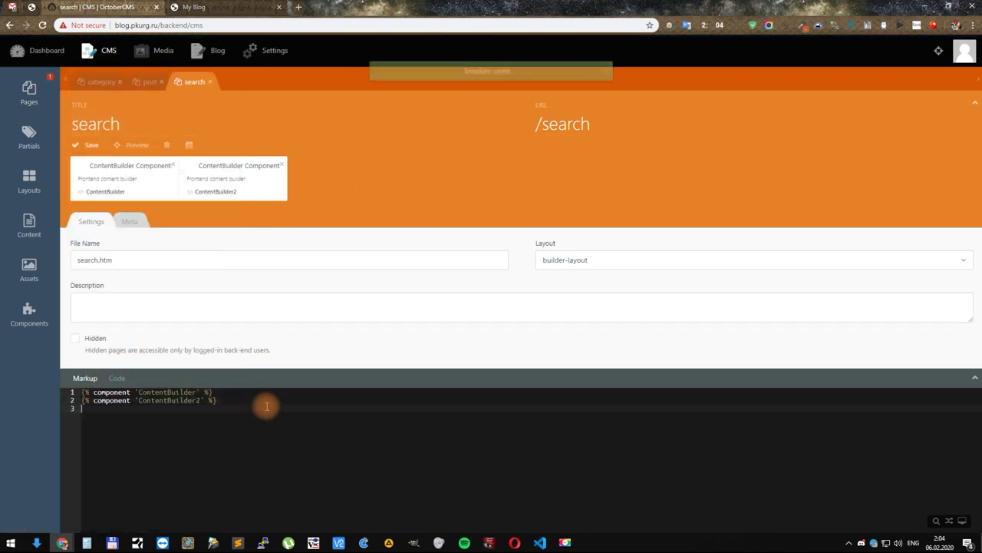
key("Return")
left_click(31, 224)
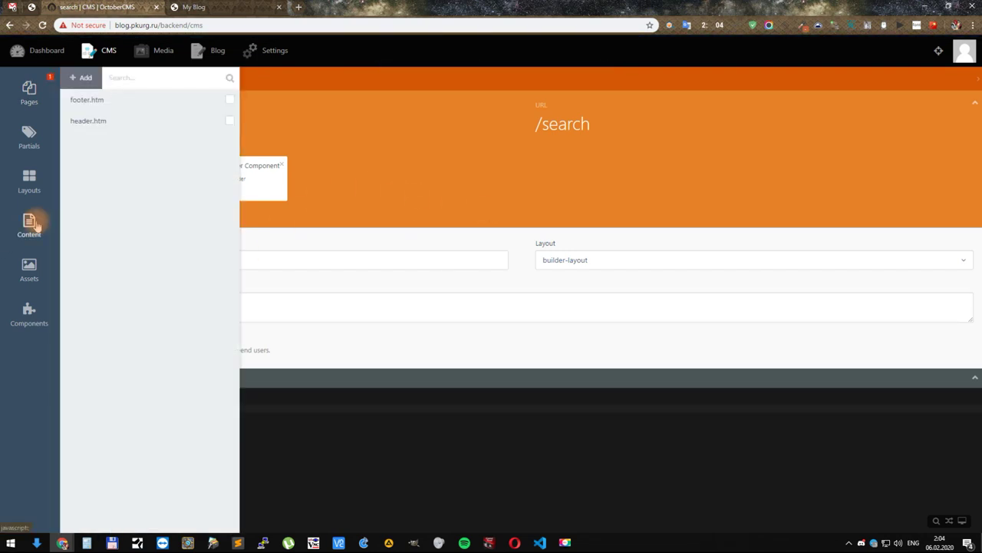
left_click(34, 272)
left_click(34, 311)
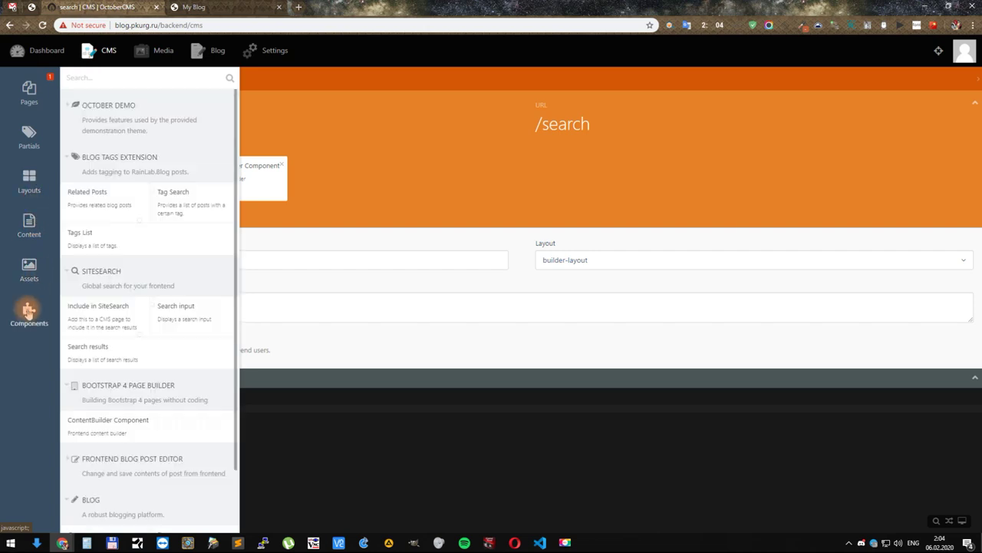
left_click_drag(161, 401, 329, 445)
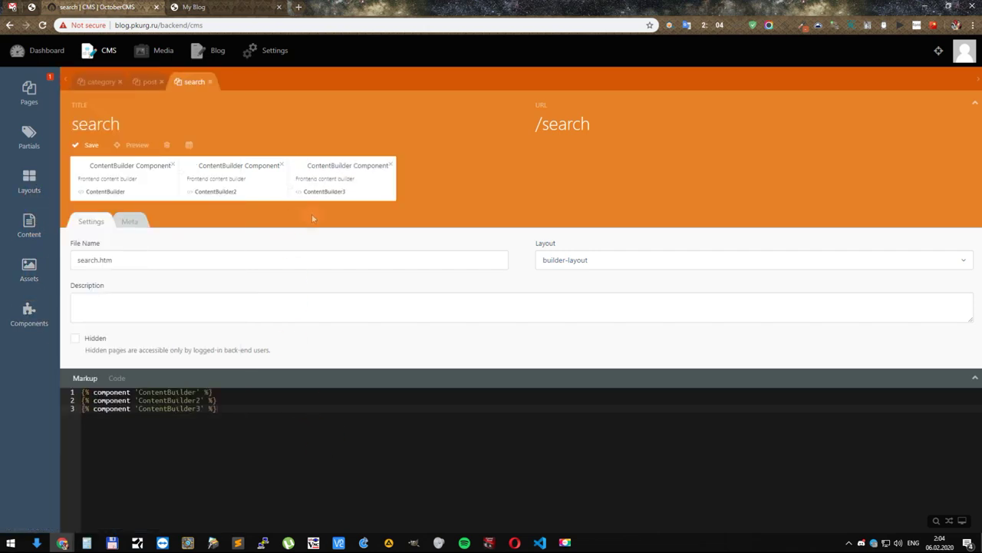
Step: Choose footer as the file of the search page's third ContentBuilder component and save the page
left_click(335, 194)
left_click(452, 182)
left_click(86, 145)
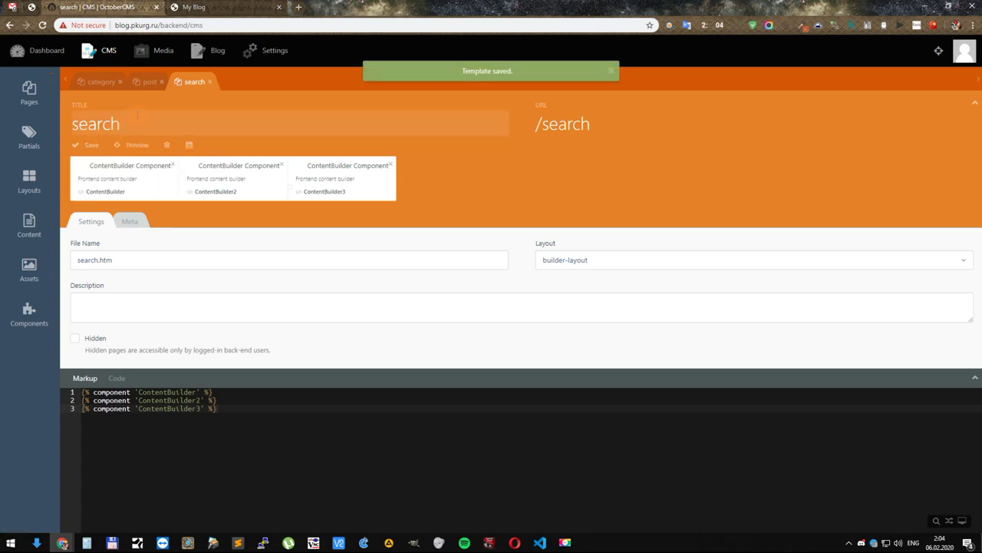
Step: Add a third ContentBuilder component with footer as its file to the tag page's markup and save the page
left_click(30, 112)
left_click(94, 232)
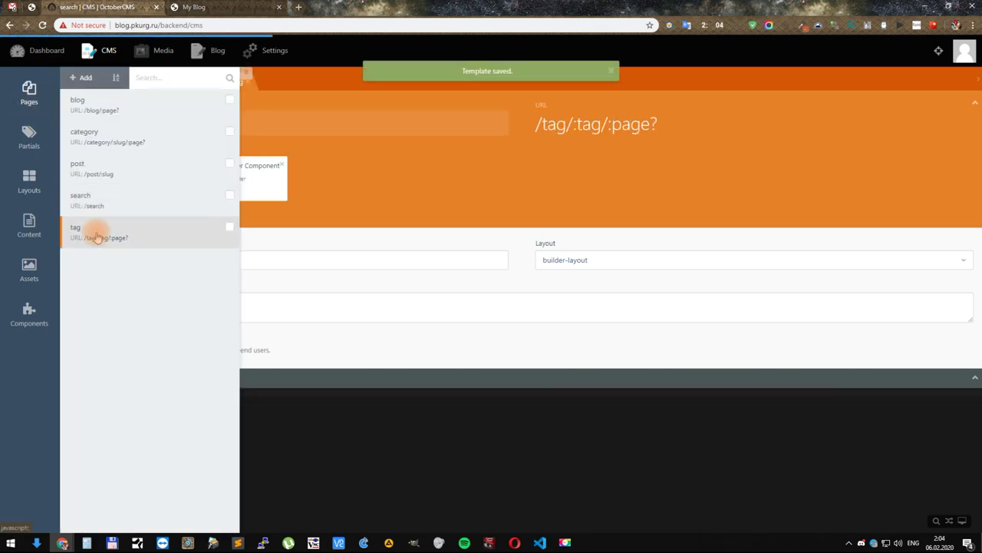
left_click(280, 407)
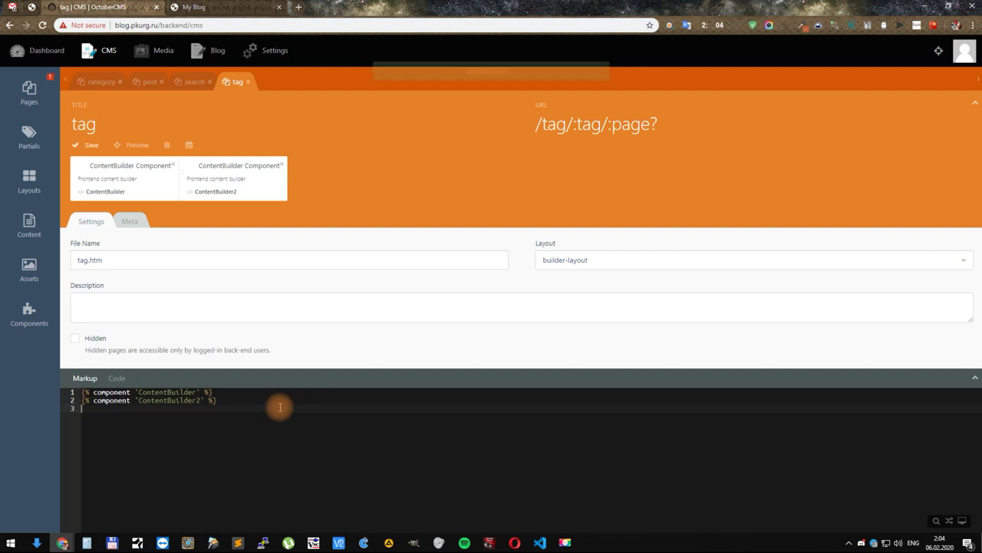
left_click(38, 313)
left_click_drag(114, 429, 281, 443)
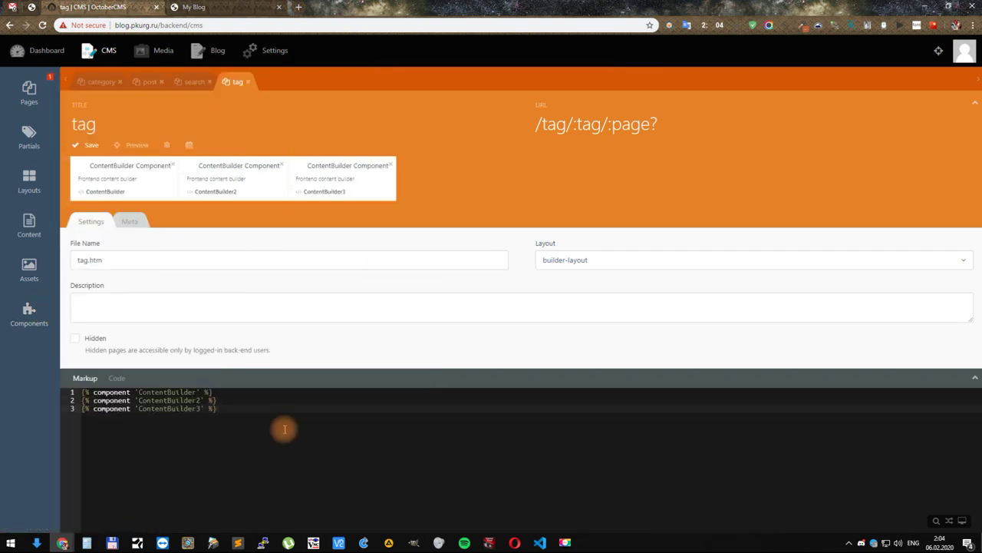
left_click(336, 190)
left_click(452, 182)
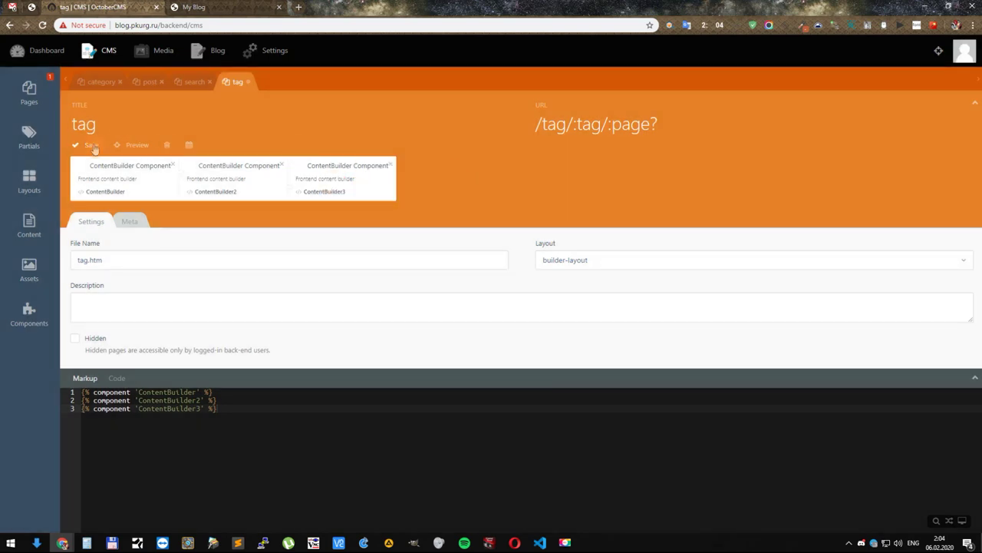
Step: Switch to the live site, reopen the Blog page from its navbar and look through the post list
left_click(193, 7)
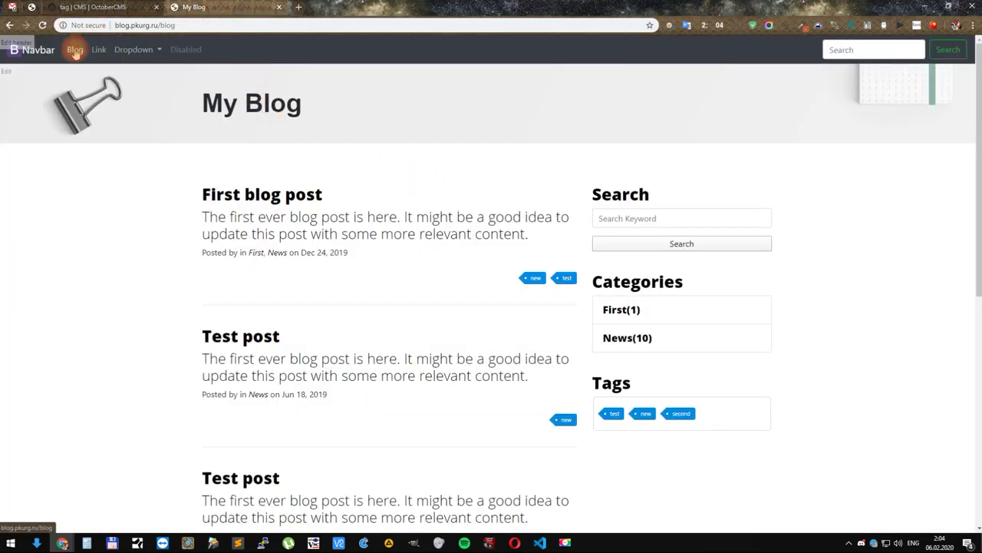
left_click(75, 50)
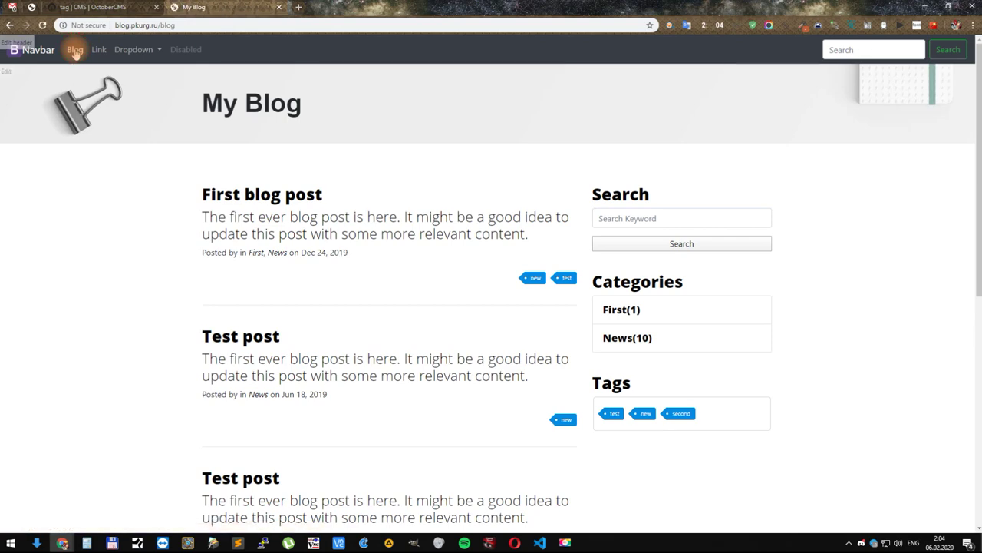
scroll(287, 206, "down", 7)
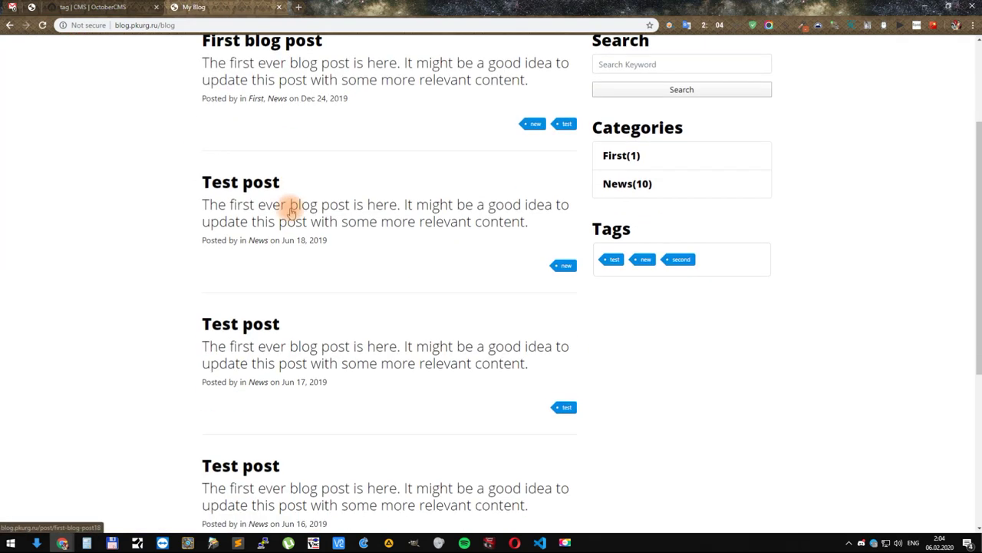
scroll(290, 209, "up", 8)
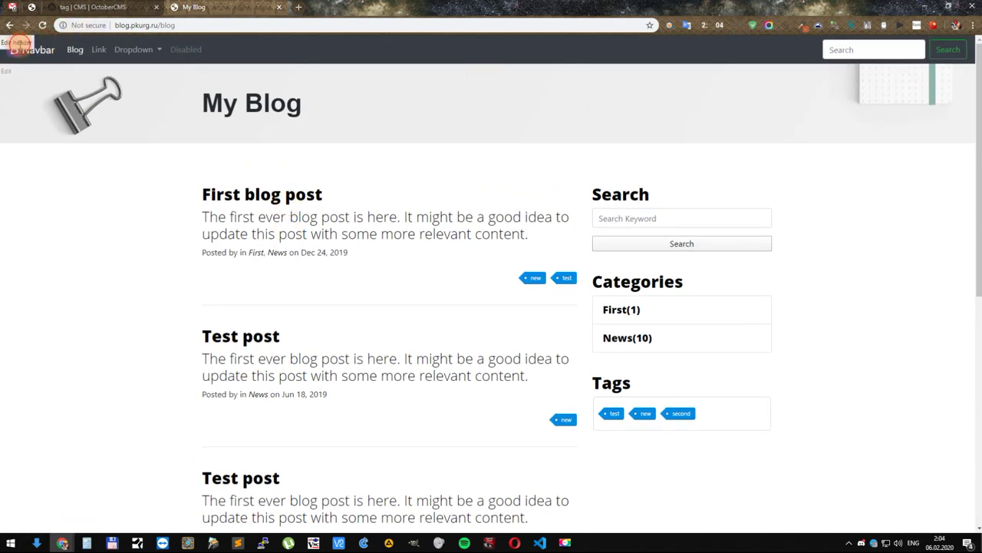
Step: Edit the header block, delete the navbar's search field and Search button, and save the header
left_click(16, 42)
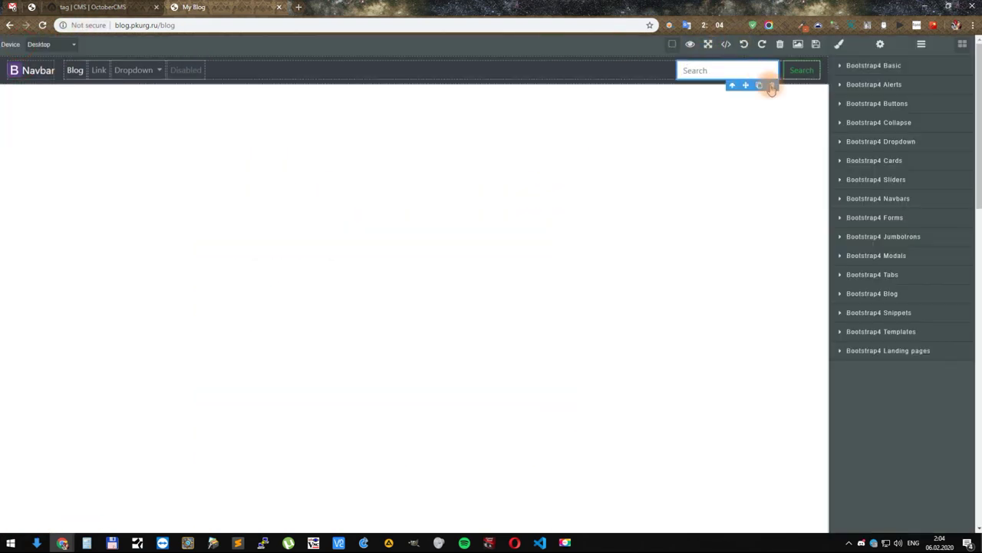
left_click(772, 85)
left_click(815, 85)
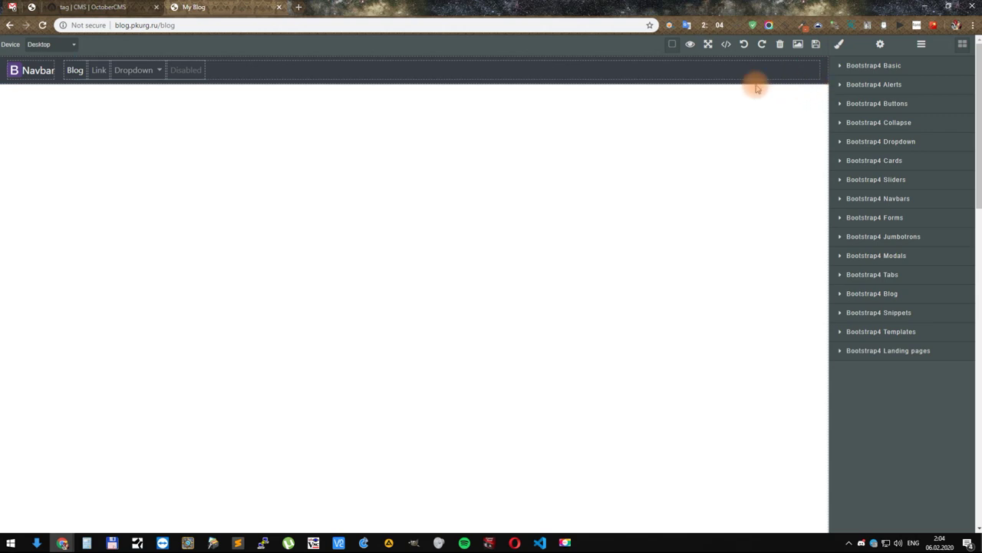
left_click(815, 49)
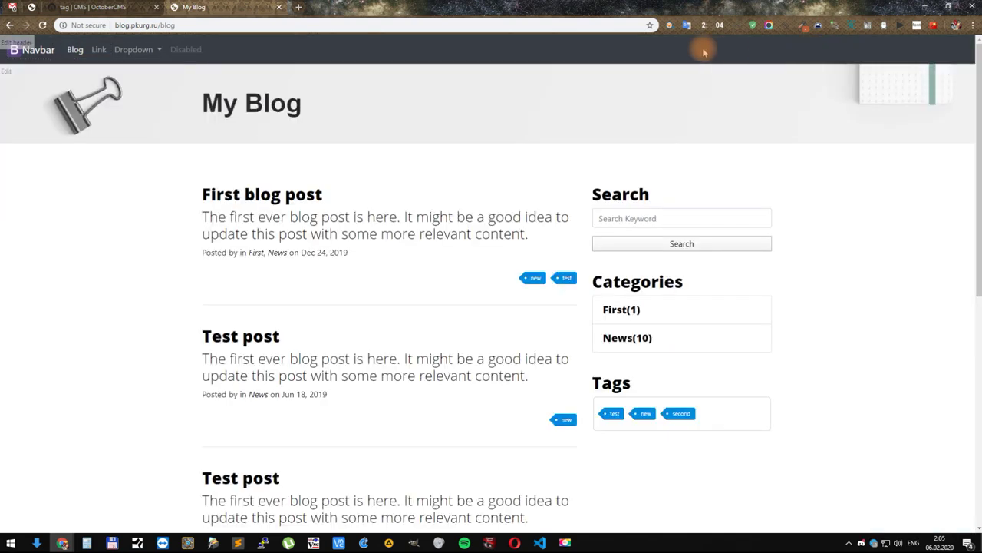
Step: Review the blog page, open the posts tagged new from the first post, and check that page's header and footer
scroll(178, 123, "down", 1)
scroll(187, 120, "down", 1)
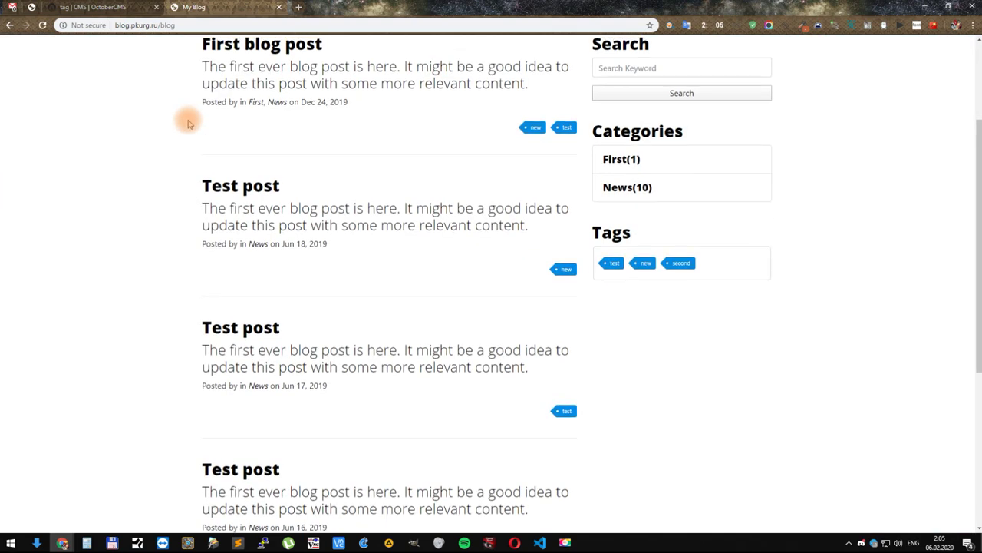
scroll(187, 120, "up", 2)
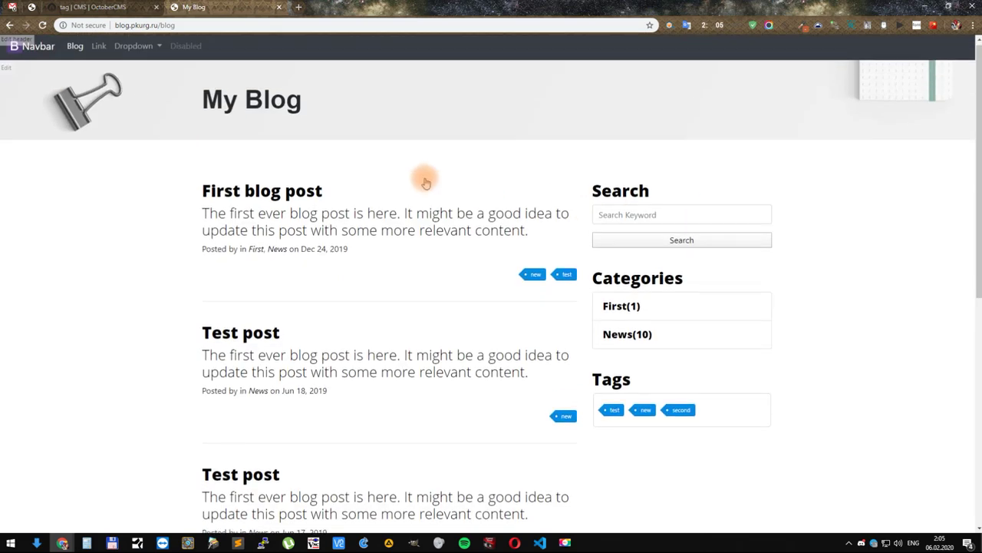
scroll(491, 177, "down", 1)
left_click(535, 176)
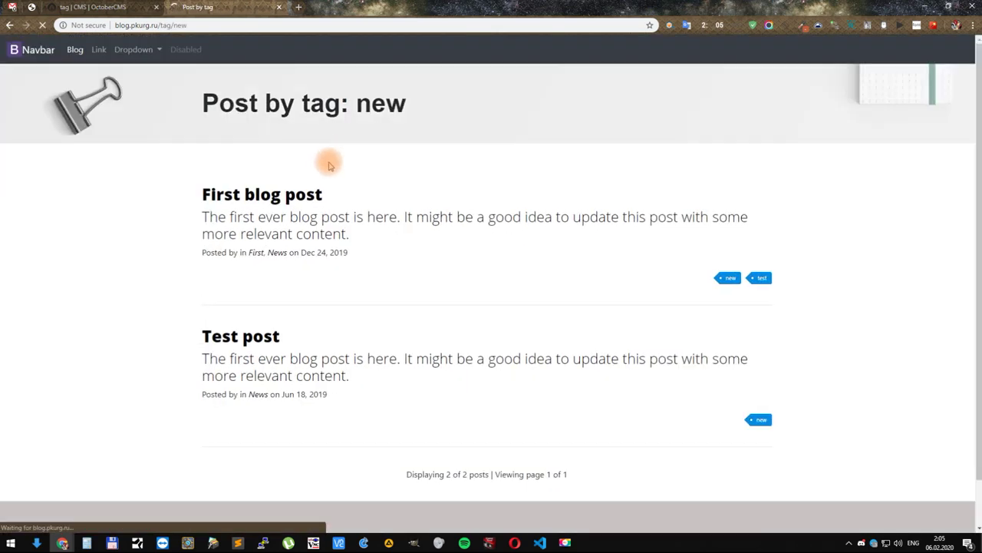
scroll(329, 165, "down", 1)
scroll(320, 488, "up", 1)
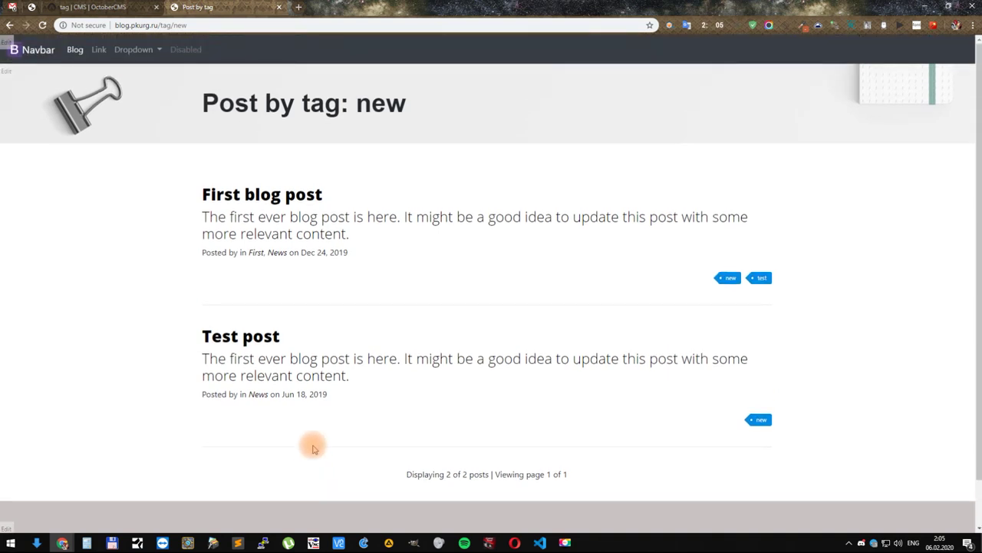
Step: Return to the Blog page and sample the title banner's light grey background with the page color picker
left_click(73, 52)
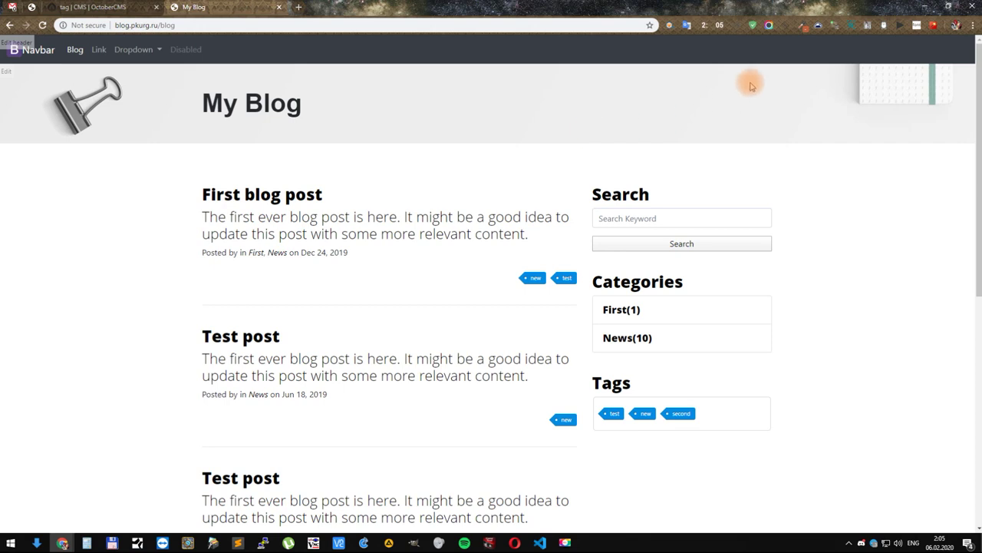
left_click(802, 26)
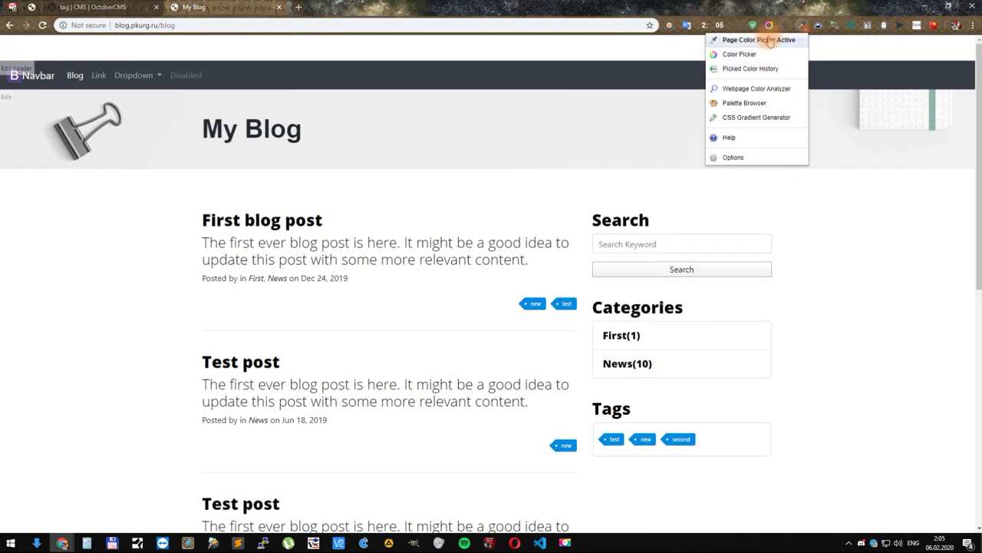
left_click(746, 41)
left_click(578, 134)
Step: Open the blog page's footer block for editing and set the footer box's background color to #EFEFEF
scroll(208, 219, "down", 6)
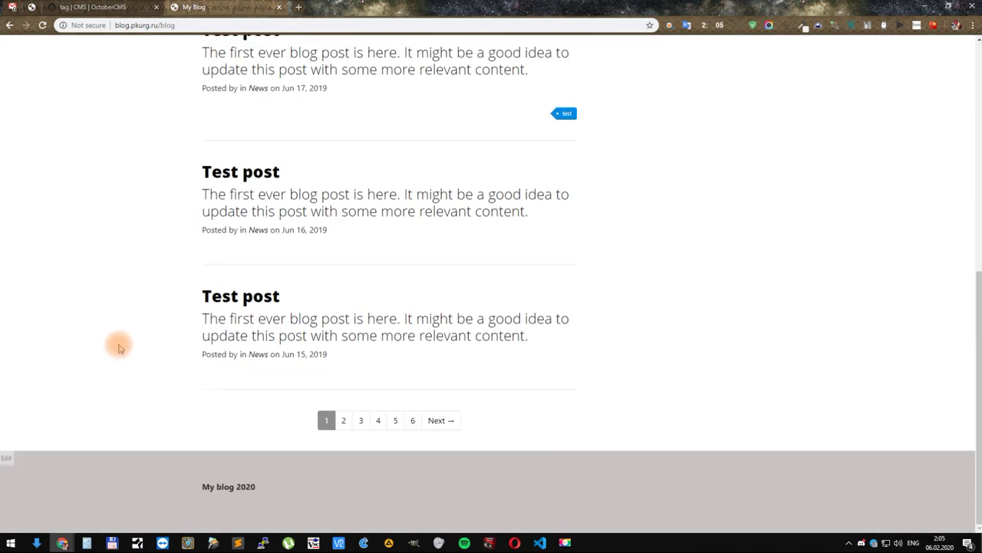
left_click(5, 459)
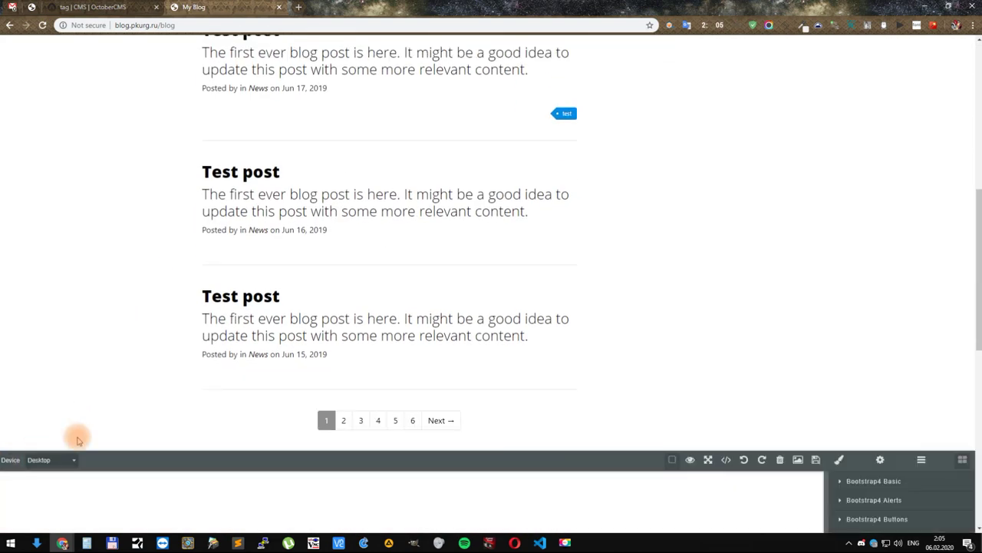
left_click(758, 396)
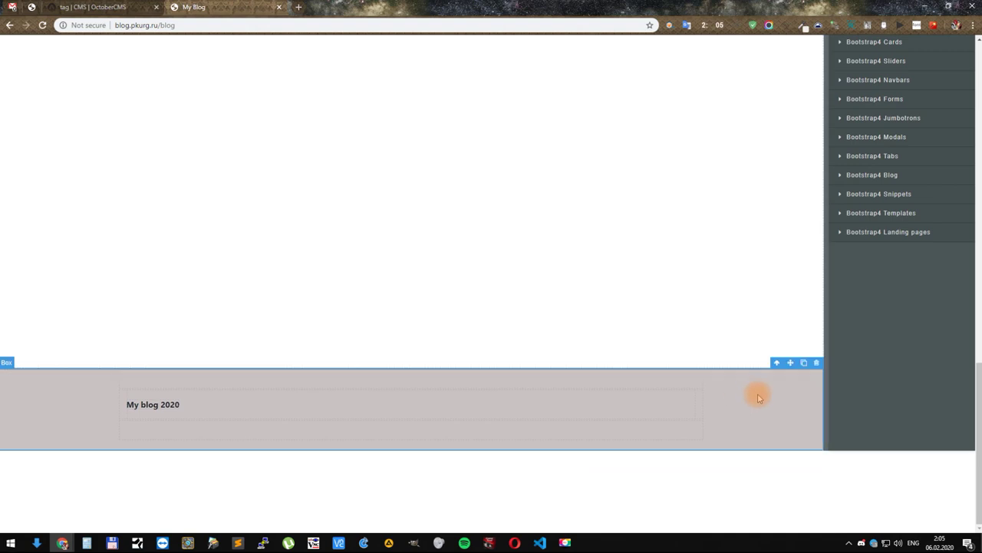
scroll(860, 88, "up", 2)
left_click(839, 79)
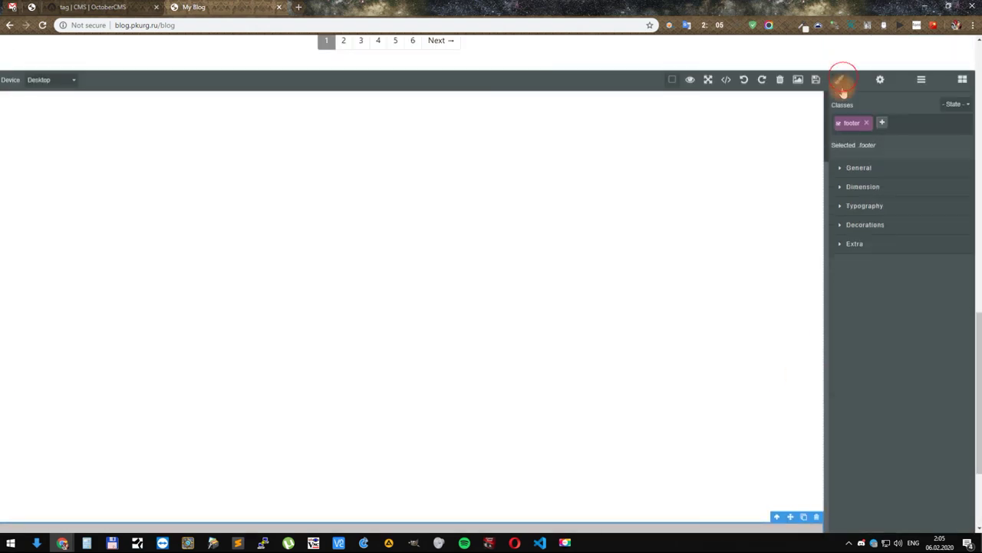
scroll(766, 353, "down", 1)
scroll(766, 353, "down", 1)
left_click(865, 70)
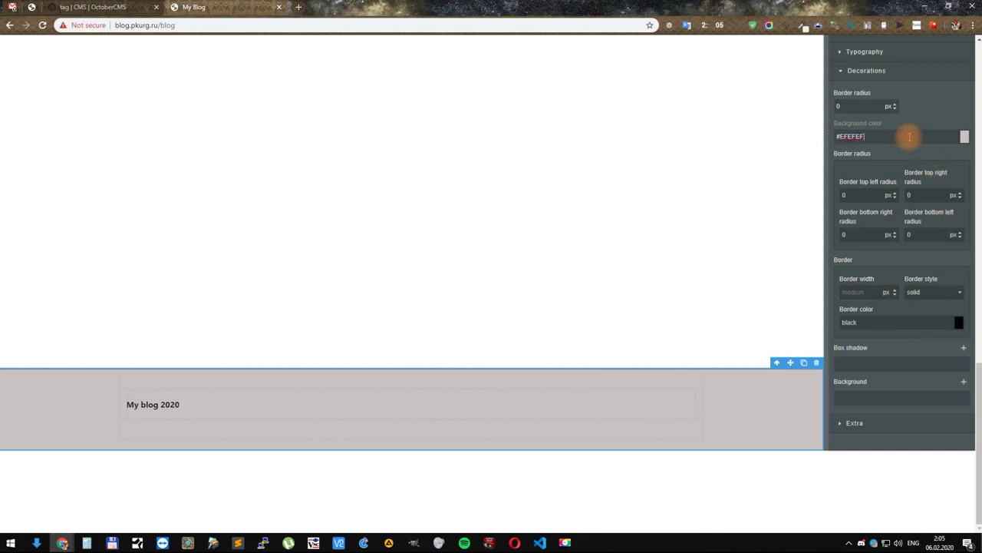
key("Return")
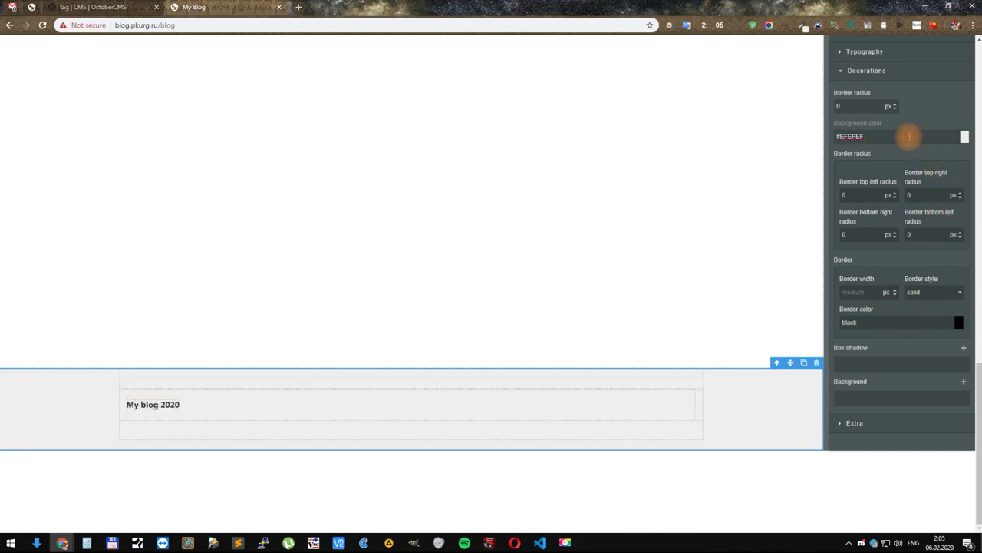
Step: Save the footer block and reload the blog page
scroll(783, 168, "up", 5)
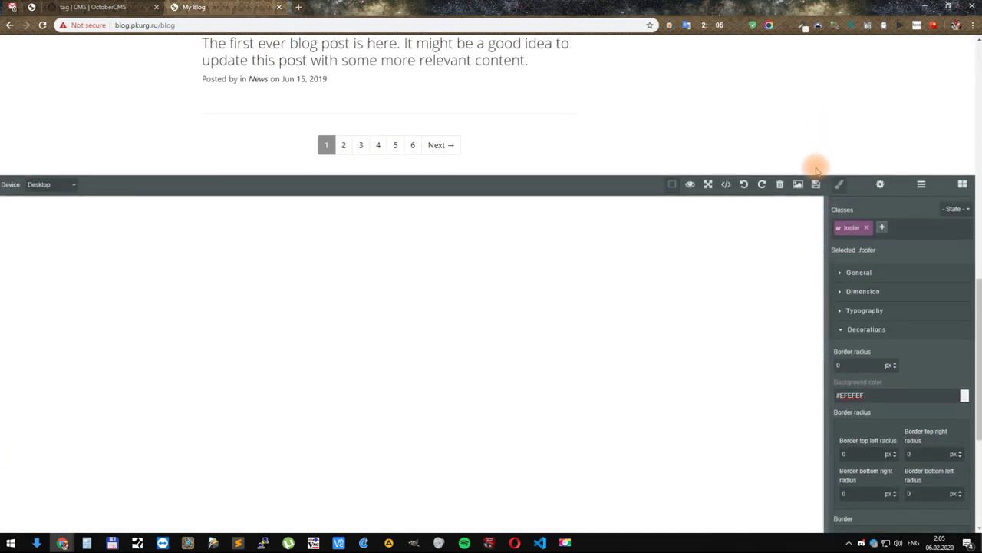
left_click(815, 184)
left_click(42, 25)
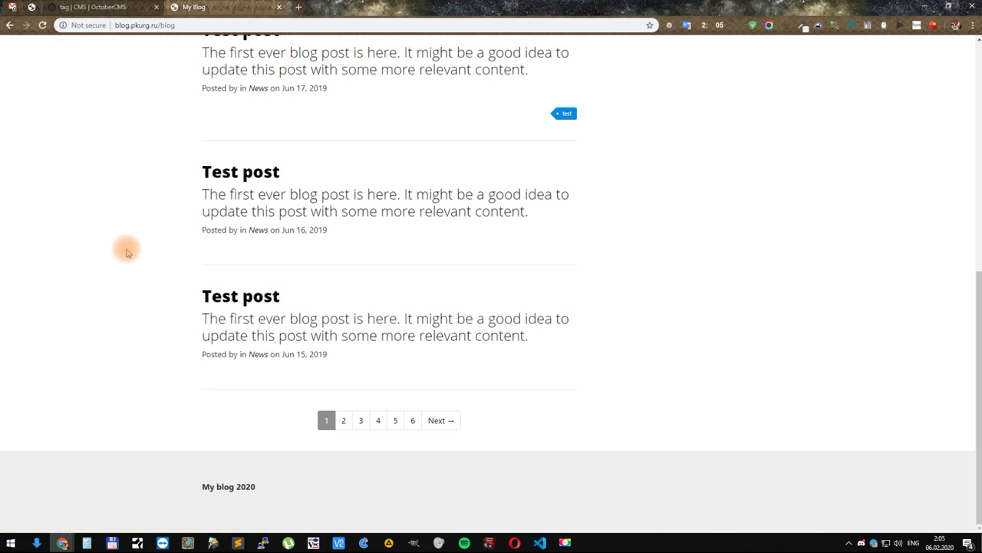
Step: Open the News category from the blog sidebar and check the category page down to its footer
scroll(127, 252, "up", 5)
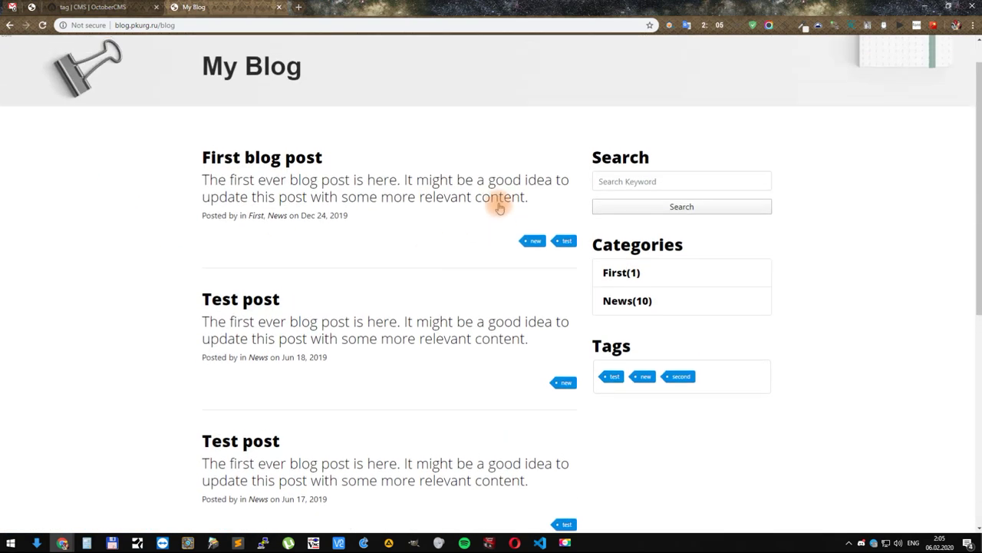
left_click(625, 302)
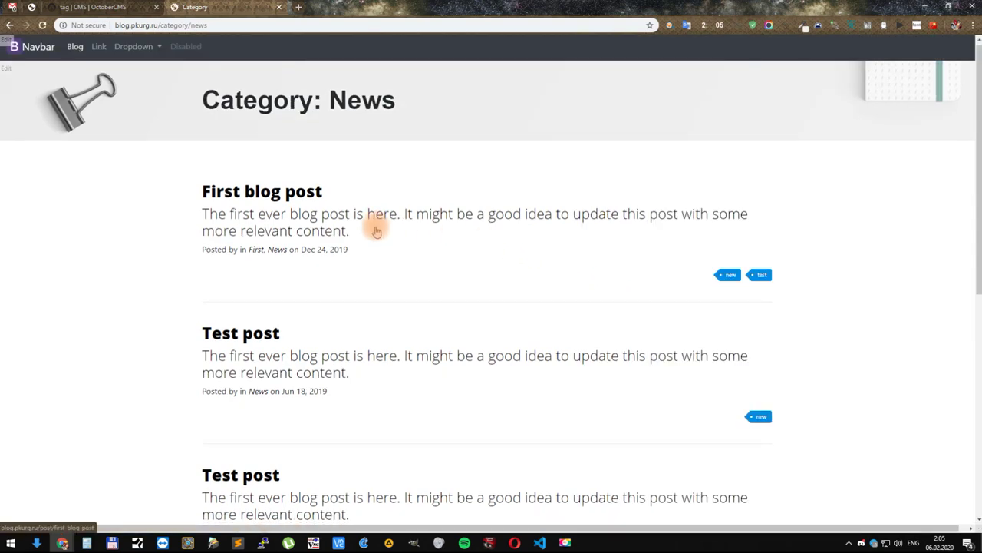
scroll(376, 230, "down", 5)
scroll(376, 230, "up", 6)
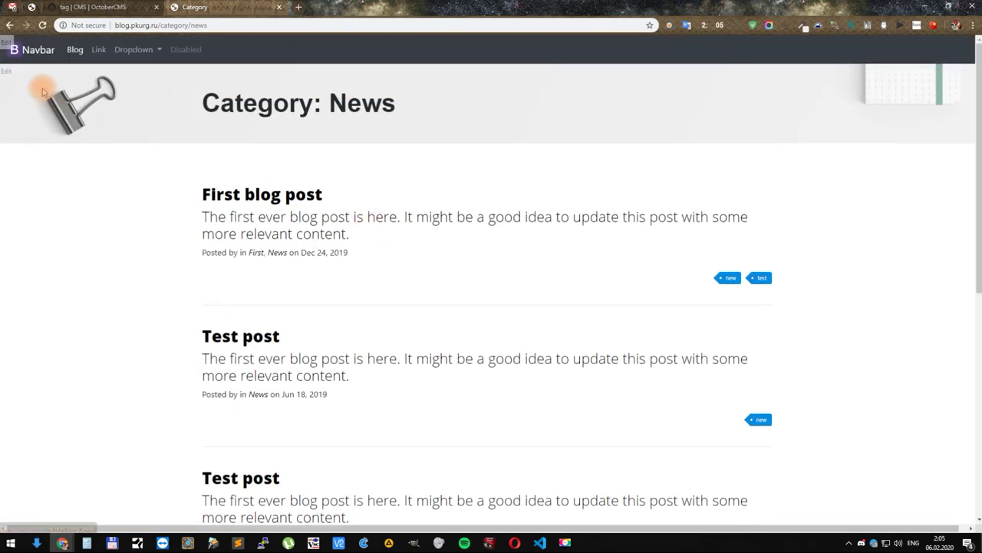
Step: Open the News category page's main content block for editing
left_click(6, 71)
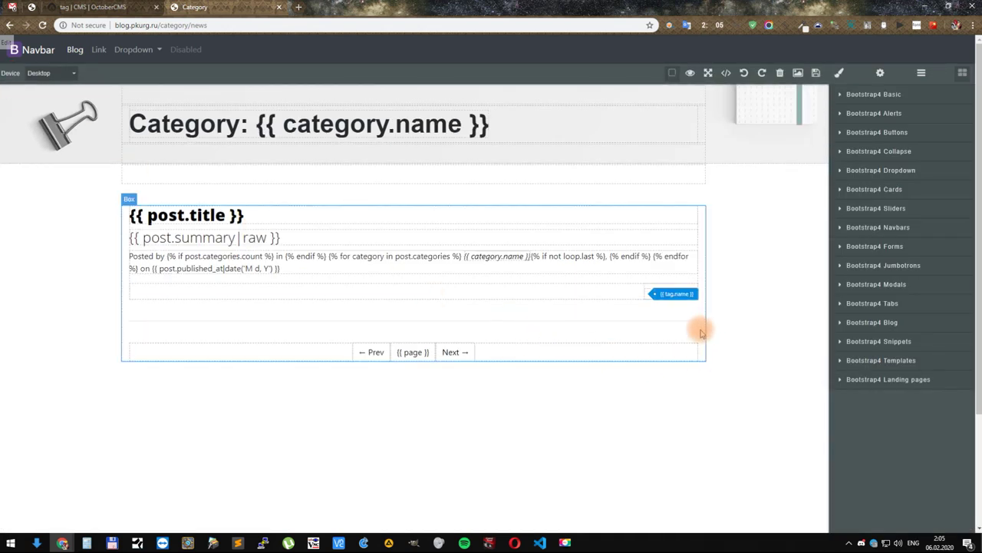